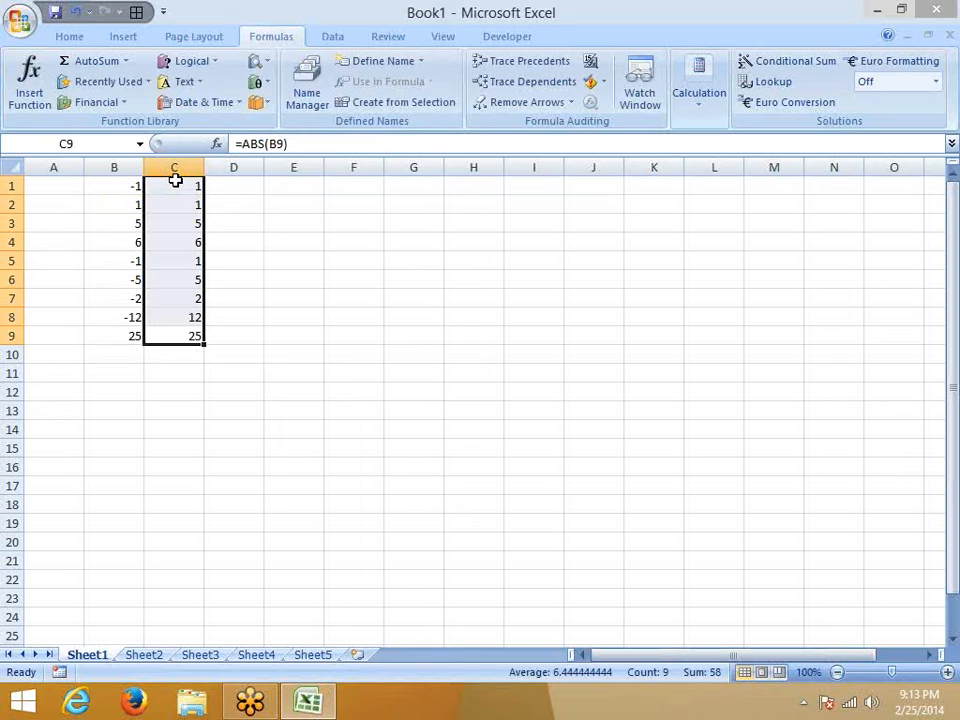
Enter -5 in cell D11 and the sign-reversing formula =-D11 in cell E11
left_click(246, 369)
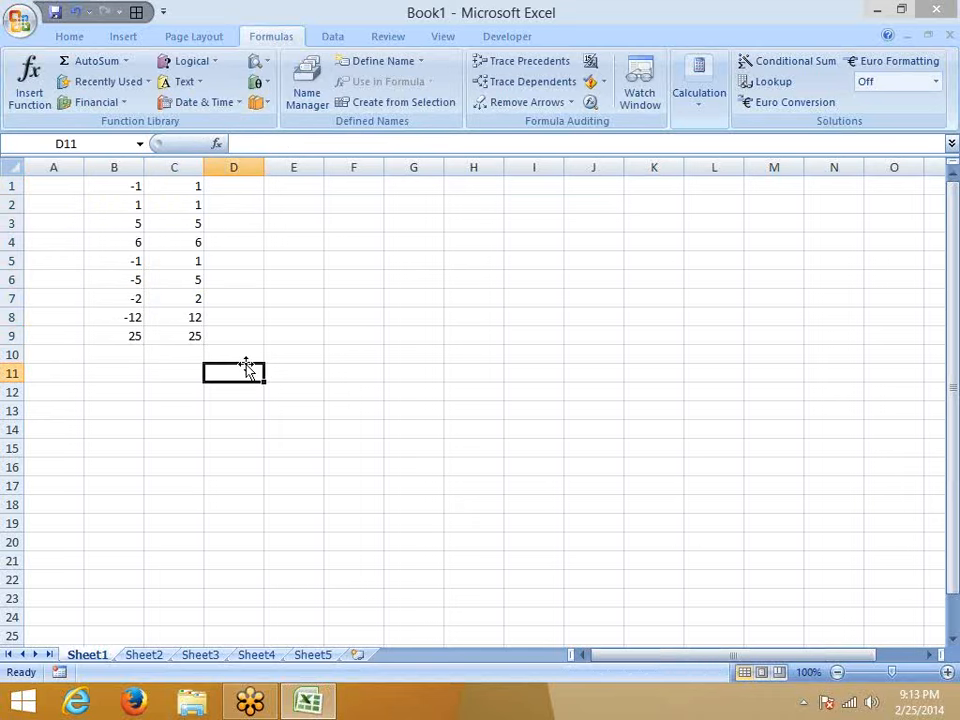
type("-5")
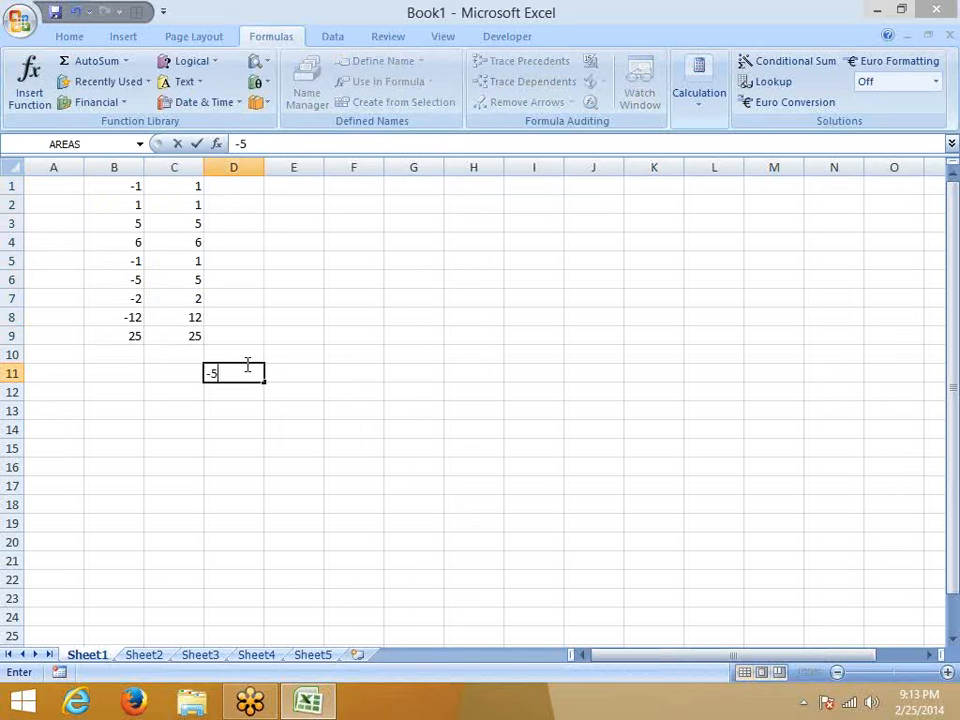
key("Tab")
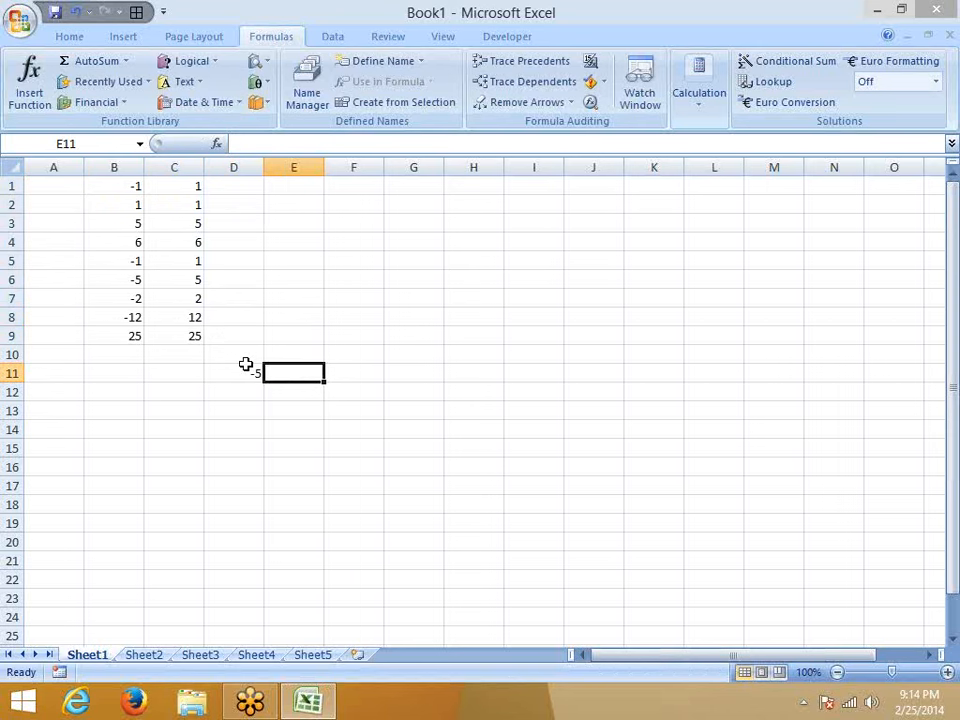
type("=-")
left_click(246, 368)
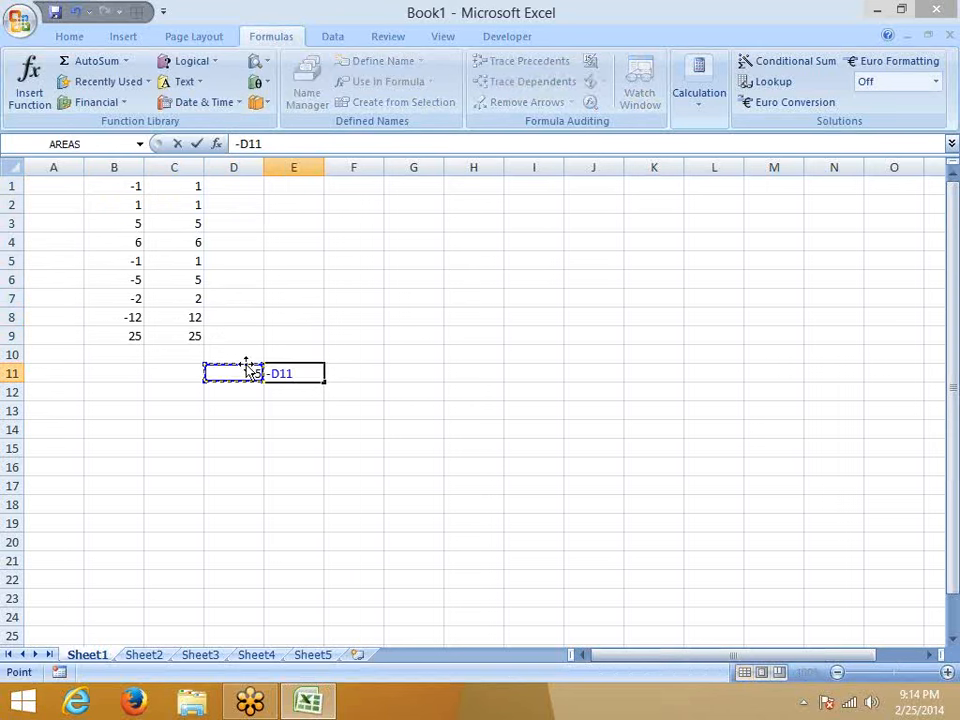
key("Return")
key("Up")
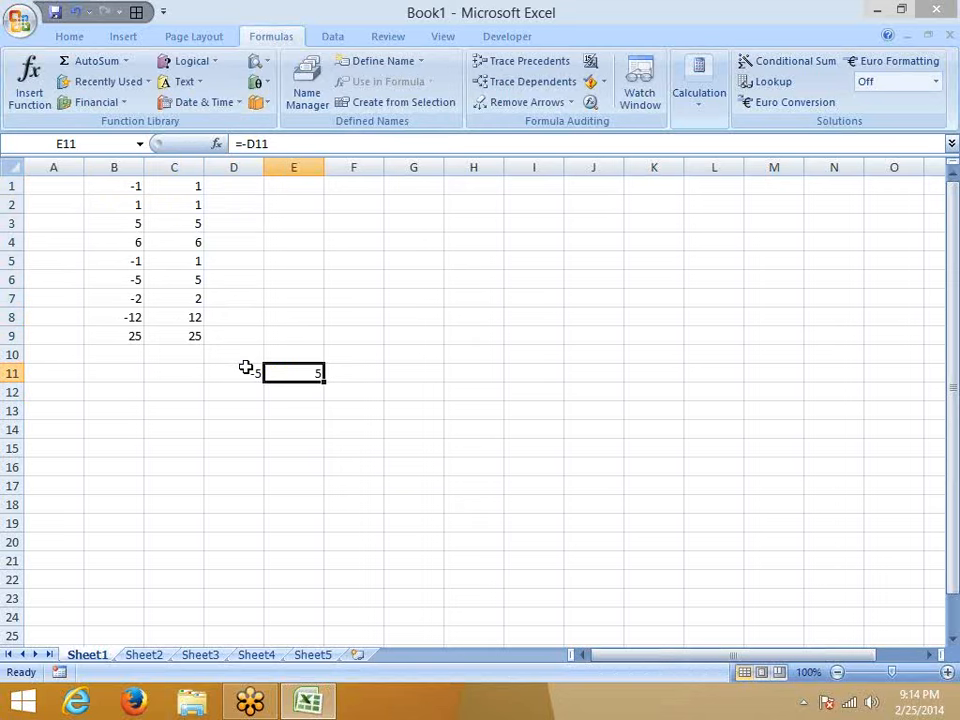
Set cell D11 to 5 and check the result of the sign-reversing formula in E11
left_click(250, 369)
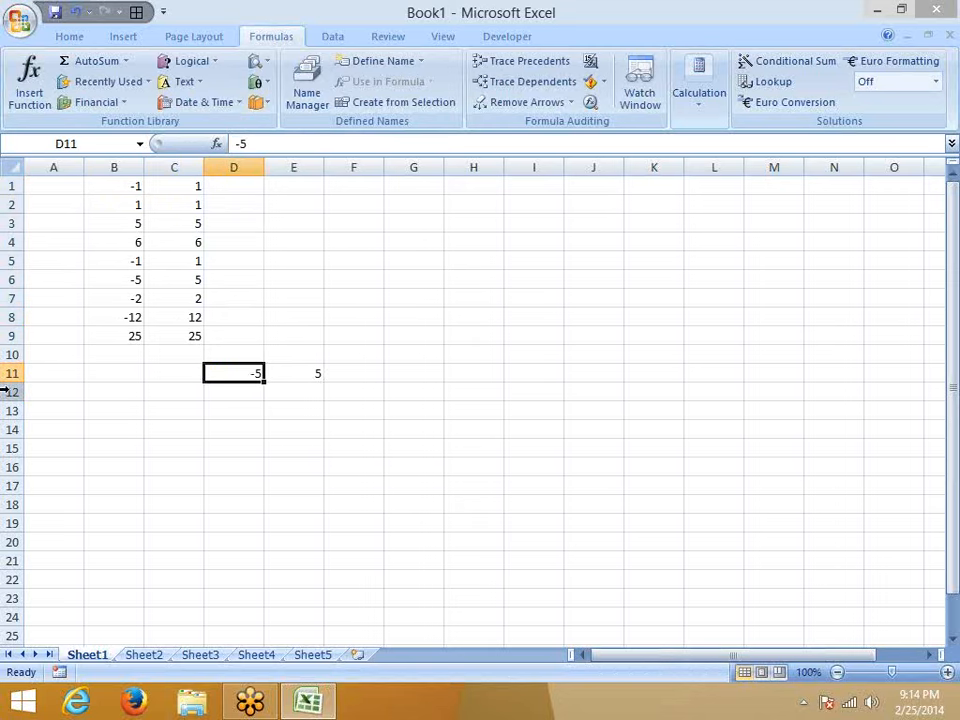
type("5")
key("Return")
key("Right")
key("Up")
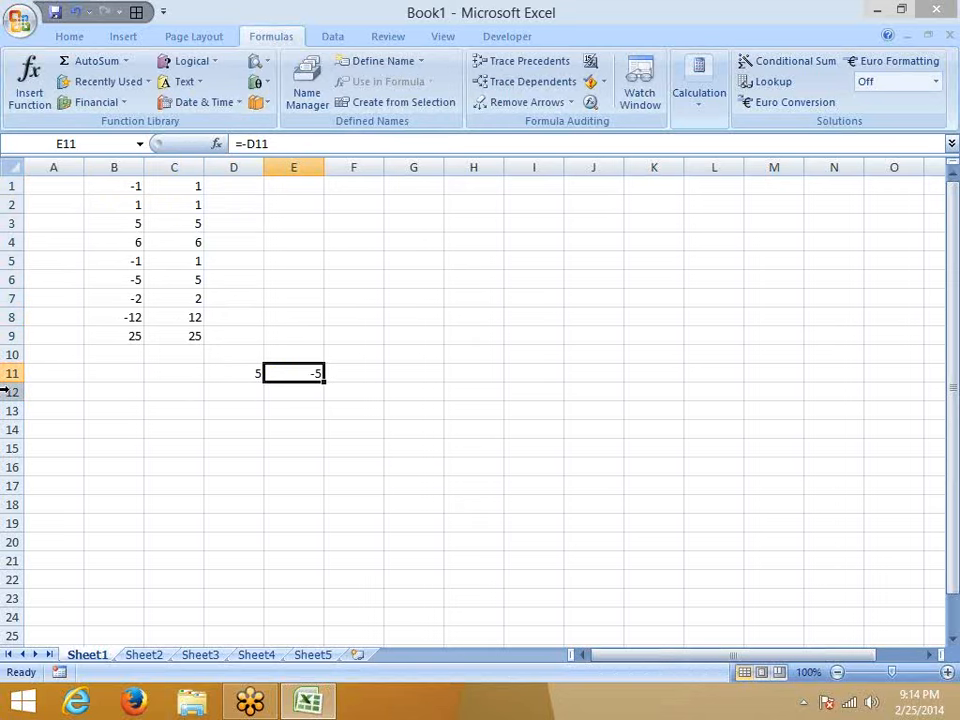
Clear the contents of cells D11 and E11
key("Left")
key("shift+Right")
key("Delete")
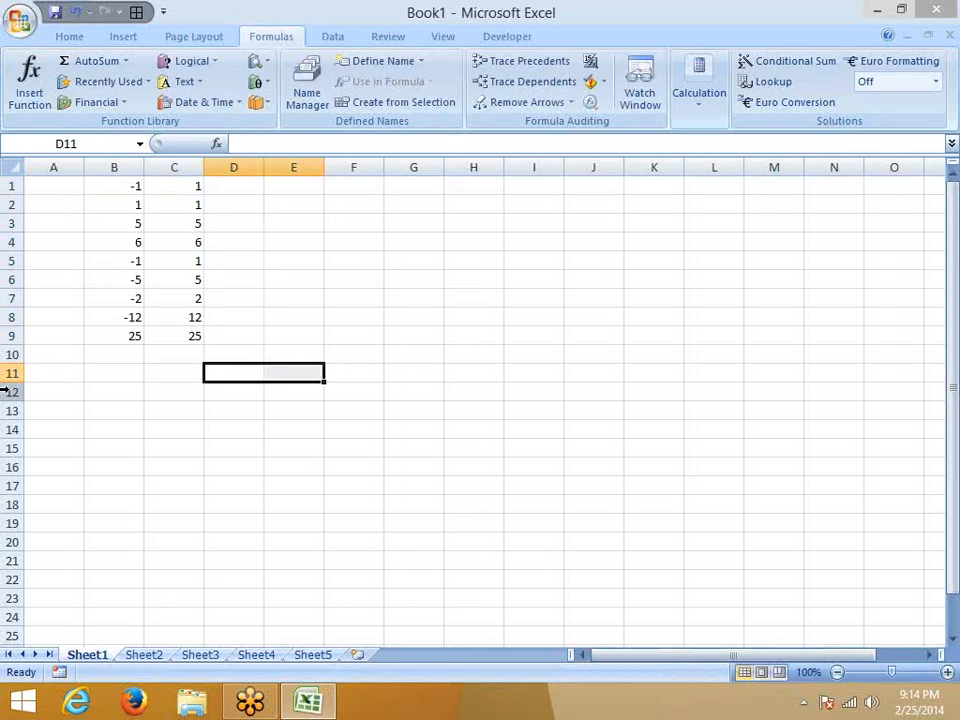
Examine the ABS formulas in the upper cells of column C against the numbers in column B
key("Left")
key("Up")
key("Up")
key("ctrl+Up")
key("Down")
key("Down")
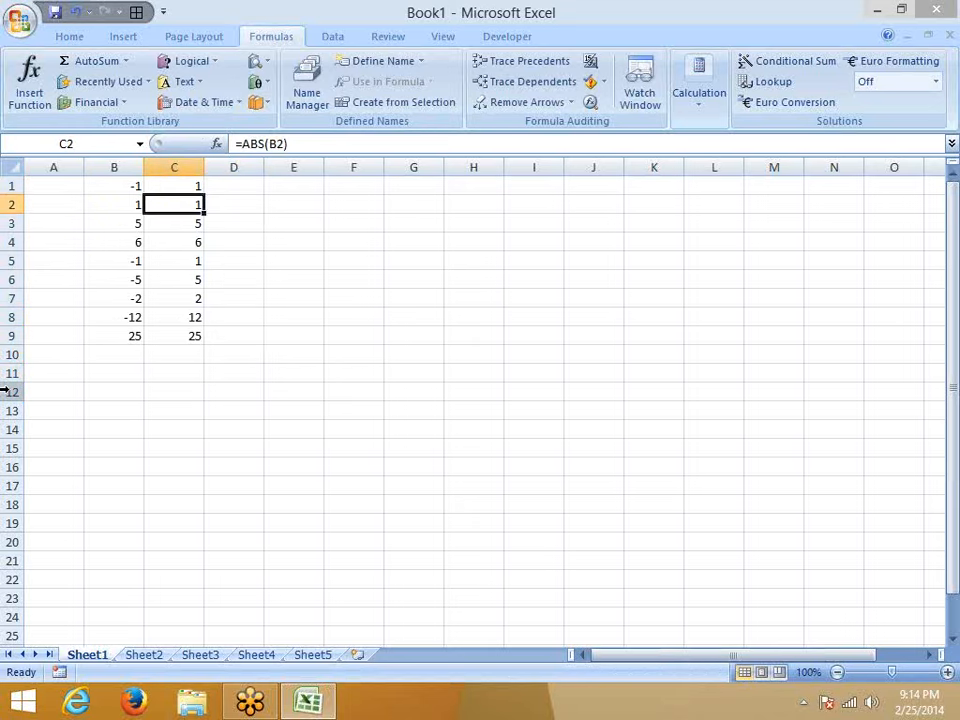
key("Down")
key("Down")
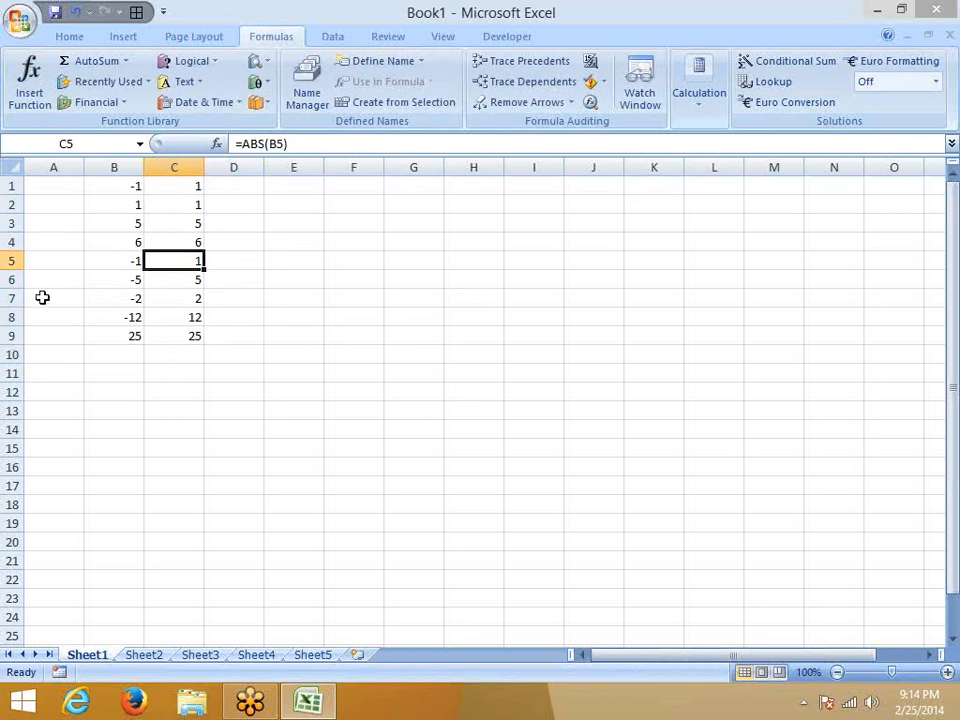
Look up the description of the CEILING function among the Math & Trig functions
left_click(258, 280)
left_click(290, 221)
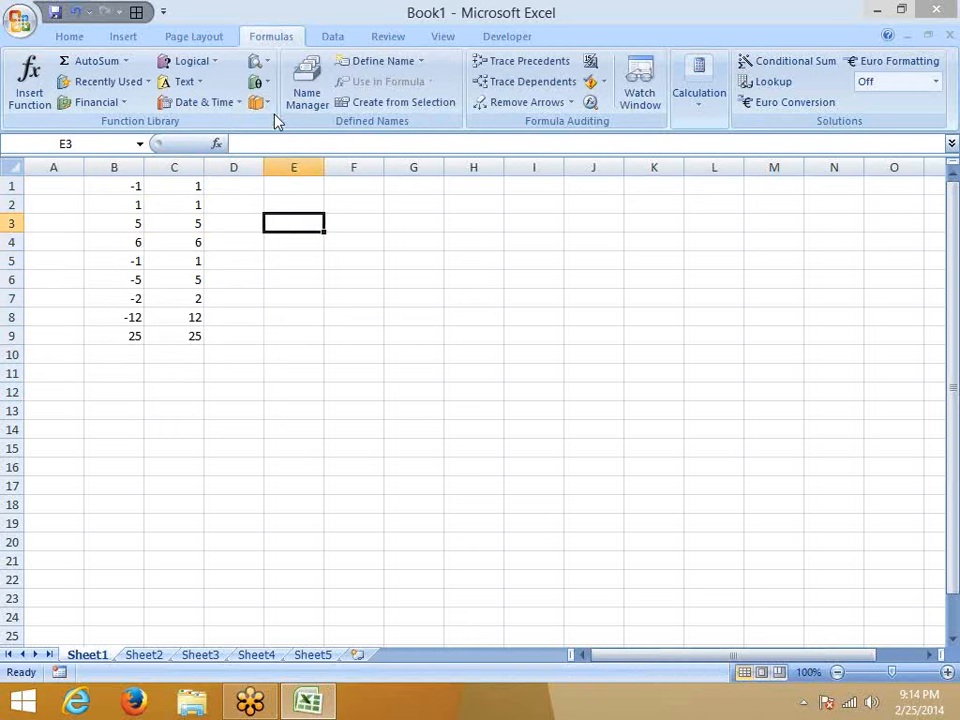
left_click(257, 81)
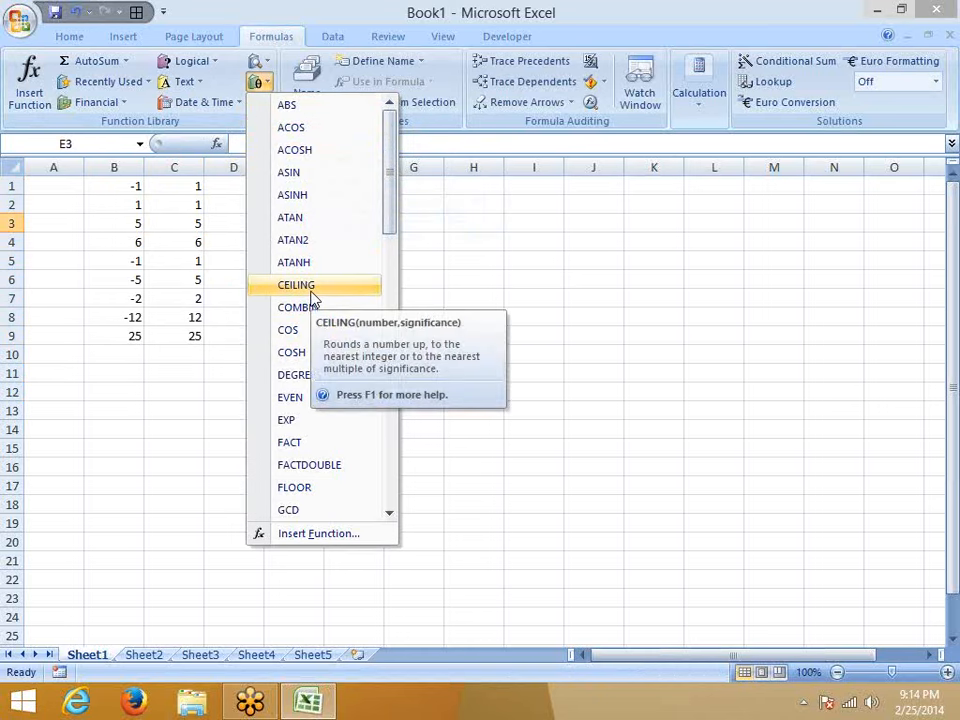
left_click(180, 388)
scroll(176, 386, "down", 3)
scroll(165, 375, "up", 1)
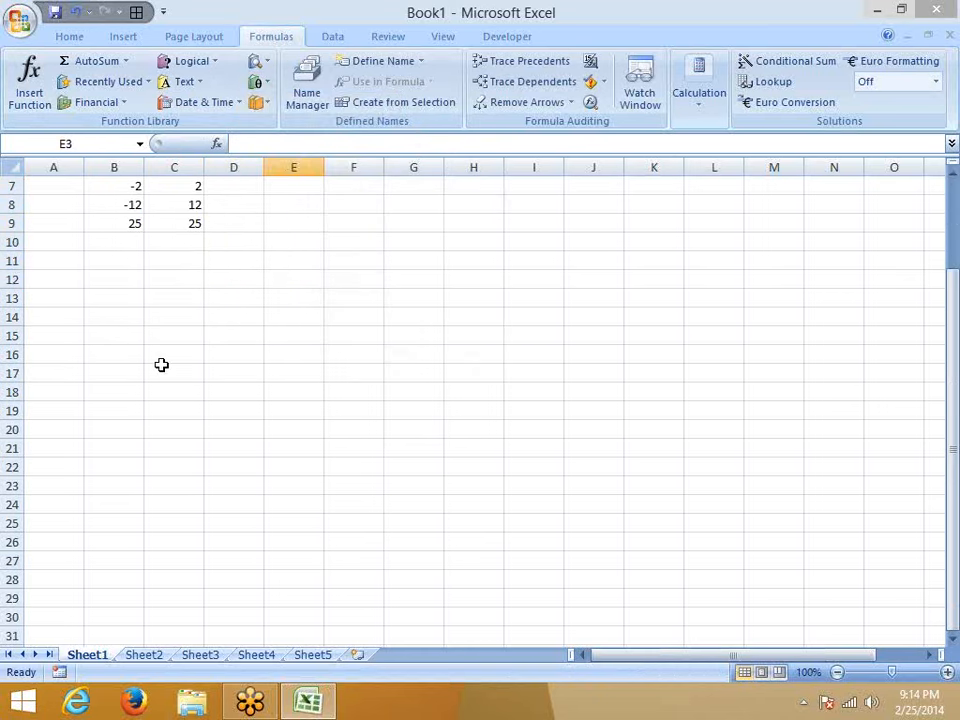
left_click(129, 302)
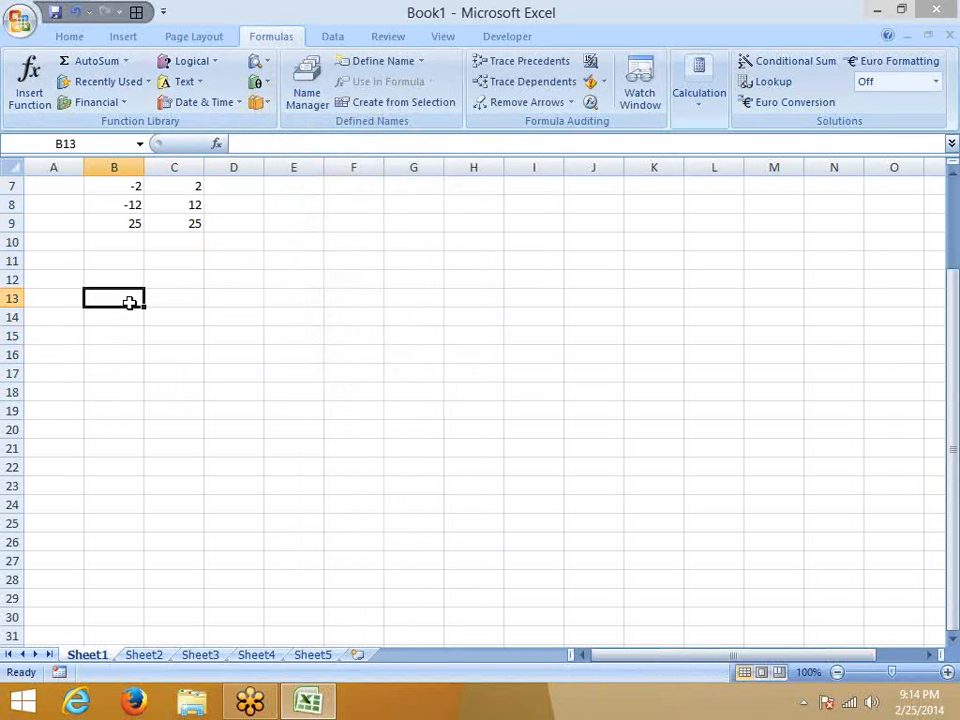
type("1")
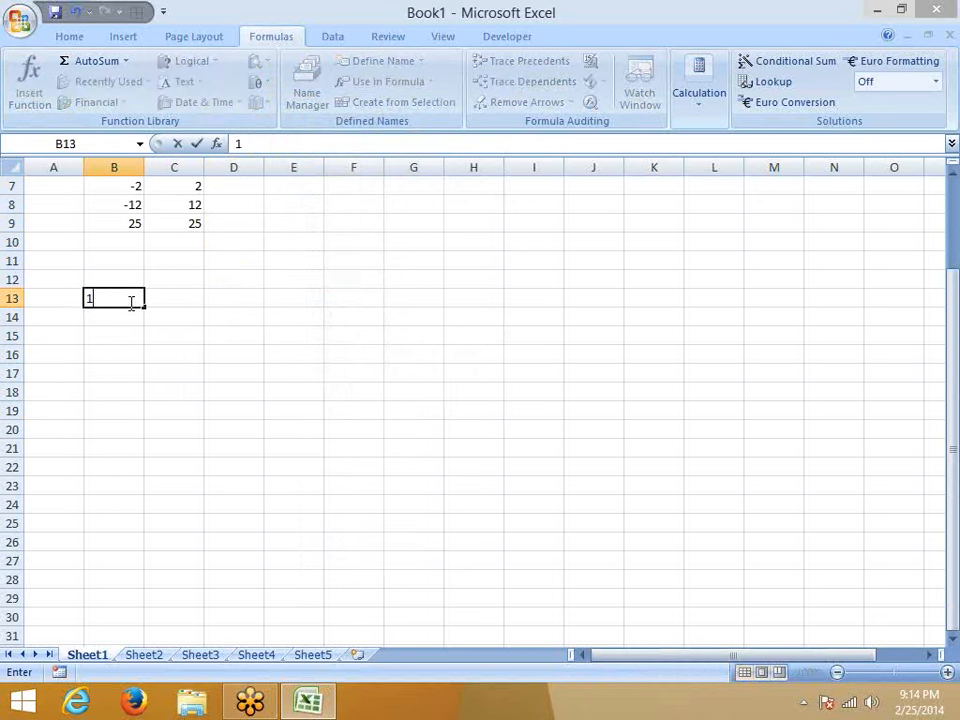
type("-6")
key("Return")
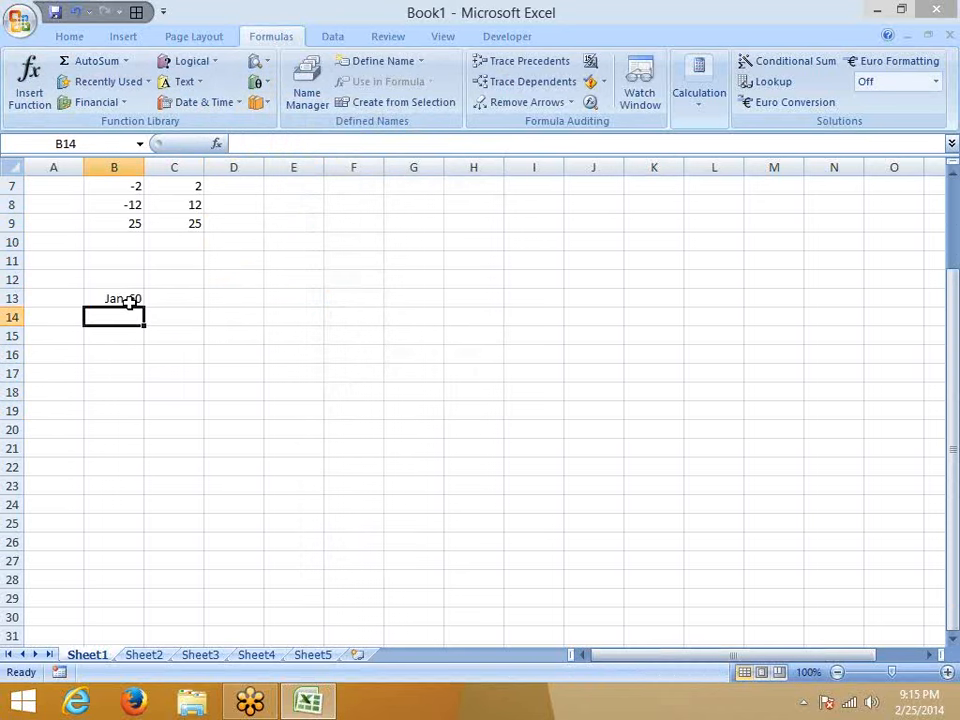
left_click(130, 302)
key("Delete")
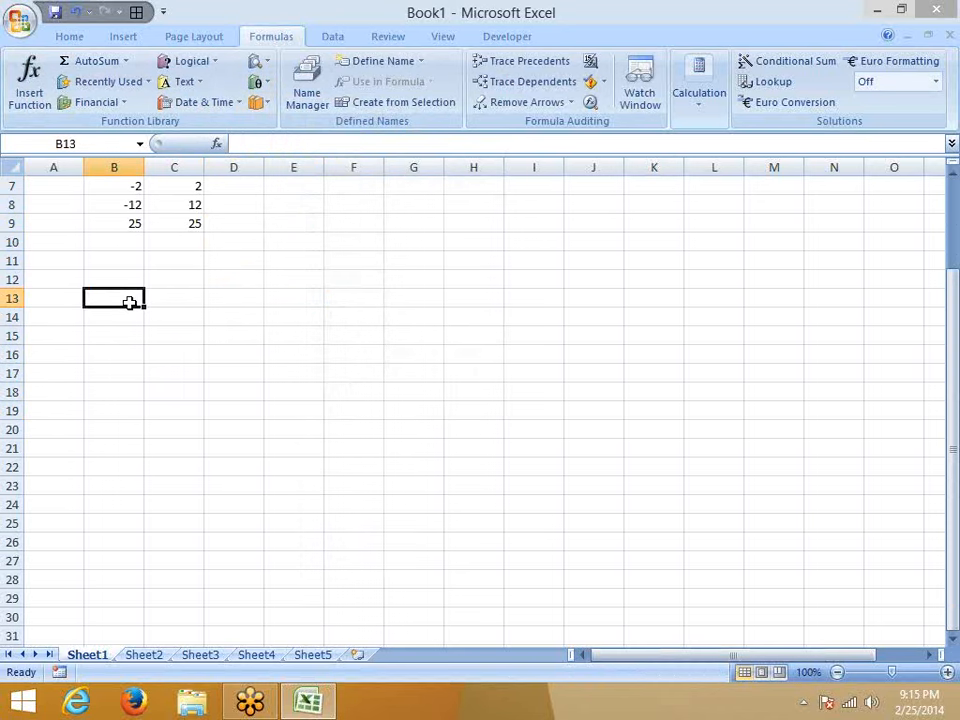
Enter 40 in cell B14 and 60 in cell C14 as sample values for rounding
key("Down")
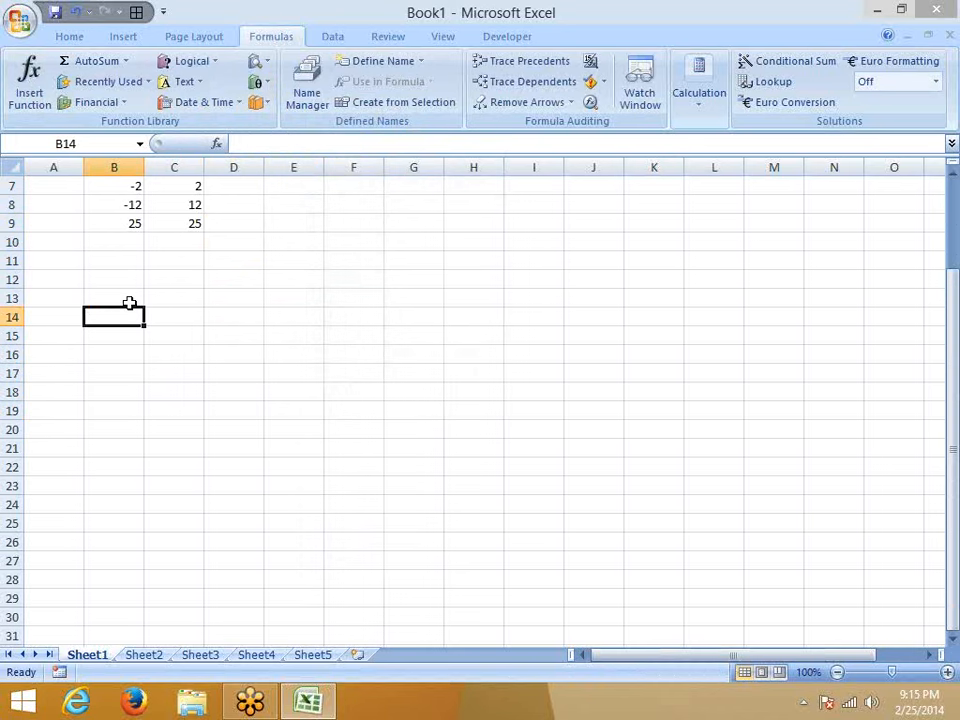
type("59")
key("Tab")
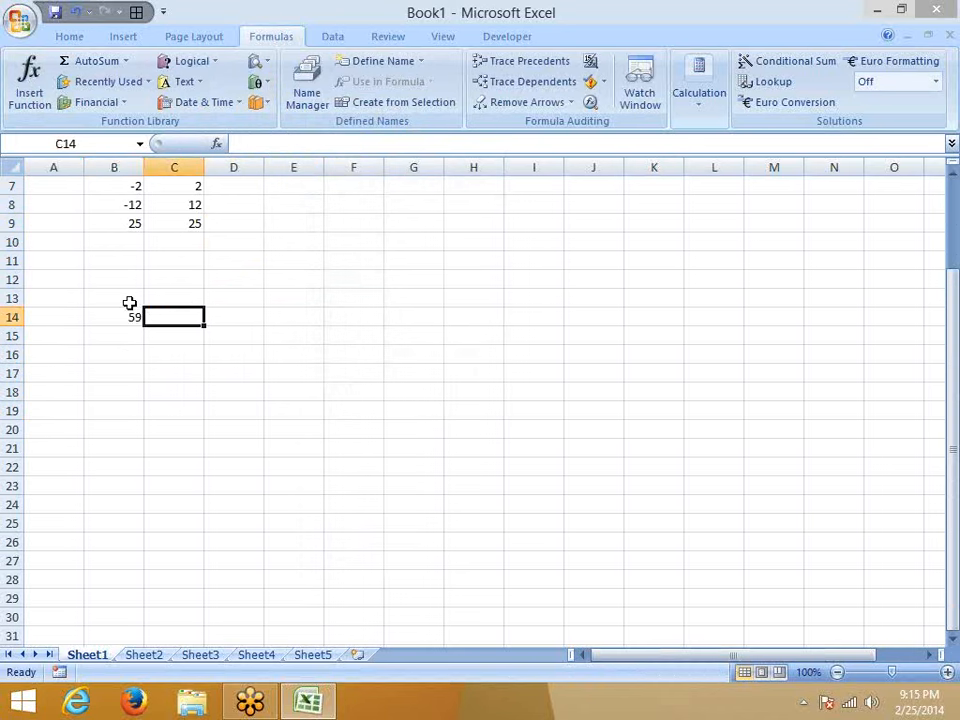
type("60")
key("shift+Tab")
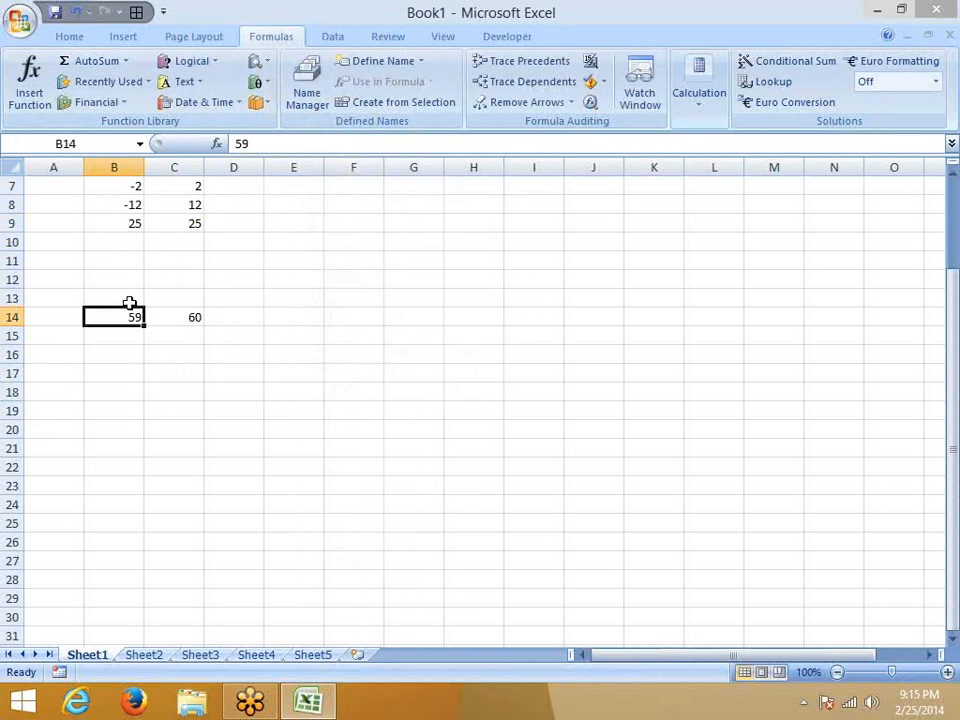
type("40")
key("Tab")
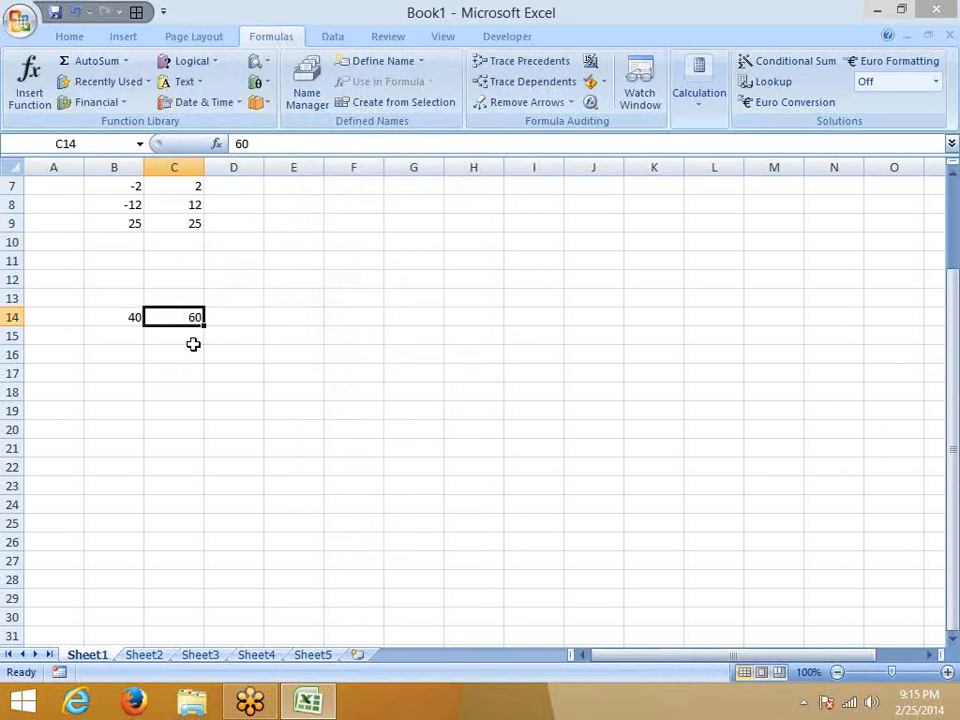
Enter the formula =CEILING(B14,60) in cell D15 to round B14 up to a multiple of 60
left_click(135, 317)
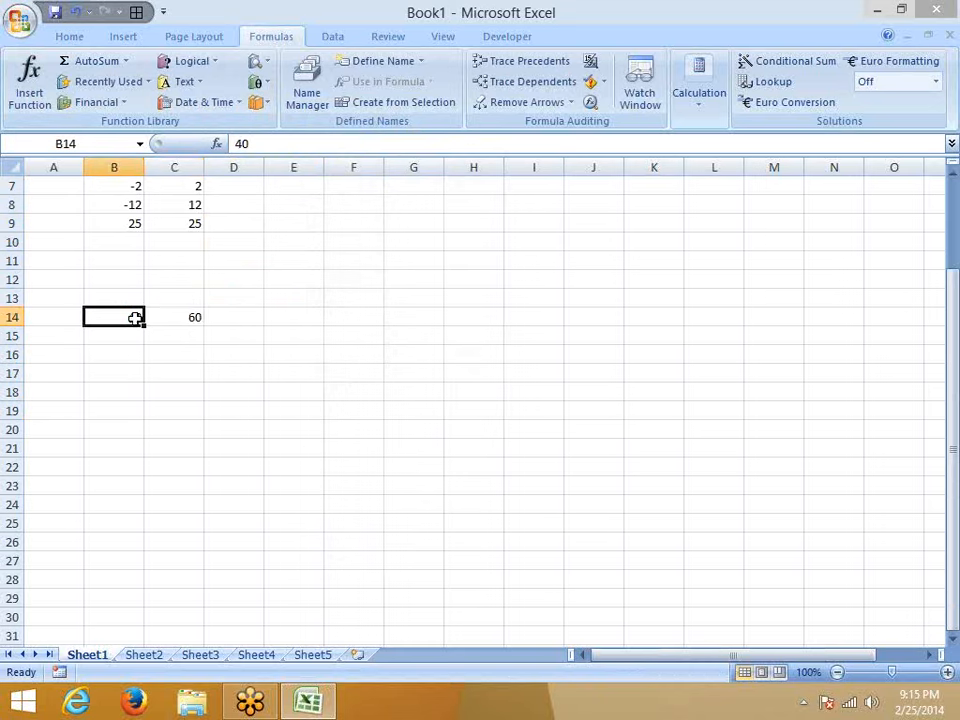
left_click(200, 320)
left_click(245, 335)
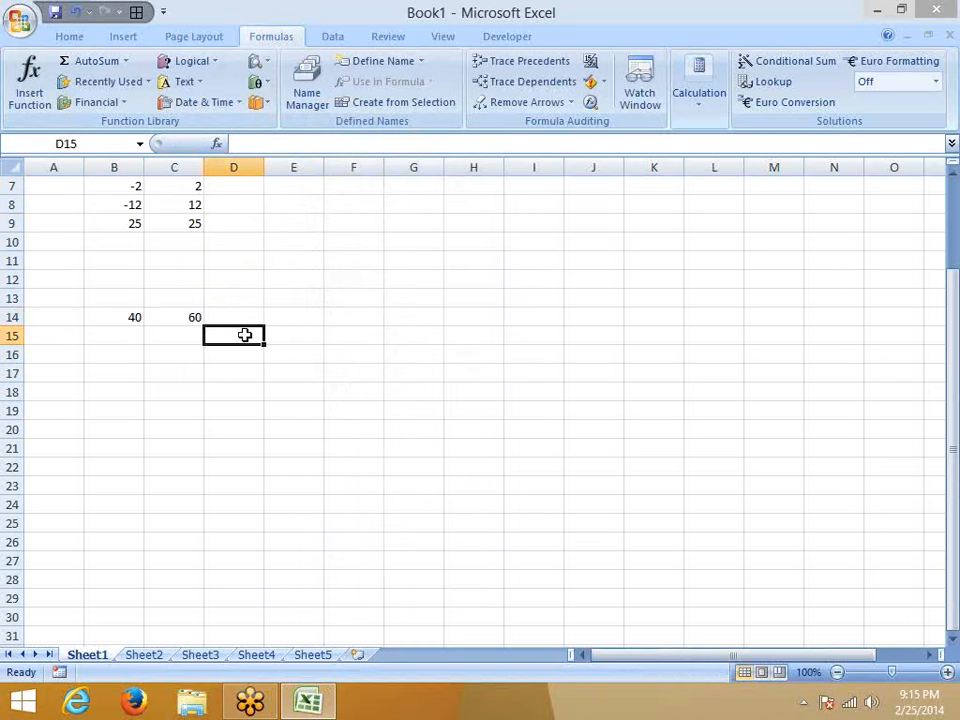
type("=ce")
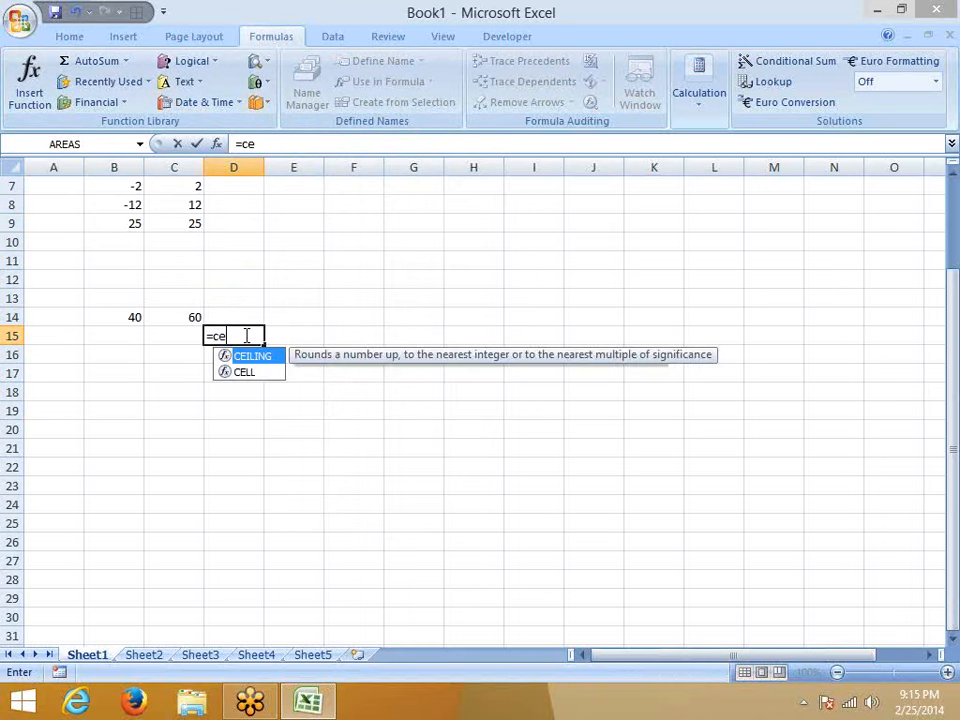
key("Tab")
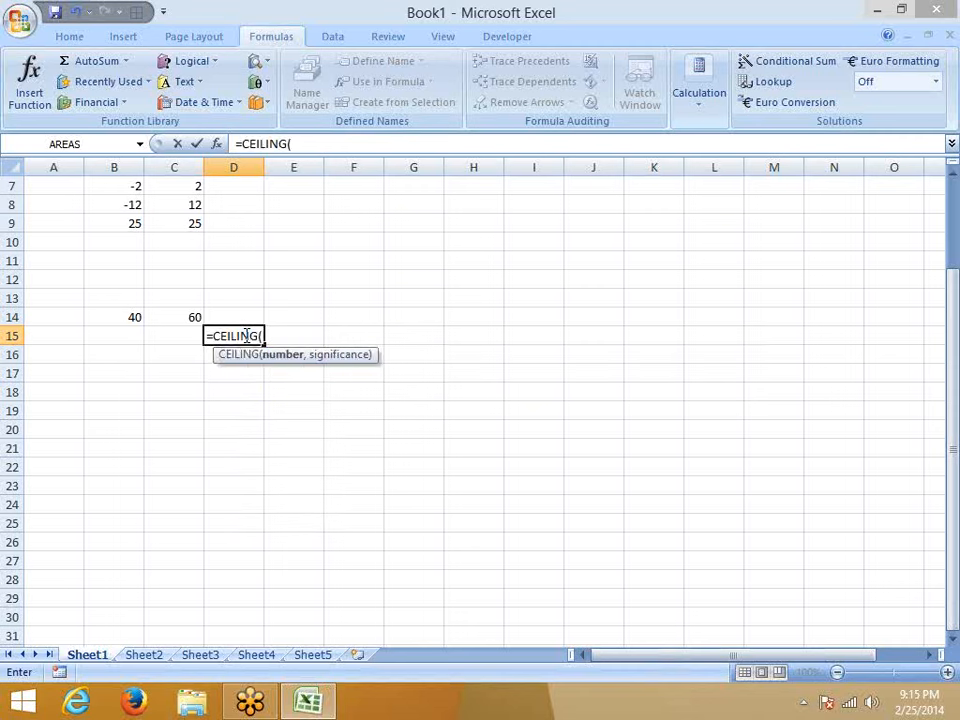
left_click(134, 317)
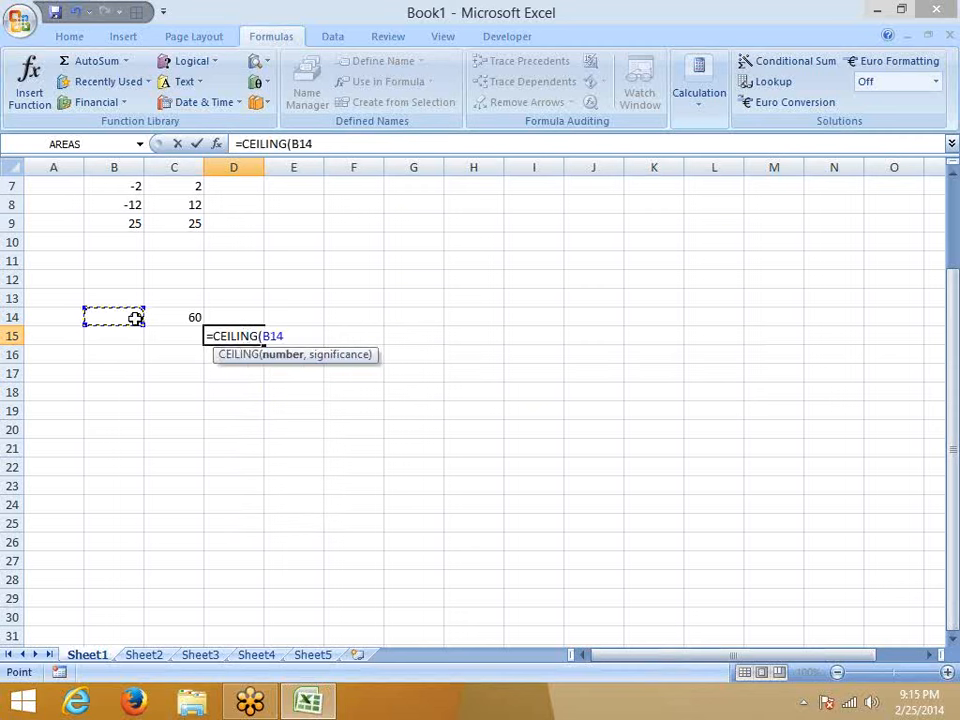
type(",60")
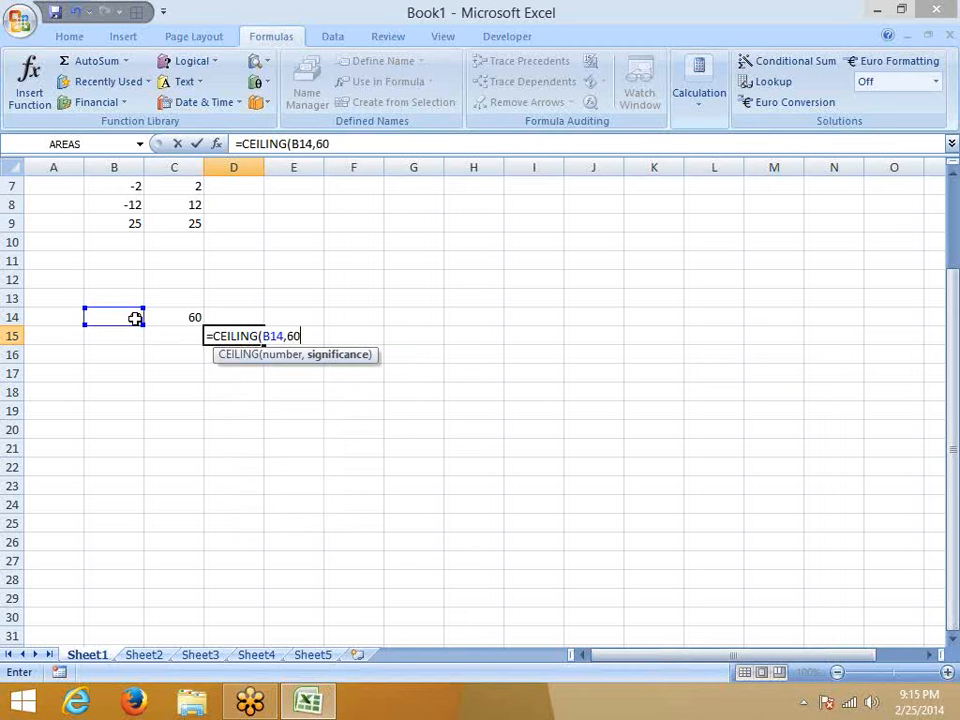
key("Return")
Set cell B14 to 1 and check the CEILING result in D15
left_click(134, 317)
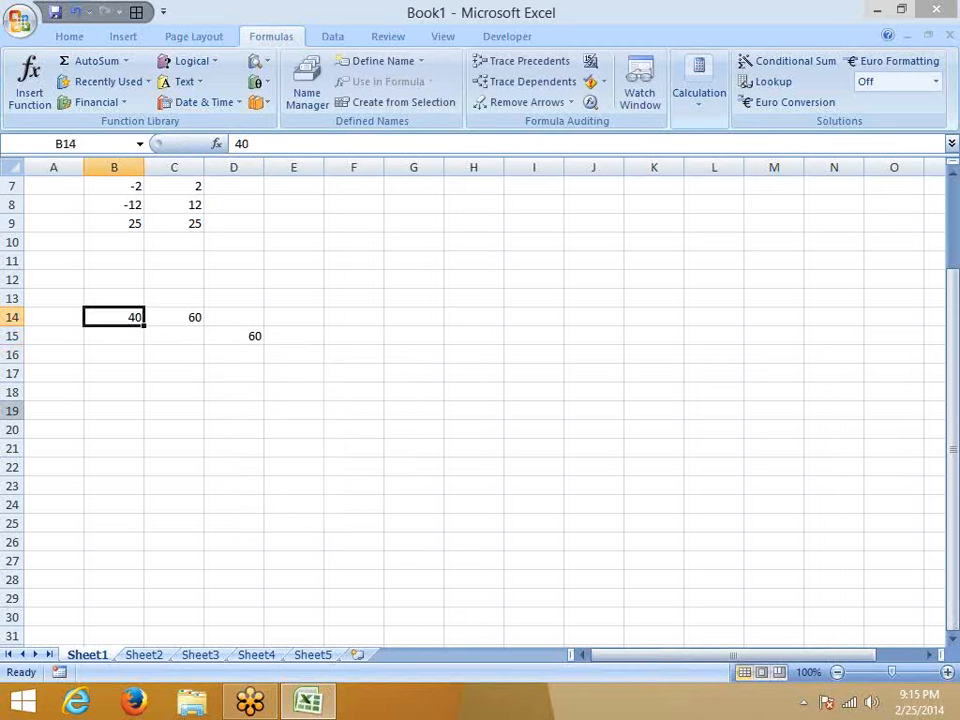
type("1")
key("Return")
key("Right")
key("Right")
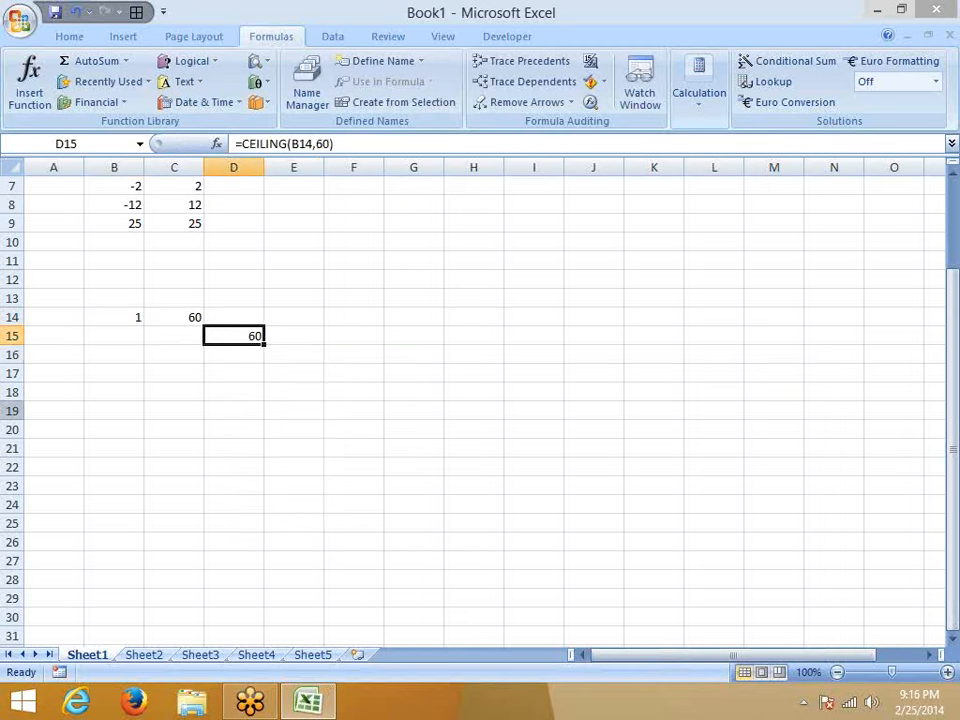
Test the CEILING formula by setting cell B14 to 40 and to 55
key("Left")
key("Left")
key("Up")
type("40")
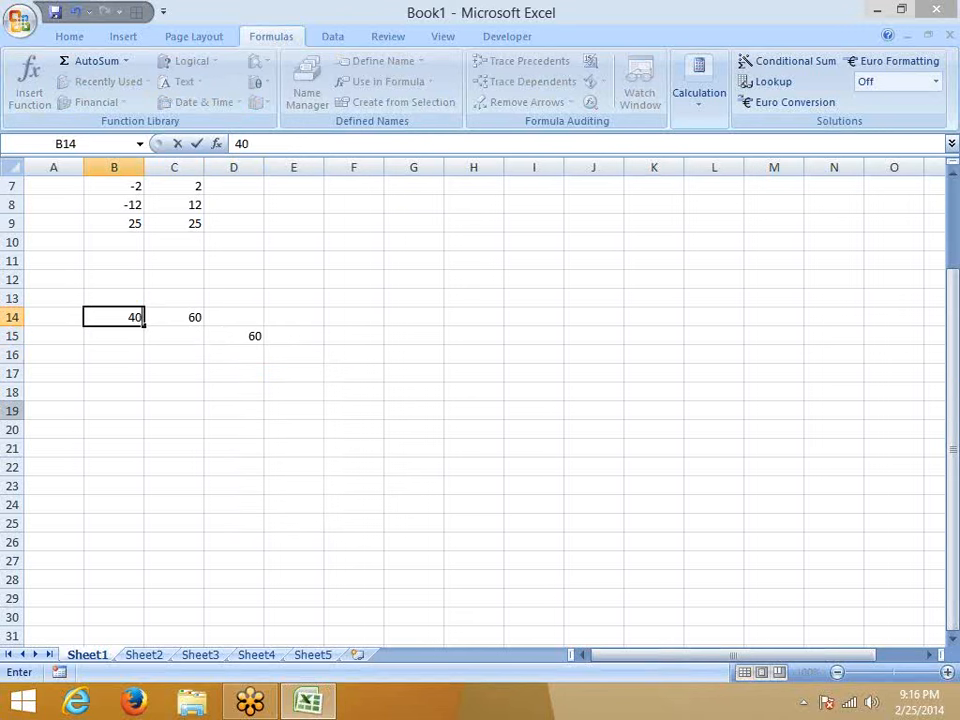
key("Right")
key("Left")
type("55")
key("Right")
Set cell B14 to 61 and check the CEILING result in D15
key("Left")
type("61")
key("Return")
key("Right")
key("Right")
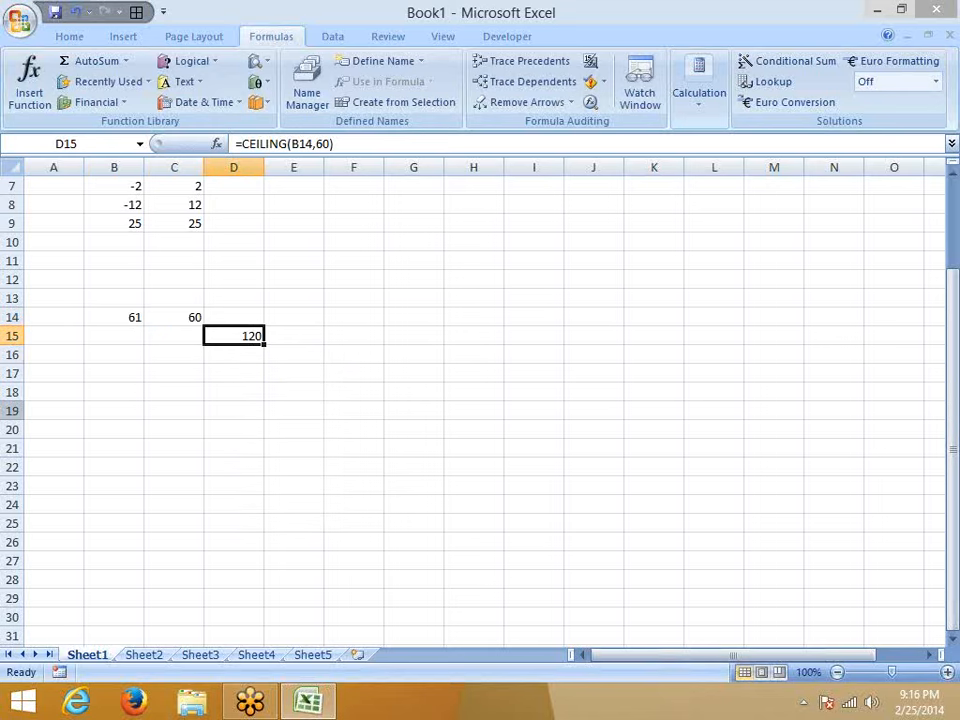
Enter 21 in cell C17 and 25 in cell D17 as a second pair of sample values
key("Down")
key("Down")
key("Left")
type("2")
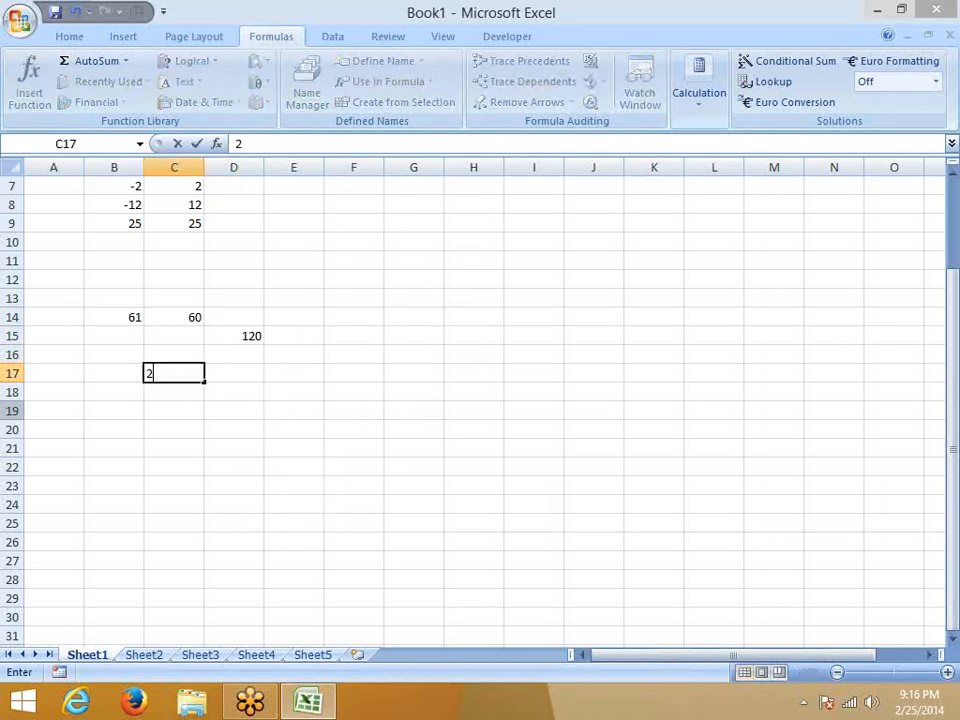
key("Right")
key("Left")
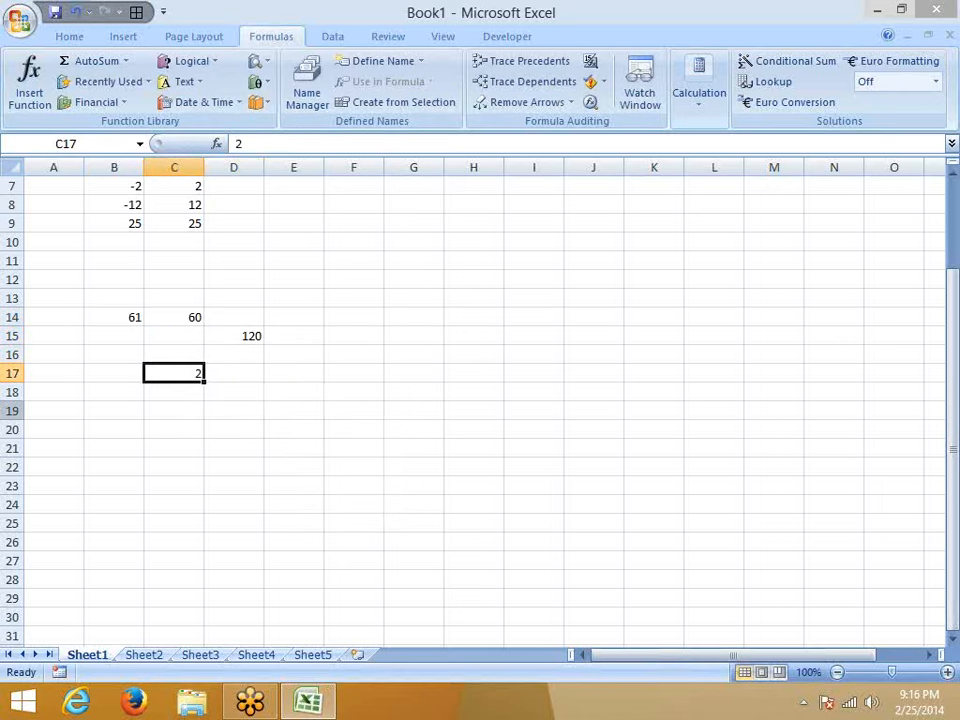
type("21")
key("Right")
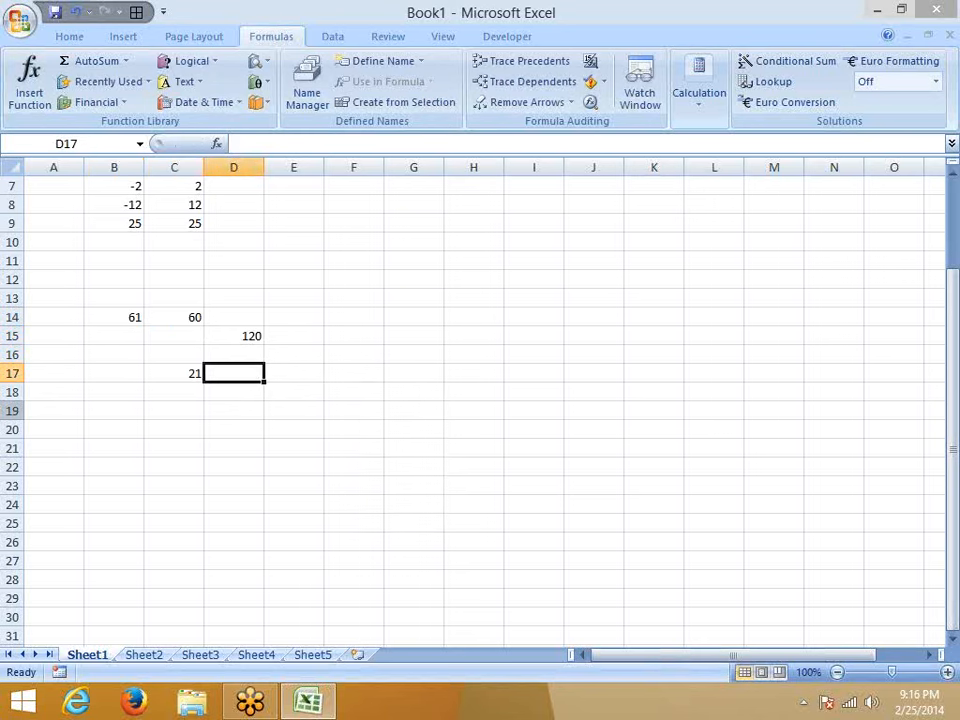
type("25")
key("Right")
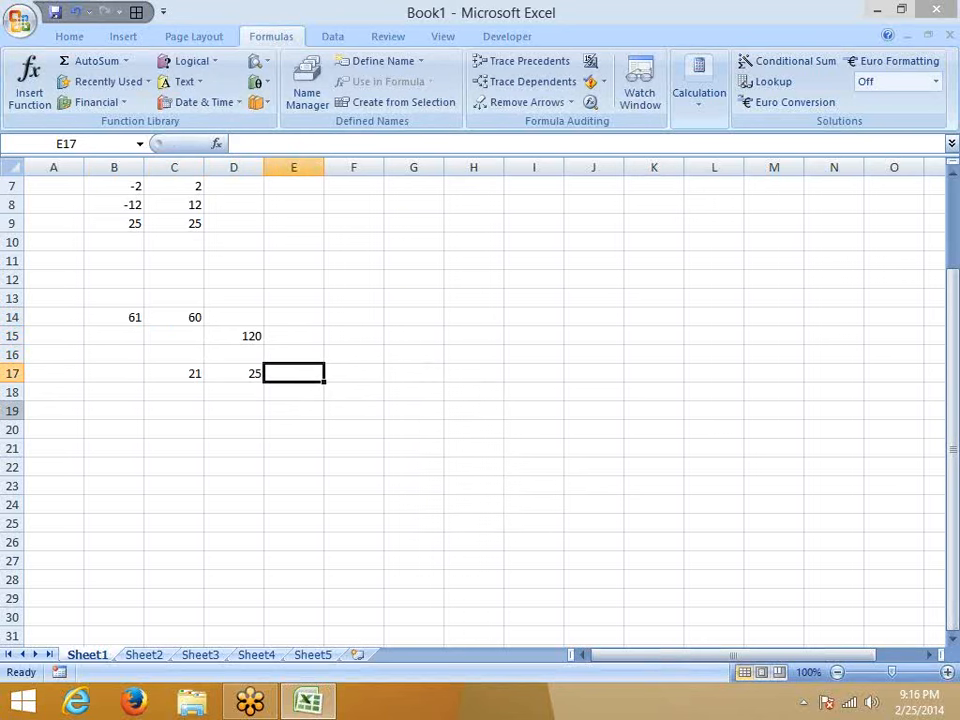
Change the sample values to 26 in cell C17 and 30 in cell D17
key("Left")
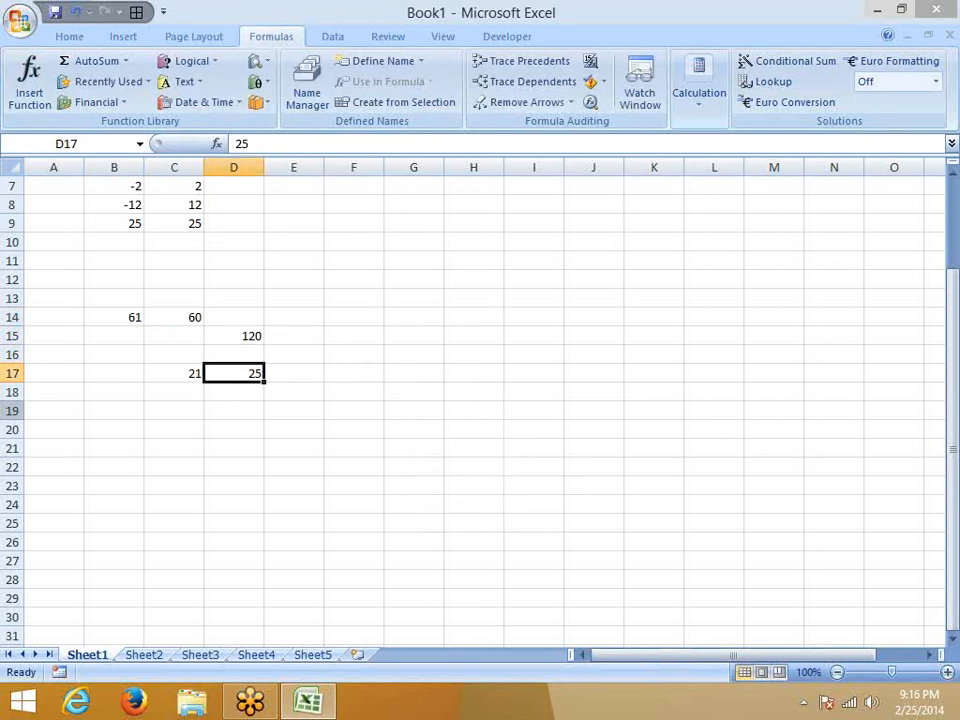
key("Left")
type("26")
key("Right")
type("30")
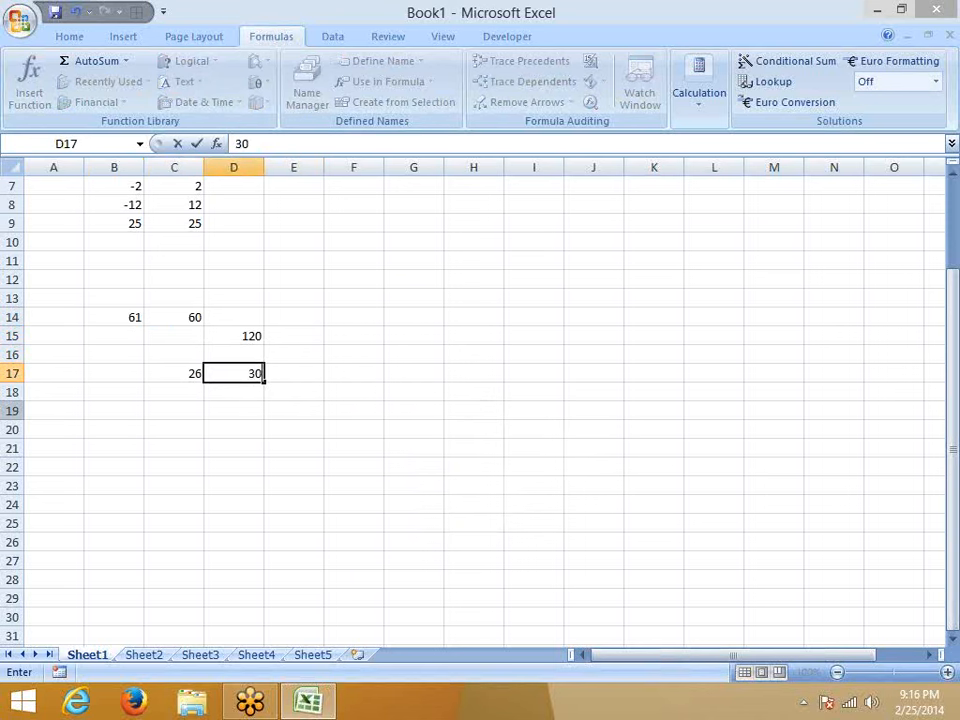
key("Right")
Replace the value in cell D17 with a CEILING formula that rounds C17 up to a multiple of 5
key("Left")
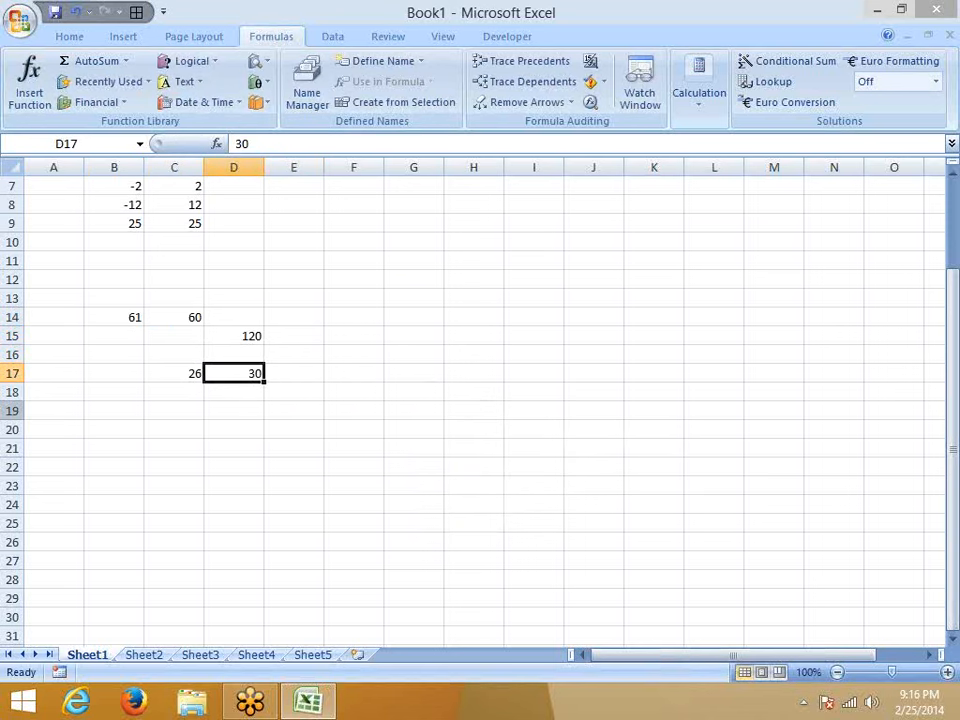
type("=ce")
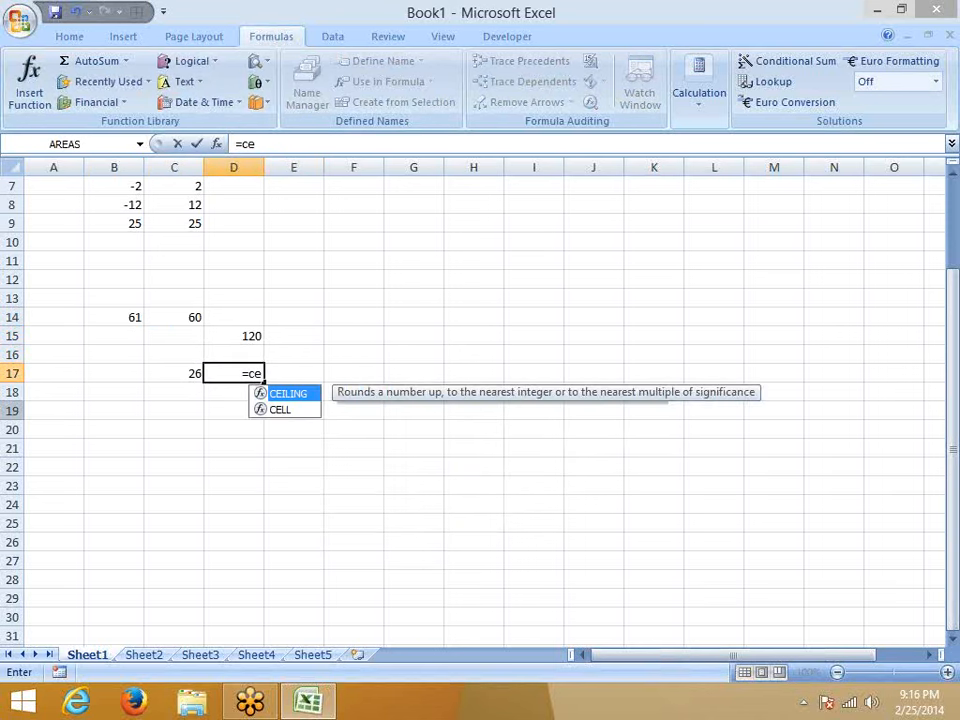
key("Tab")
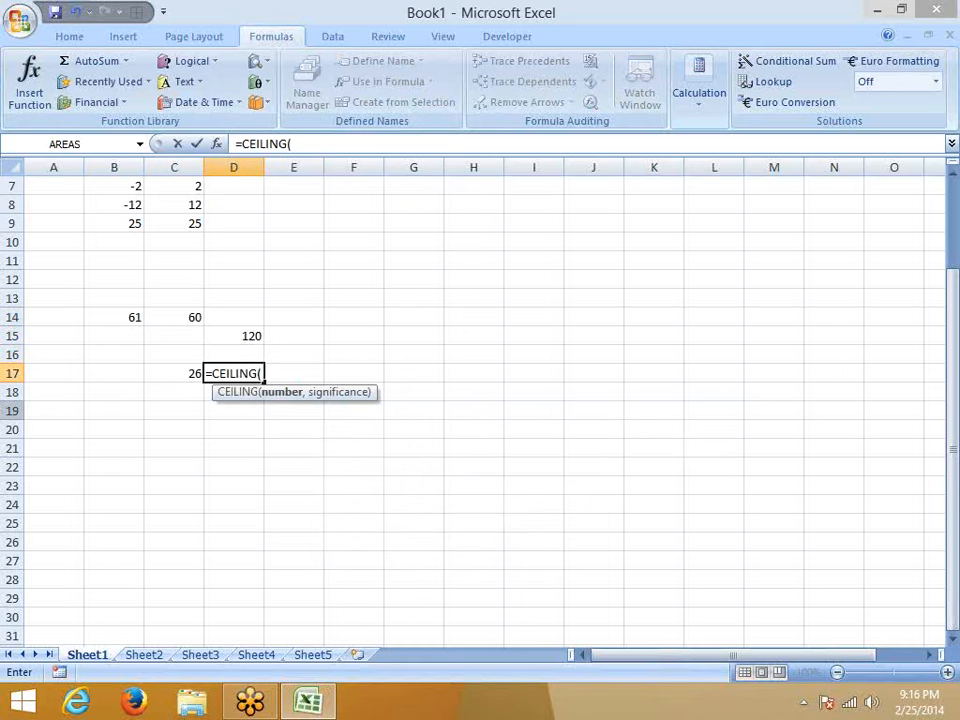
key("Left")
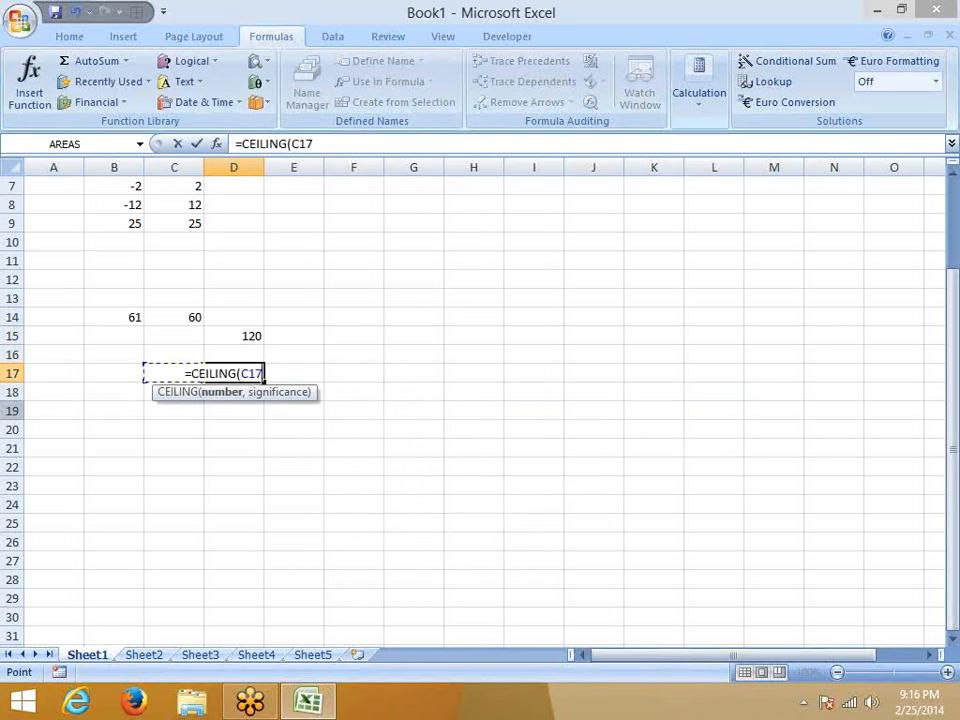
type(",2")
key("BackSpace")
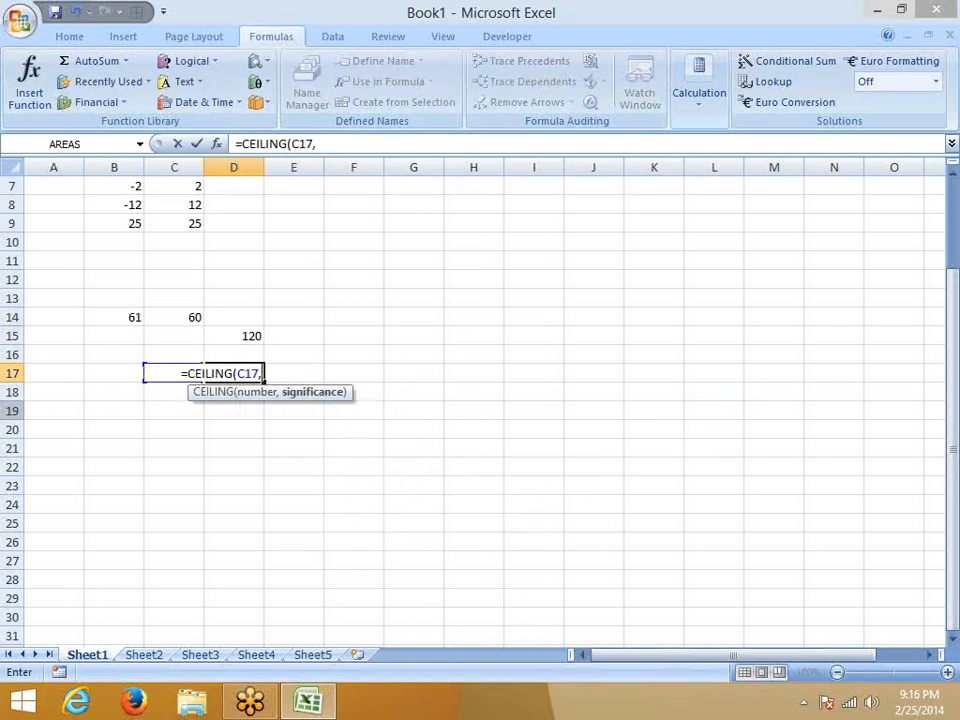
type("5")
key("Return")
key("Up")
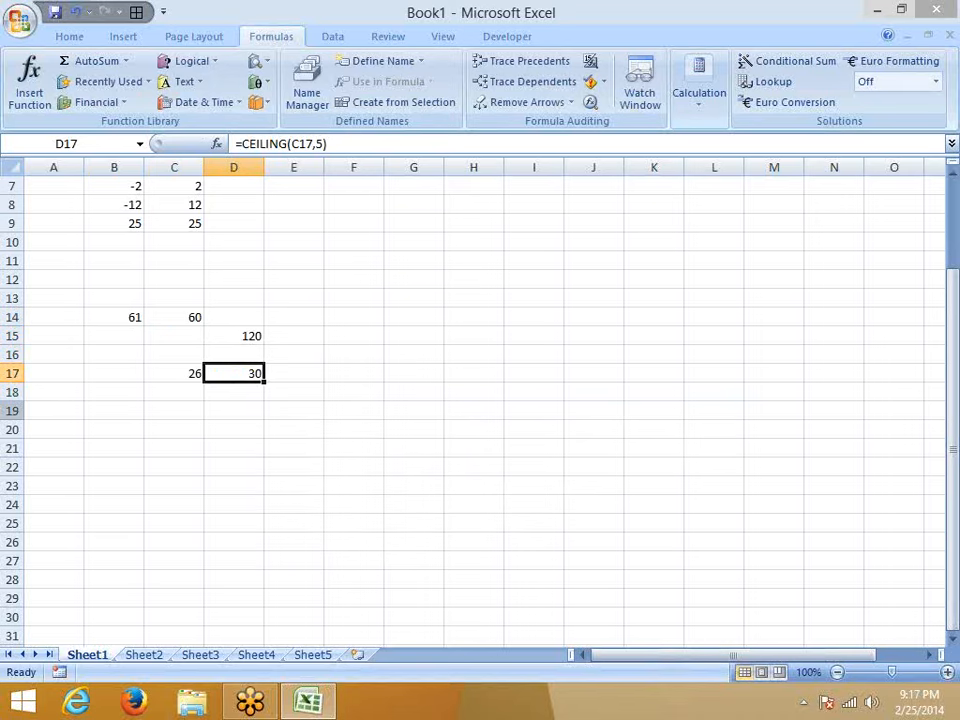
Enter 24 in cell E17 and 20 in cell F17 as another pair of sample values
key("Right")
type("25")
key("Right")
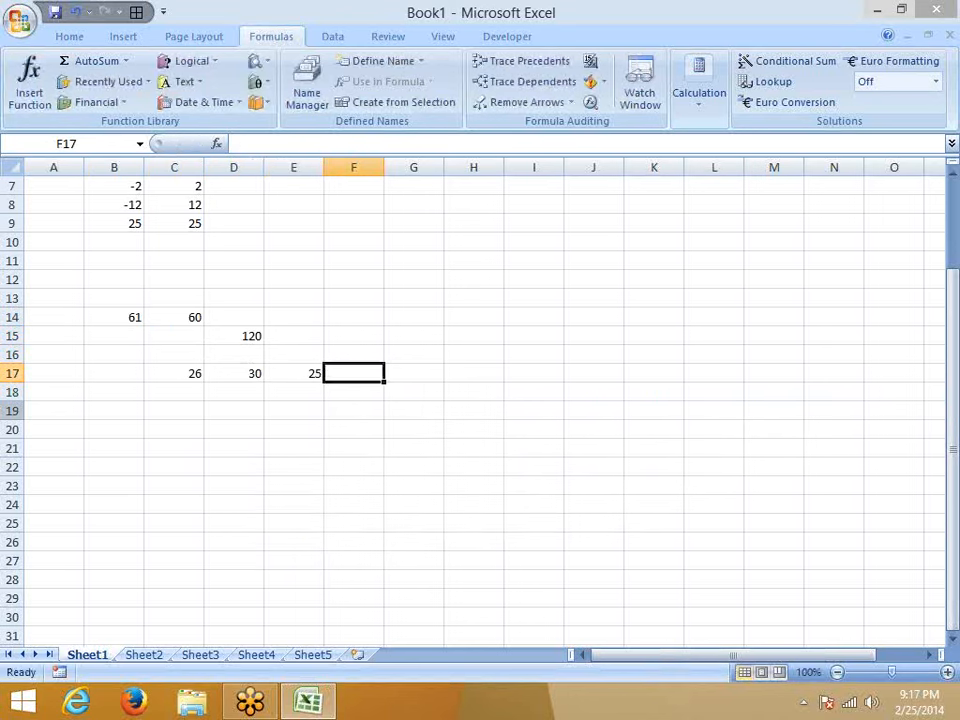
type("25")
key("Right")
key("Left")
key("Left")
type("24")
key("Right")
type("20")
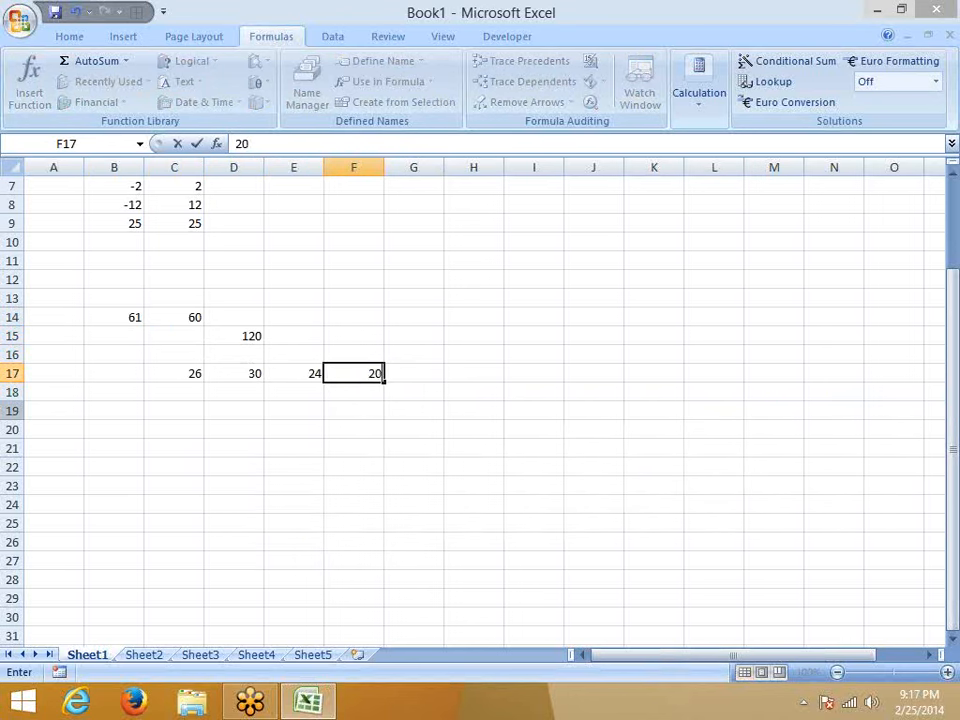
key("Right")
Replace the value in cell F17 with the formula =CEILING(E17,5)
key("Left")
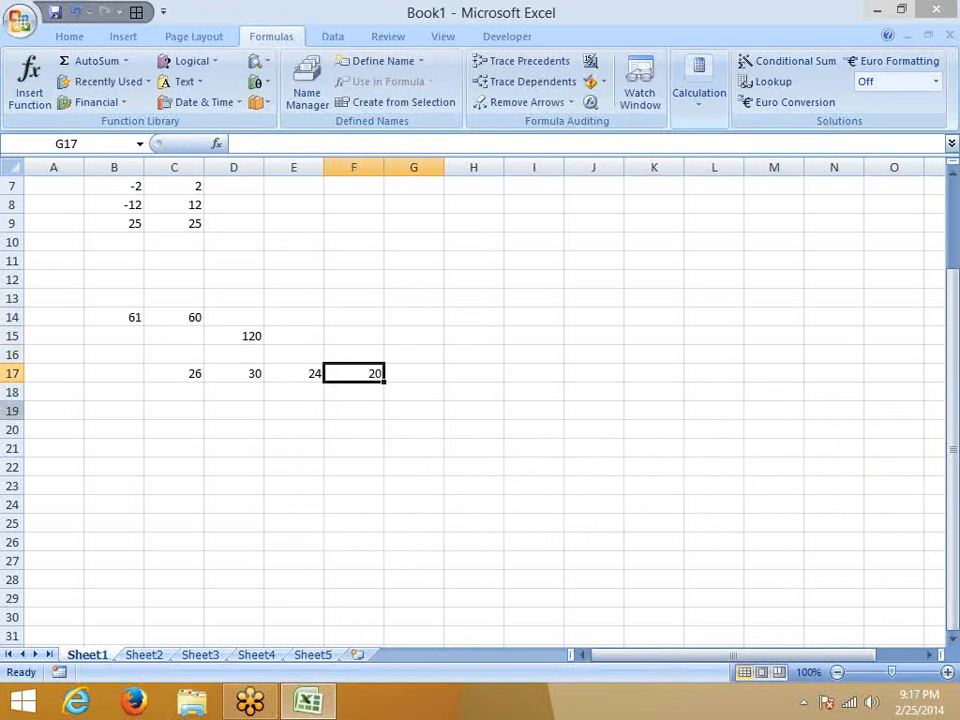
key("Delete")
type("=cel")
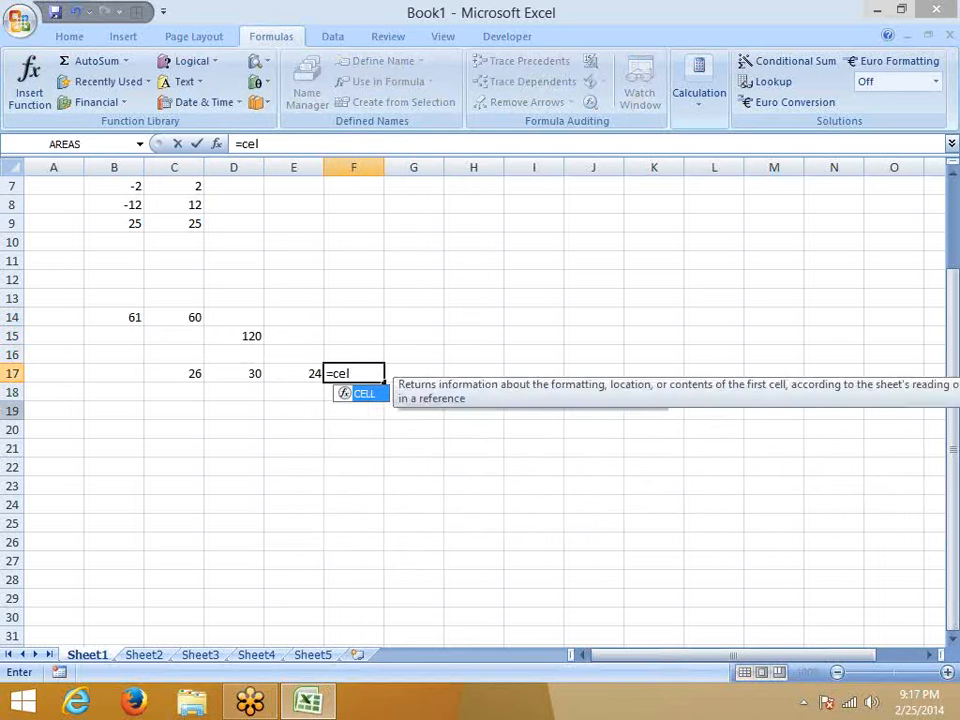
key("BackSpace")
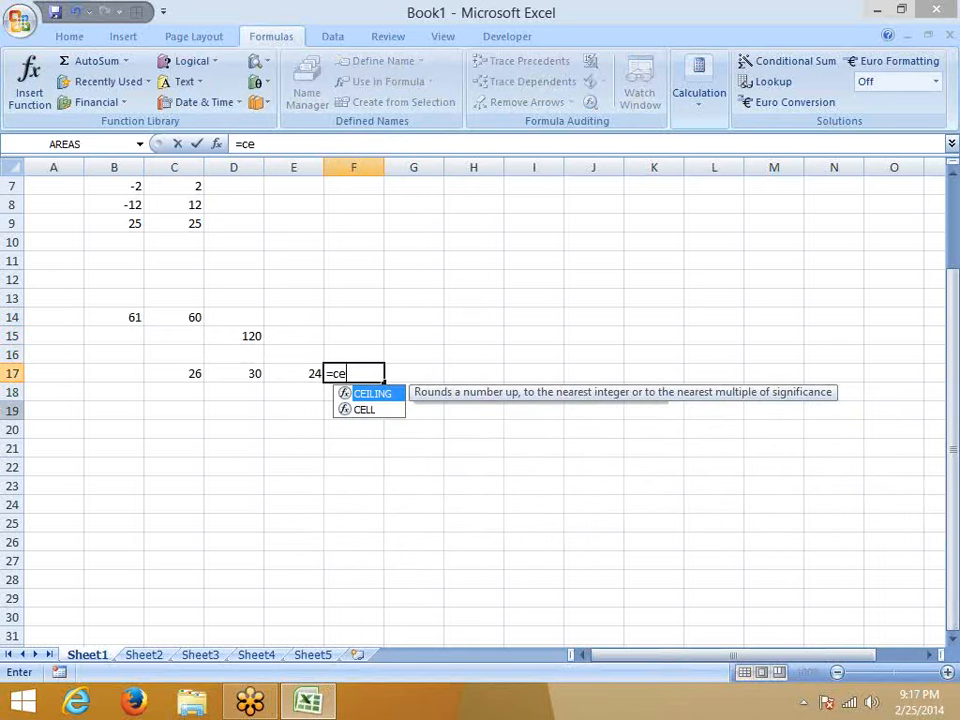
key("Tab")
key("Left")
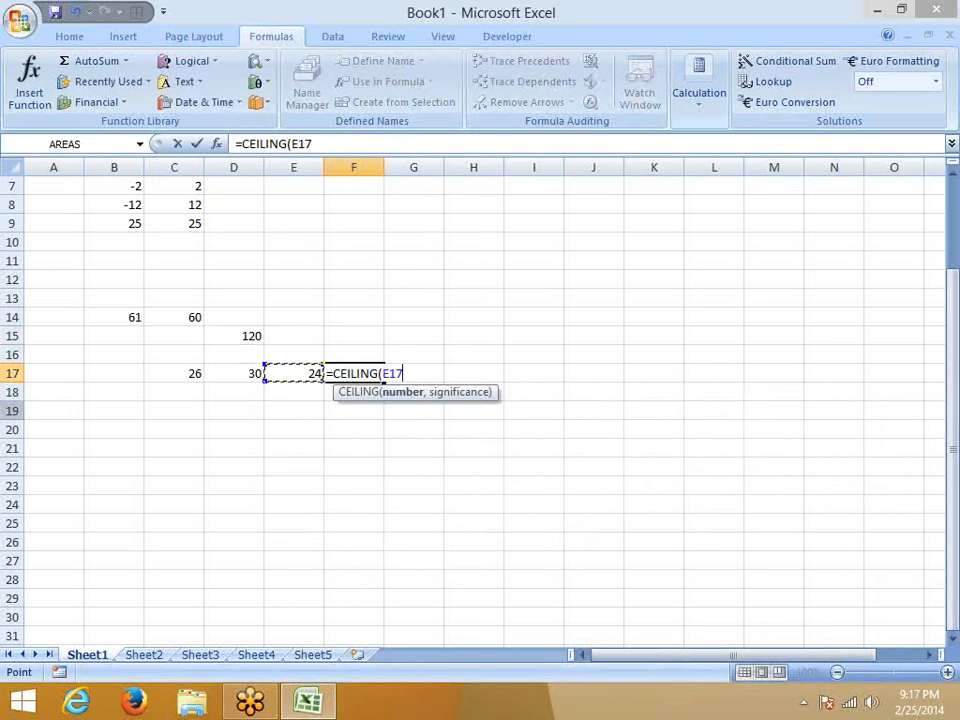
type(",5")
key("Return")
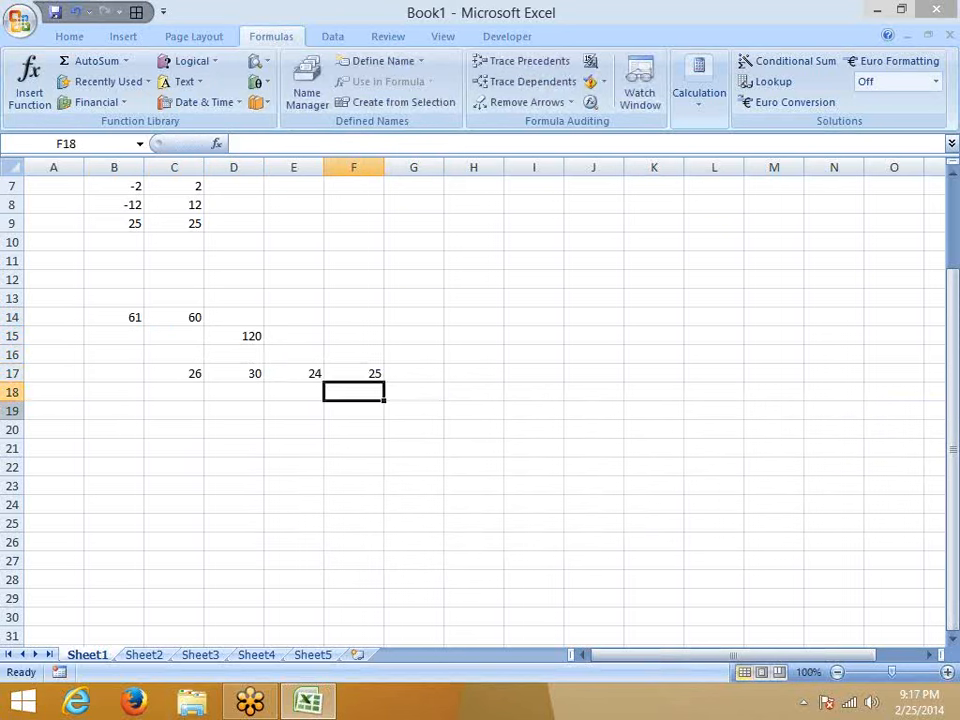
Clear cell F17 and enter a FLOOR formula there that rounds E17 down to a multiple of 5
key("Up")
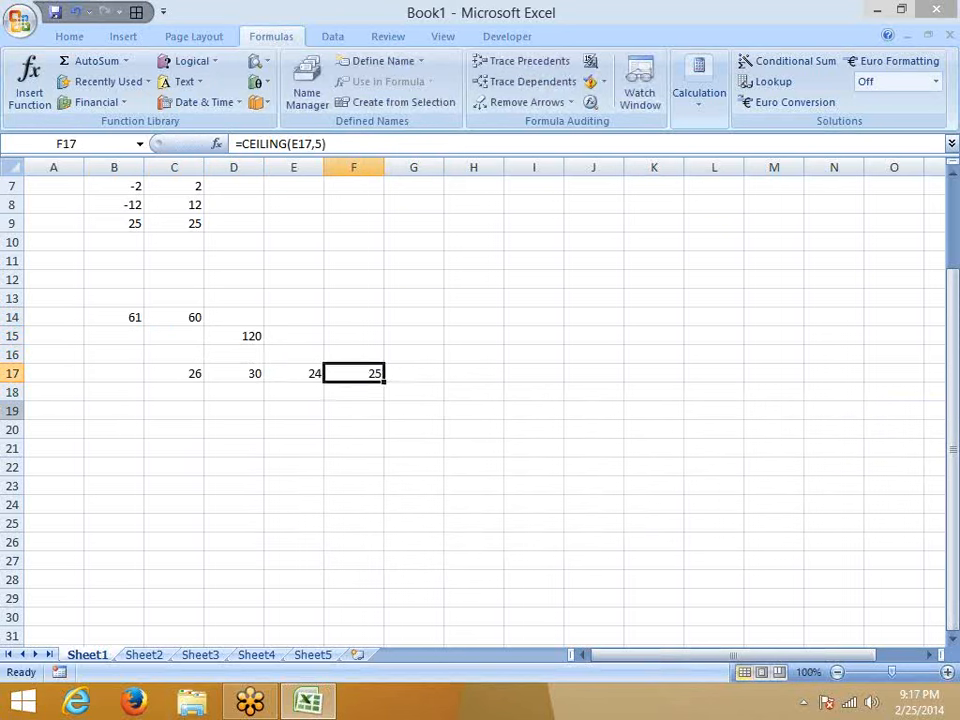
key("Delete")
type("fl")
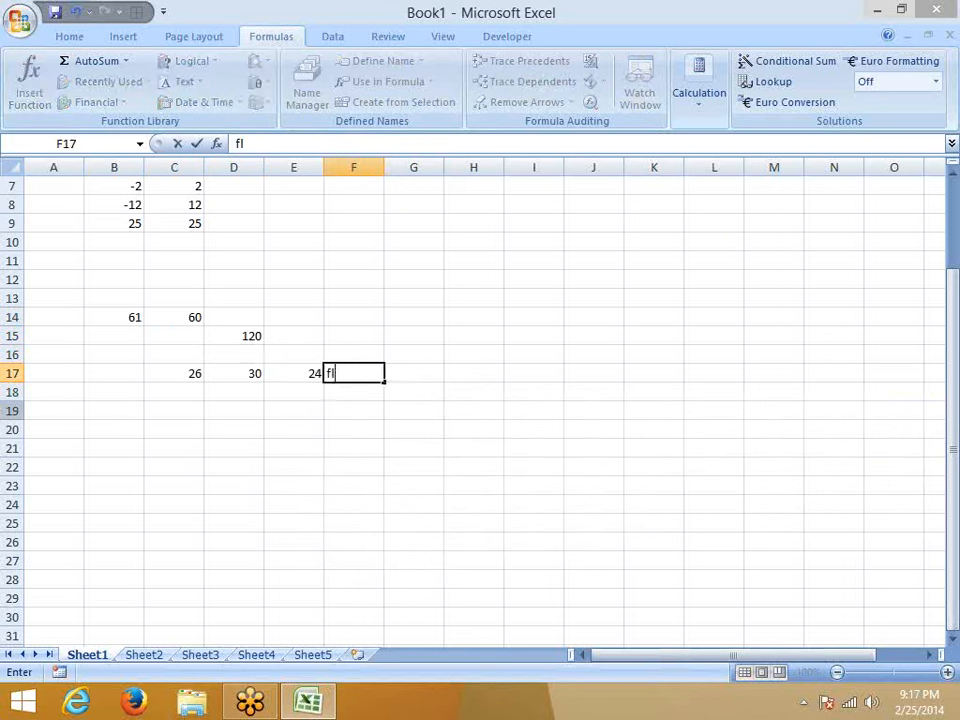
key("BackSpace")
key("BackSpace")
type("=flo")
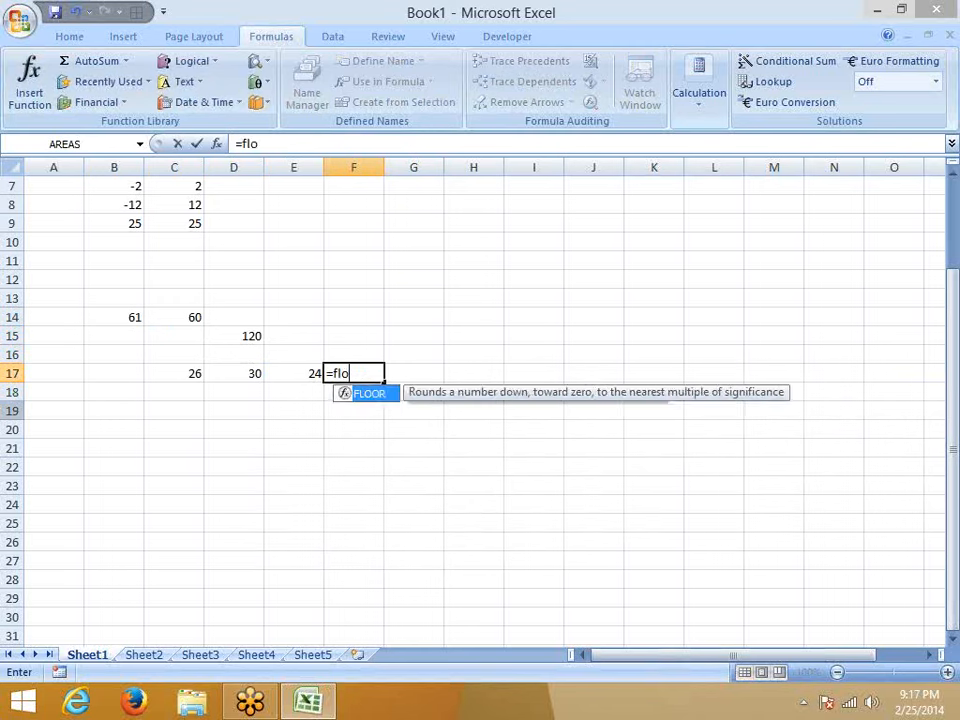
key("Tab")
key("Left")
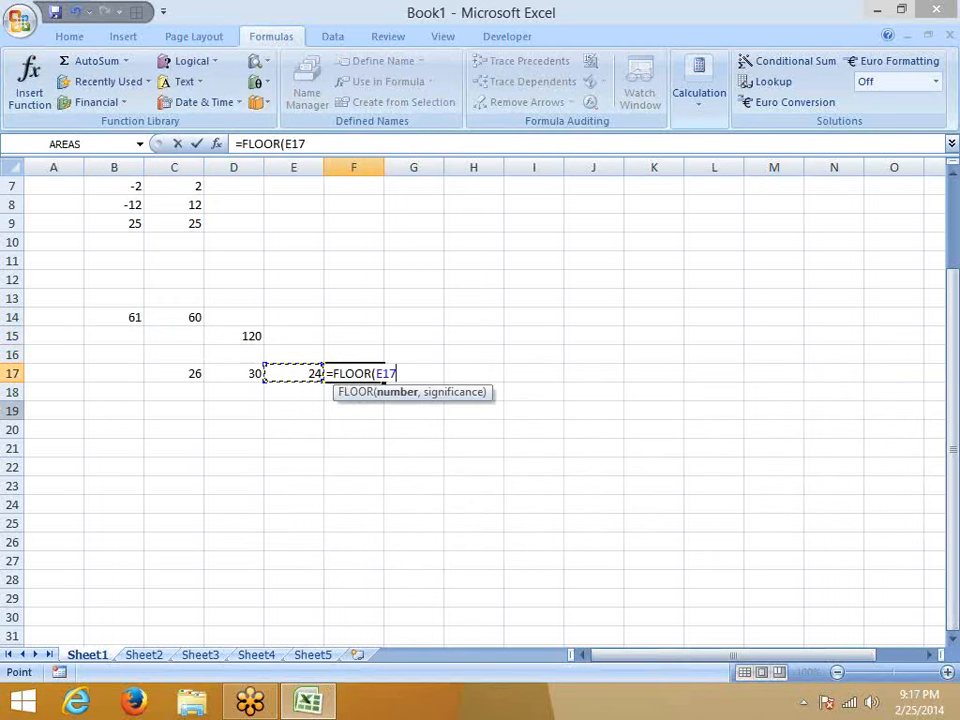
type(",5")
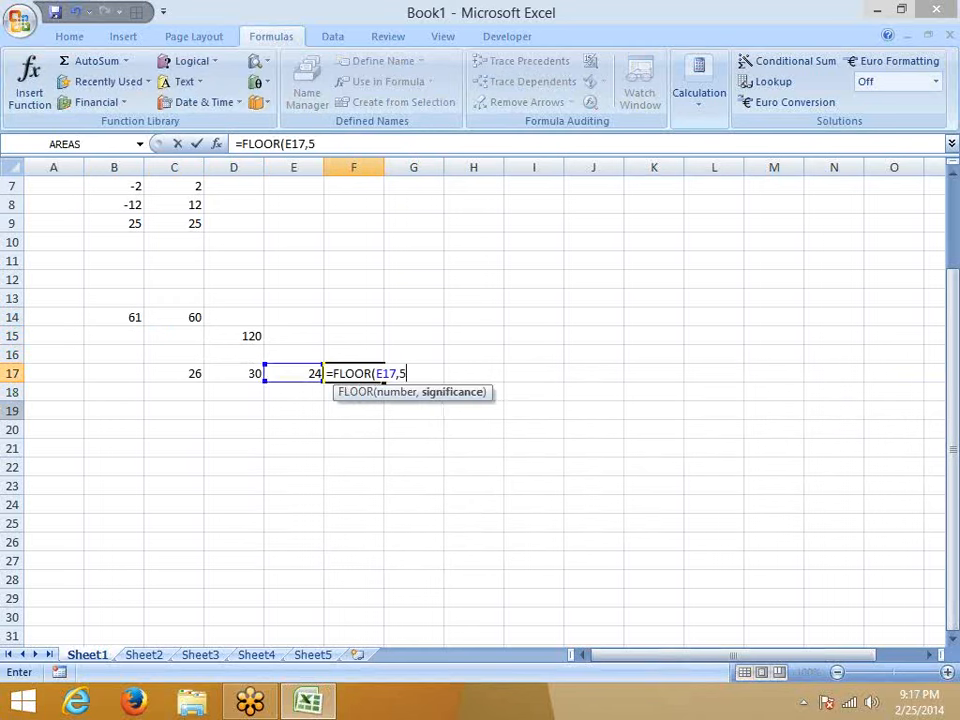
key("Return")
key("Up")
Set cell E17 to 26 and compare the FLOOR formula in F17 with the CEILING formula in D17
key("Left")
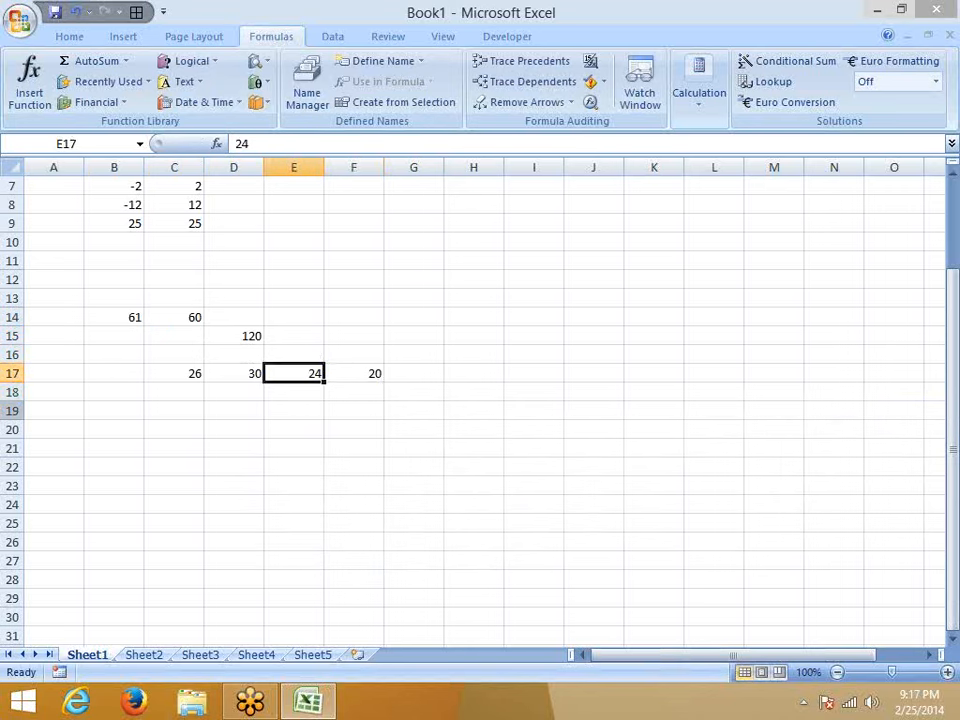
type("26")
key("Return")
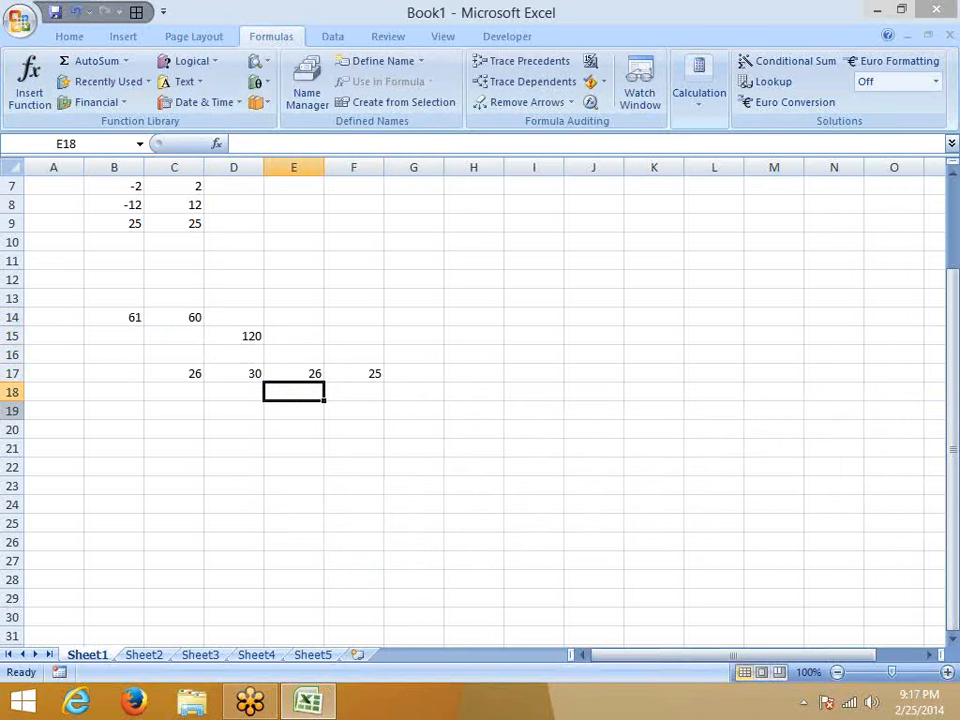
key("Right")
key("Up")
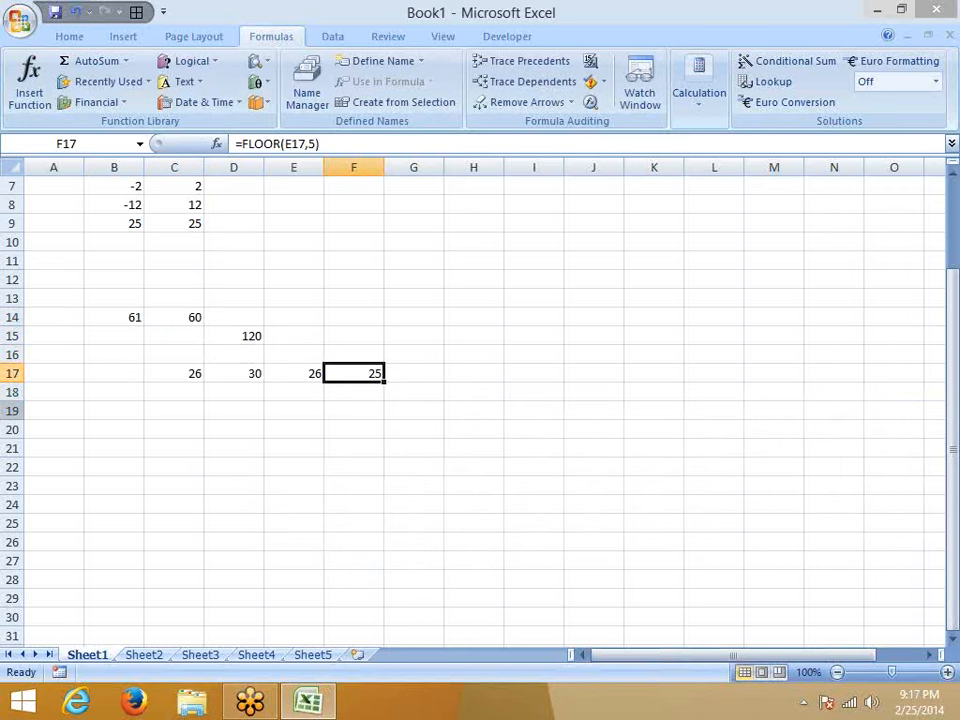
key("Left")
key("Left")
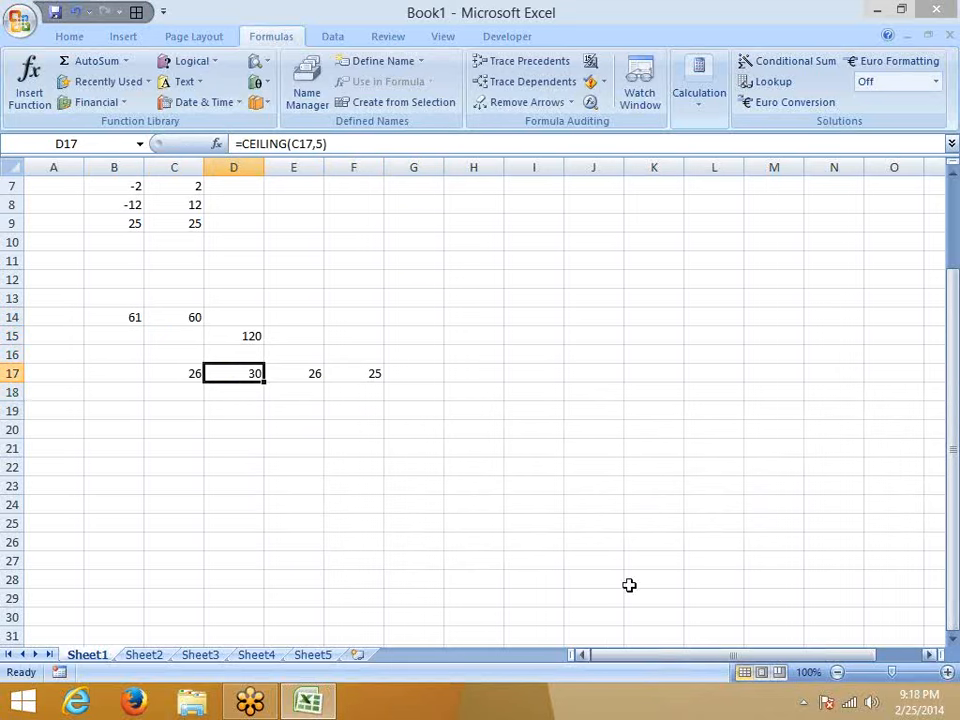
Look up the description of the COMBIN function in the list of math and trigonometry functions
left_click_drag(952, 421, 945, 398)
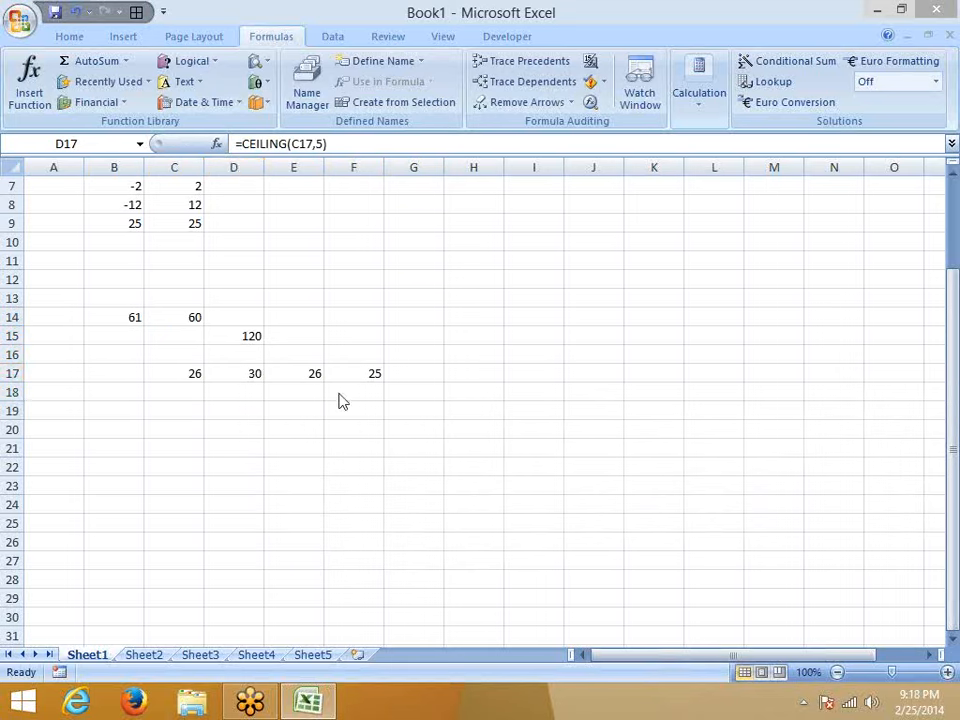
left_click(241, 452)
scroll(241, 452, "down", 4)
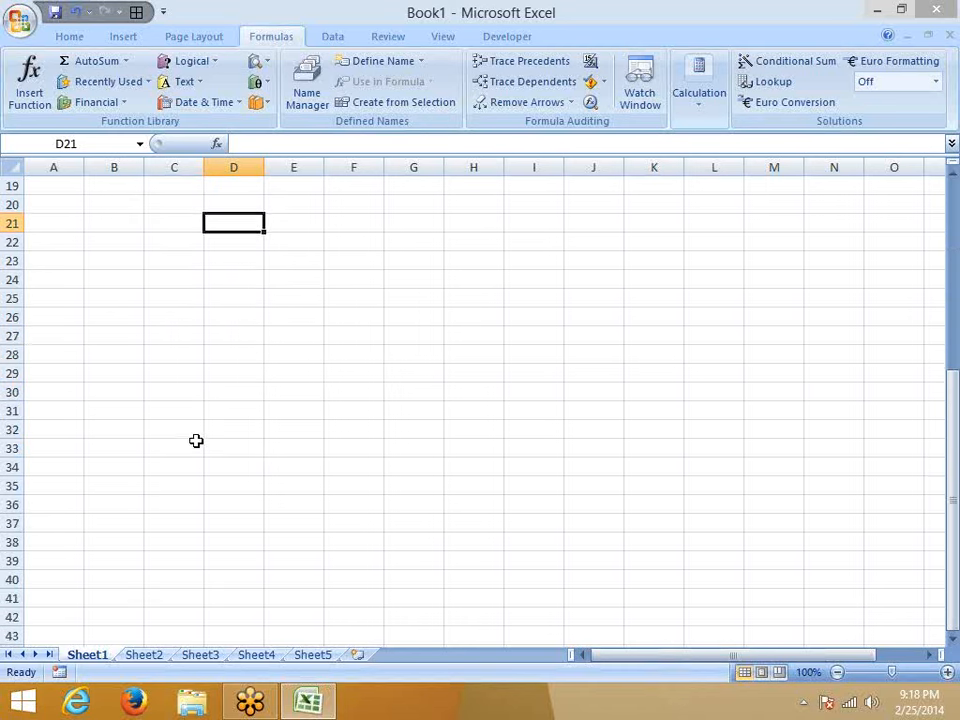
left_click(131, 340)
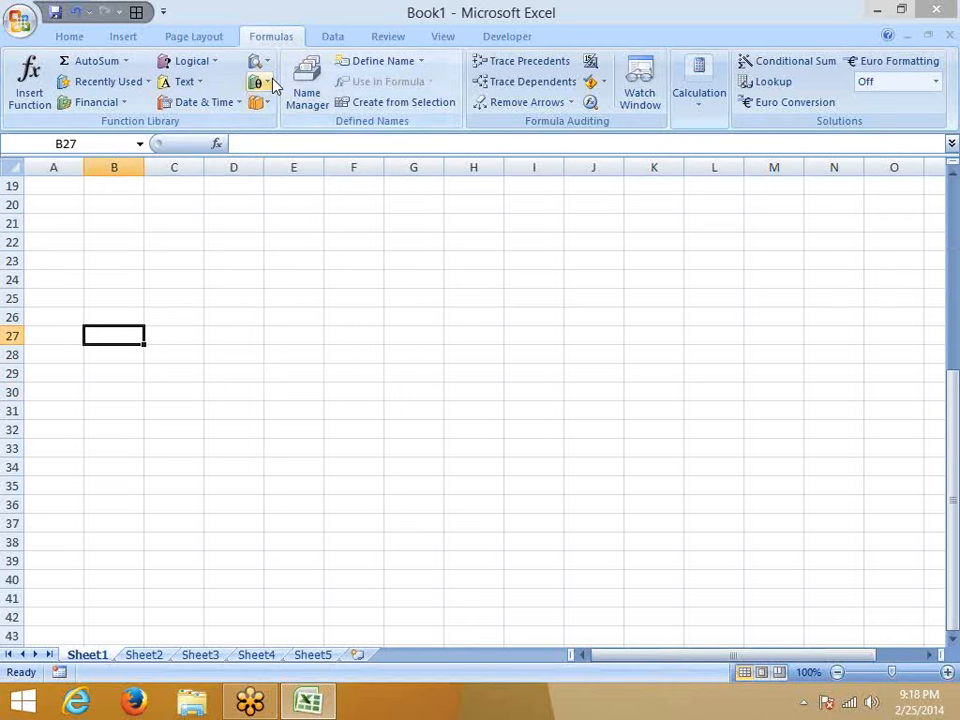
left_click(262, 82)
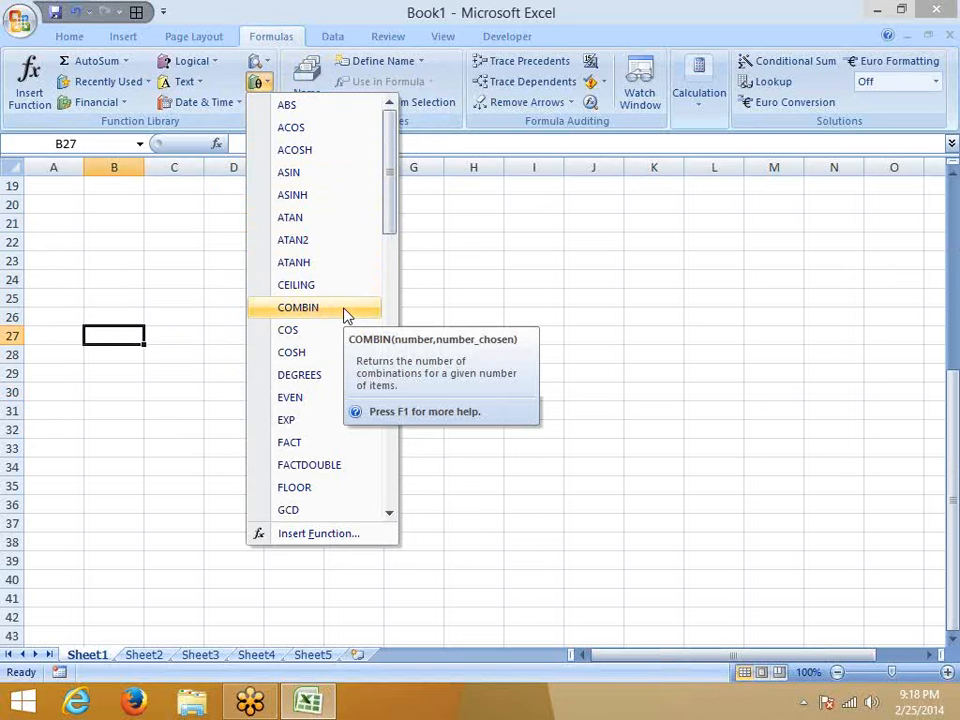
left_click(129, 261)
type("3")
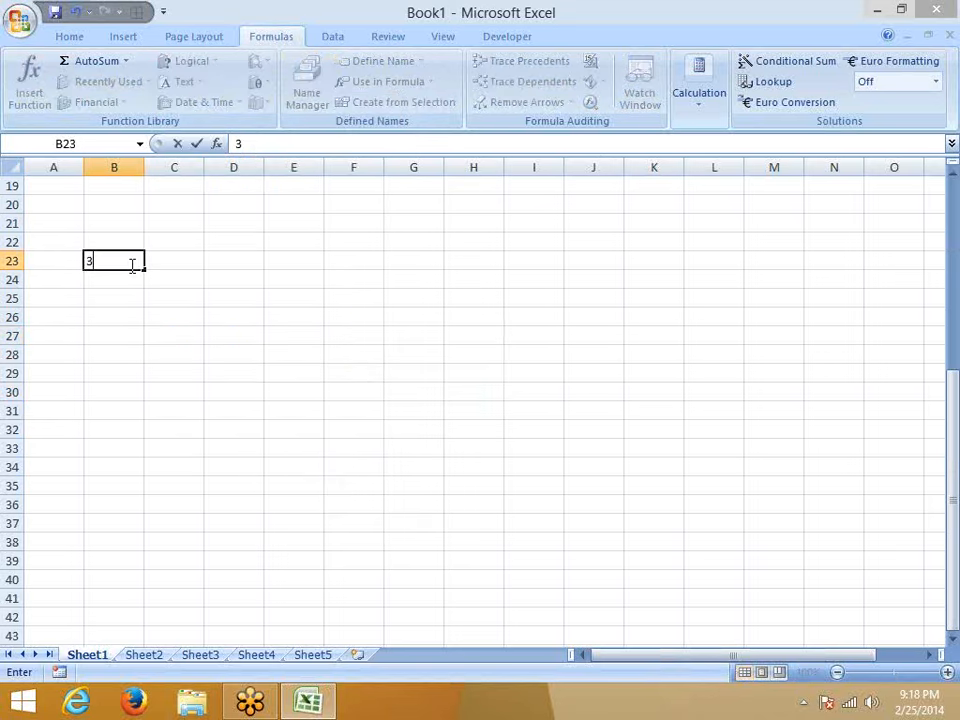
key("Tab")
type("2")
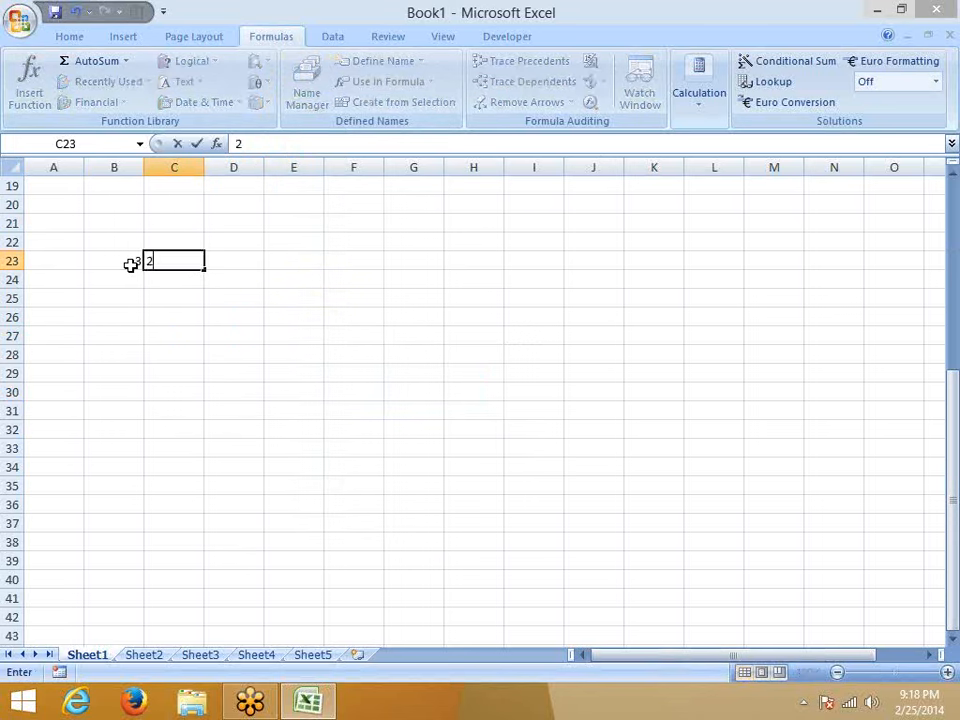
key("Tab")
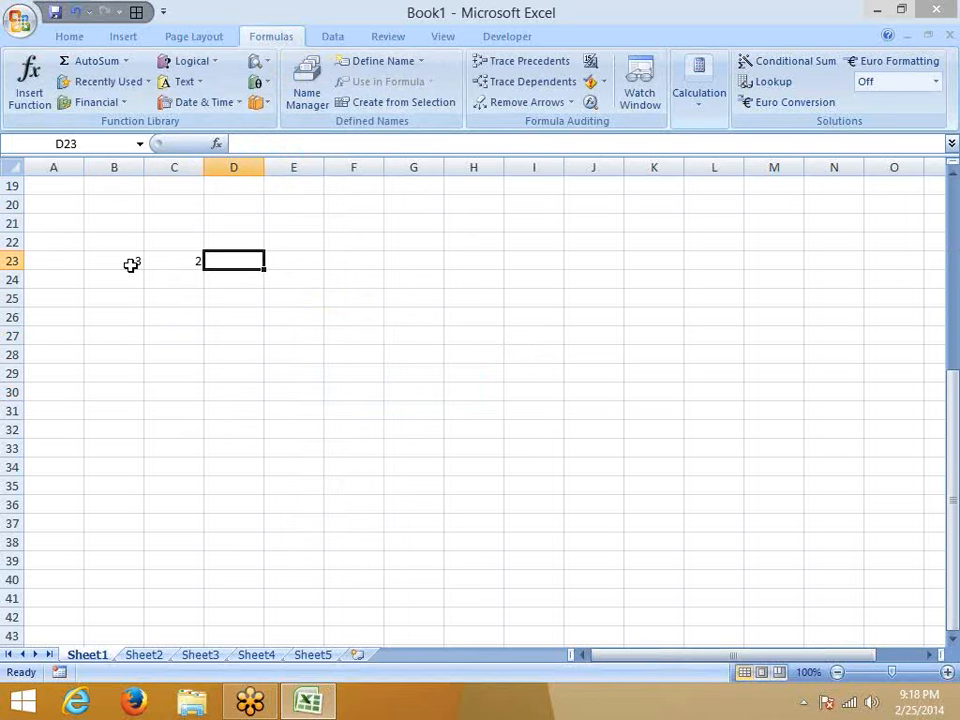
left_click_drag(131, 265, 189, 264)
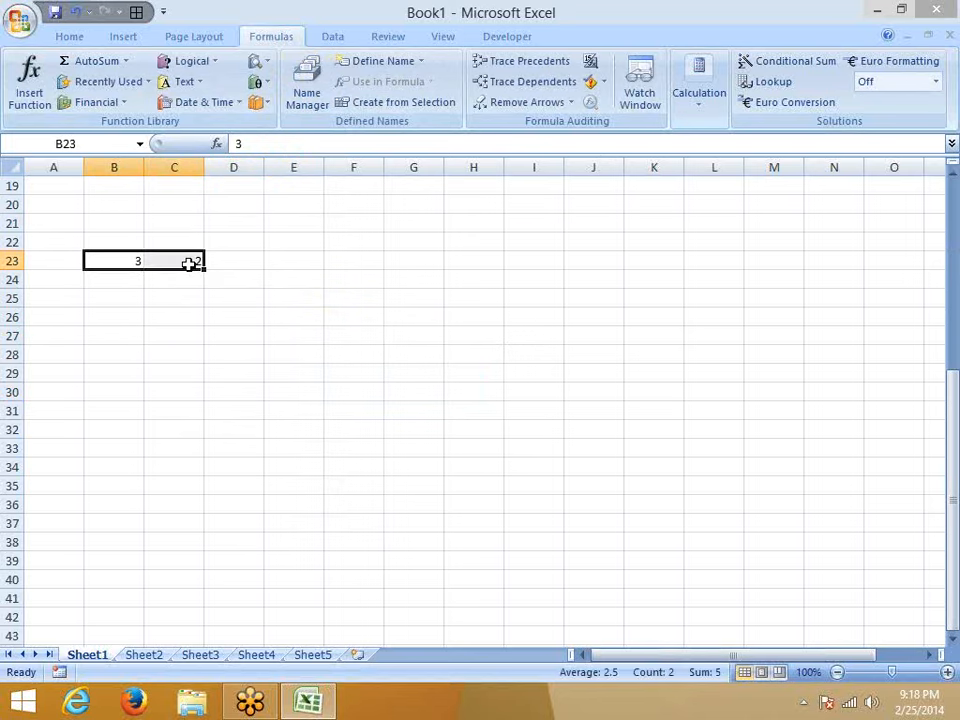
key("Delete")
Enter the letter A in cell B21 and the letter B in cell C21 as sample items
key("Left")
key("Up")
key("Up")
key("Right")
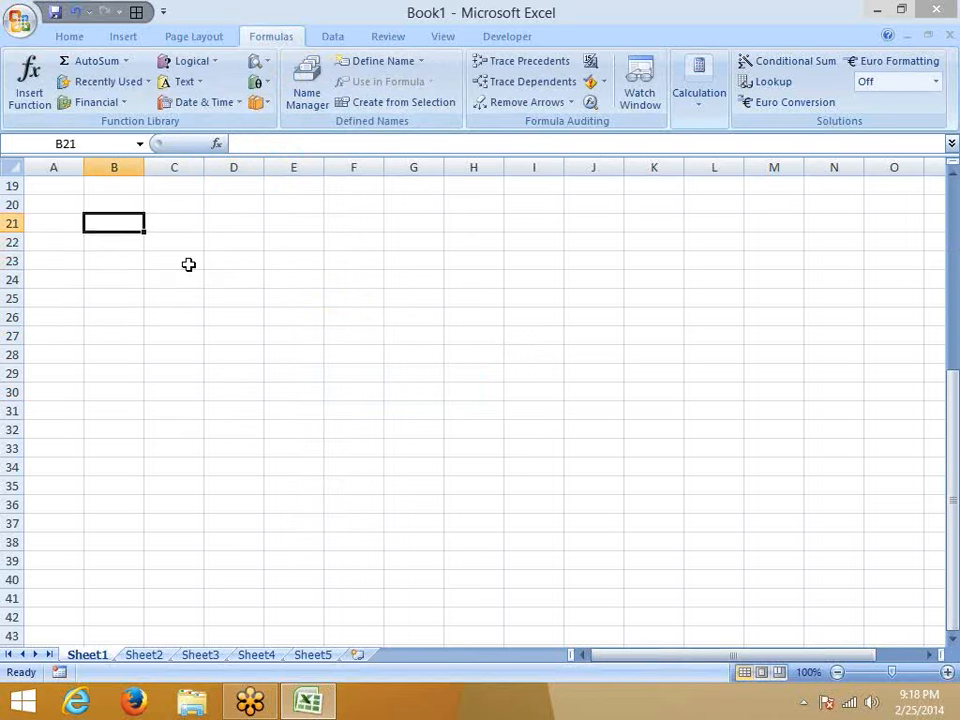
type("A")
key("Tab")
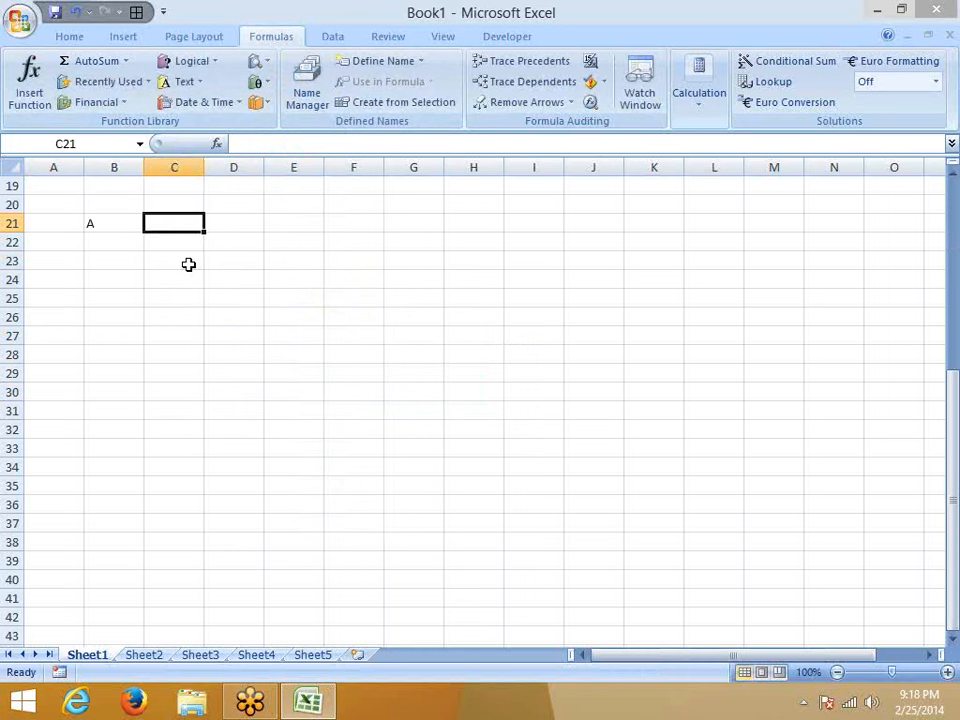
type("B")
key("Tab")
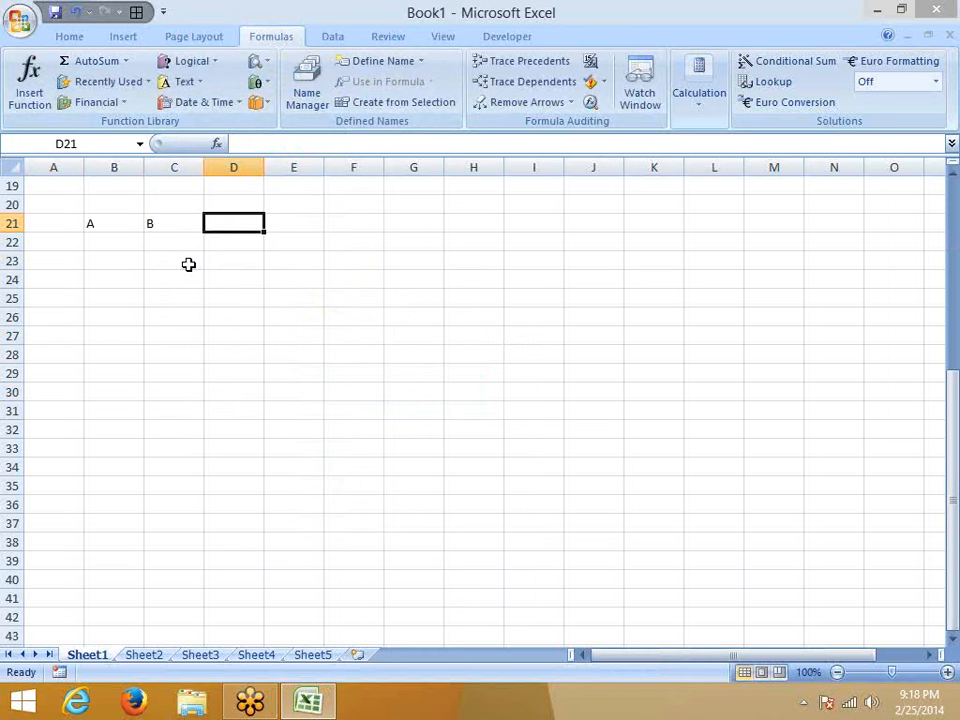
Enter the letter C in cell D21 as the third sample item
type("C")
key("Down")
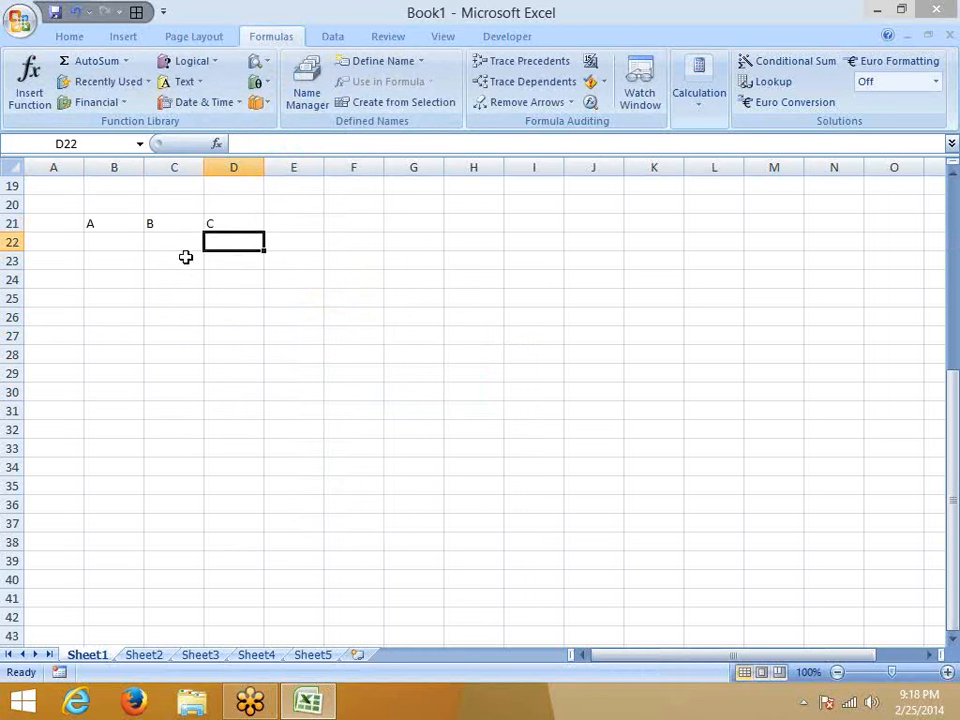
left_click(181, 262)
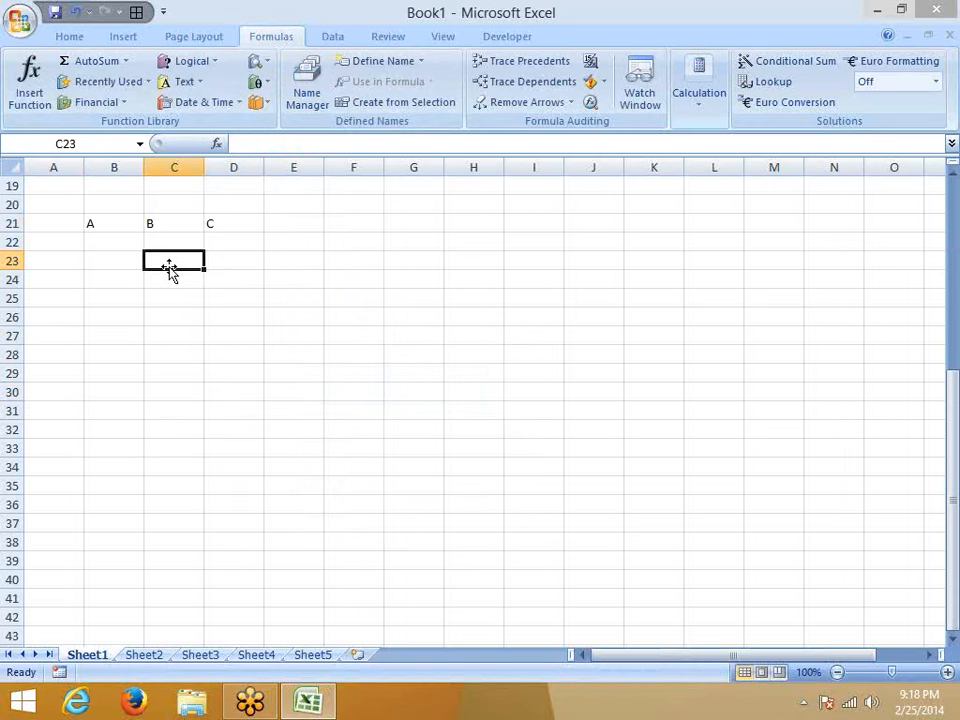
List the first pair of items by entering A in cell B23 and B in cell B24
left_click(116, 266)
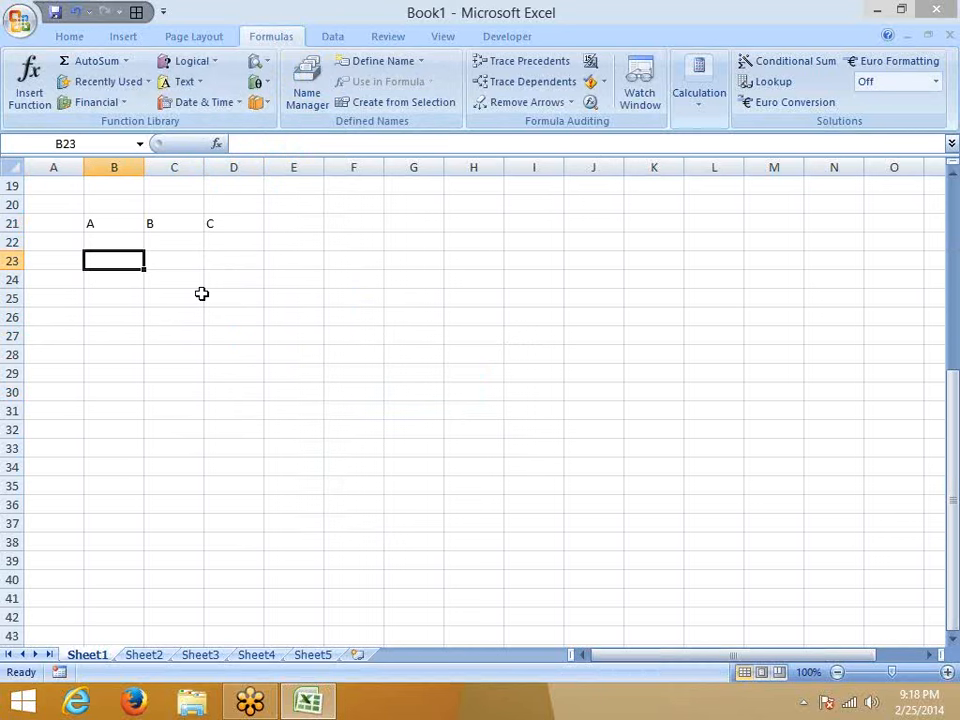
type("A")
key("Return")
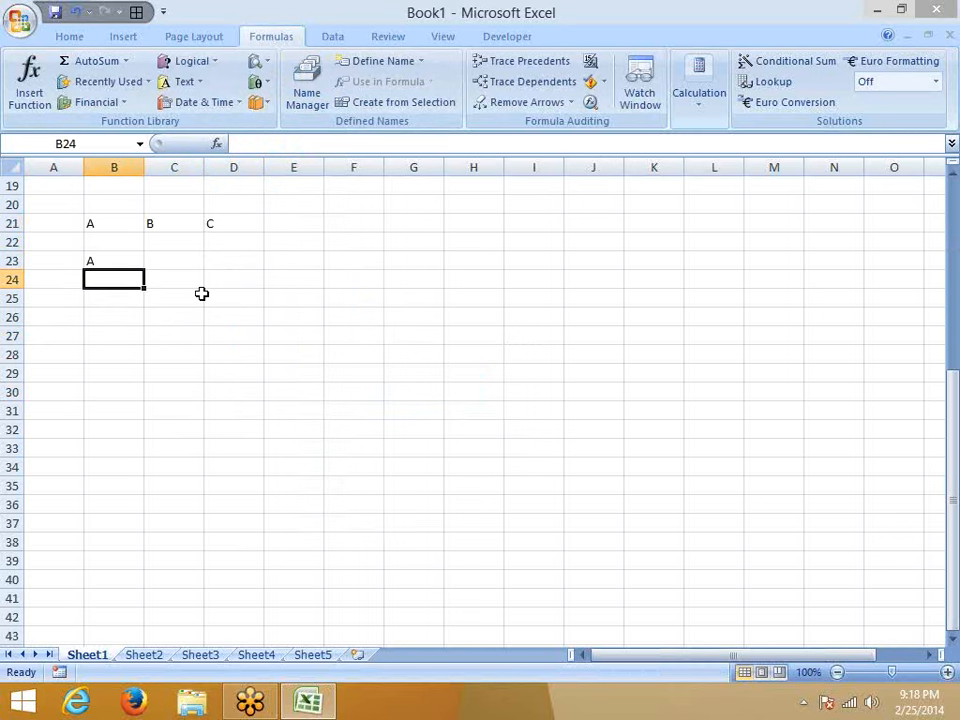
type("B")
key("Return")
List the second pair of items by entering B in cell C23 and C in cell C24
key("Up")
key("Up")
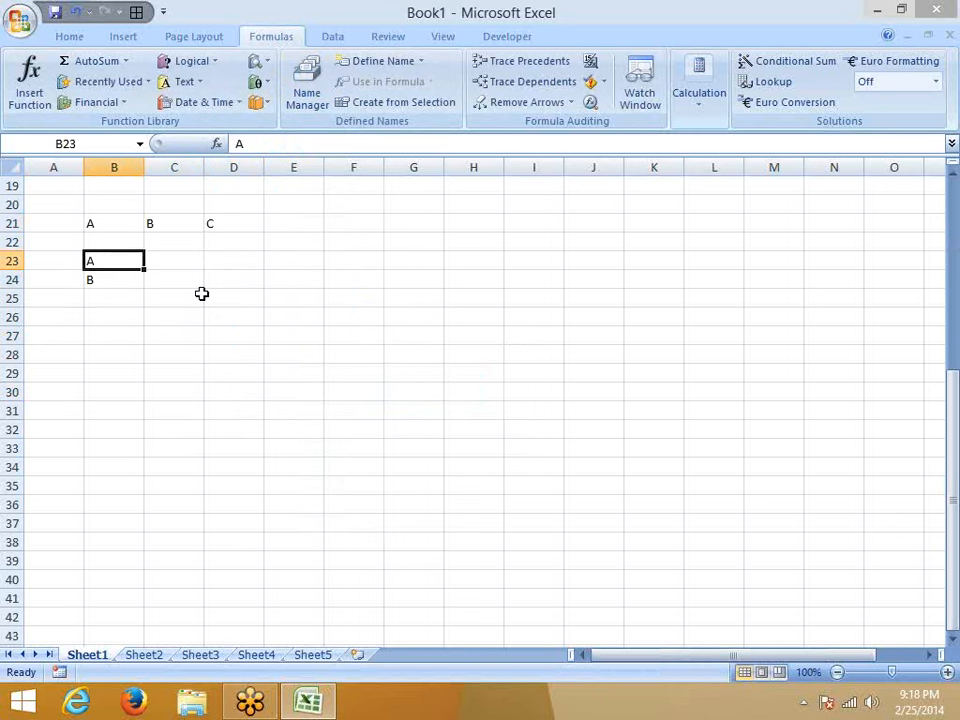
key("Right")
type("B")
key("Return")
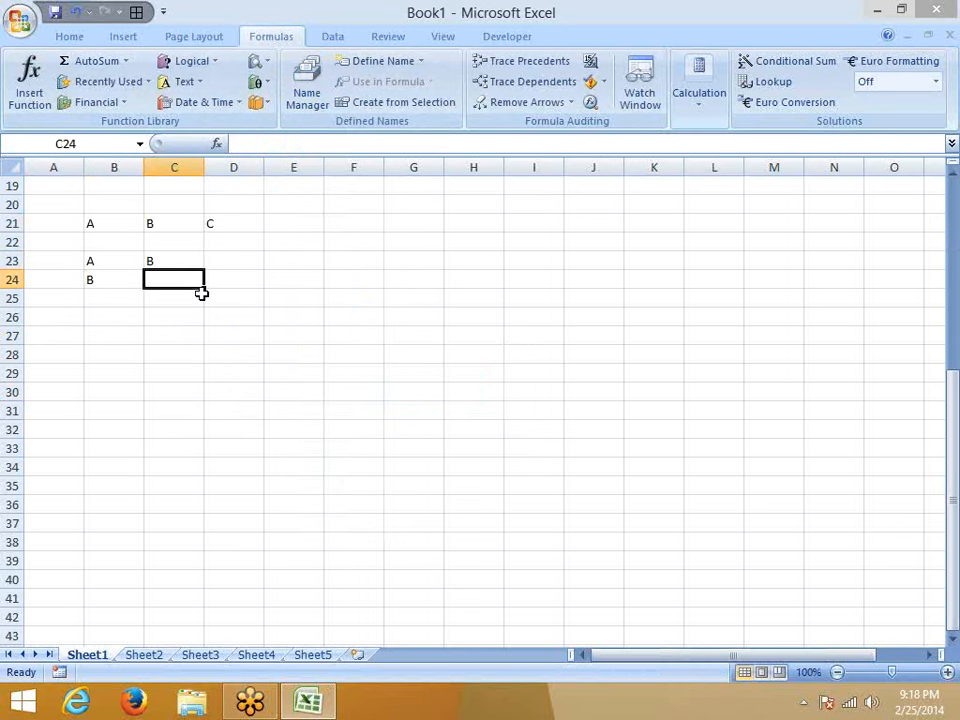
type("C")
key("Right")
List the third pair of items by entering A in cell D23 and C in cell D24
key("Up")
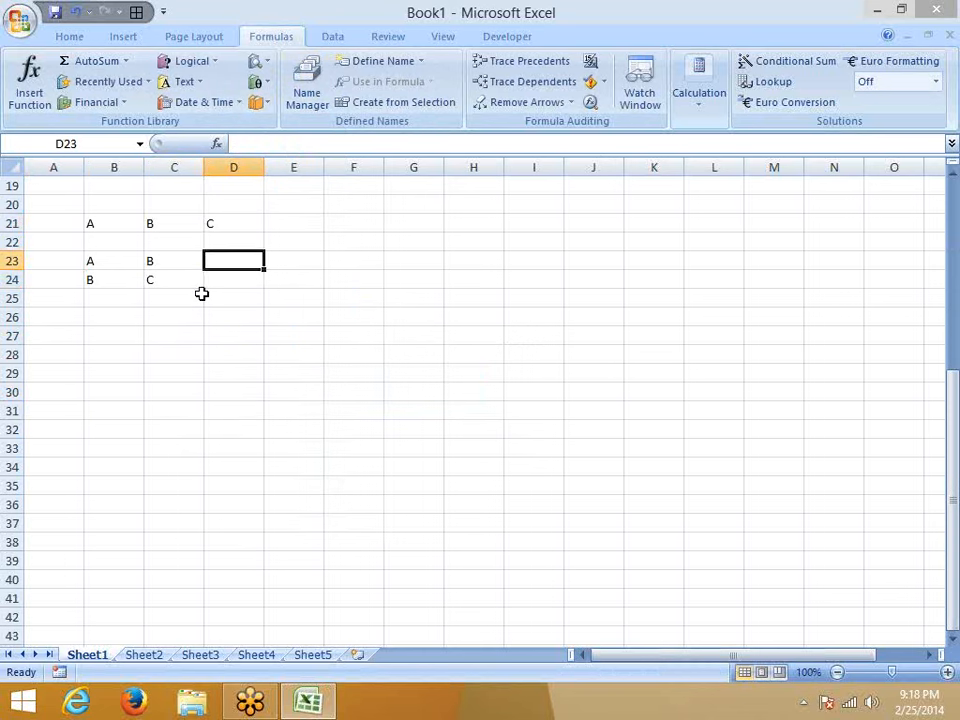
type("A")
key("Return")
type("C")
key("Return")
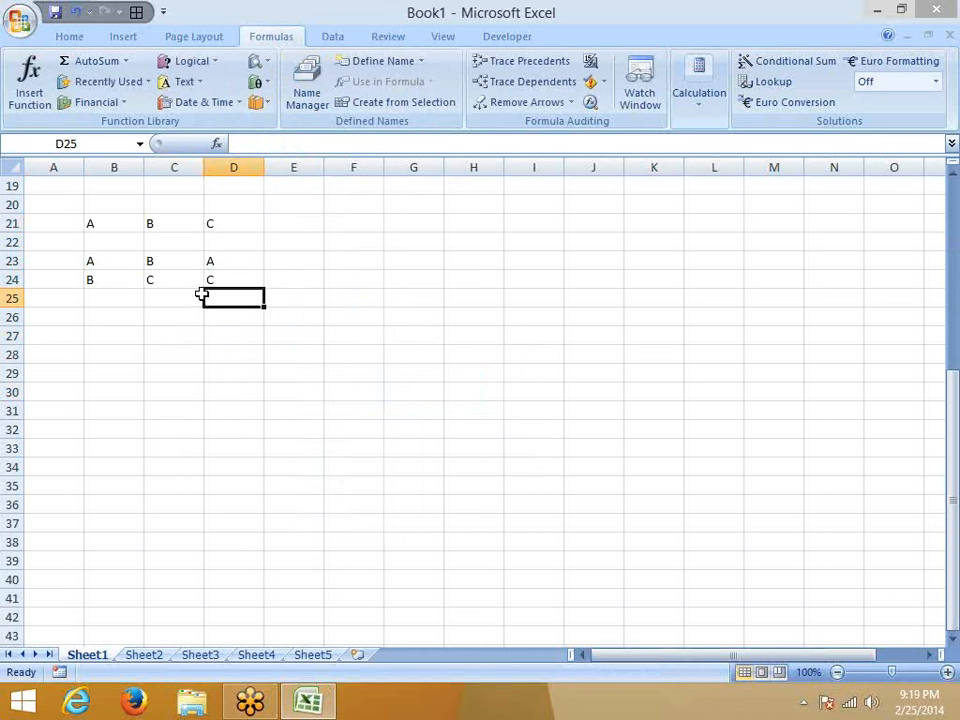
Enter the item count 3 in cell C26 and the number chosen 2 in cell D26
key("Down")
key("Left")
type("3")
key("Tab")
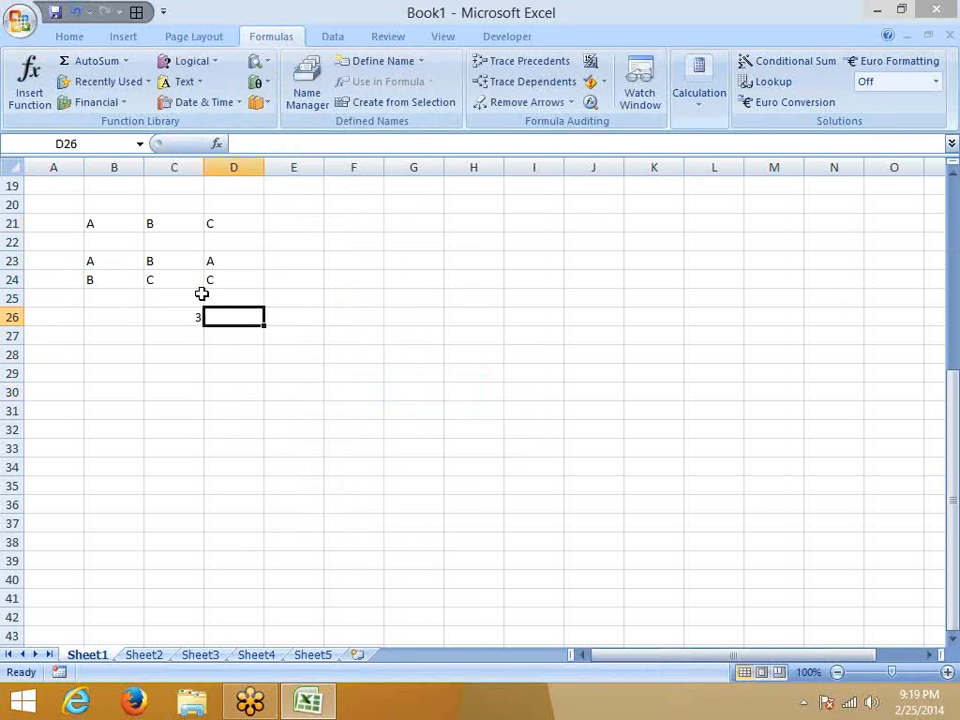
type("2")
key("Tab")
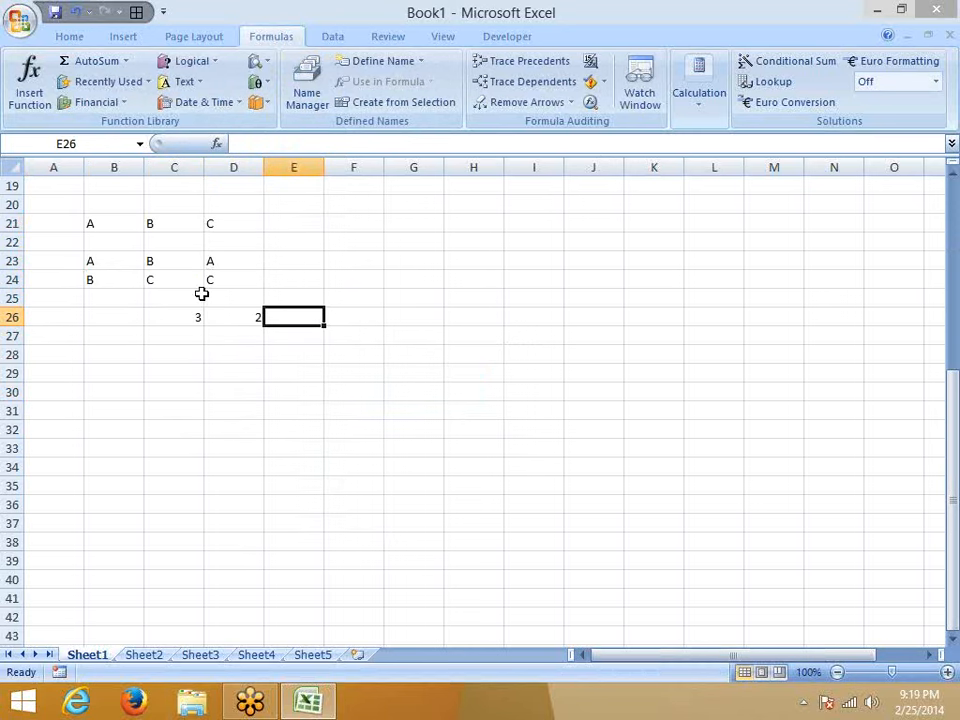
Enter the formula =COMBIN(C26,D26) in cell E26 to count the possible pairs
type("=co")
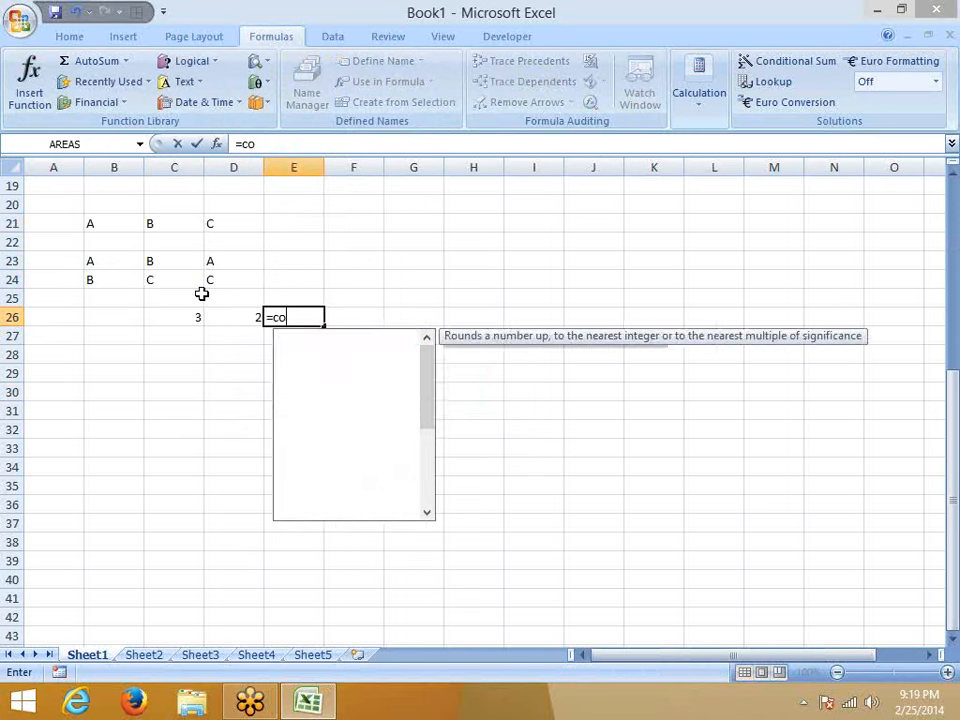
key("Down")
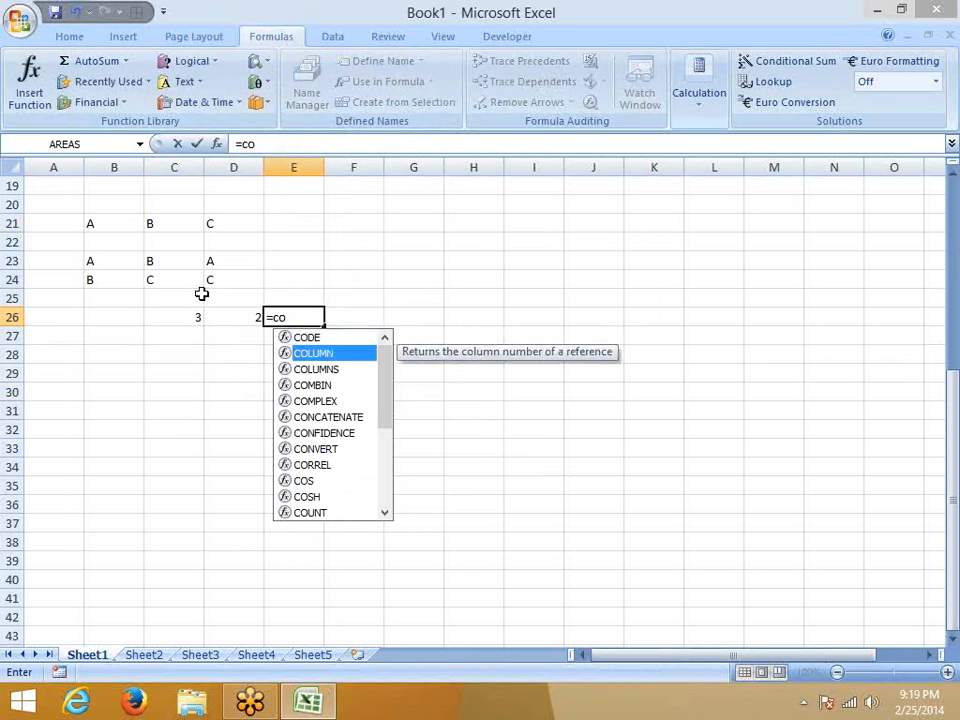
key("Down")
key("Down")
key("Tab")
key("Left")
key("Left")
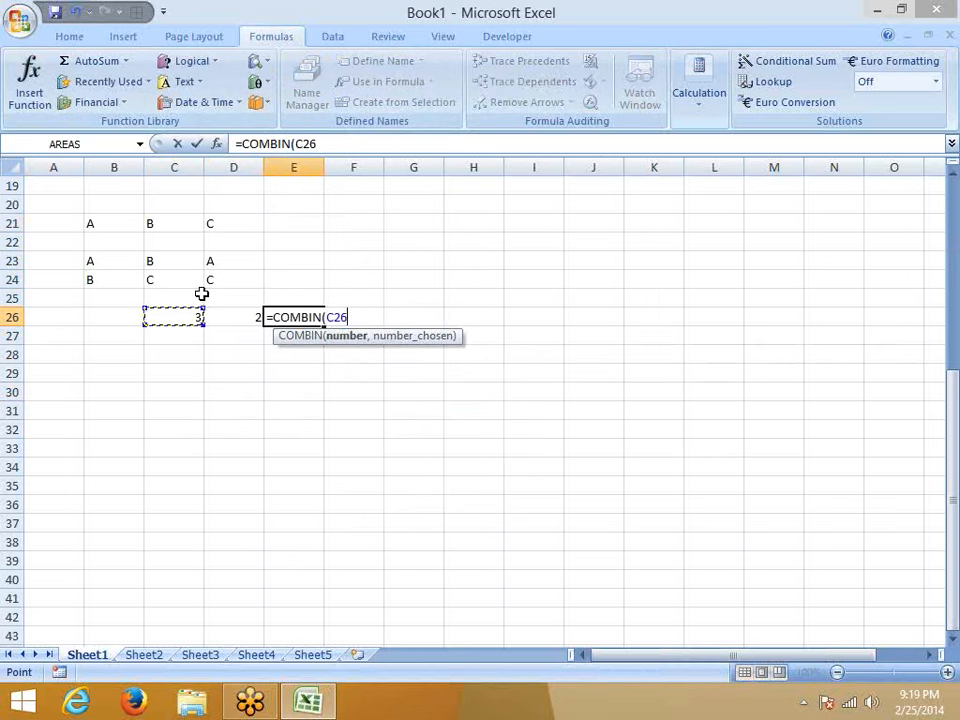
type(",")
key("Left")
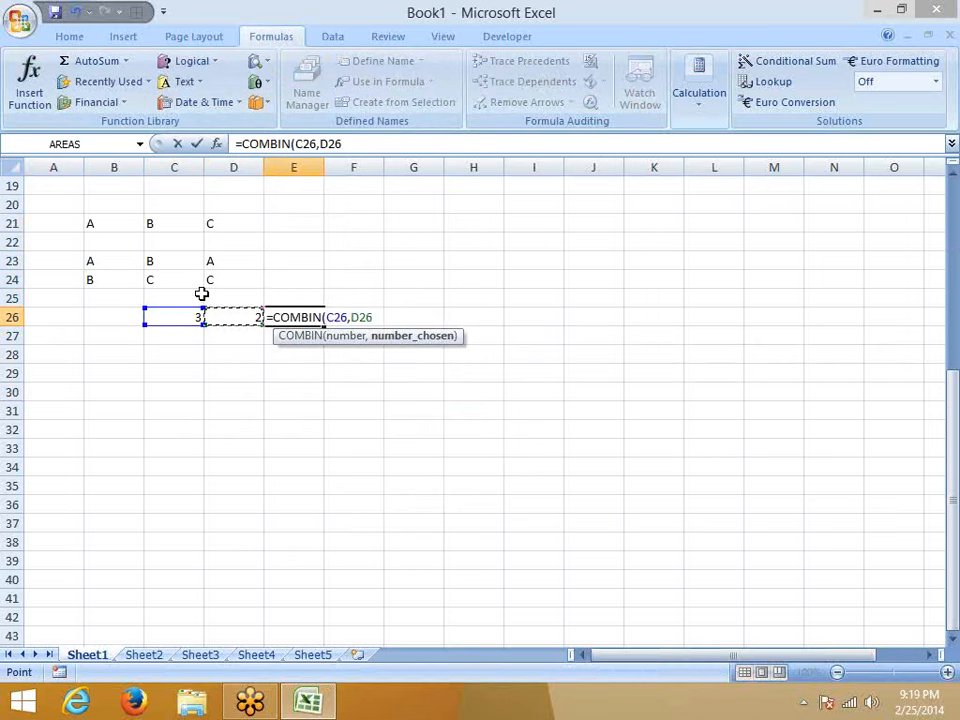
key("Return")
key("Up")
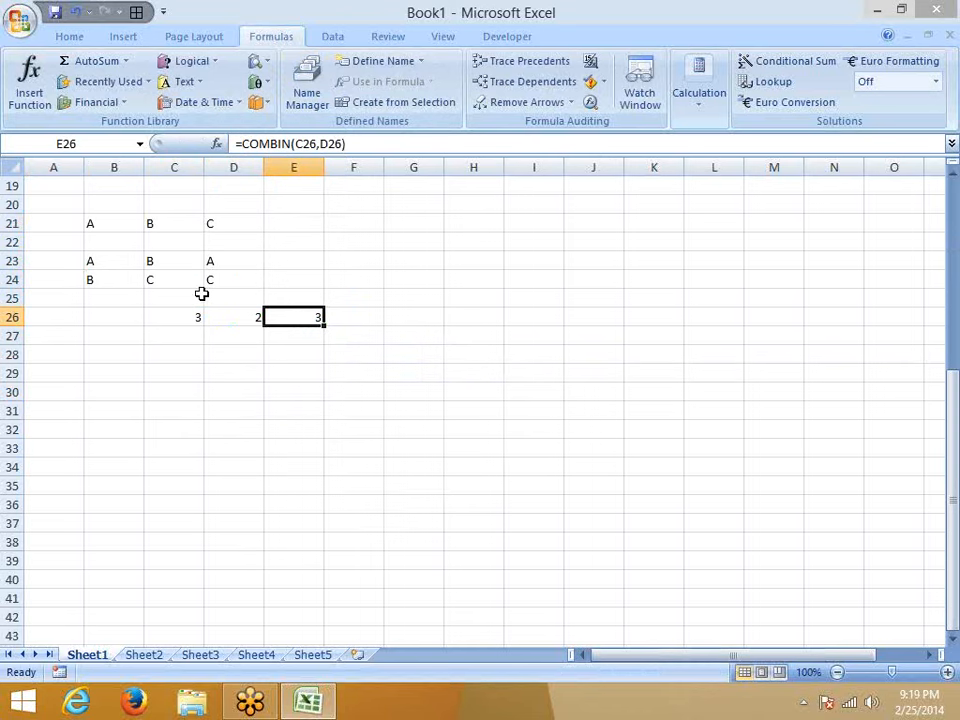
left_click(223, 355)
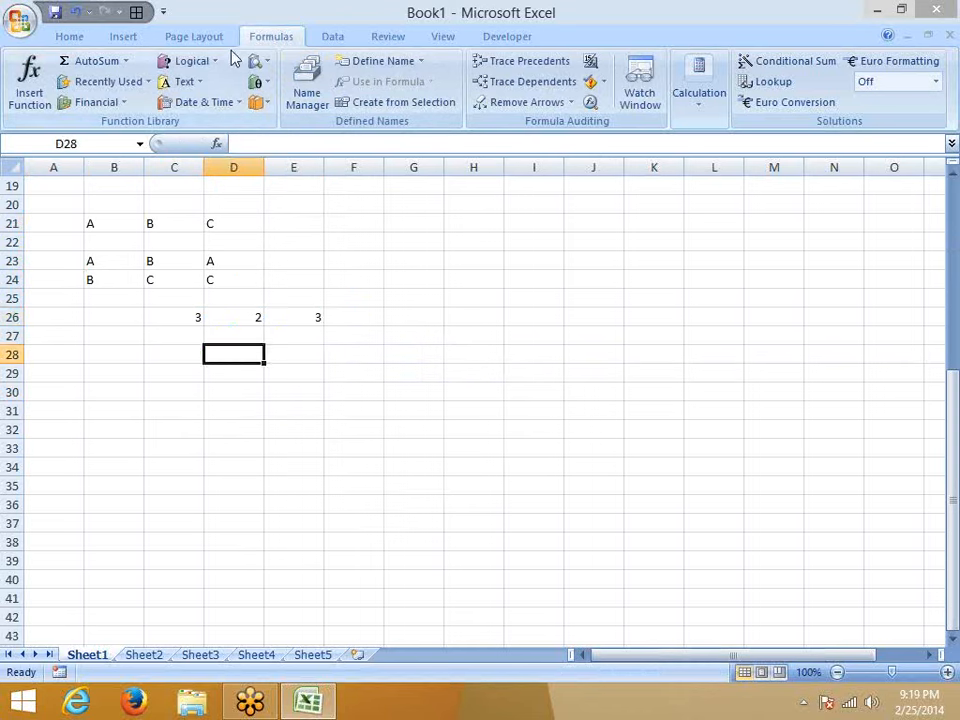
left_click(266, 82)
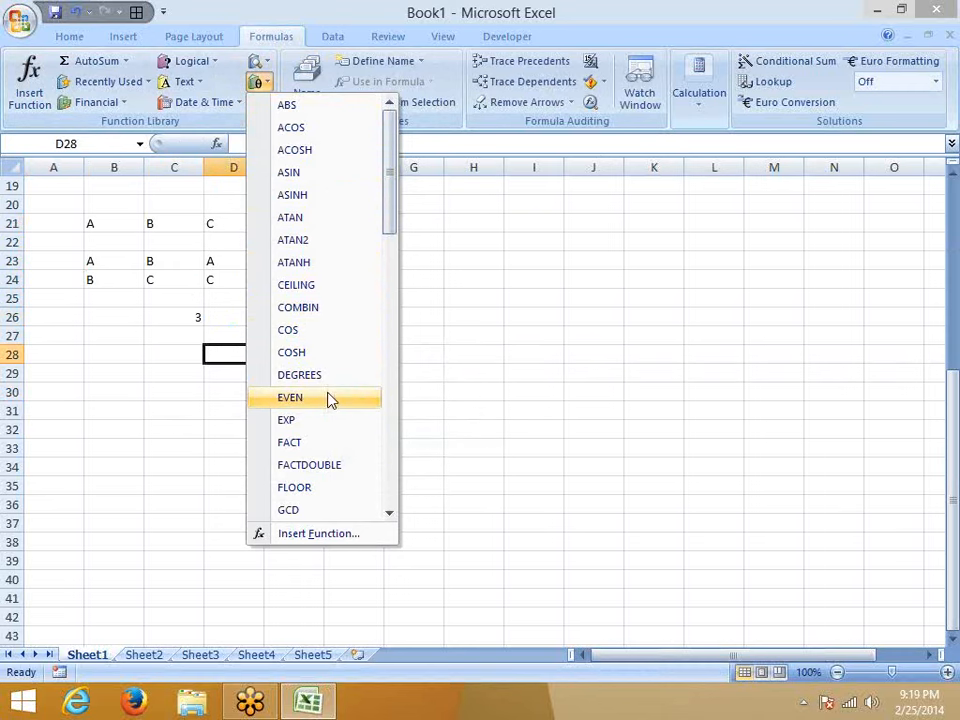
left_click(126, 338)
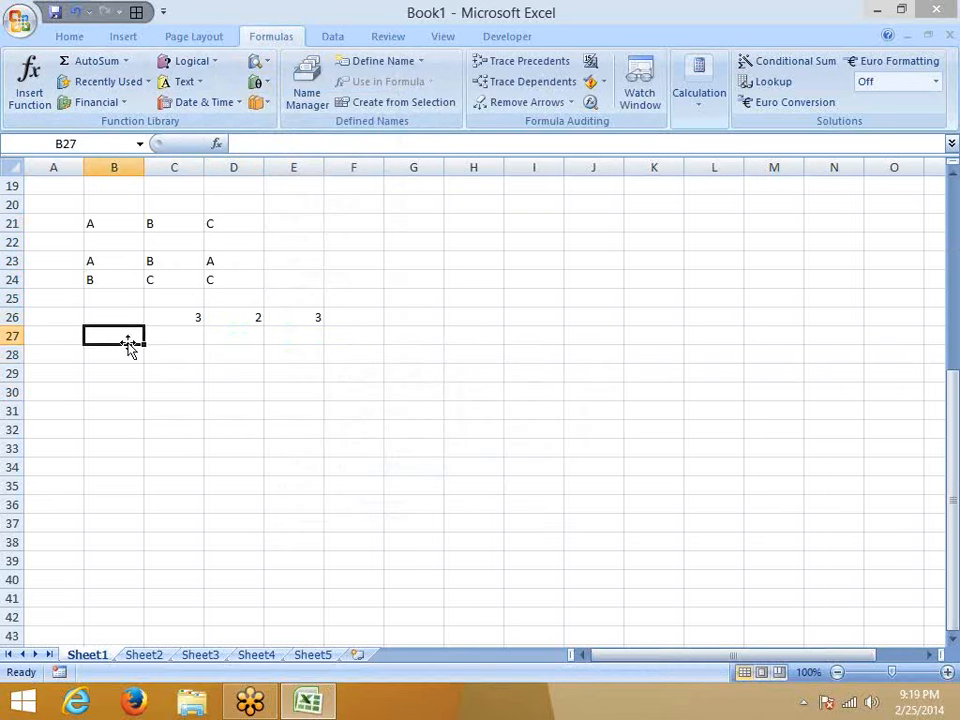
left_click(128, 370)
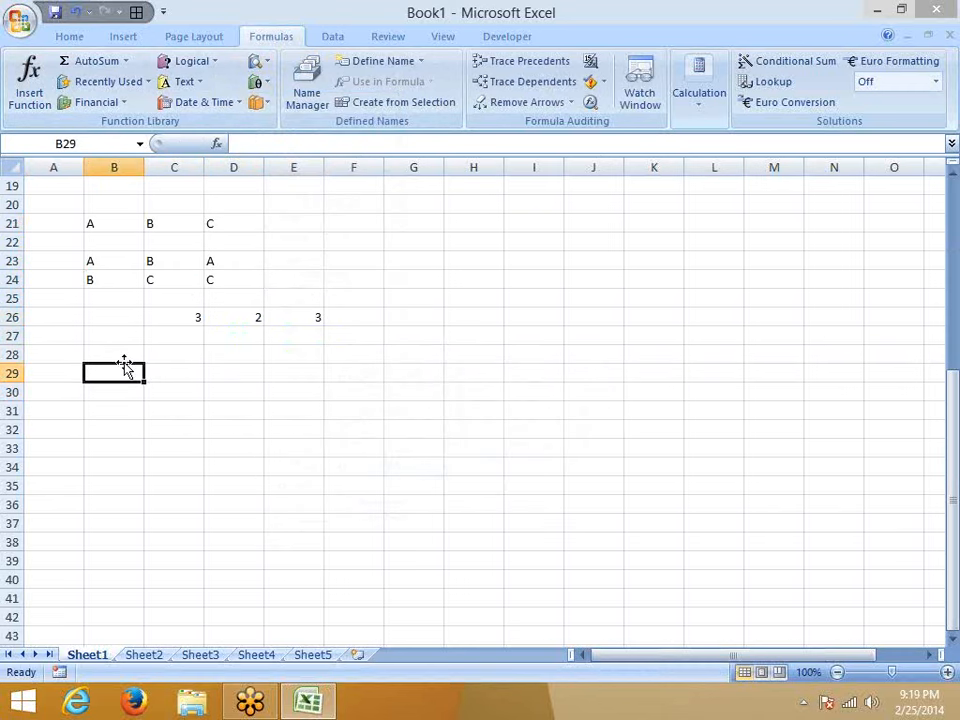
Compare the COMBIN formula in E26 with the items in B21:D21 and the pairs listed in columns B and C
left_click(290, 317)
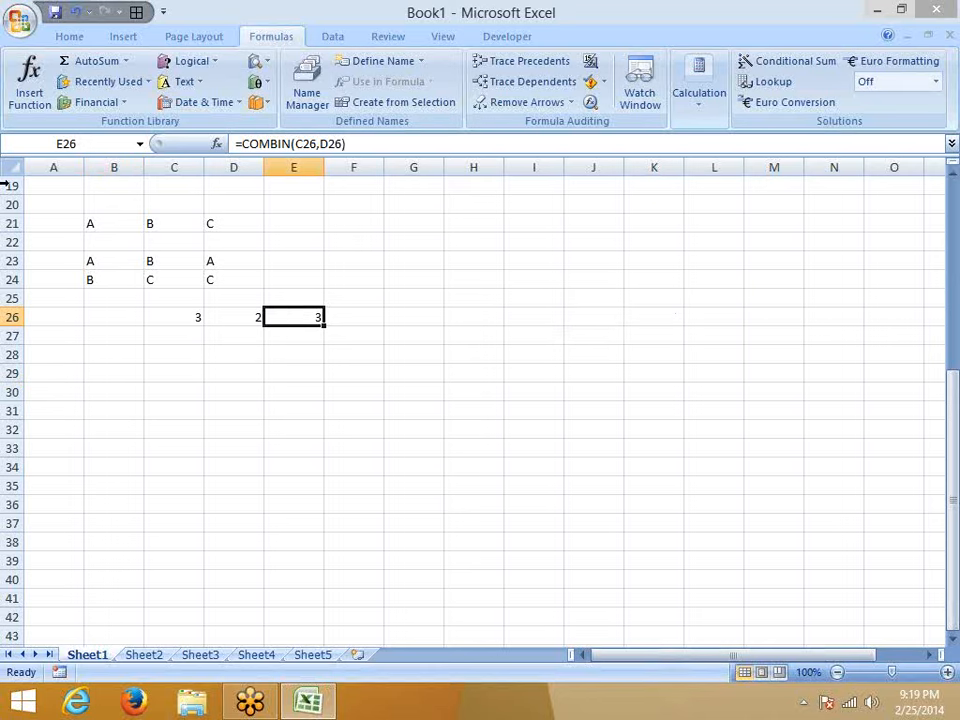
left_click_drag(98, 225, 208, 227)
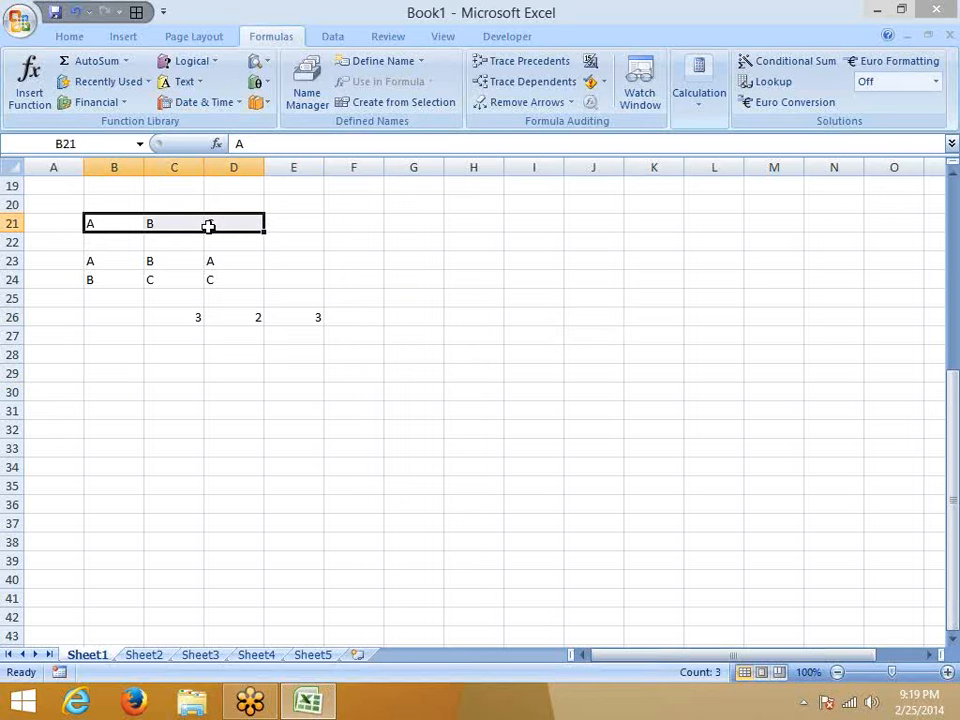
left_click_drag(95, 262, 92, 274)
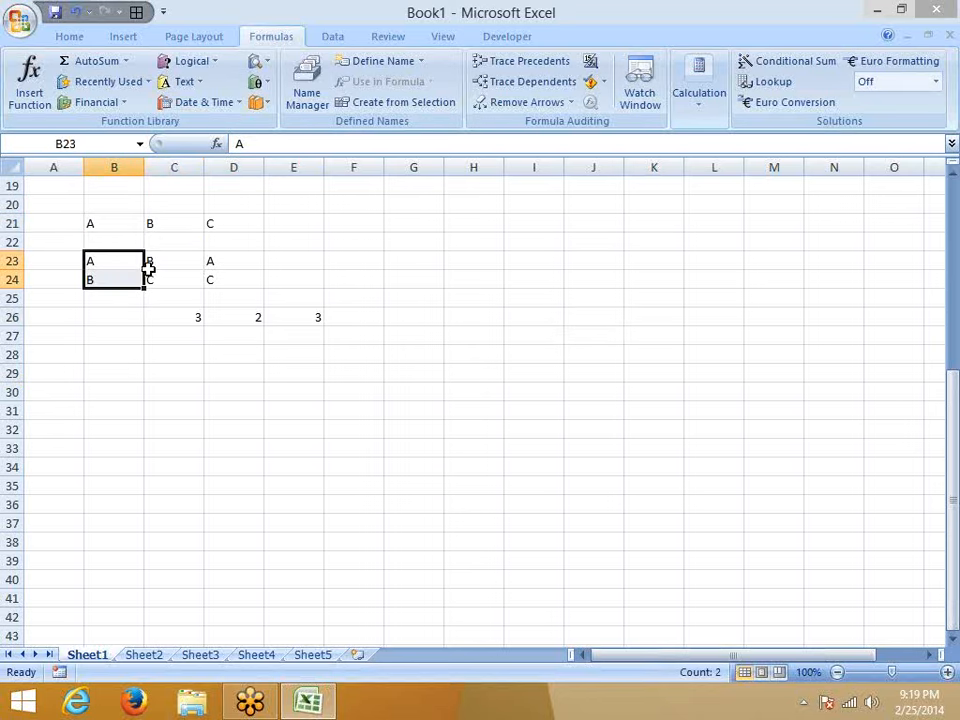
left_click_drag(150, 263, 159, 280)
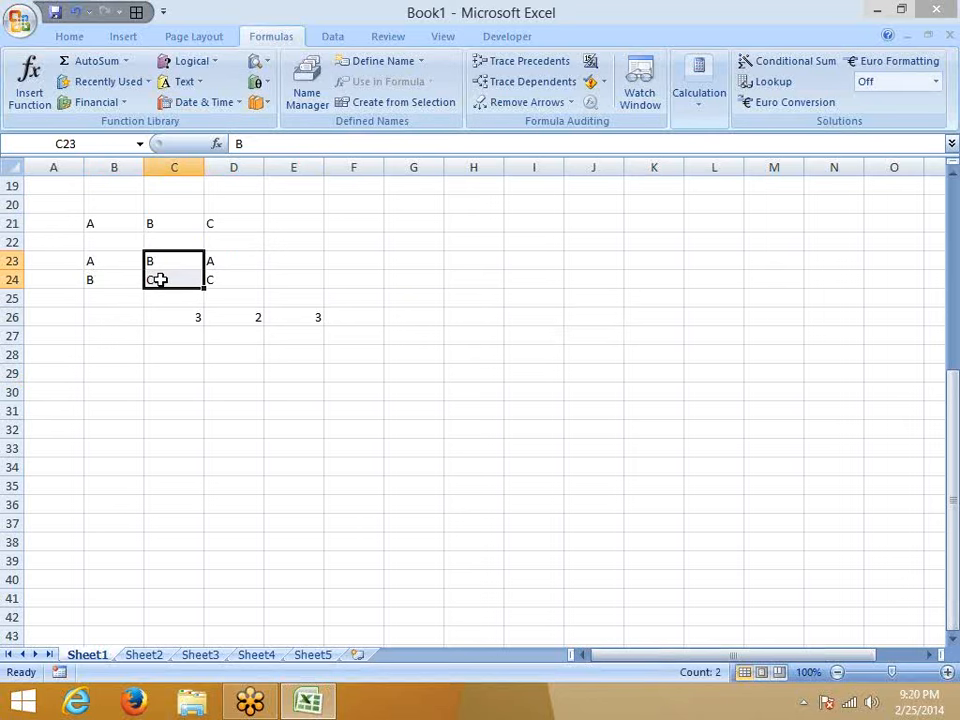
Enter 20 in cell B29 and 5 in cell C29 as a larger combination example
left_click(90, 383)
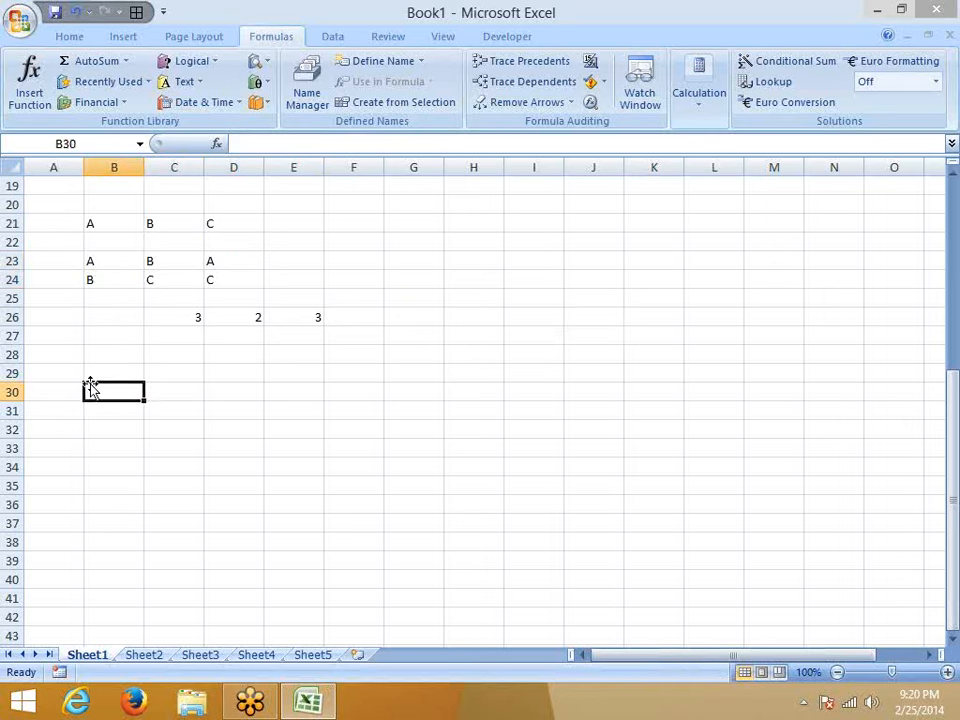
left_click(90, 372)
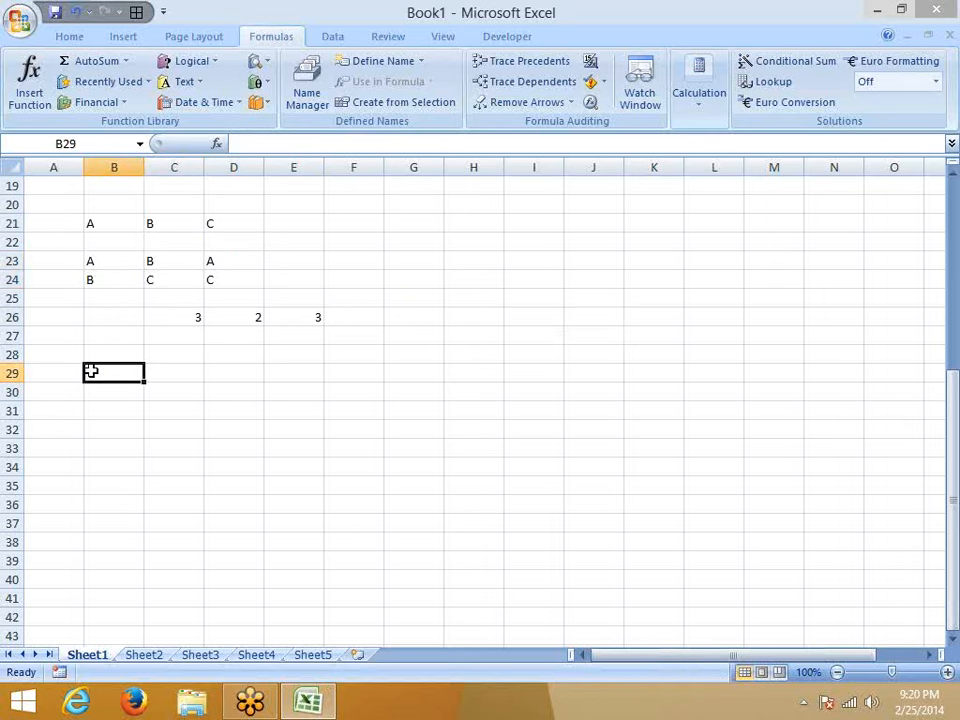
type("20")
key("Tab")
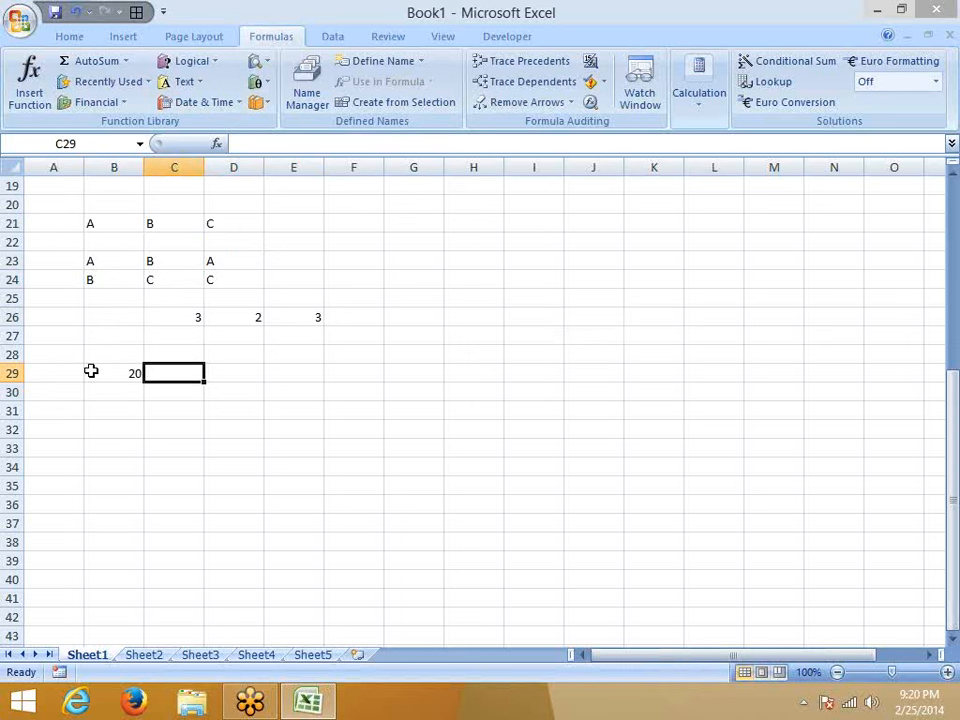
key("Down")
key("Up")
type("5")
key("Tab")
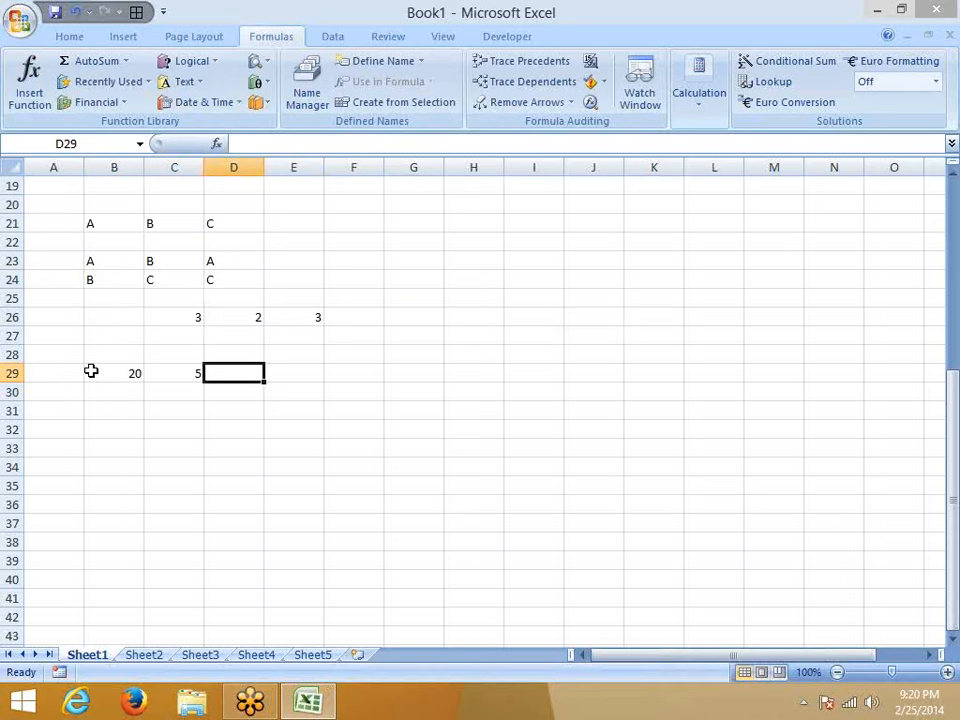
Review the pairs in B23:D24 against the items in row 21 and the COMBIN values in row 26, finishing at cell D29
left_click_drag(99, 261, 157, 280)
left_click(157, 266)
left_click(210, 261)
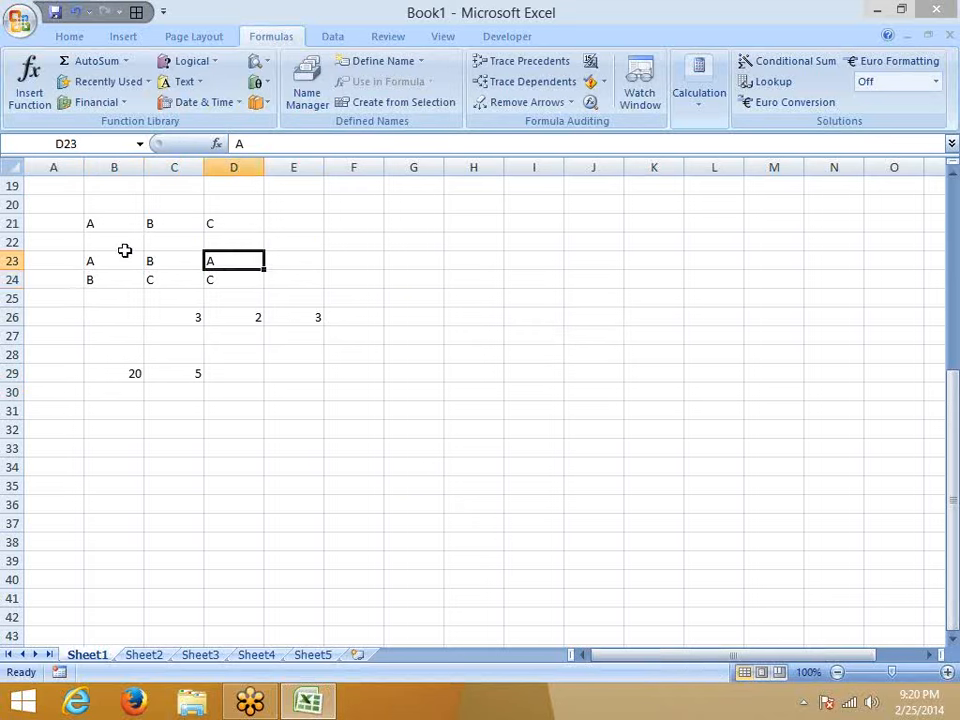
left_click(113, 224)
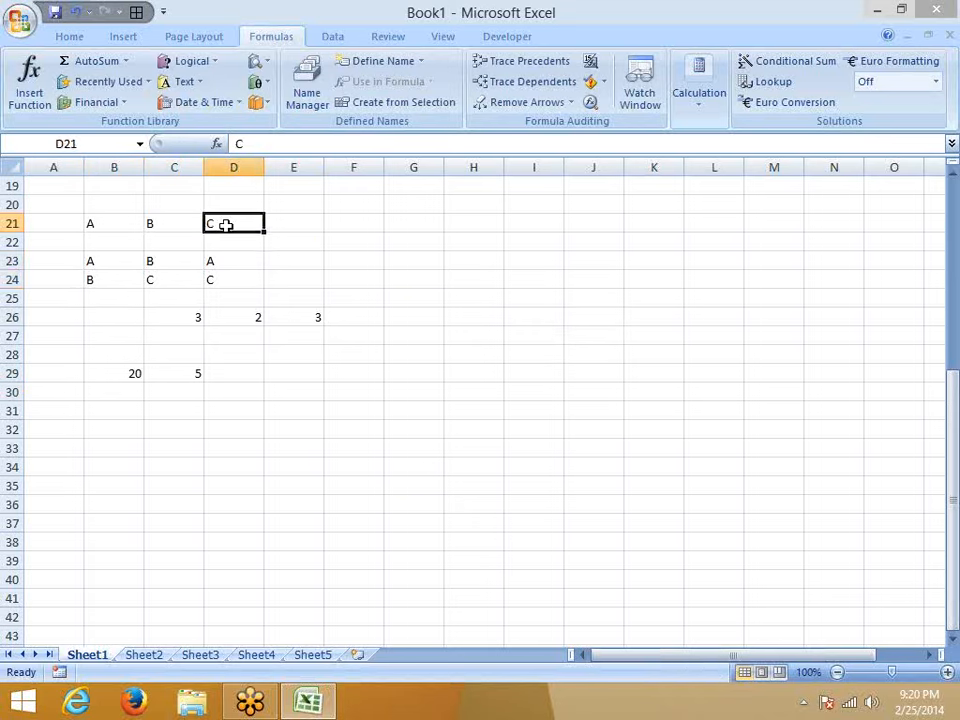
left_click(305, 318)
key("Left")
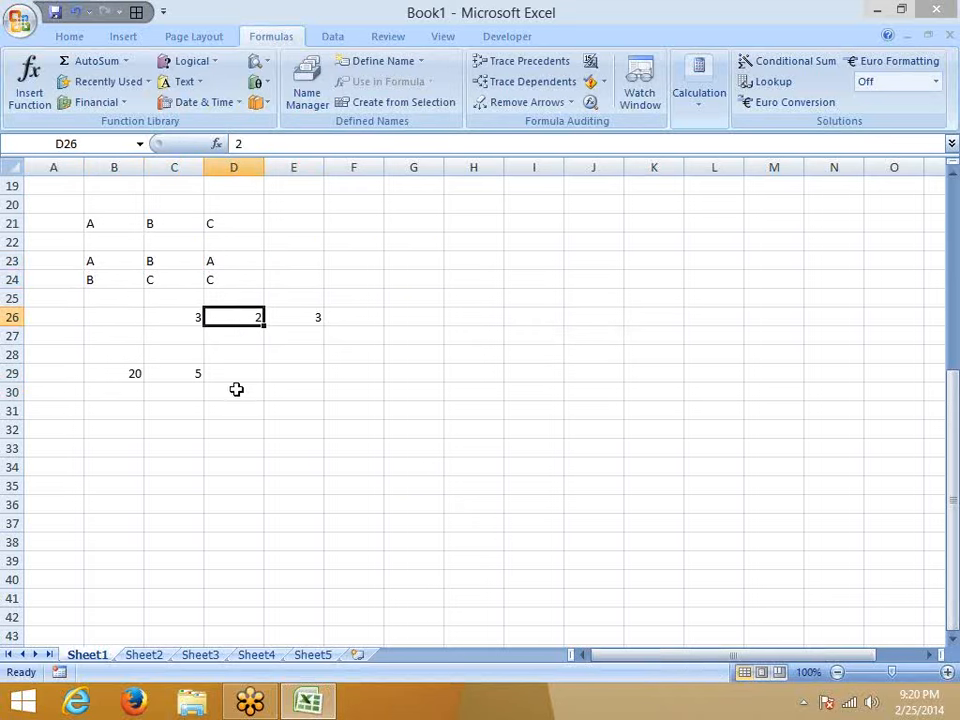
left_click(236, 389)
left_click_drag(90, 260, 103, 287)
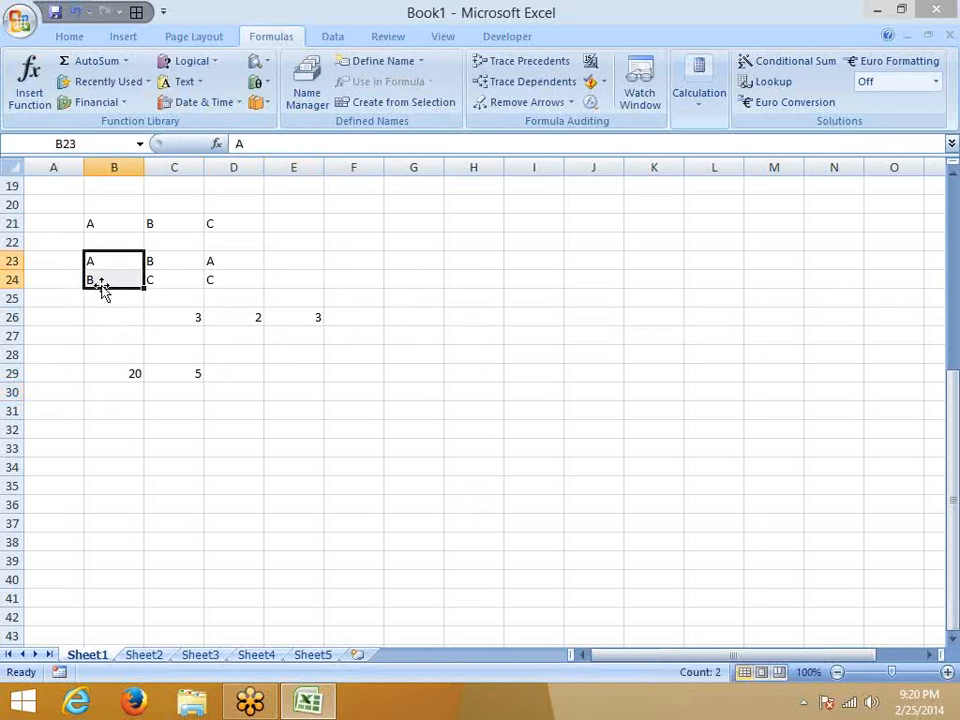
left_click(105, 300)
left_click_drag(171, 259, 170, 282)
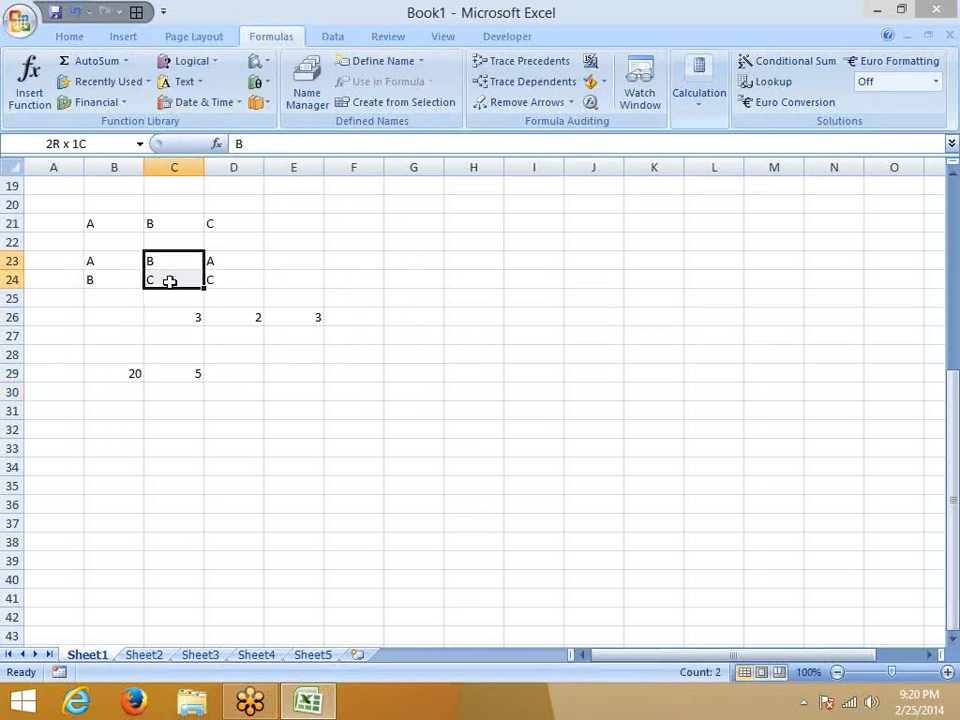
left_click(128, 310)
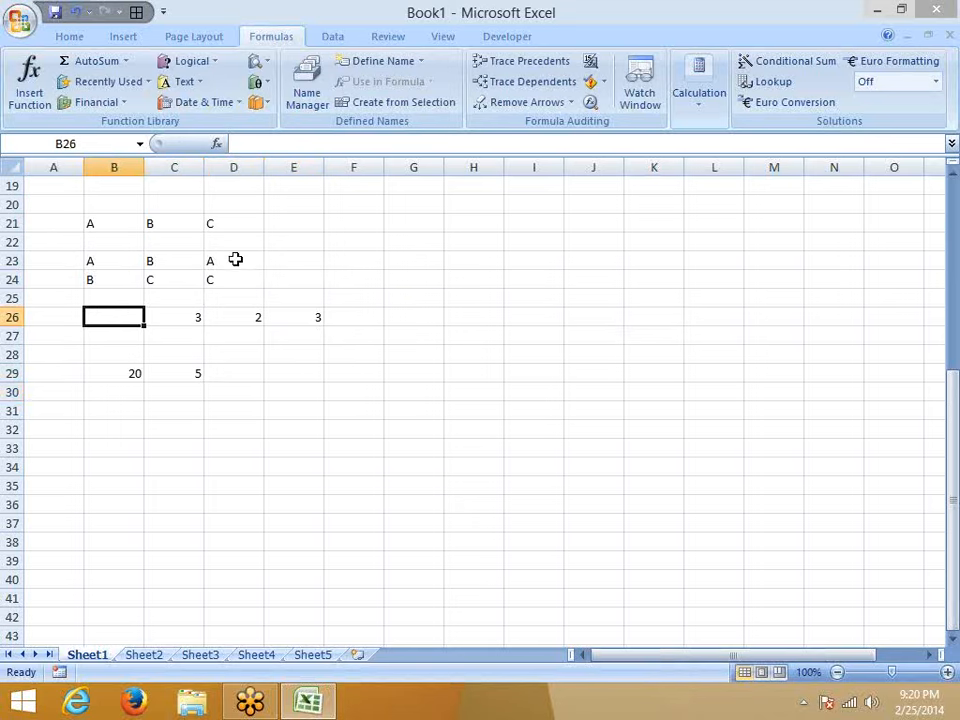
left_click_drag(235, 260, 116, 266)
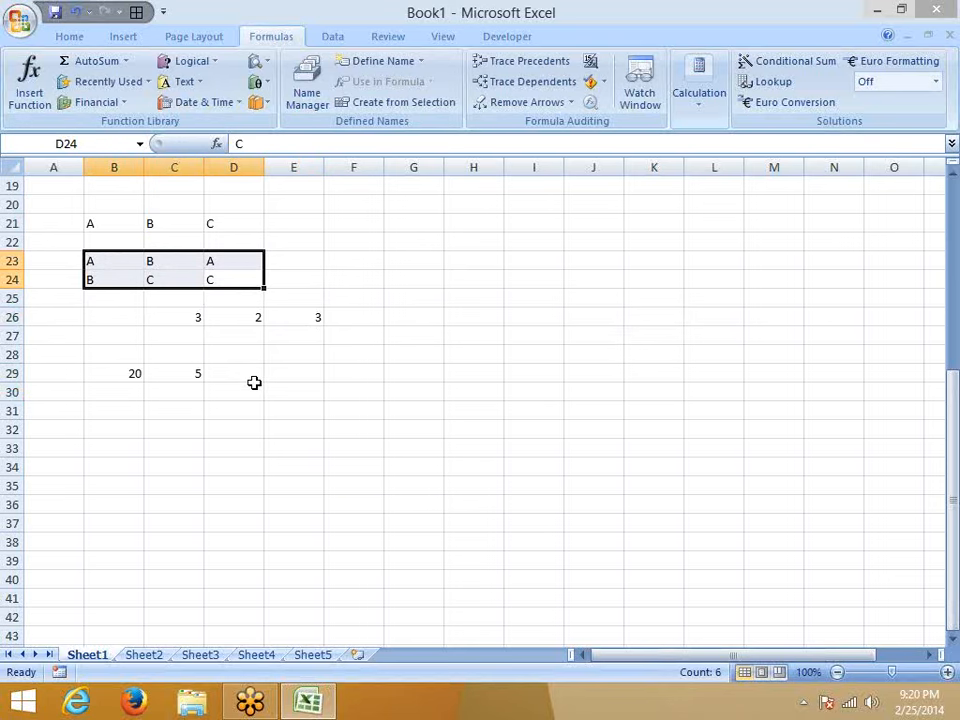
left_click(255, 387)
left_click(254, 379)
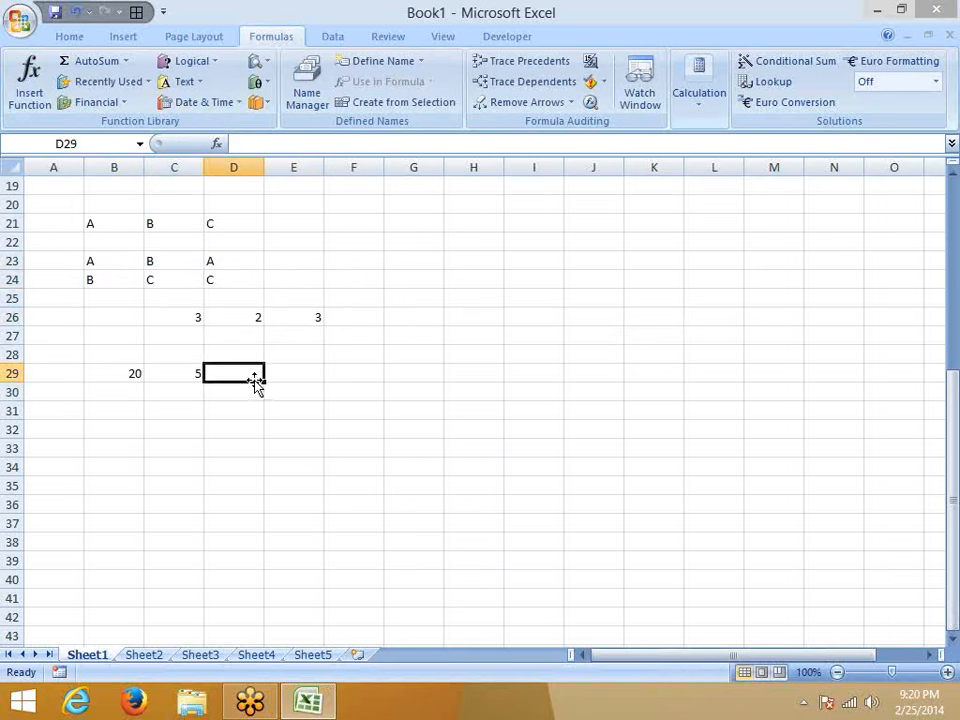
Examine the COMBIN formula in E26 and its arguments against the pairs in B23:D24 and the items in row 21
double_click(317, 316)
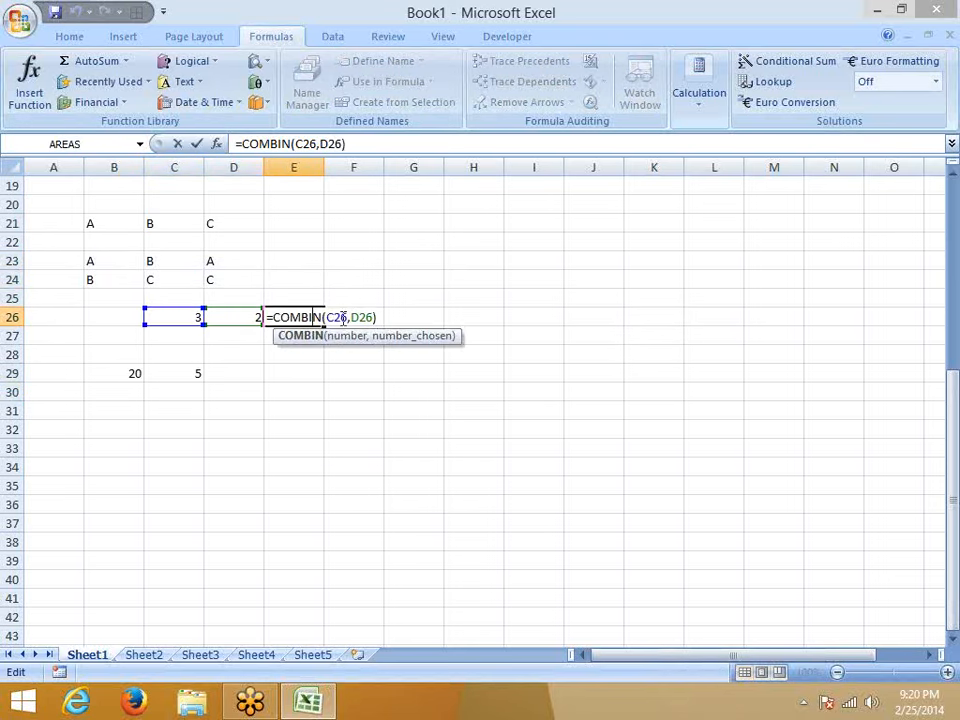
double_click(338, 317)
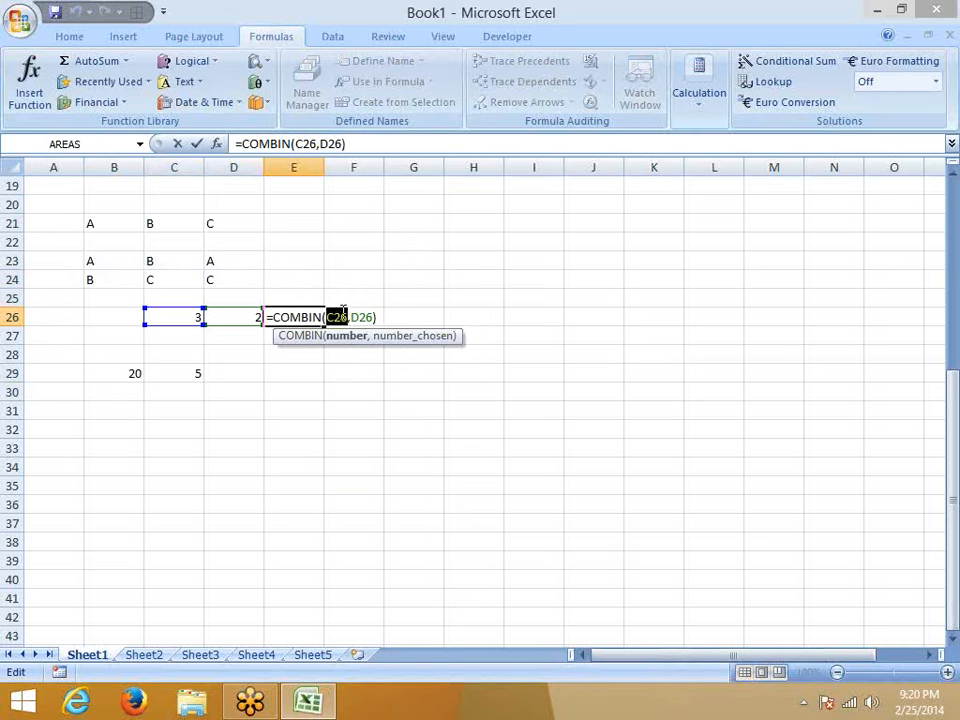
key("Escape")
left_click_drag(90, 260, 93, 278)
left_click_drag(150, 261, 137, 283)
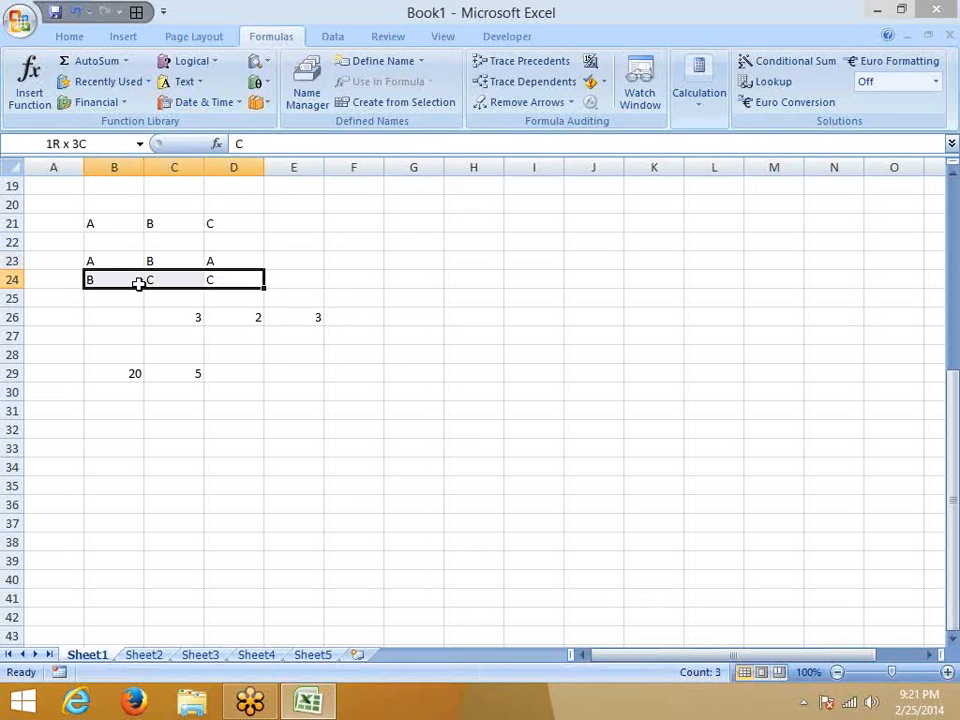
left_click(300, 317)
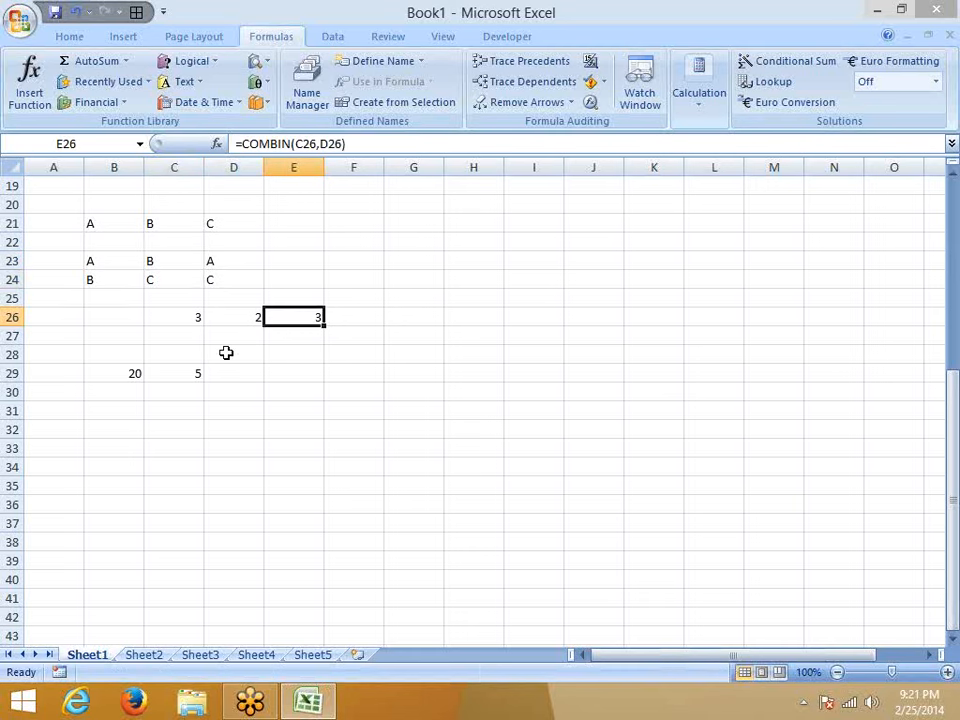
left_click_drag(231, 277, 144, 279)
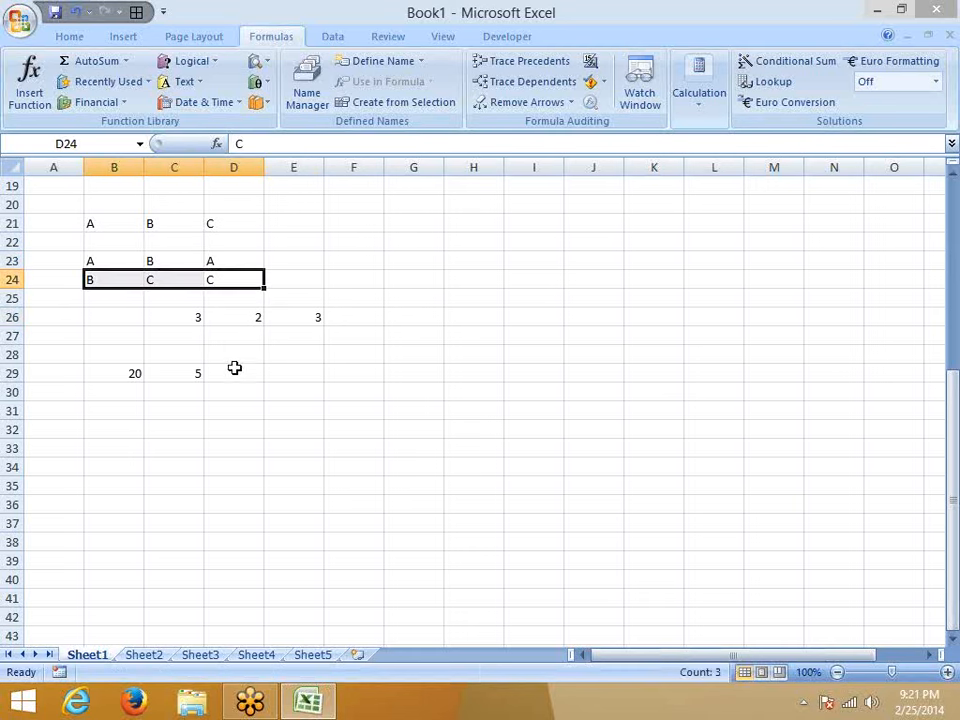
left_click(296, 317)
double_click(296, 317)
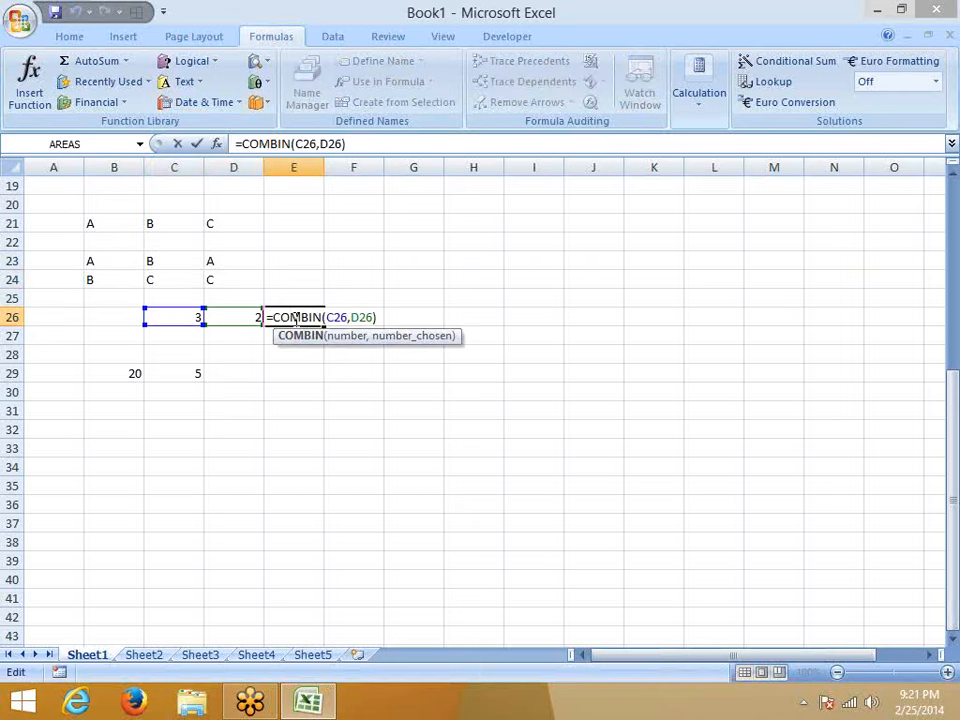
key("Escape")
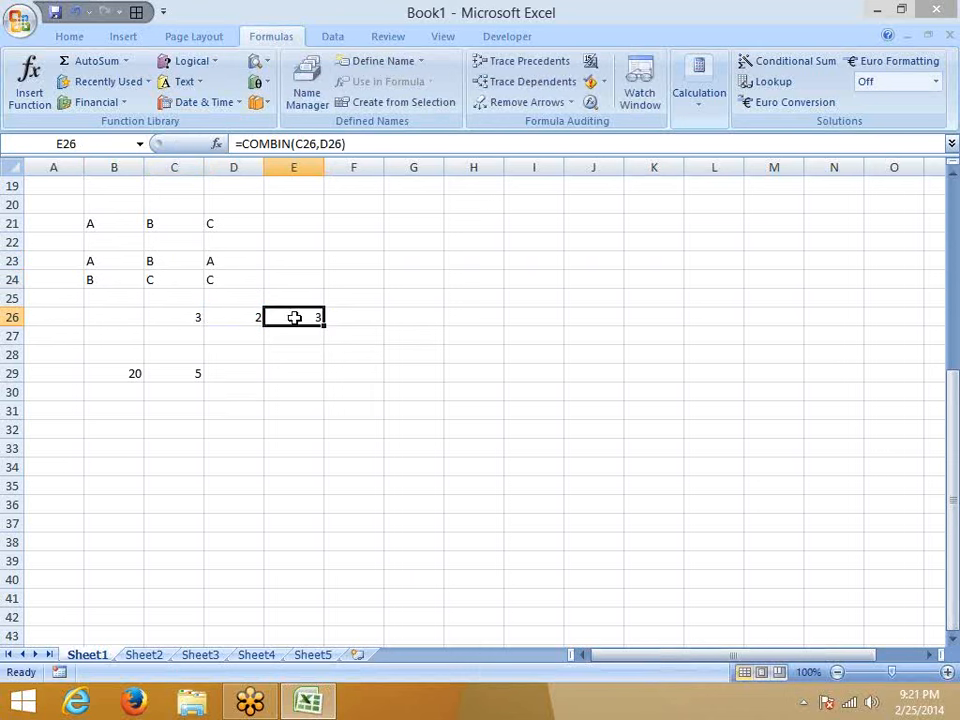
left_click_drag(240, 282, 102, 226)
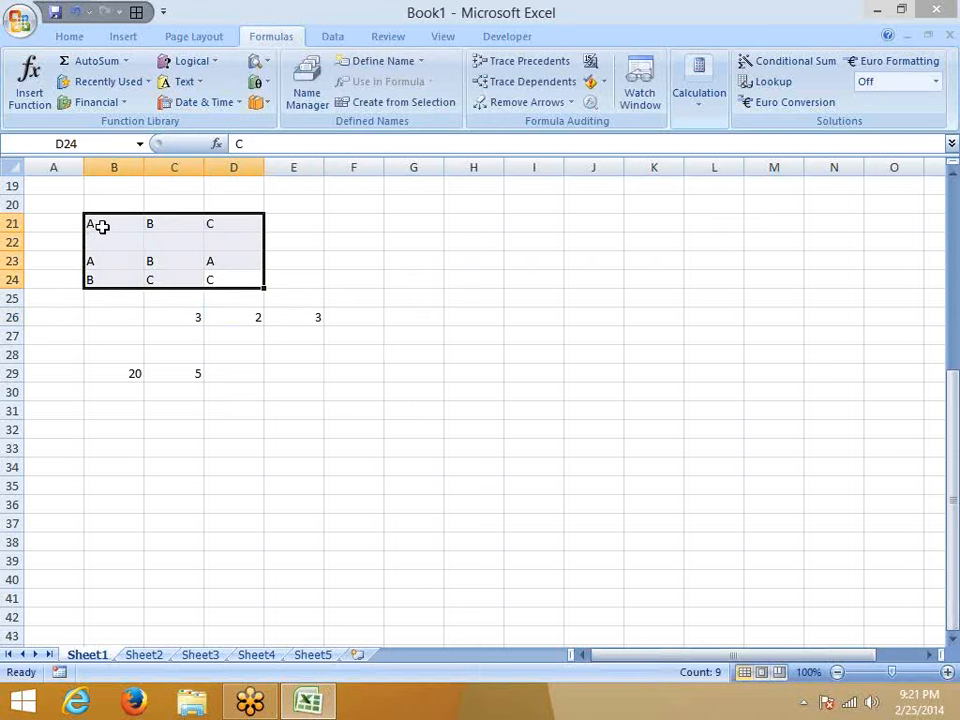
Enter the formula =COMBIN(B29,C29) in cell D29 to count the combinations for the larger example
left_click(228, 373)
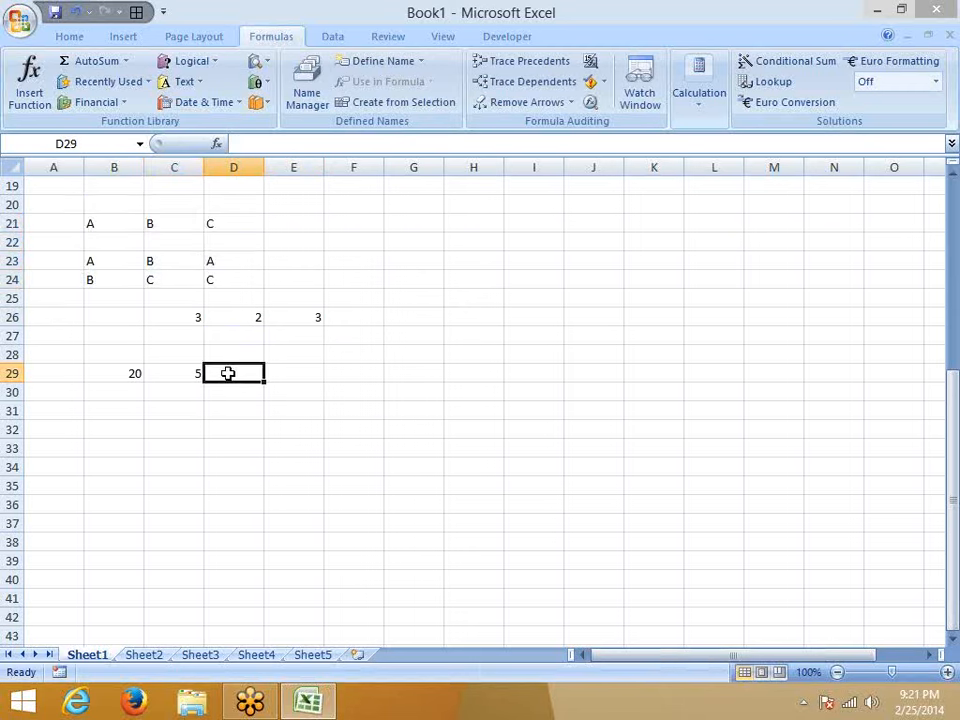
type("=com")
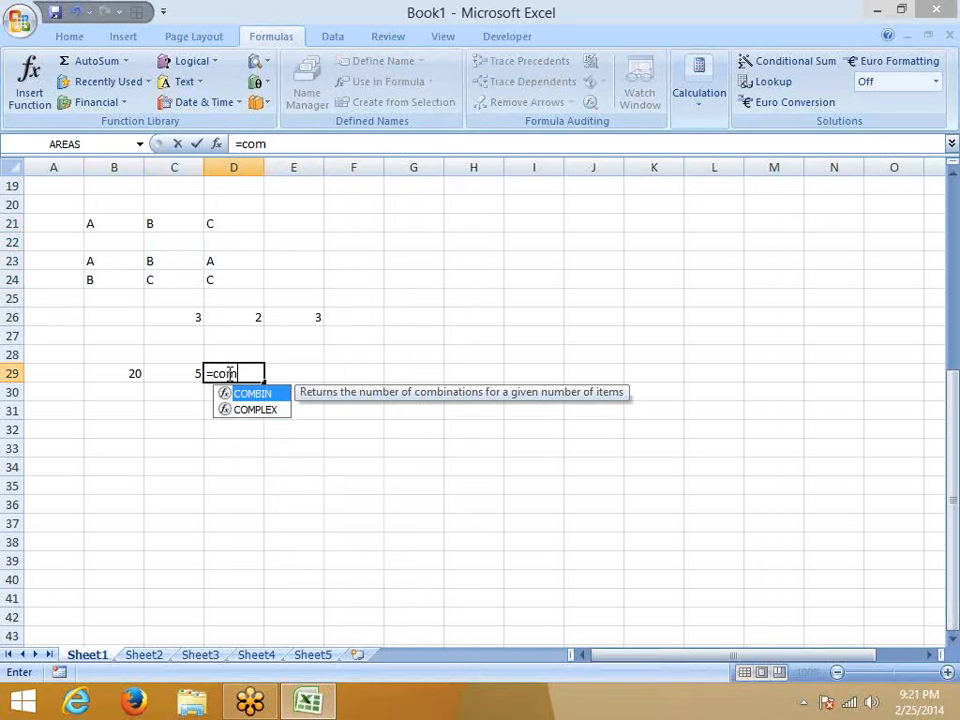
key("Tab")
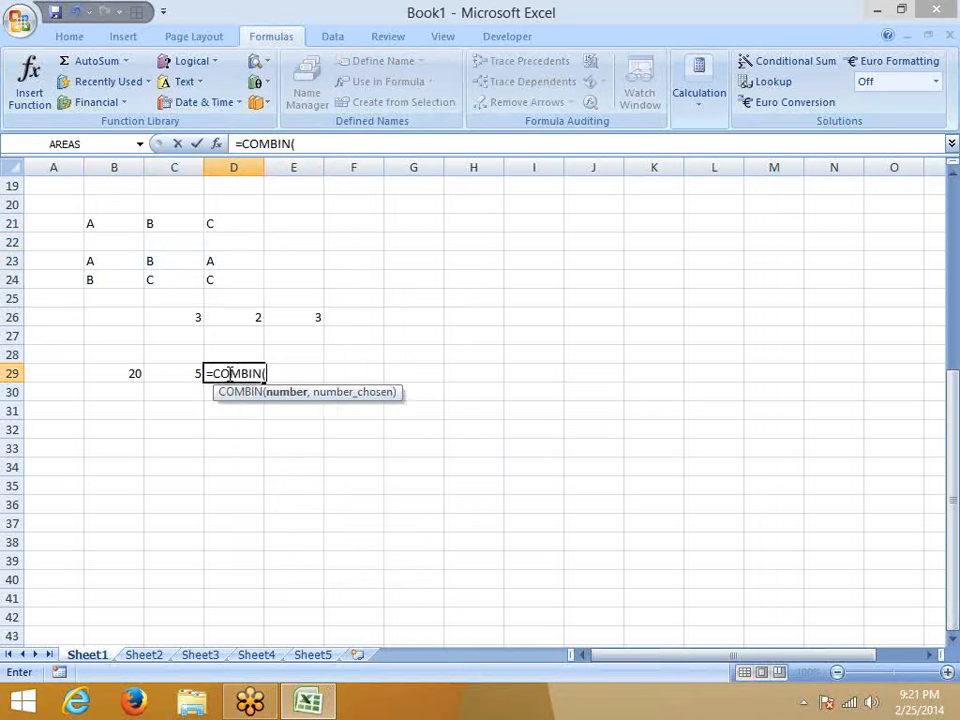
left_click(132, 373)
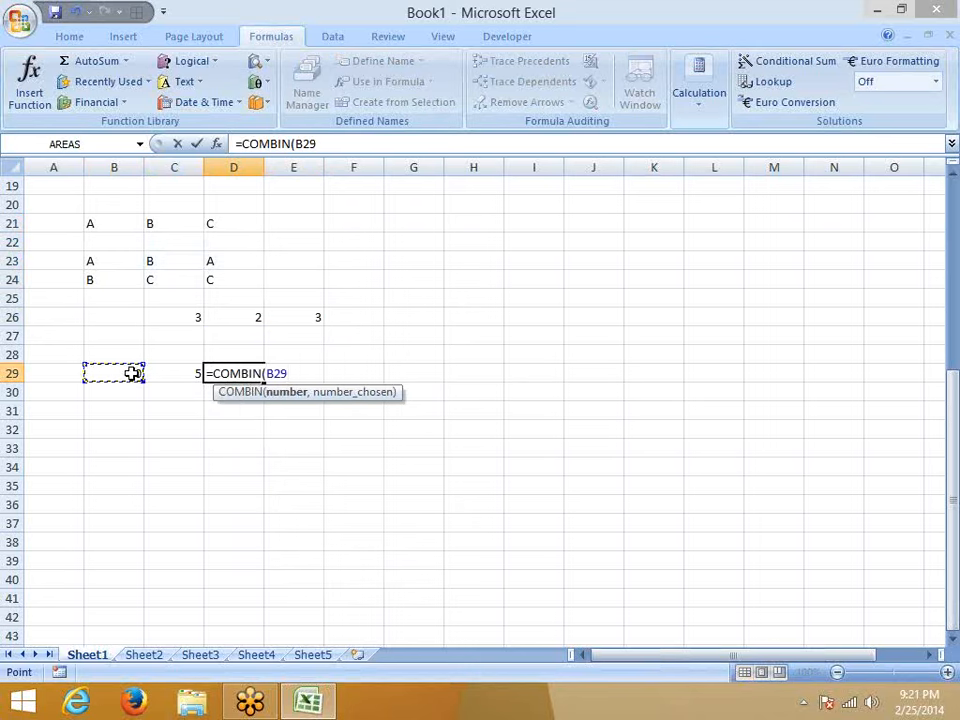
type(",")
left_click(190, 373)
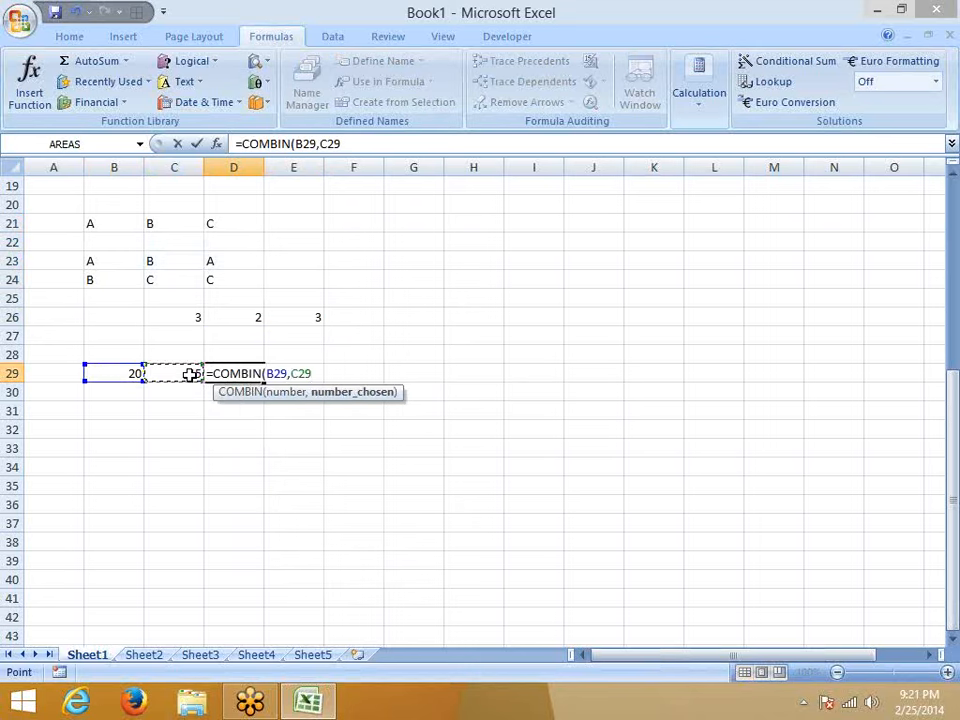
key("Return")
left_click(230, 374)
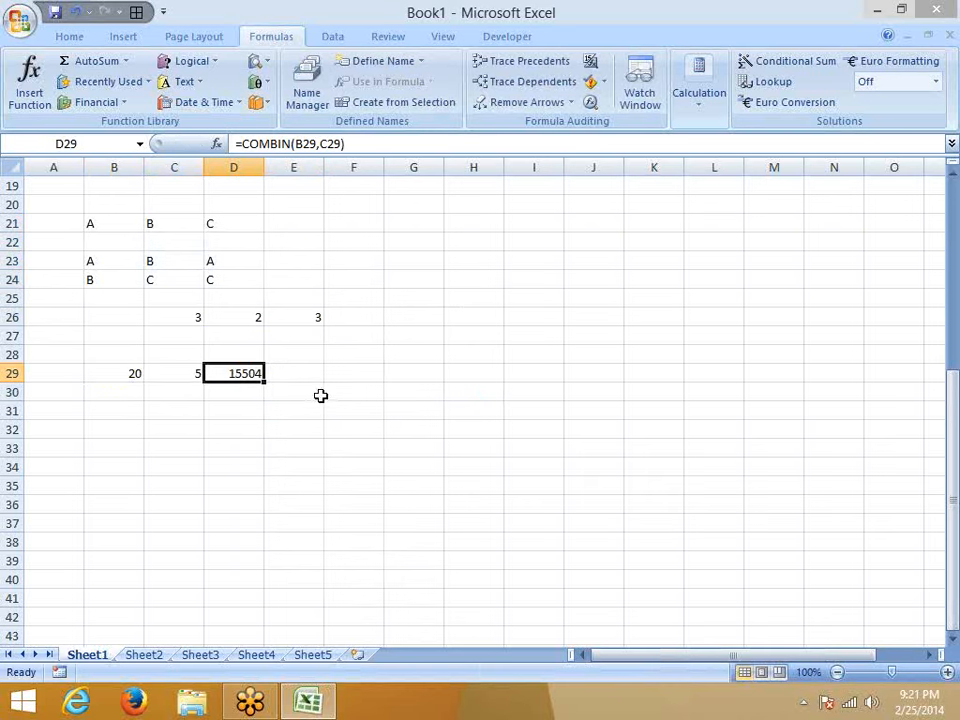
Try the EVEN function on the number 13 in cell E39 and clear the cell
left_click(277, 422)
scroll(279, 424, "down", 2)
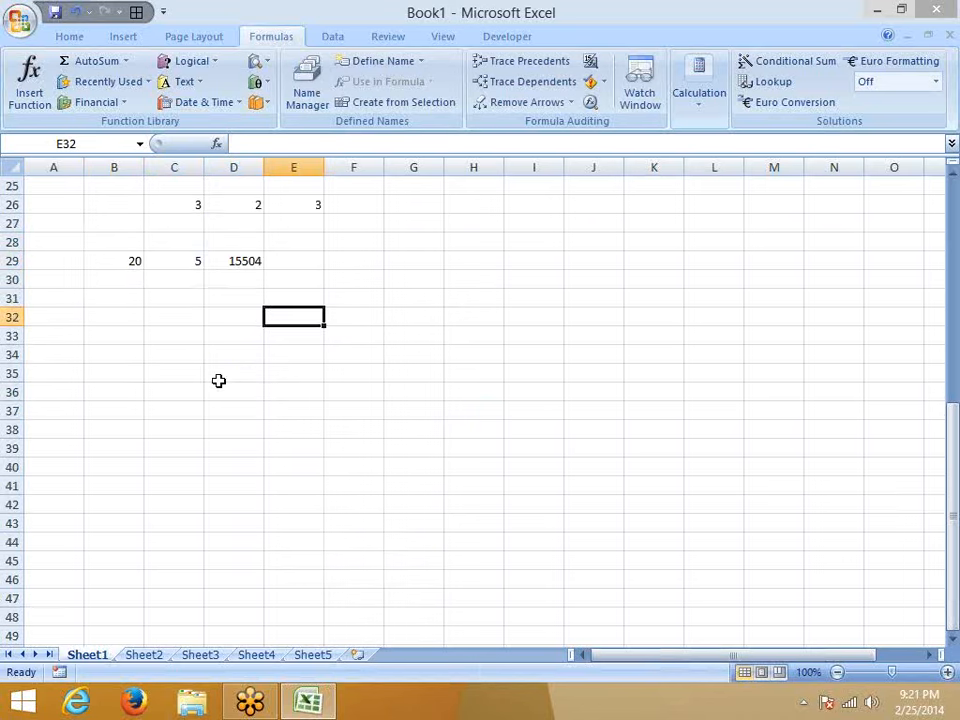
scroll(219, 381, "down", 1)
left_click(274, 389)
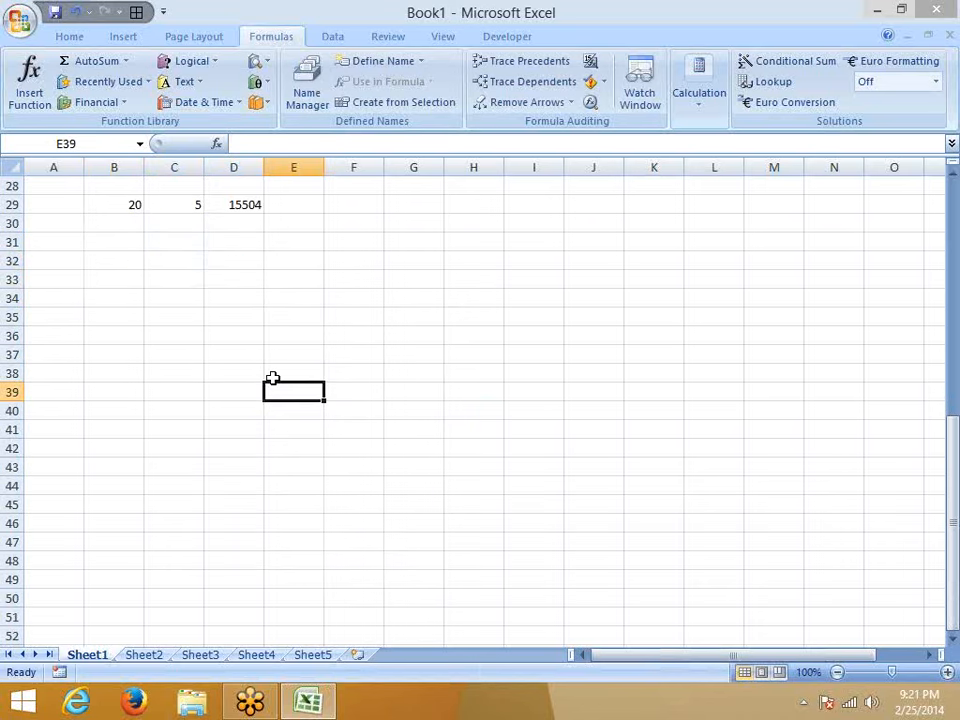
left_click(268, 83)
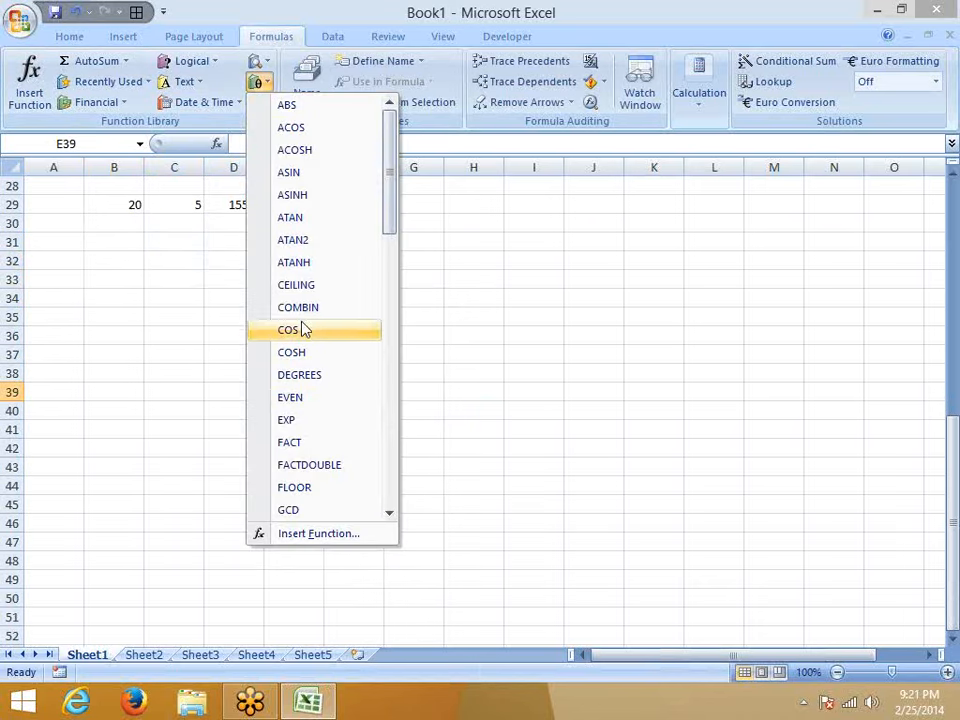
left_click(322, 399)
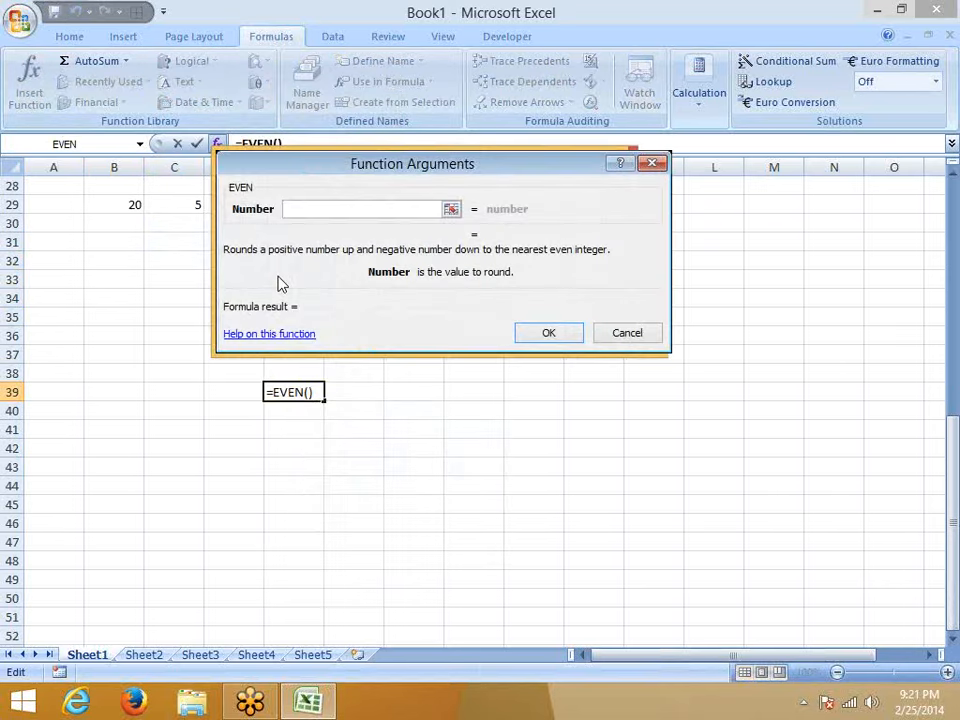
type("13")
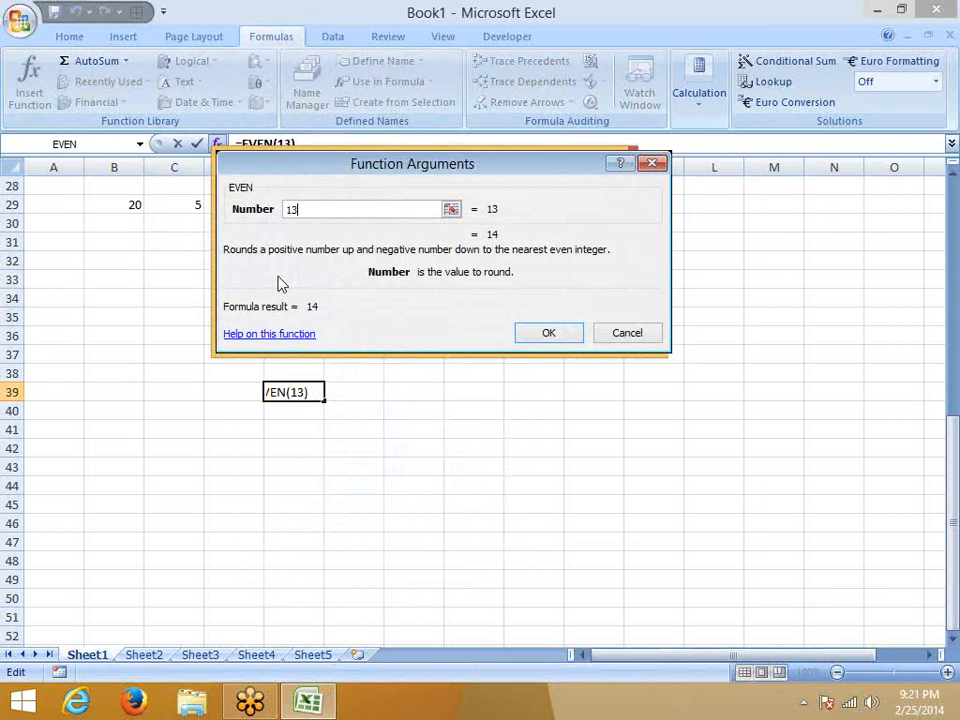
left_click(548, 332)
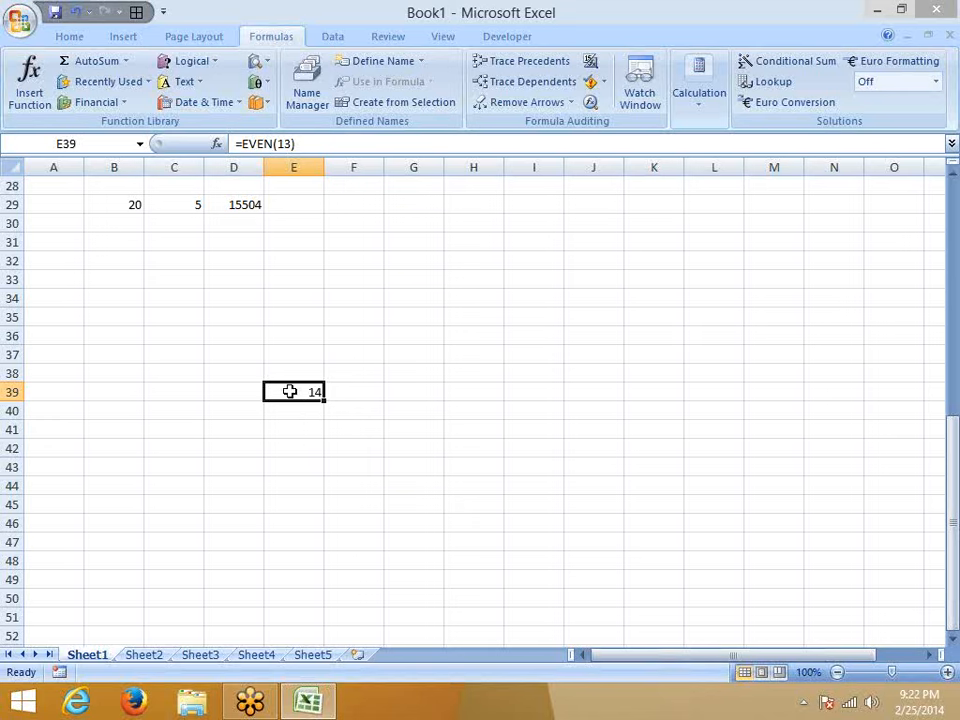
key("Delete")
Enter 10 in cell B35 and the formula =ODD(B35) in cell C35 to round it to an odd integer
left_click(231, 282)
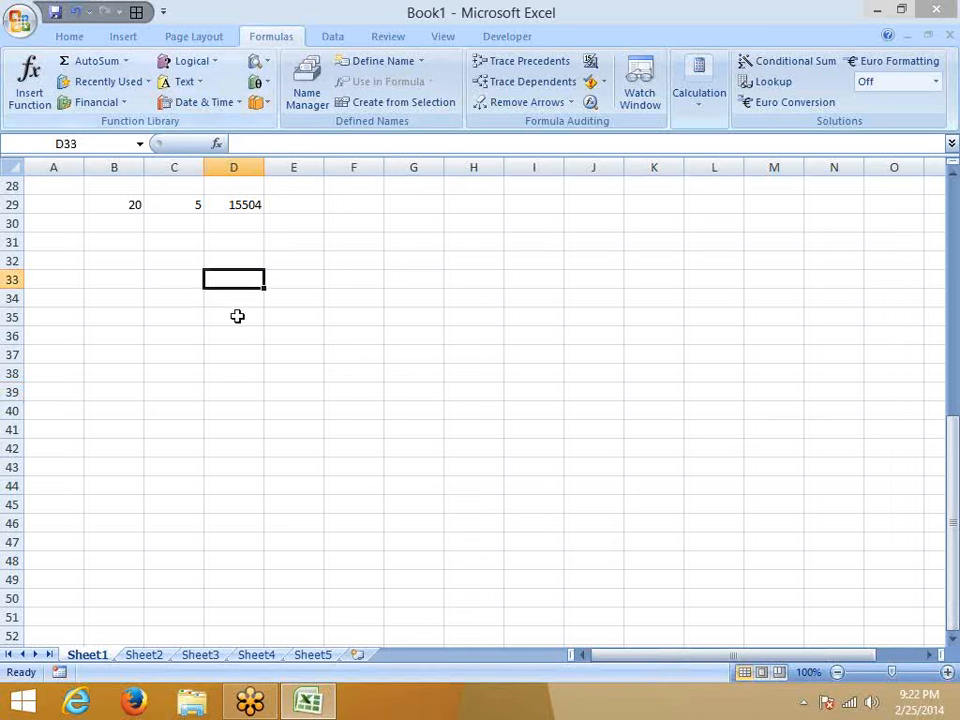
left_click(114, 313)
type("1")
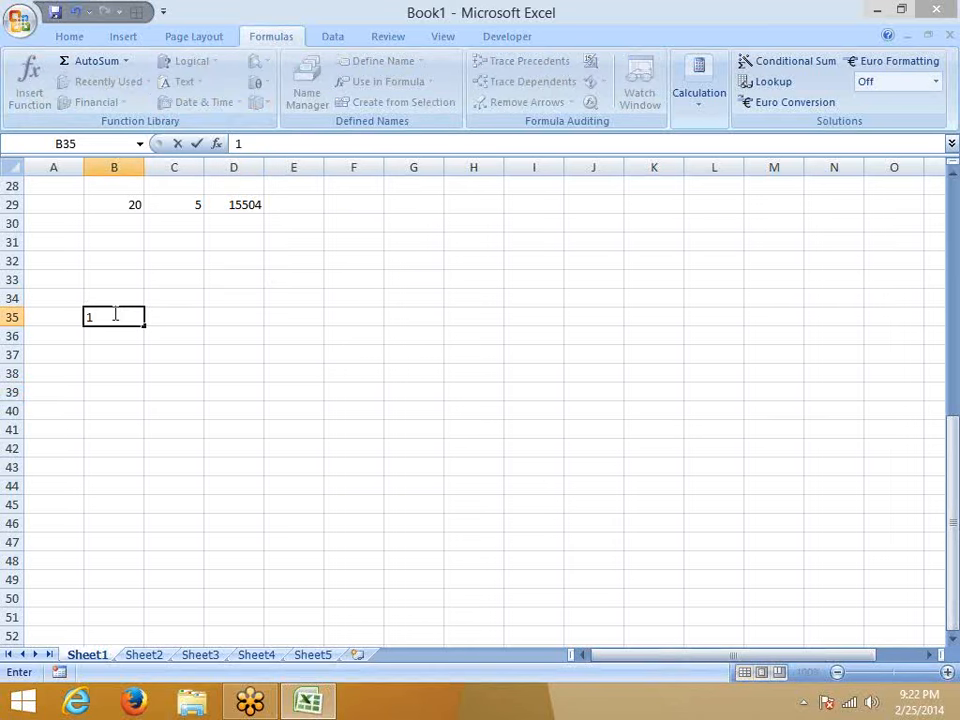
type("0")
key("Tab")
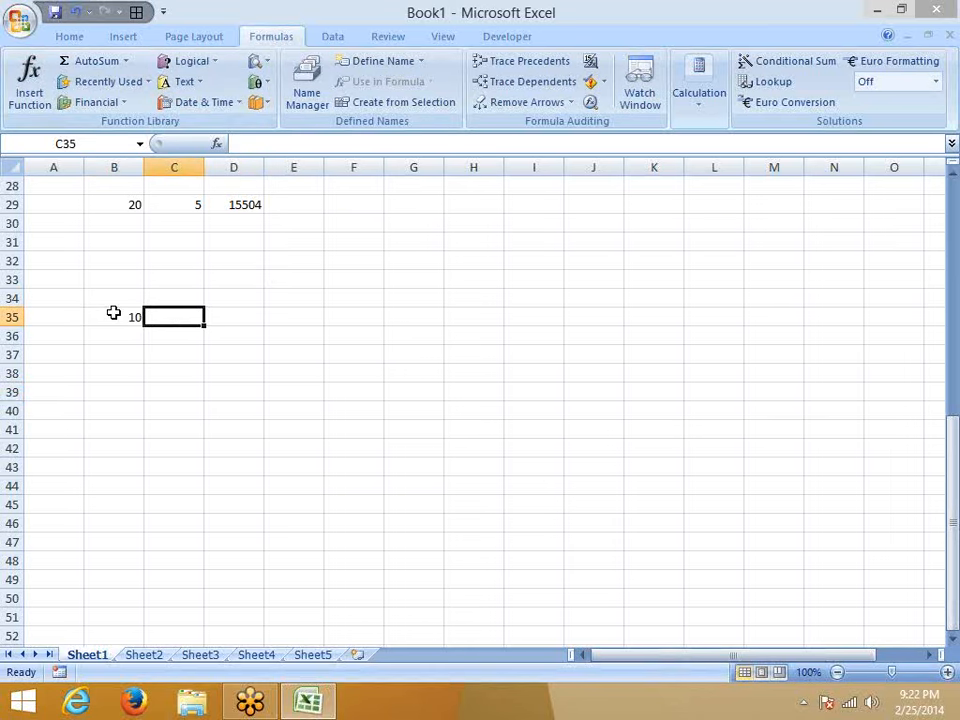
type("=o")
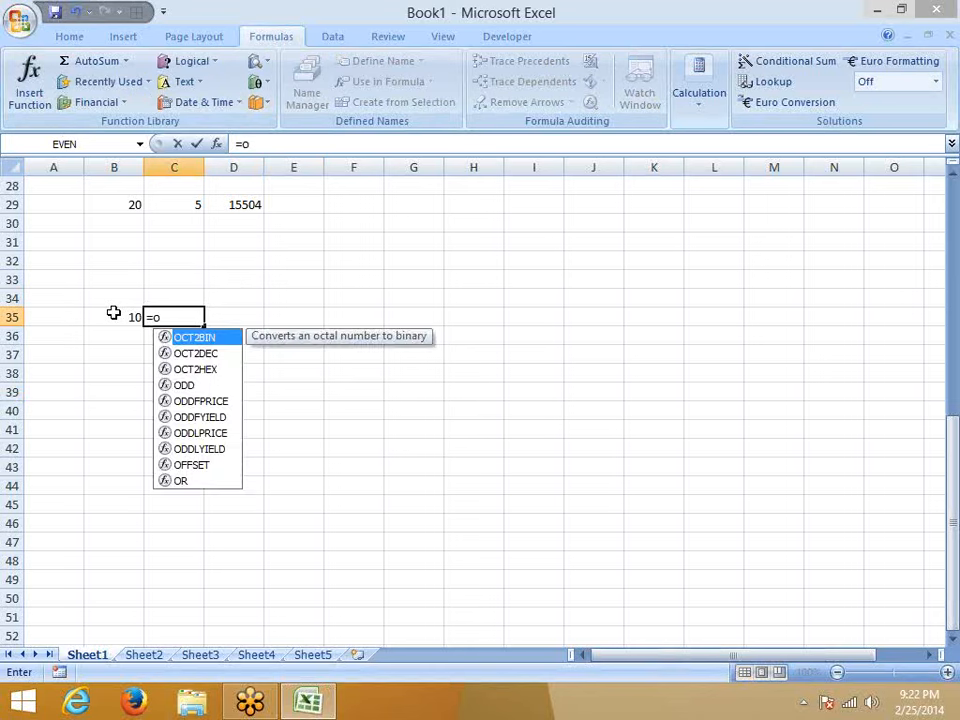
type("d")
key("Tab")
left_click(113, 313)
key("Return")
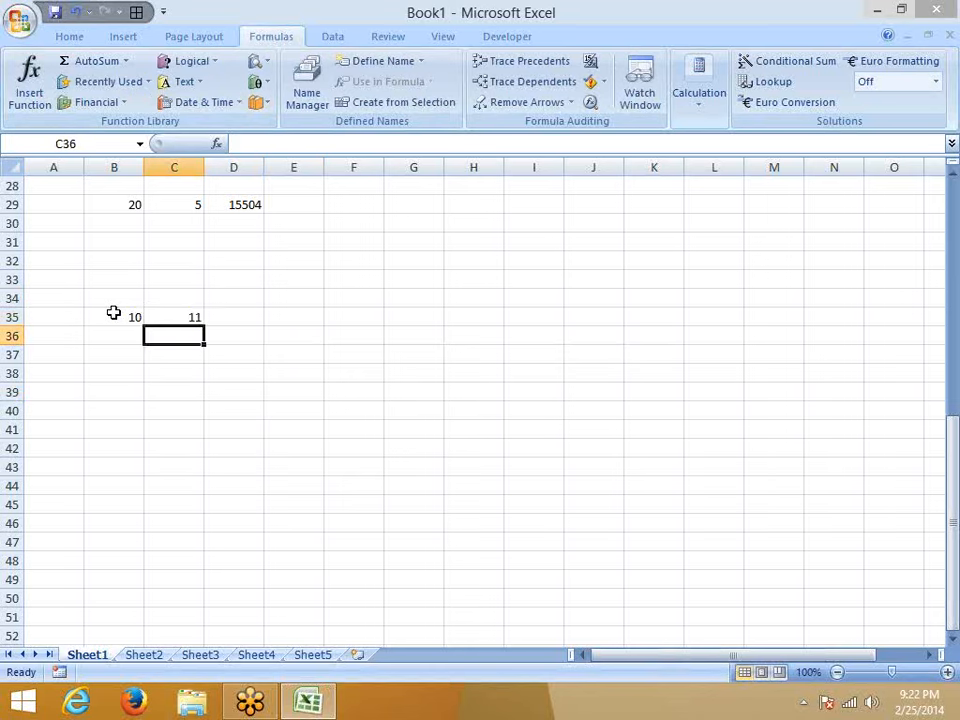
key("Up")
key("Right")
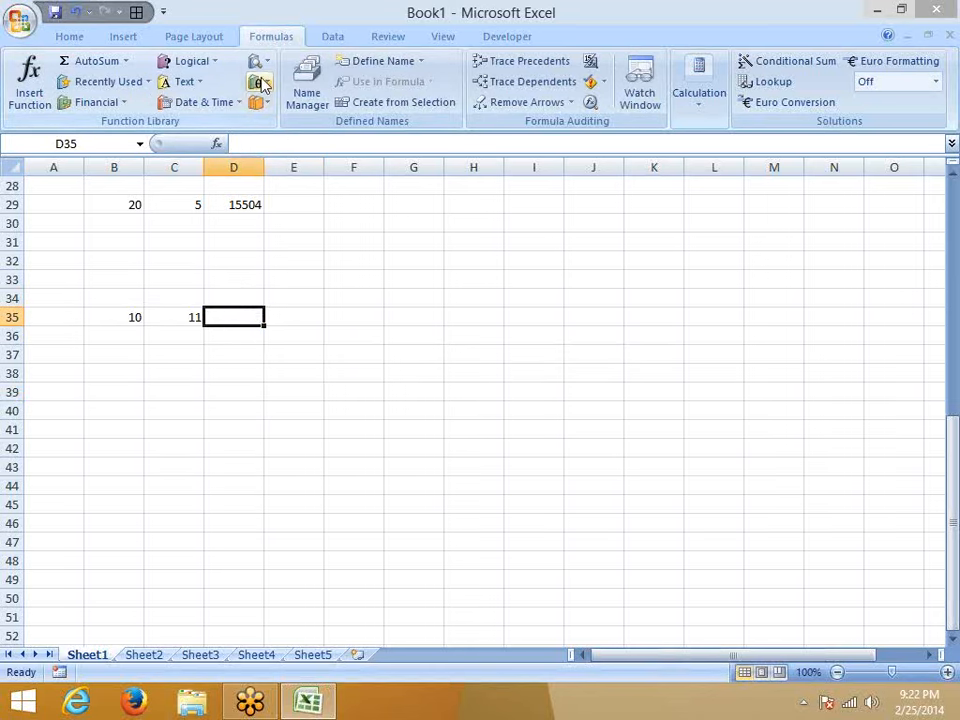
Enter 5 in cell B38 and the formula =FACT(B38) in cell C38 to calculate its factorial
left_click(261, 84)
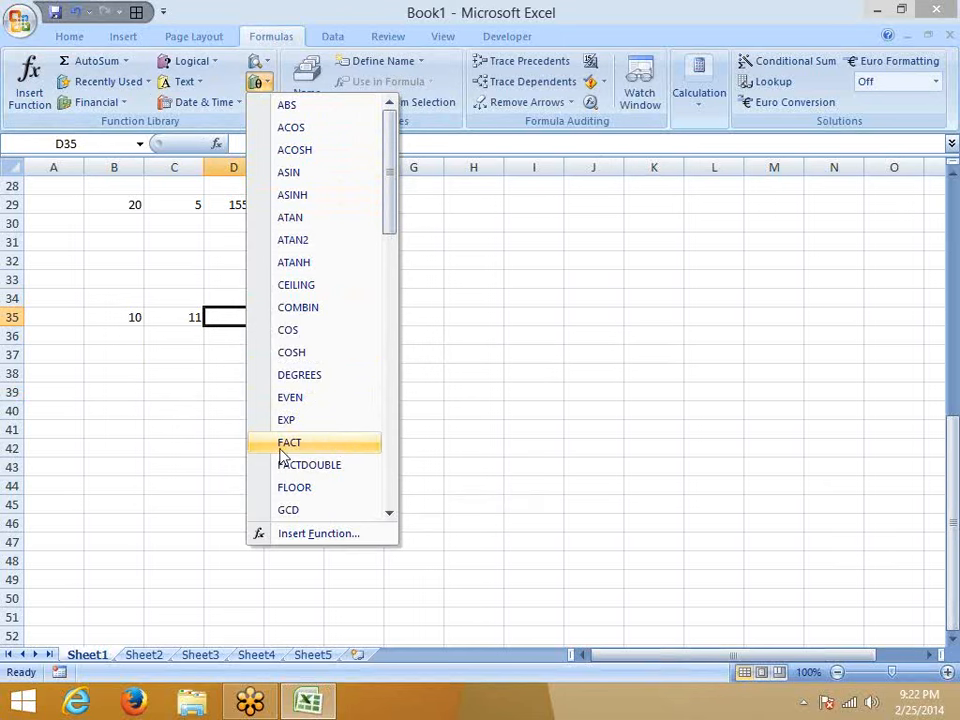
scroll(135, 420, "down", 3)
scroll(92, 250, "up", 1)
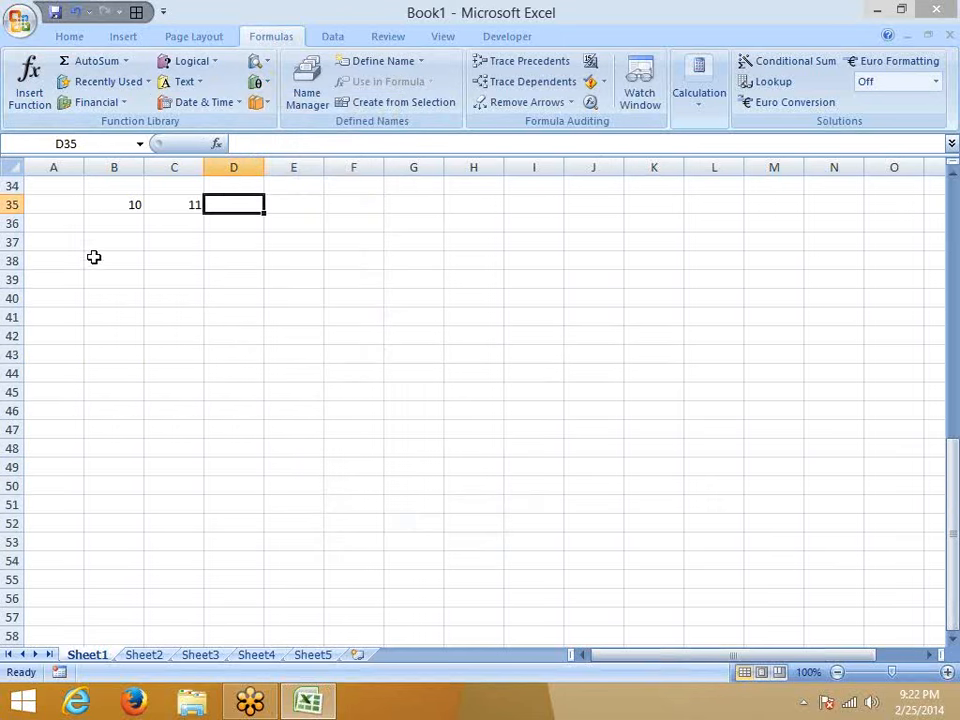
left_click(98, 255)
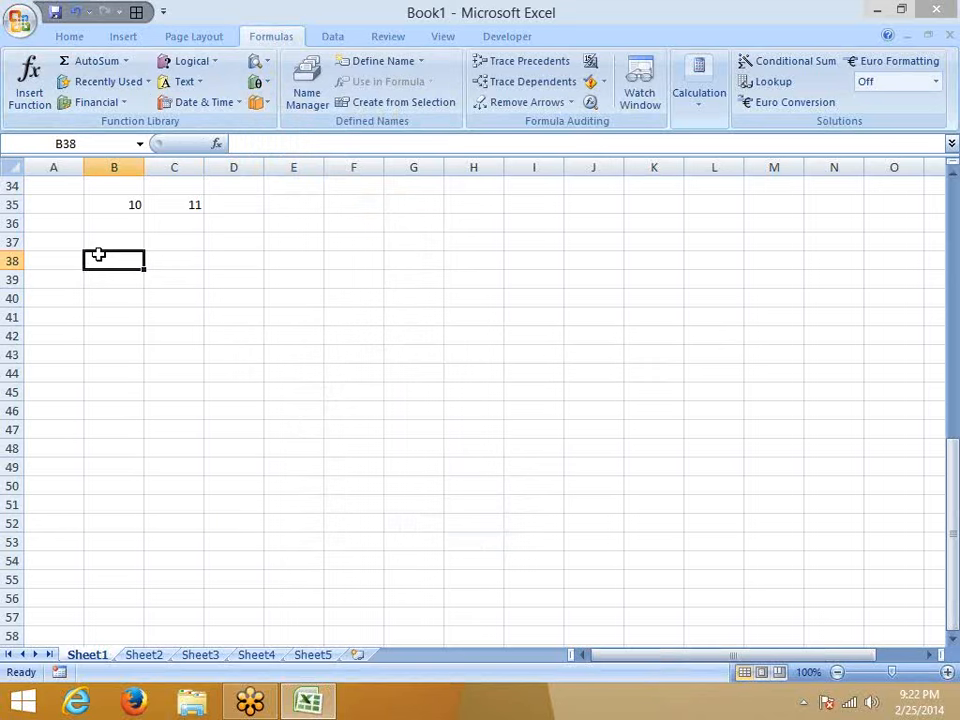
type("5")
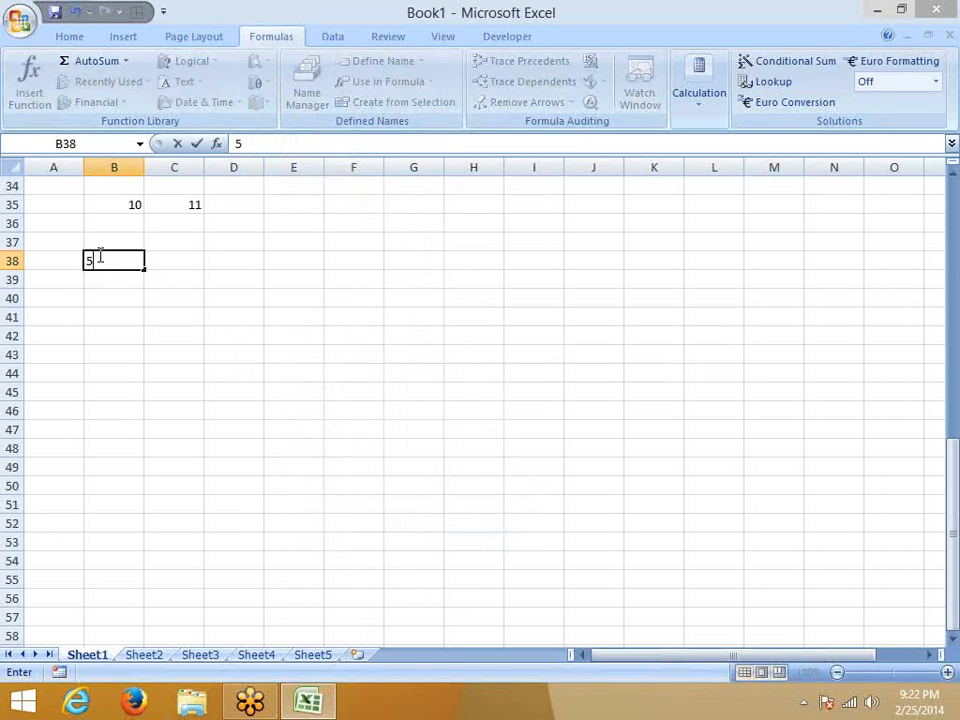
key("Tab")
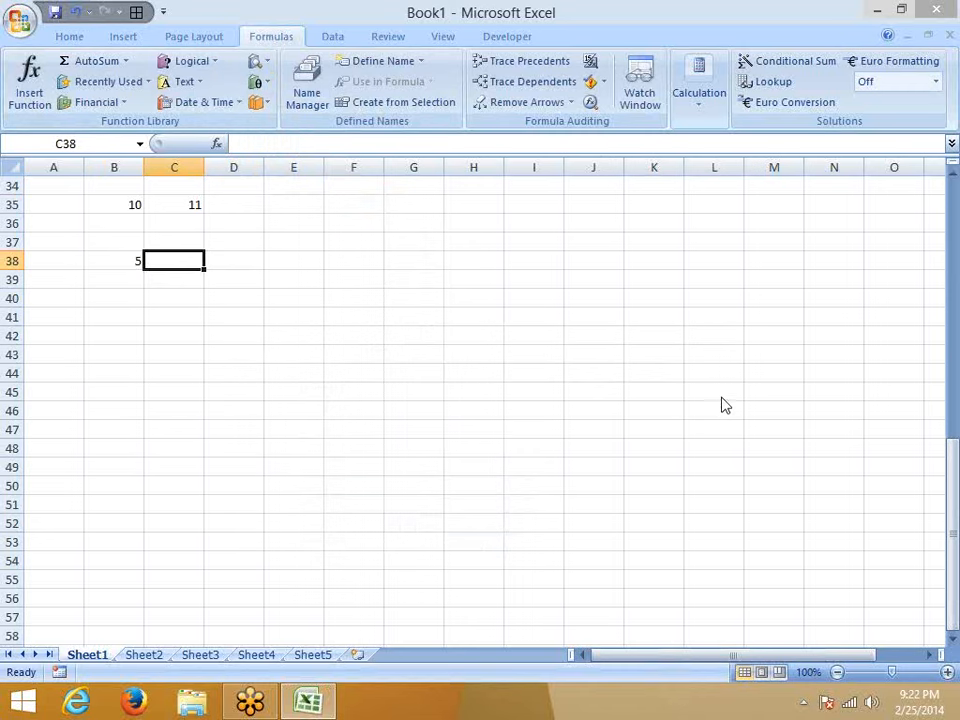
left_click(188, 268)
type("=fa")
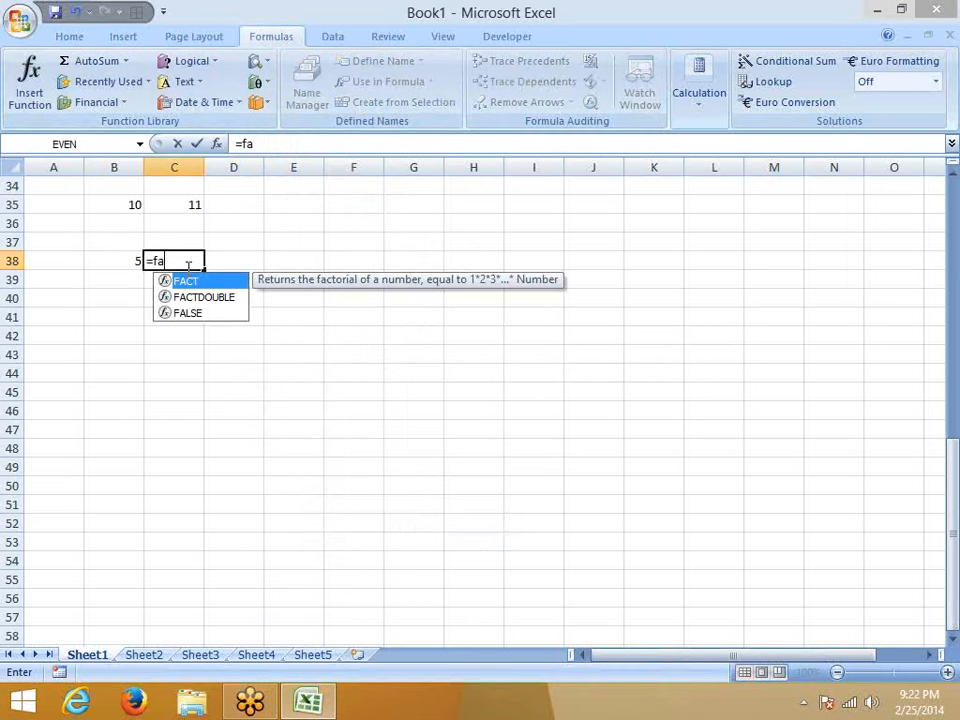
key("Tab")
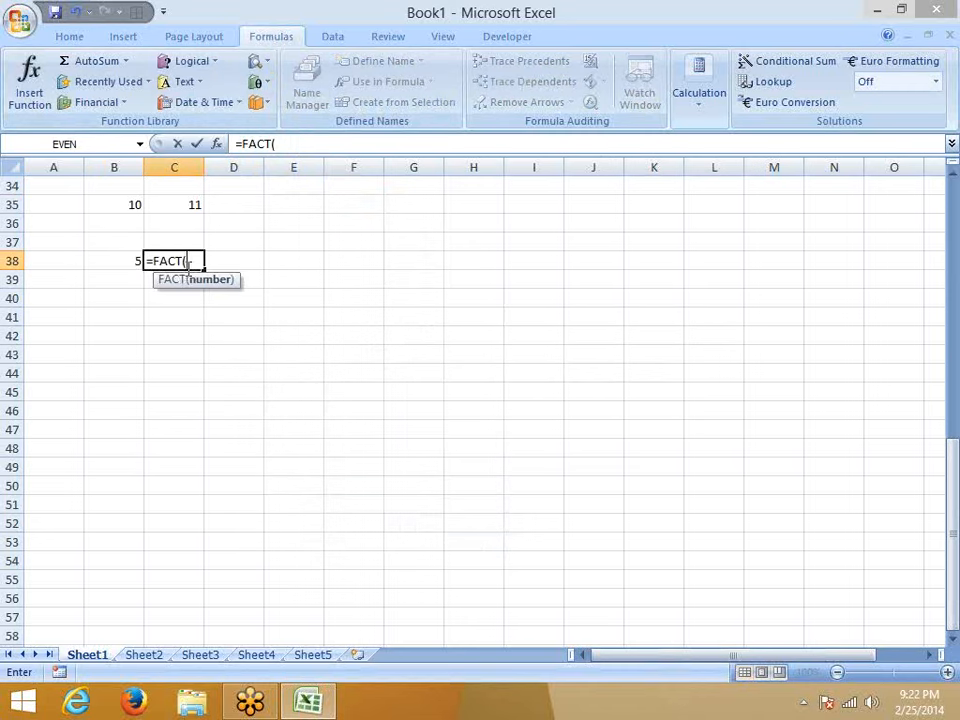
left_click(132, 259)
key("Return")
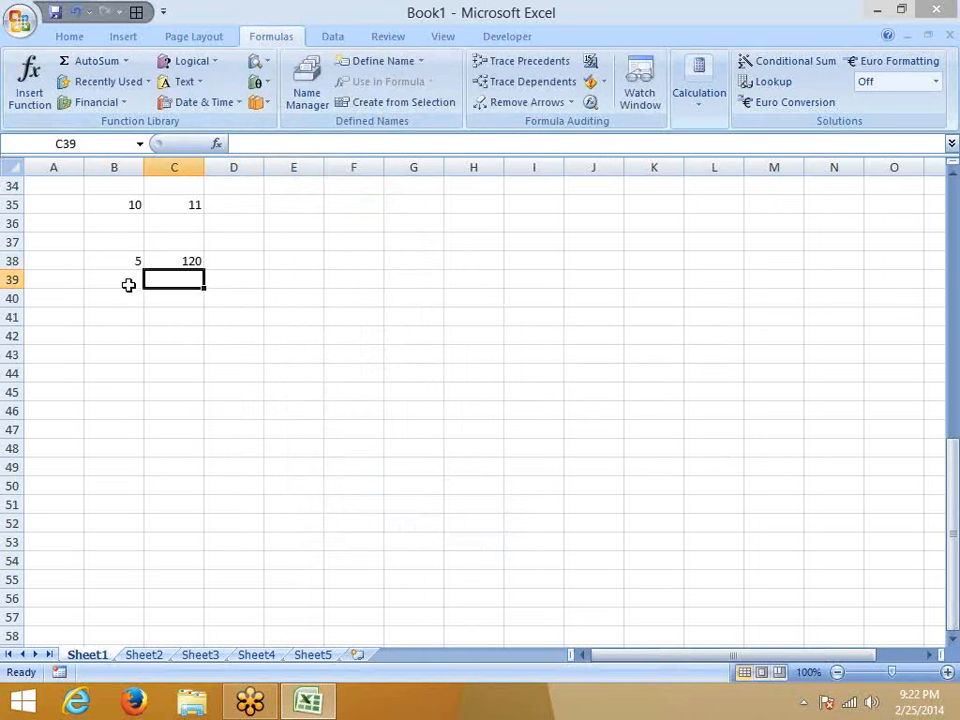
left_click(119, 281)
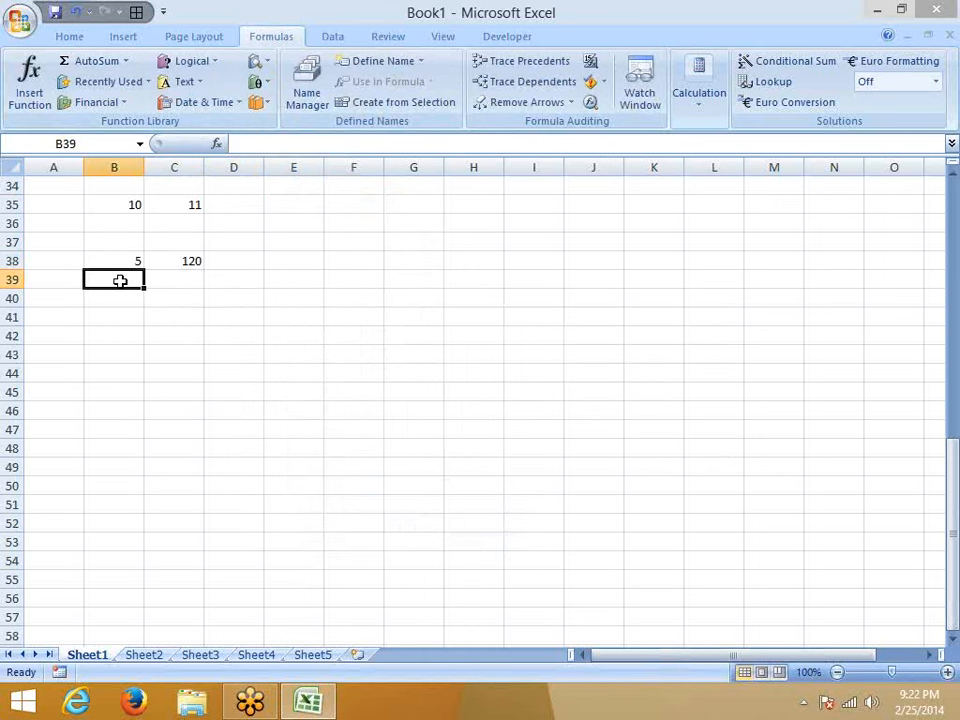
Write the factorial expansion 1x2x3x4x5 as text in cell B39
type("1x")
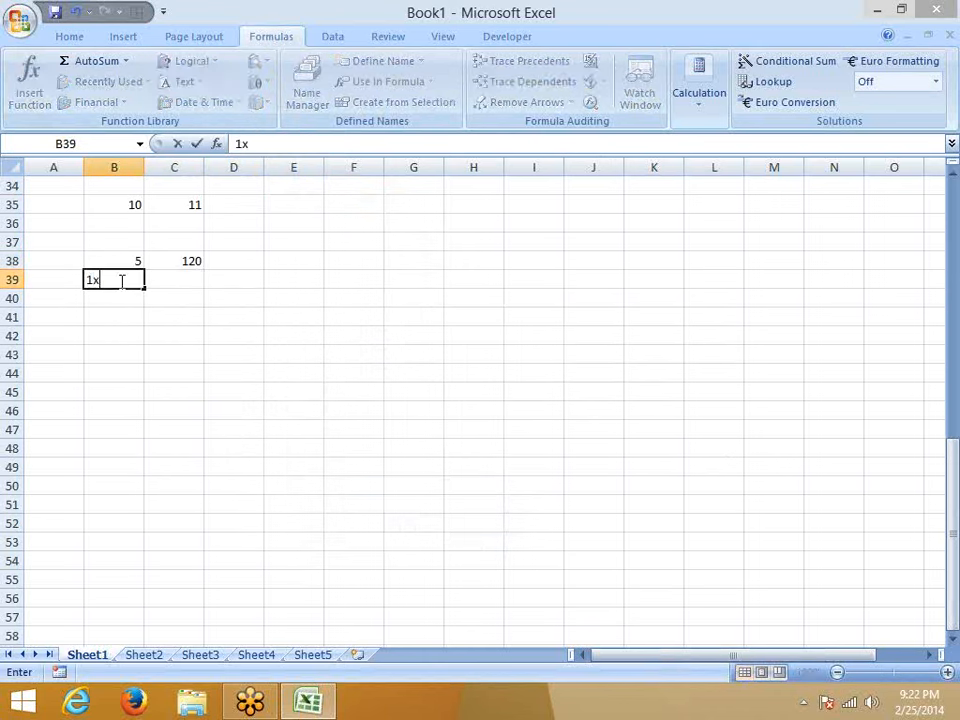
type("2x3x4x5")
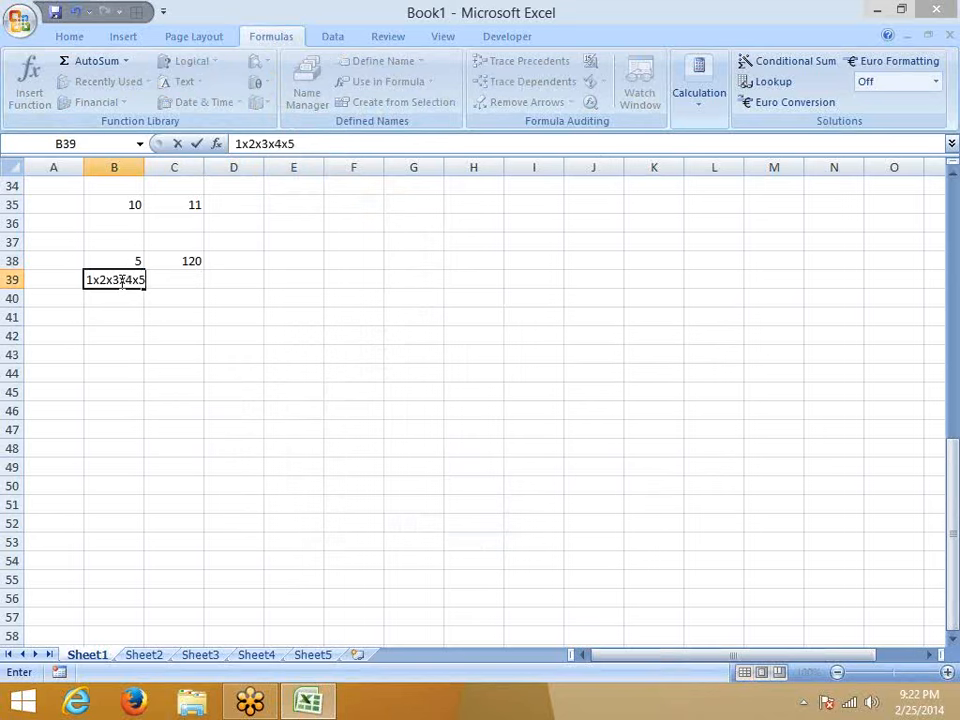
left_click(141, 336)
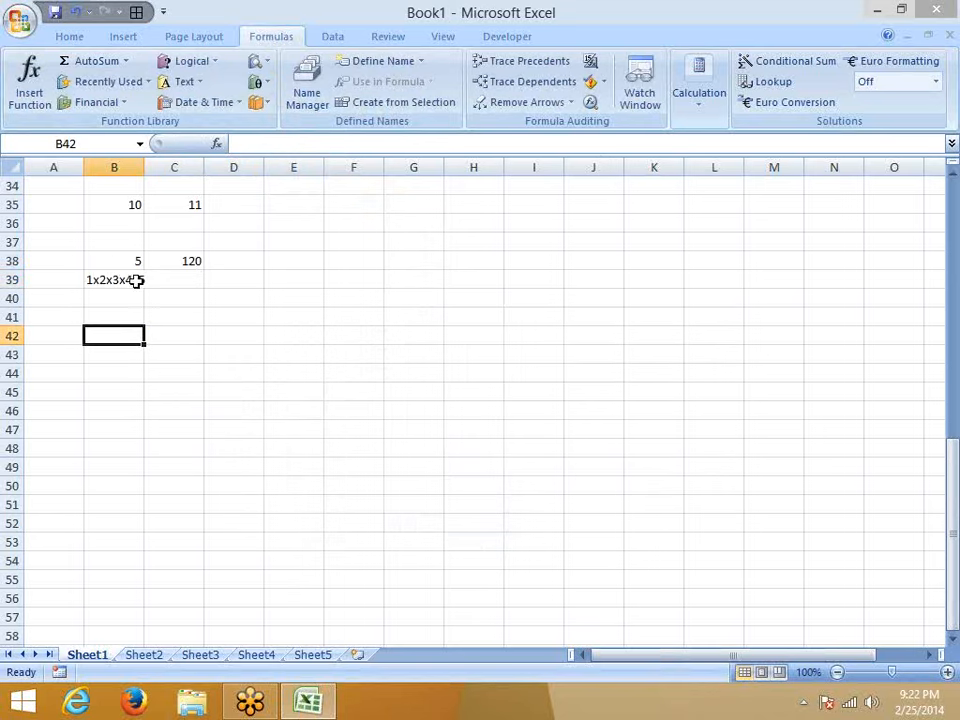
Enter 6 in cell B40 and the formula =FACTDOUBLE(B40) in cell C41 to calculate its double factorial
left_click(113, 299)
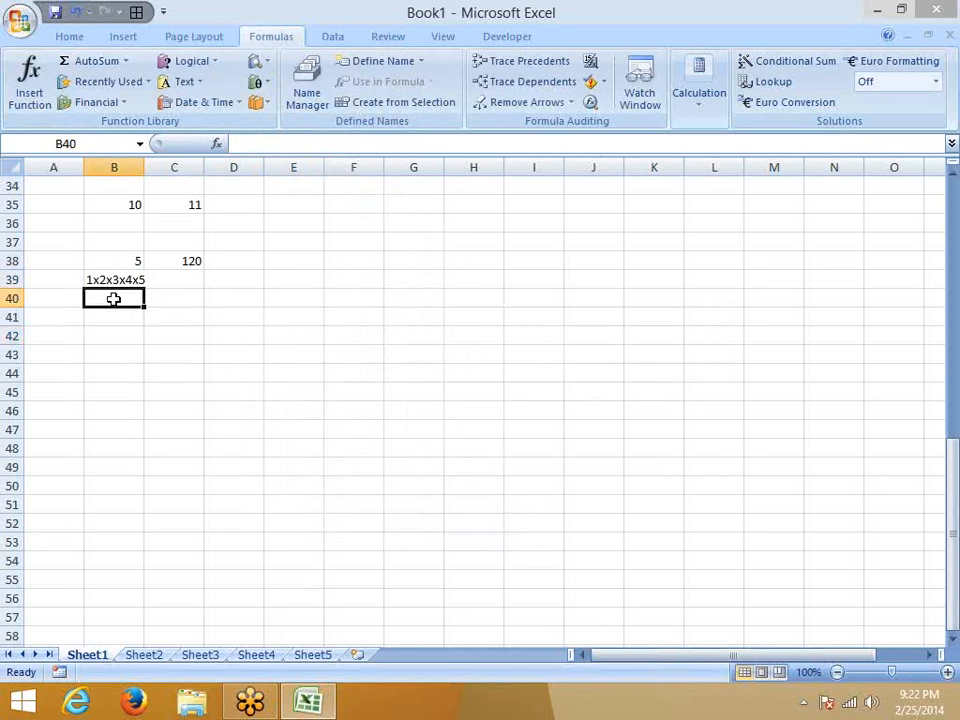
type("6")
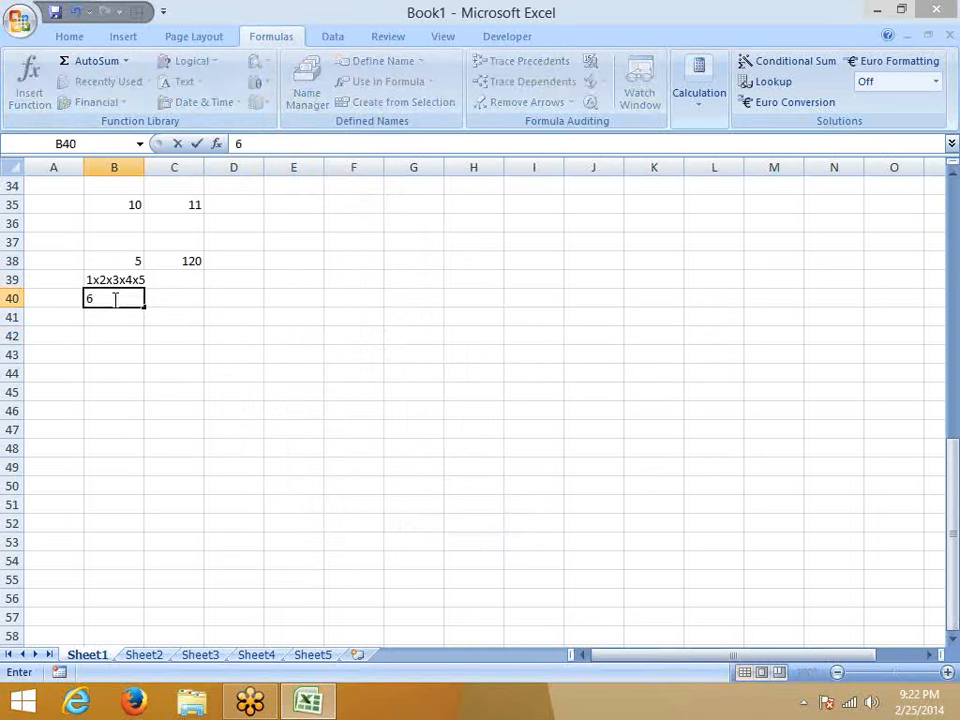
key("Tab")
key("Down")
type("=")
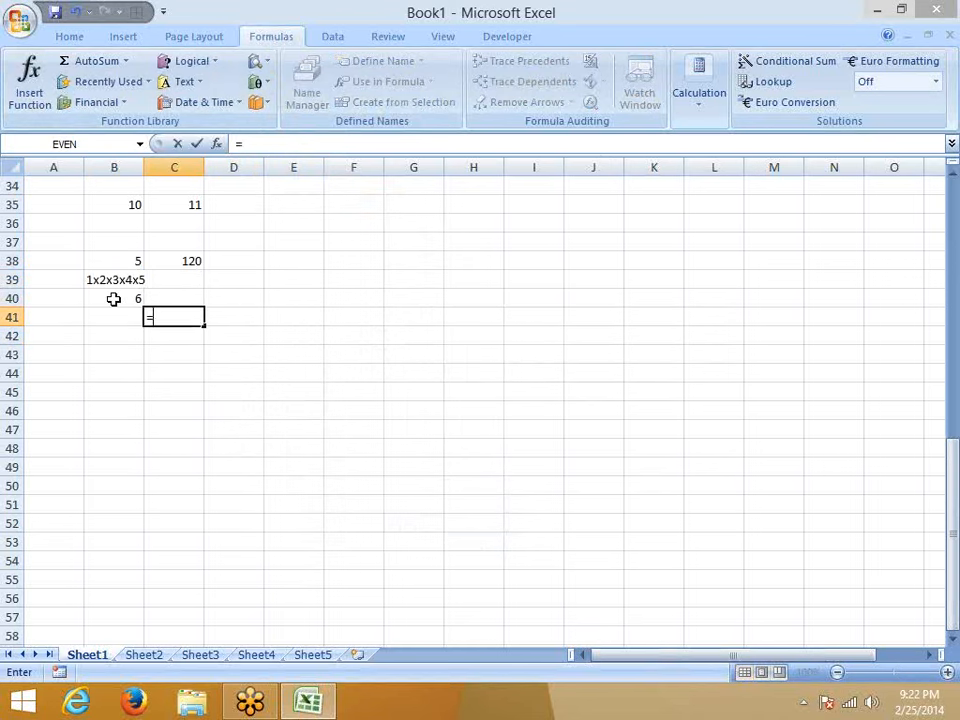
type("f")
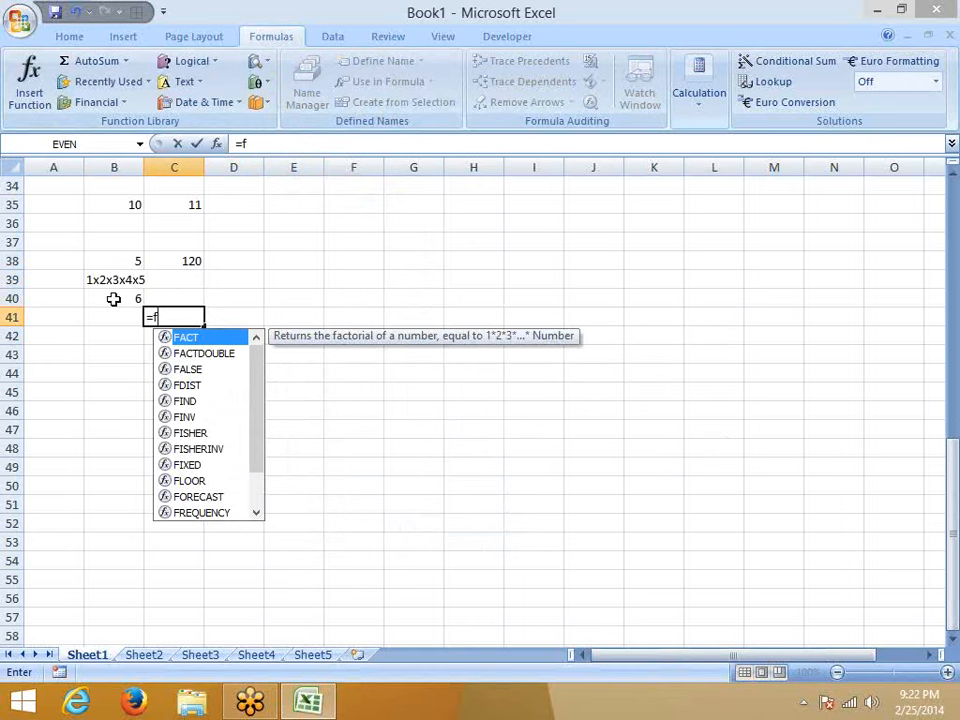
key("Down")
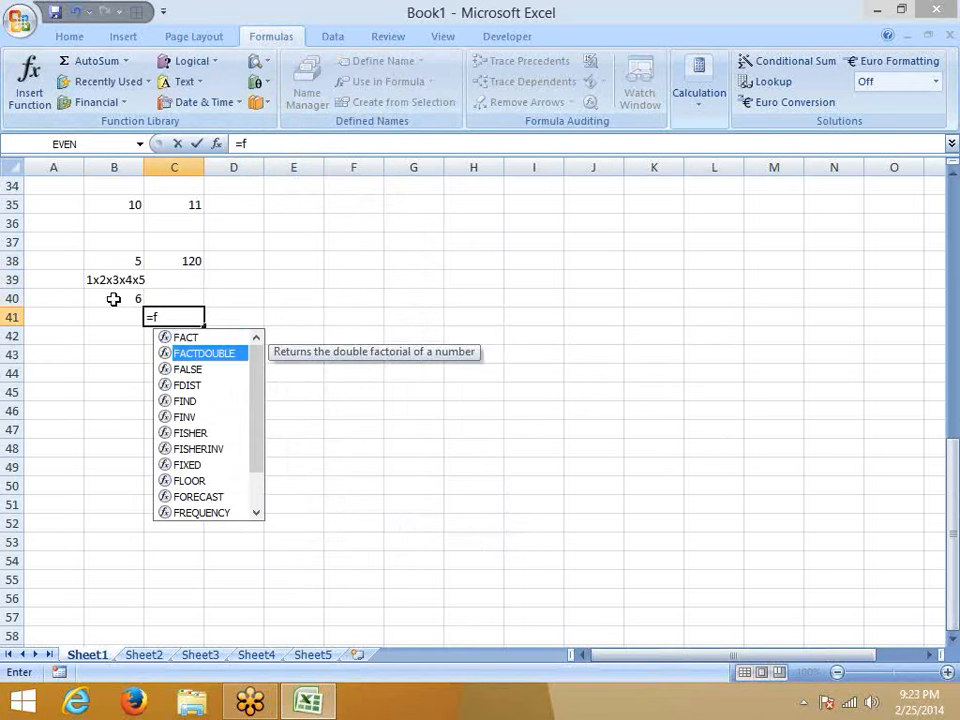
key("Tab")
left_click(119, 299)
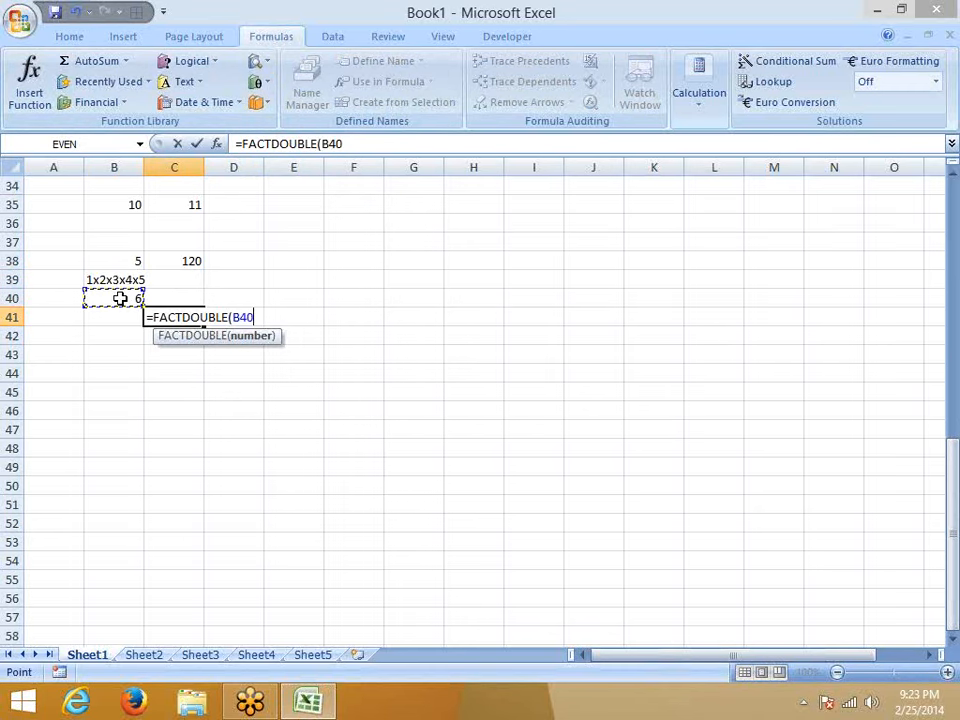
key("Return")
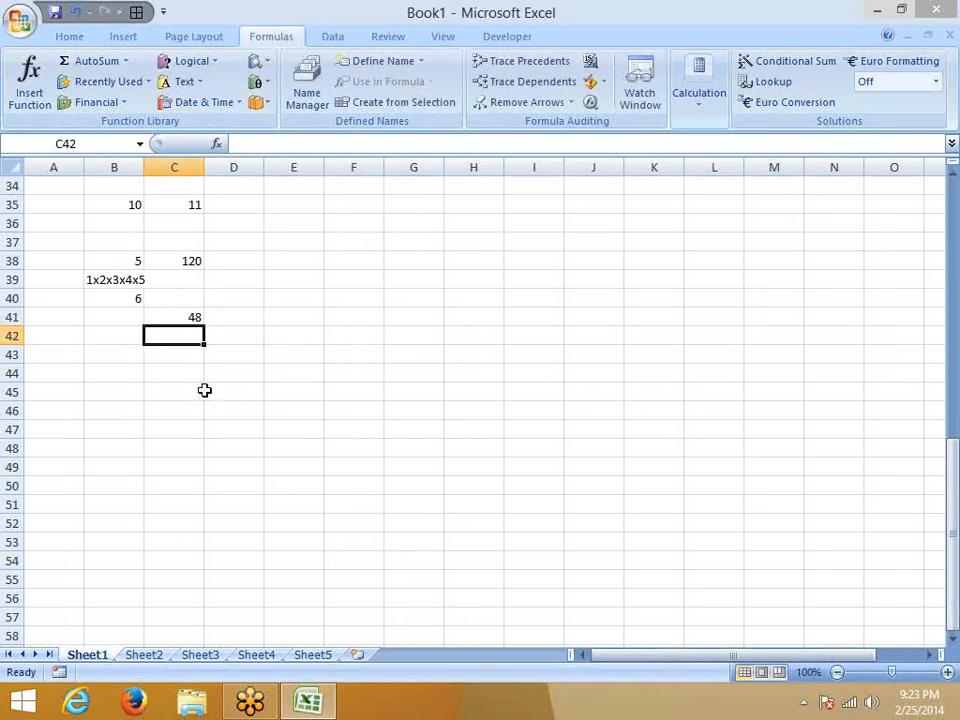
Write the even-number double factorial expansion 2x4x6 as text in cell B41
left_click(175, 317)
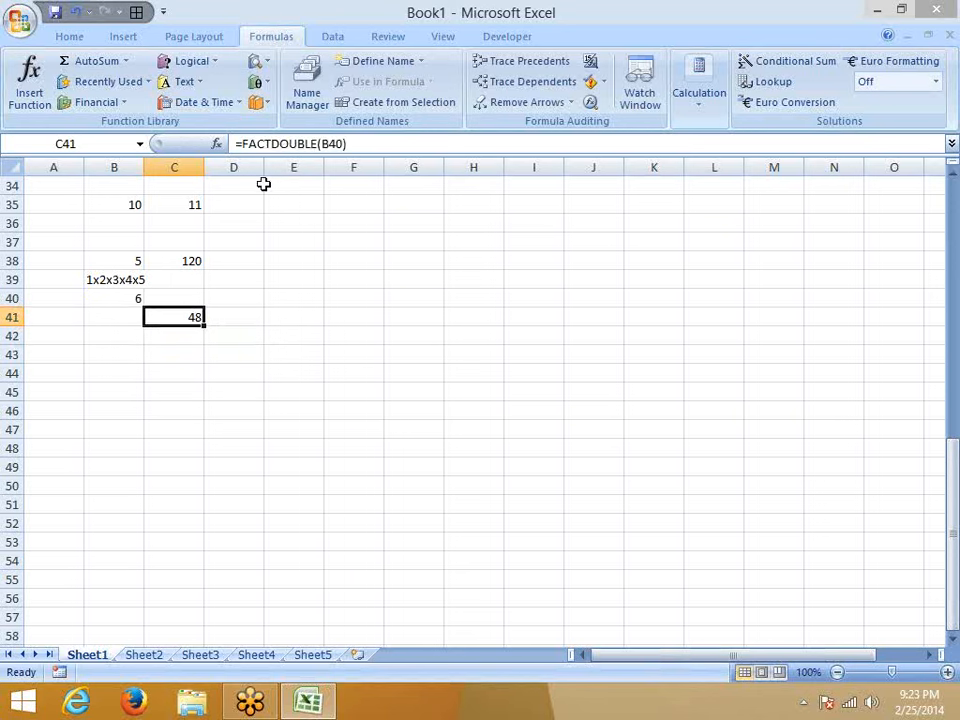
left_click(122, 300)
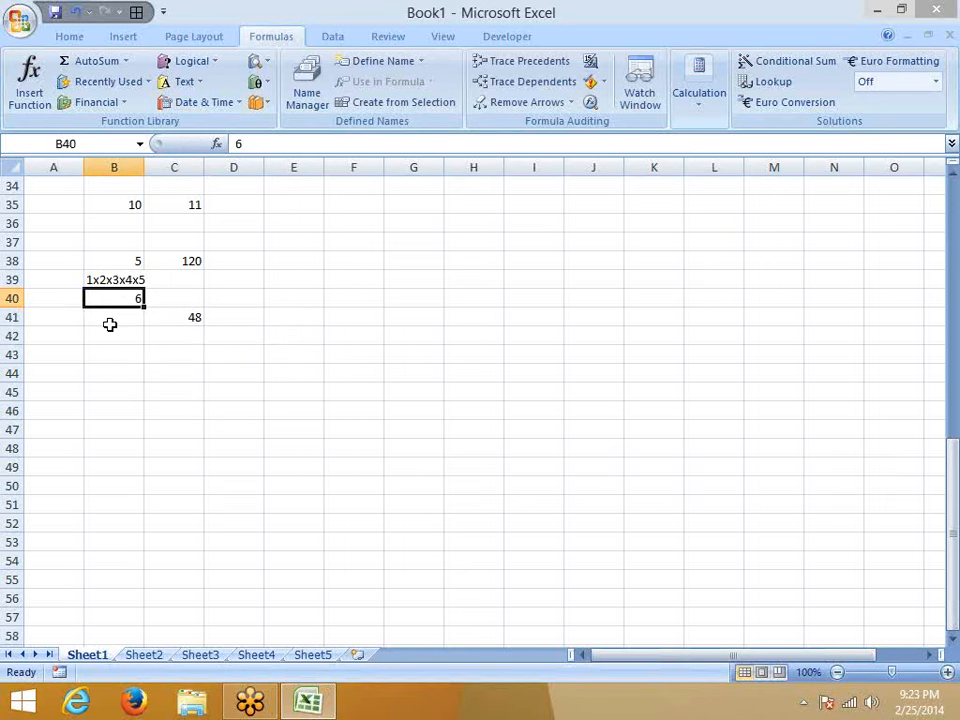
left_click(109, 320)
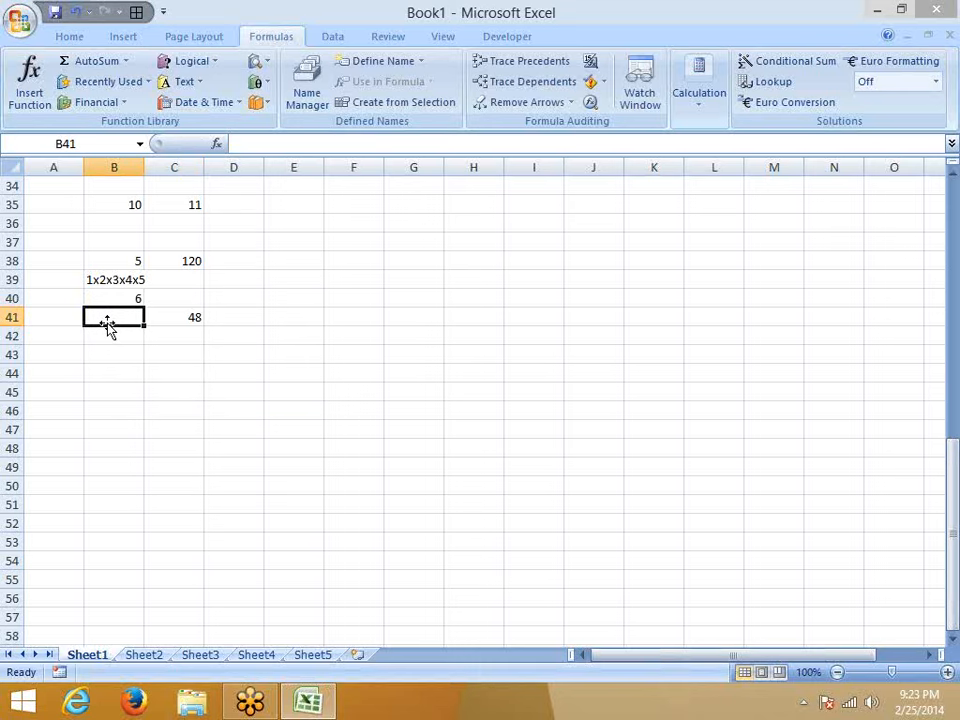
type("1")
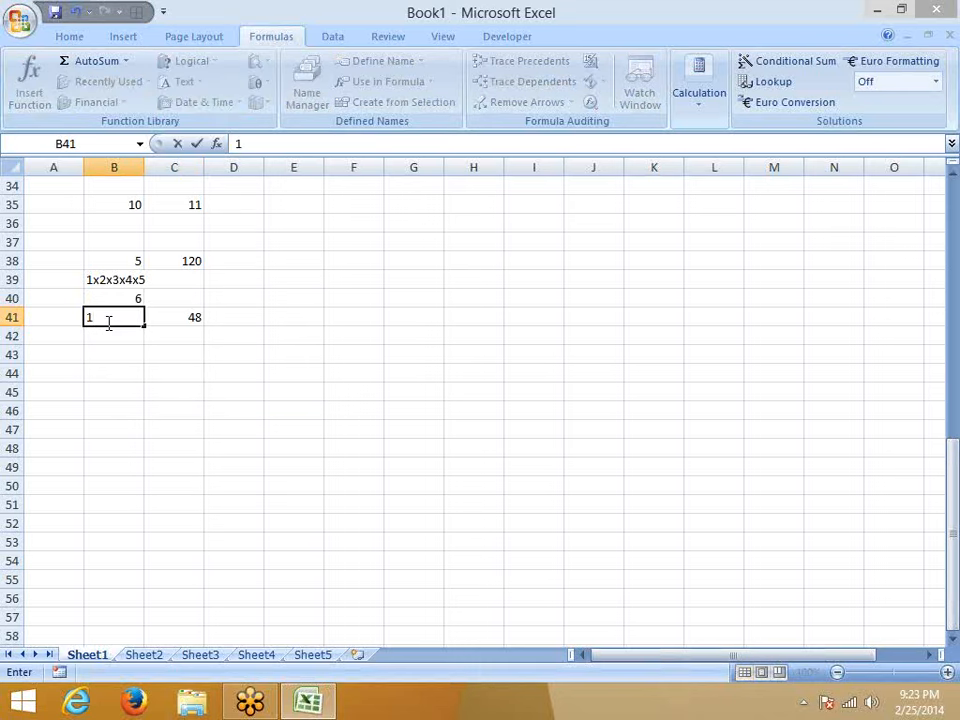
key("Escape")
type("2x4x6")
key("Return")
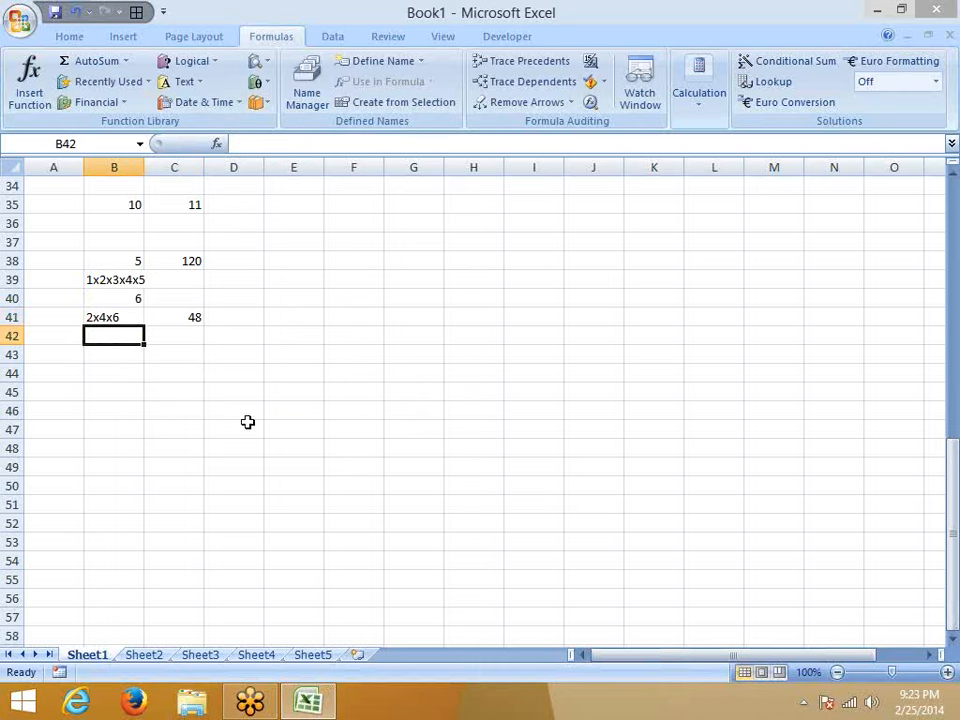
Change the number in cell B40 to 7 and write its odd-number expansion 1x3x5x7 as text in cell B42
left_click(128, 300)
type("7")
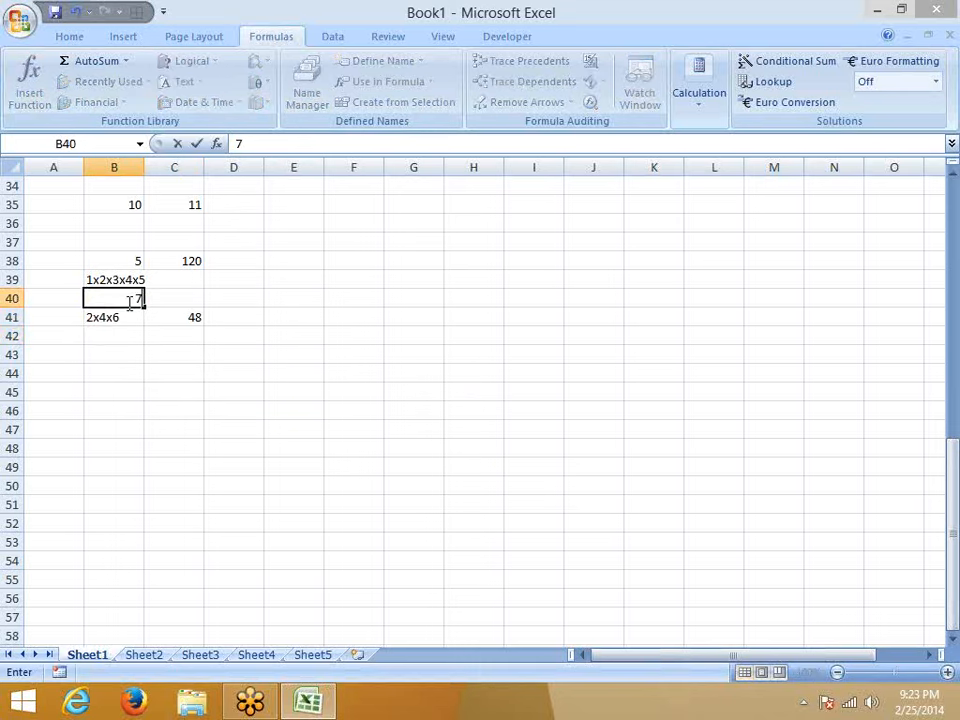
key("Return")
left_click(118, 335)
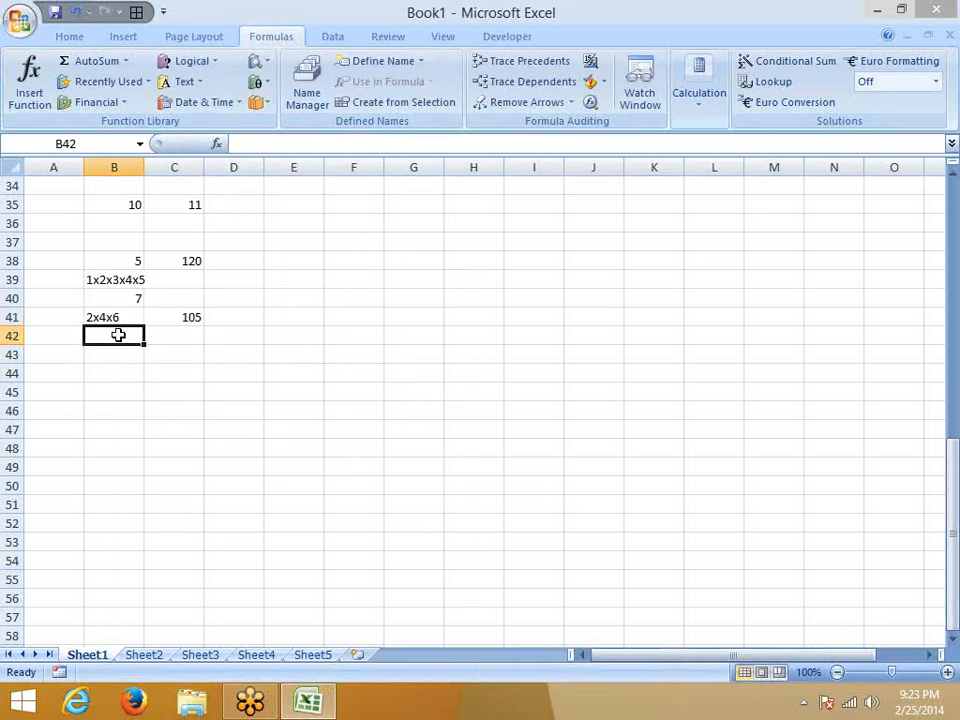
type("1")
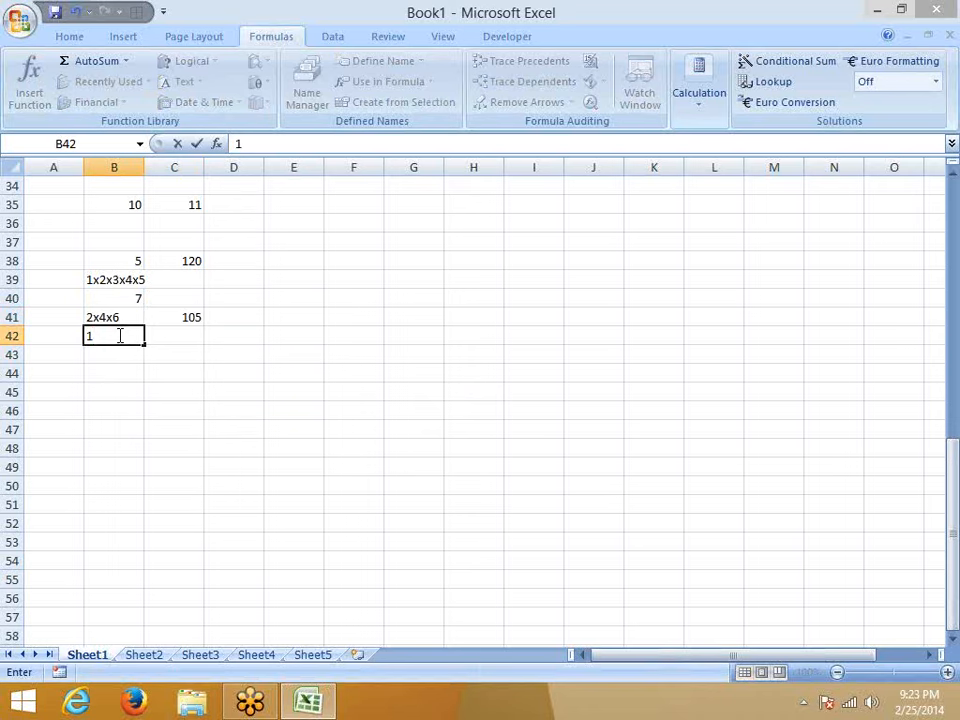
type("x3")
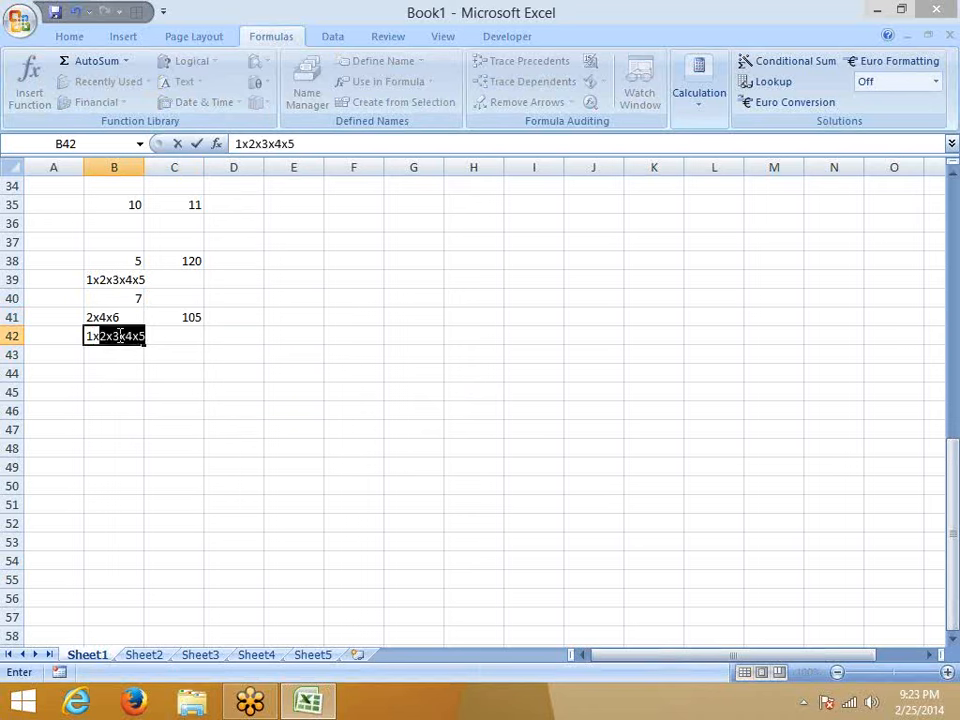
type("x5x7")
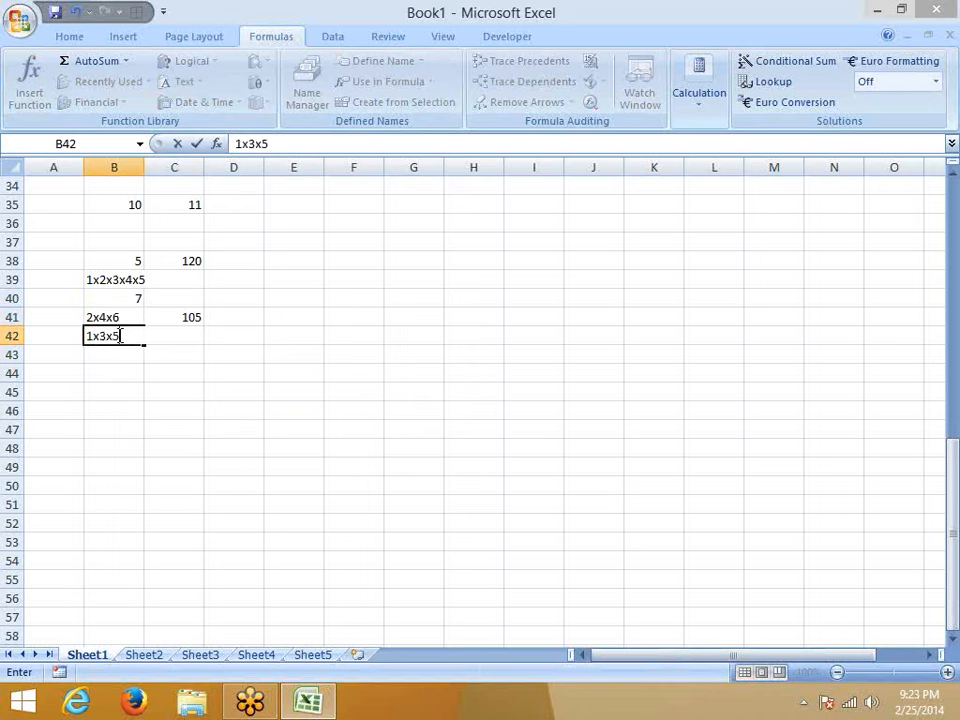
key("Return")
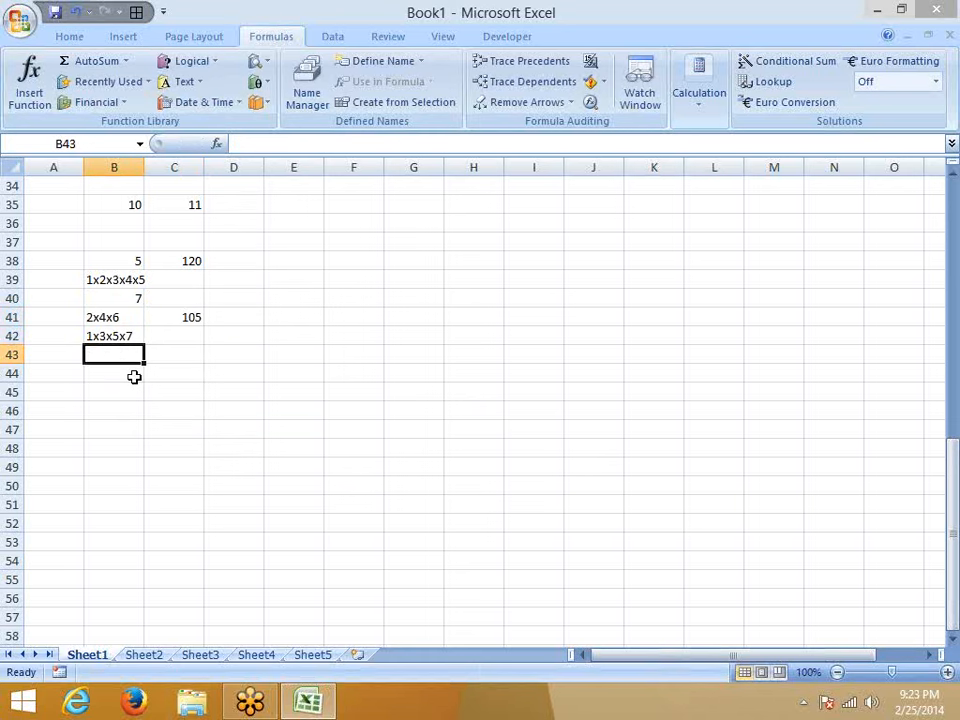
left_click(180, 262)
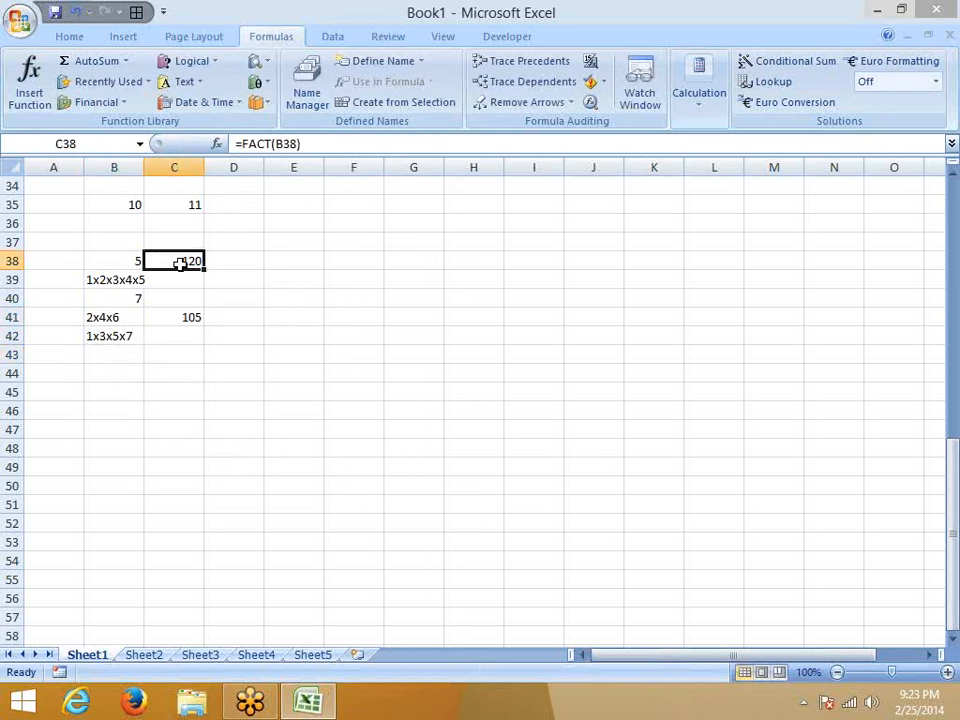
left_click(193, 317)
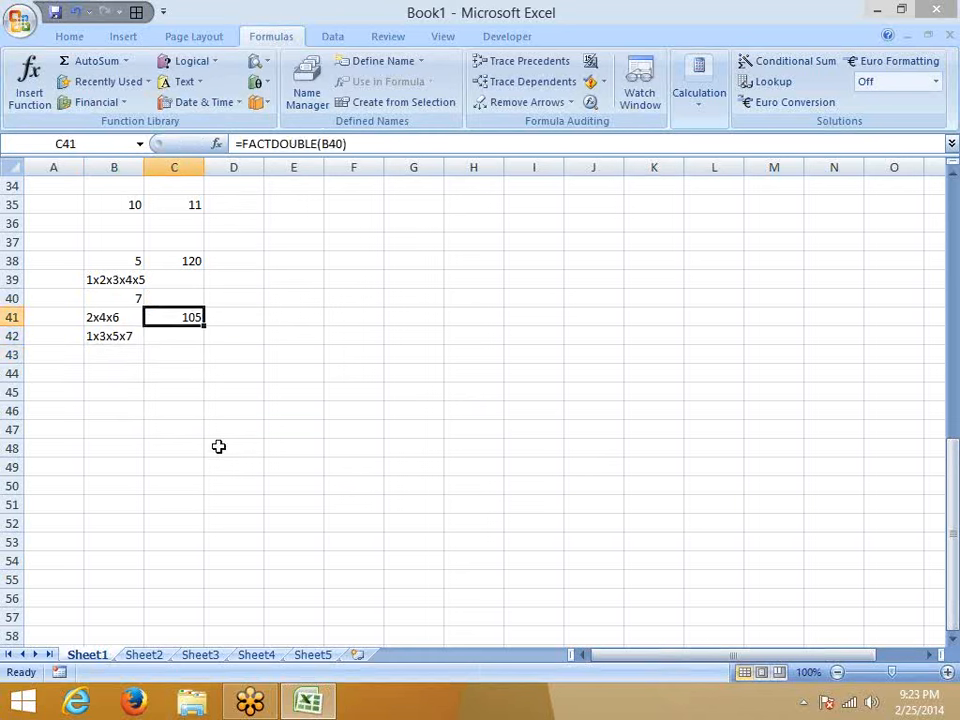
left_click(262, 83)
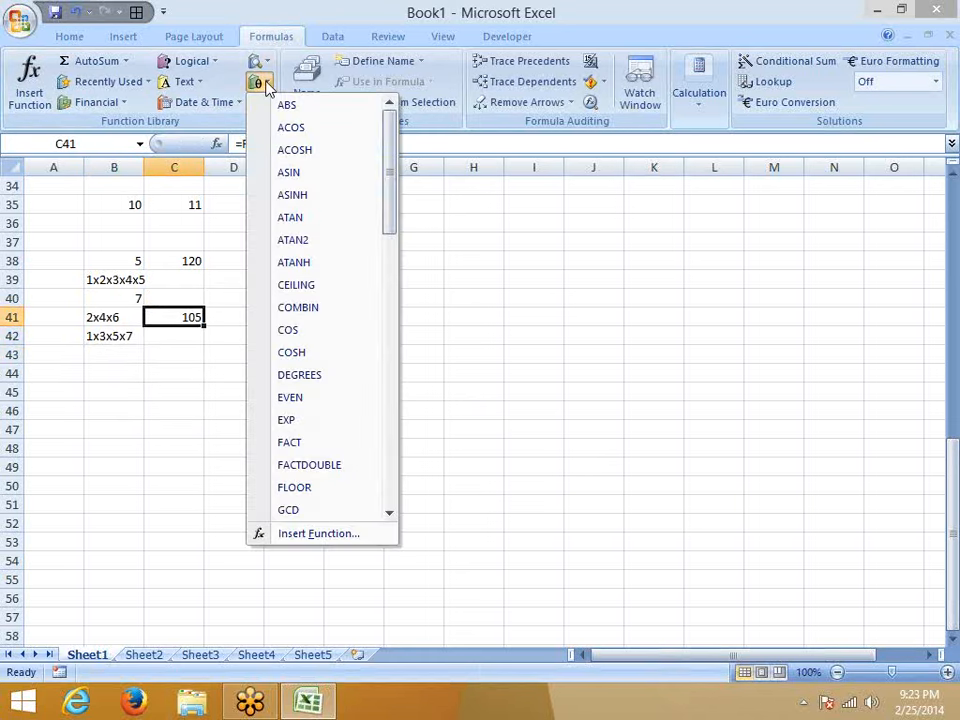
scroll(317, 386, "down", 1)
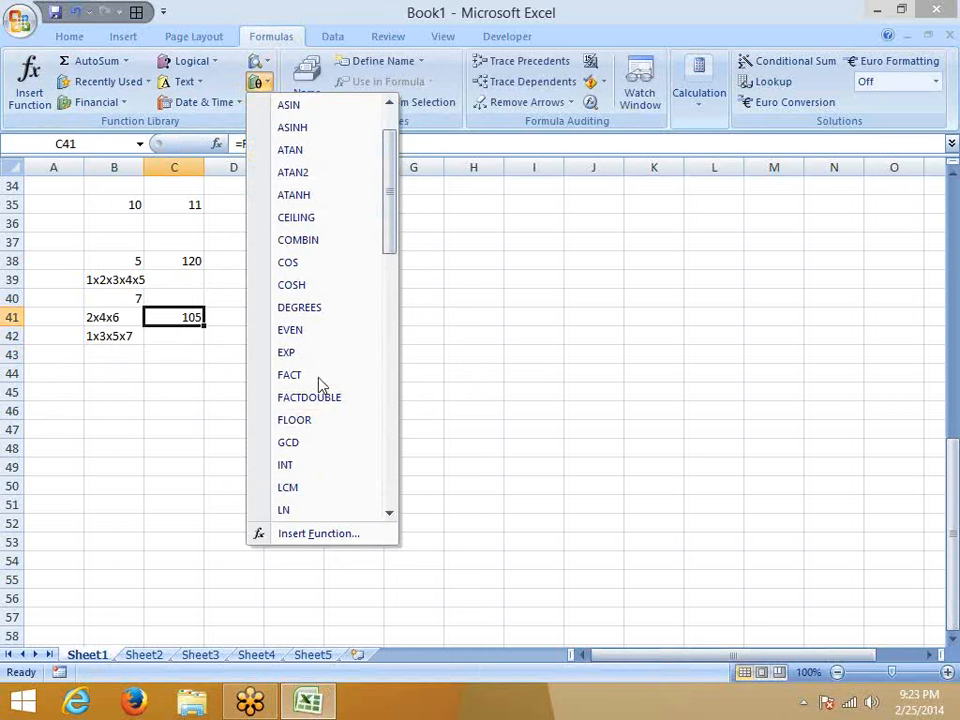
left_click(313, 451)
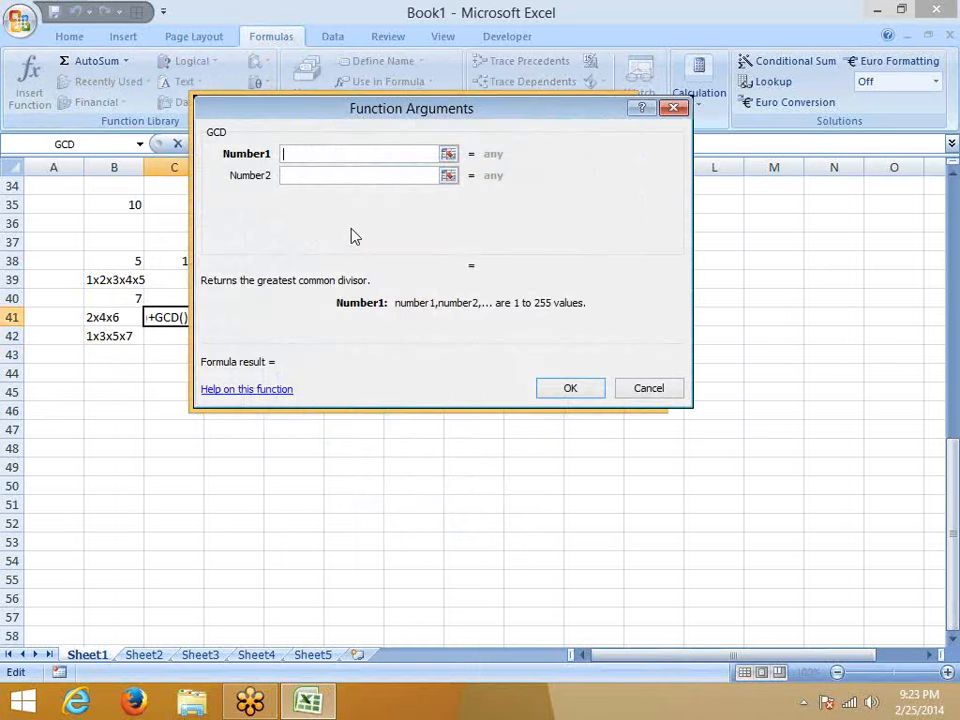
type("45")
key("Escape")
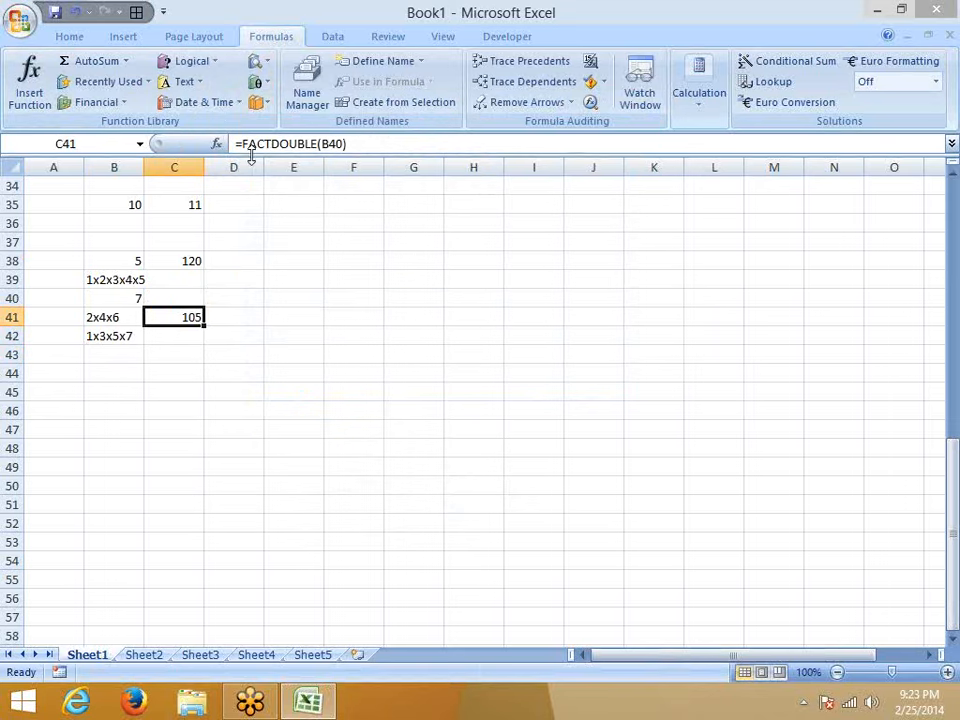
Set the FACT input in cell B38 to 25 and autofit the width of column C to its contents
left_click(173, 259)
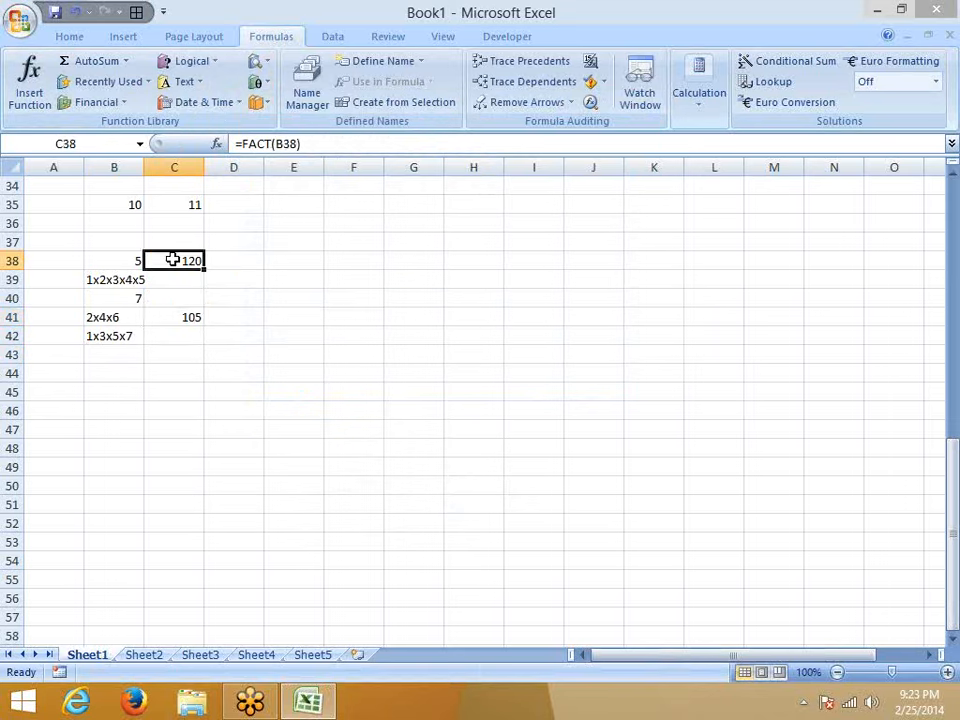
left_click(133, 259)
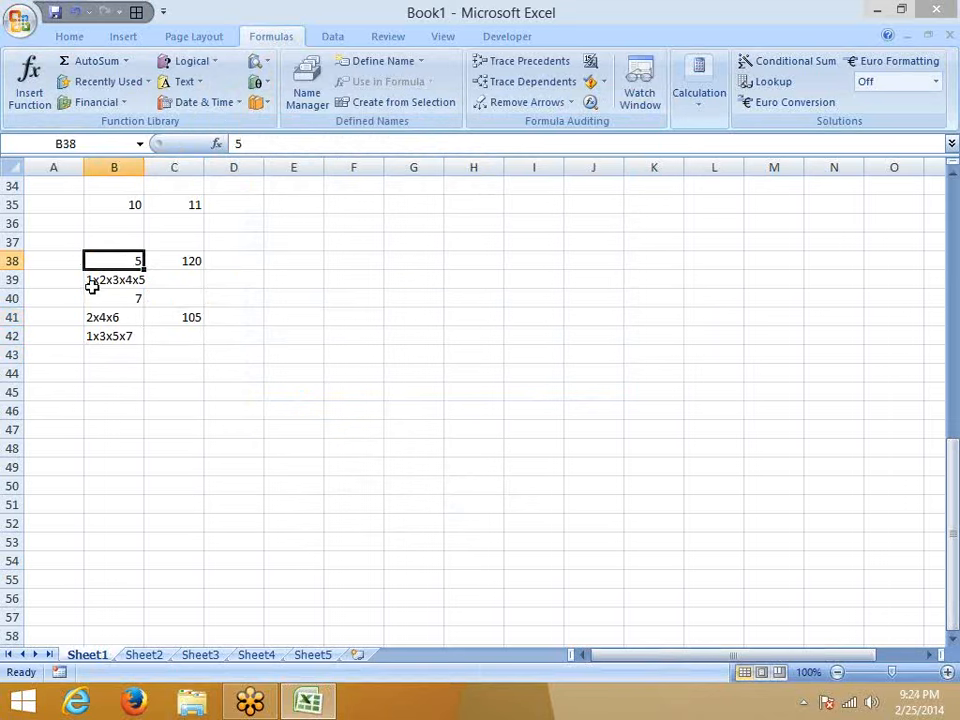
left_click(196, 264)
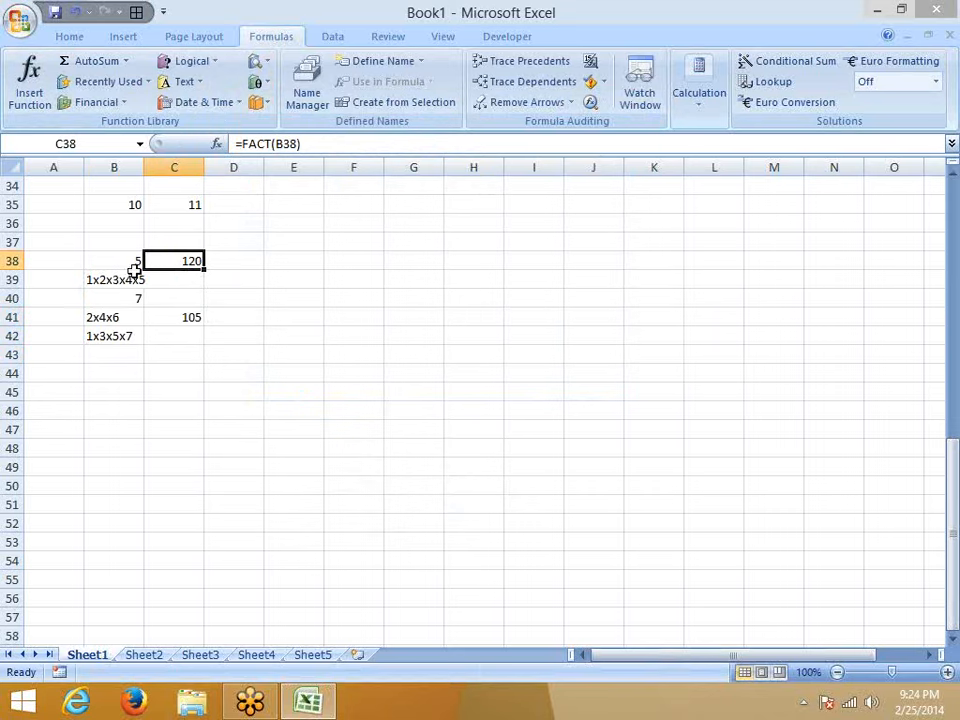
left_click(132, 264)
type("25")
key("Return")
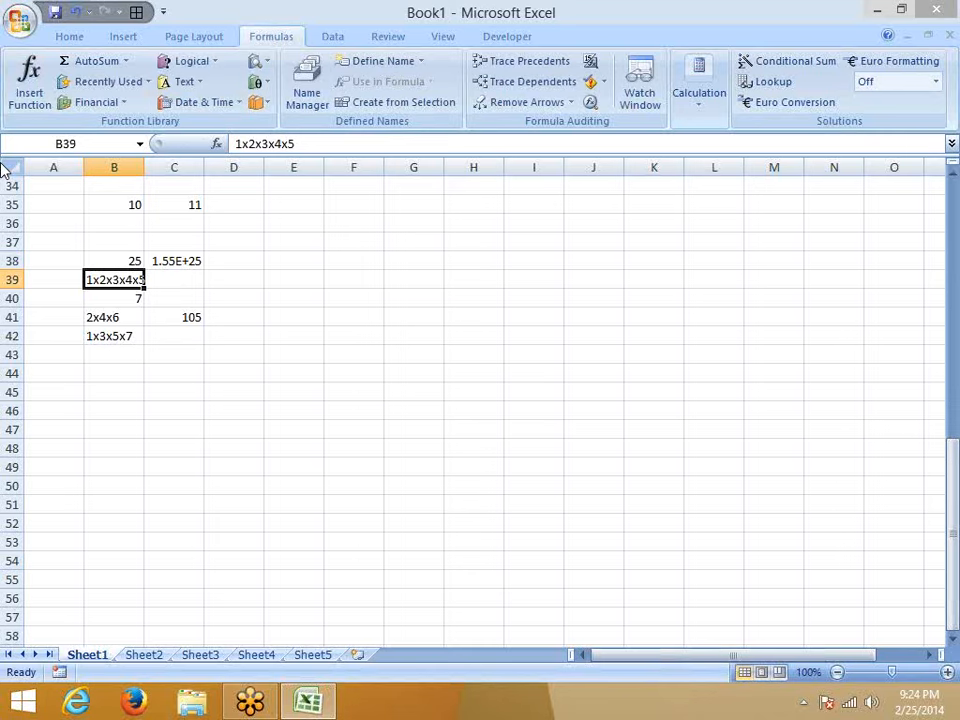
double_click(204, 166)
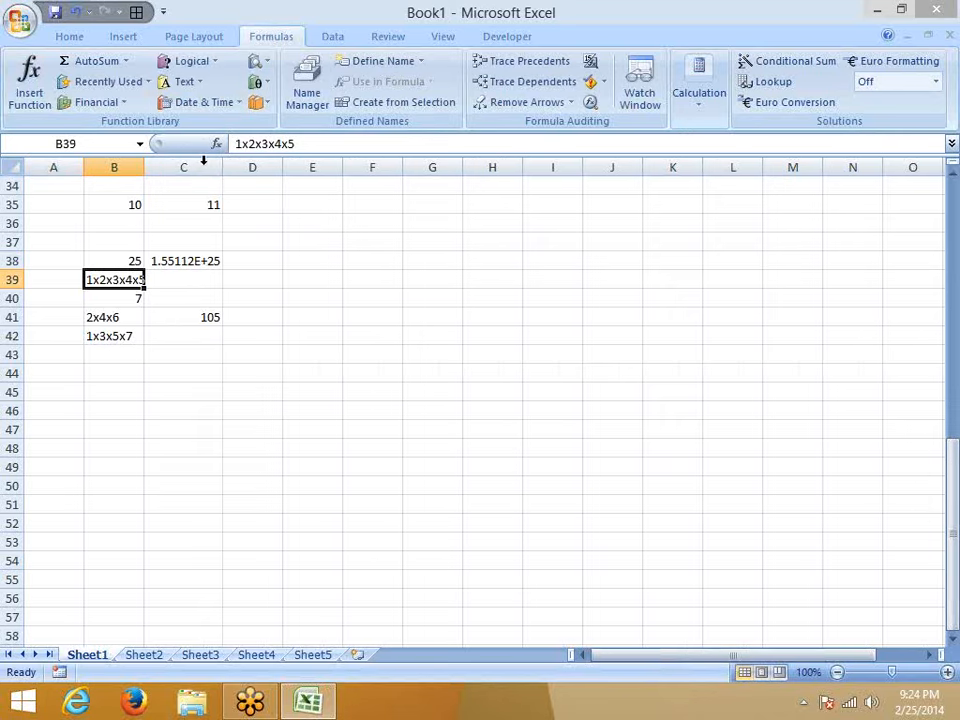
Set the FACT input in cell B38 to 4 and select the FACTDOUBLE formula in cell C41
left_click(96, 260)
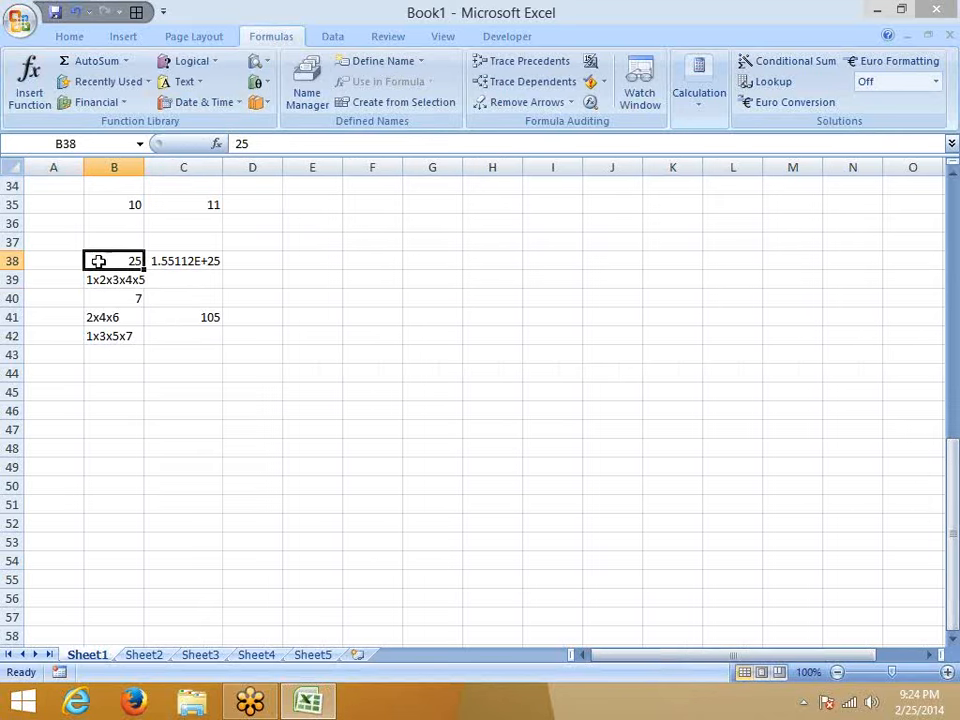
type("4")
key("Return")
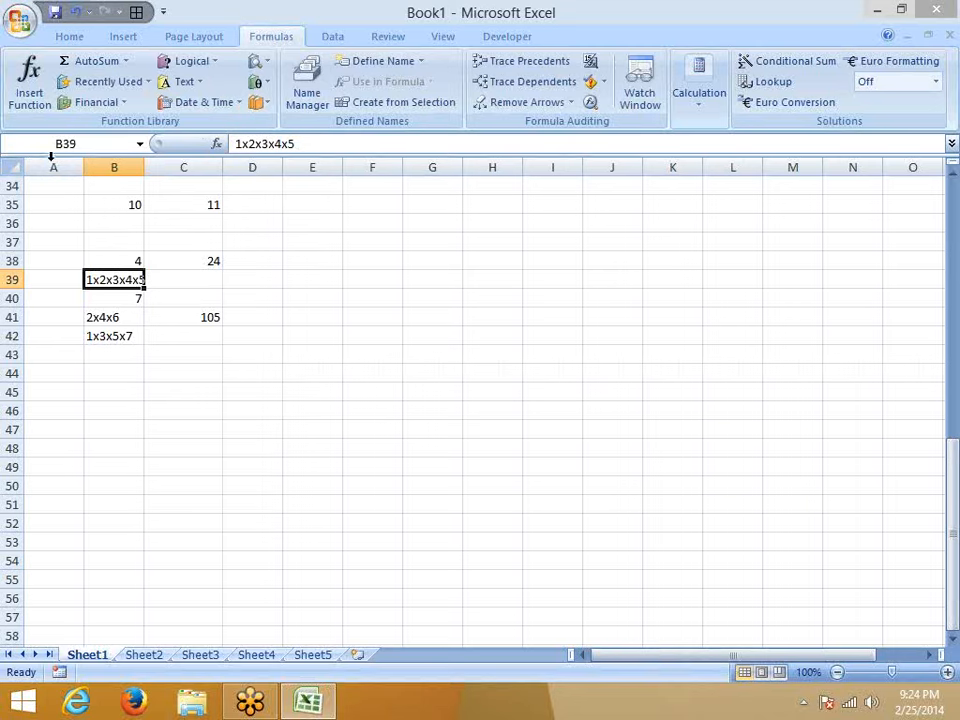
left_click(198, 320)
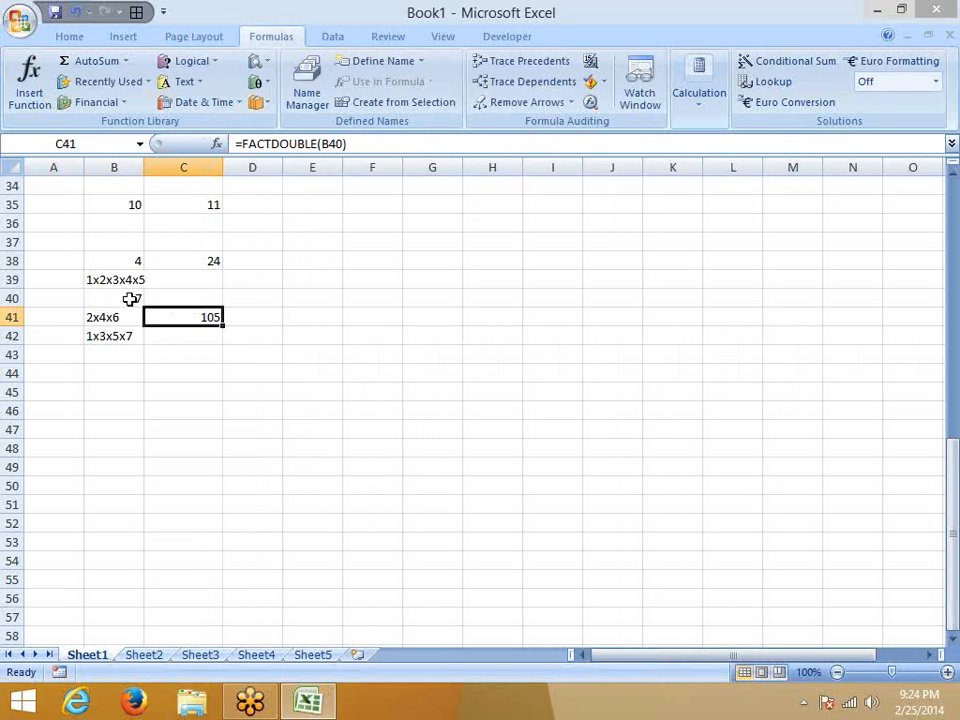
Insert a GCD function in cell B45 with 50 as the first number and 45 as the second
scroll(157, 408, "down", 3)
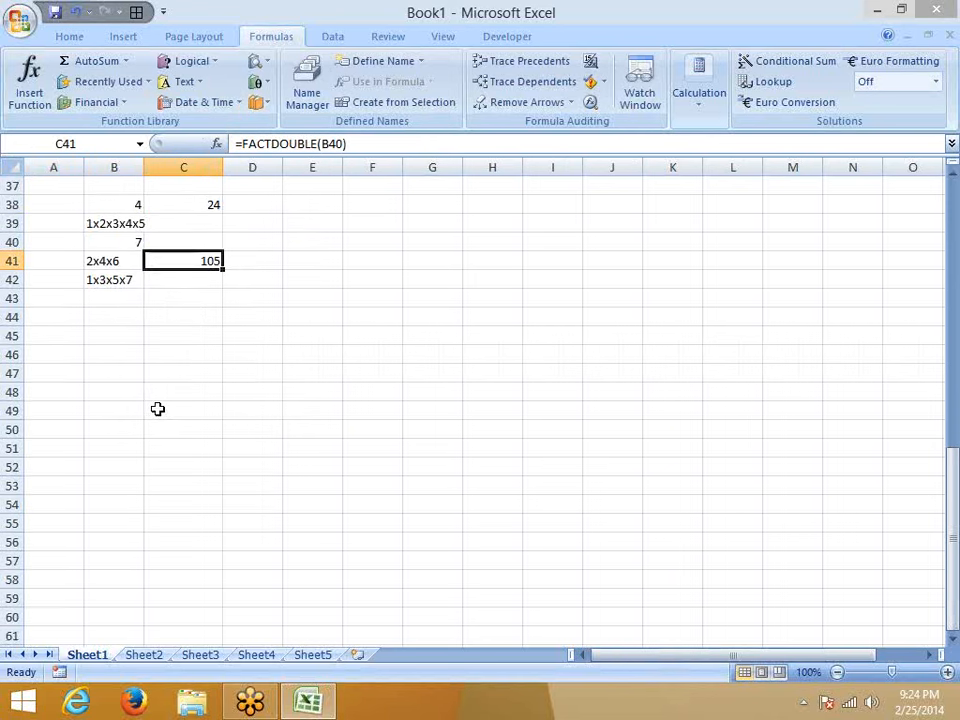
scroll(157, 408, "up", 2)
left_click(181, 357)
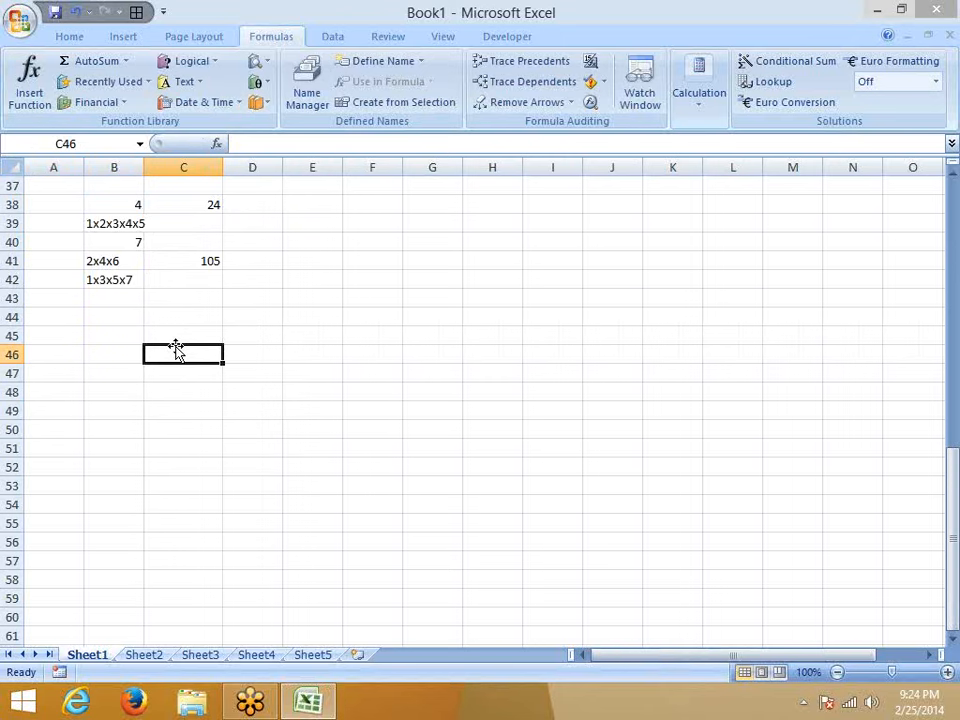
left_click(135, 339)
scroll(150, 360, "down", 2)
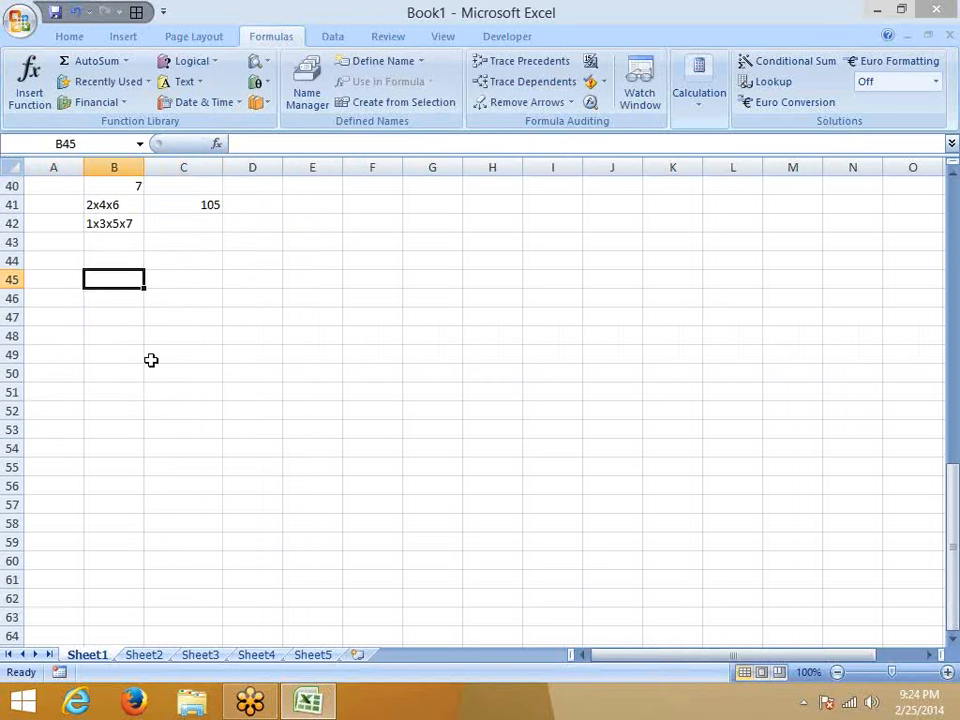
left_click(262, 82)
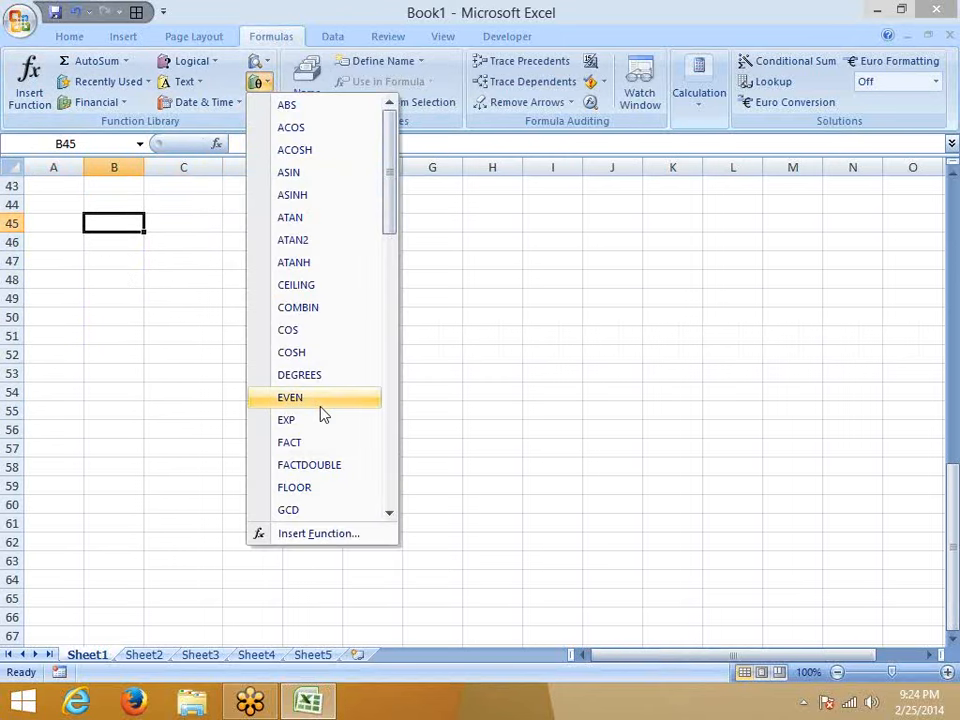
scroll(324, 414, "down", 1)
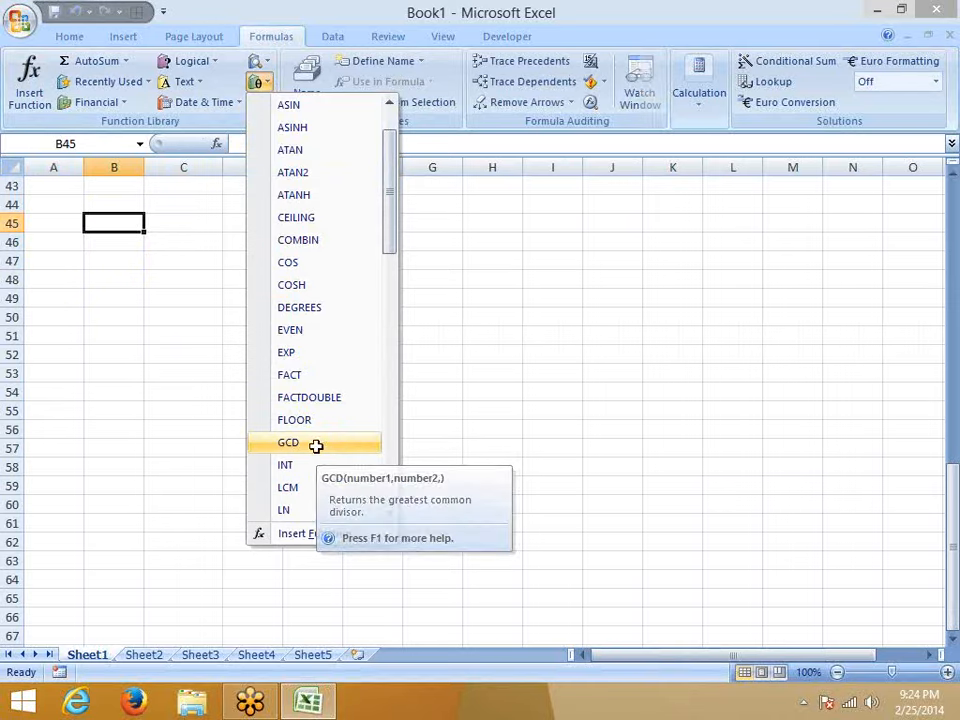
left_click(317, 446)
left_click_drag(303, 120, 270, 92)
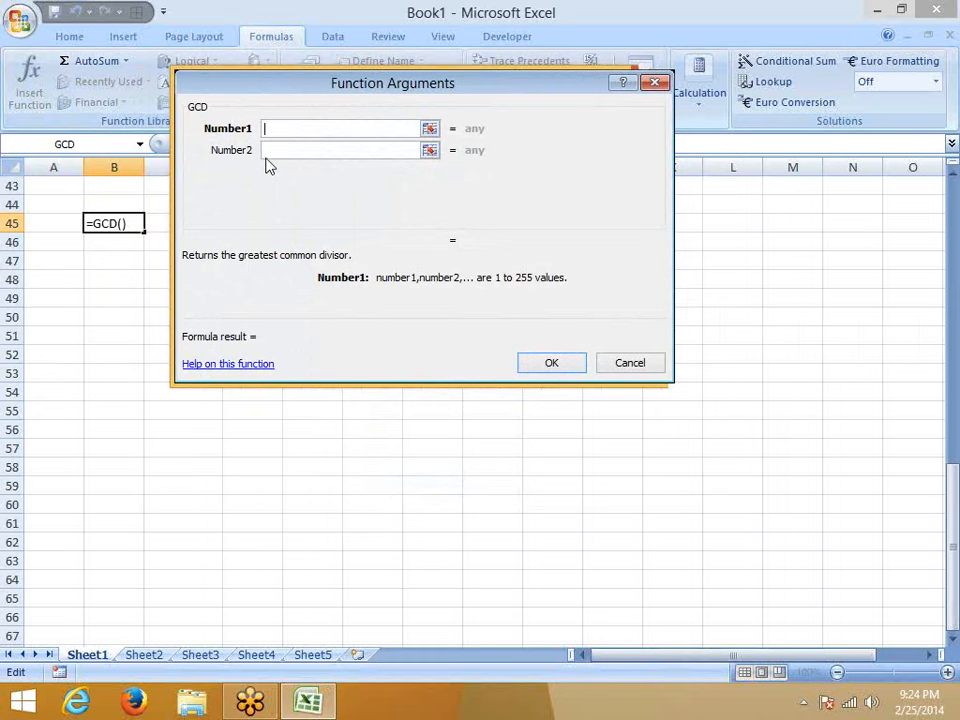
type("50")
left_click(281, 149)
type("45")
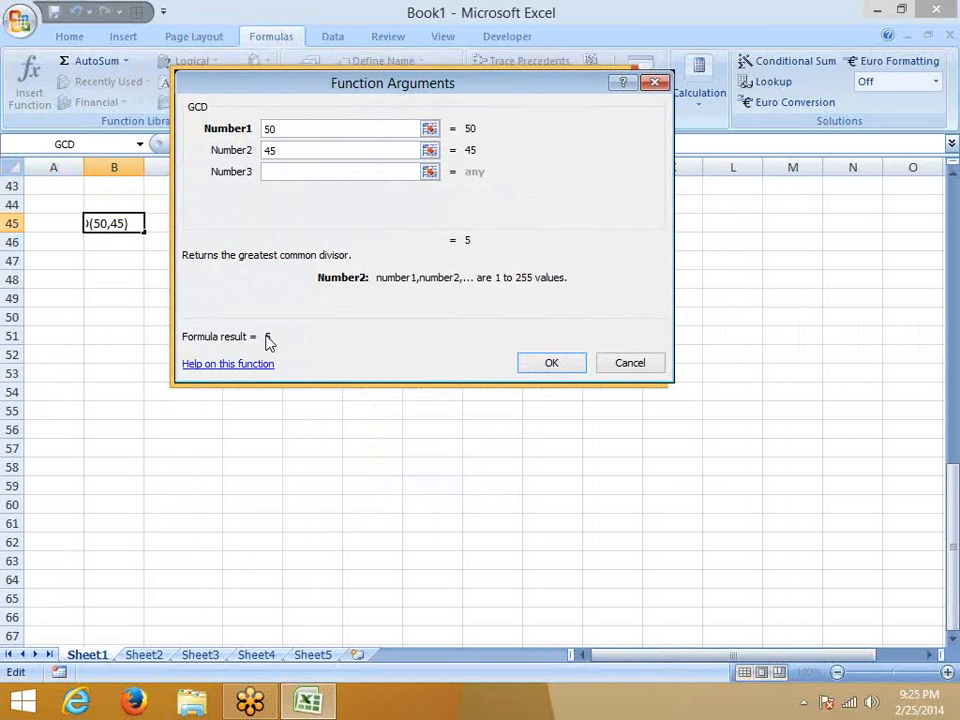
left_click(550, 366)
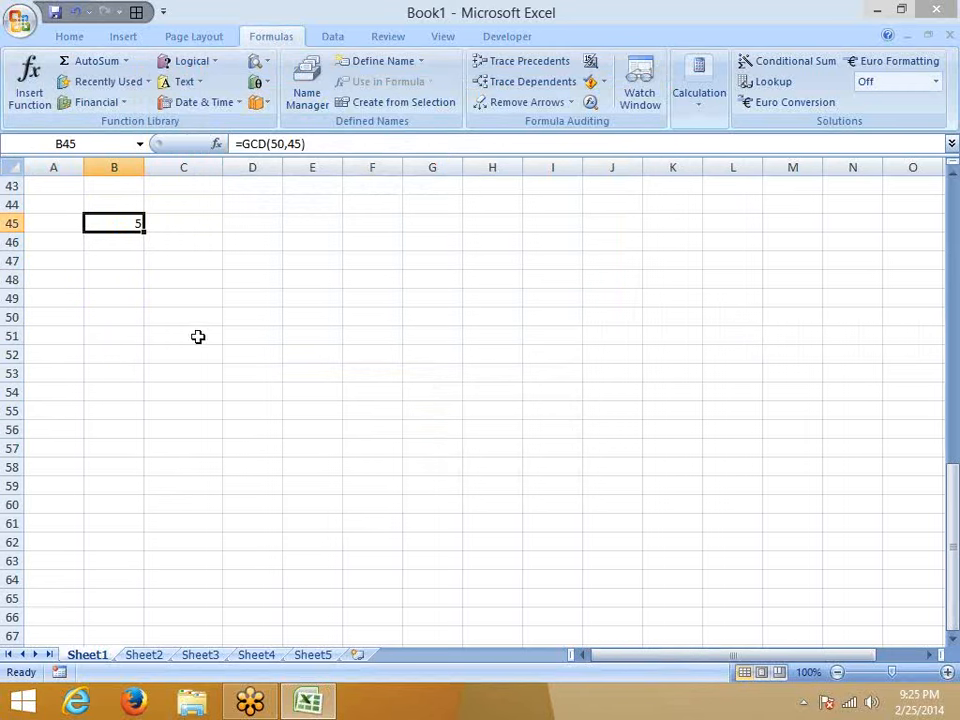
Enter the sample numbers 12, 6 and 24 side by side in cells C47, D47 and E47
left_click(163, 264)
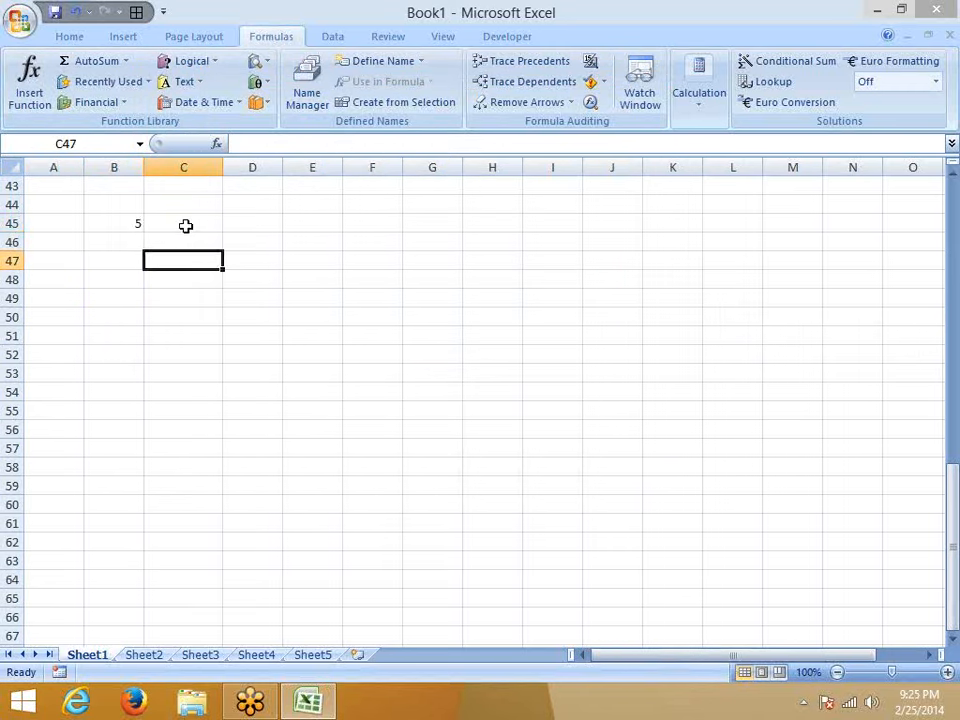
left_click(185, 225)
left_click(170, 255)
type("12")
key("Tab")
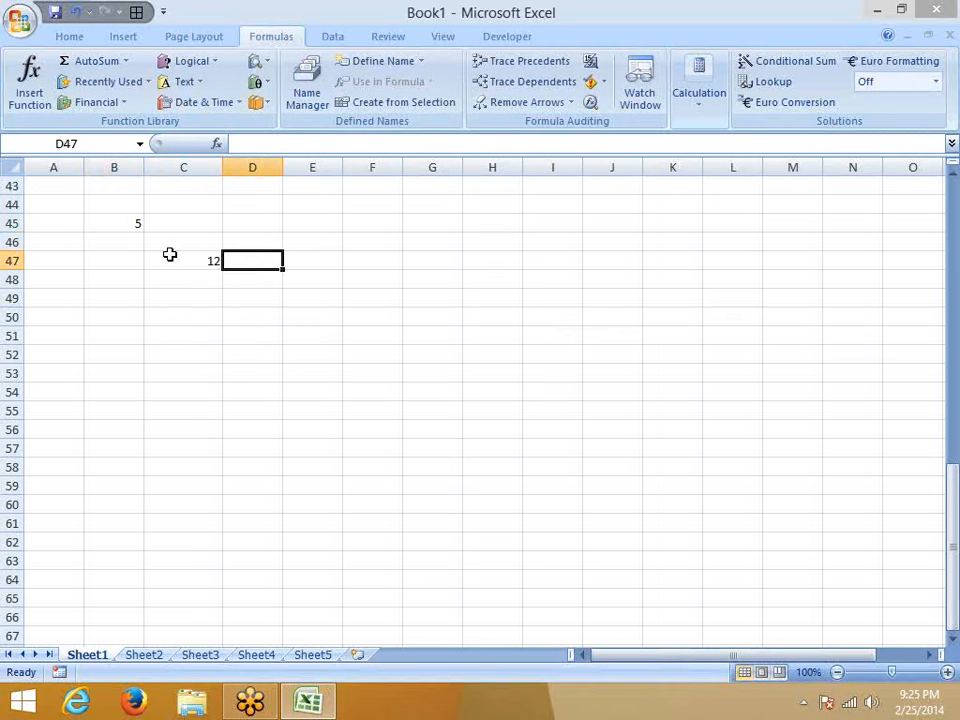
type("6")
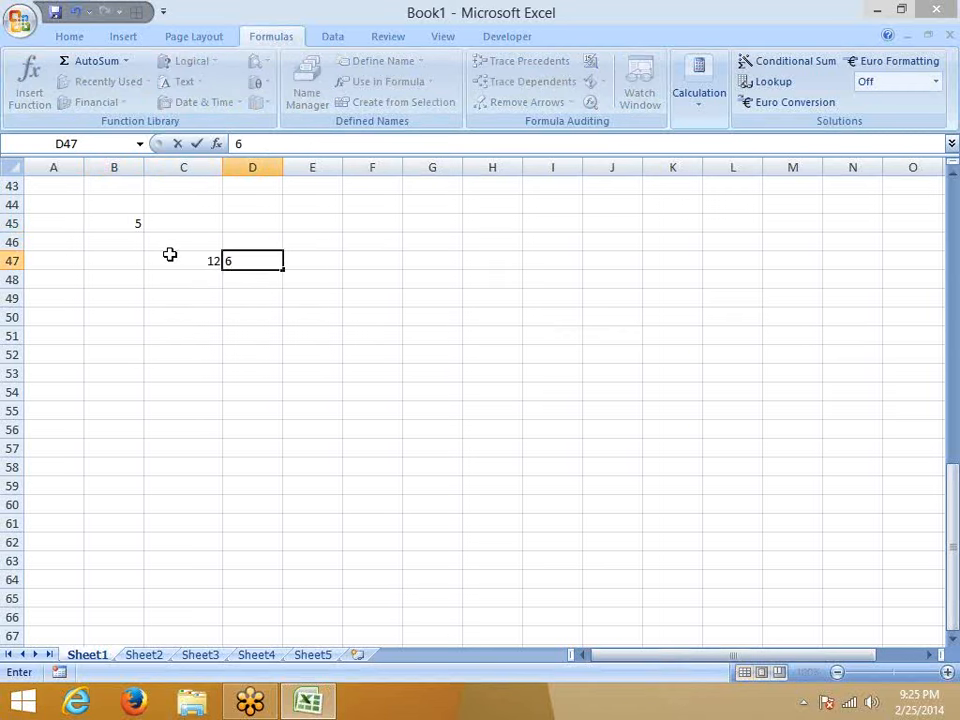
key("Tab")
type("24")
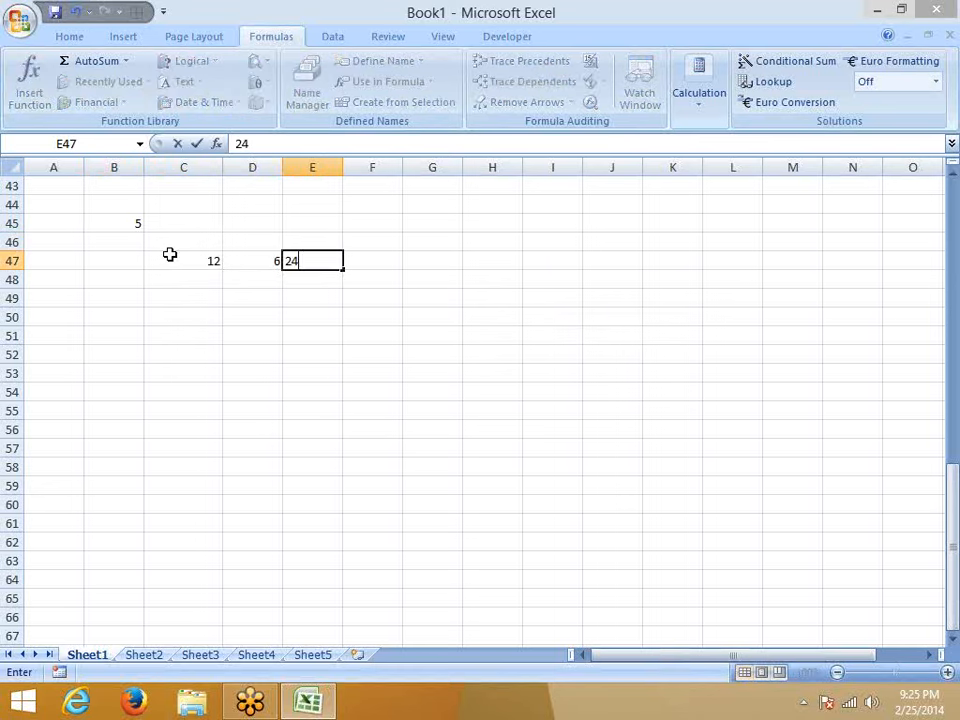
Calculate the least common multiple of C47:E47 in cell F47 with the LCM function and reselect that cell
key("Tab")
type("=lc")
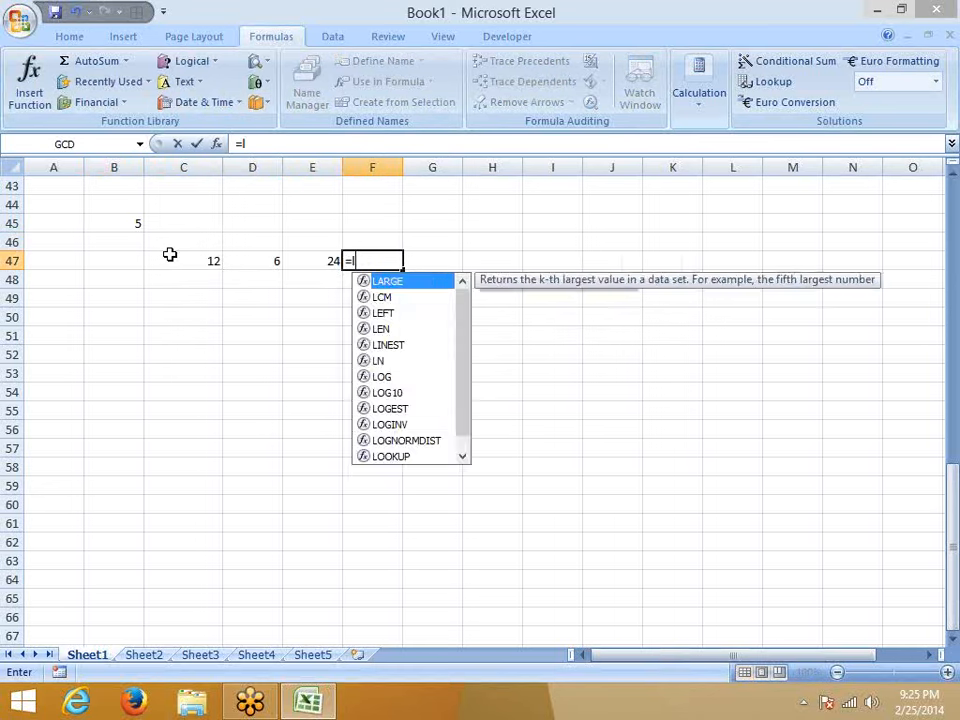
key("Tab")
key("Left")
key("Left")
key("Left")
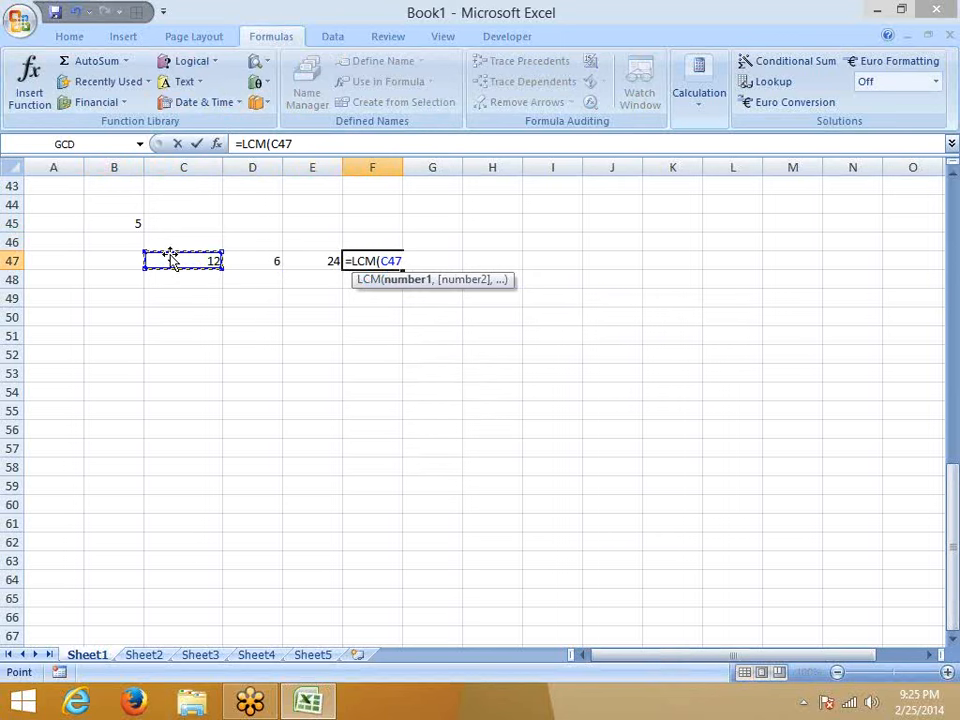
key("shift+Right")
key("shift+Right")
key("Return")
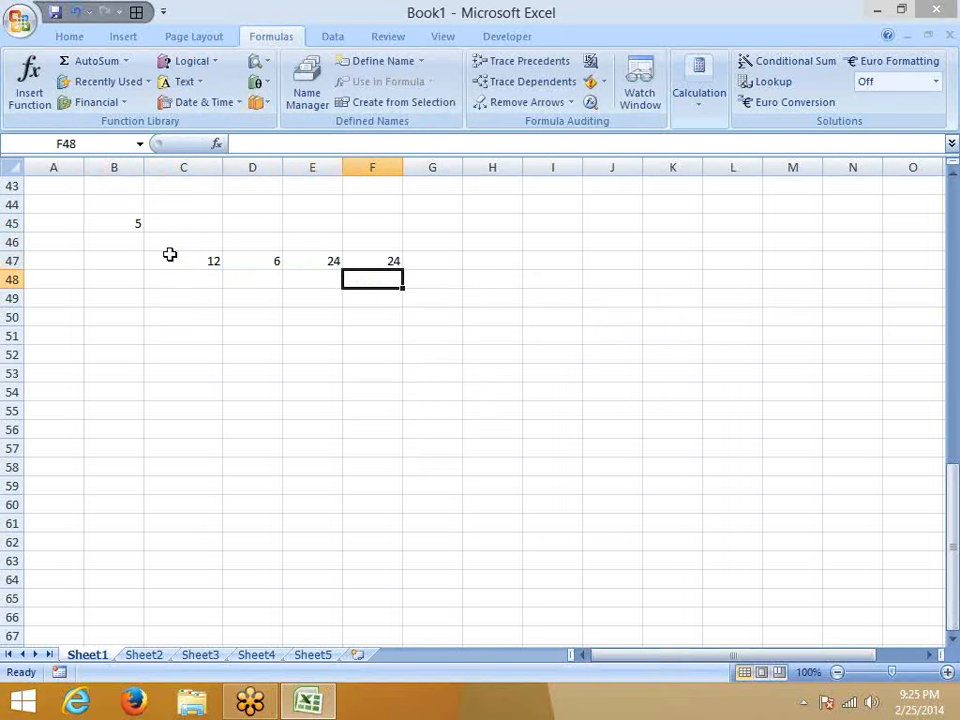
left_click(393, 259)
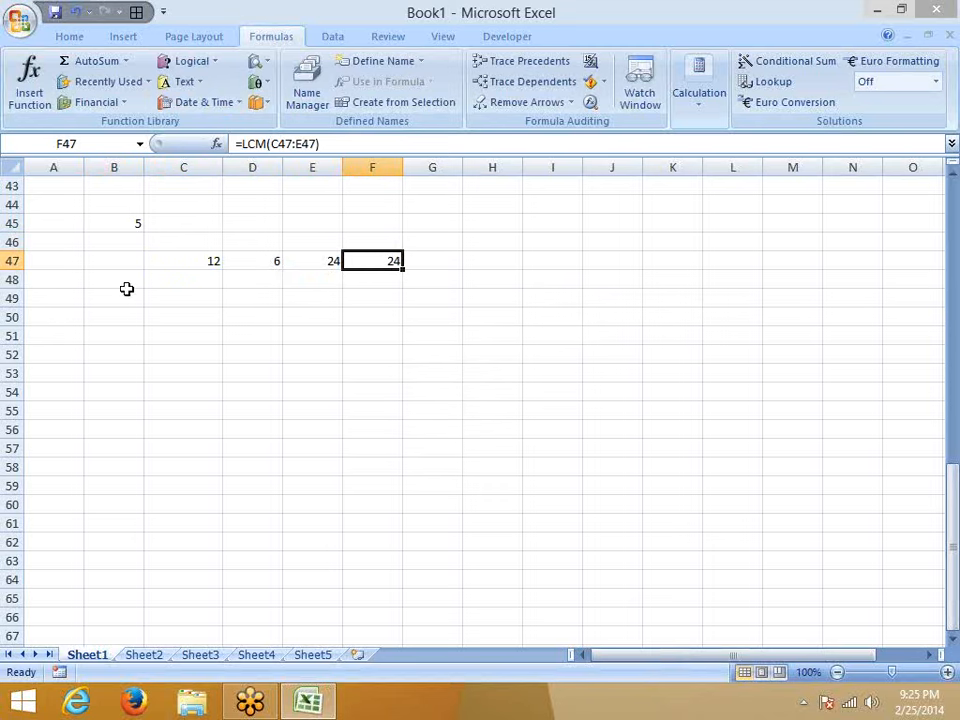
left_click(155, 296)
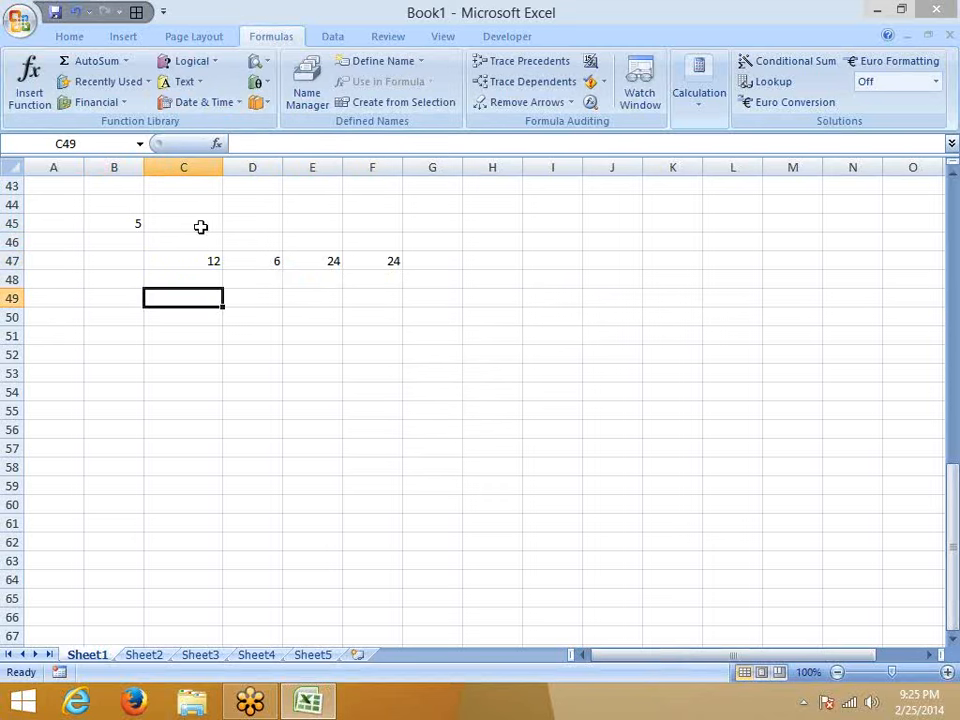
left_click(258, 61)
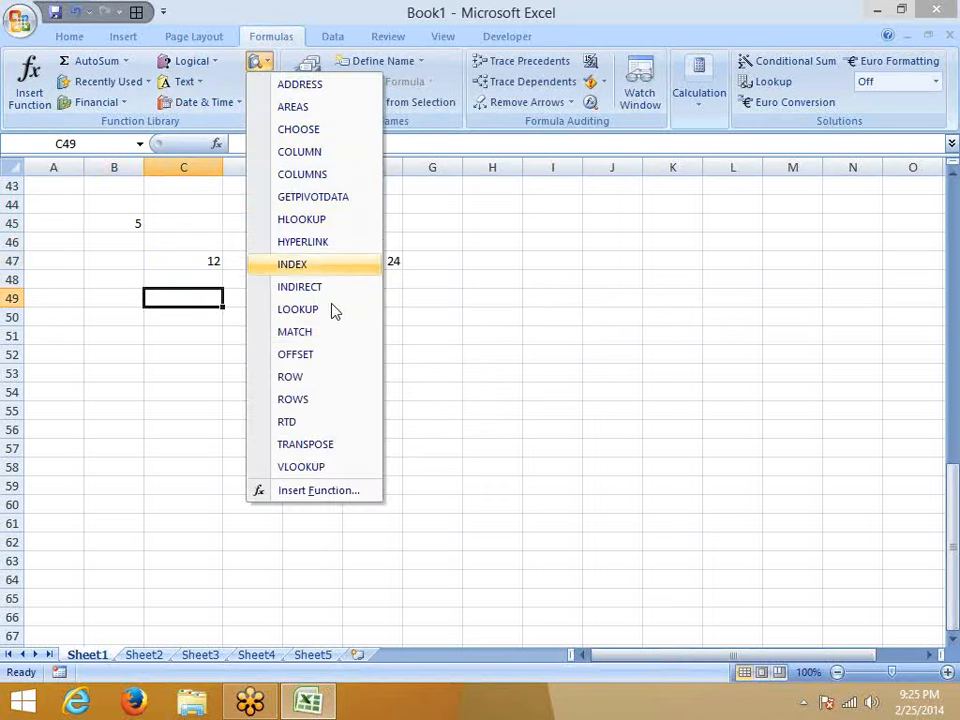
left_click(148, 331)
left_click(260, 83)
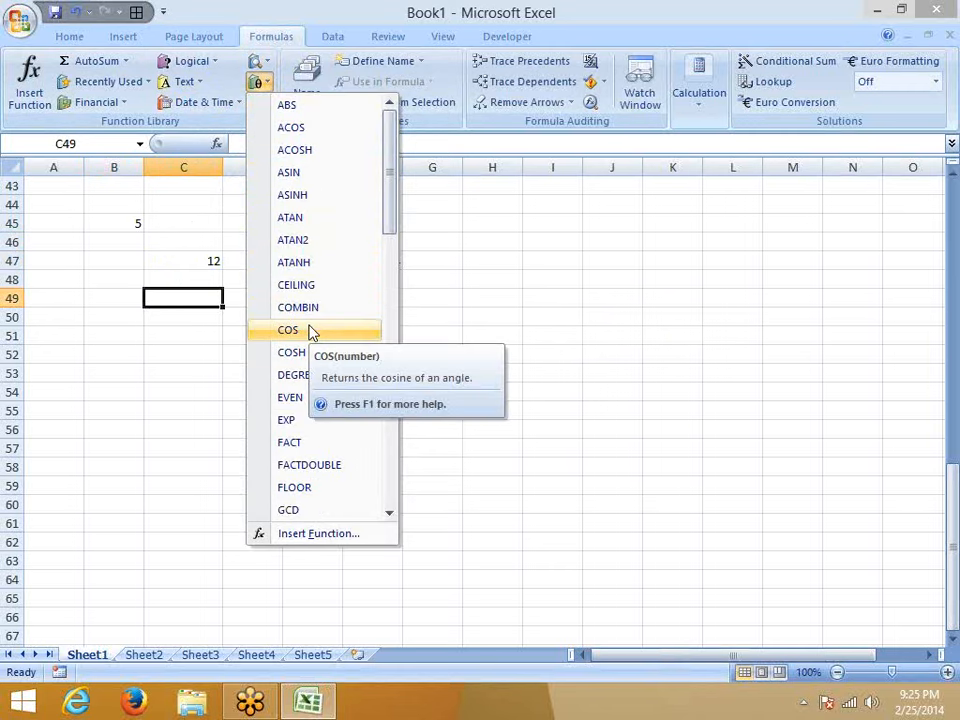
scroll(341, 399, "down", 1)
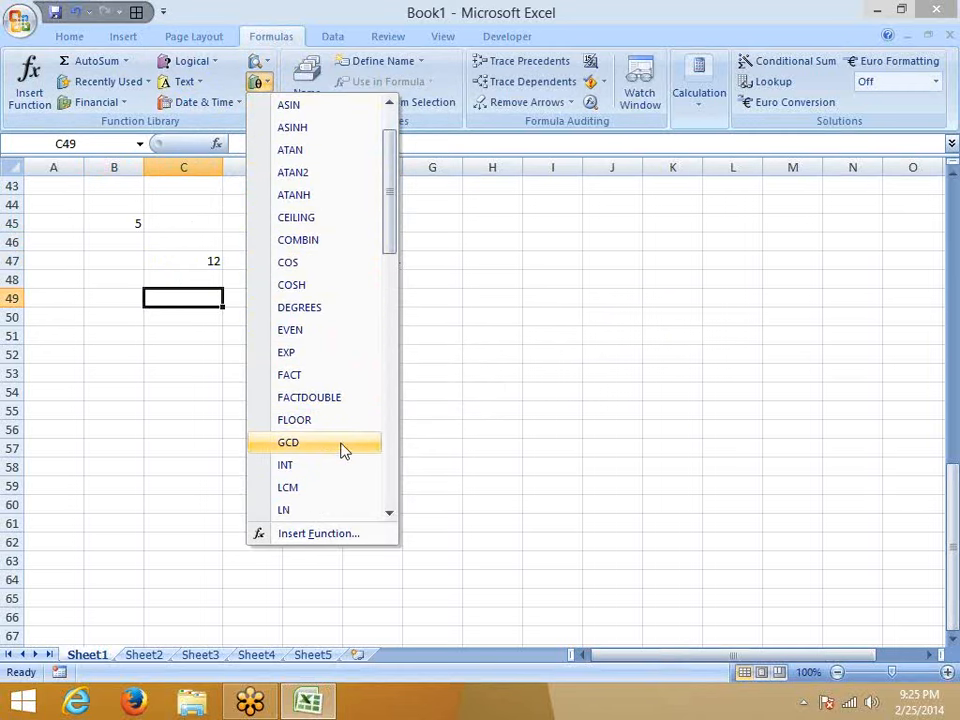
scroll(341, 452, "down", 1)
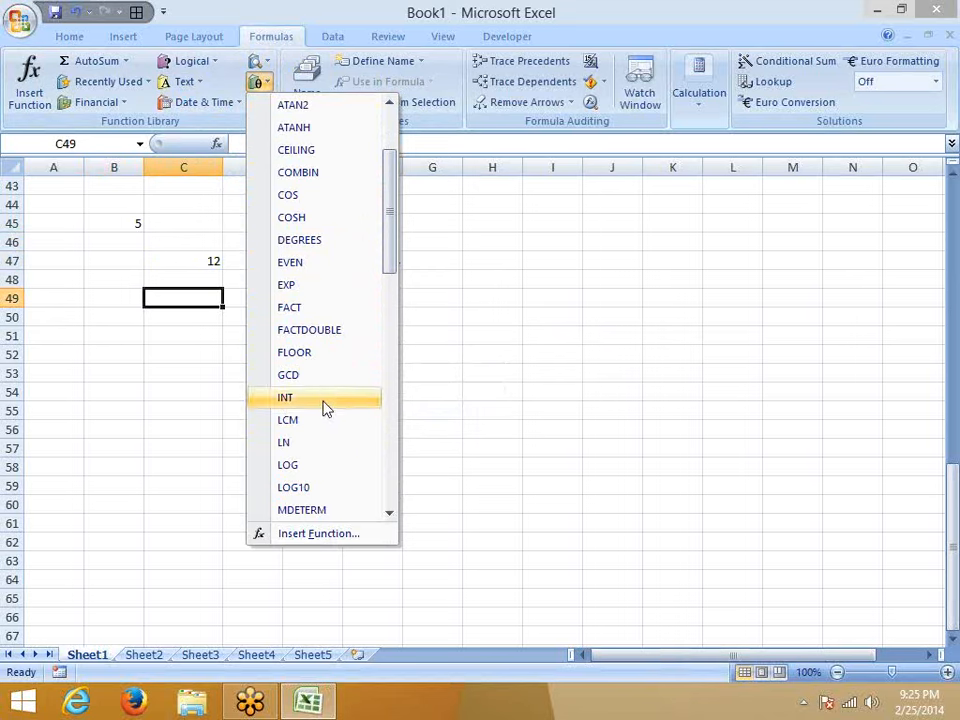
Enter the decimal number 256.36 in cell B50
left_click(86, 320)
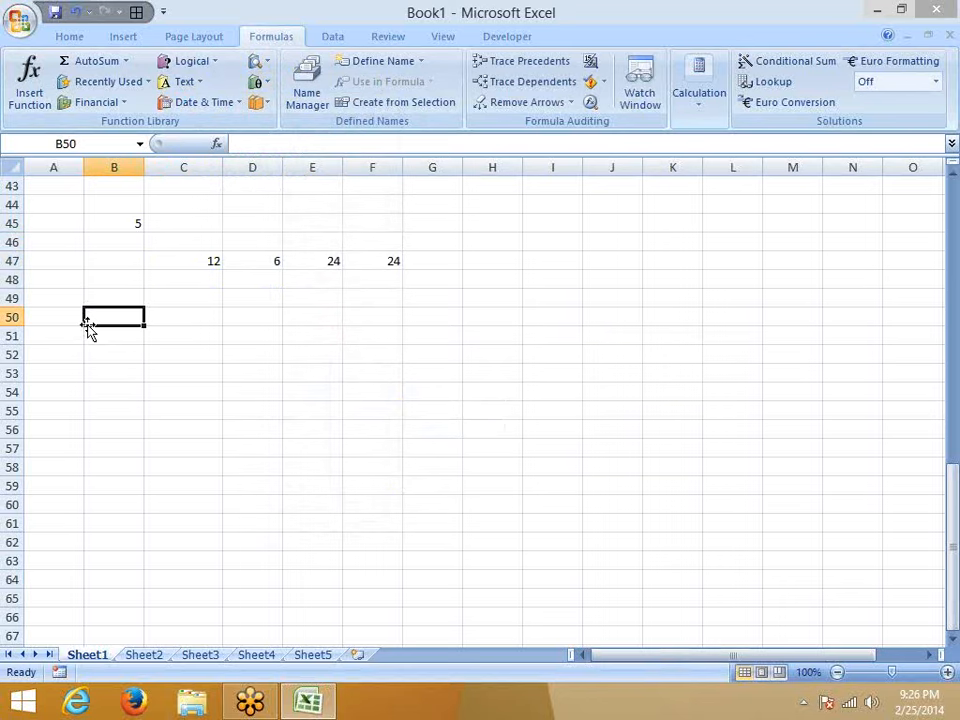
type("256.36")
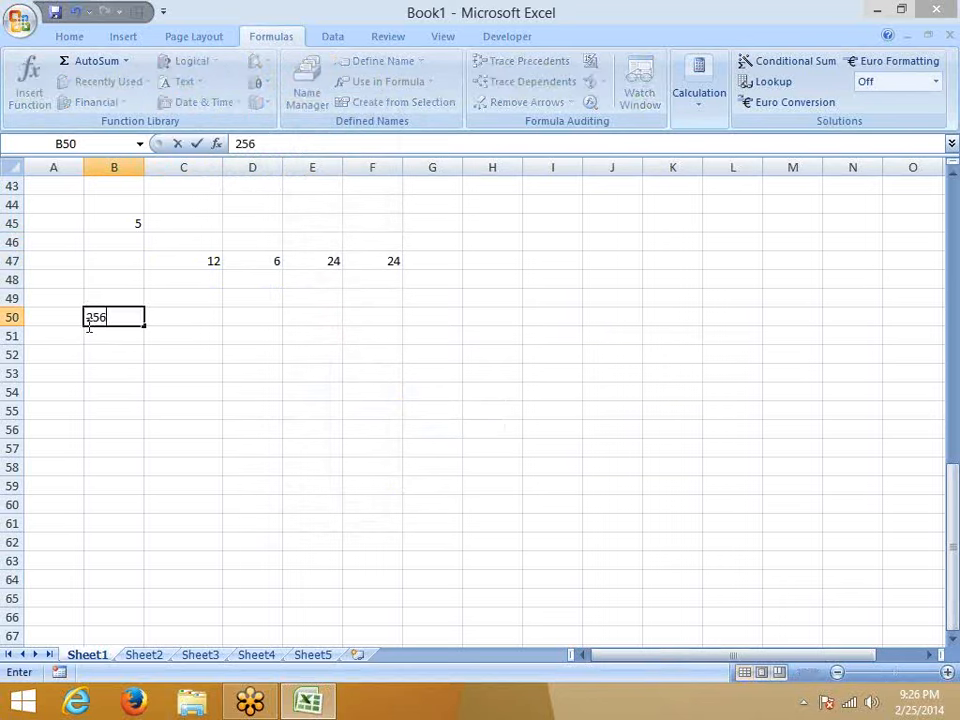
key("Return")
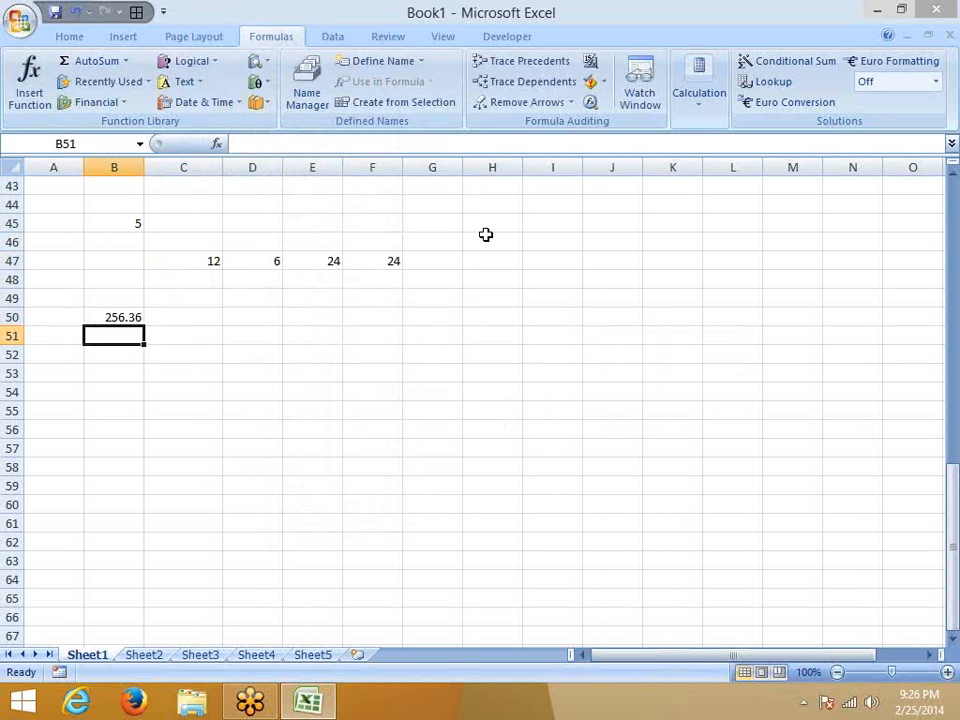
Round the number in B50 down to an integer with an INT formula in cell C50, and reselect the formula
key("Up")
key("Right")
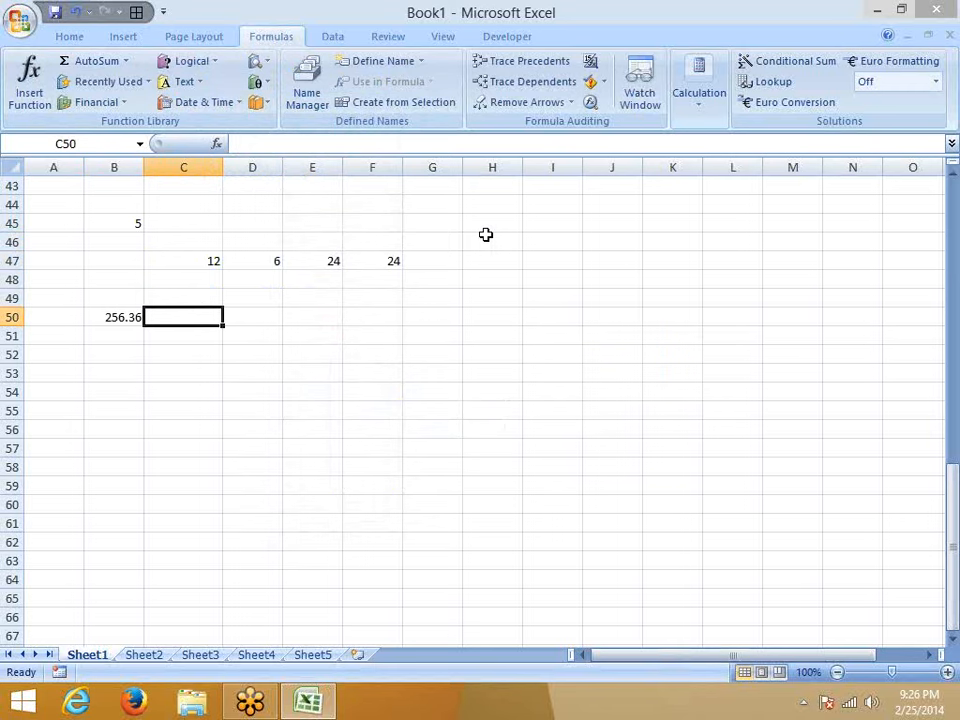
type("=i")
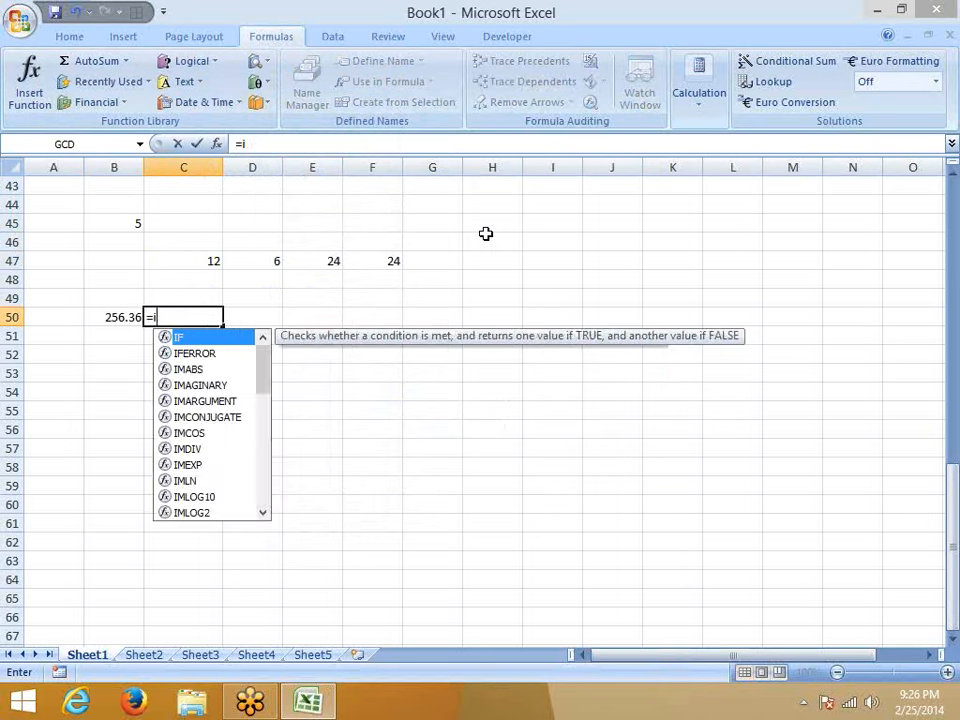
type("nt")
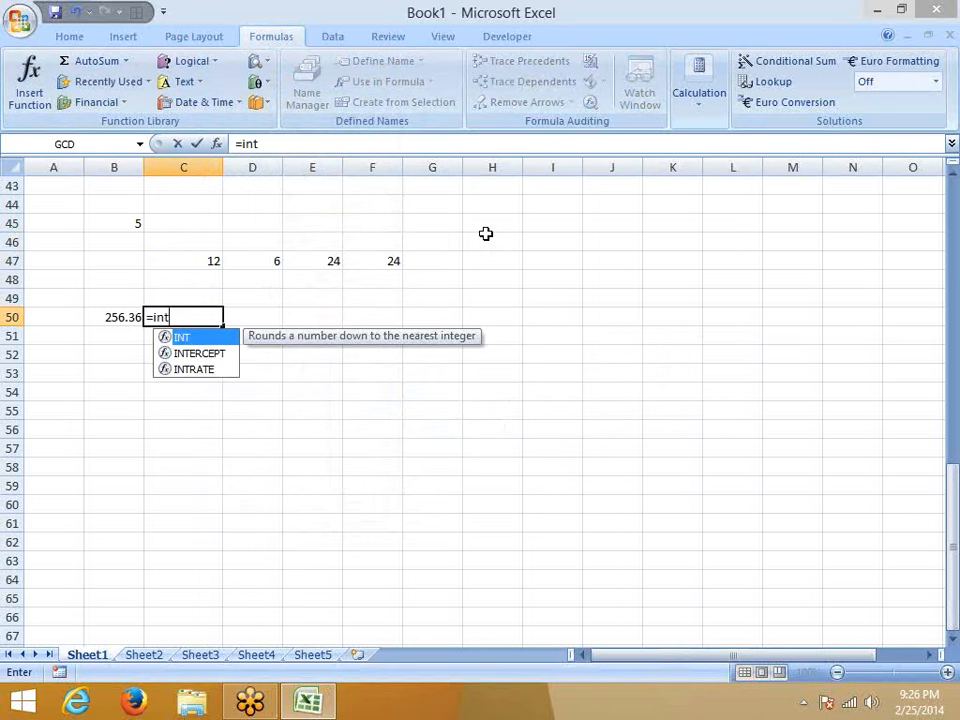
key("Tab")
key("Left")
key("Return")
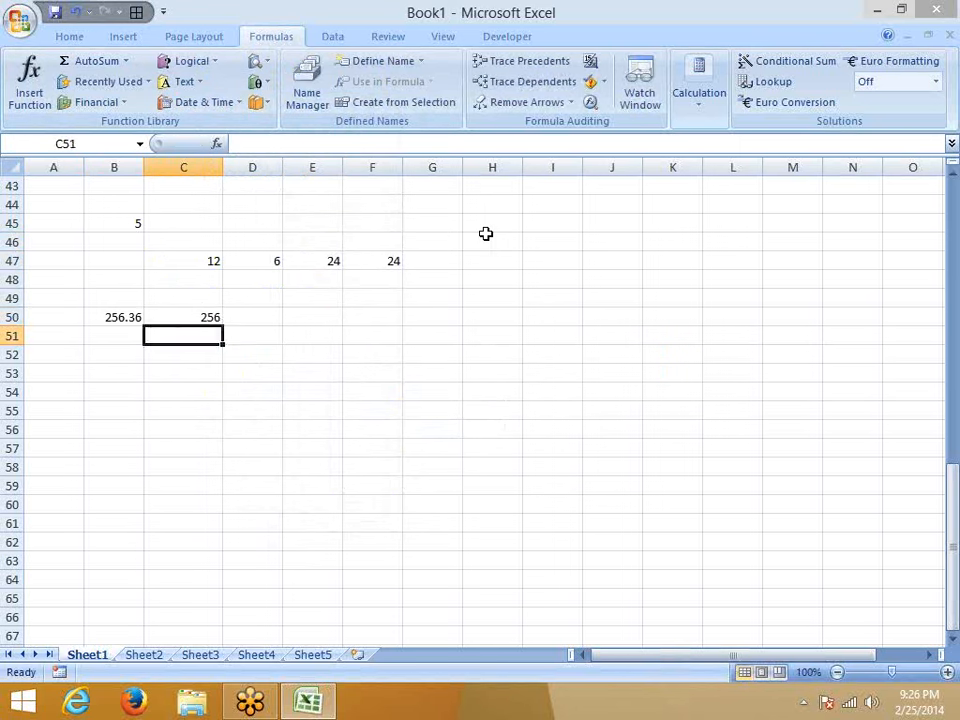
key("Up")
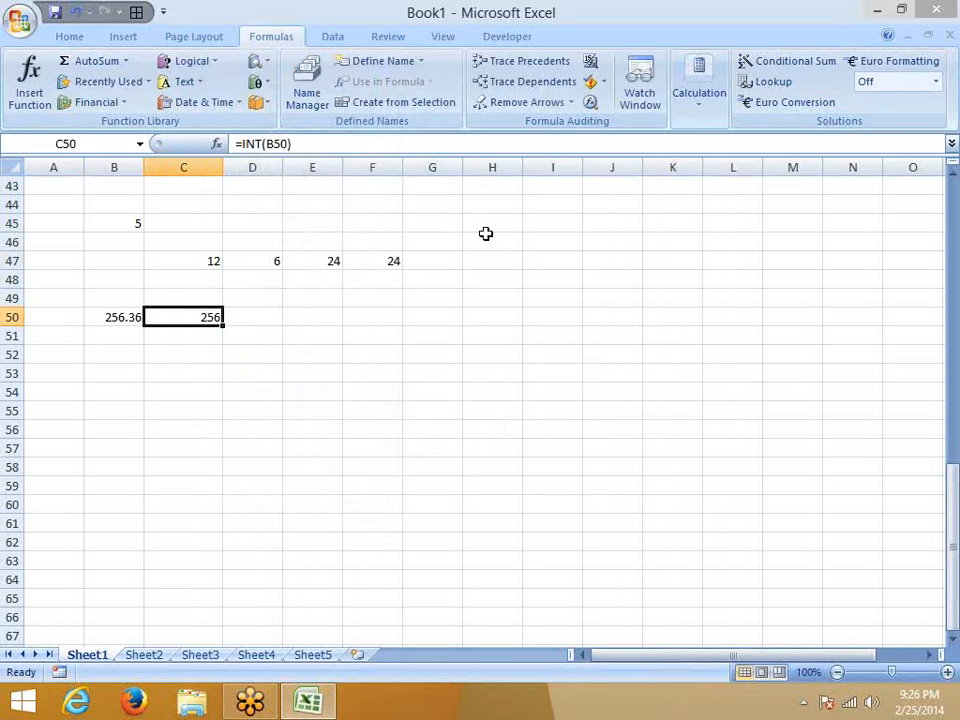
Copy the decimal number from cell B50 into cell B52 and clear the copy selection
key("Left")
key("ctrl+c")
key("ctrl+Down")
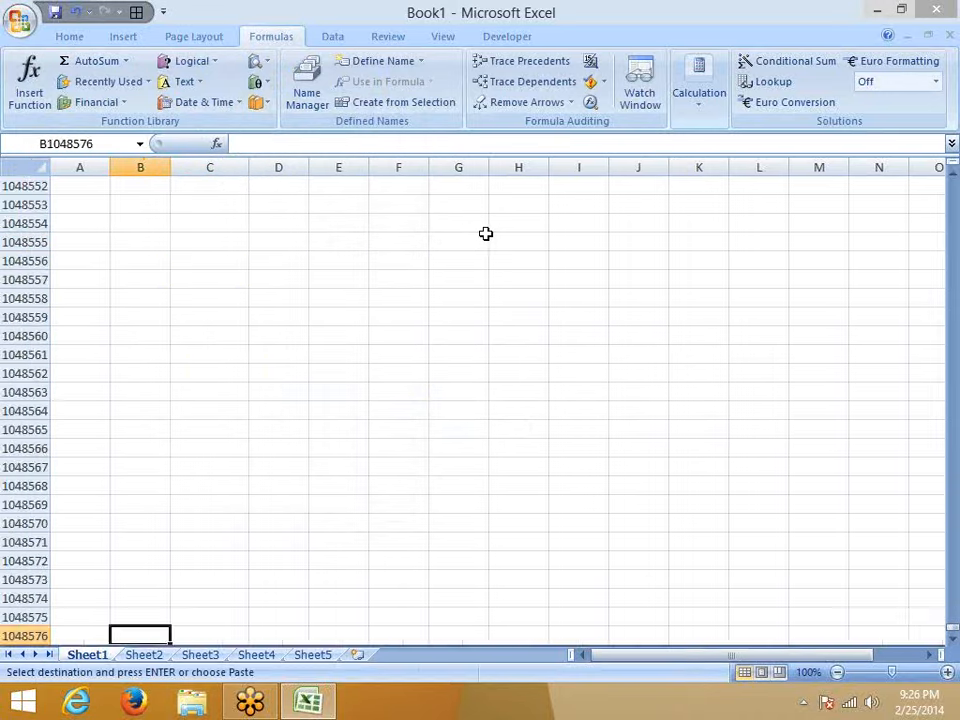
key("ctrl+Up")
key("Down")
key("Down")
key("ctrl+v")
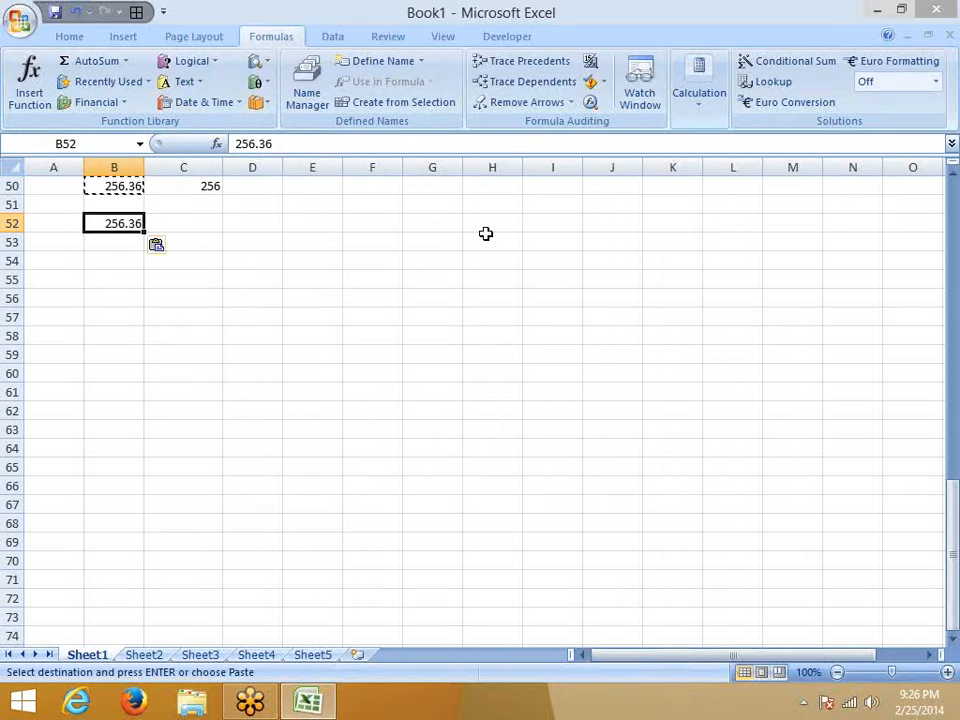
key("Escape")
key("Up")
key("Up")
key("Up")
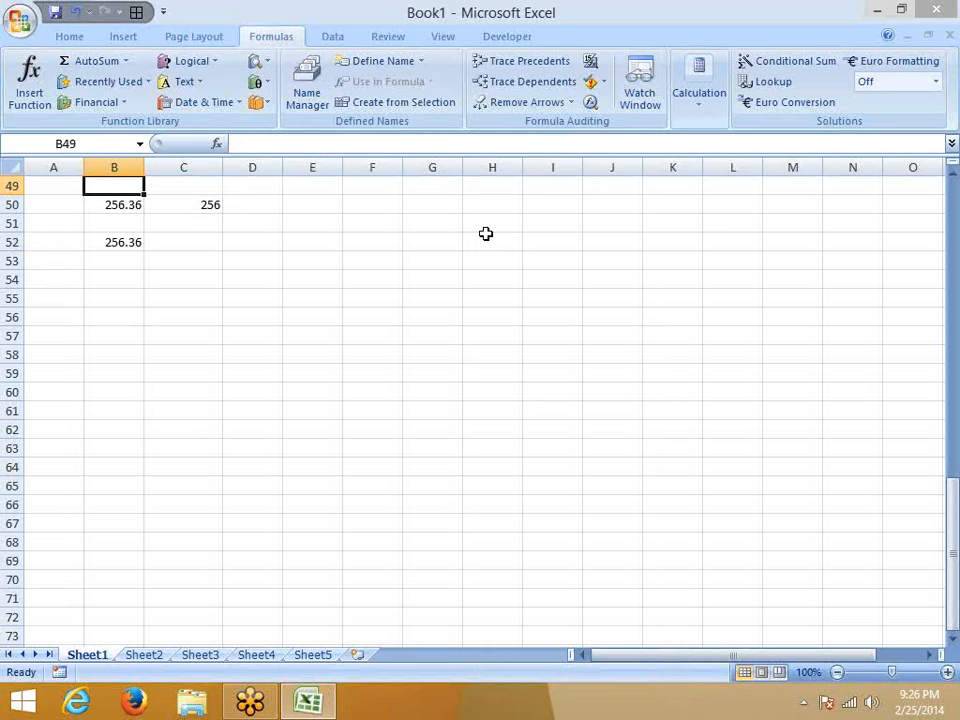
Enter a ROUND formula in cell C52 that rounds B52 to 0 digits
key("Down")
key("Down")
key("Down")
key("Right")
type("=rou")
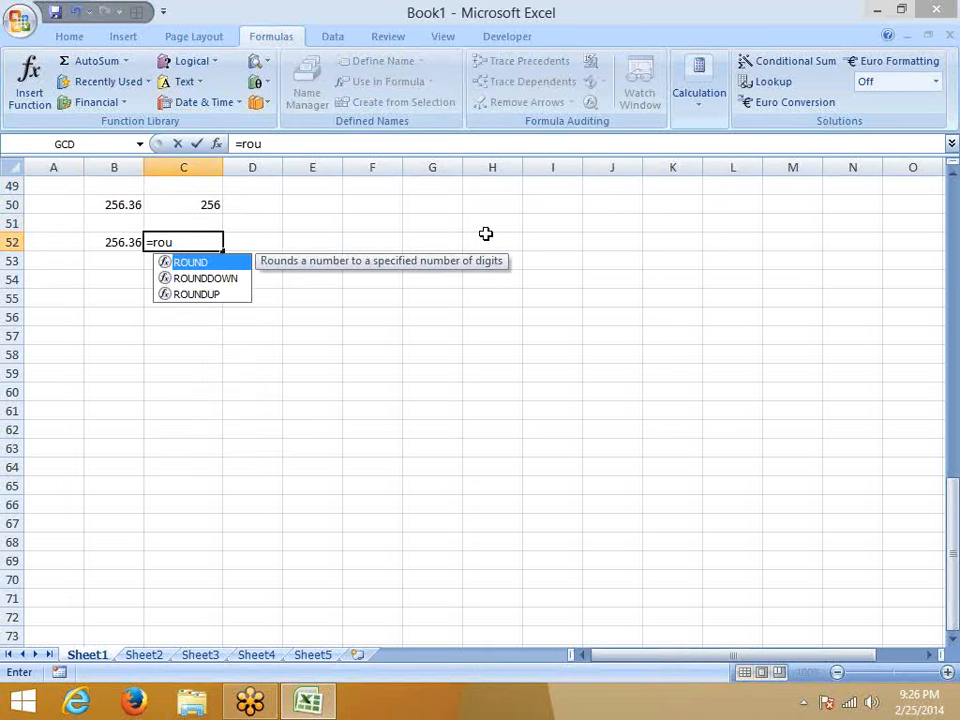
key("Tab")
key("Left")
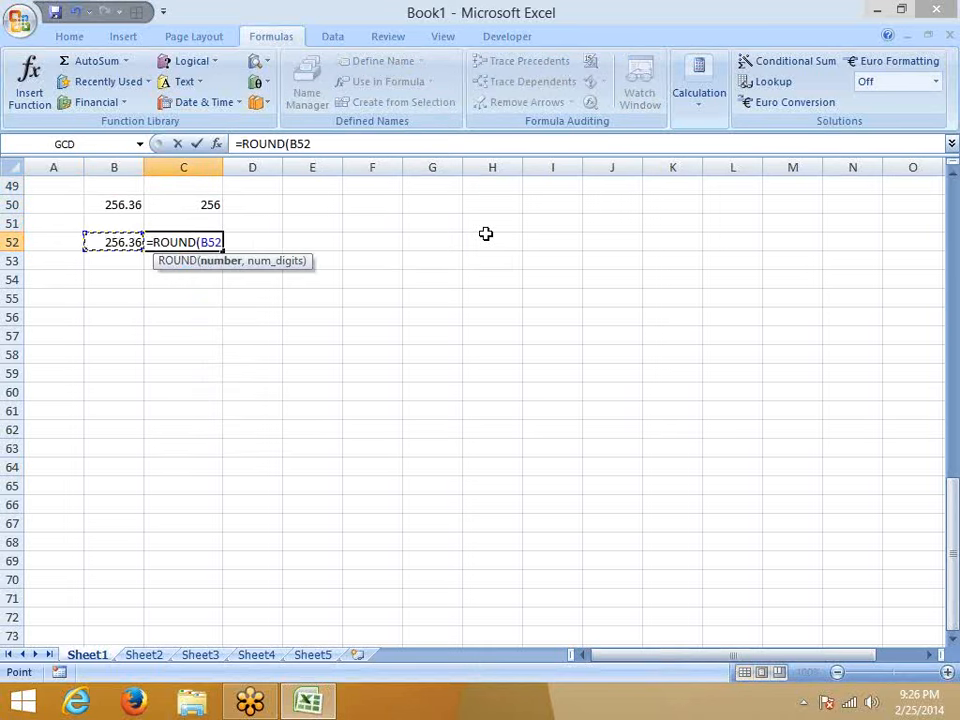
type(",0")
key("Return")
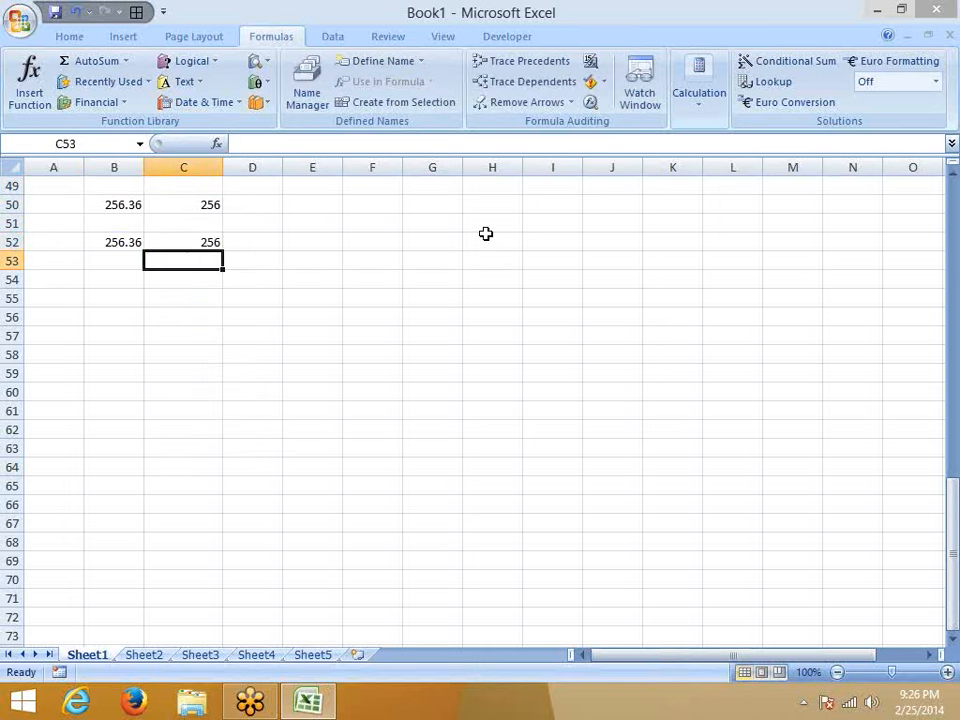
key("Up")
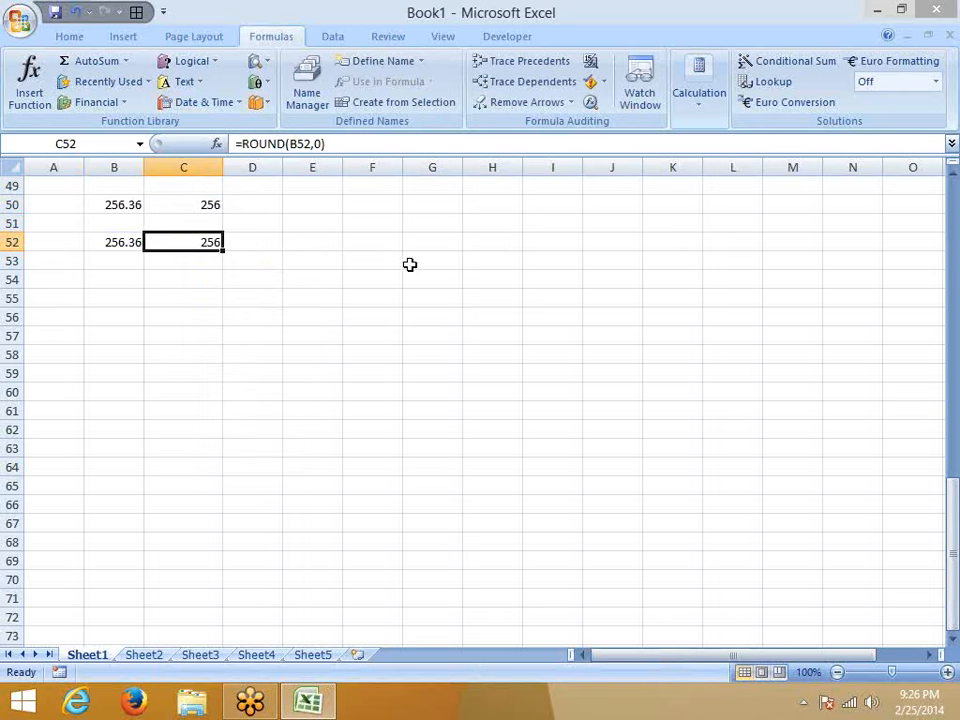
double_click(318, 144)
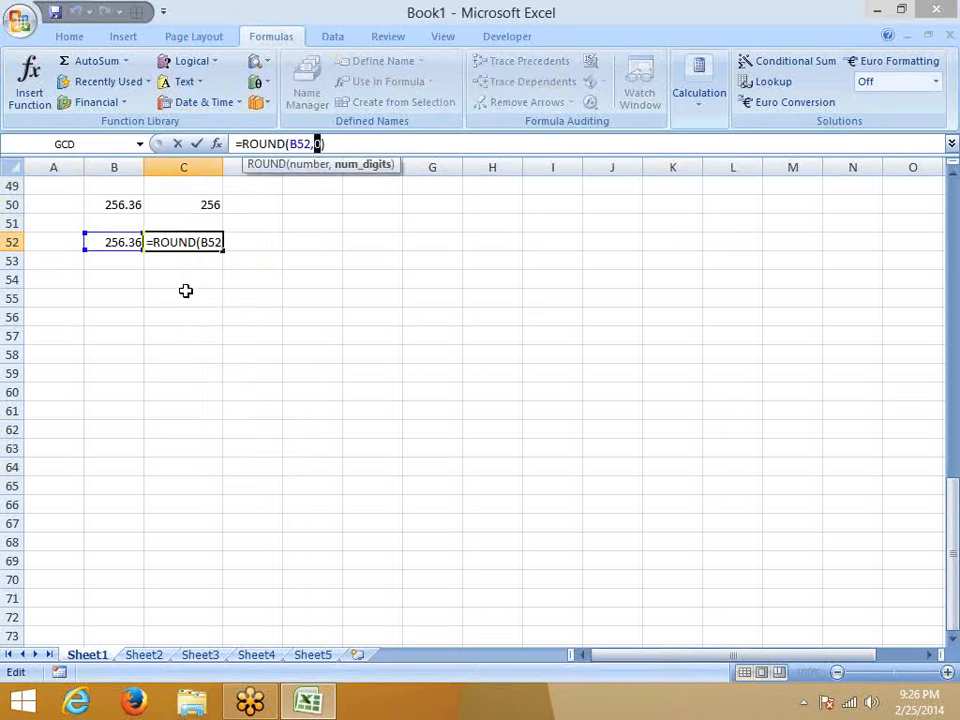
key("Escape")
Extend the decimal number in cell B52 to 256.363464
left_click(124, 246)
left_click(281, 144)
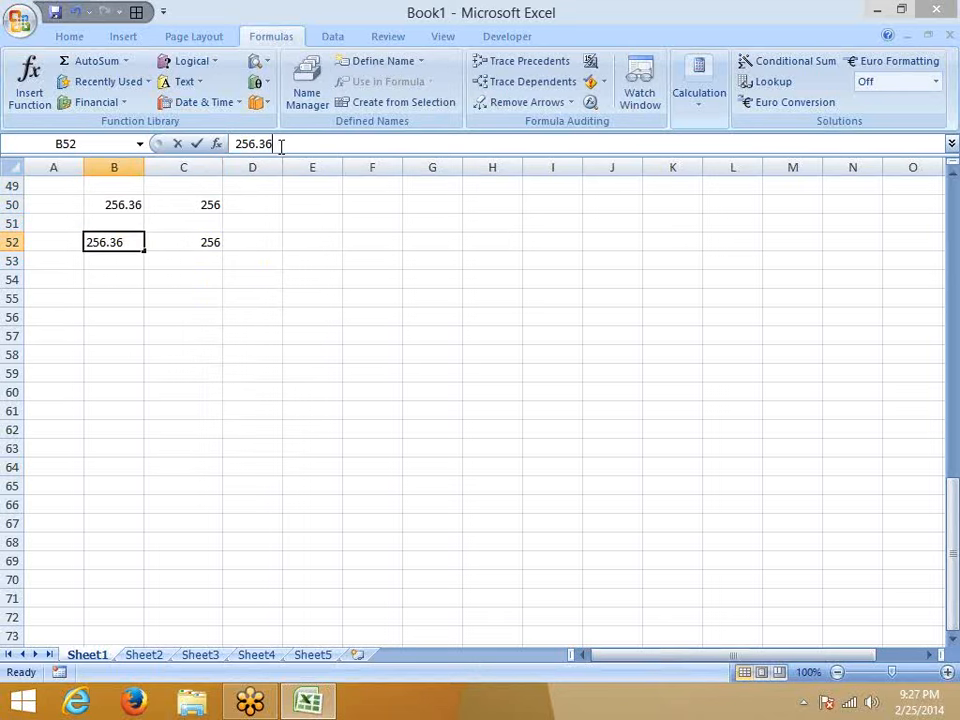
type("35")
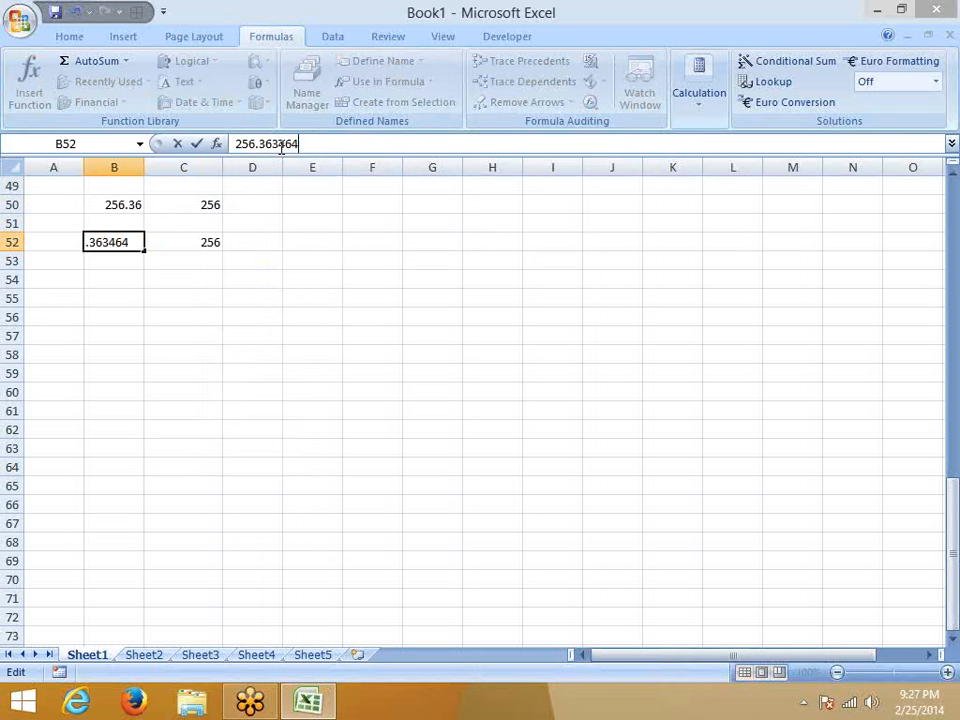
key("Return")
Set the number of digits in the ROUND formula in cell C52 to 2 and reselect the formula
left_click(174, 243)
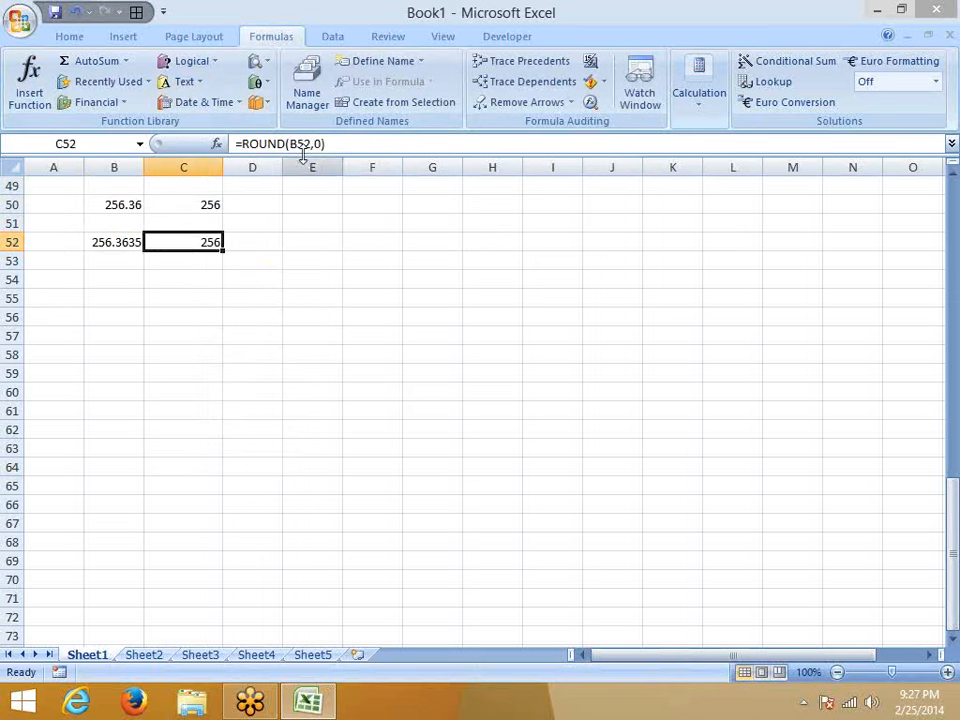
left_click(318, 144)
double_click(318, 144)
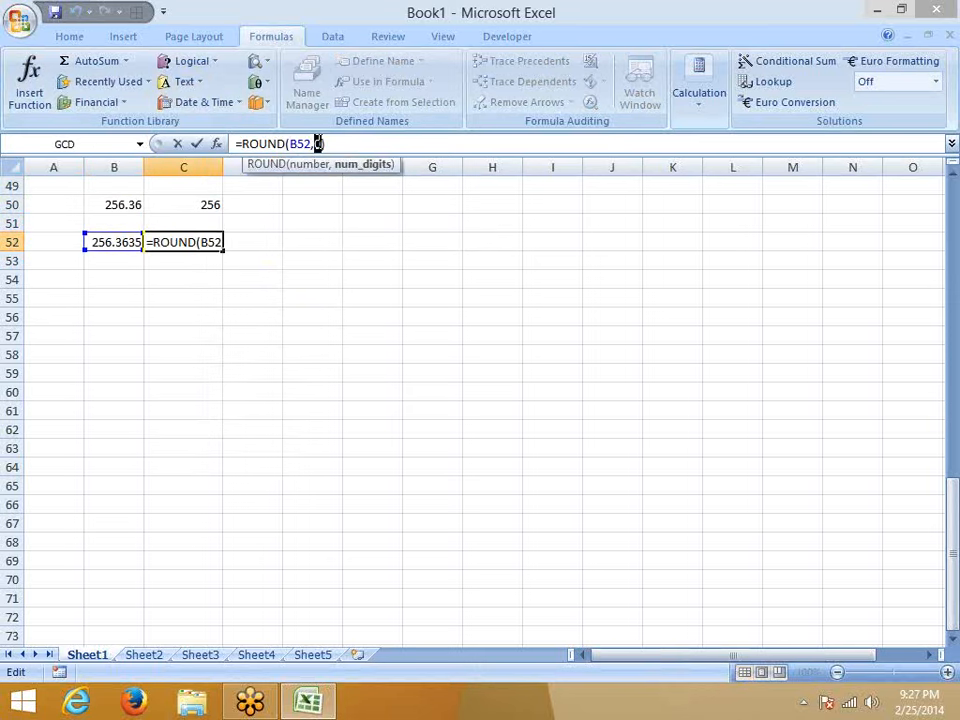
type("2")
key("Return")
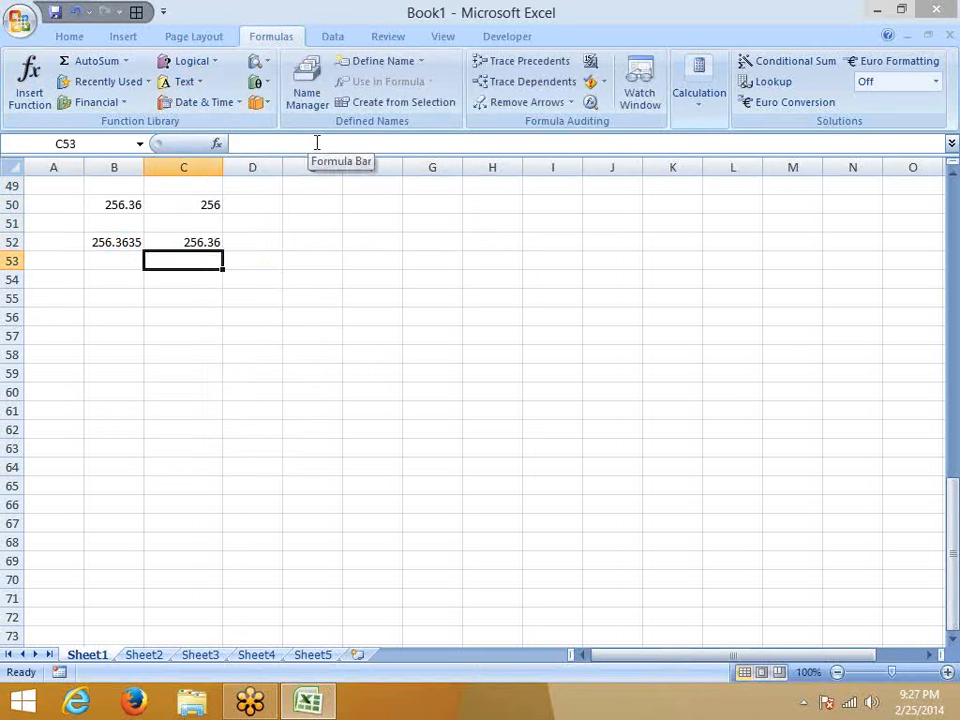
key("Up")
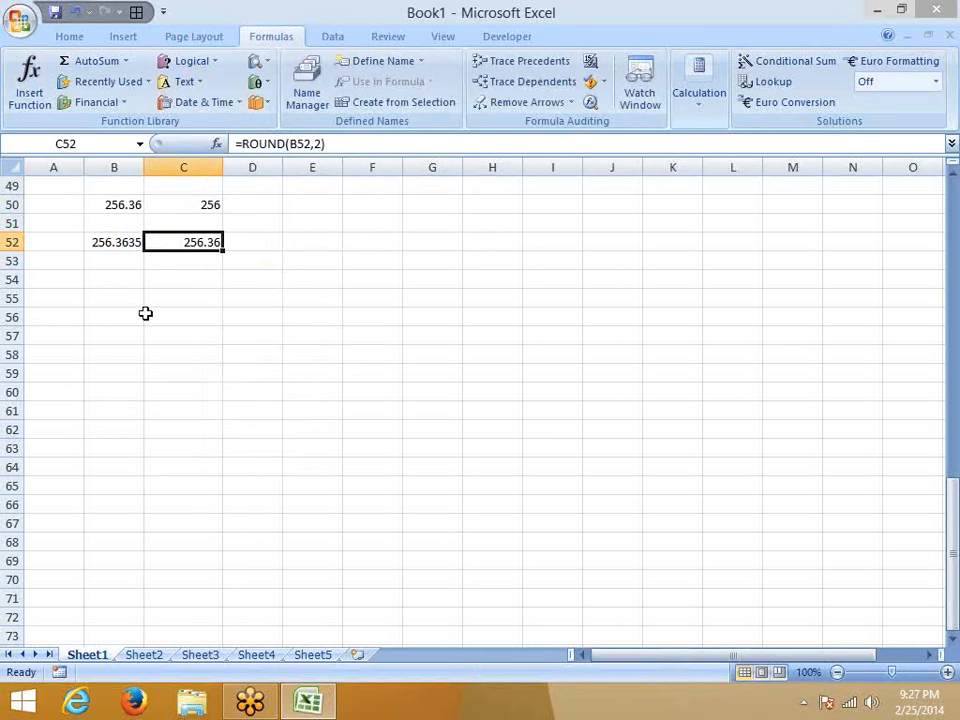
Change the third decimal of the number in B52 to 7, making it 256.367464, and select the ROUND formula beside it
left_click(128, 246)
left_click(276, 144)
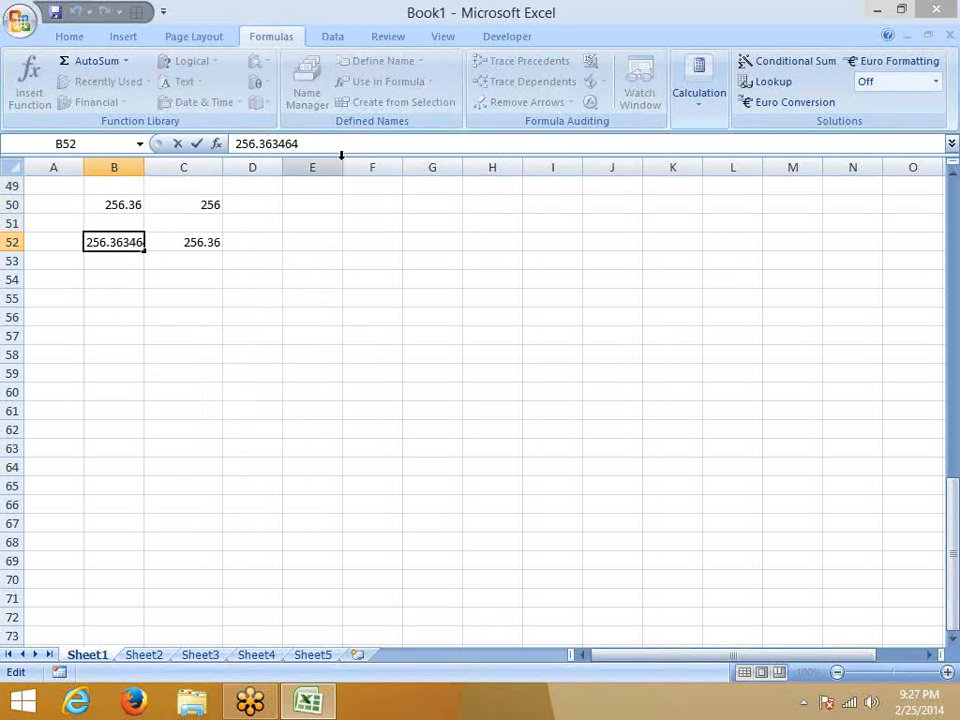
key("Delete")
type("7")
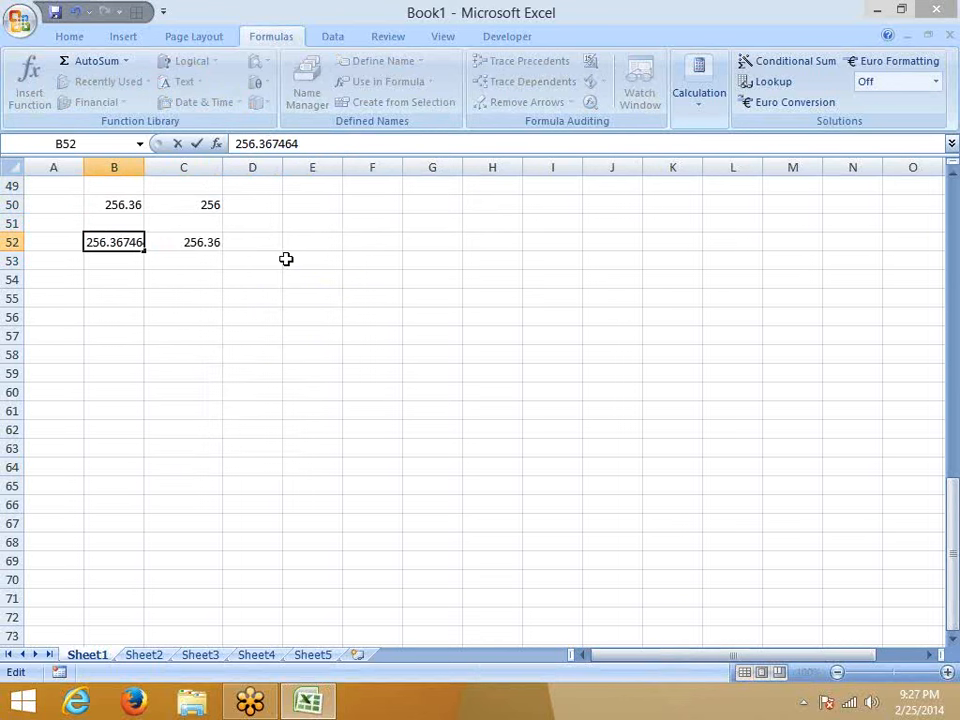
key("Return")
key("Up")
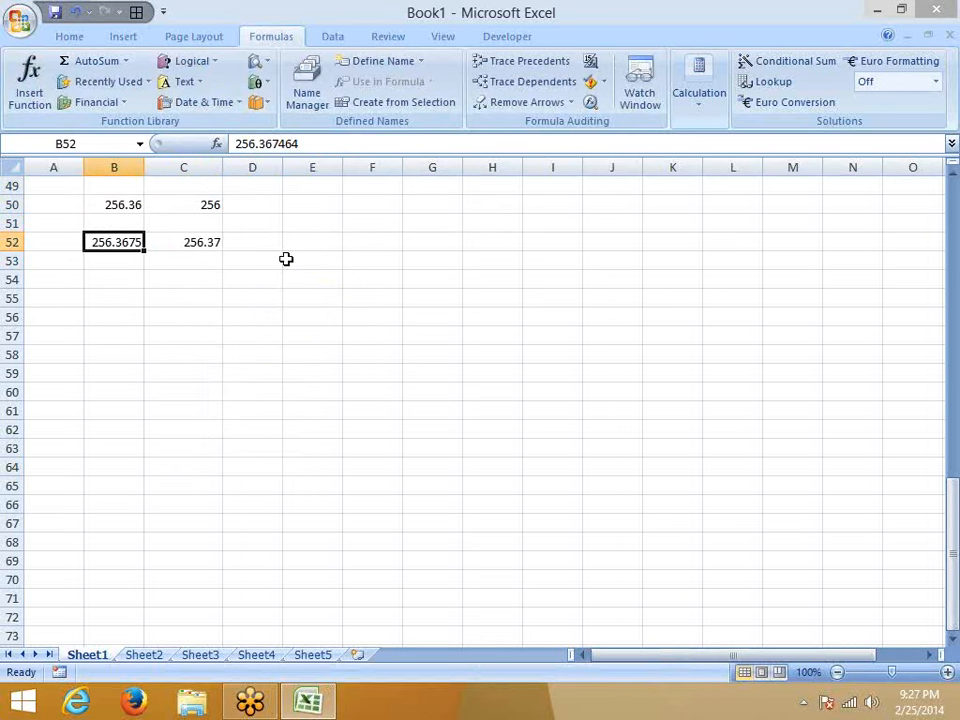
key("Down")
key("Up")
key("Right")
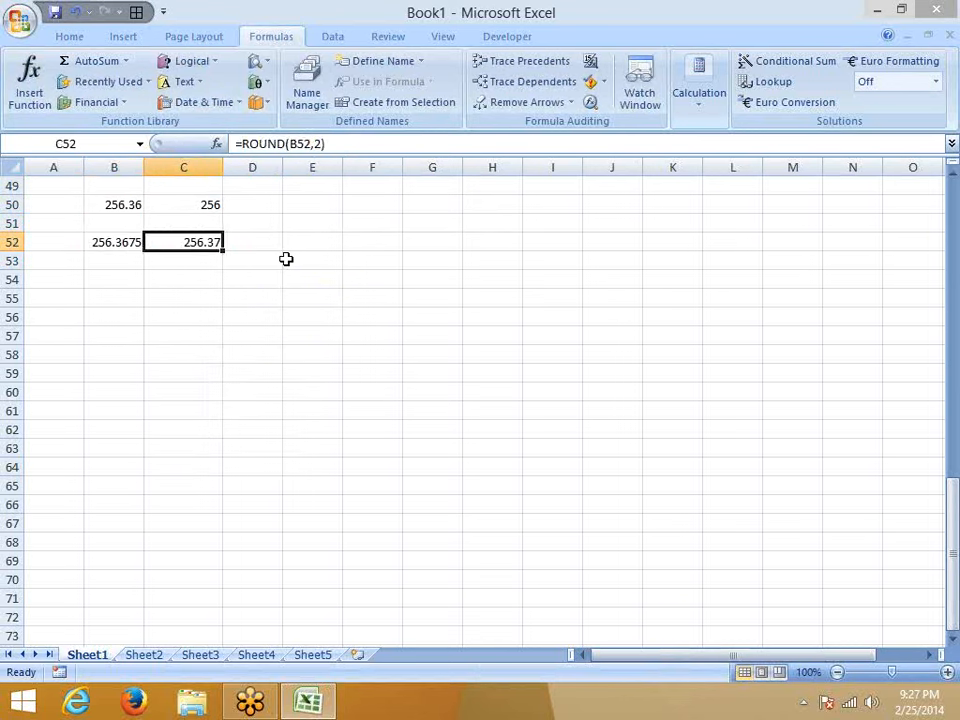
Set the number of digits in the ROUND formula in cell C52 to 0
double_click(317, 144)
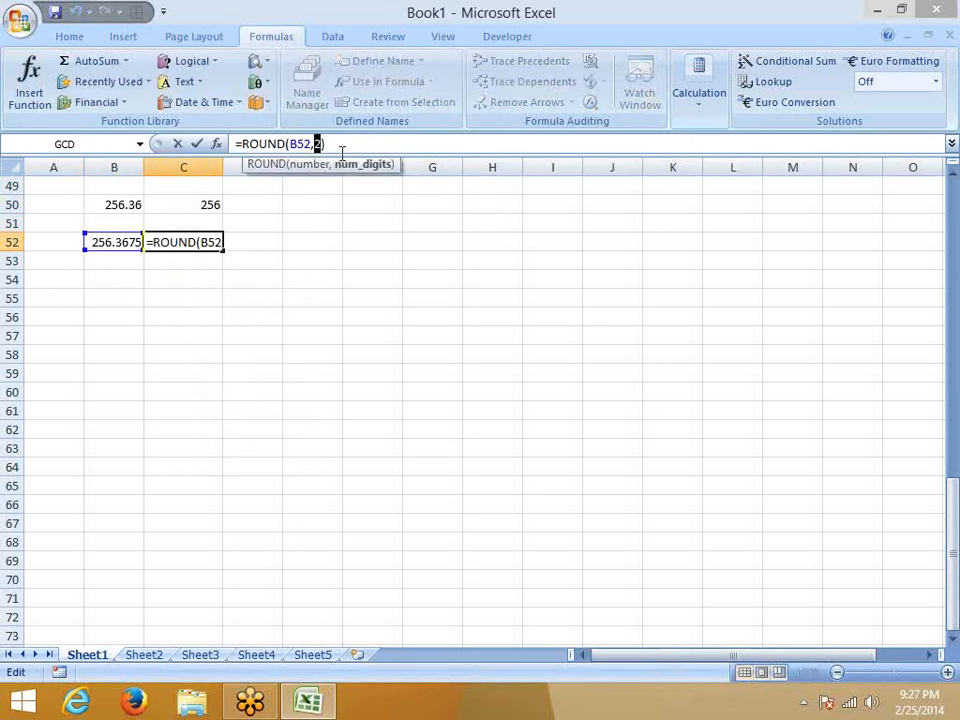
type("0")
key("Return")
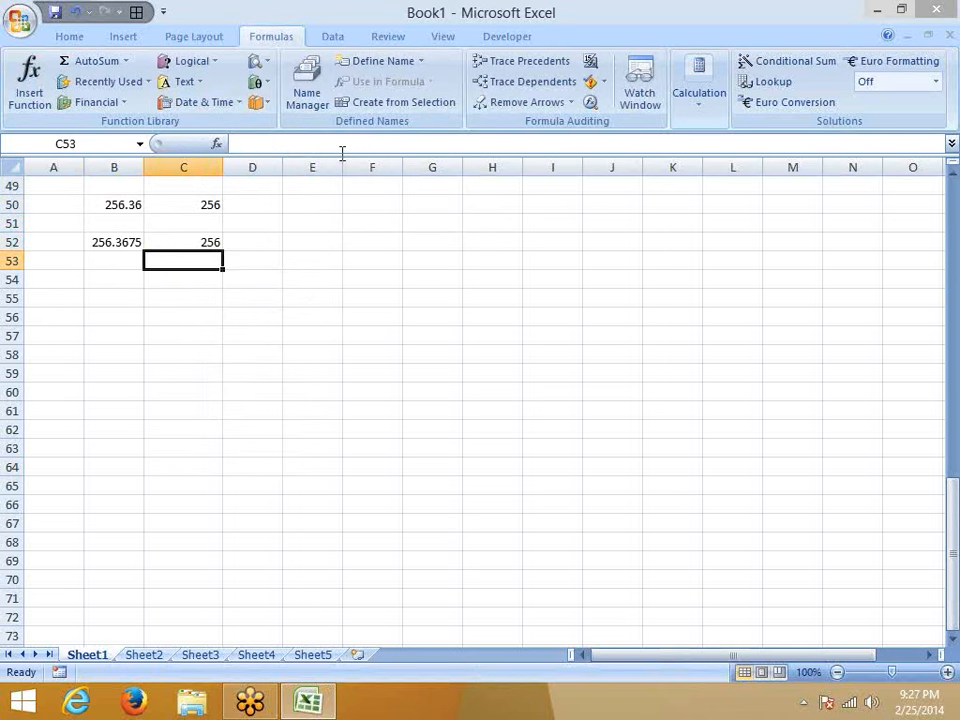
Change the first decimal of the number in B52 to 5, making it 256.567464, and select the ROUND formula in C52
key("Left")
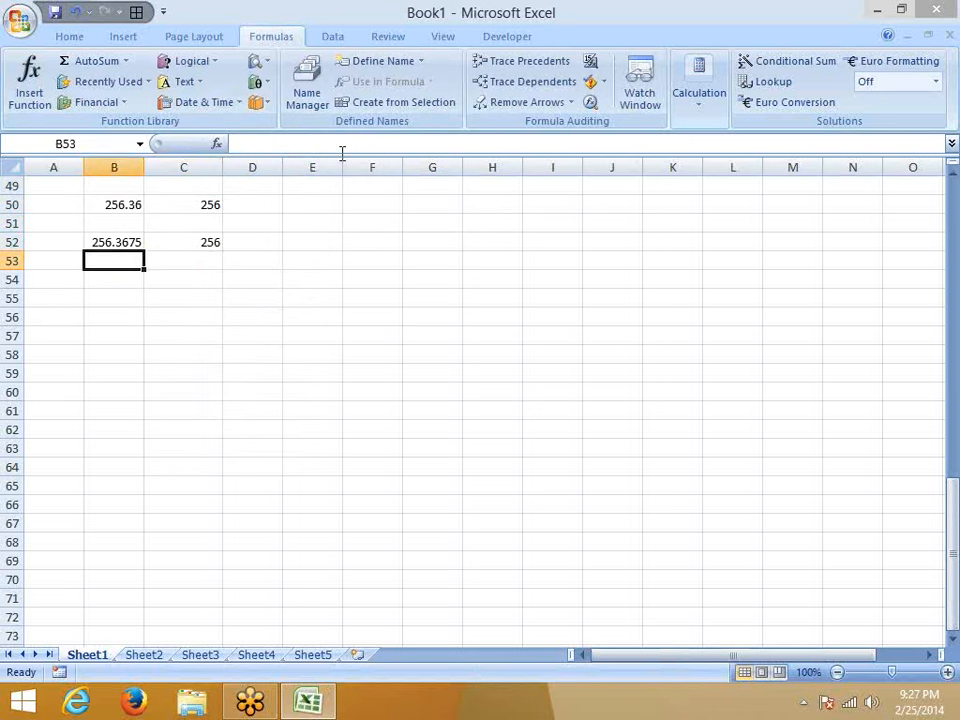
key("Up")
left_click(259, 144)
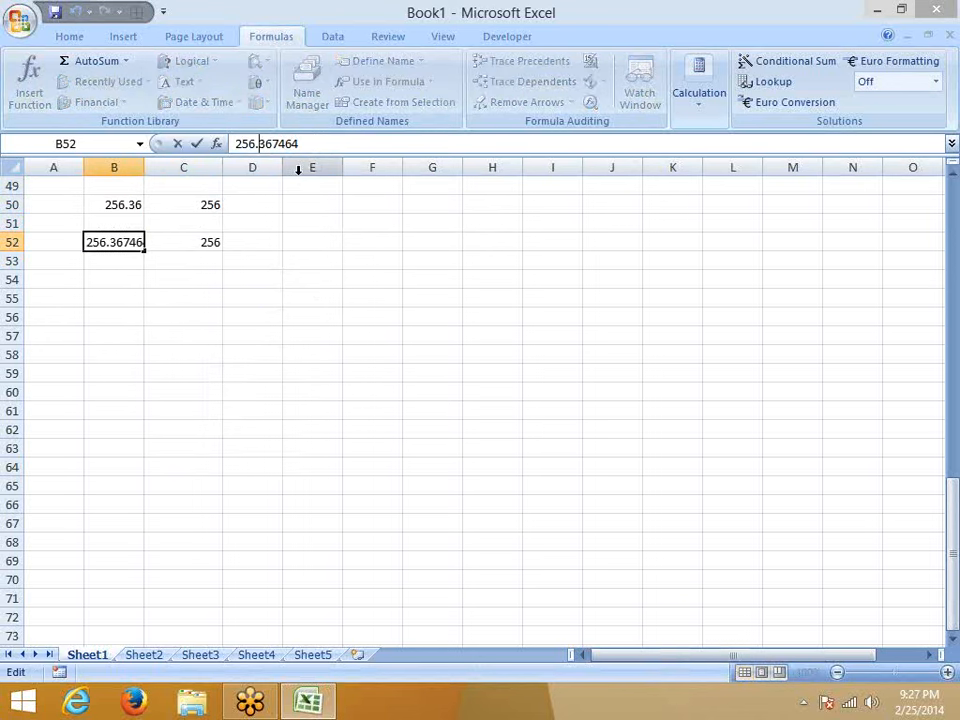
key("Delete")
type("5")
key("Return")
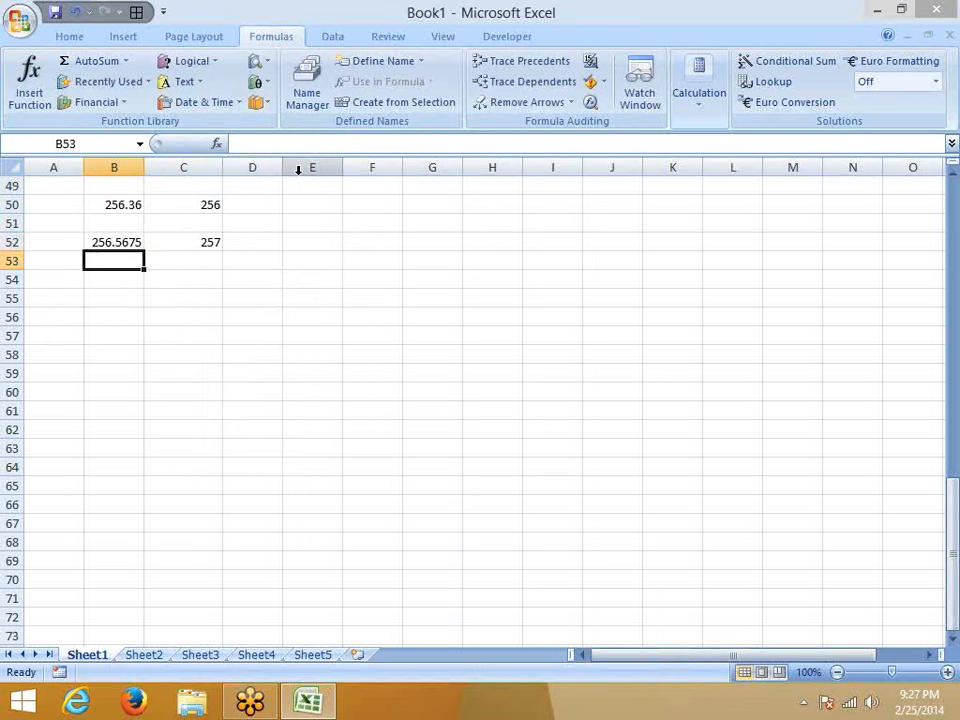
key("Up")
key("Right")
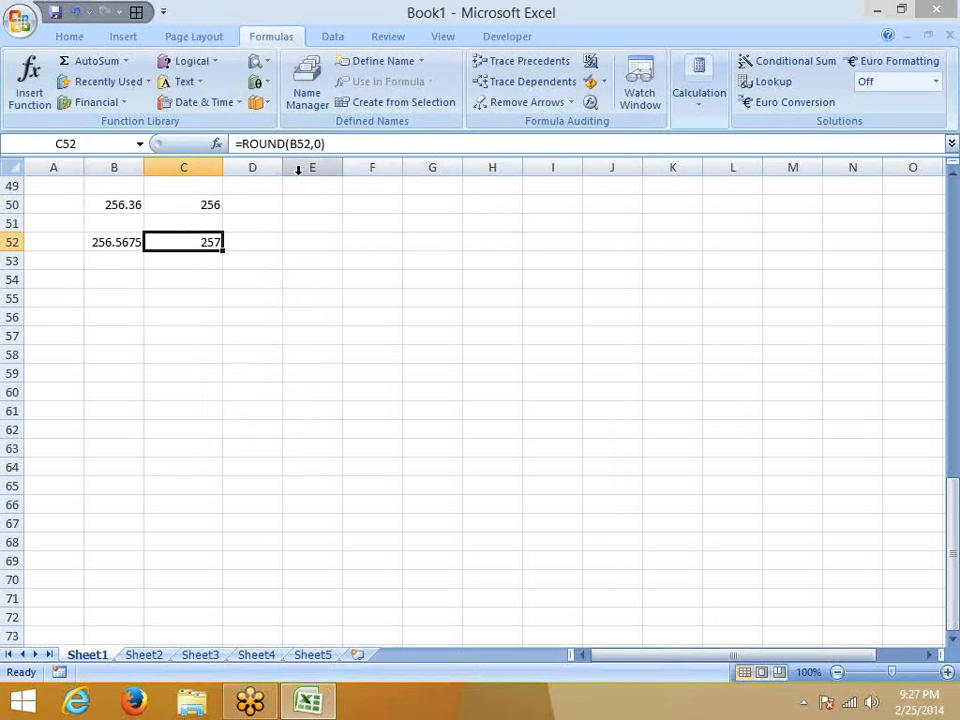
Fill the number from cell B52 down into cell B53
key("Down")
key("Left")
key("ctrl+d")
Enter a ROUNDUP formula in cell C53 that rounds B53 up to 0 digits, and reselect it
key("Right")
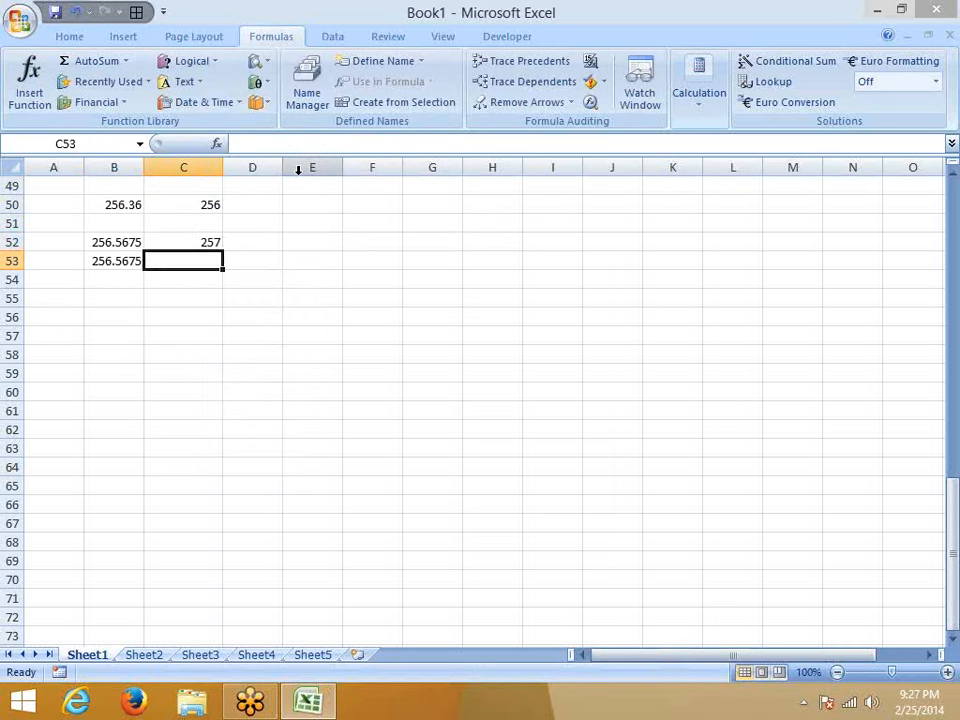
type("=rou")
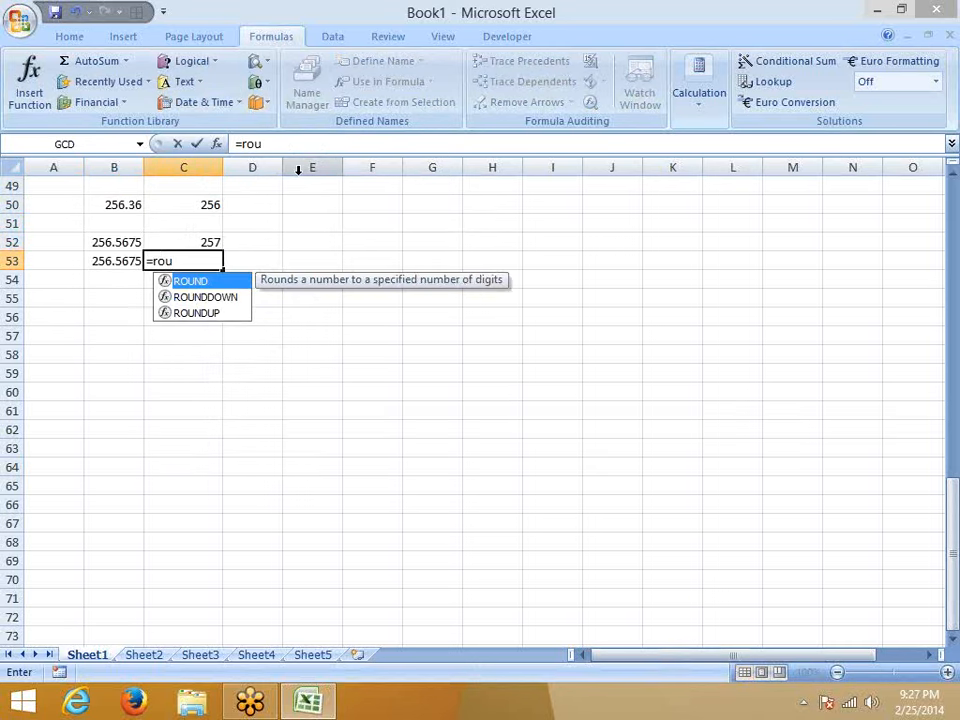
key("Down")
key("Down")
key("Tab")
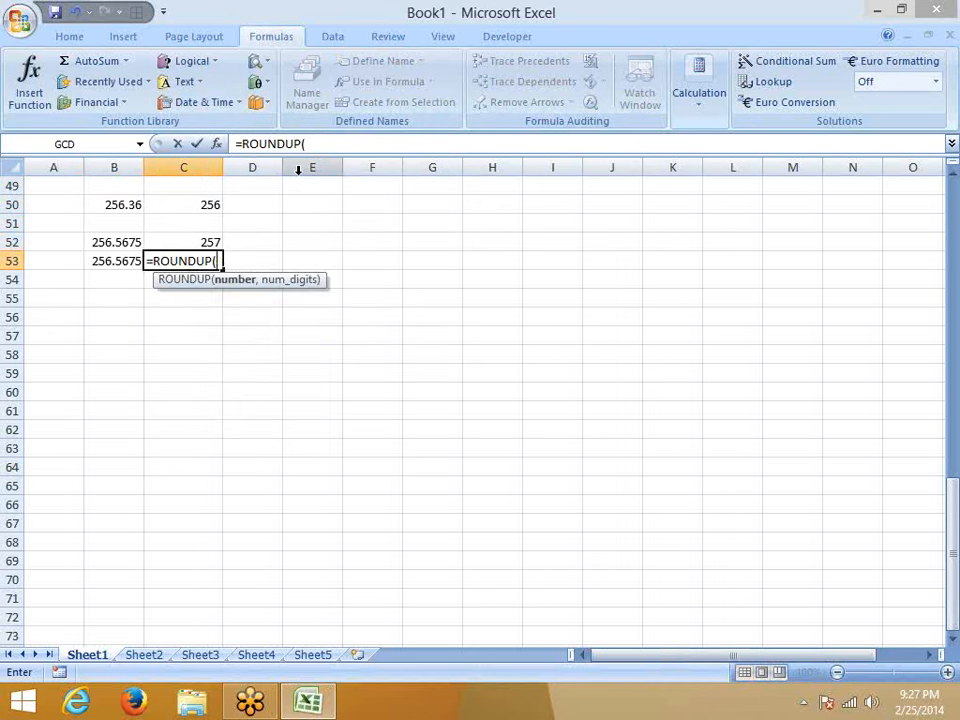
key("Left")
type(",0")
key("Return")
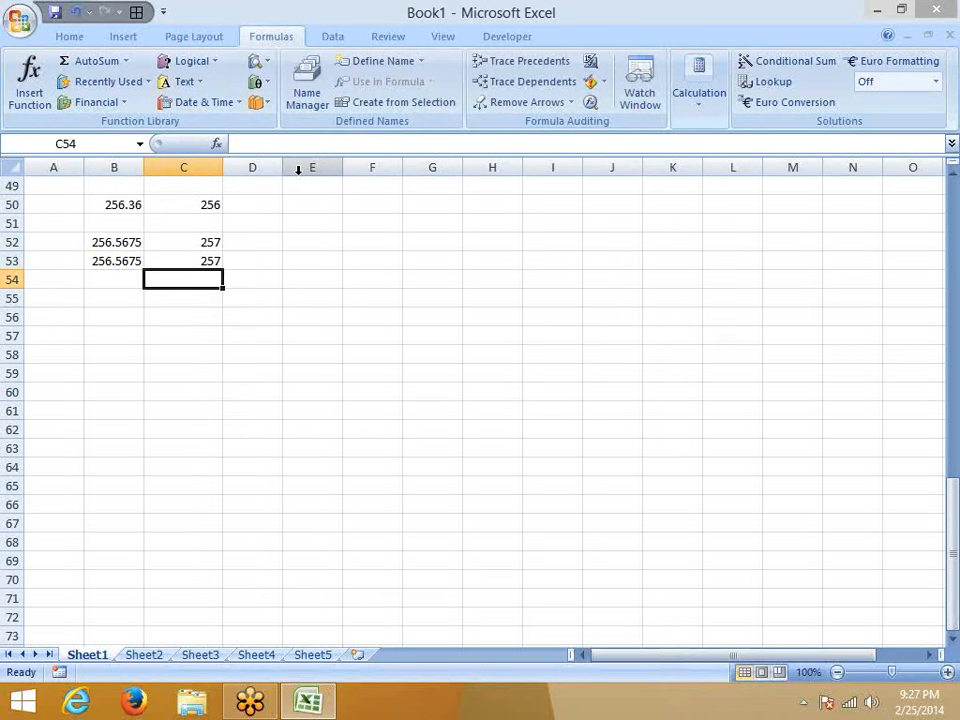
key("Up")
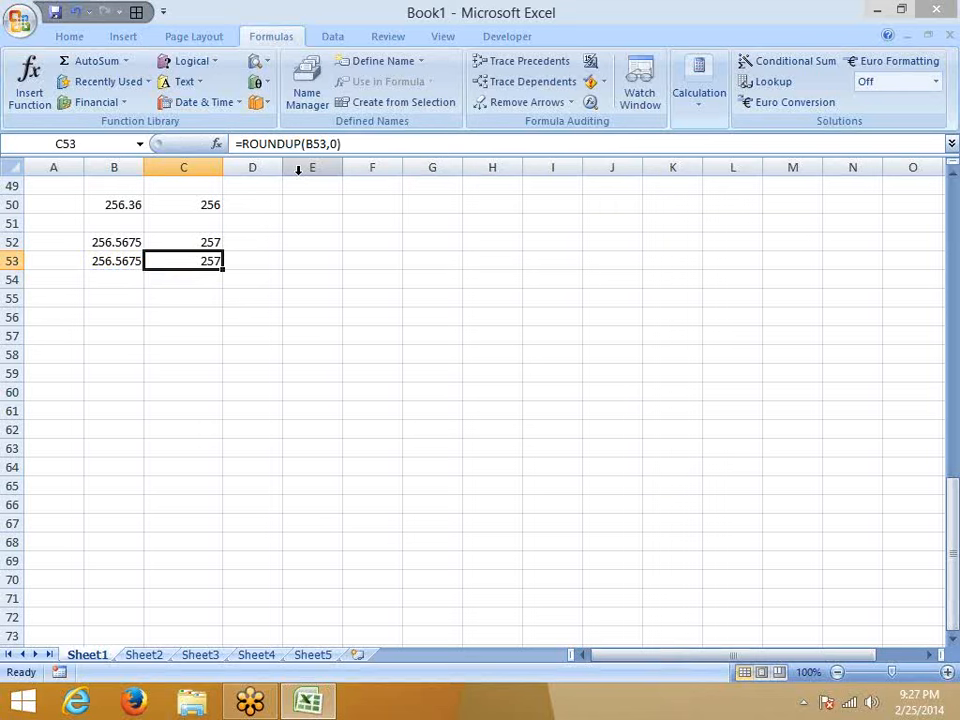
Replace the number in cell B53 with 12.36 and select the ROUNDUP formula in C53
key("Left")
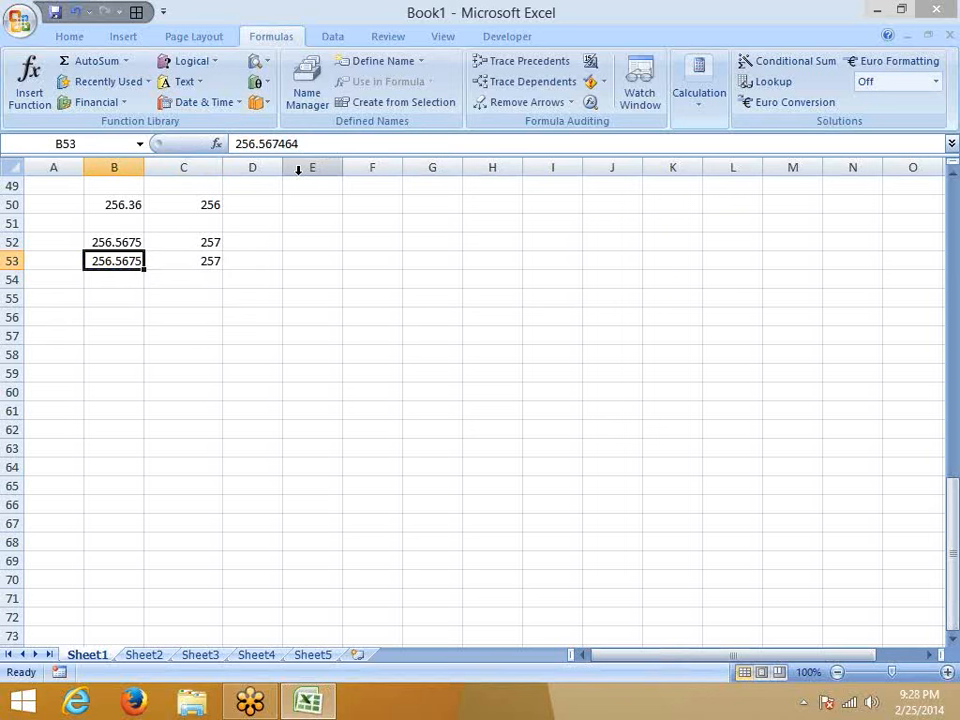
type("12.36")
key("Return")
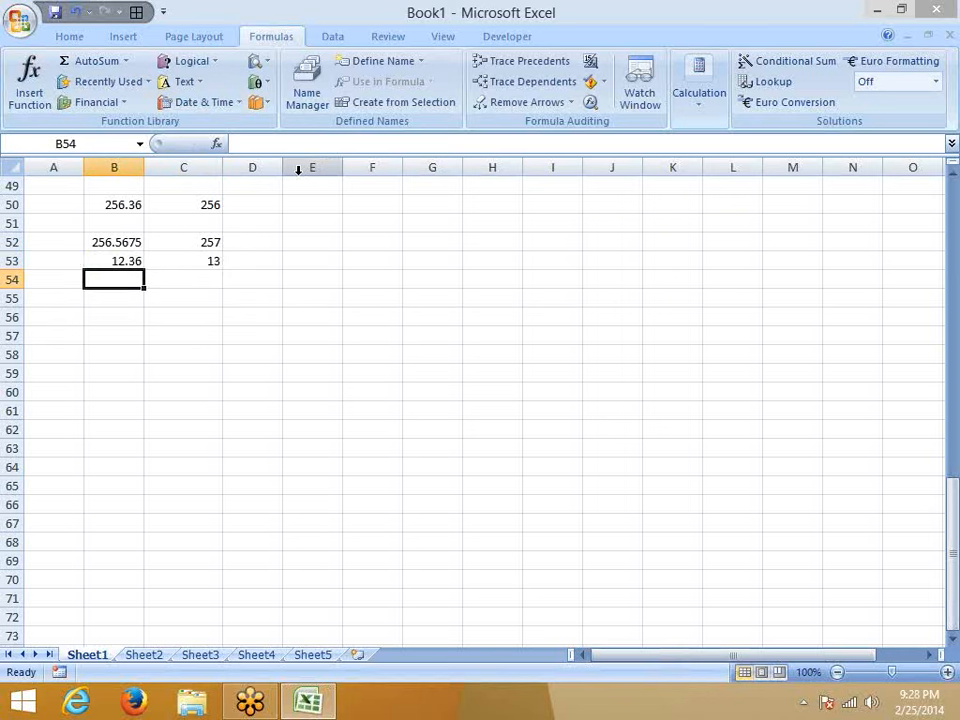
key("Right")
key("Up")
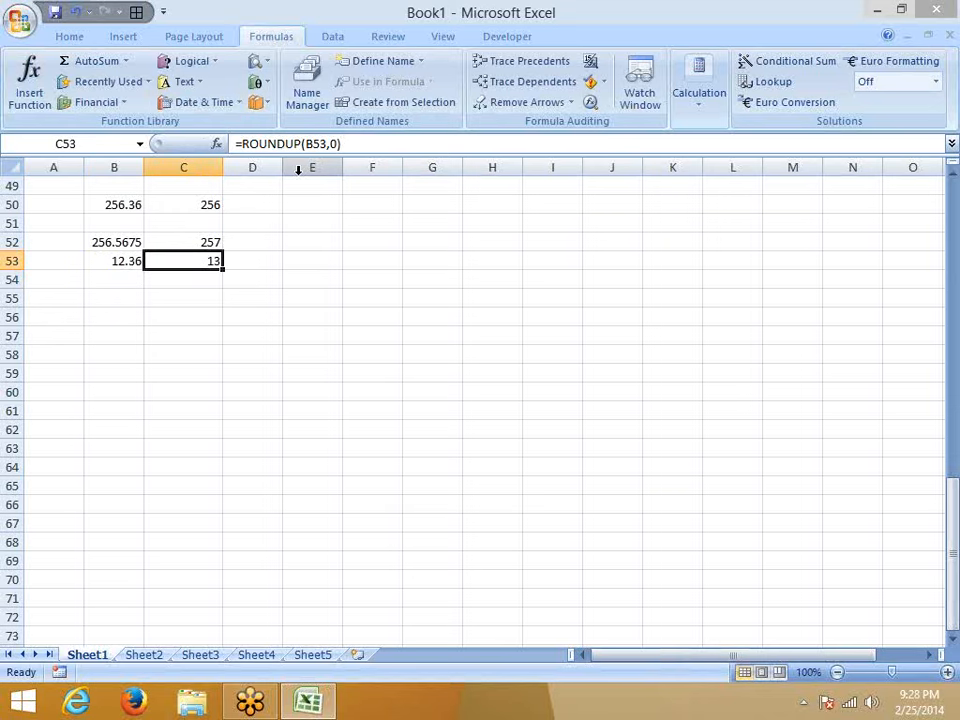
Replace the number in cell B52 with 12.36 for comparison with the ROUNDUP row
key("Left")
key("Up")
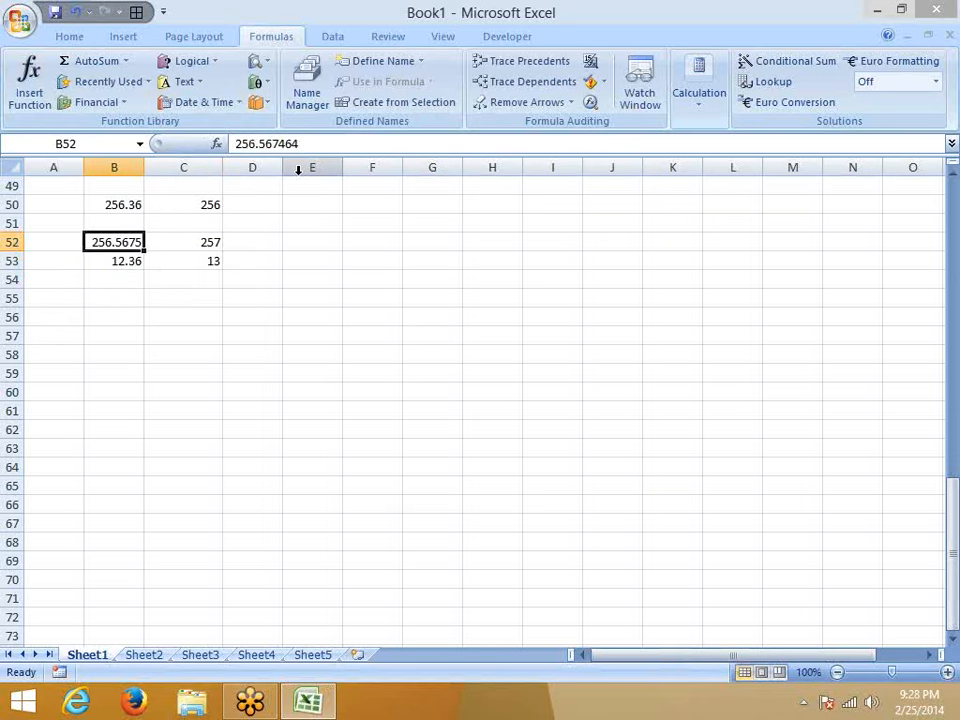
type("12.36")
key("Return")
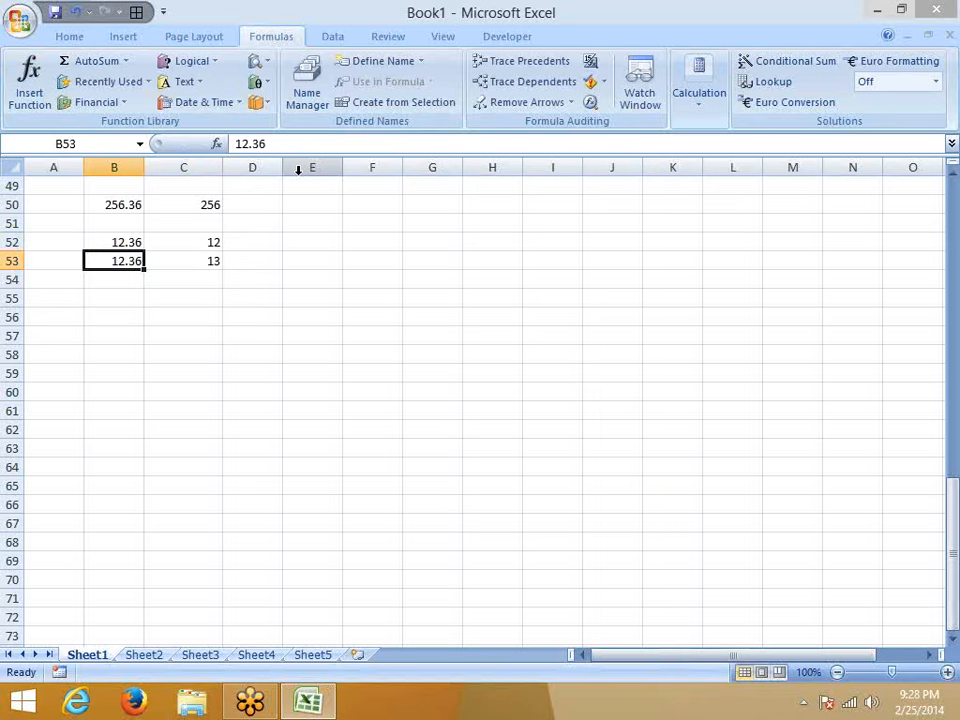
key("Return")
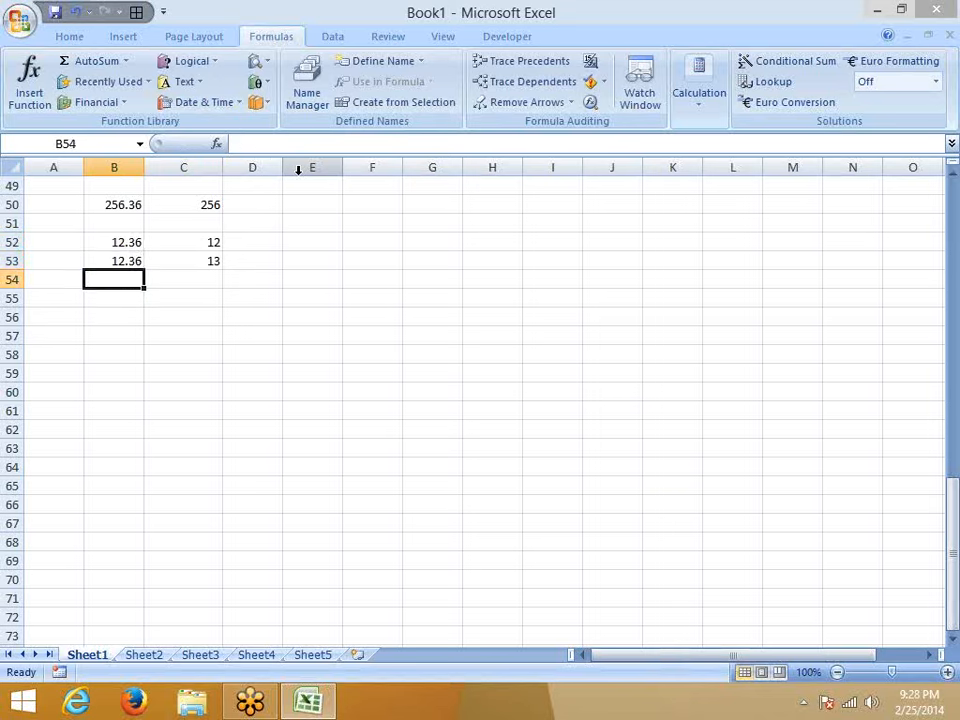
Enter 12.36 in cell B54 and round it down to 0 digits with a ROUNDDOWN formula in cell C54
type("12.36")
key("Tab")
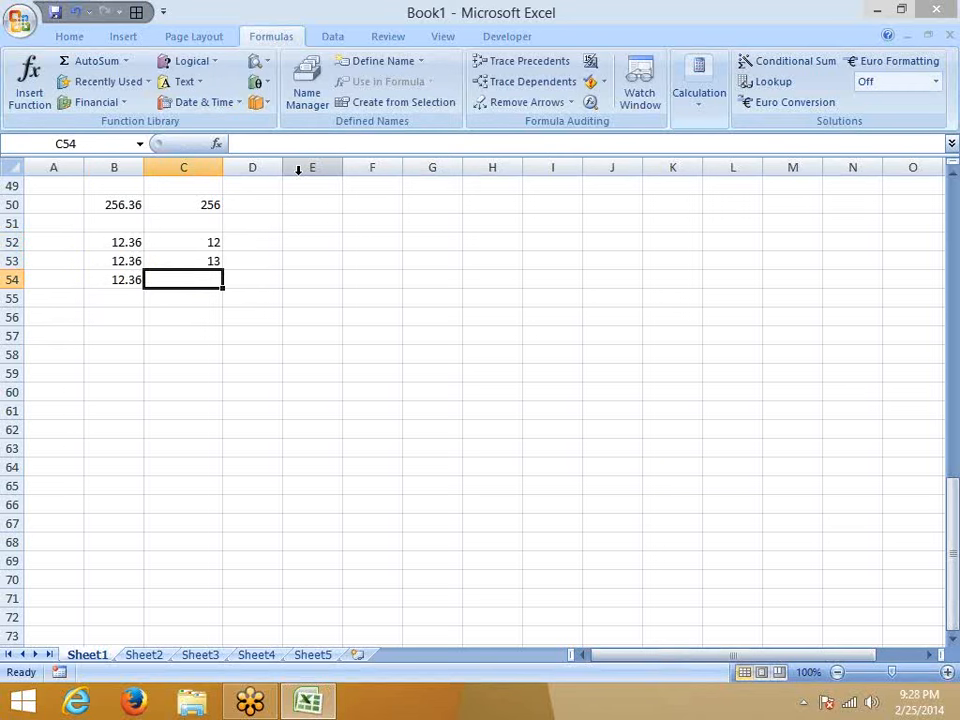
type("=ro")
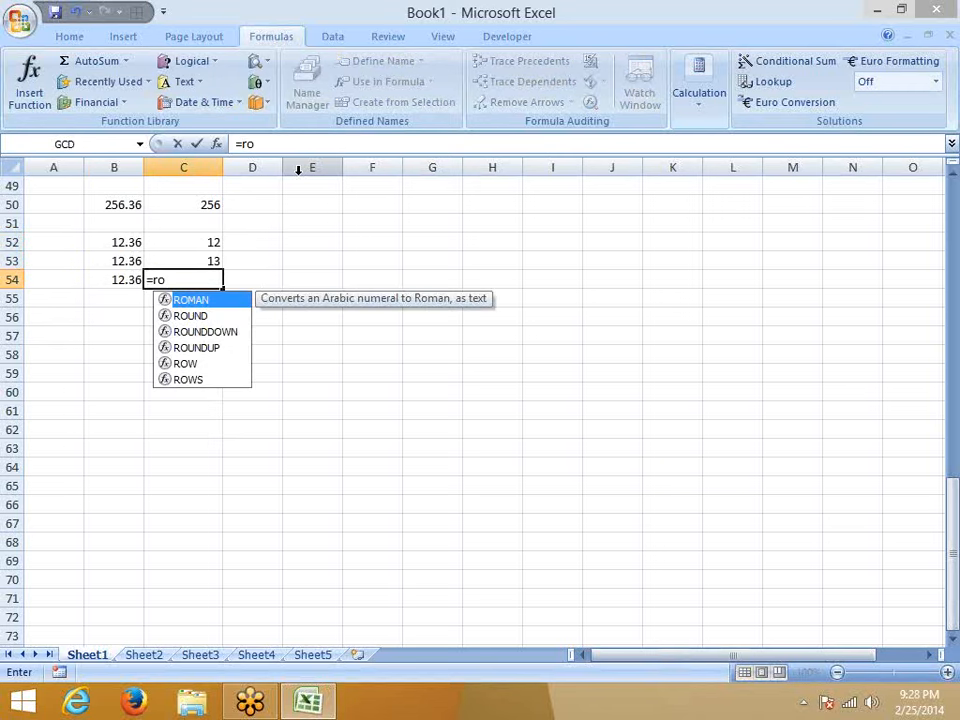
key("Down")
key("Down")
key("Tab")
key("Left")
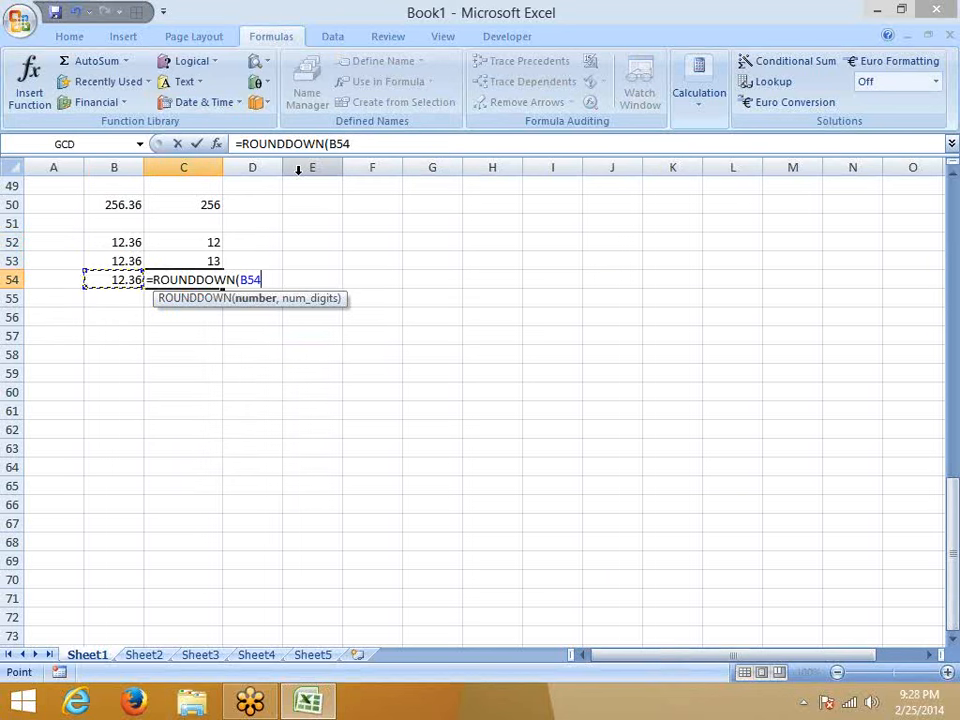
type(",0")
key("Return")
key("Up")
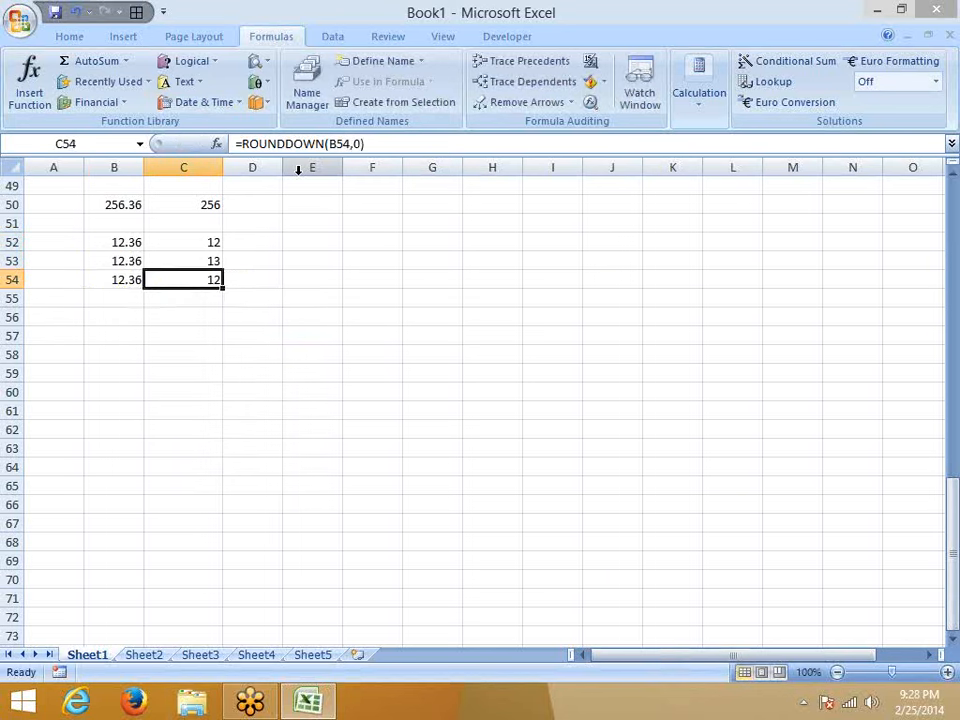
key("Up")
key("Up")
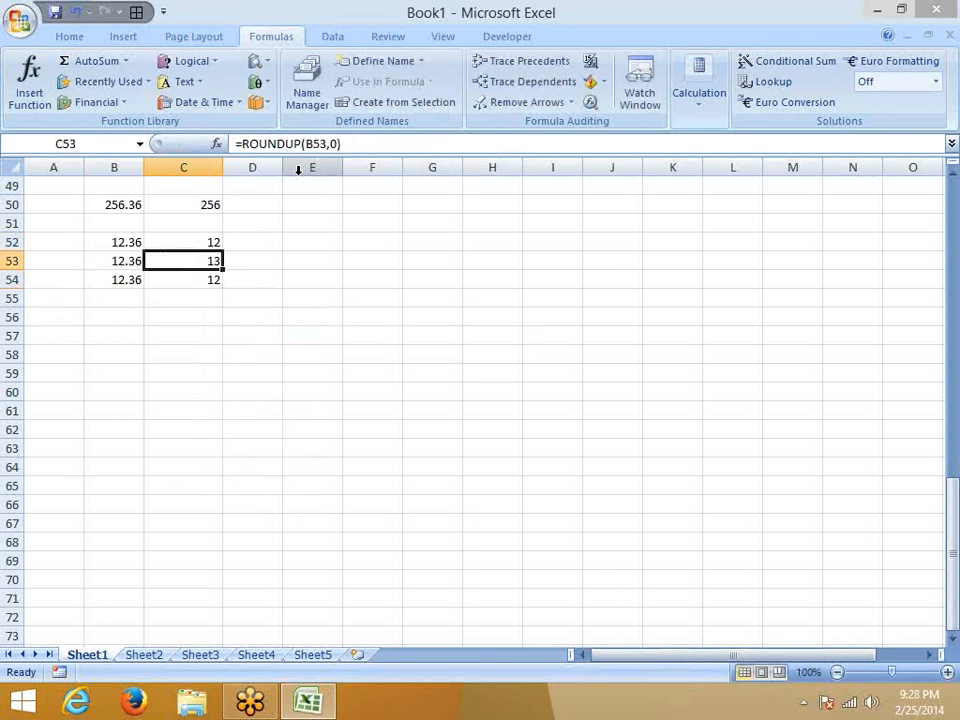
key("Up")
key("Up")
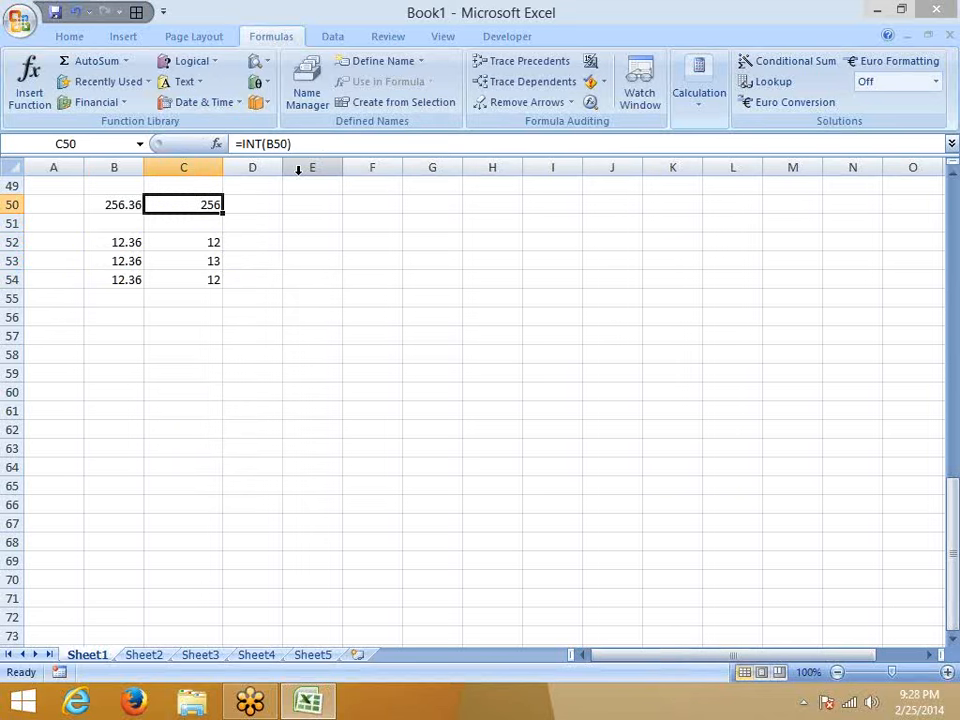
Review the ROUND, ROUNDUP and ROUNDDOWN formulas in cells C52 to C54 to compare how each treats 12.36
key("Down")
key("Down")
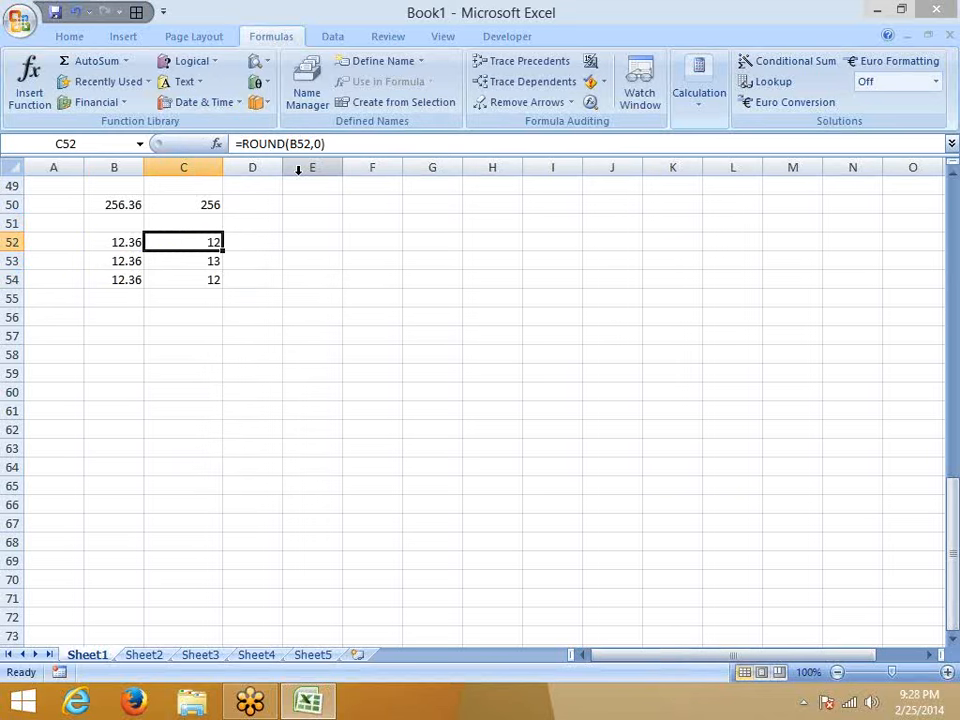
key("Down")
key("Down")
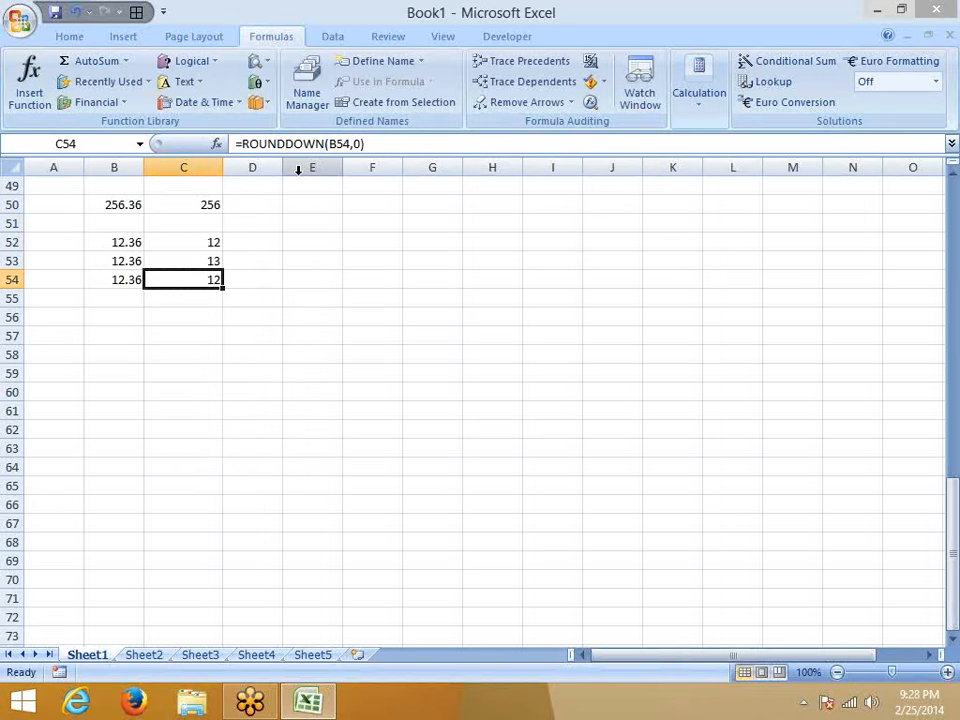
key("Up")
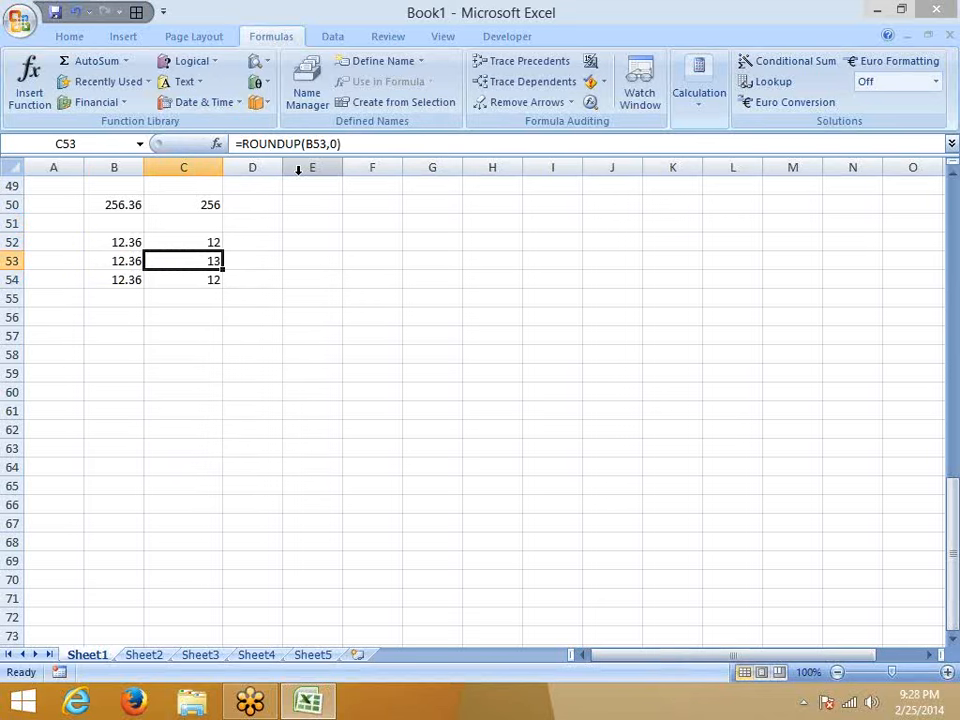
key("Up")
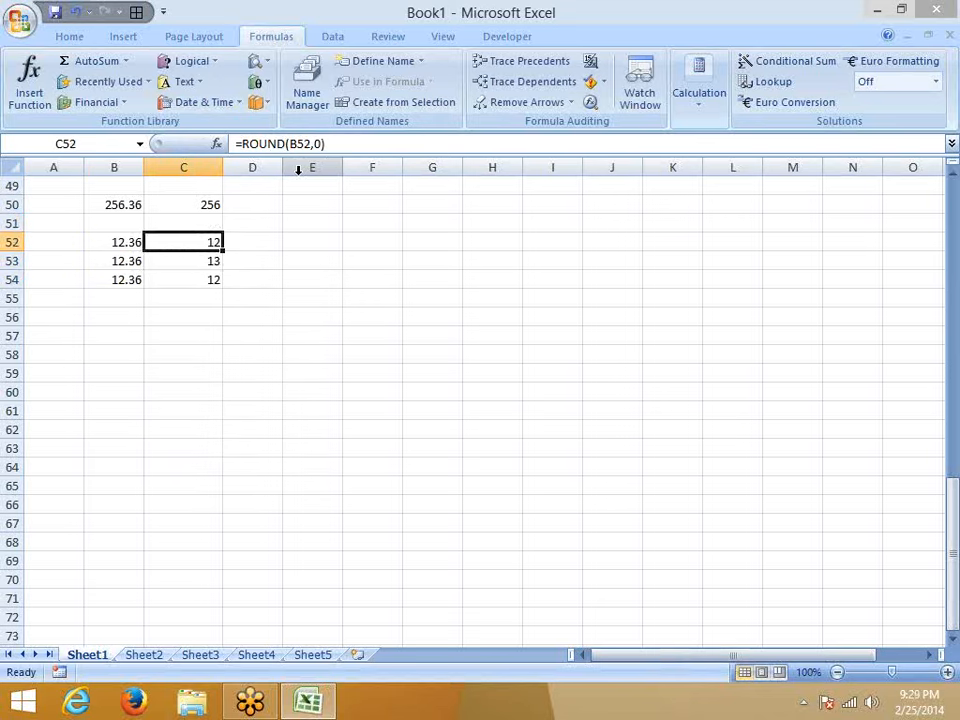
key("Down")
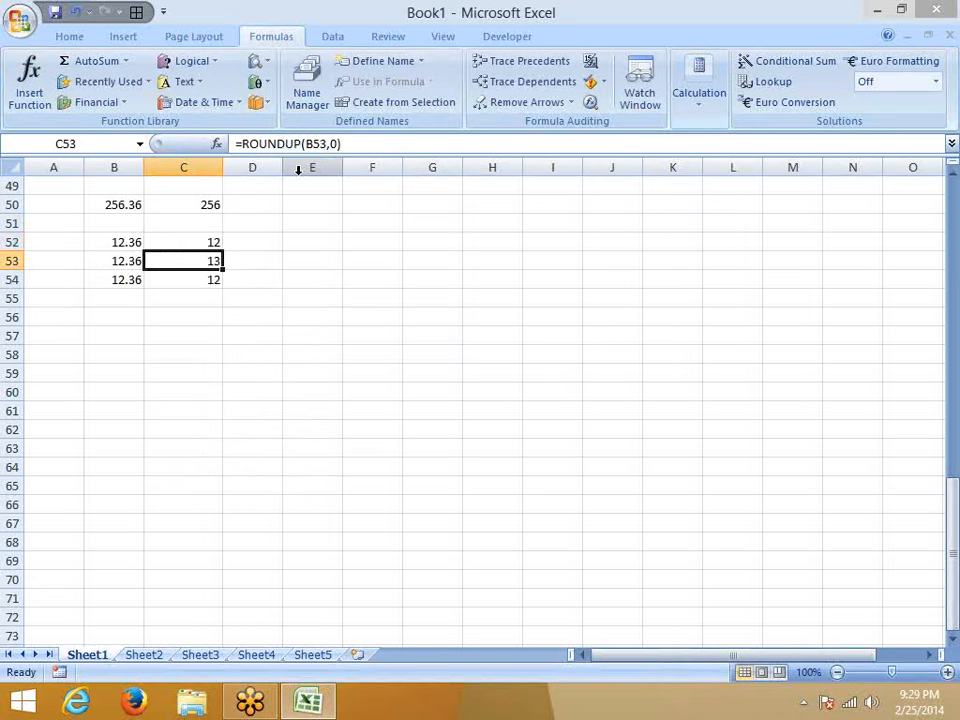
key("Down")
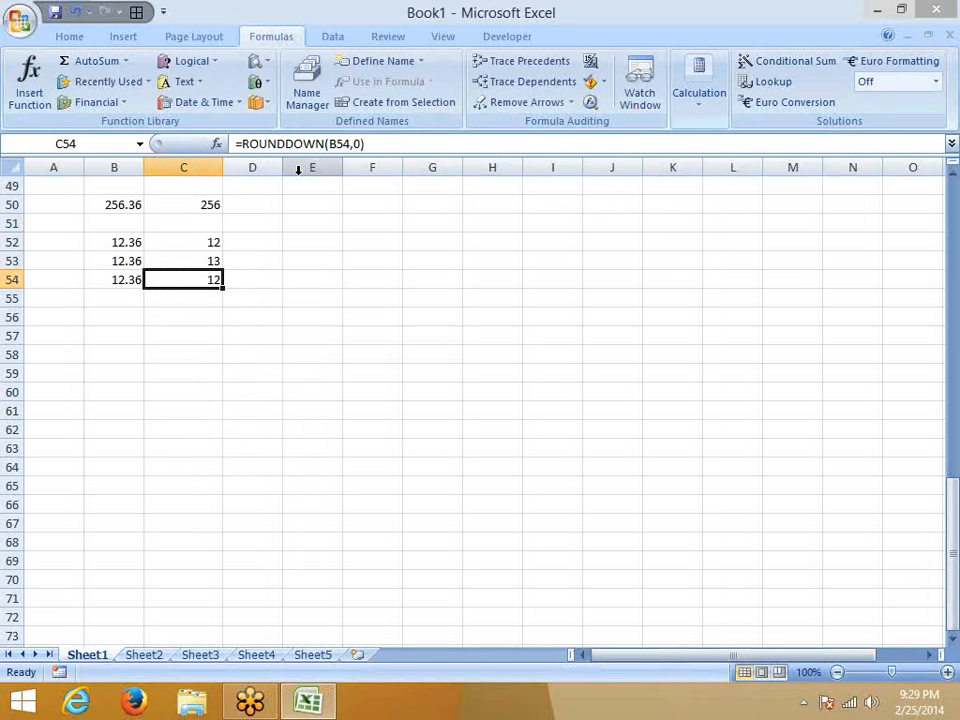
Enter 12.36 in cell E53 as a sample number for extracting its decimal part
key("Right")
key("Right")
key("Up")
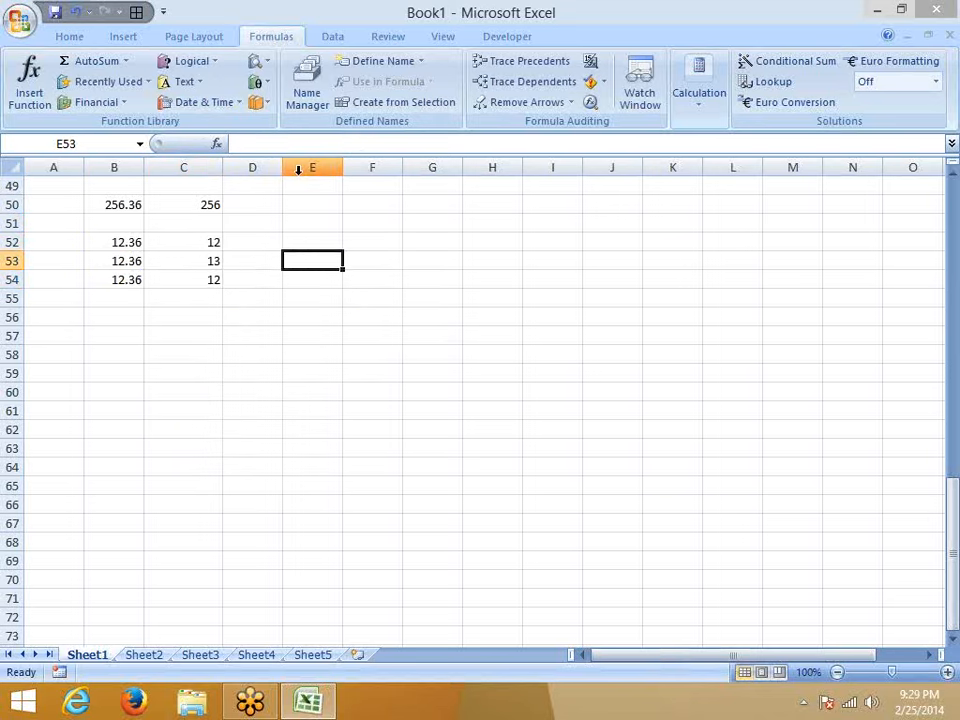
type("12.3")
key("Return")
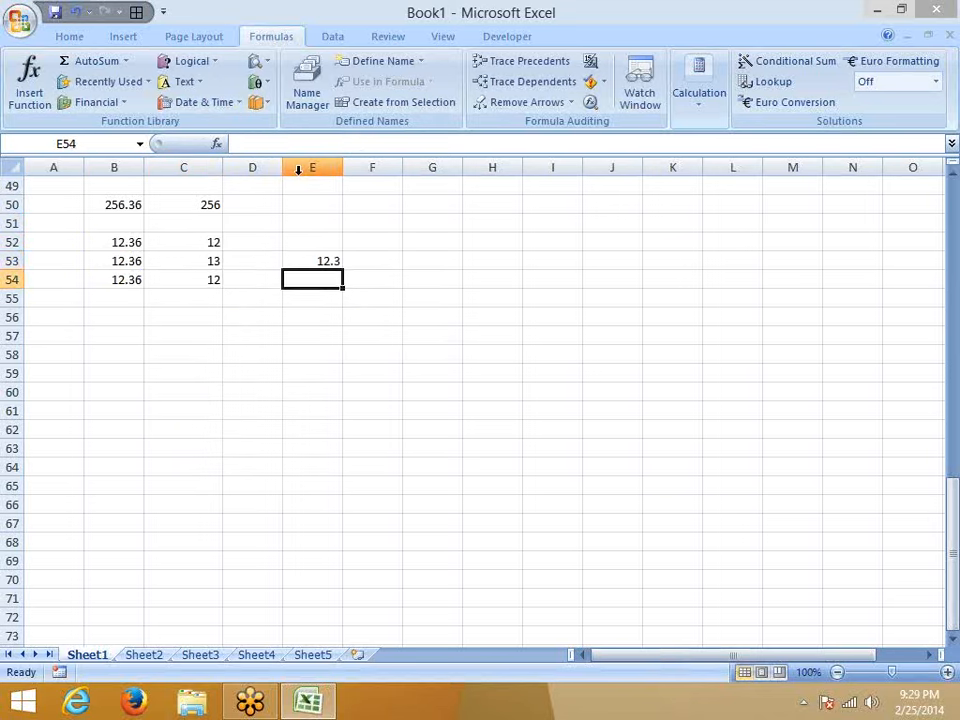
key("Up")
type("12.36")
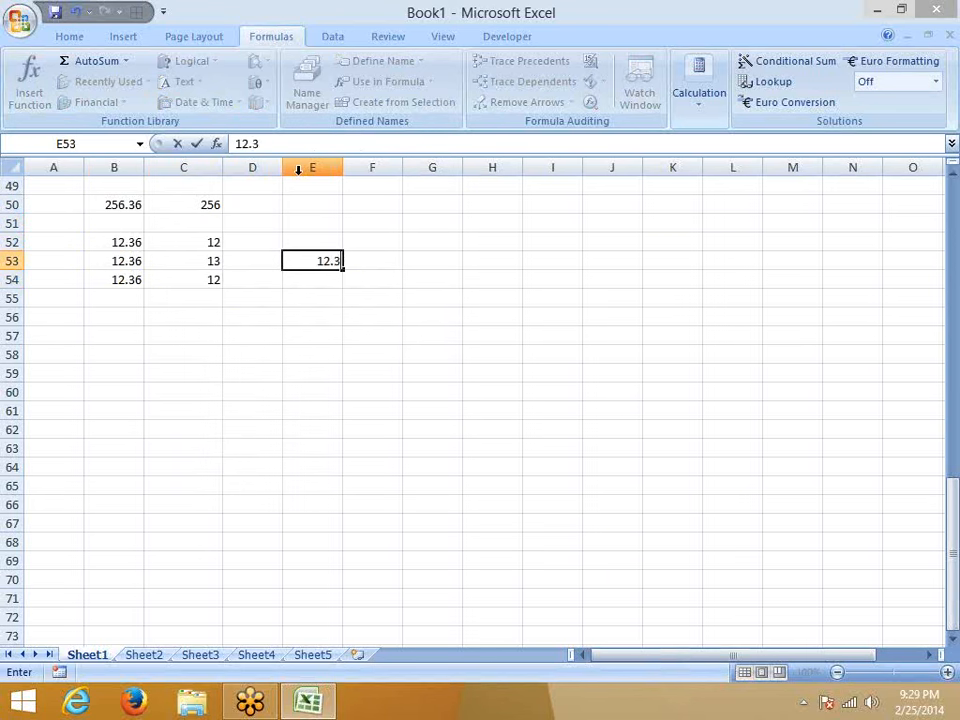
key("Return")
Enter 0.36 in cell F53 as the decimal part of the number in E53
key("Up")
key("Right")
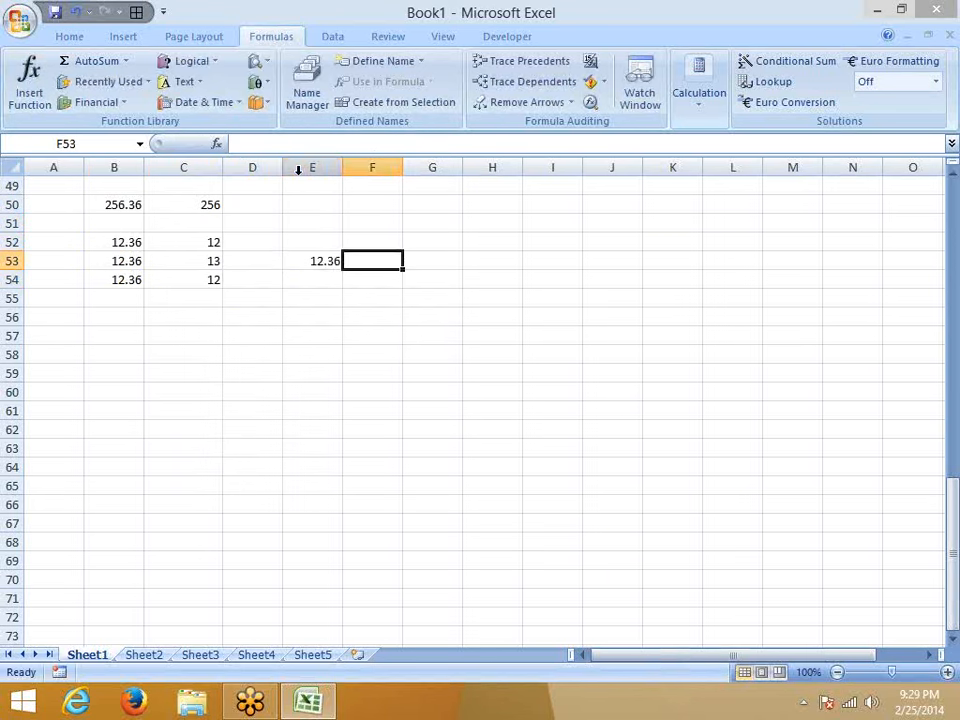
type("0.36")
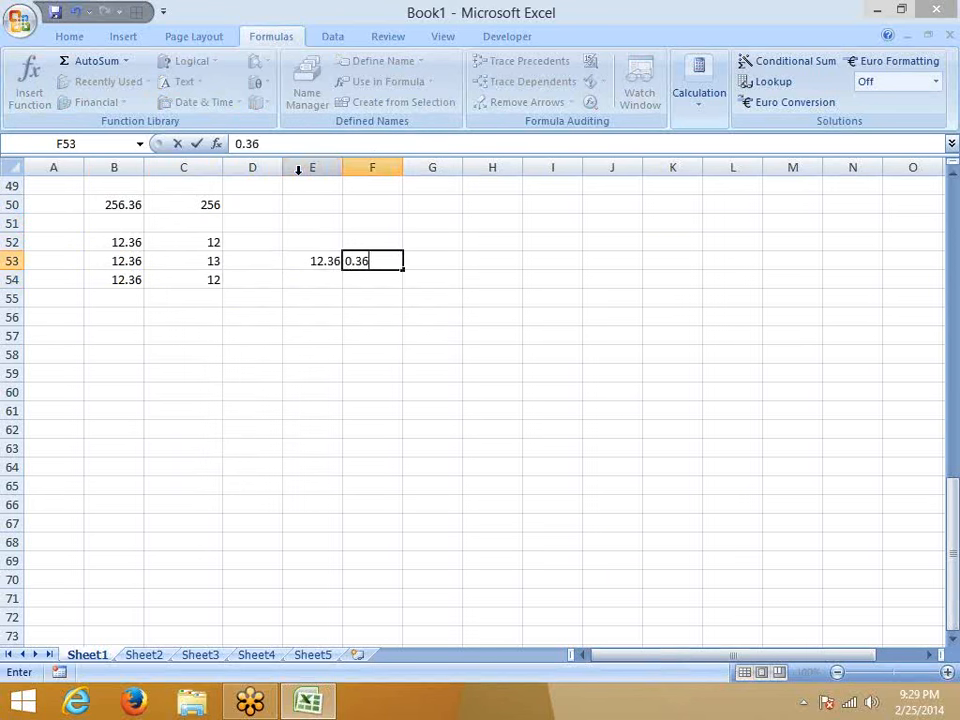
key("Return")
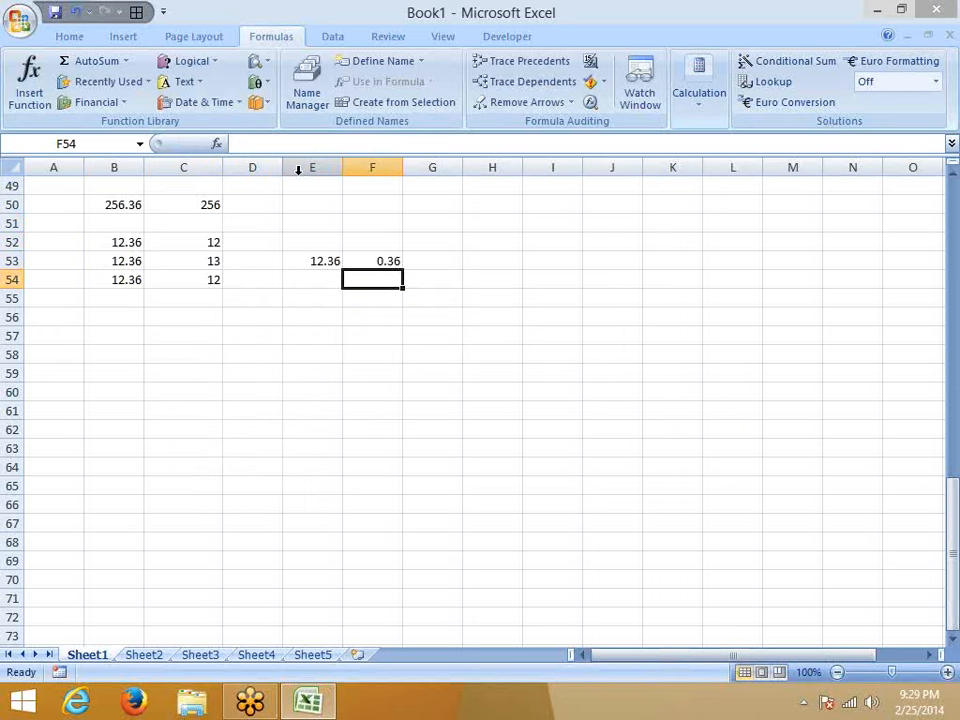
key("ctrl+n")
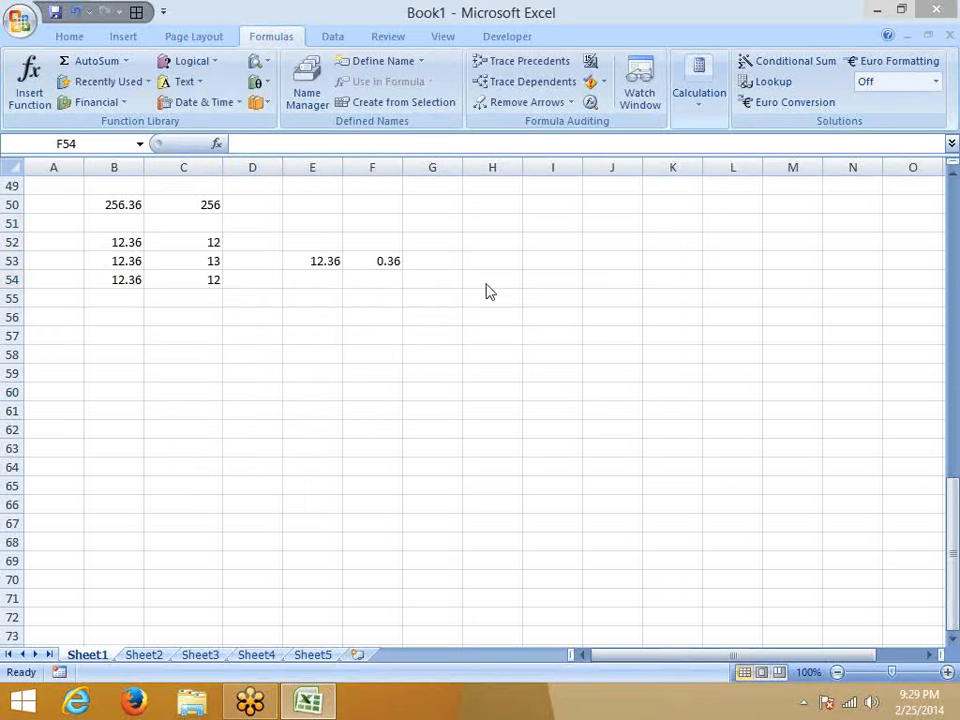
Replace the content of cell F53 with the formula =E53-INT(E53) to extract the decimal part of E53
key("Up")
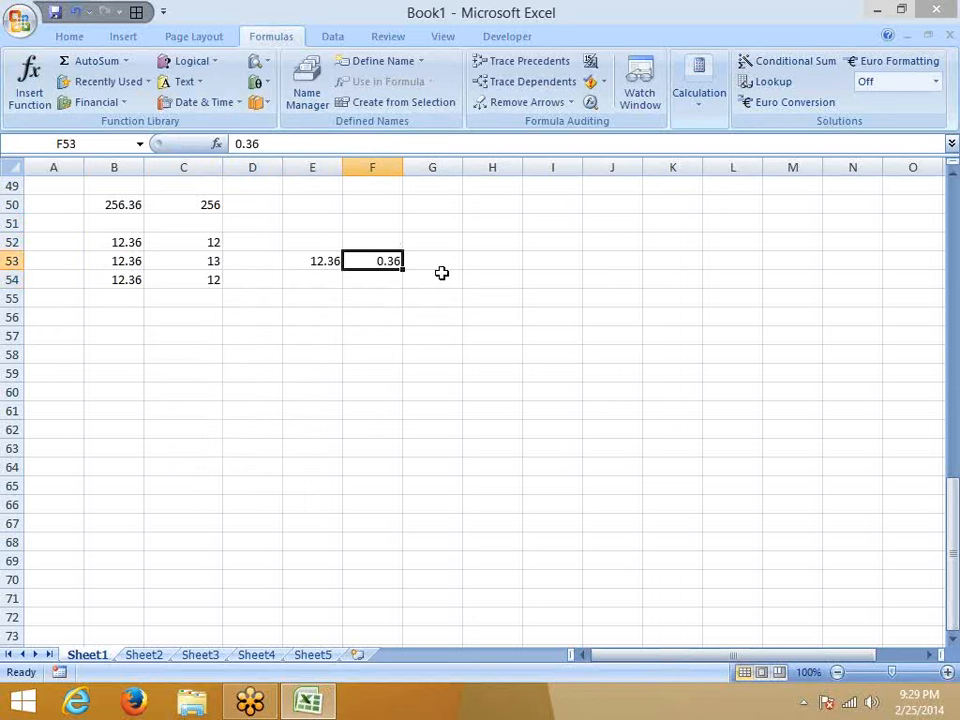
key("Delete")
type("=")
key("Left")
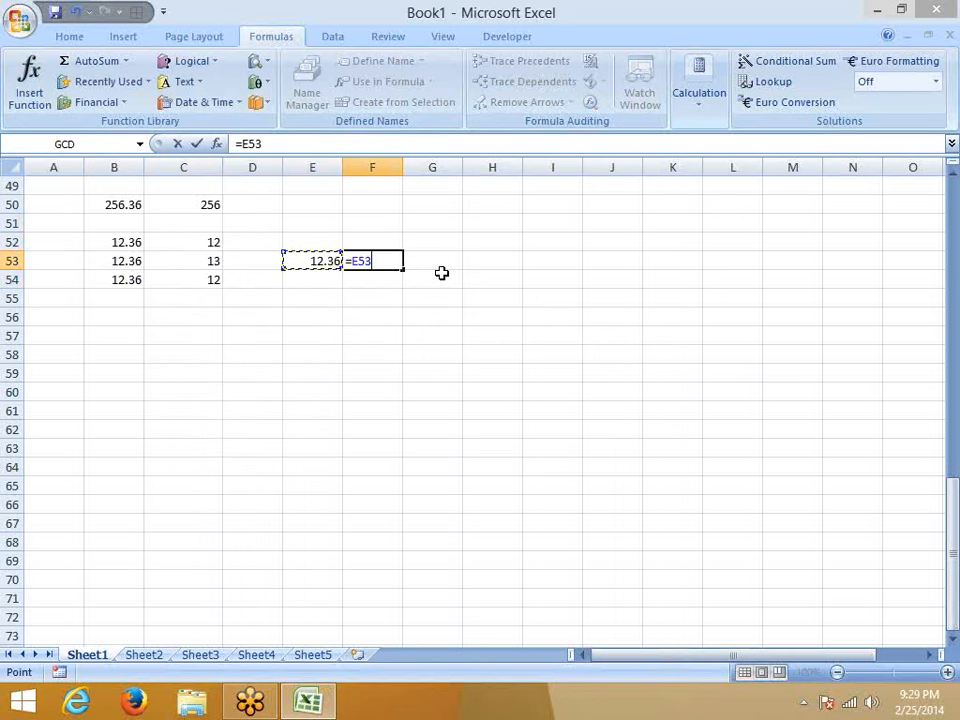
type("-int")
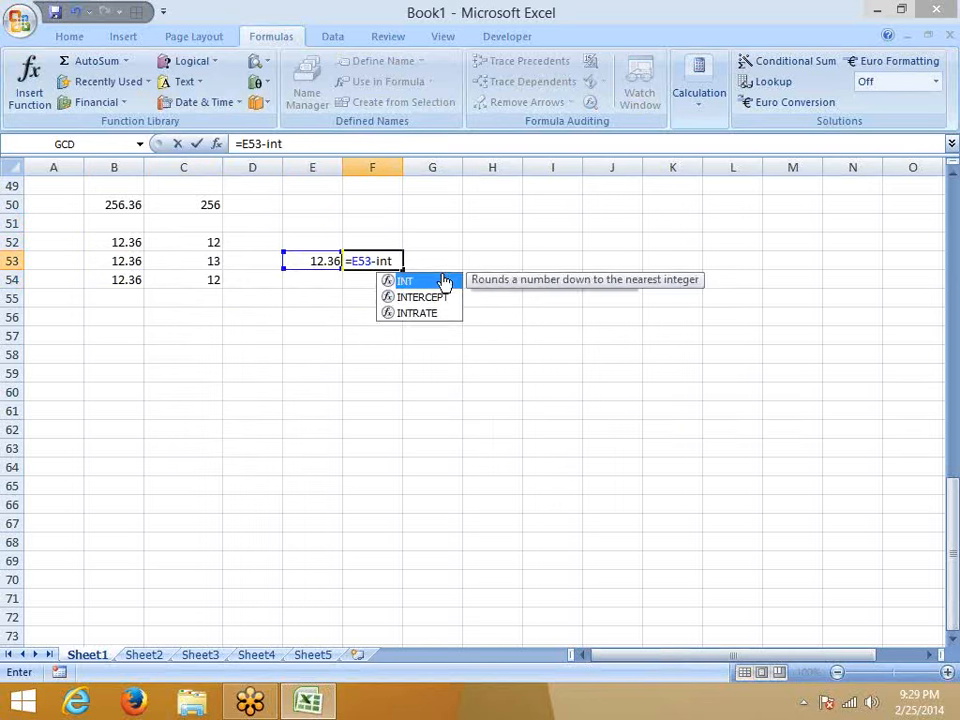
double_click(445, 282)
key("Left")
key("Return")
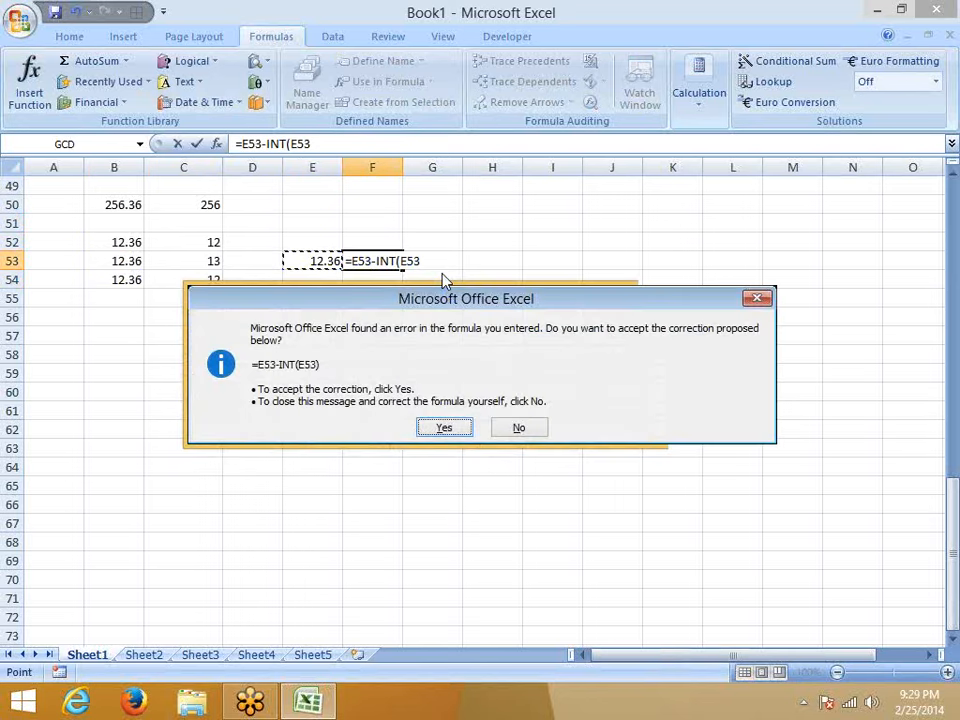
key("Return")
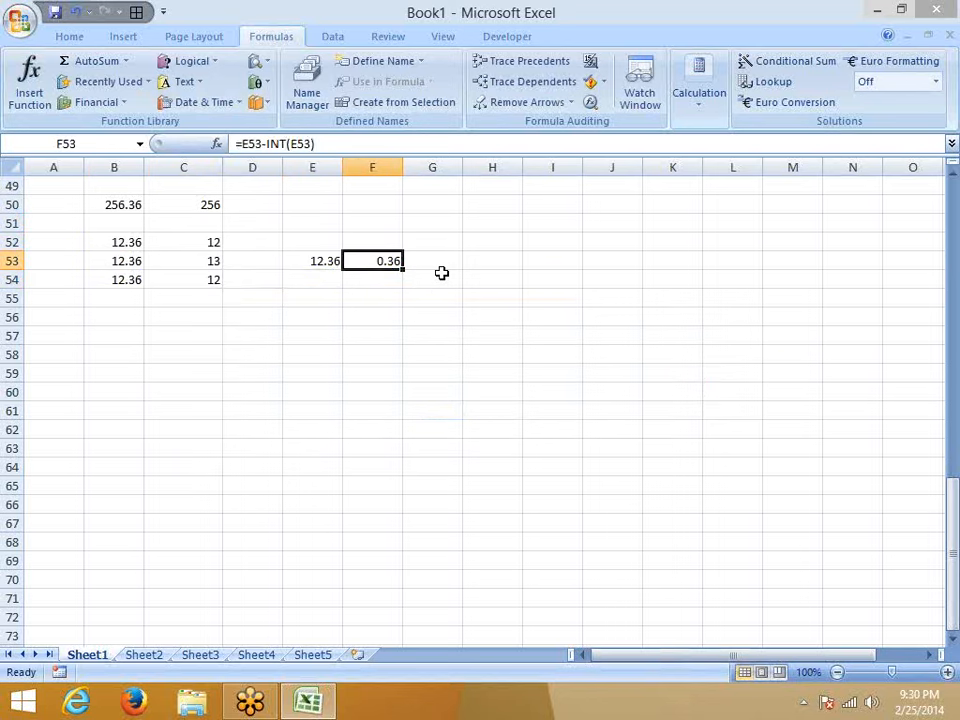
Enter 12 in cell D56 and 5 in cell E56 as the number and divisor
key("Left")
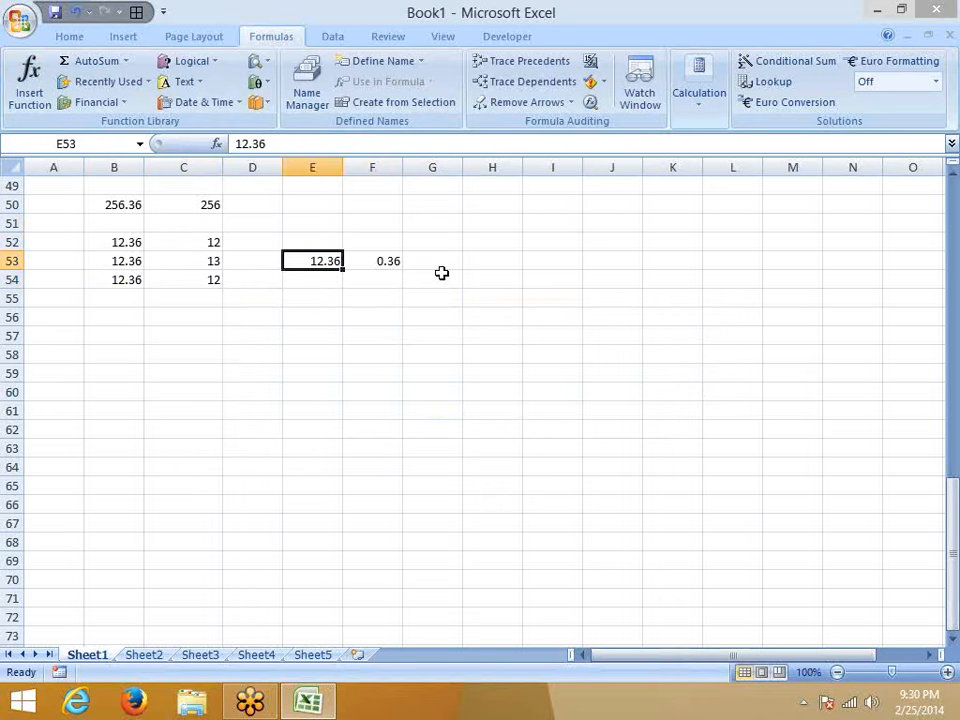
key("Down")
key("Down")
key("Down")
key("Left")
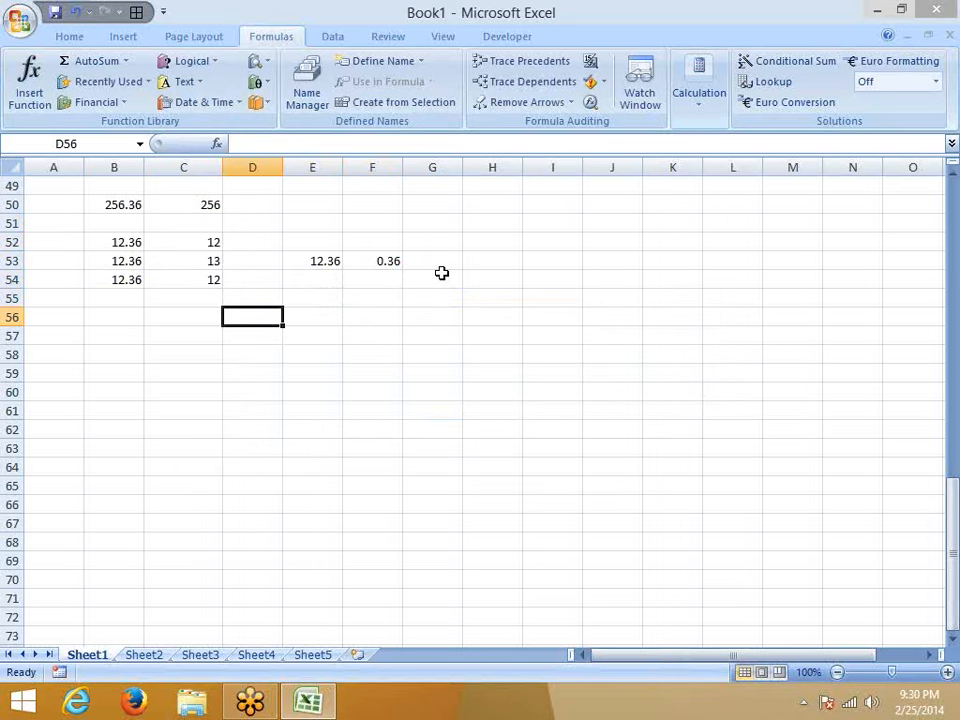
type("12")
key("Tab")
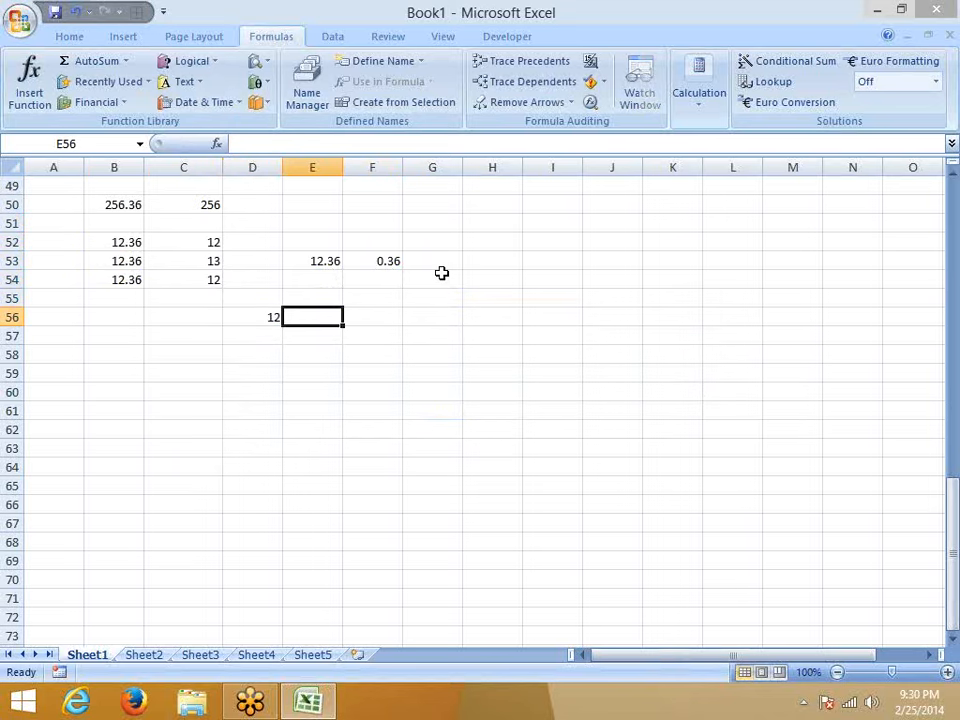
type("5")
key("Tab")
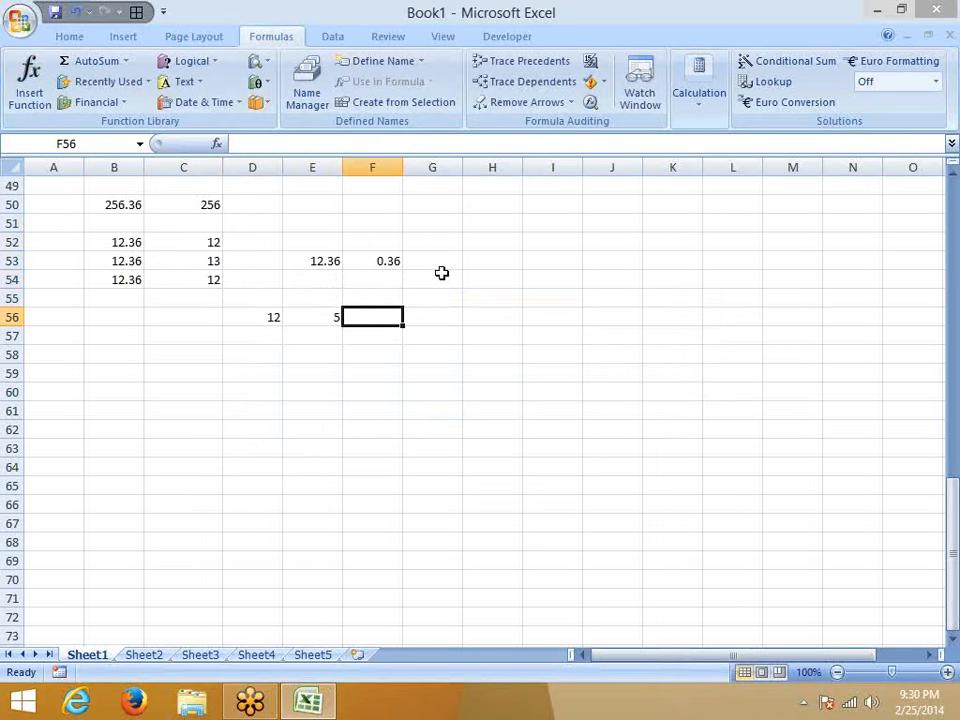
Enter the formula =MOD(D56,E56) in cell F56 to calculate the remainder
type("=")
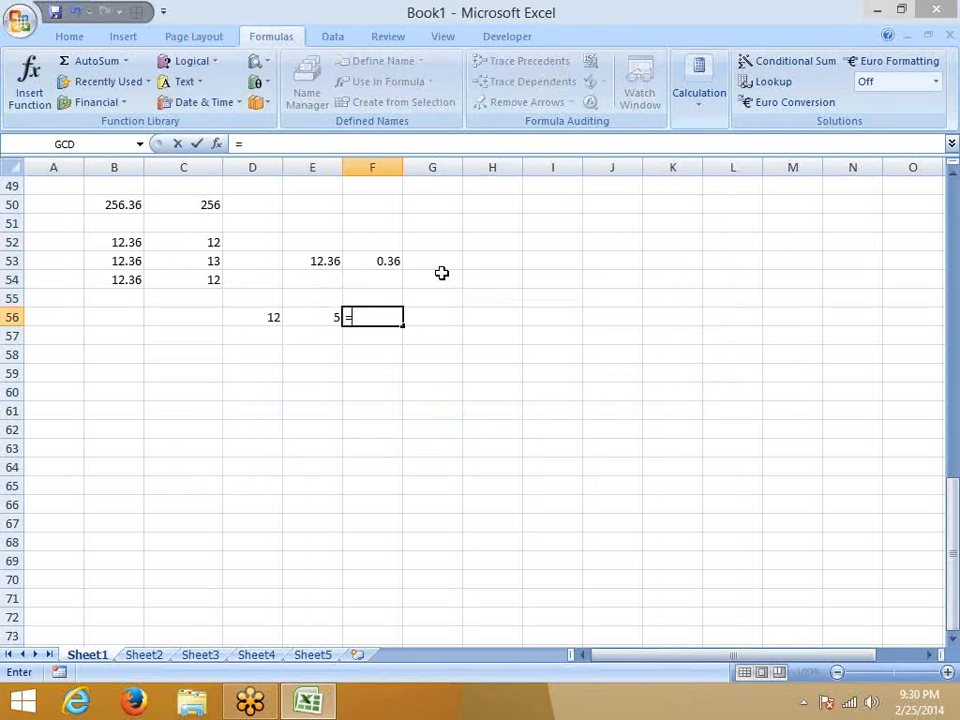
type("mod")
key("Tab")
key("Left")
key("Left")
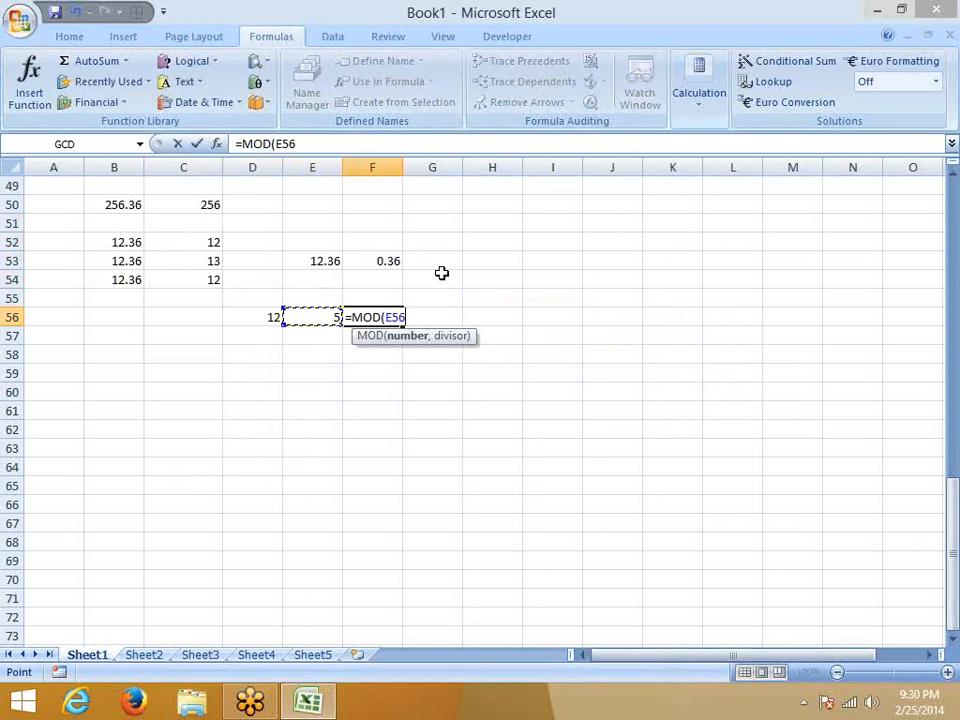
type(",")
key("Left")
key("Return")
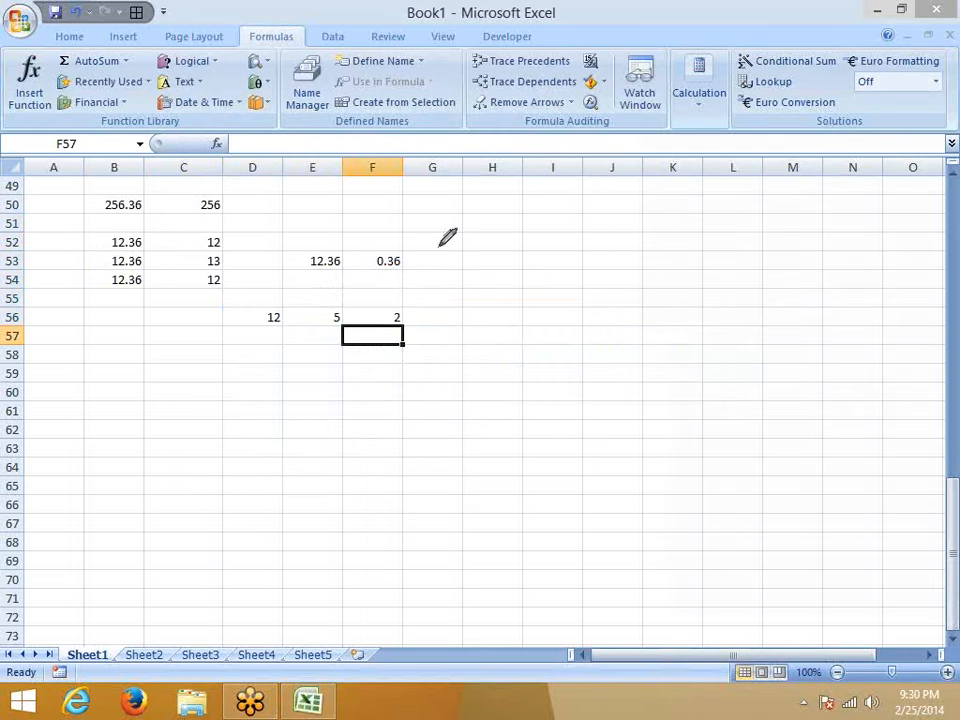
Handwrite the long division of 12 by 5 over the sheet, circle the remainder 2 and draw an arrow from it towards cell F56
left_click_drag(435, 223, 448, 378)
left_click_drag(582, 204, 645, 336)
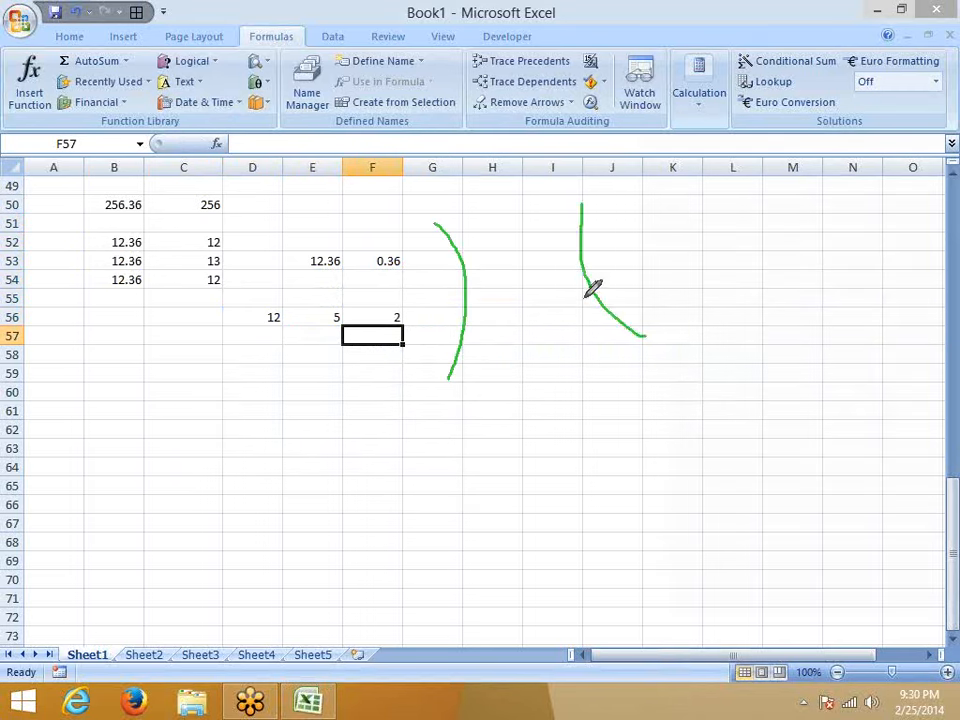
mouse_move(491, 237)
left_mouse_down()
mouse_move(491, 288)
mouse_move(548, 284)
left_mouse_up()
mouse_move(429, 270)
left_mouse_down()
mouse_move(454, 282)
mouse_move(430, 312)
left_mouse_up()
mouse_move(598, 238)
left_mouse_down()
mouse_move(606, 266)
mouse_move(658, 268)
left_mouse_up()
left_click_drag(493, 300, 492, 343)
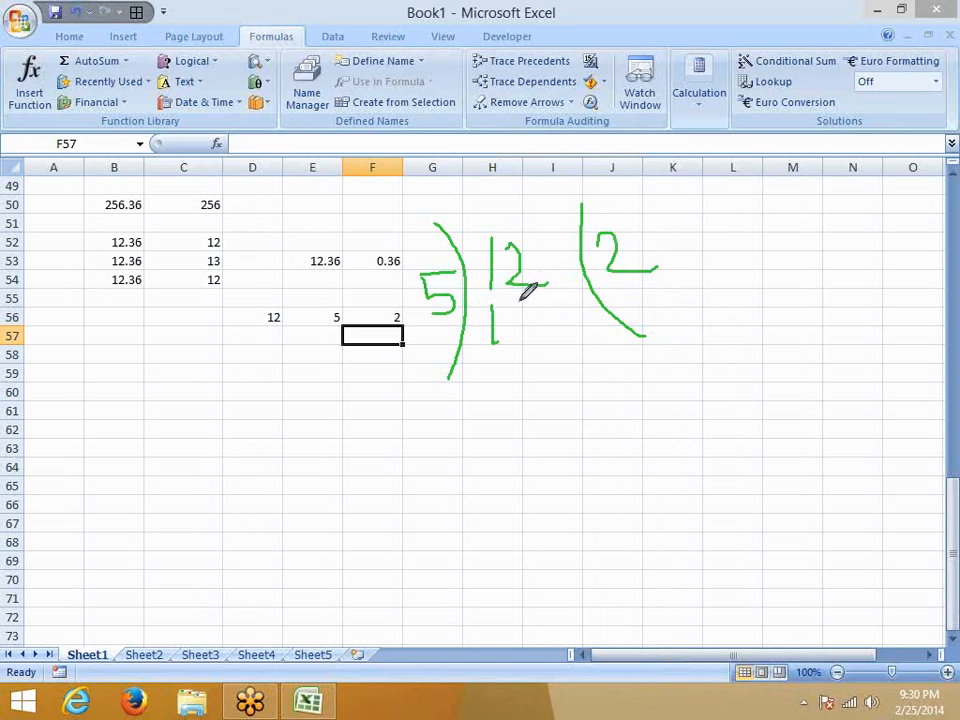
mouse_move(525, 298)
left_mouse_down()
mouse_move(542, 321)
mouse_move(521, 312)
left_mouse_up()
left_click_drag(469, 378, 570, 360)
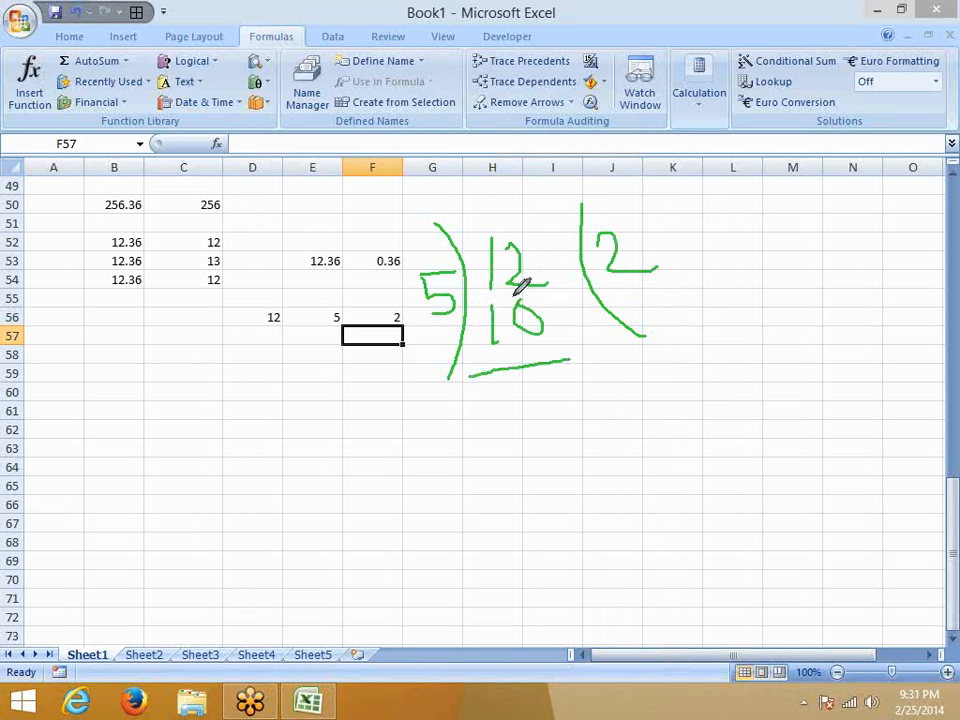
mouse_move(484, 386)
left_mouse_down()
mouse_move(512, 408)
mouse_move(497, 400)
mouse_move(593, 400)
mouse_move(557, 366)
mouse_move(572, 433)
mouse_move(573, 365)
left_mouse_up()
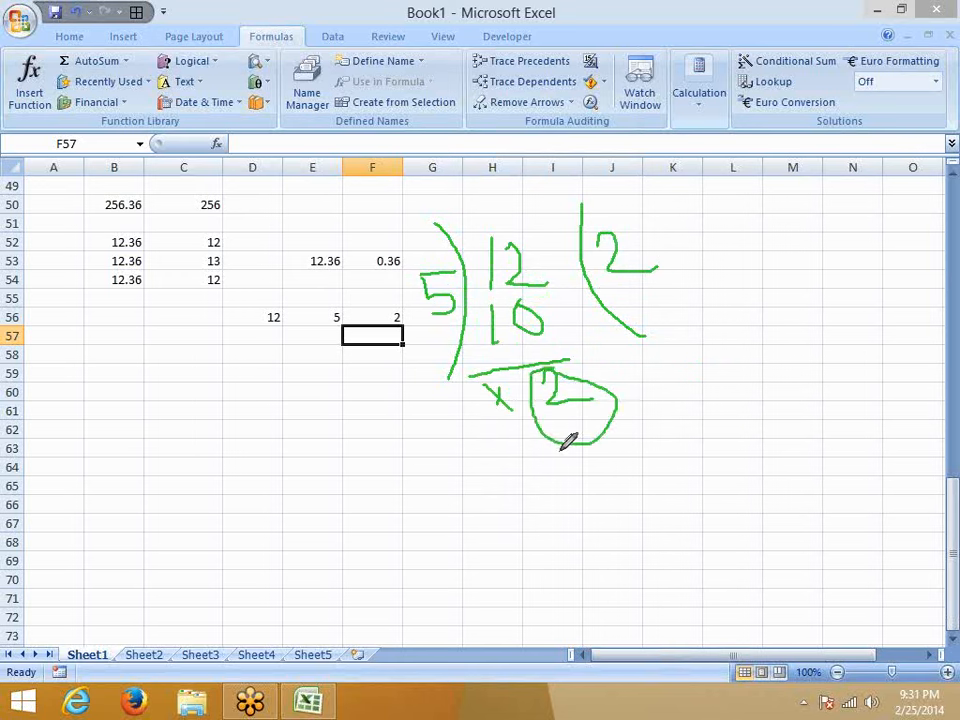
mouse_move(560, 447)
left_mouse_down()
mouse_move(437, 450)
mouse_move(408, 335)
mouse_move(400, 357)
mouse_move(411, 346)
mouse_move(424, 361)
left_mouse_up()
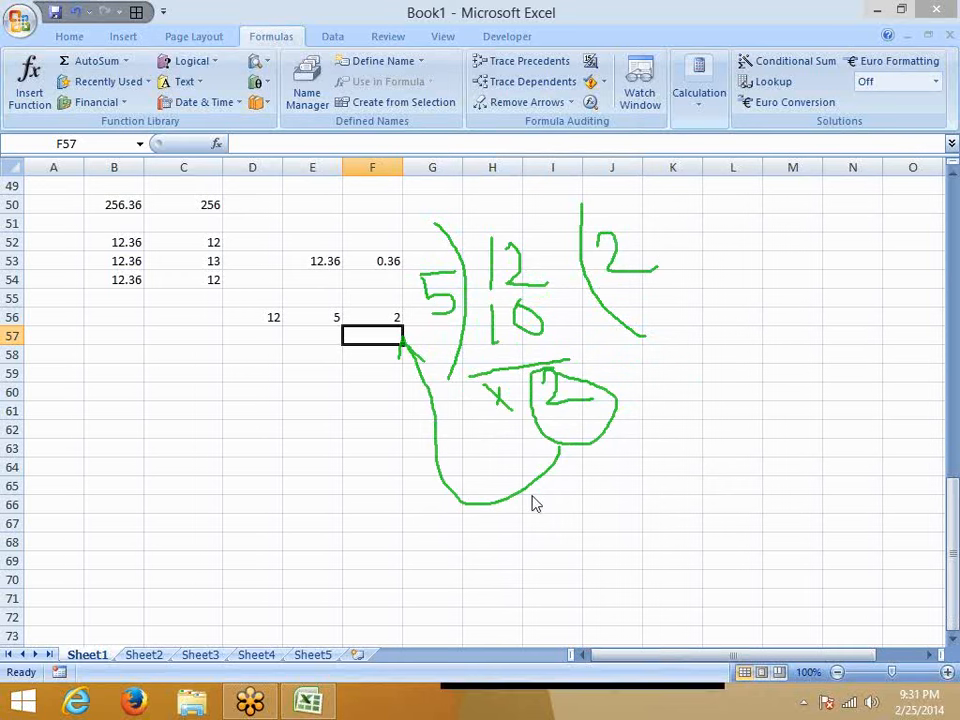
Review the MOD formula in cell F56 and the decimal-part formula in cell F53
left_click(306, 475)
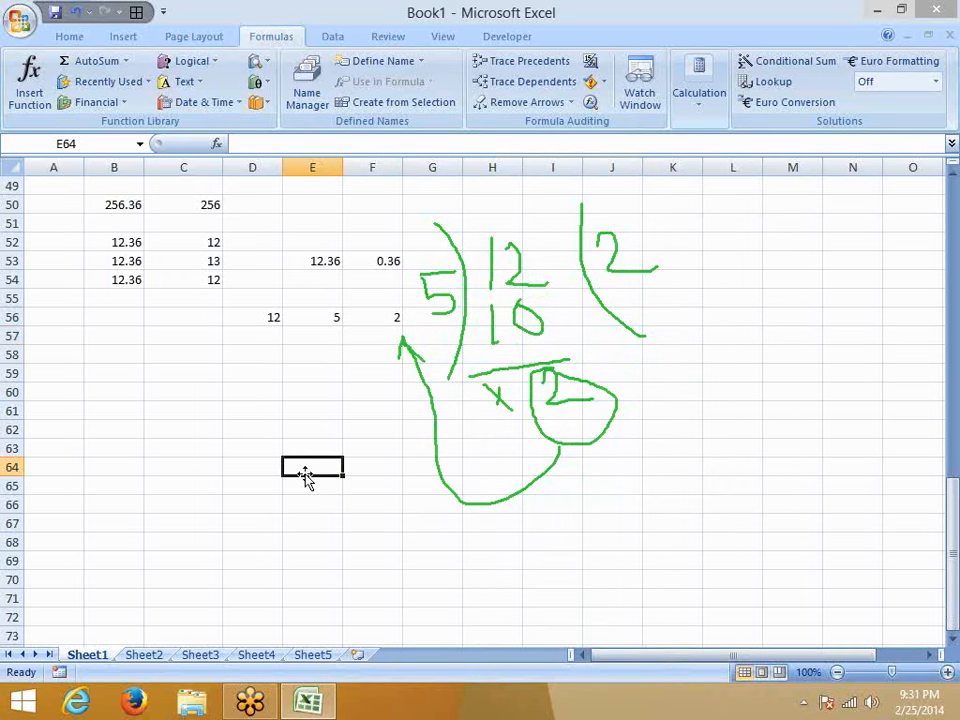
left_click(386, 331)
left_click(380, 318)
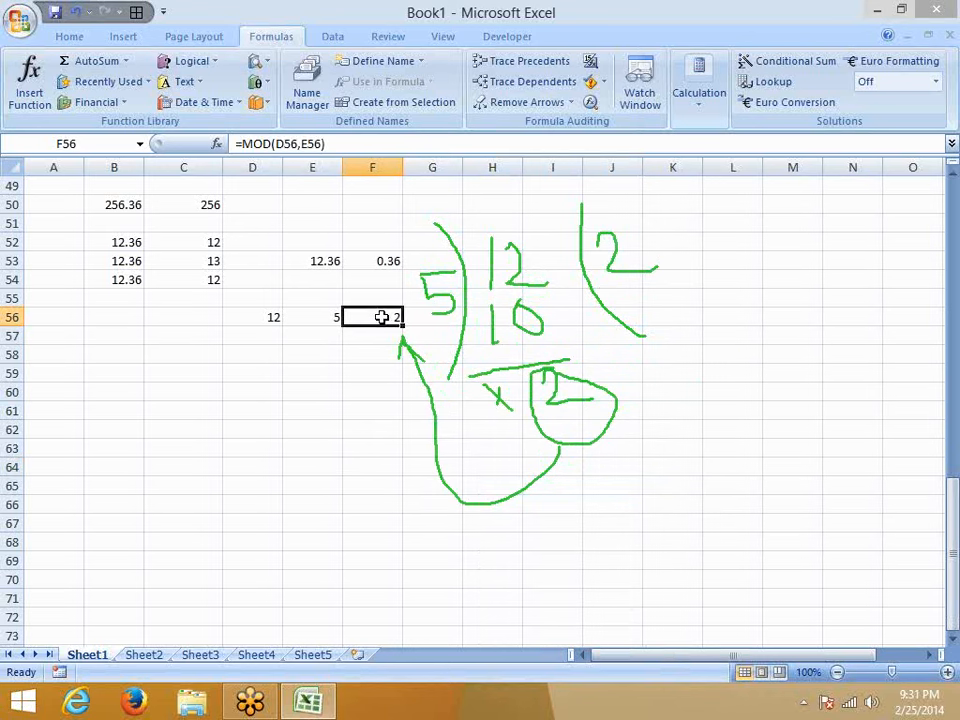
left_click(370, 260)
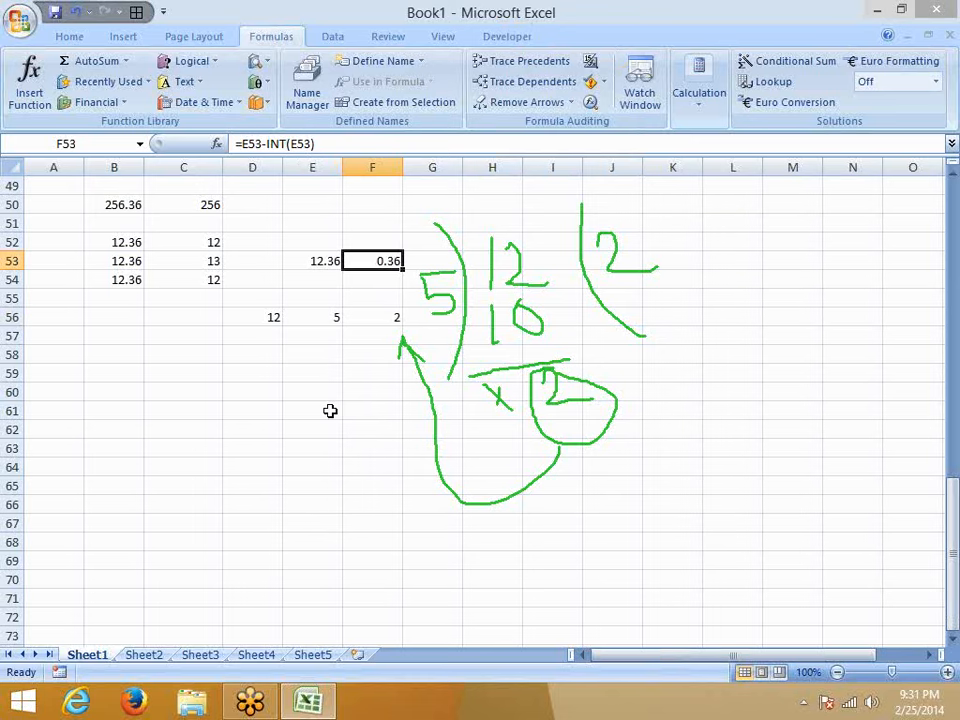
Enter the formula =MOD(E53,1) in cell E54 to extract the decimal part of the number in E53
key("Down")
key("Left")
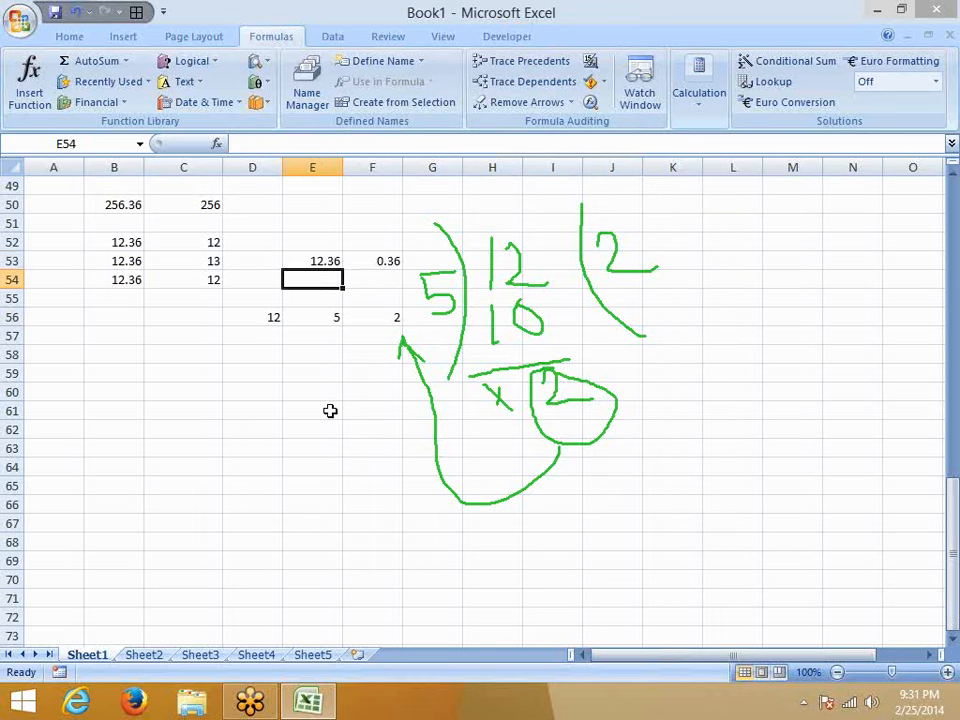
type("=mod")
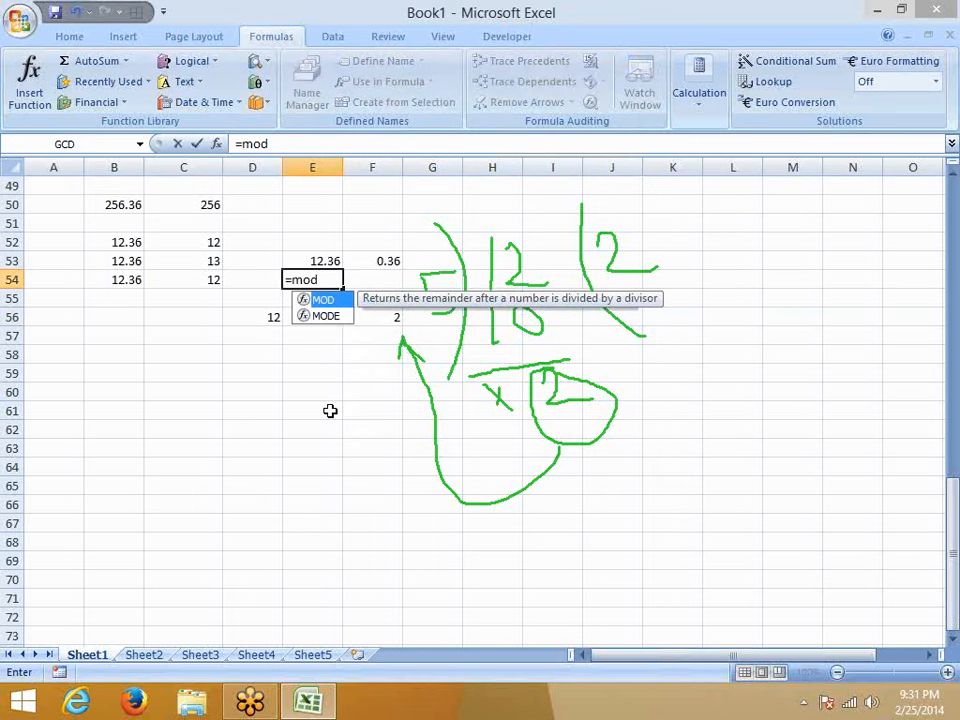
key("Tab")
key("Up")
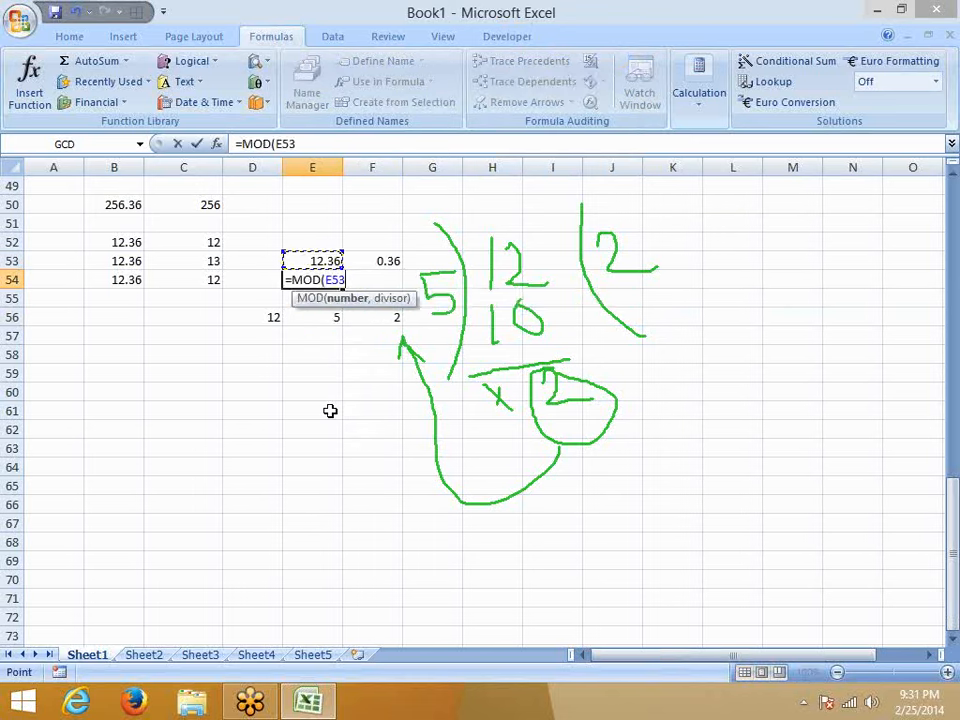
type(",1")
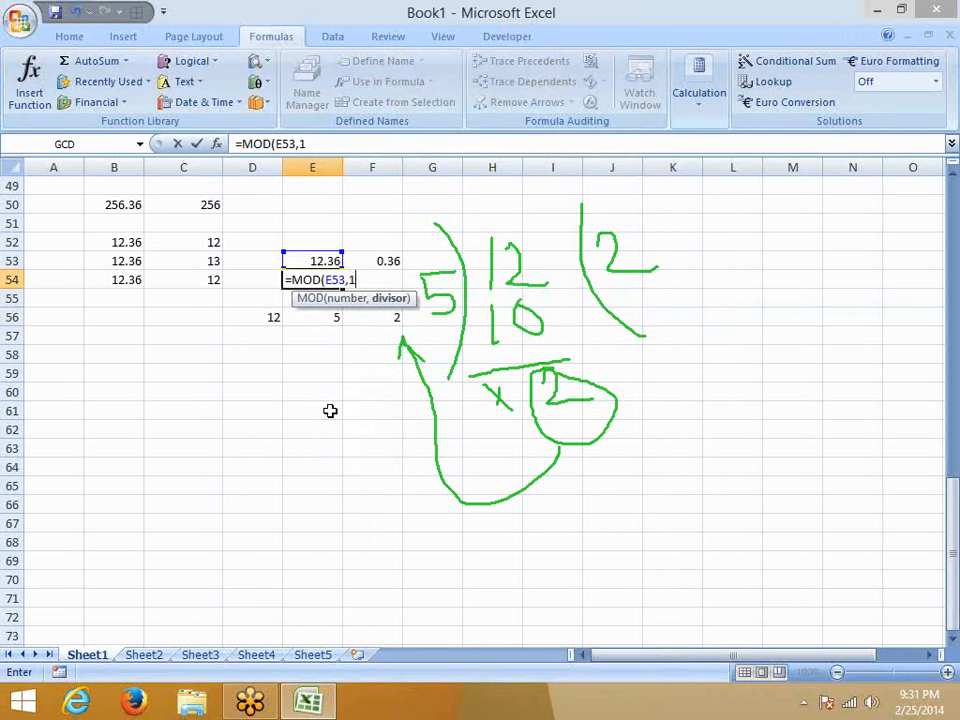
key("Return")
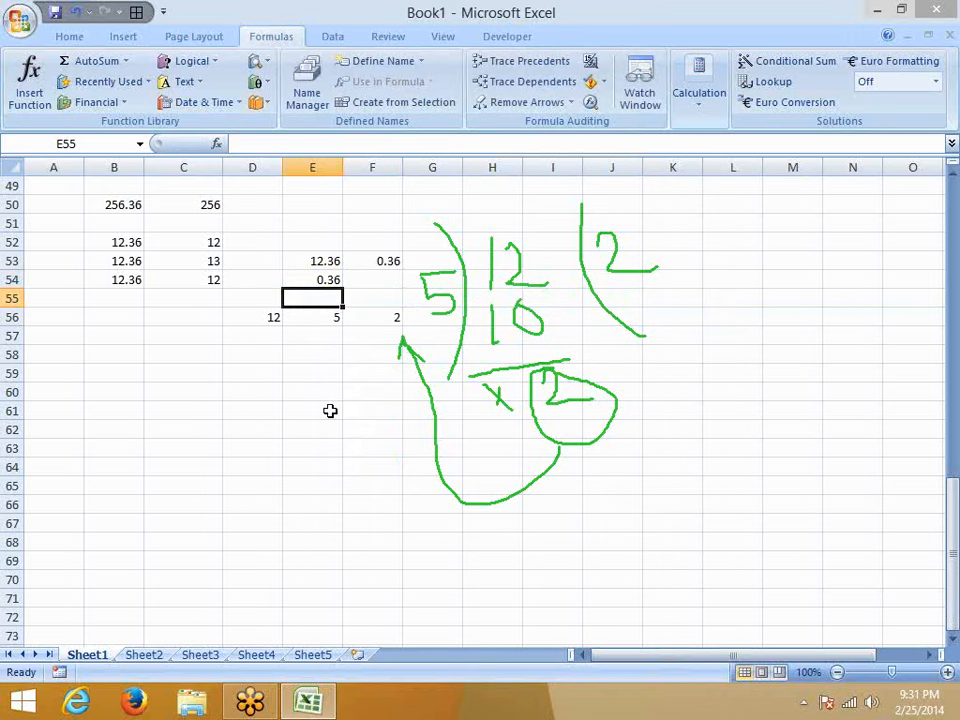
key("Up")
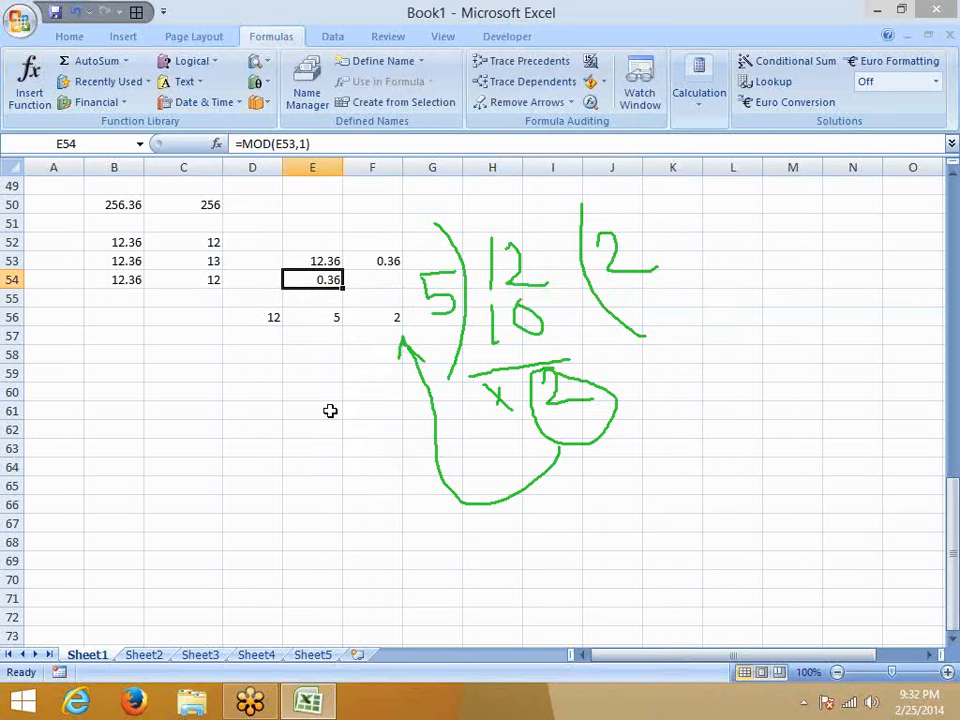
Clear the handwritten long division and arrow from over the sheet
left_click(689, 268)
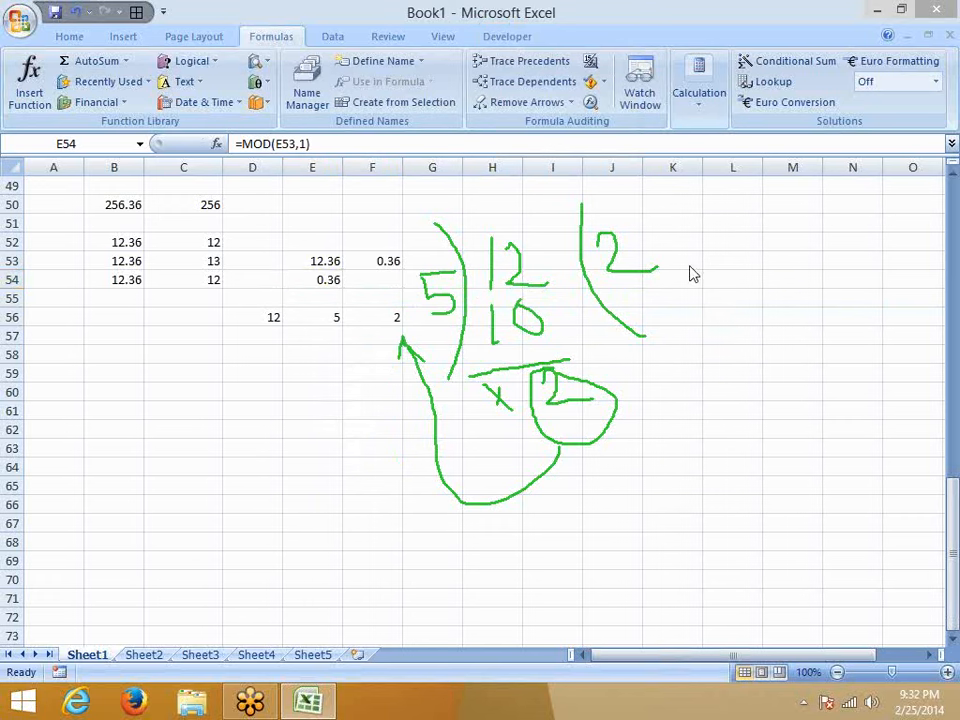
left_click(325, 278)
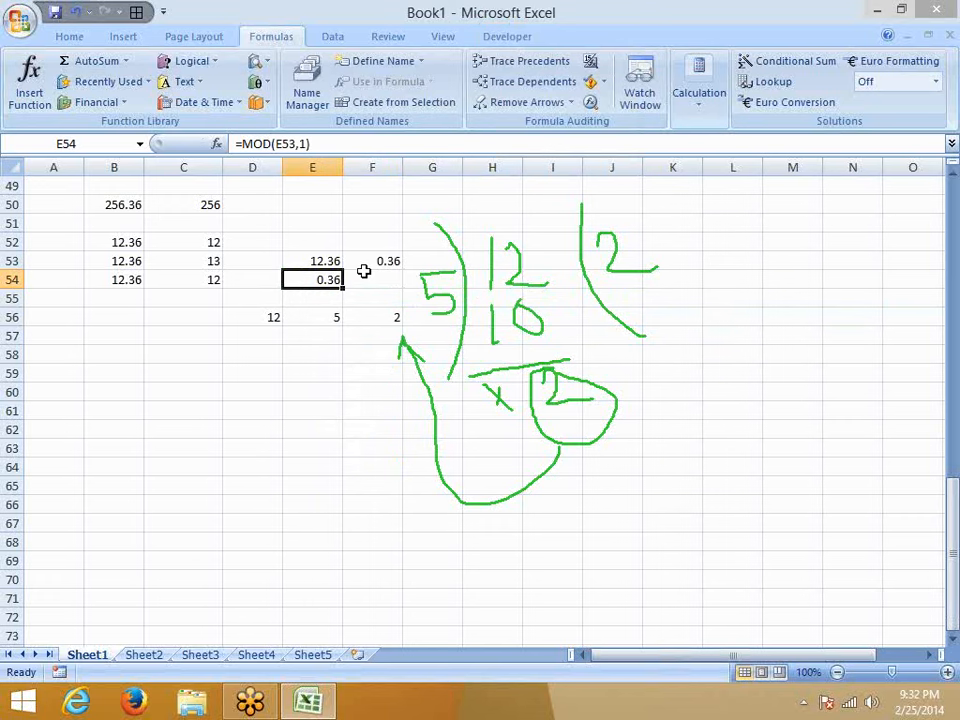
left_click(695, 252)
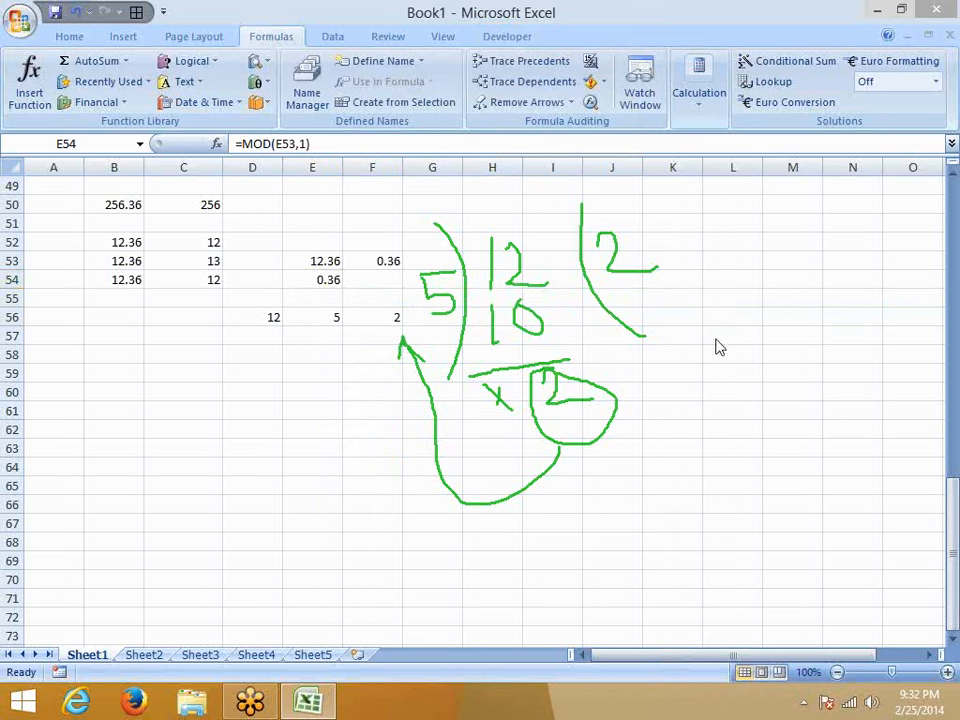
key("Escape")
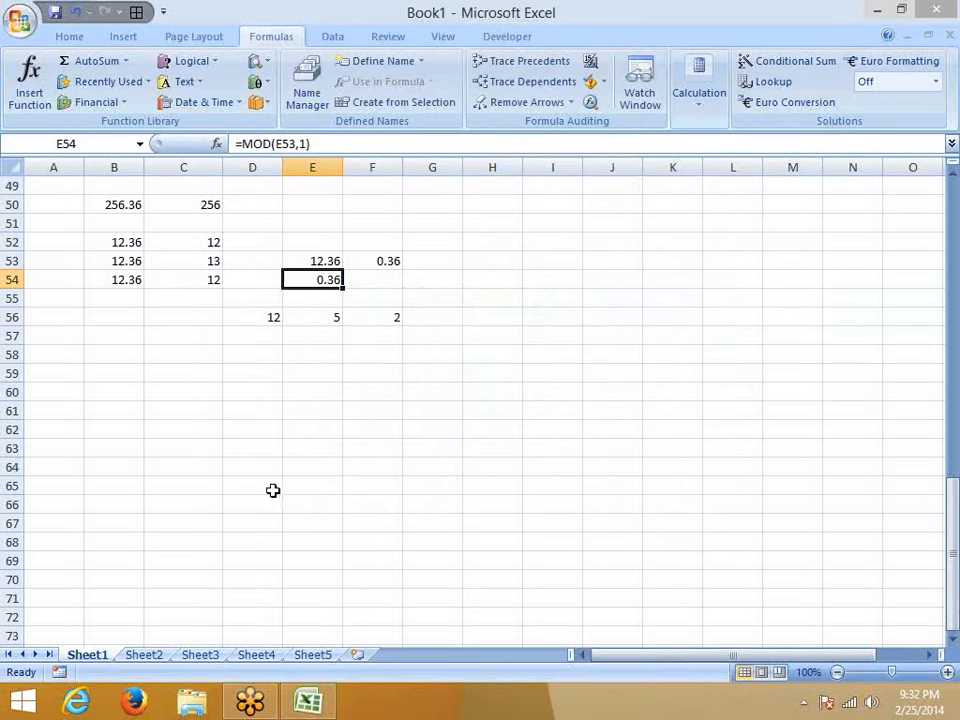
On Sheet2, enter the heading Book in cell A1 and the book number 1 in cell A2
left_click(145, 655)
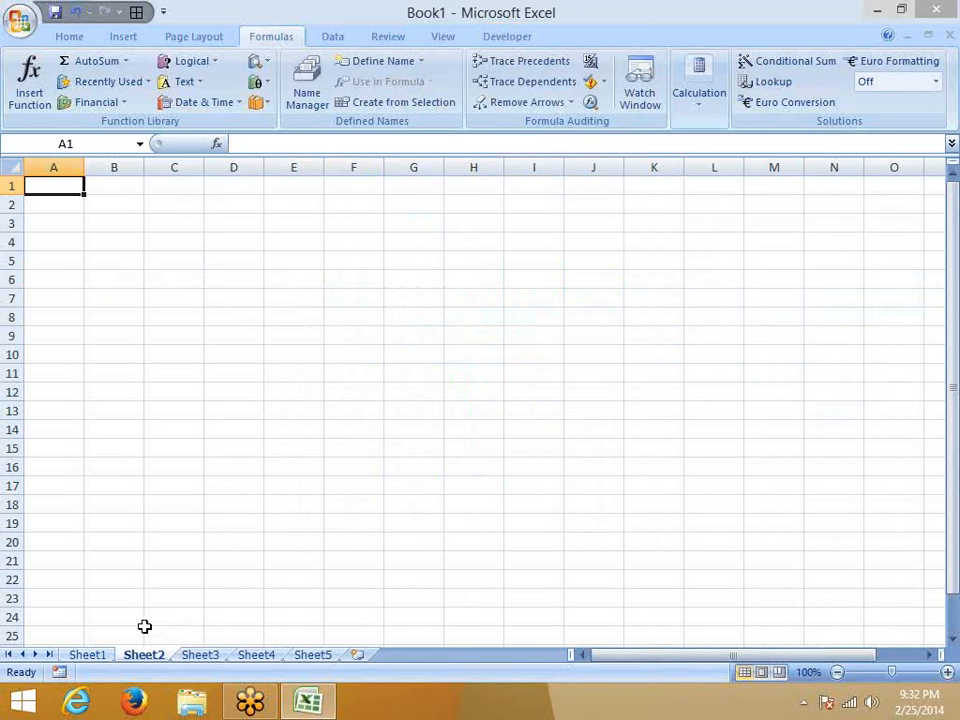
type("Book")
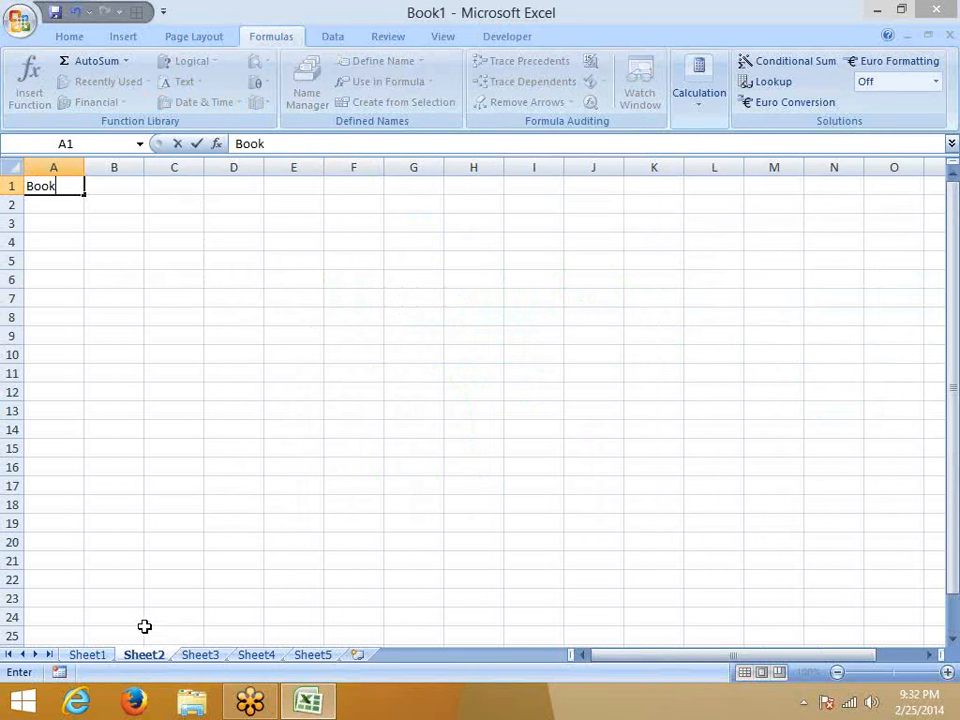
key("Return")
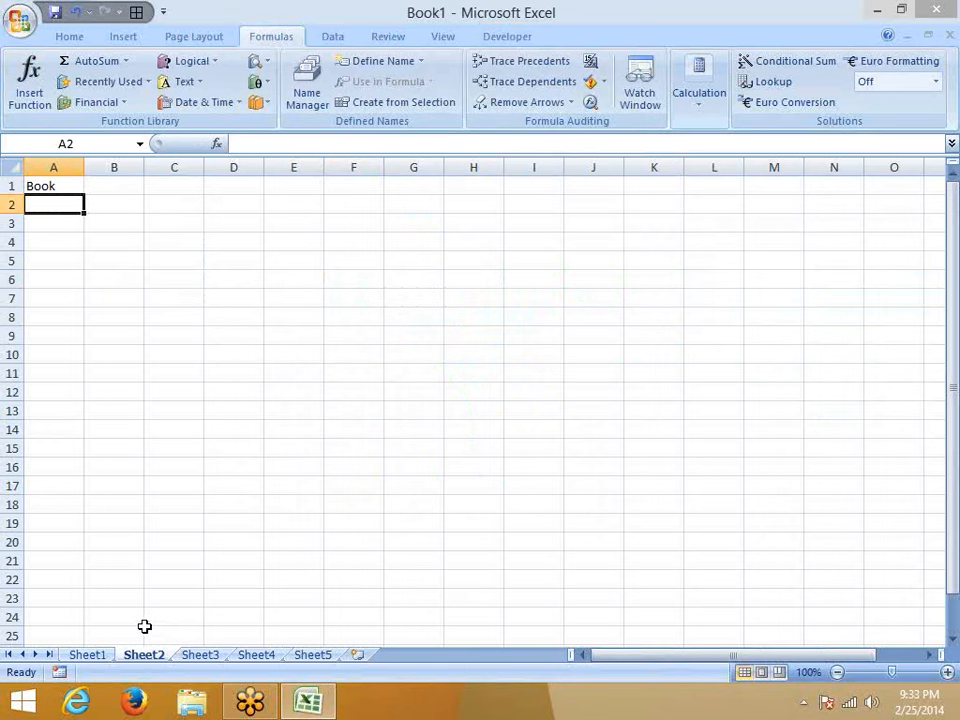
type("1")
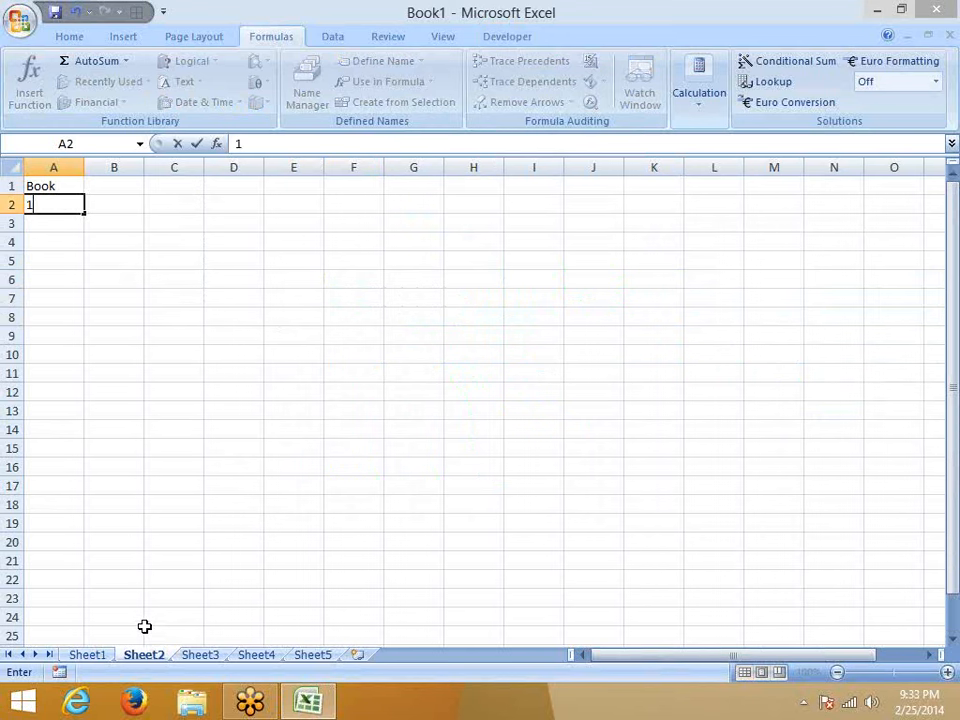
key("Return")
Add the headings From, To and Agent in cells B1, C1 and D1
key("Up")
key("Up")
key("Right")
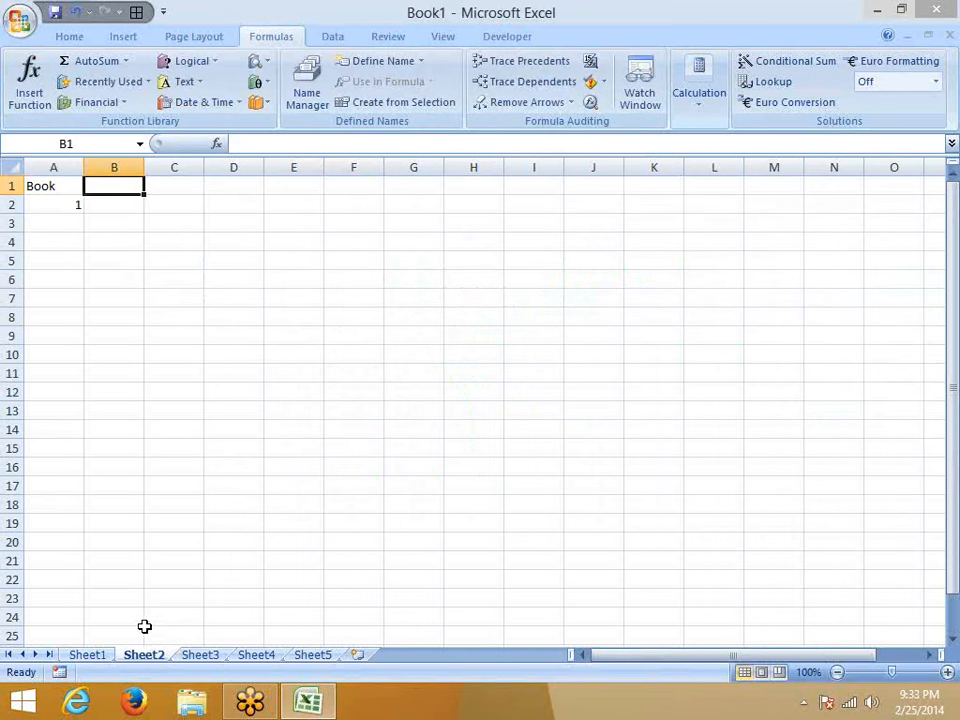
type("From")
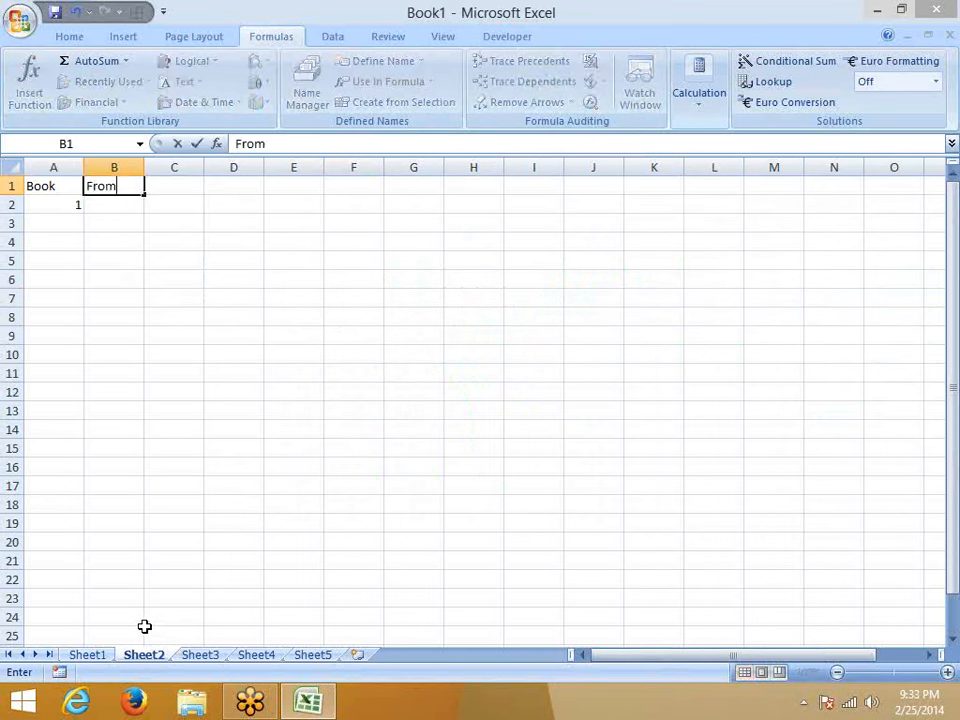
key("Return")
key("Up")
key("Right")
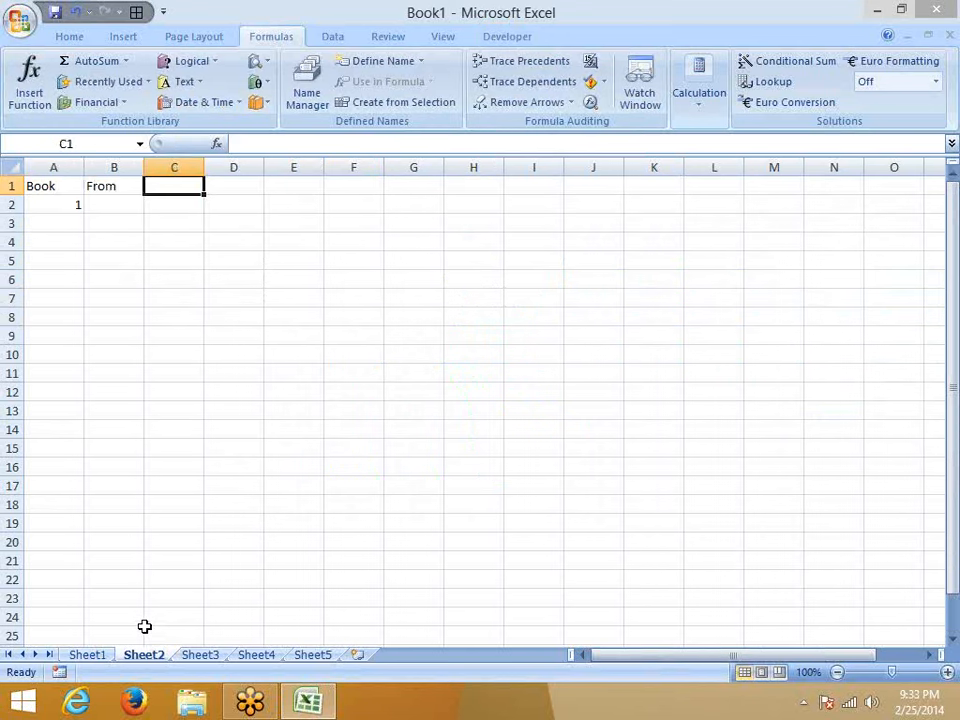
type("To")
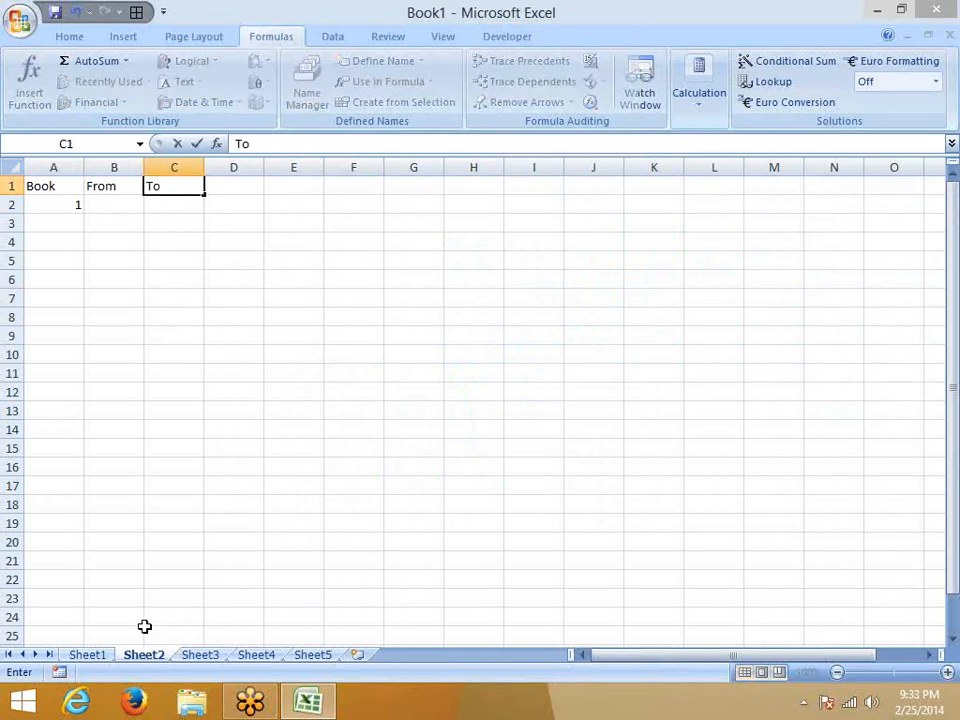
key("Return")
key("Up")
key("Right")
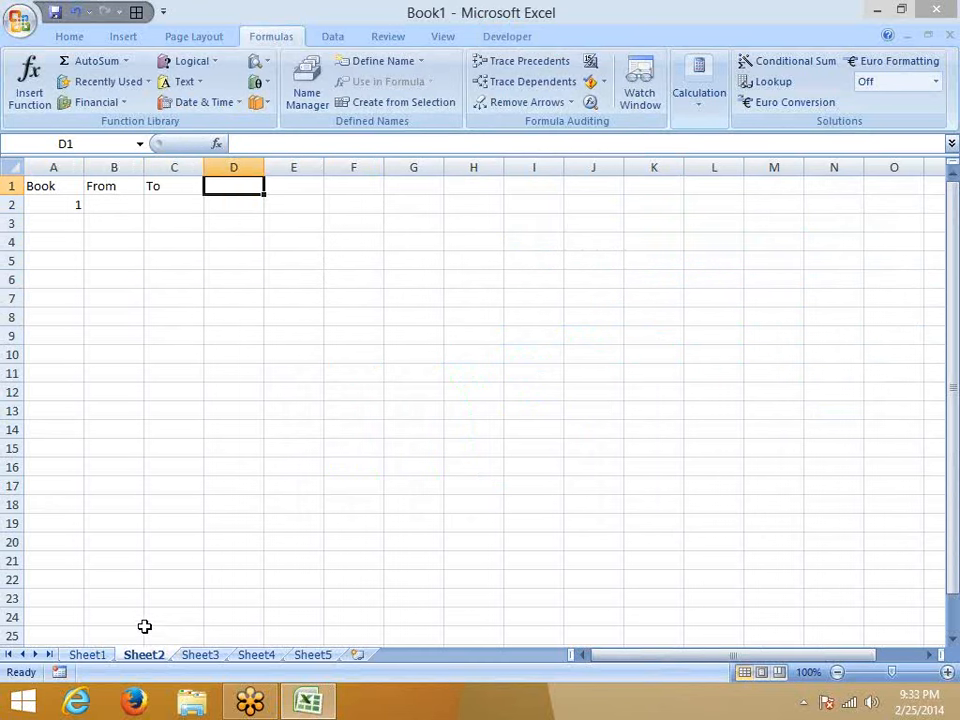
type("Ag")
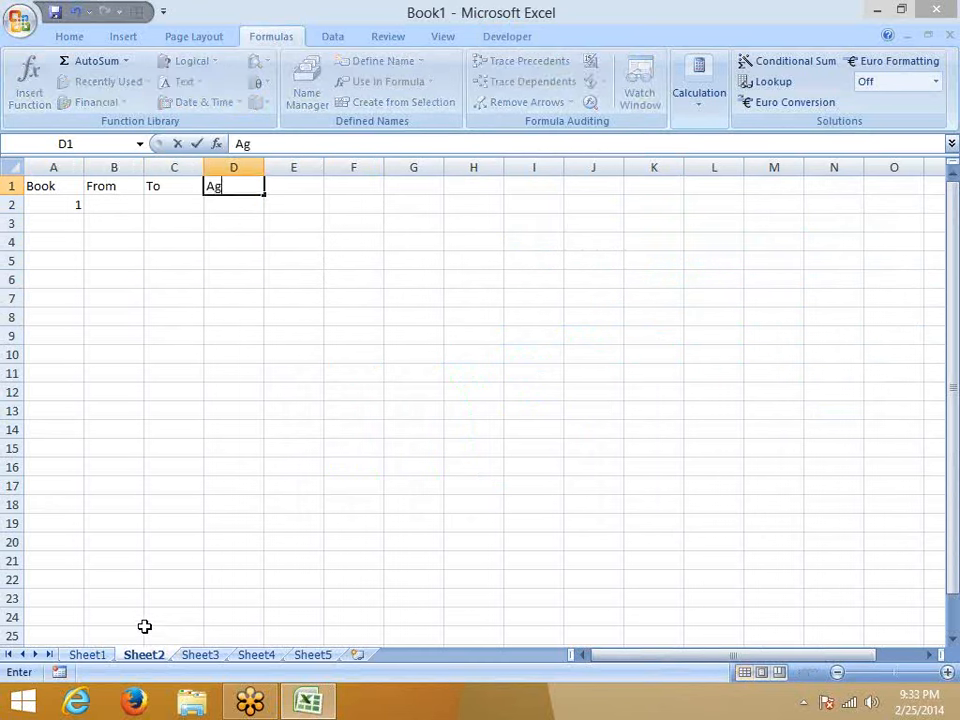
type("ent")
key("Return")
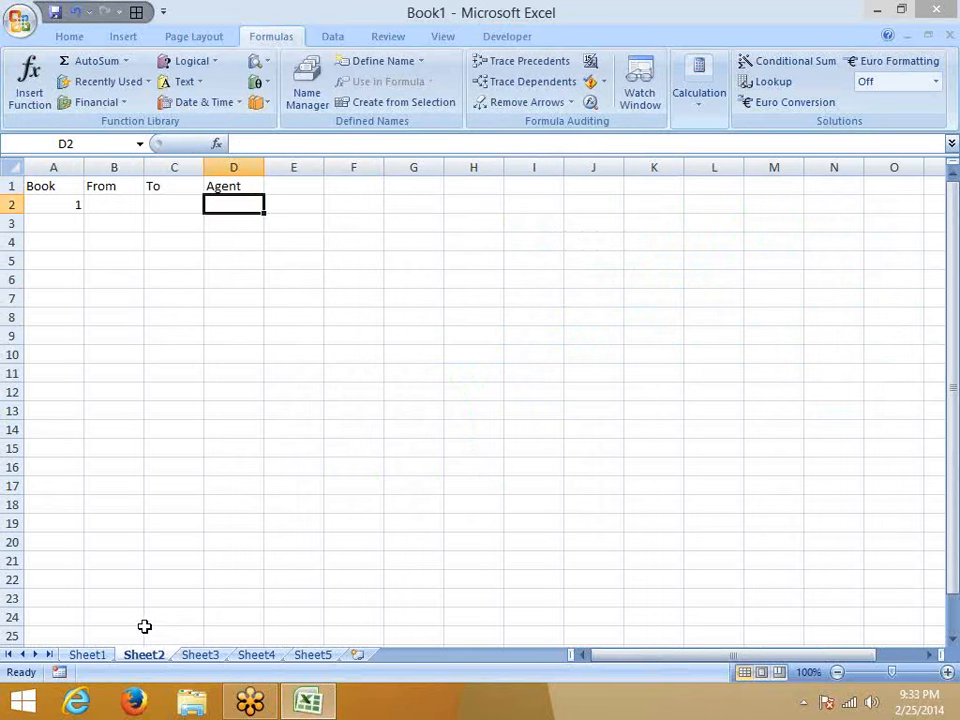
Complete the range of book 1 with From 1 in cell B2 and To 50 in cell C2
key("Left")
key("Left")
key("Left")
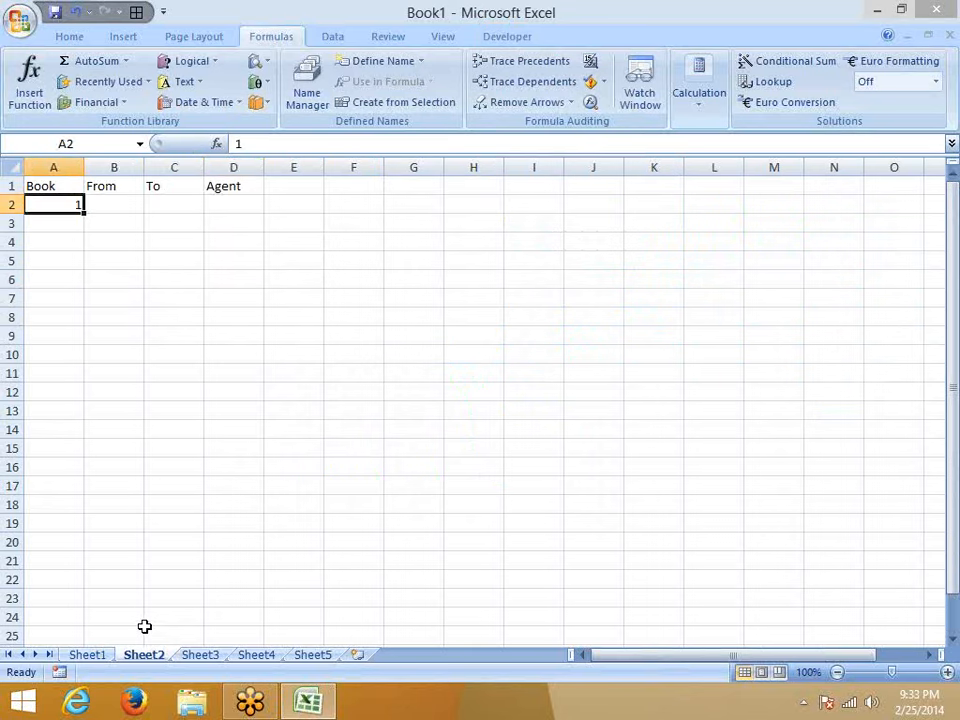
key("Right")
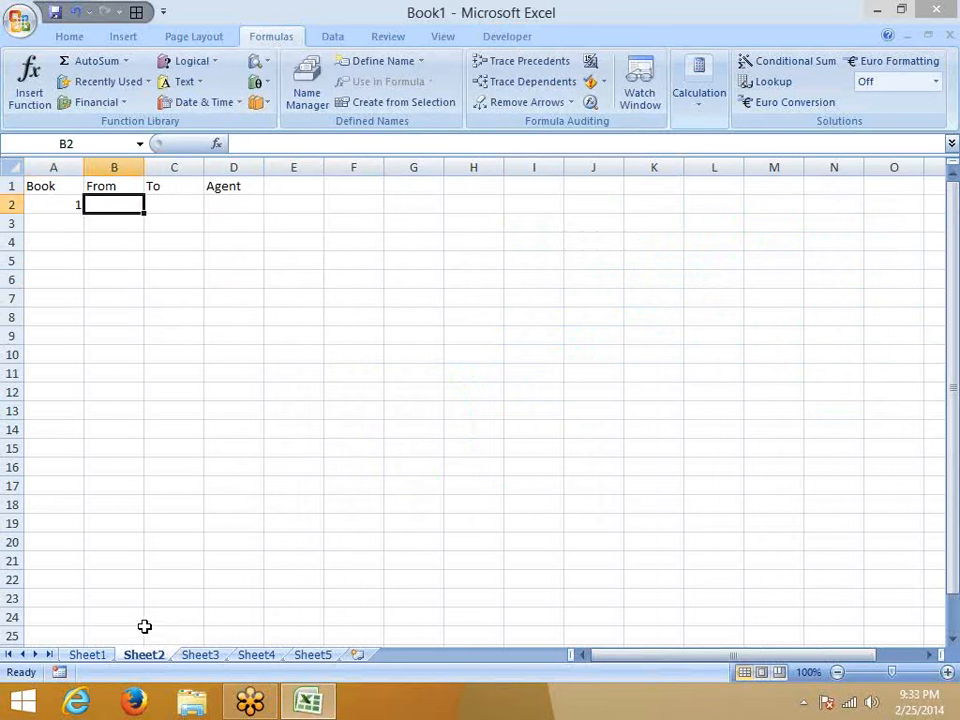
type("1")
key("Tab")
type("50")
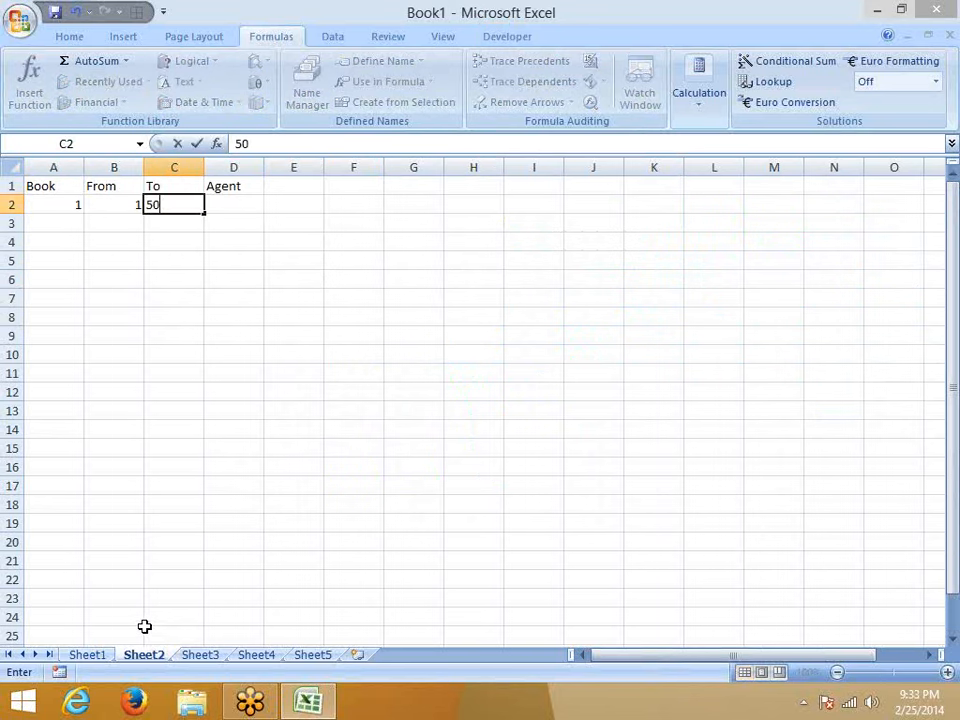
key("Return")
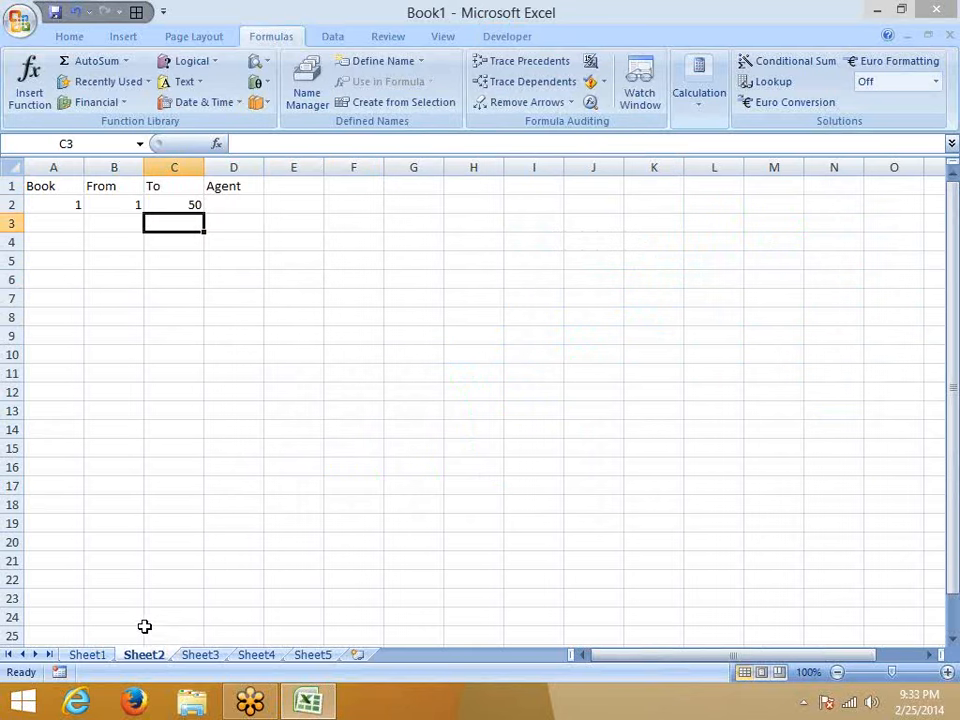
Fill row 3 with book 2, From 51 and To 100
left_click(68, 229)
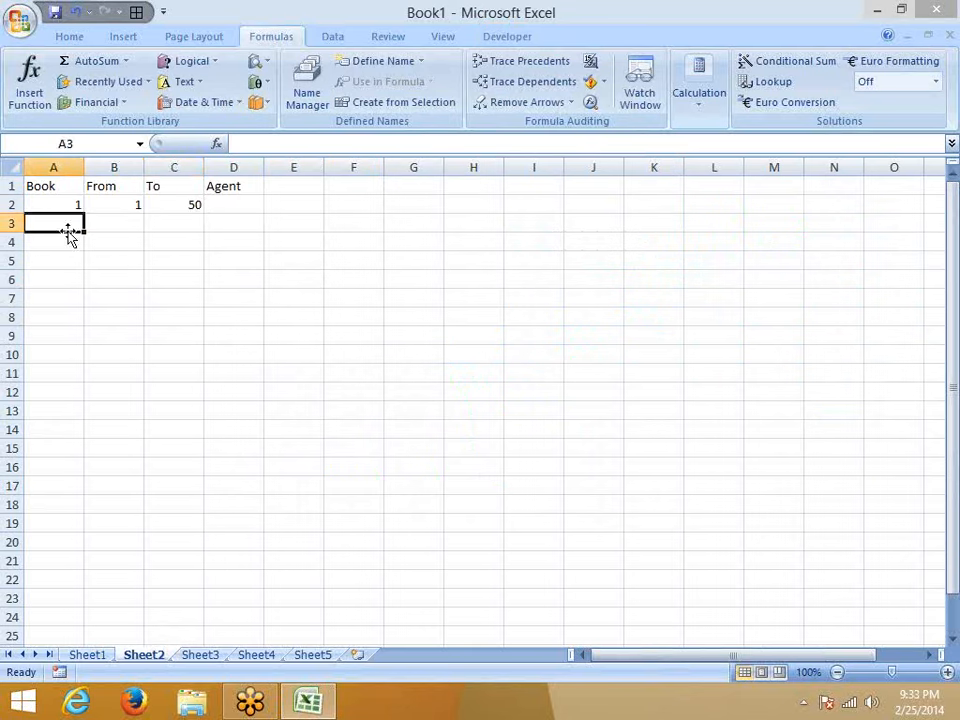
type("2")
key("Tab")
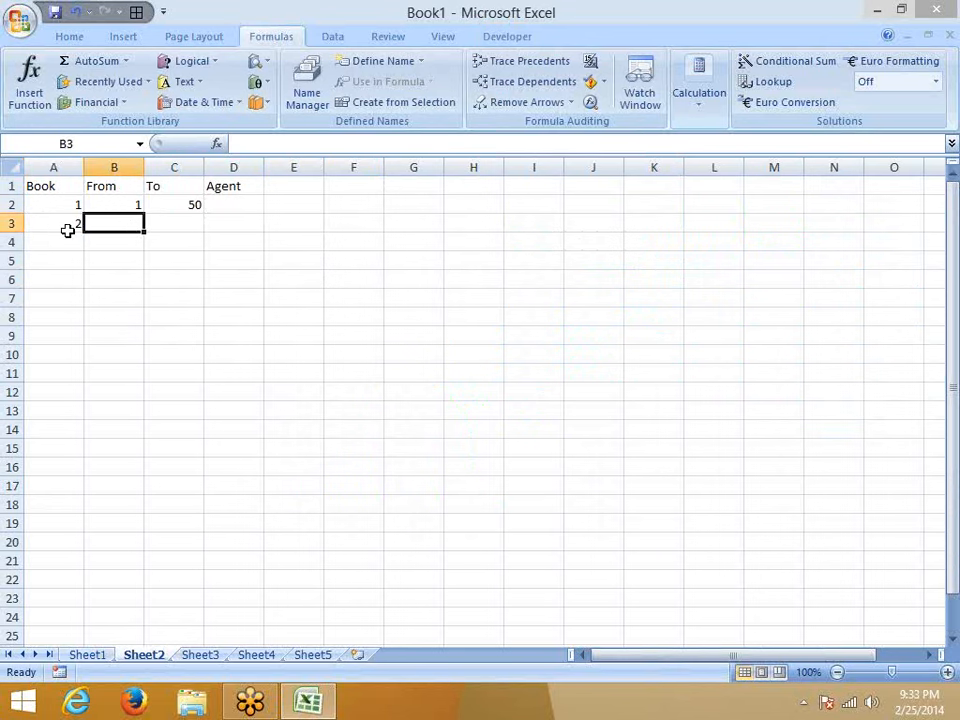
type("51")
key("Tab")
type("100")
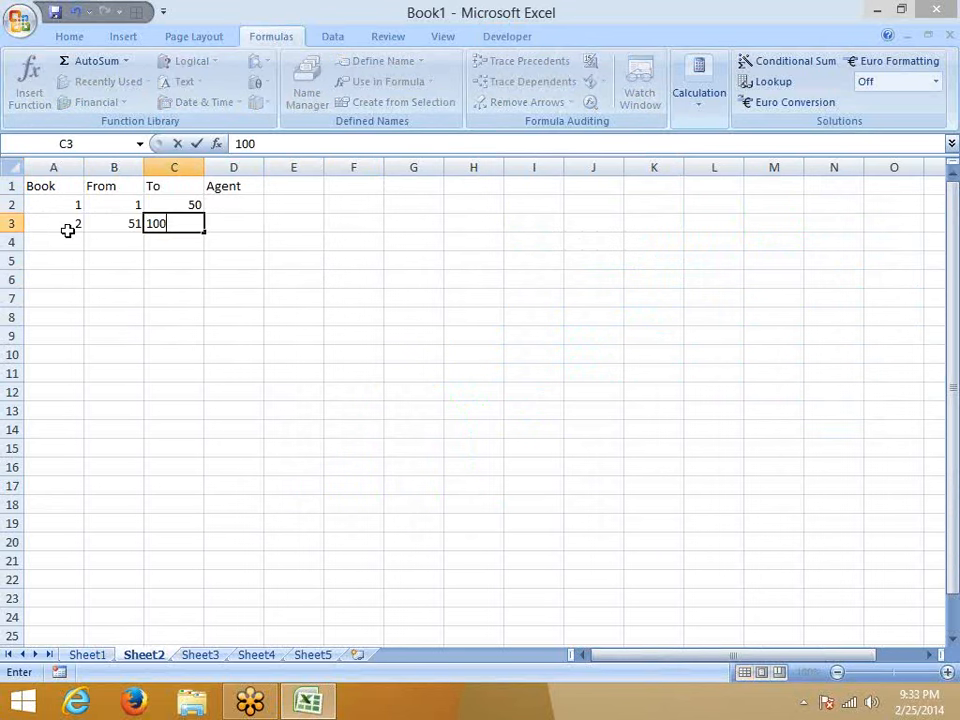
key("Return")
Fill row 4 with book 3, From 101 and To 150
left_click(70, 236)
type("3")
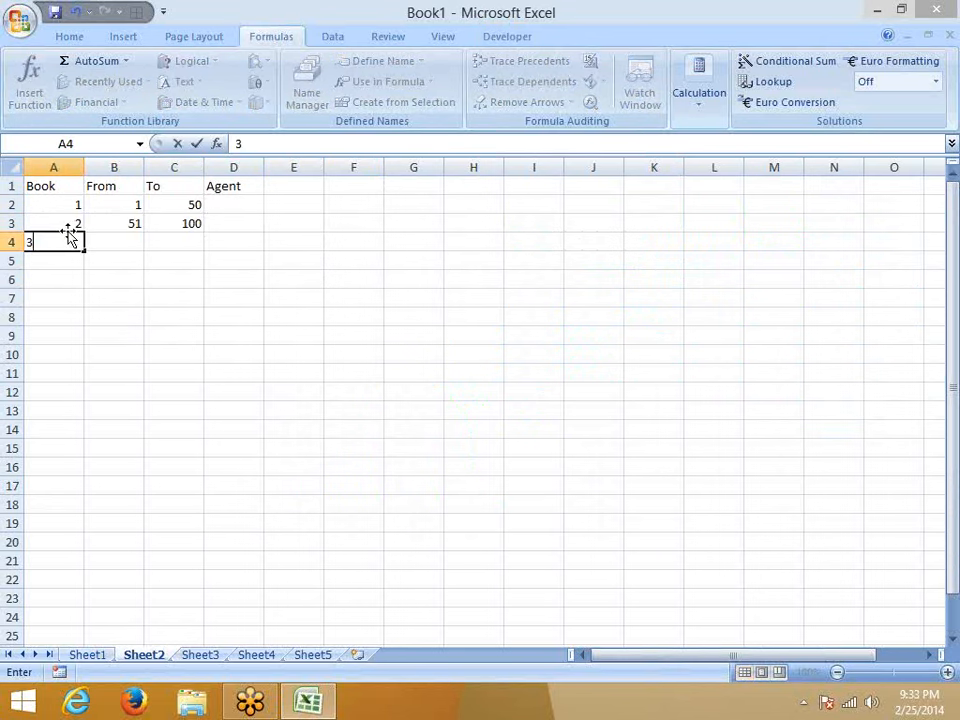
key("Tab")
type("101")
key("Tab")
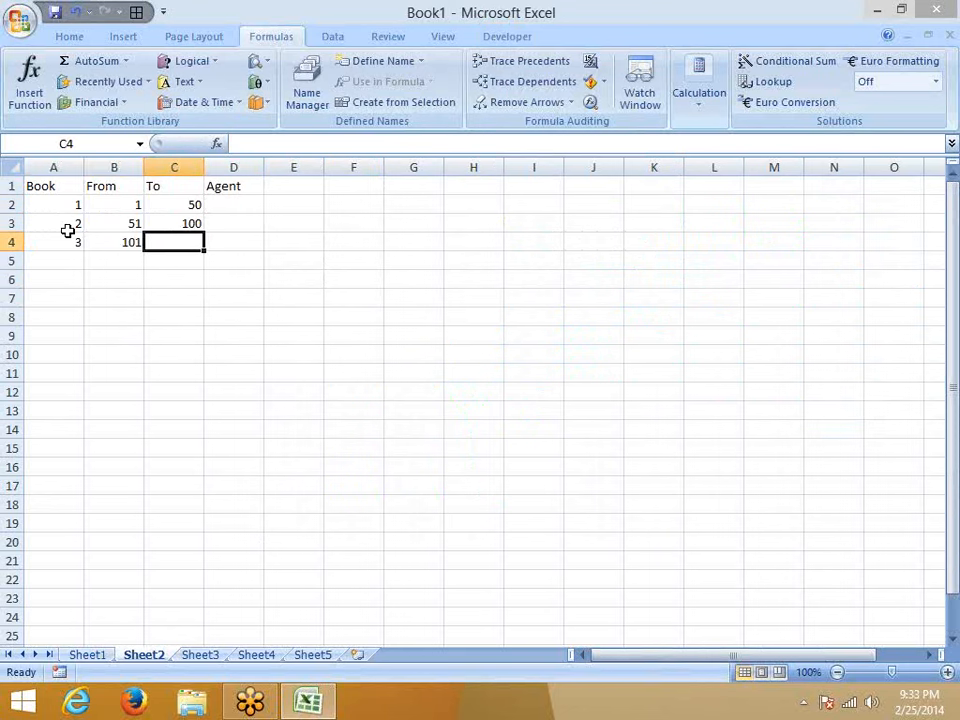
type("150")
key("Return")
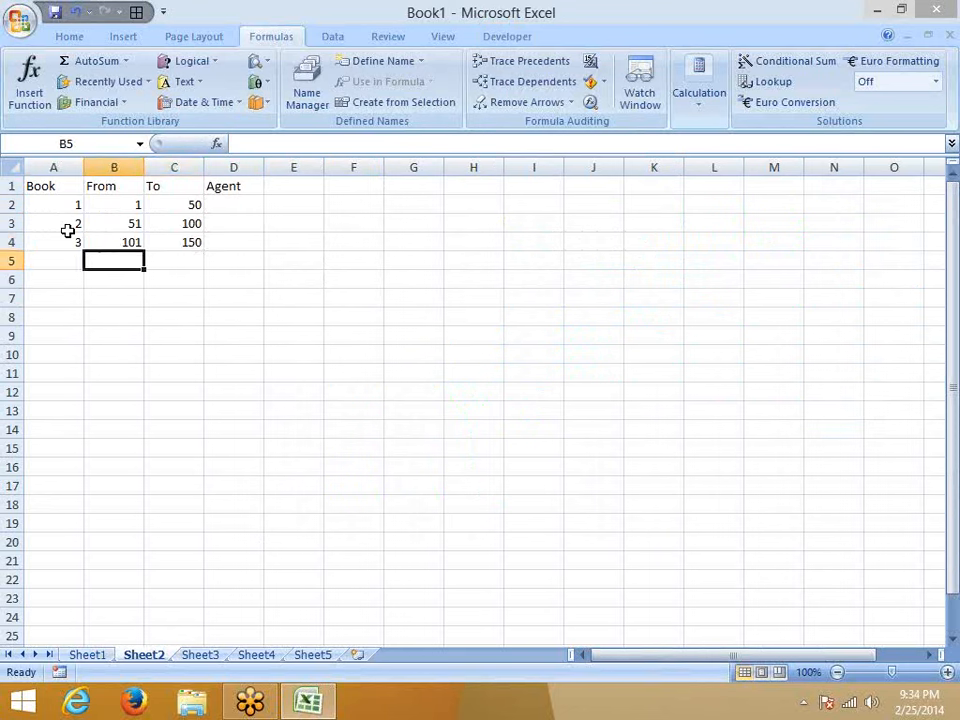
Fill row 5 with book 4, From 151 and To 200
key("Left")
type("4")
key("Tab")
type("151")
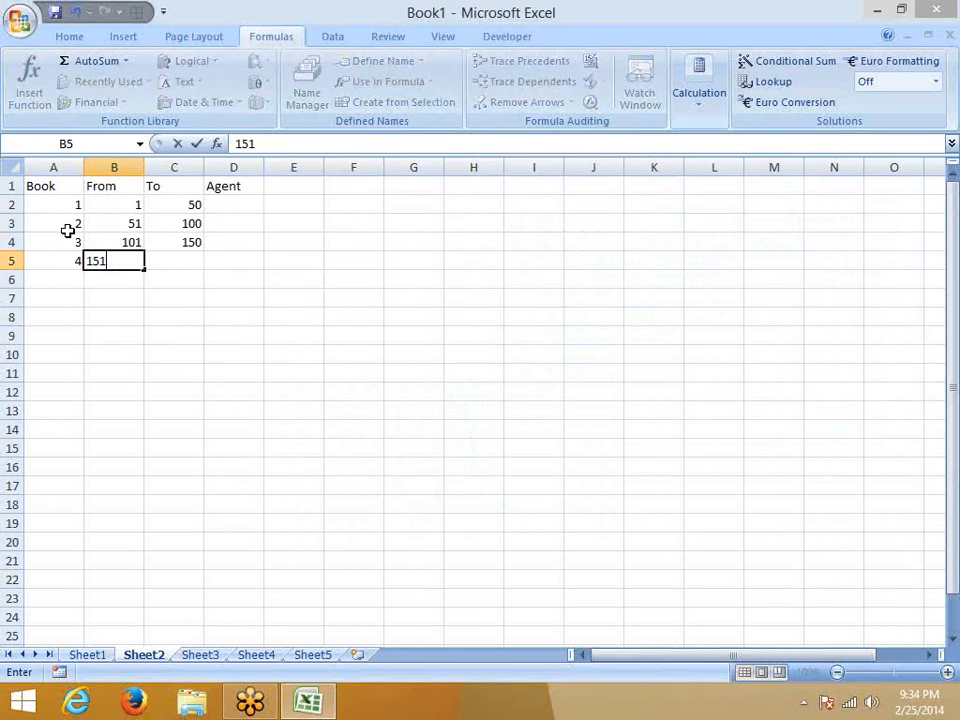
key("Tab")
type("200")
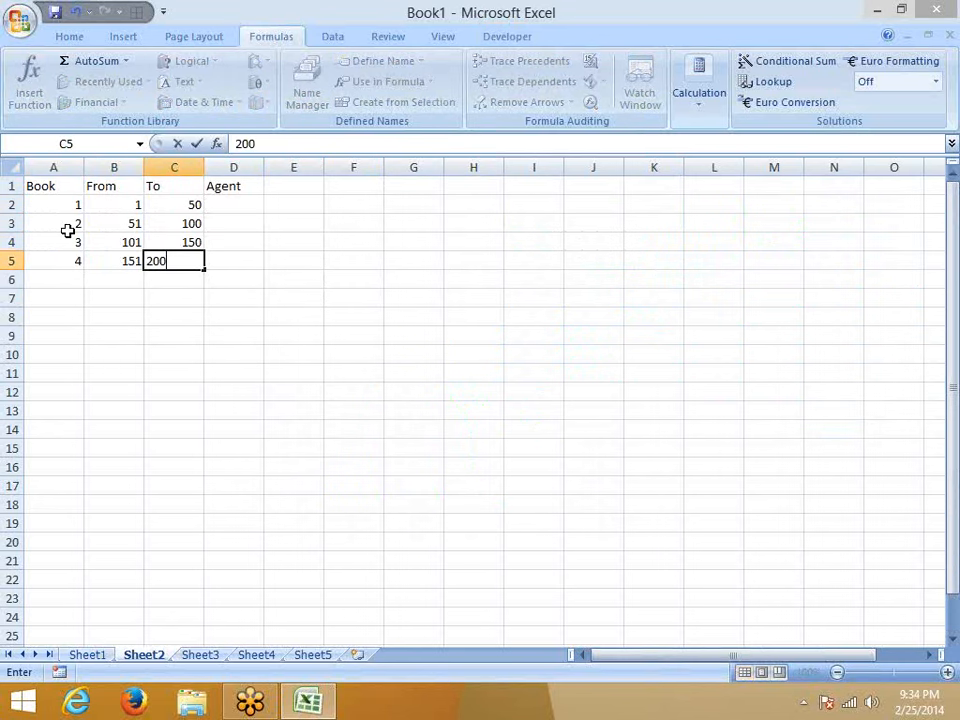
key("Return")
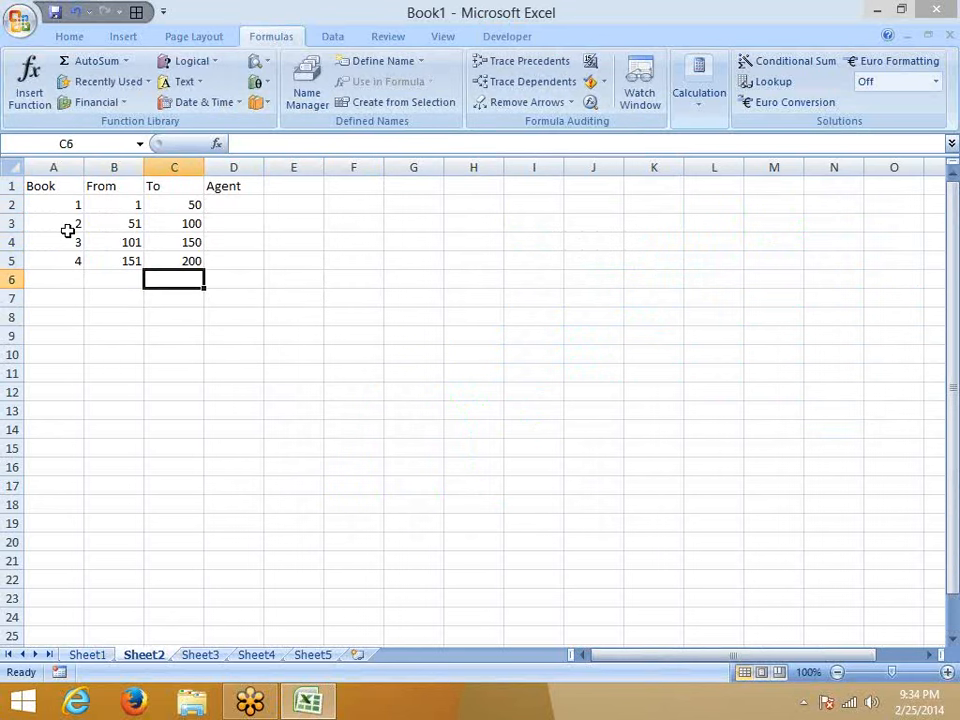
Enter 79 as the test number in cell F5, beside the book range table
key("Right")
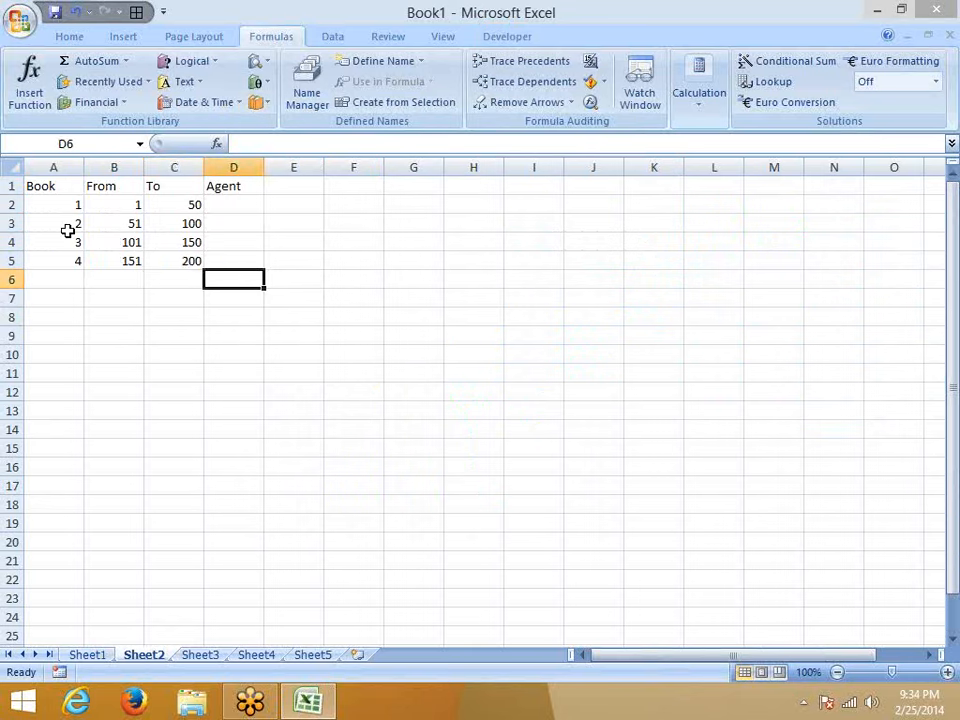
key("Up")
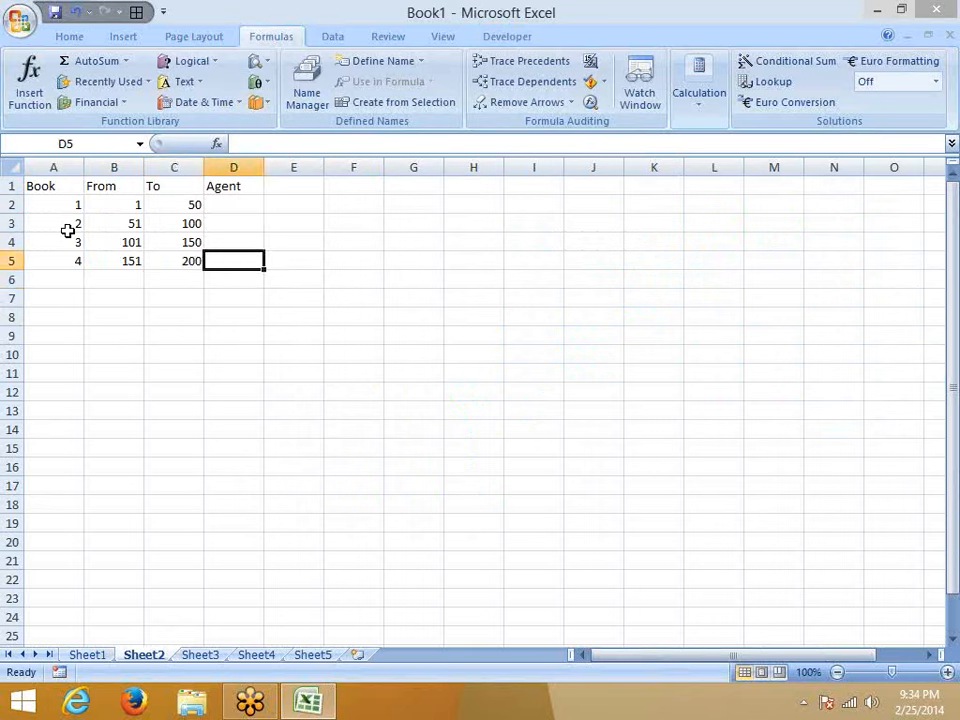
key("Up")
key("Up")
key("Up")
key("Down")
key("Down")
key("Down")
key("Right")
key("Right")
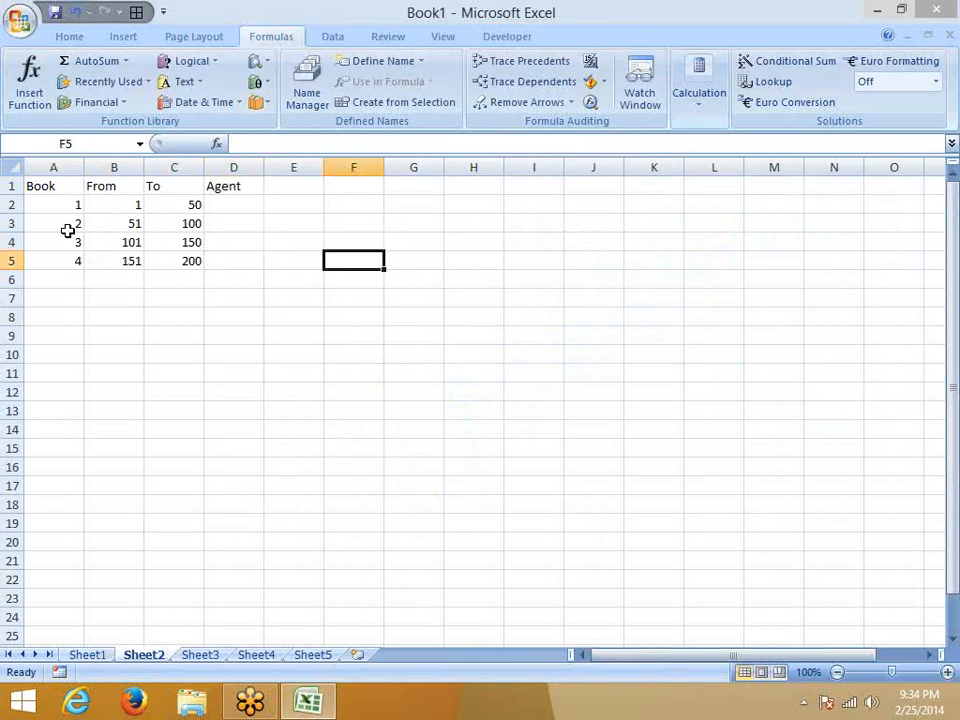
type("79")
key("Return")
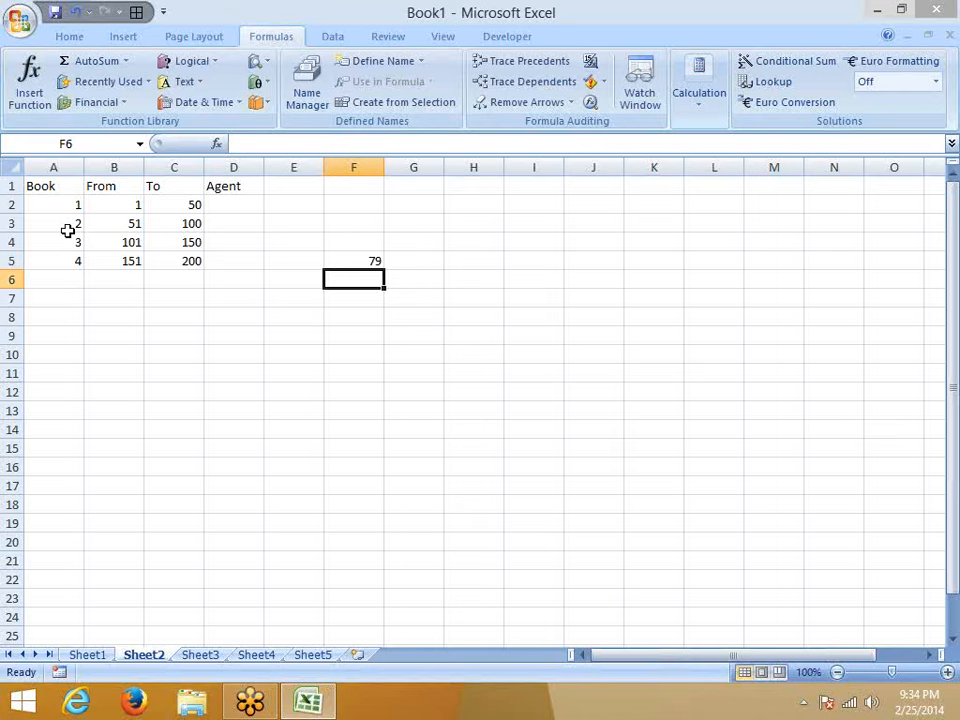
Compare the number in F5 with the From and To range of book 2 in row 3
key("Right")
key("Up")
key("Left")
key("Left")
key("Left")
key("Left")
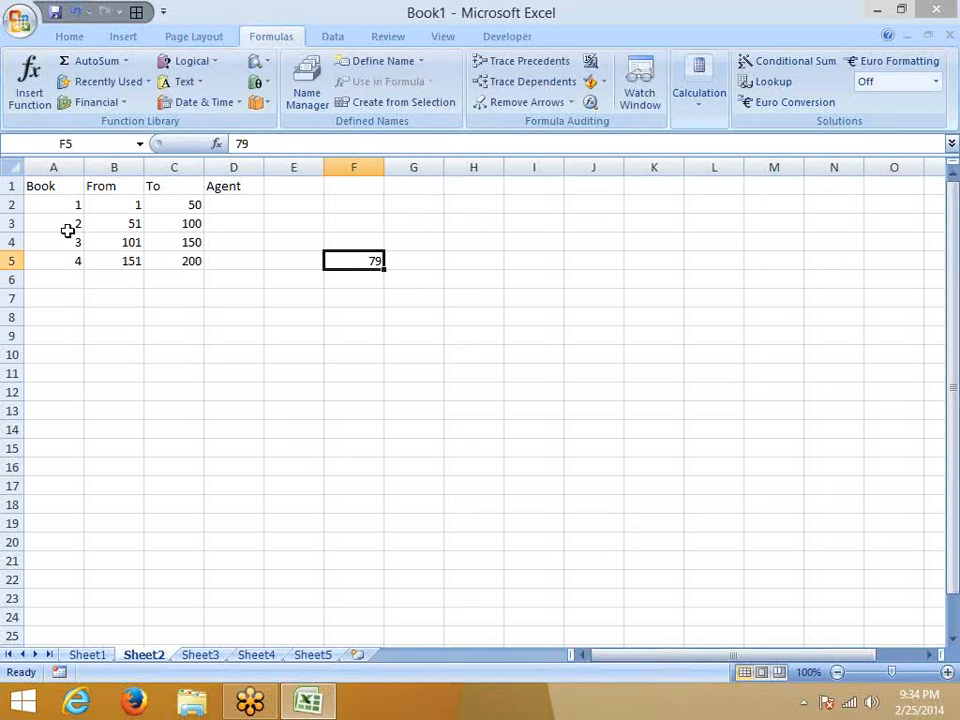
key("Up")
key("Up")
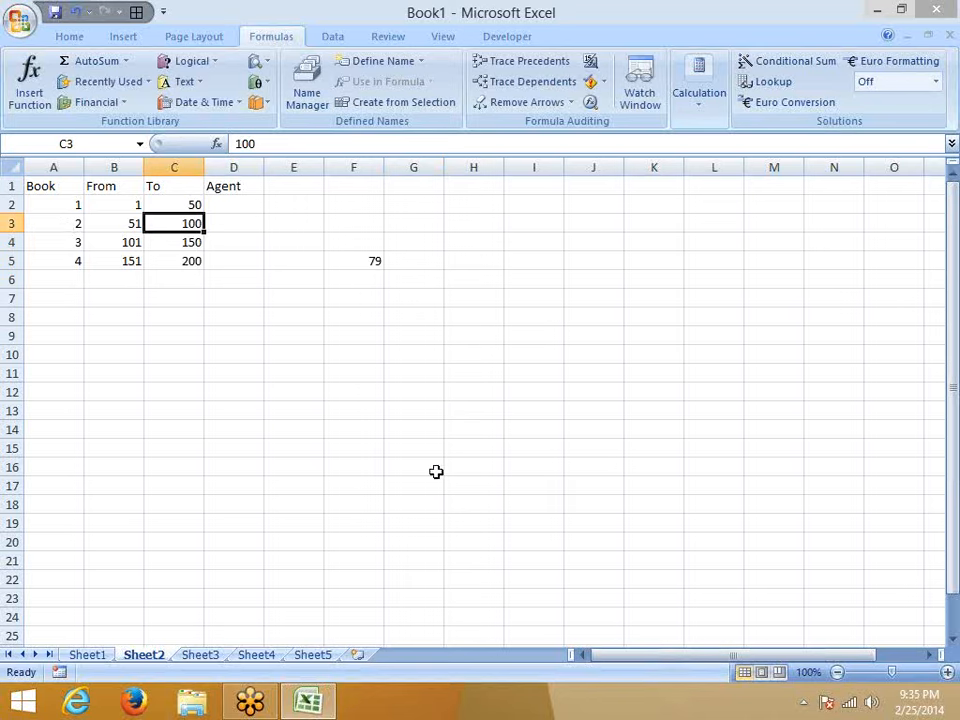
left_click(388, 261)
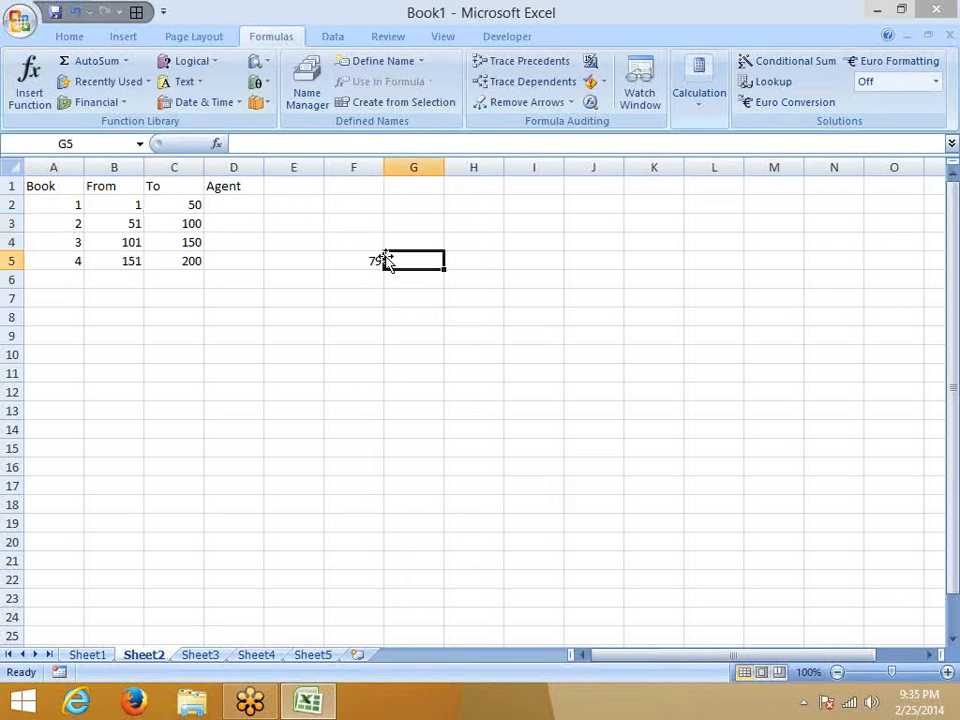
left_click(376, 260)
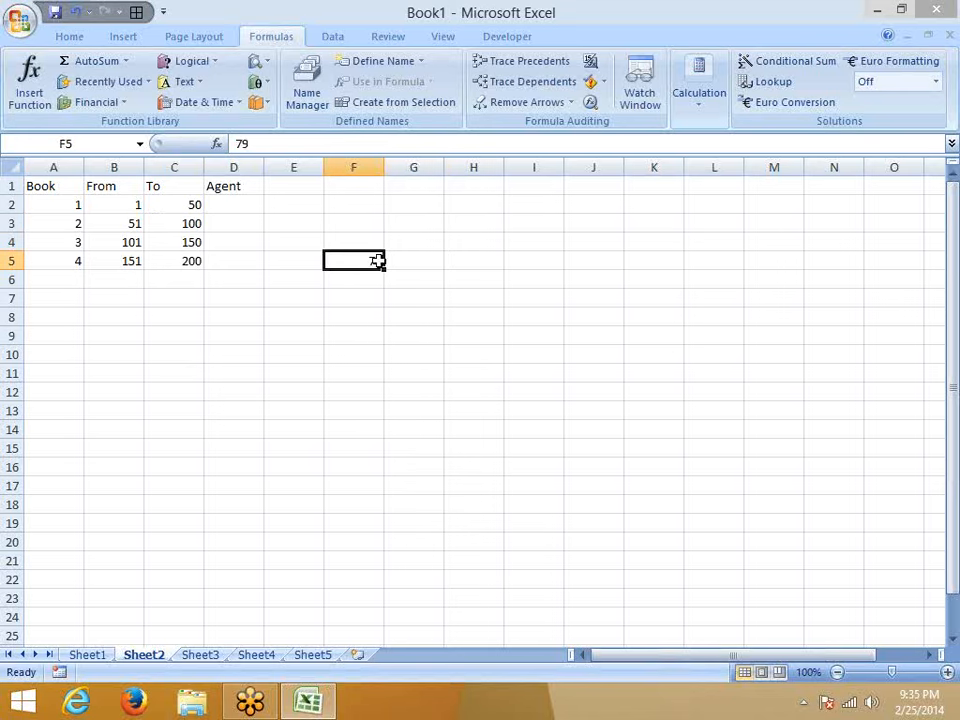
left_click(405, 258)
left_click(74, 224)
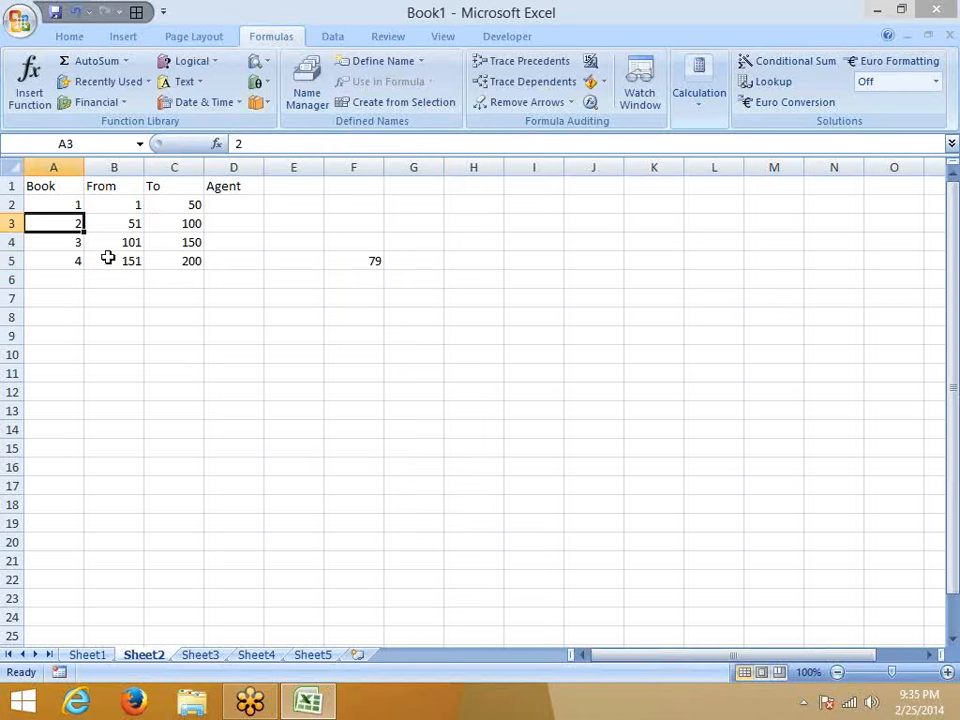
Enter the formula =F5/50 in cell G5 to divide the test number by the book size
left_click(413, 260)
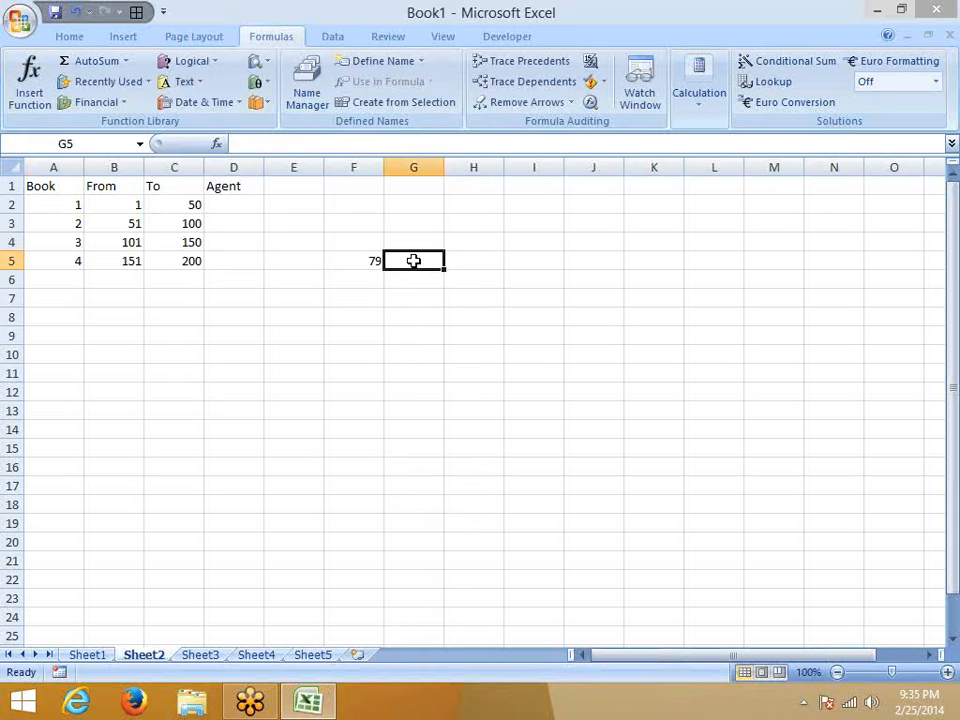
type("=")
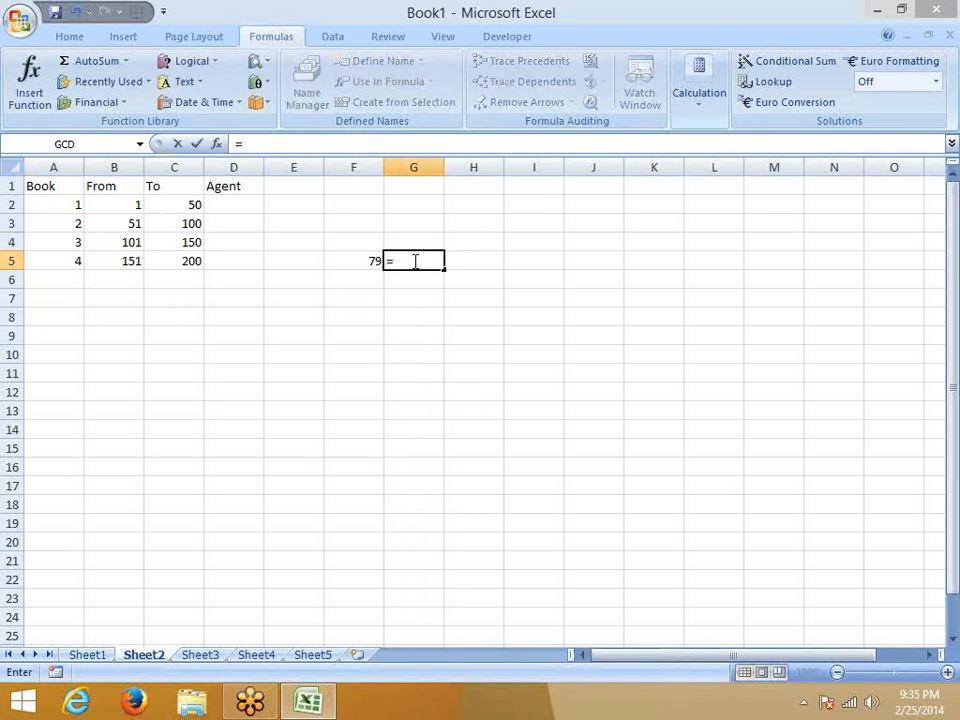
key("Left")
type("/5")
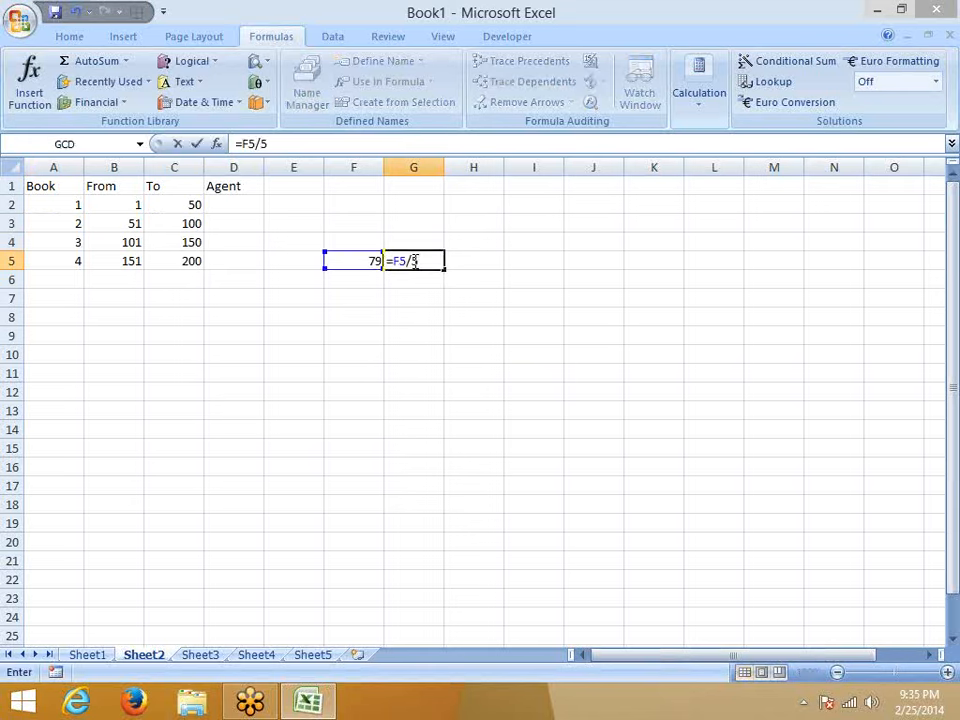
key("Return")
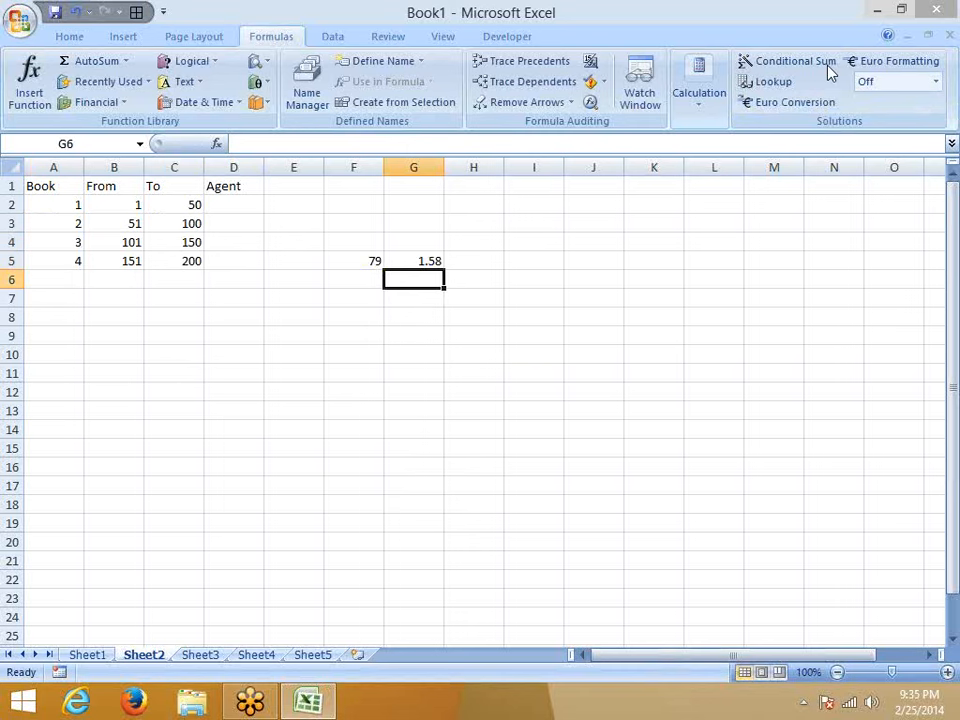
Enter =ROUNDUP(G5,0) in cell H5 to round the quotient up to a whole book number
key("Up")
key("Right")
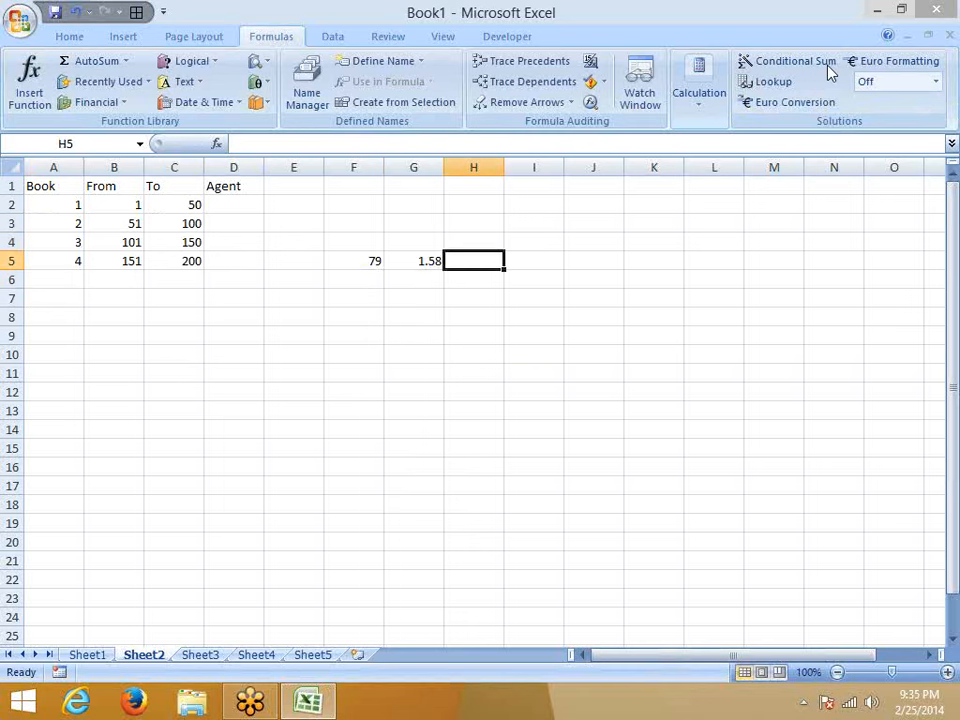
type("=ro")
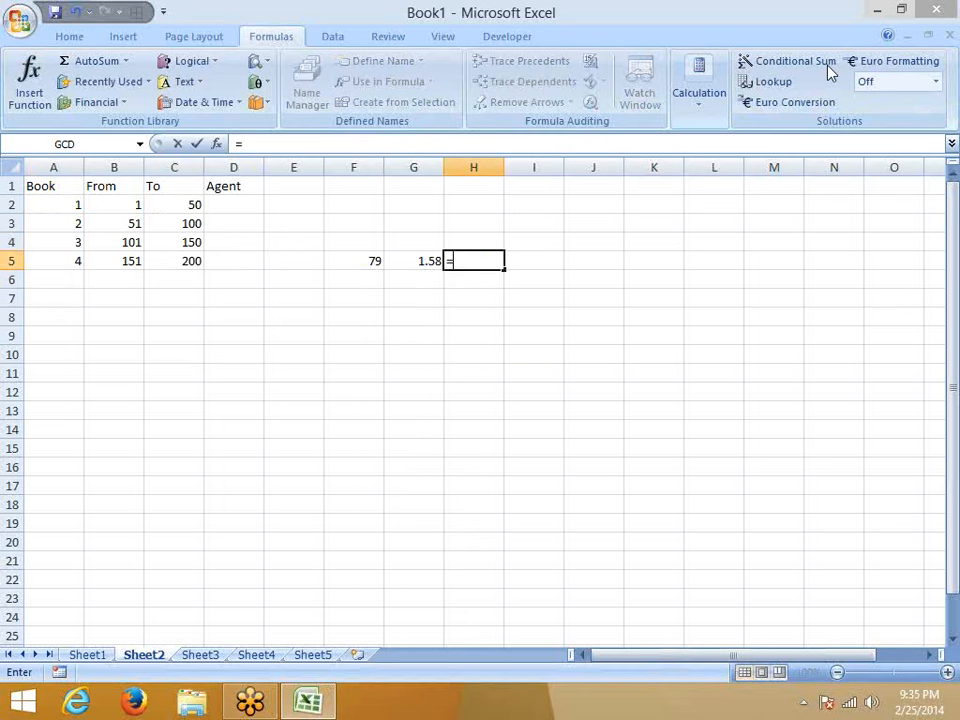
key("Down")
key("Down")
key("Down")
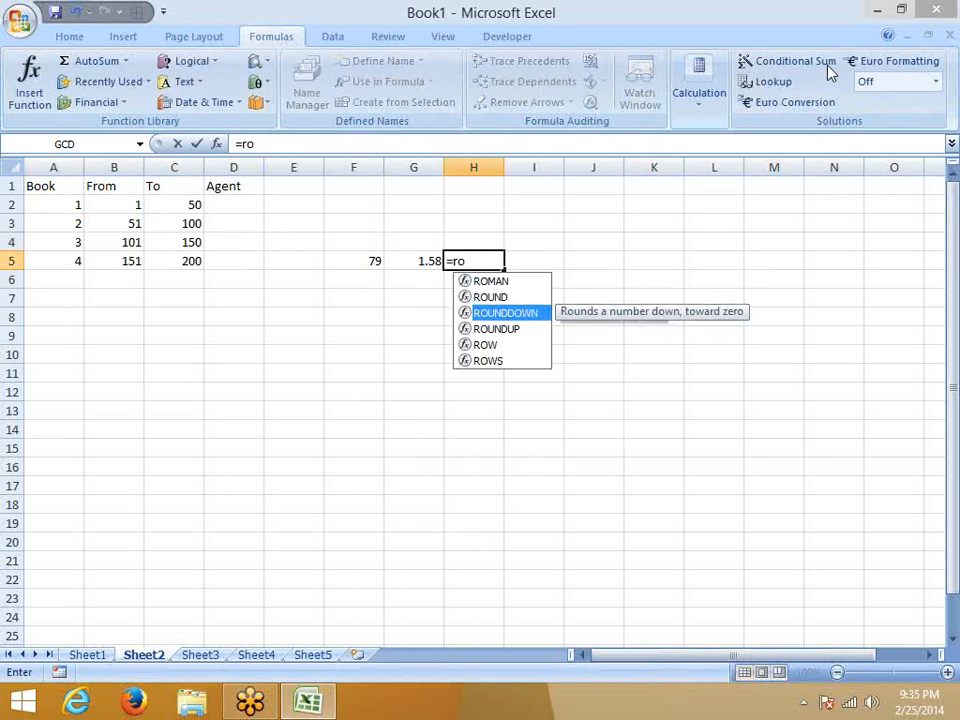
key("Tab")
key("Left")
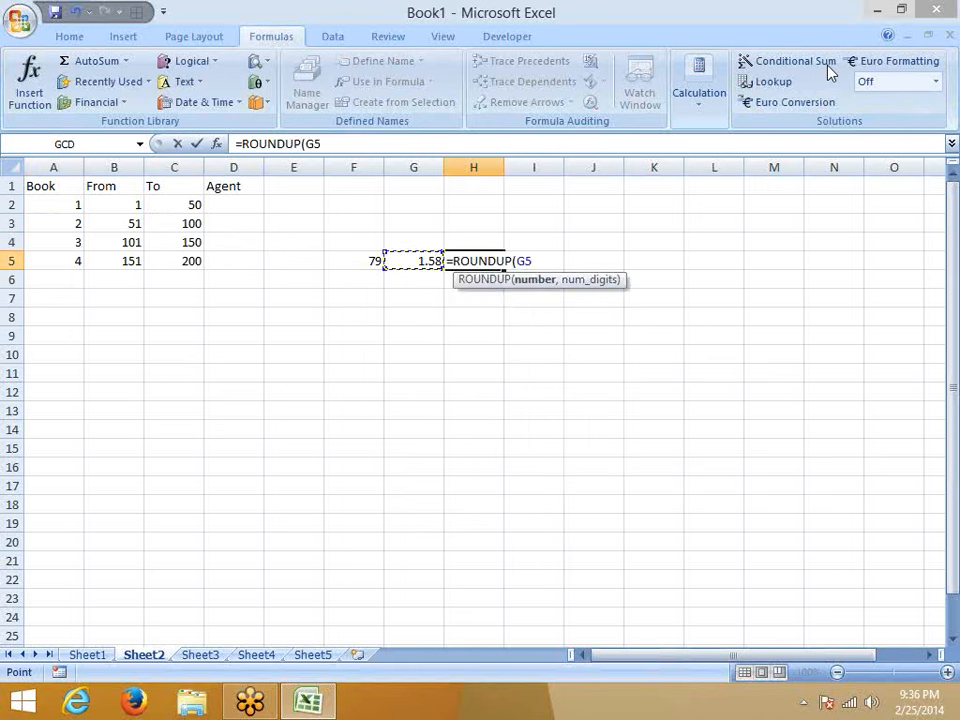
key("Return")
key("Up")
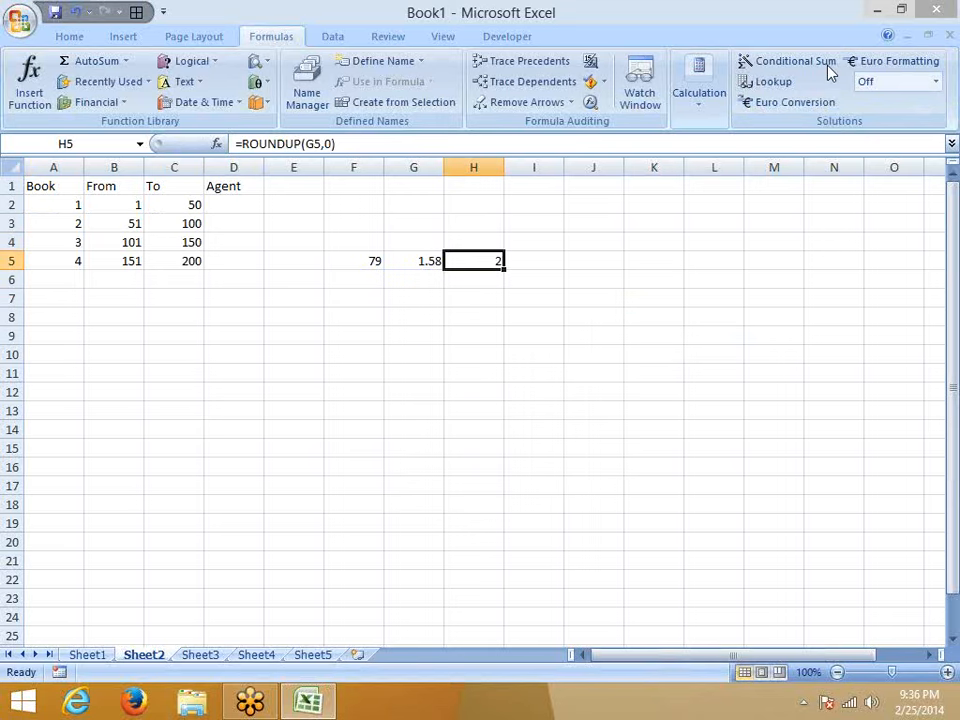
Change the test number in F5 to 179
key("Left")
key("Left")
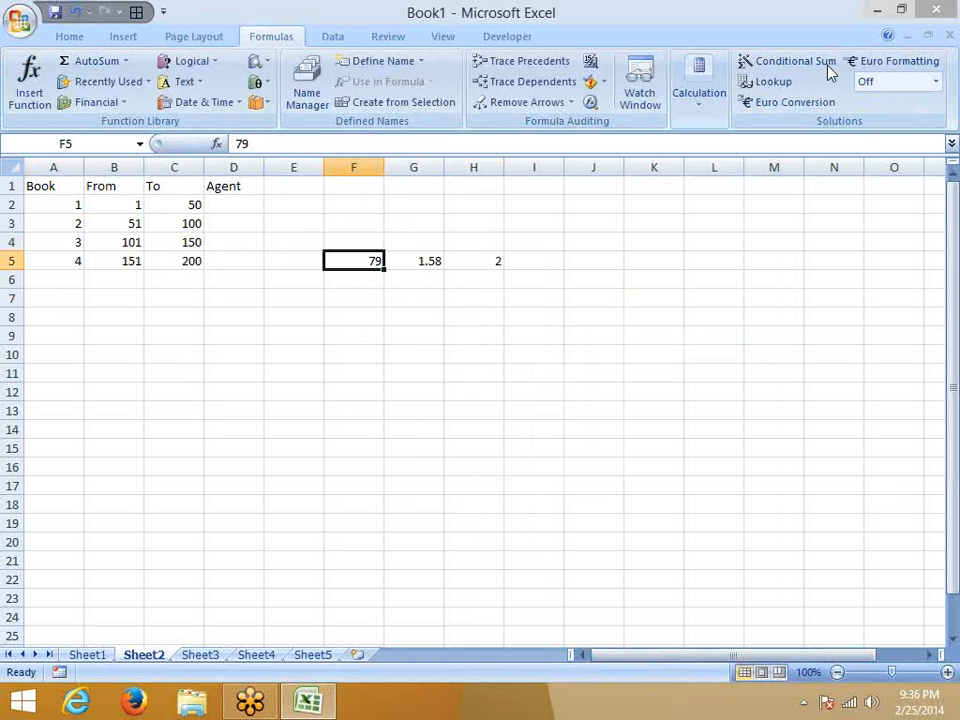
type("1")
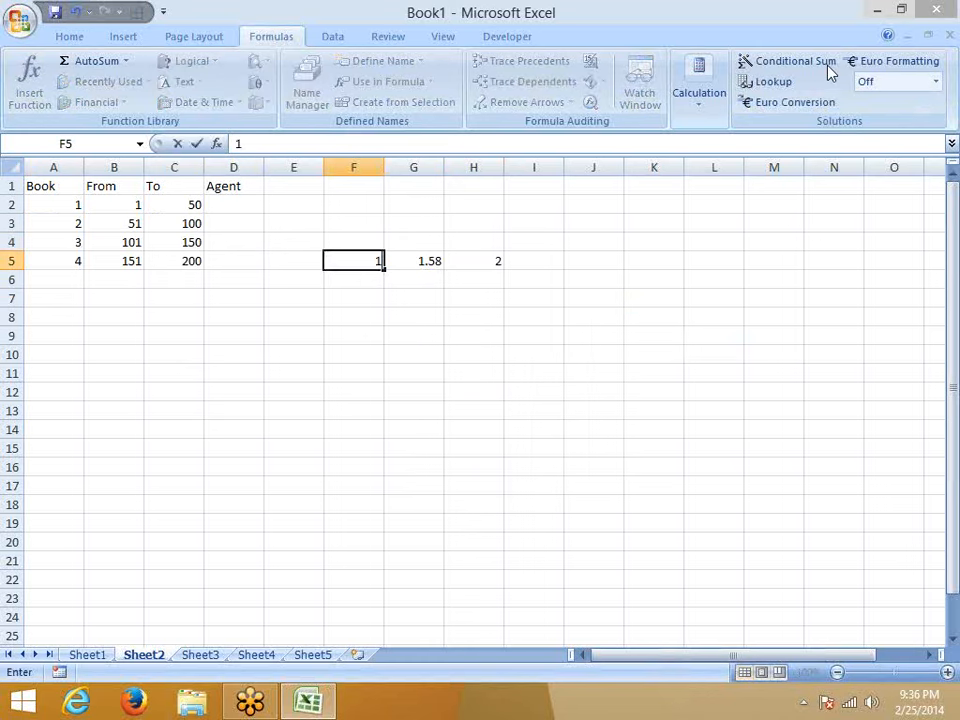
type("79")
key("Return")
key("Up")
key("Right")
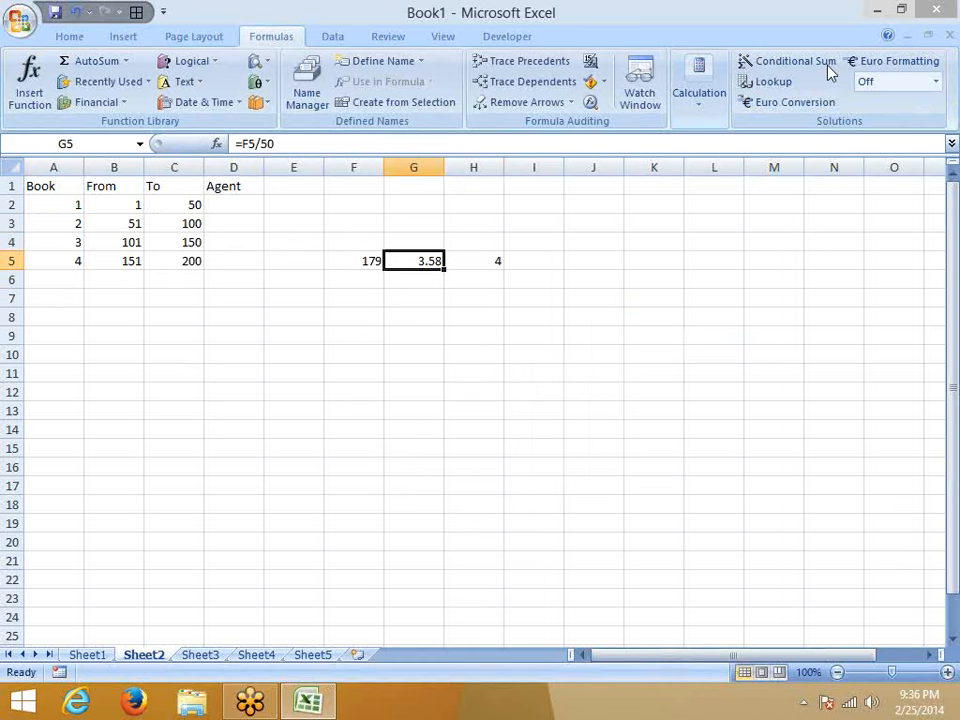
Check the rounded-up book number in H5 against the From and To range of book 4 in row 5
left_click_drag(103, 261, 180, 260)
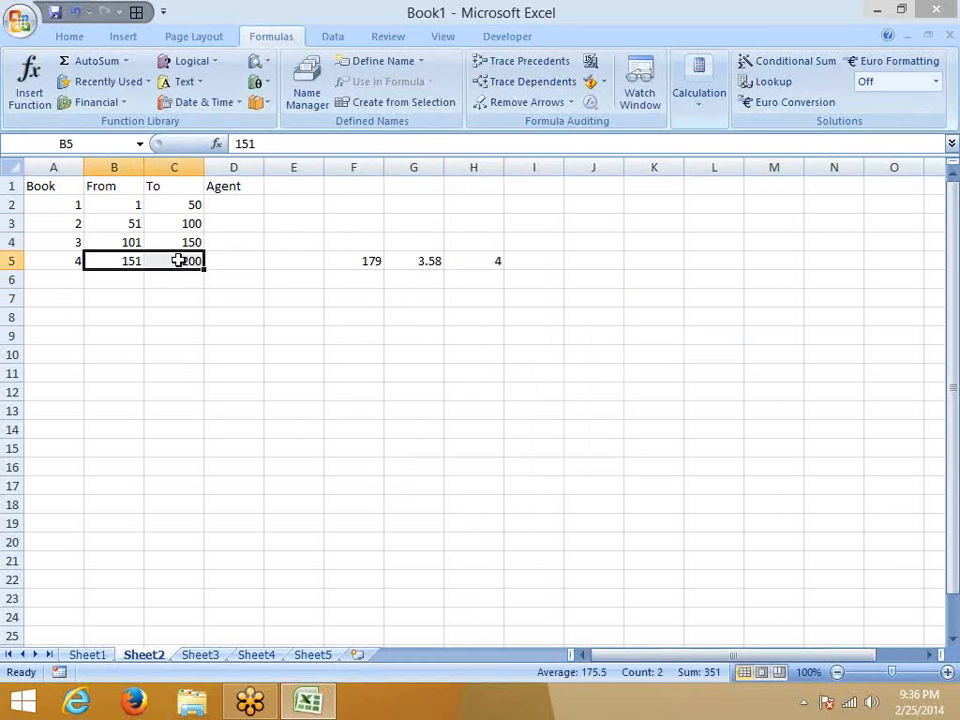
left_click(466, 260)
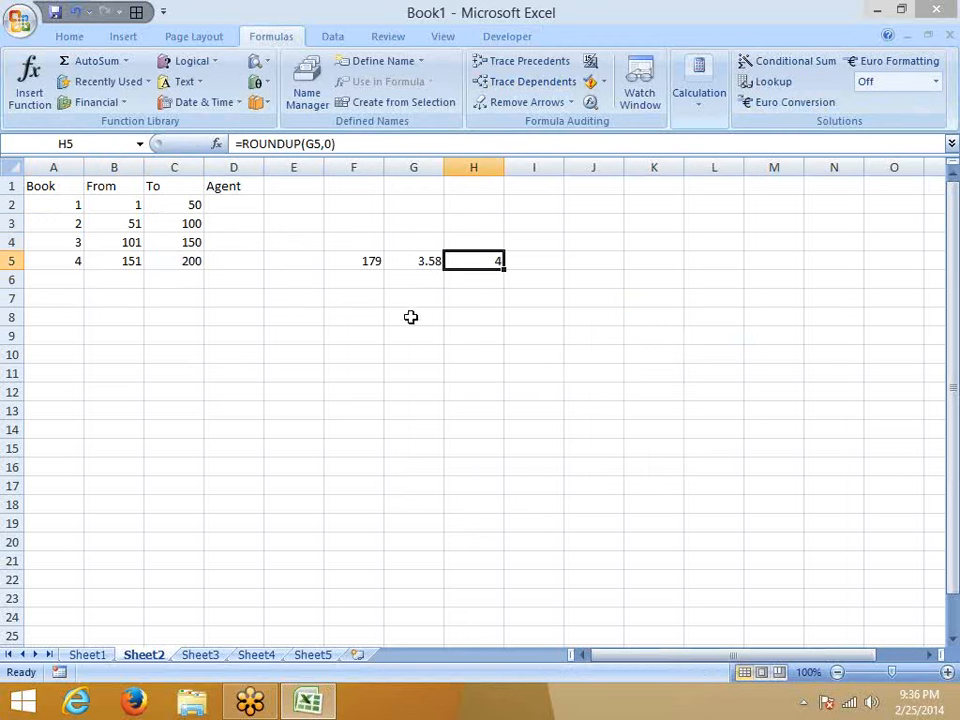
left_click(396, 376)
left_click(368, 266)
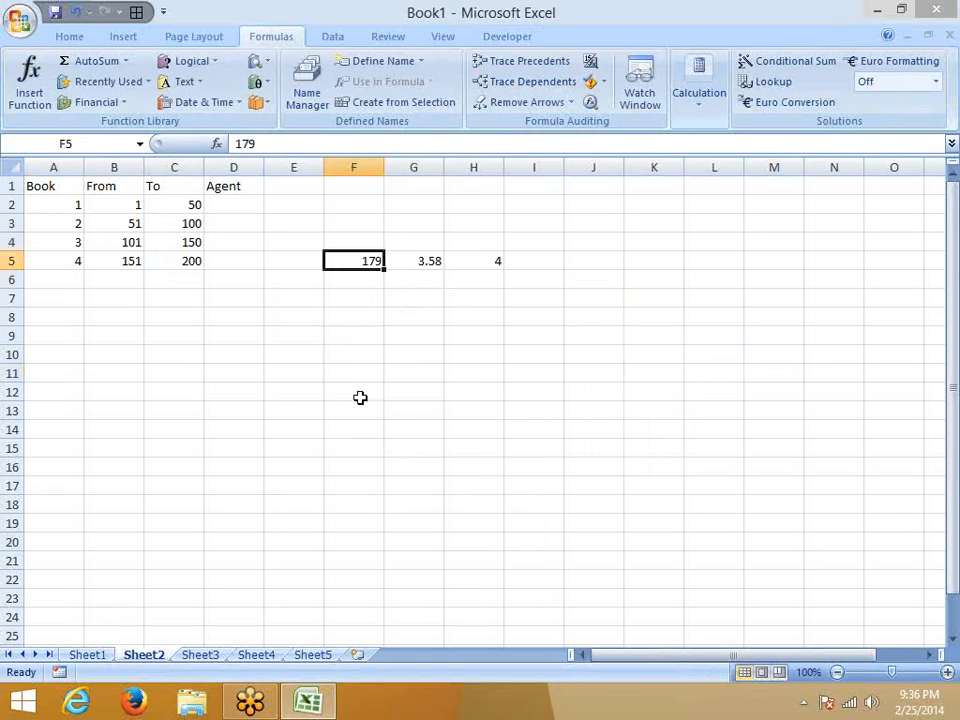
left_click_drag(137, 255, 165, 257)
left_click(140, 317)
left_click(122, 375)
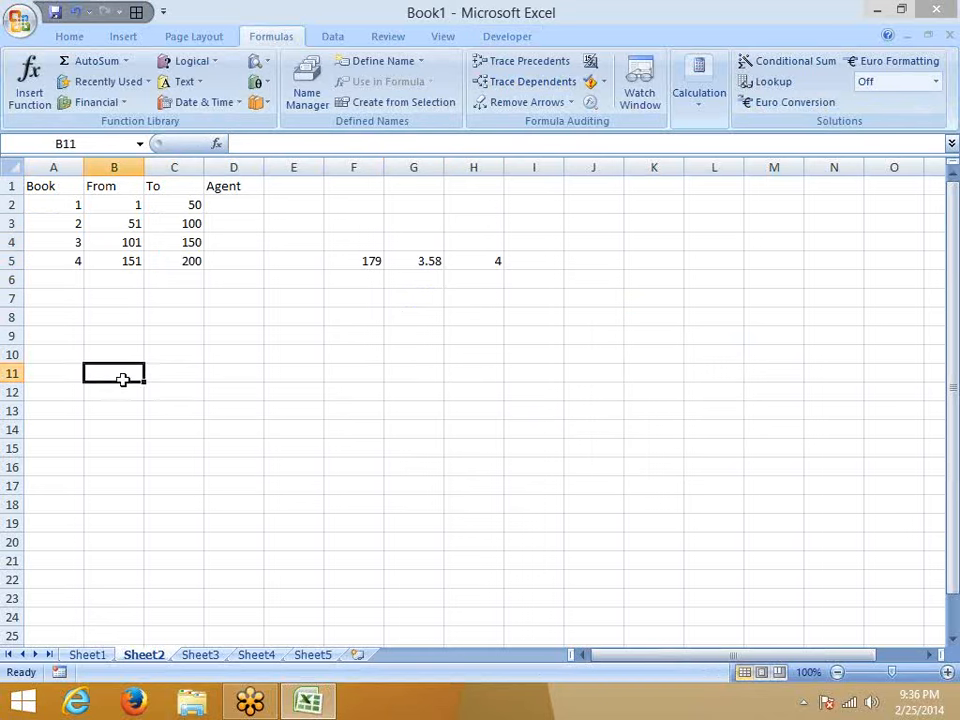
left_click(136, 411)
left_click(127, 464)
left_click_drag(127, 461, 160, 465)
left_click_drag(107, 491, 160, 506)
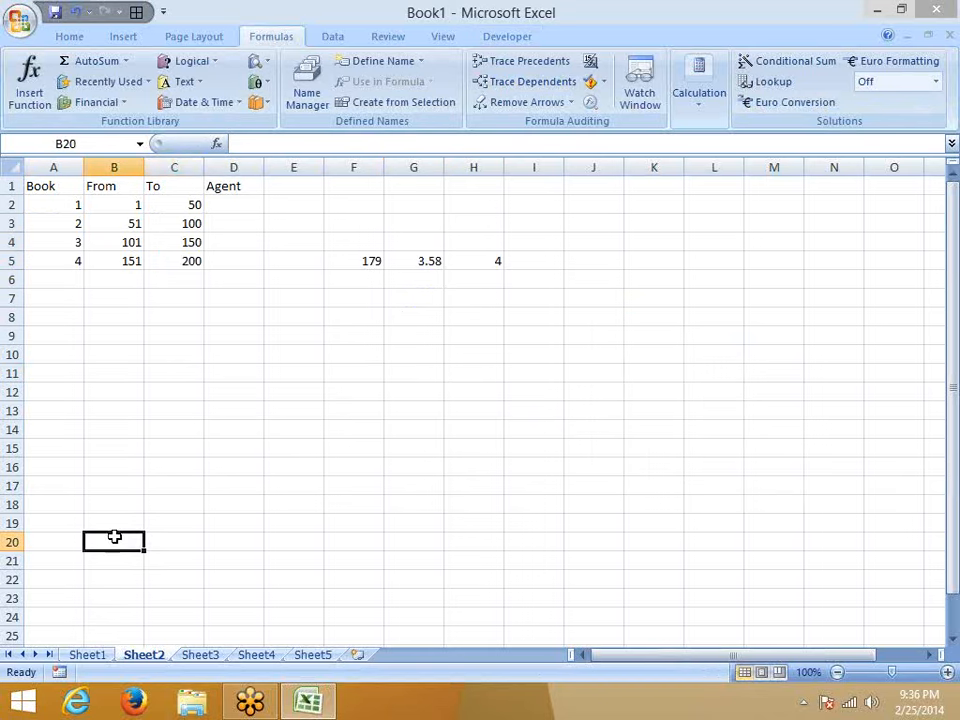
left_click_drag(115, 537, 160, 540)
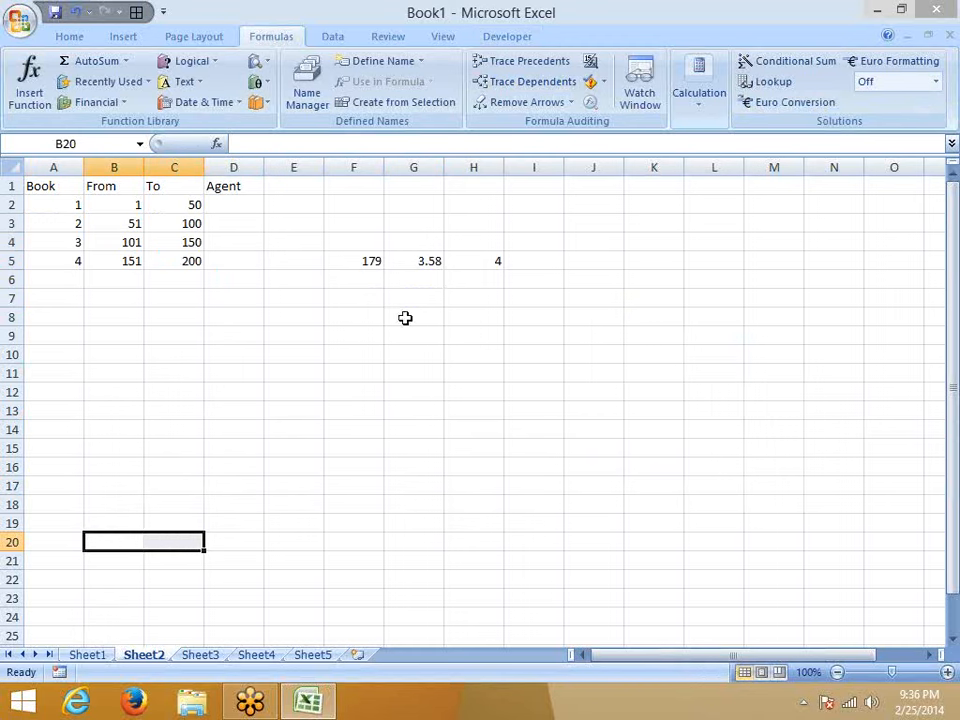
left_click(426, 261)
left_click(466, 259)
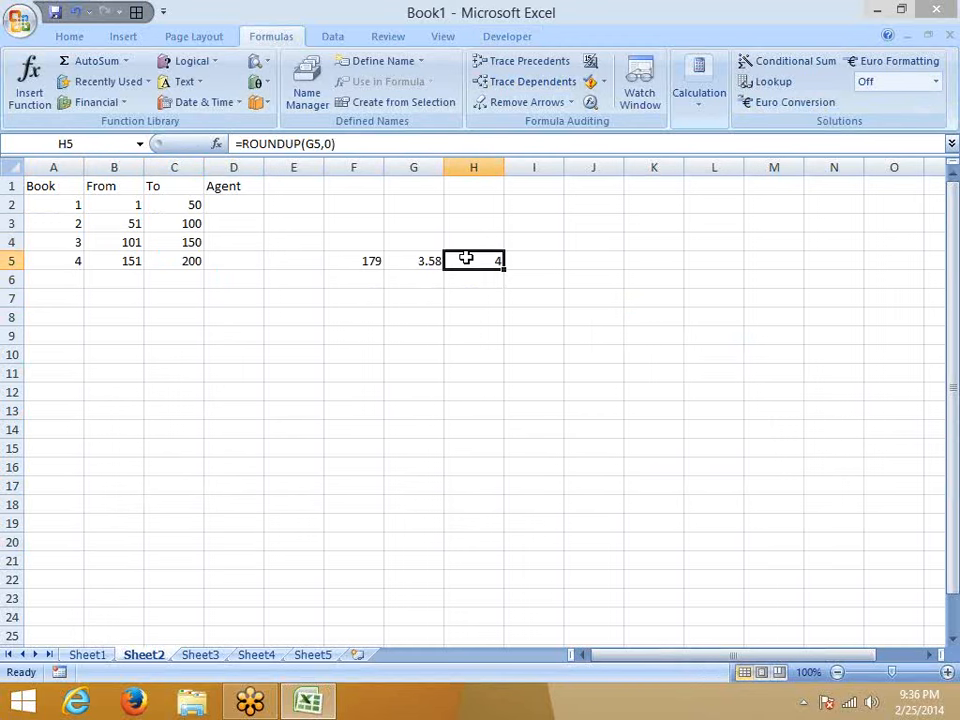
Enter 51 in E8 and add the headings From in F7 and End in G7
left_click(288, 315)
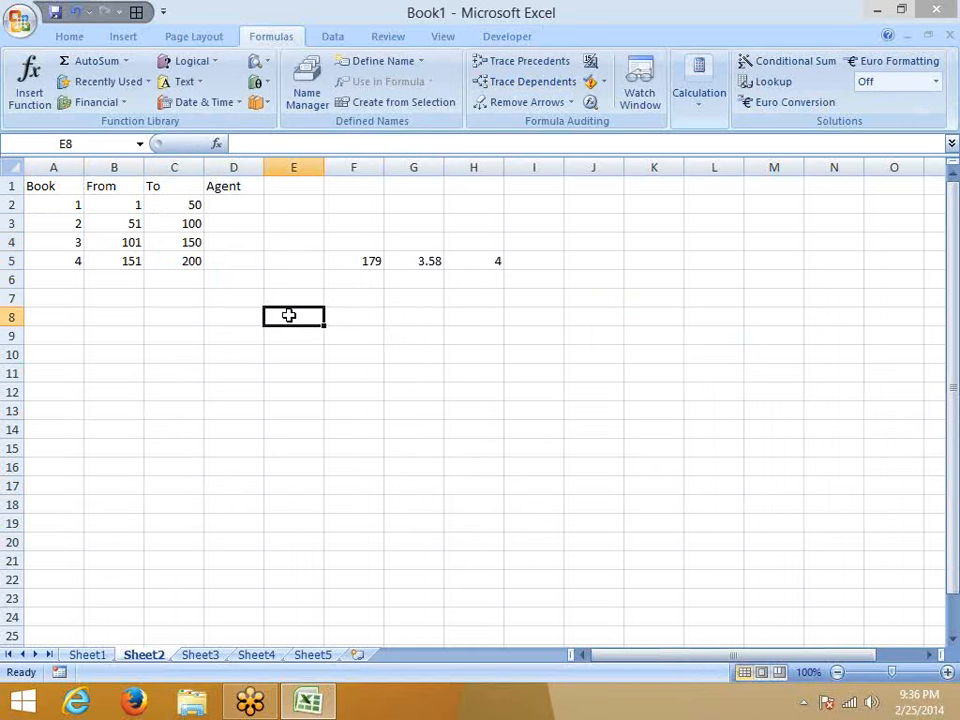
type("51")
key("Tab")
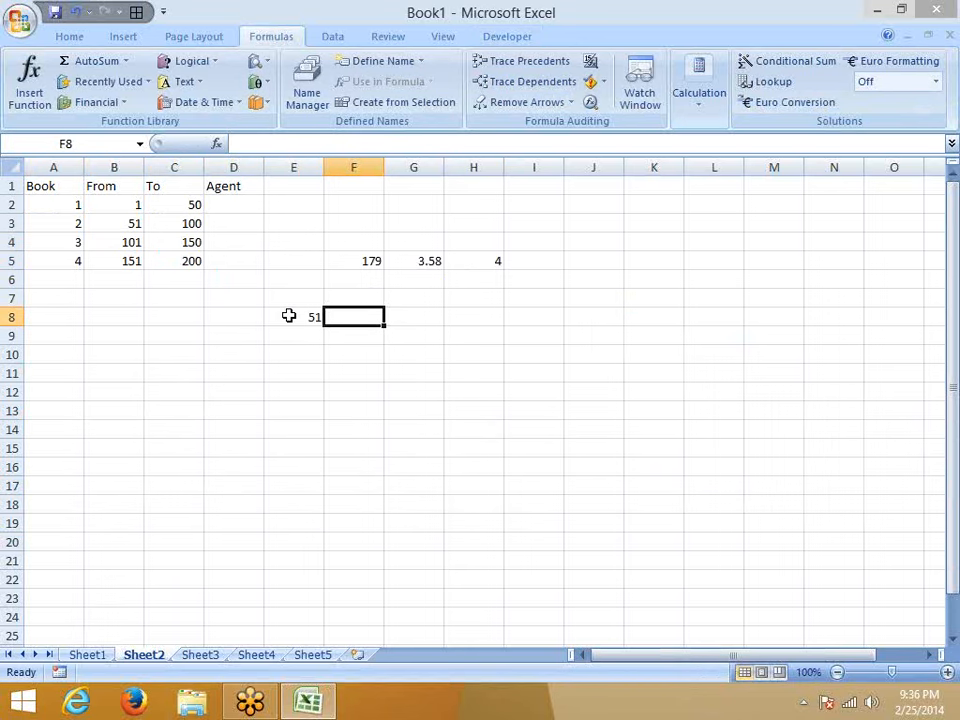
key("Up")
type("From")
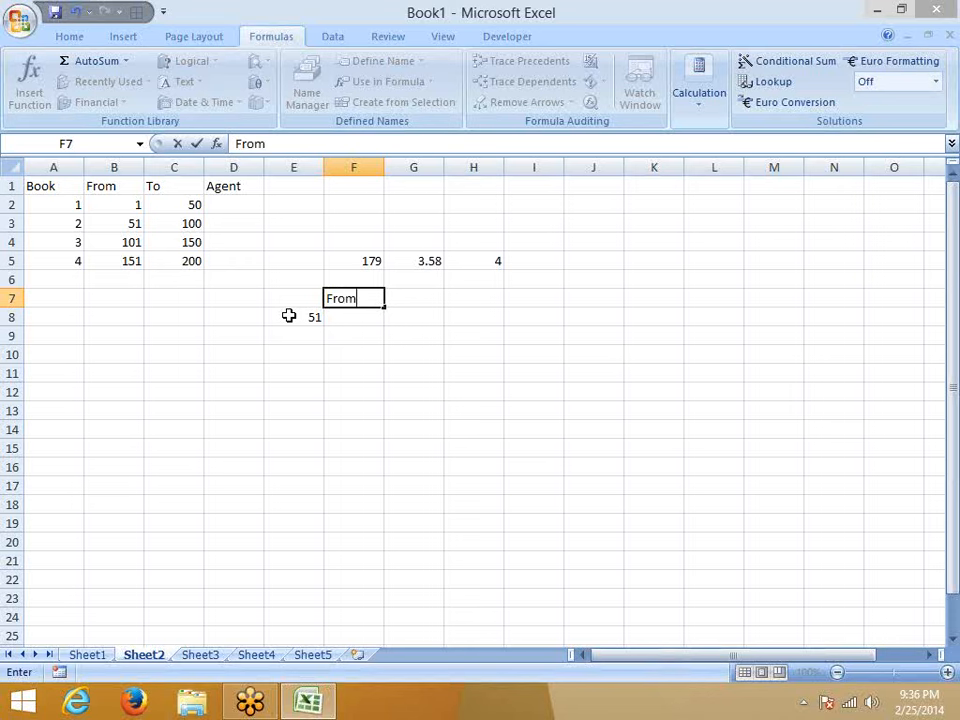
key("Tab")
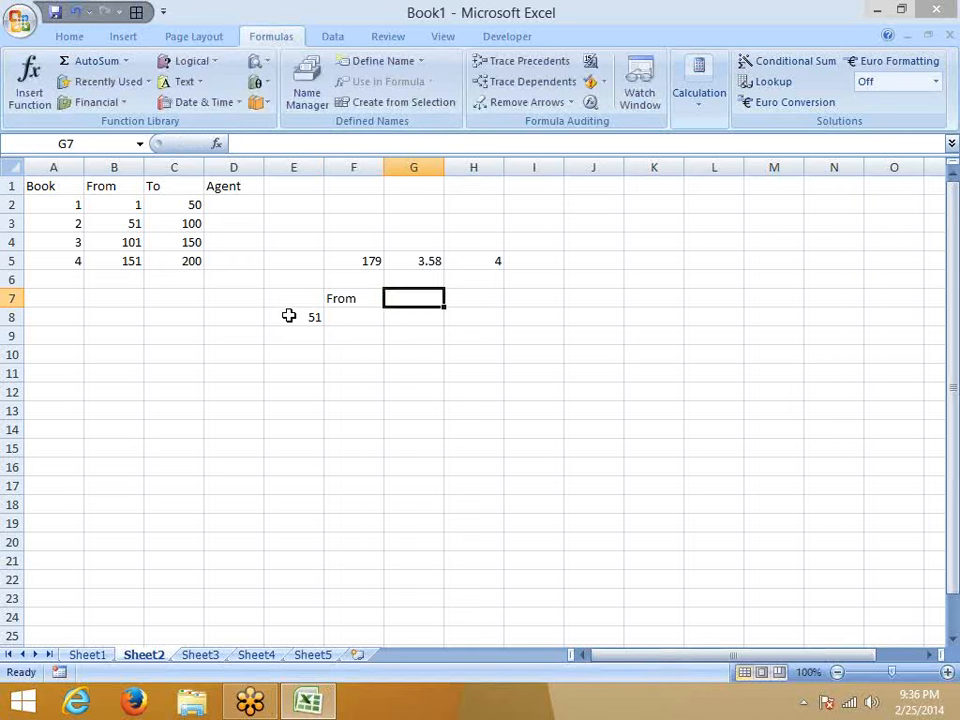
type("S")
key("BackSpace")
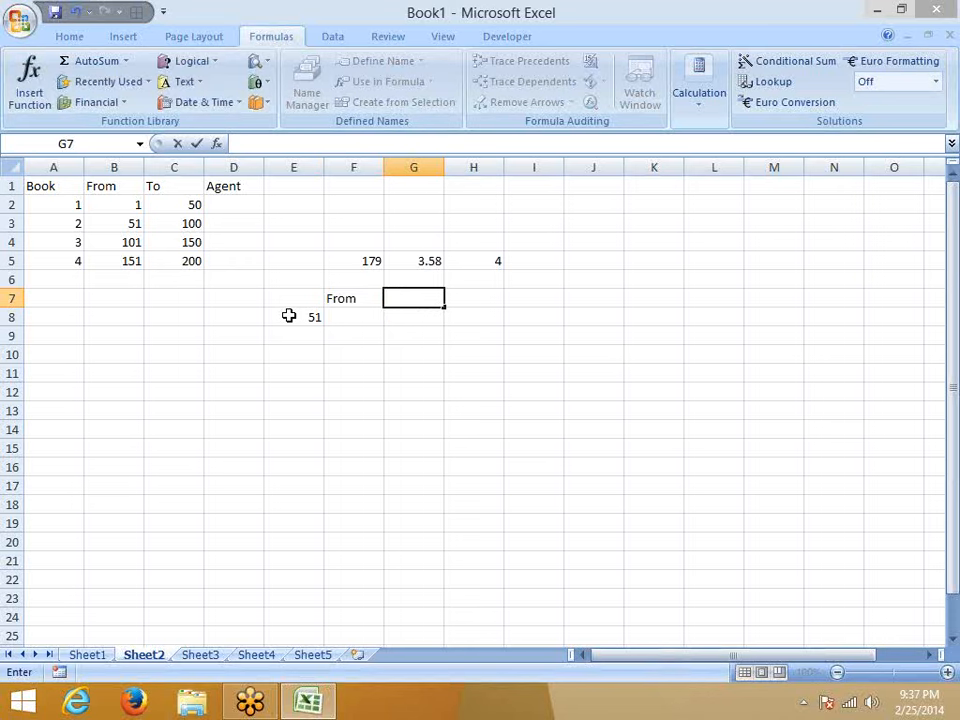
type("End")
key("Return")
Enter =E8*50 in cell F8 to multiply the book number by 50
type("=")
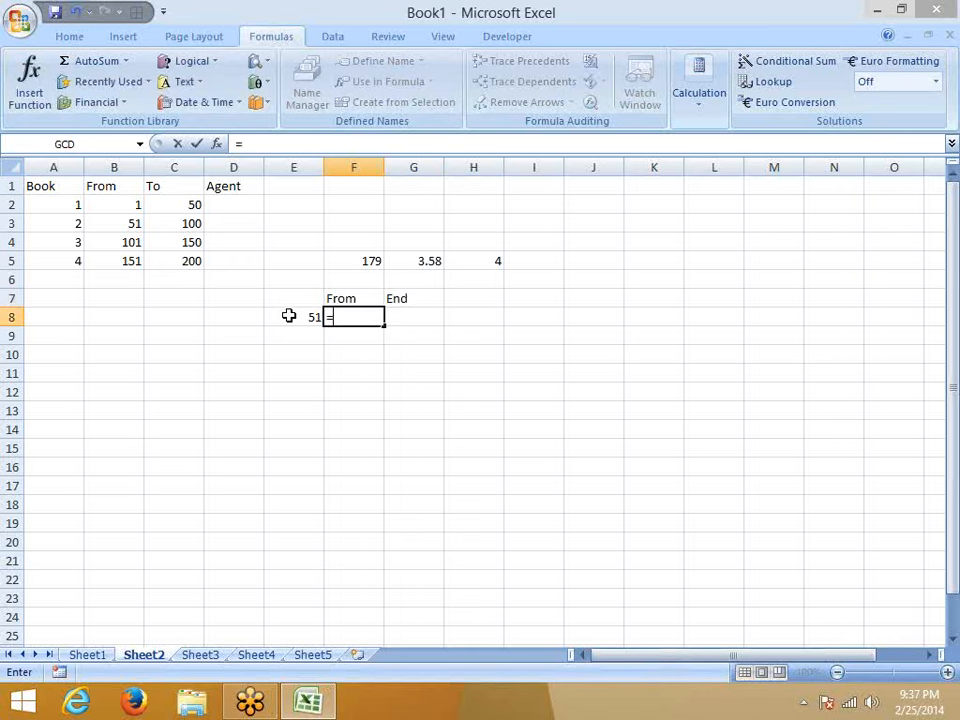
left_click(288, 316)
type("*")
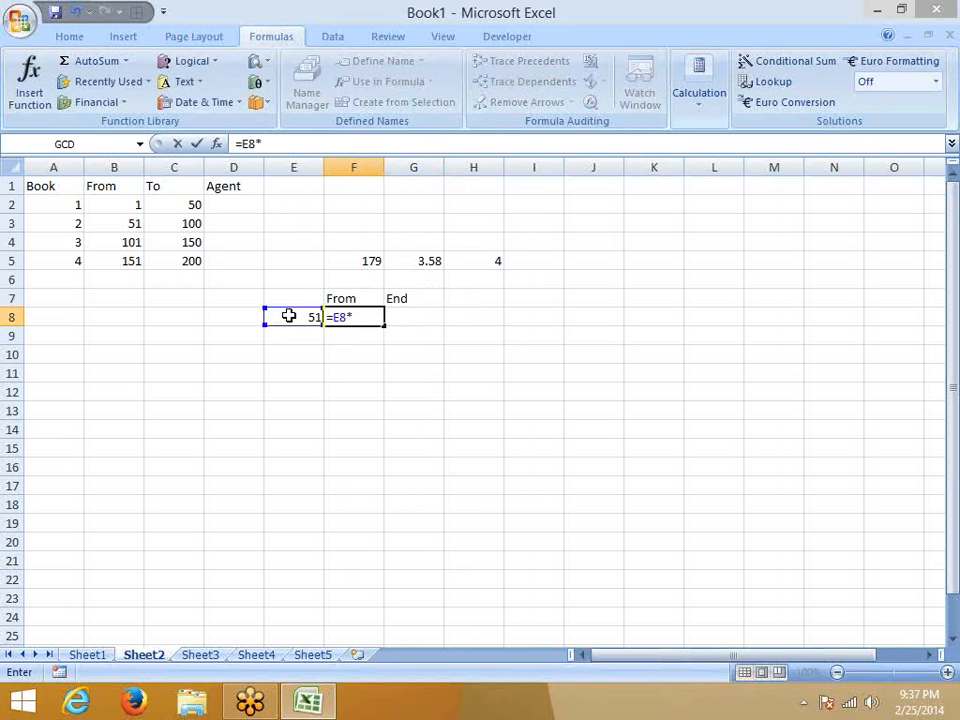
type("50")
key("Return")
Review the division formula in G5 and the book number in E8 against the product in F8
key("Up")
key("Up")
key("Up")
key("Up")
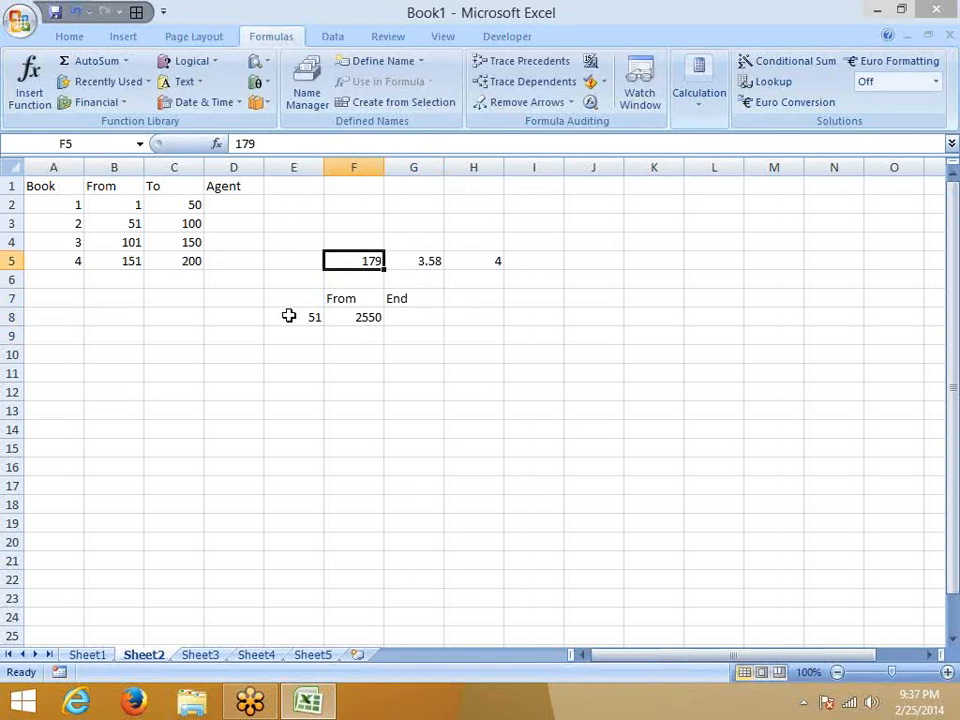
key("Right")
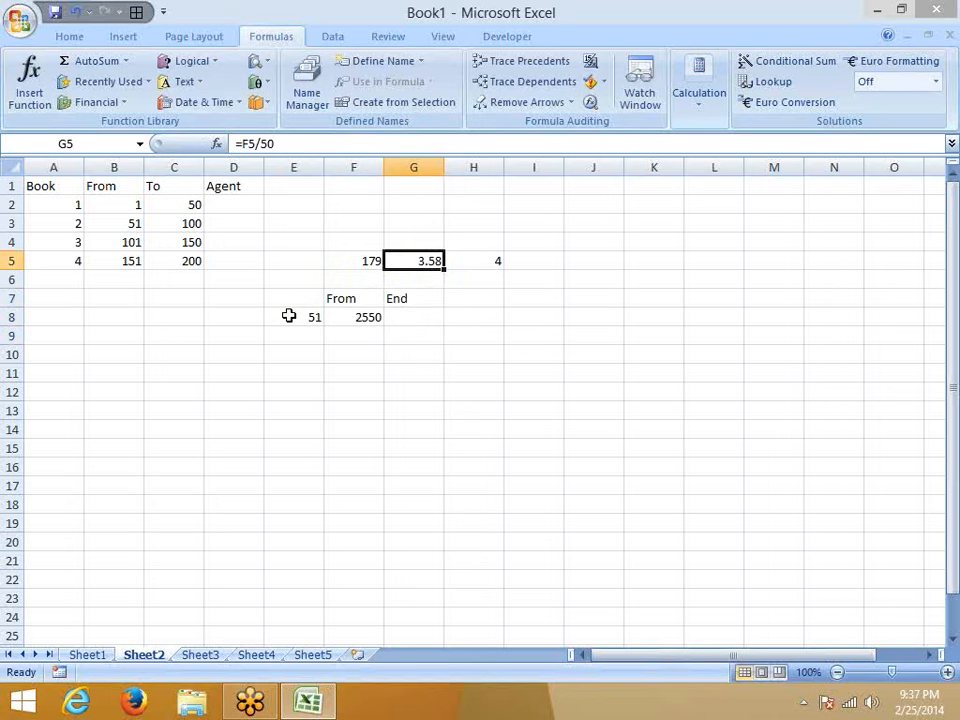
key("Left")
key("Left")
key("Down")
key("Down")
key("Down")
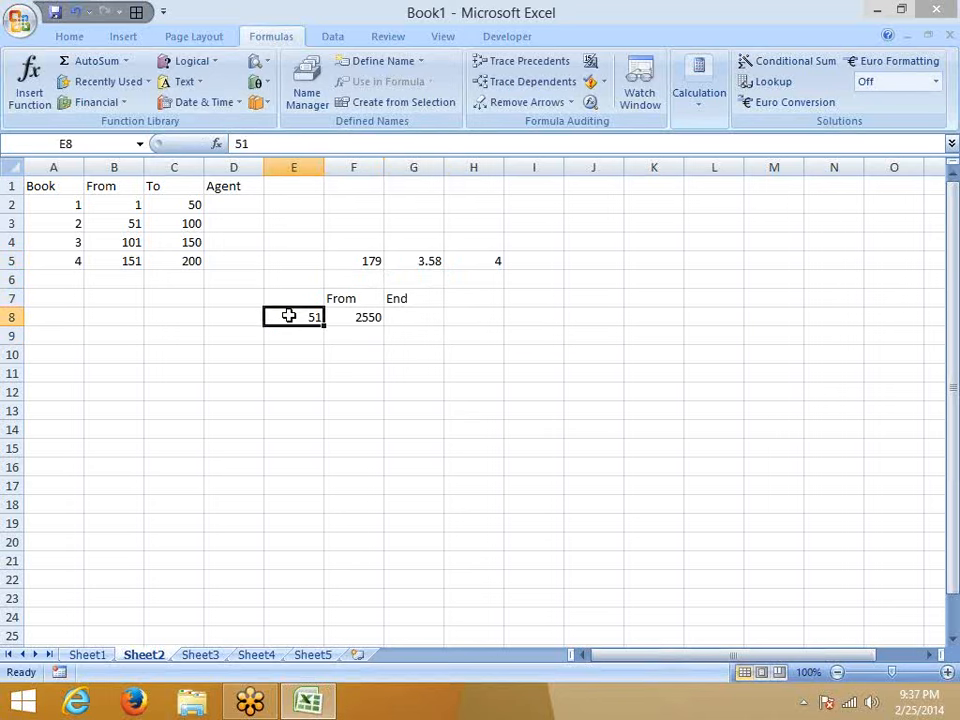
Move the formula =E8*50 from F8 to G8, under the End heading
key("Right")
key("Right")
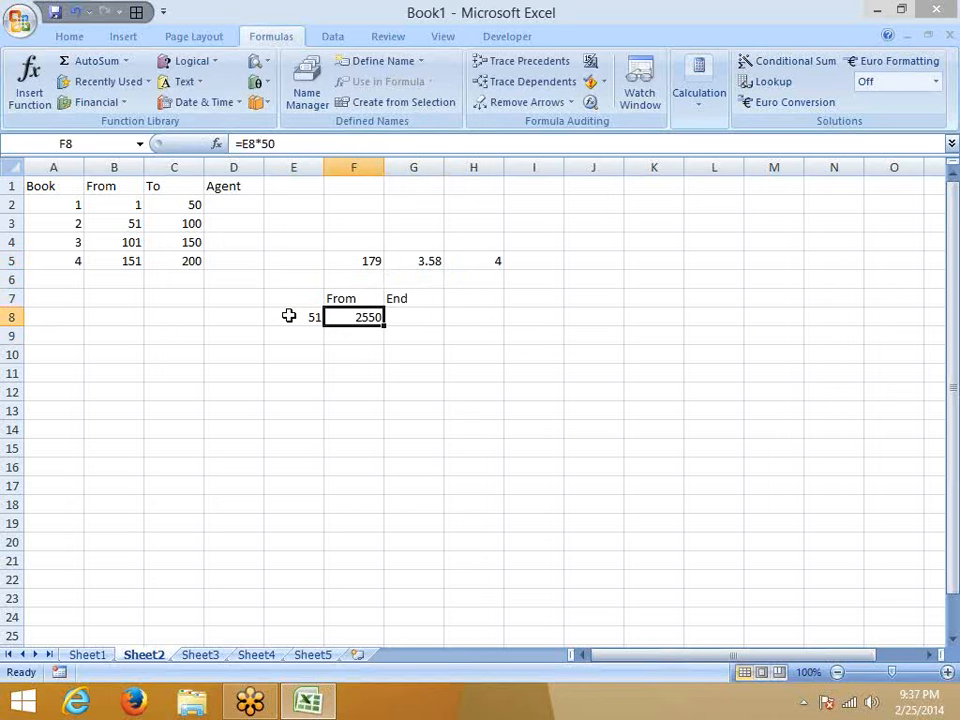
key("ctrl+x")
key("Right")
key("ctrl+v")
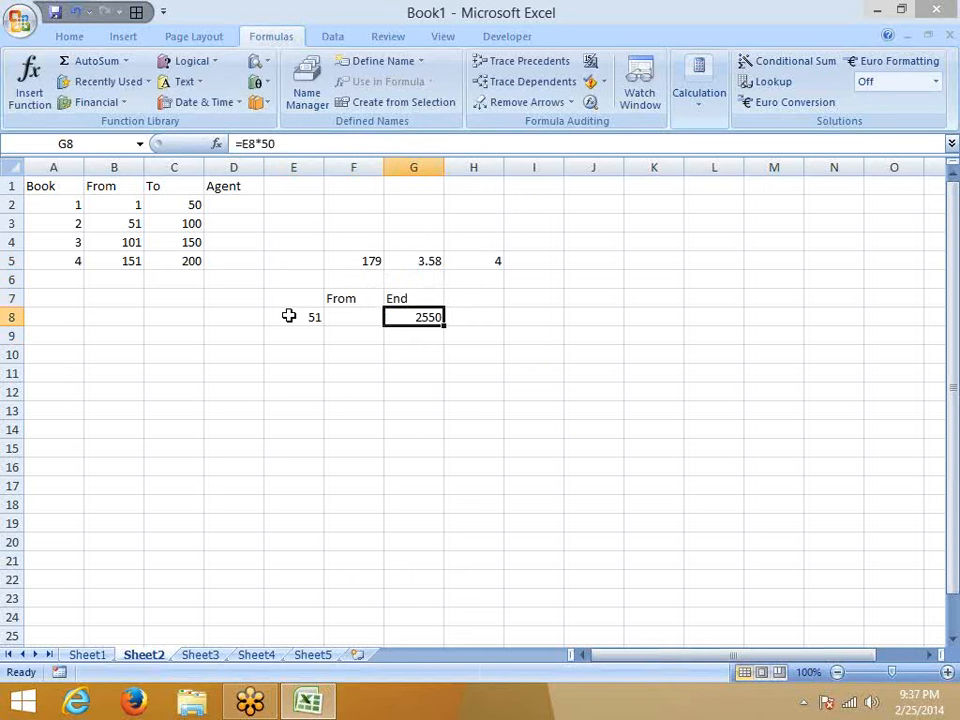
Enter =G8-49 in cell F8 to derive the book's From number from its End number
key("Left")
type("=")
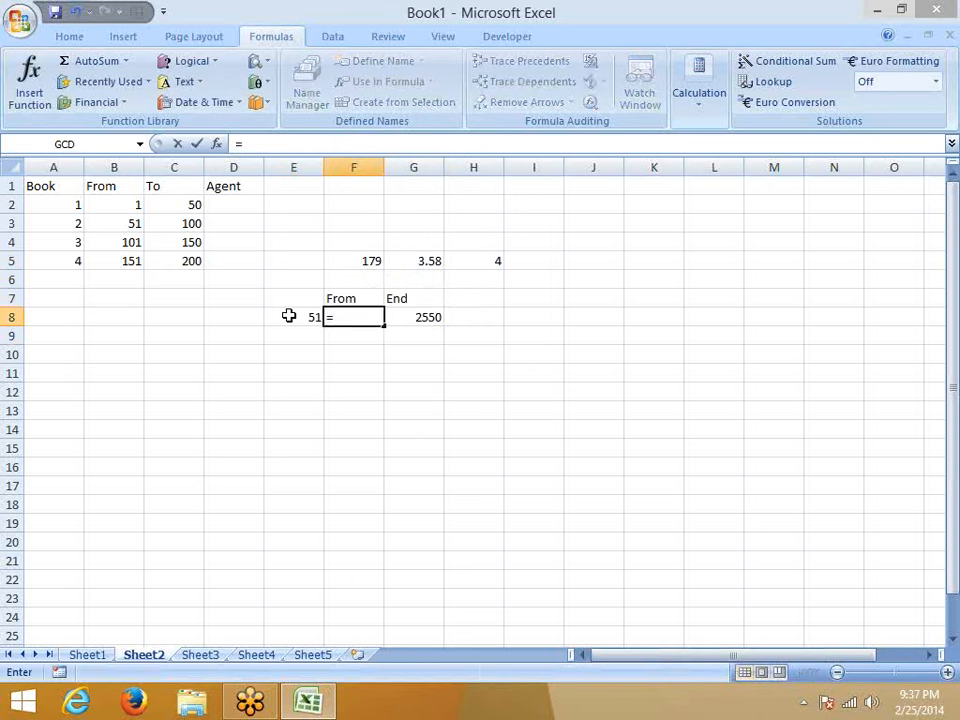
key("Right")
type("-49")
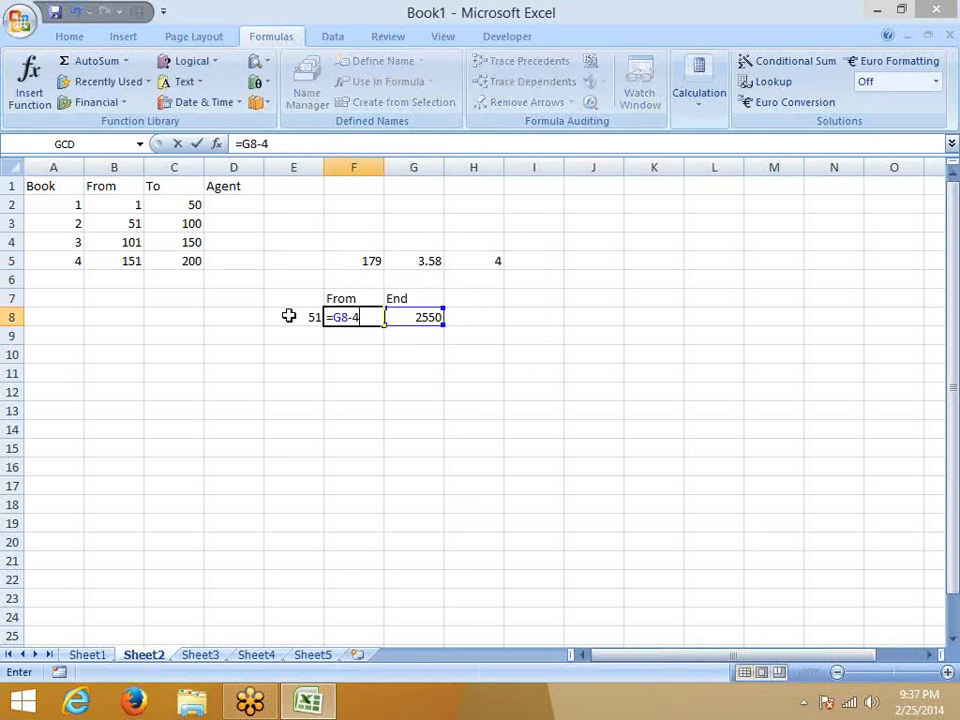
key("Return")
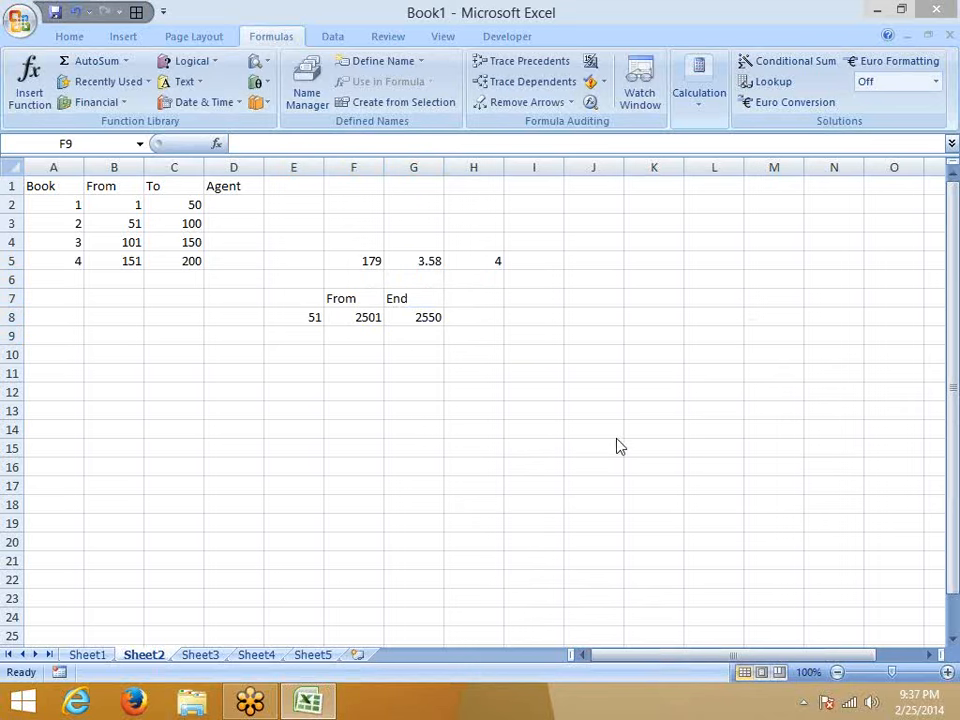
Review the formulas for From in F8, for the quotient in G5 and for End in G8
left_click(411, 314)
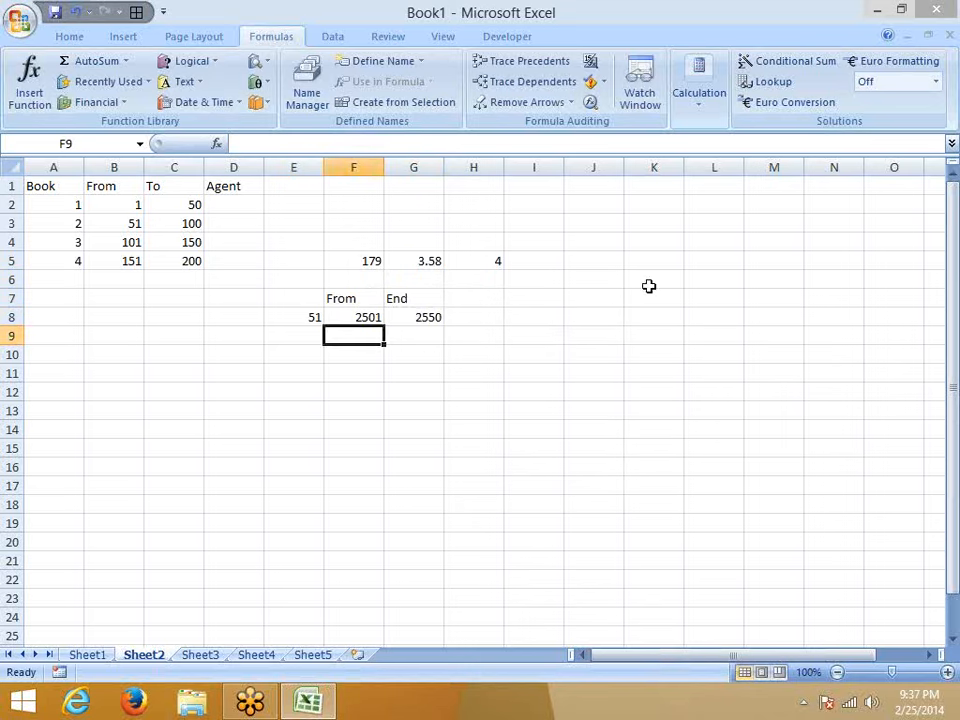
left_click(366, 317)
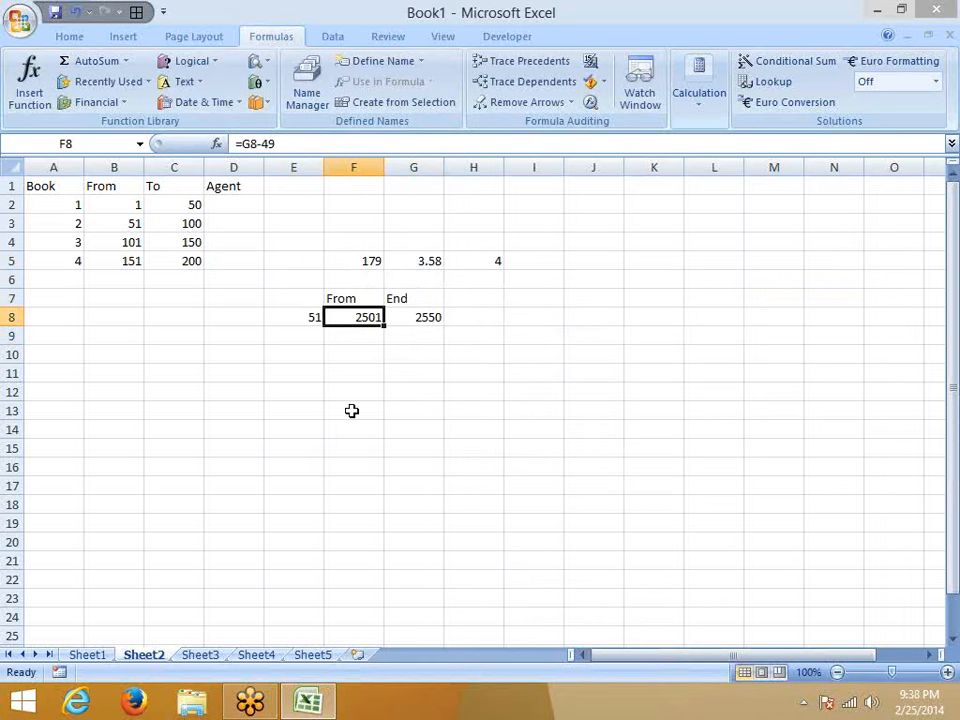
left_click(441, 260)
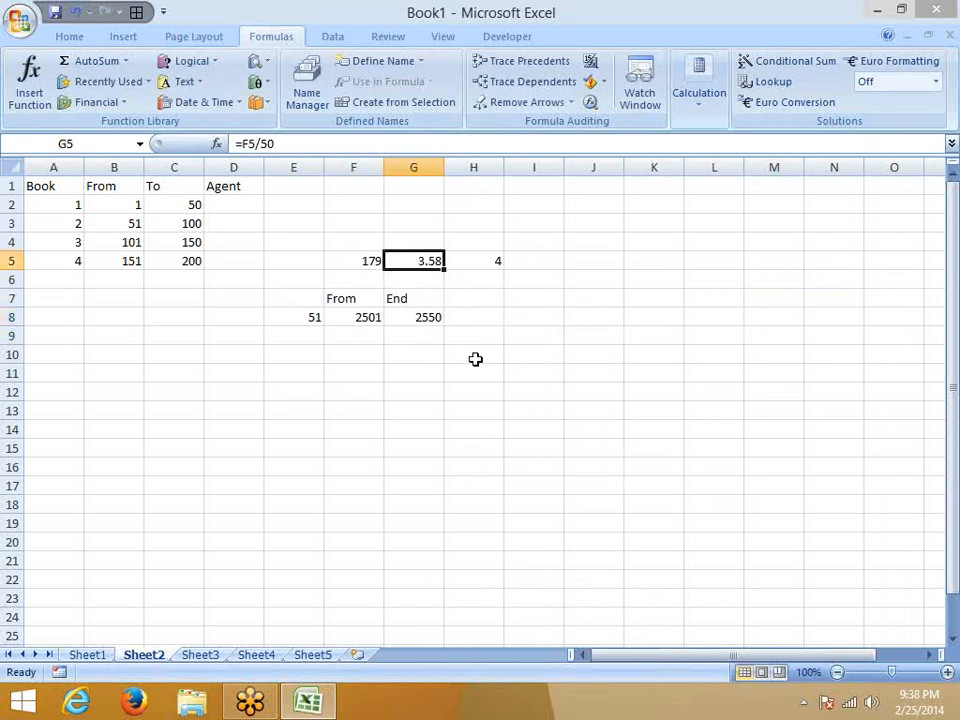
double_click(250, 144)
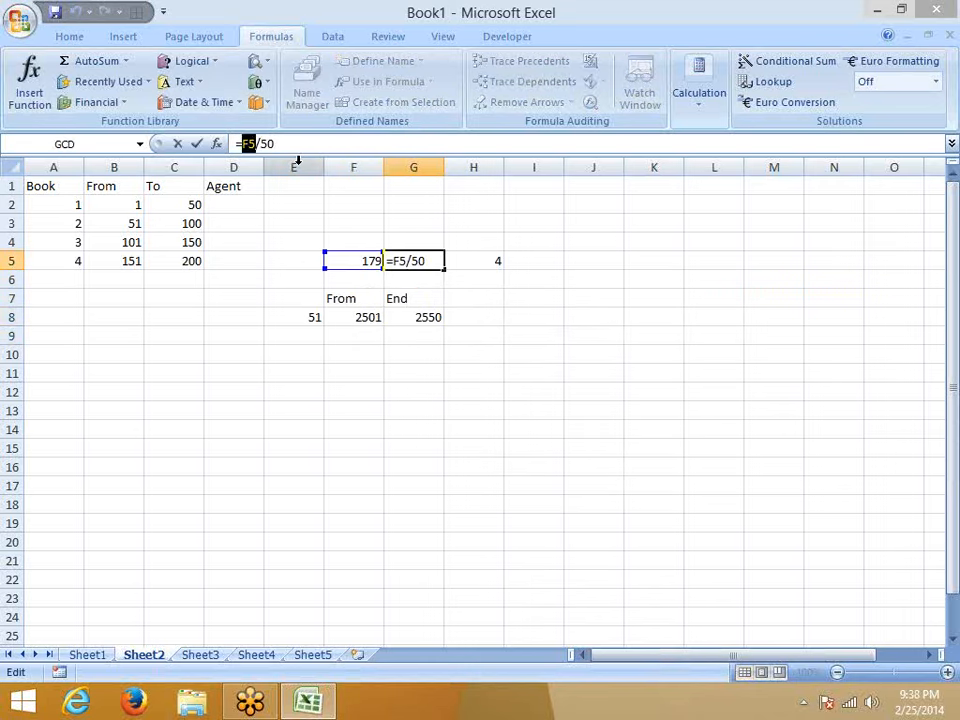
key("Escape")
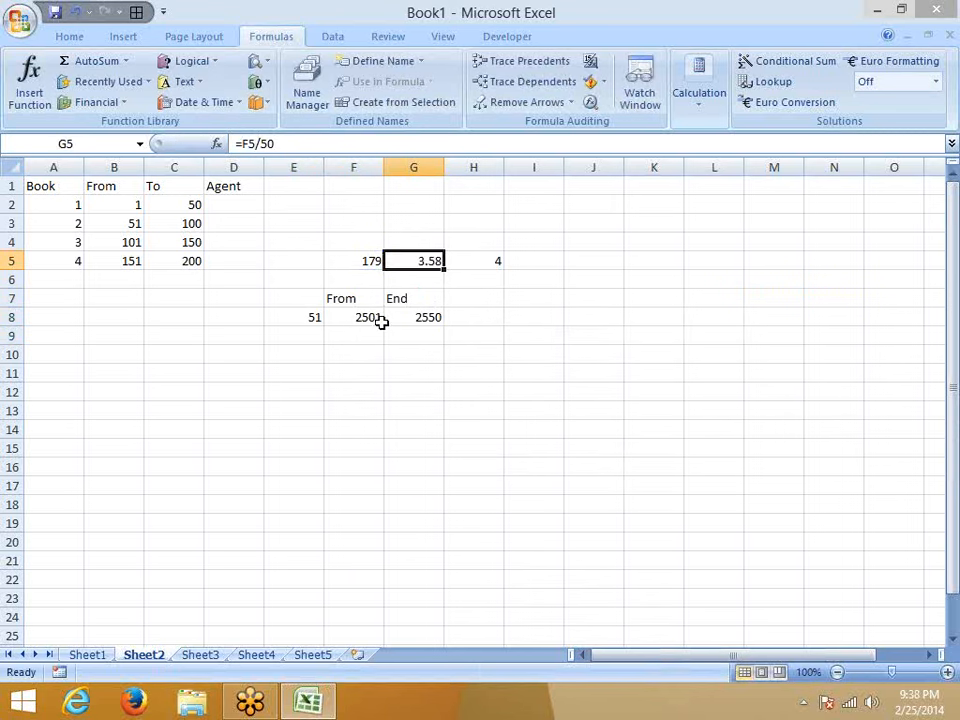
left_click(381, 320)
left_click(420, 322)
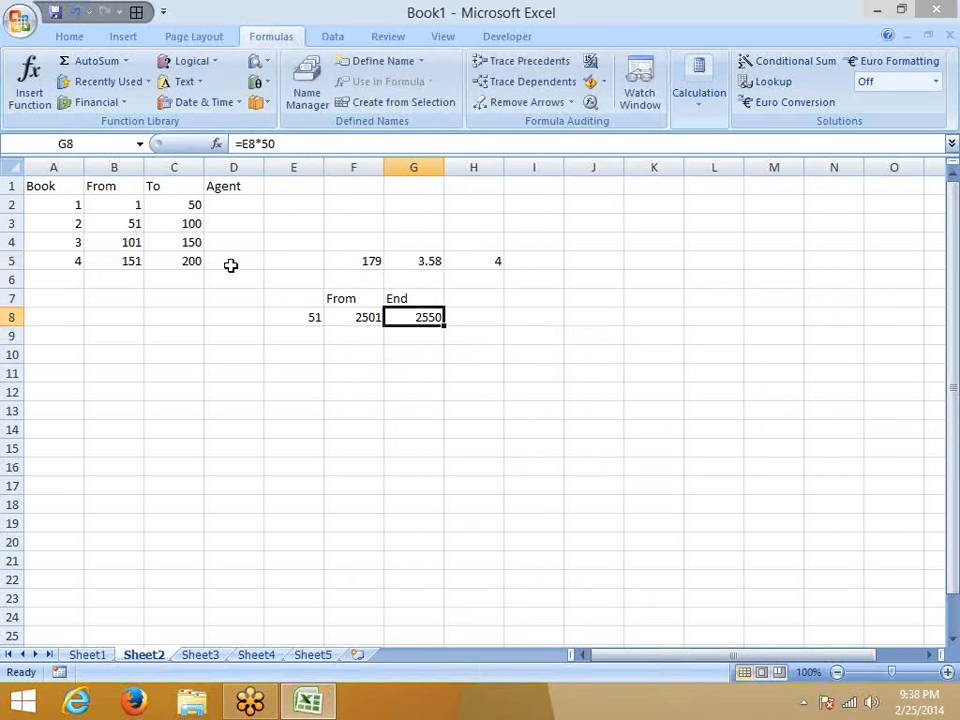
Change the book number in E8 to 1 and check the From and End results in F8 and G8
left_click(284, 315)
type("1")
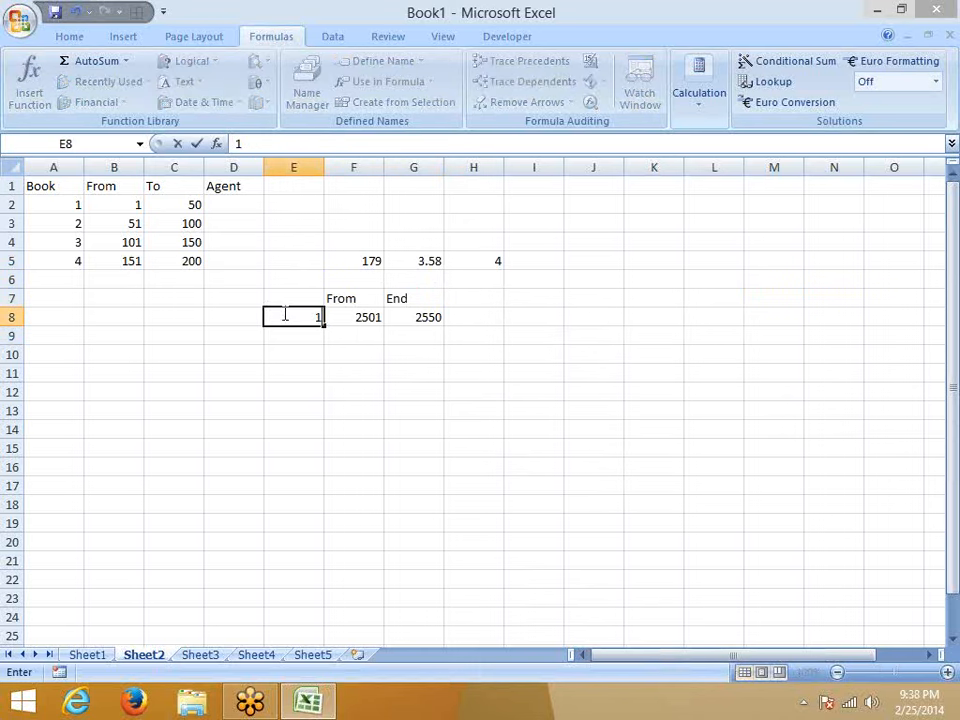
key("Return")
left_click(422, 320)
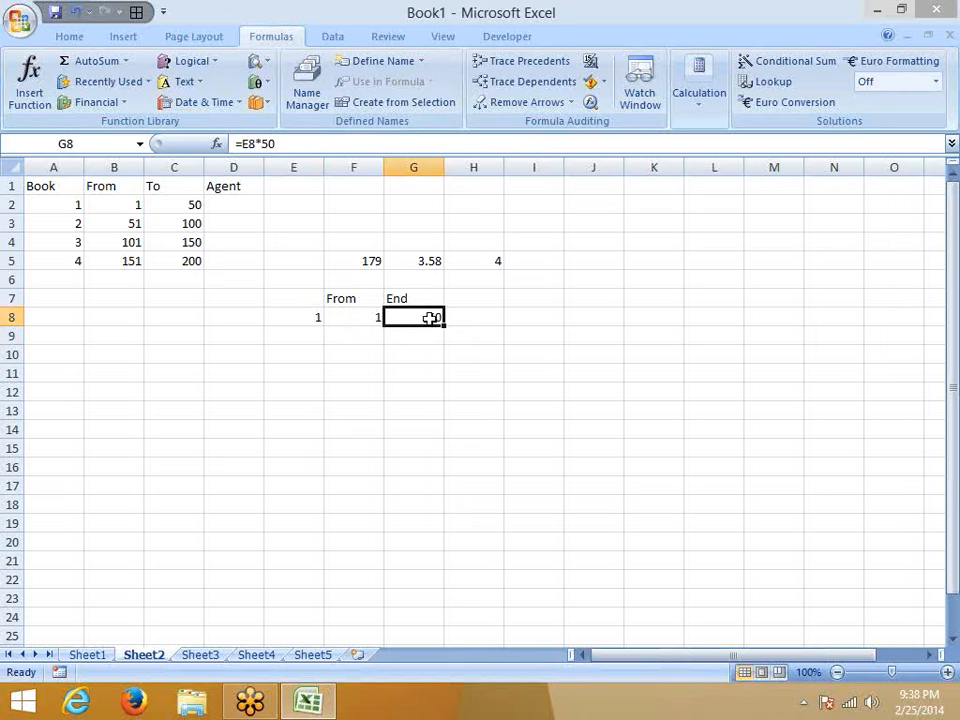
left_click(347, 323)
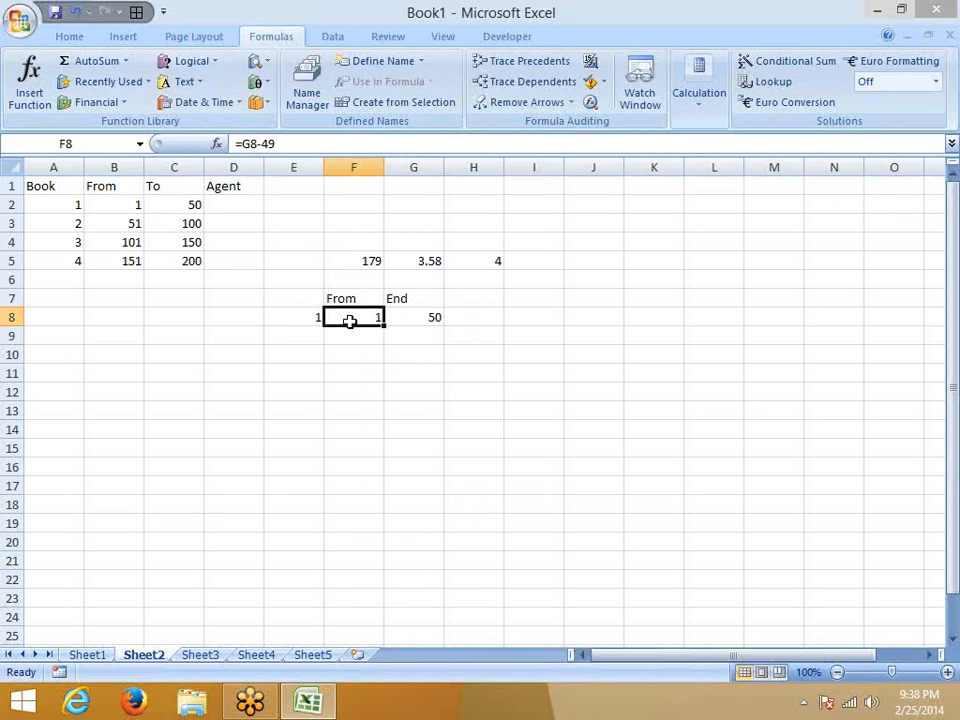
left_click(443, 320)
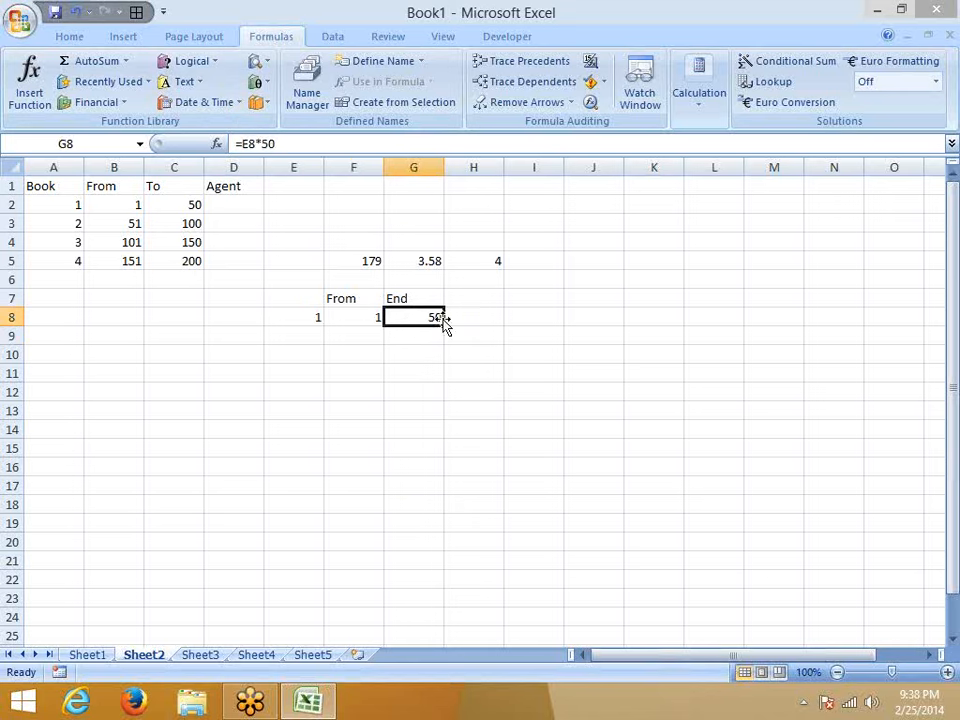
Change the book number in E8 to 2 and compare F8 and G8 with book 2's range in row 3
left_click(310, 314)
type("2")
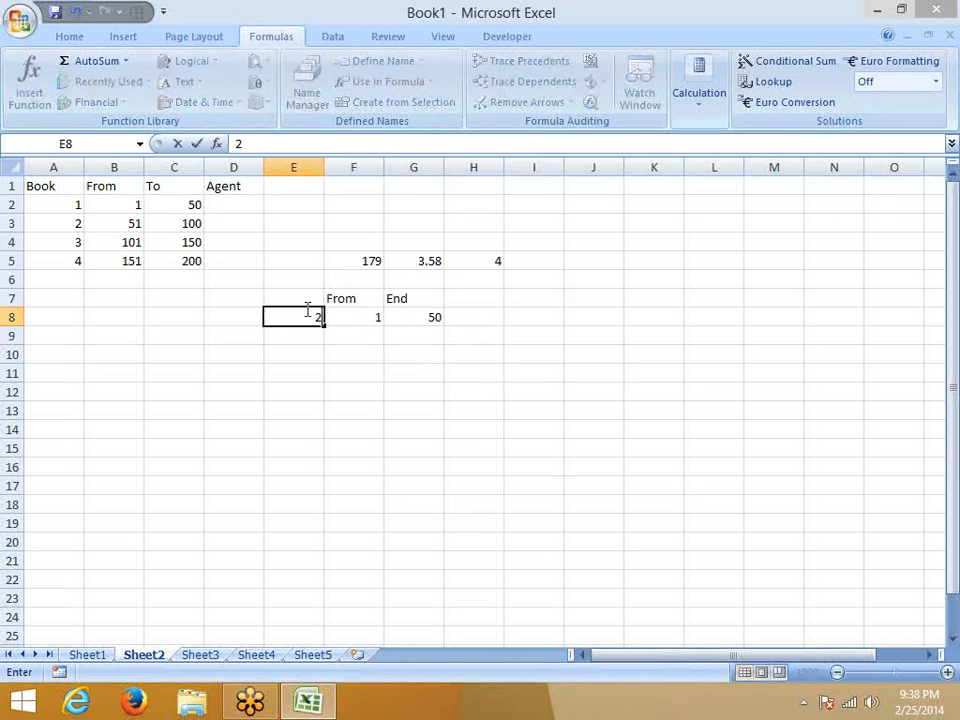
key("Return")
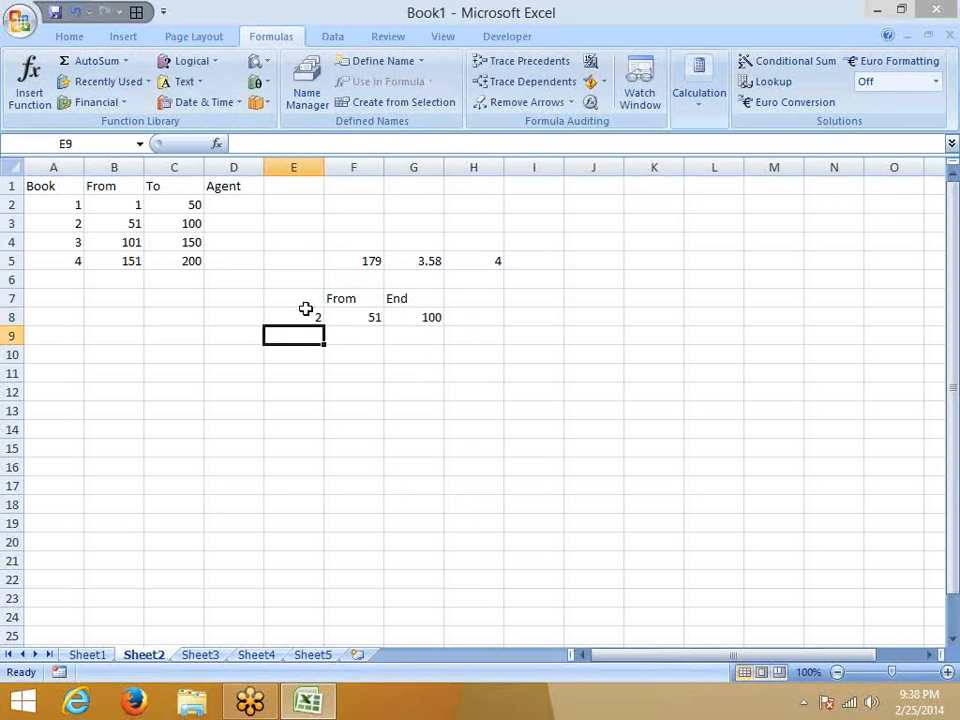
left_click(428, 314)
left_click(182, 220)
left_click(366, 315)
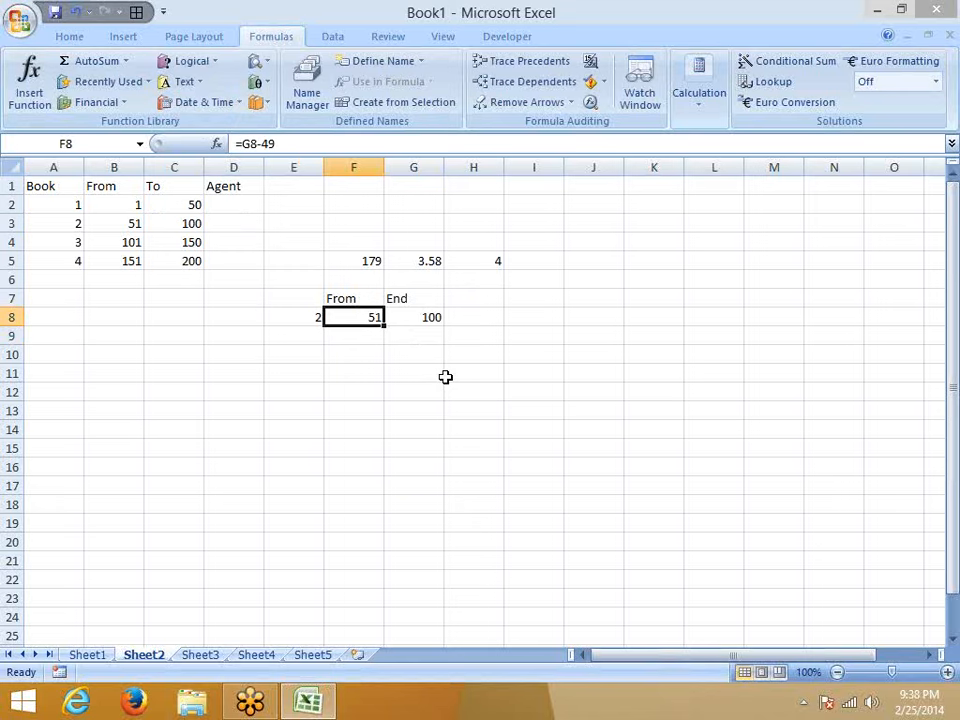
left_click(698, 270)
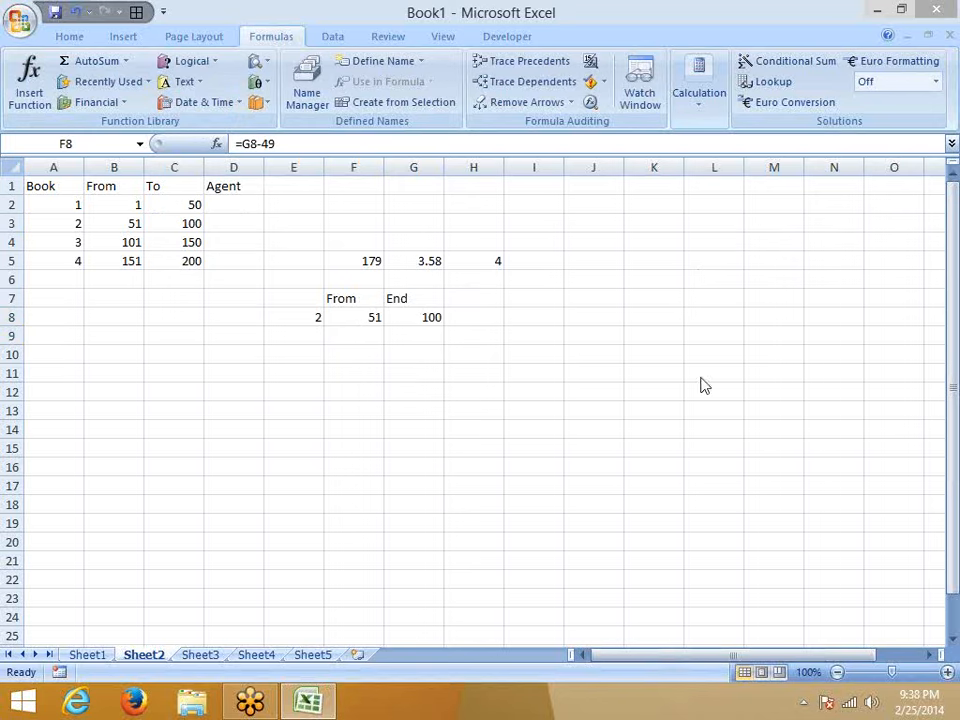
left_click(414, 454)
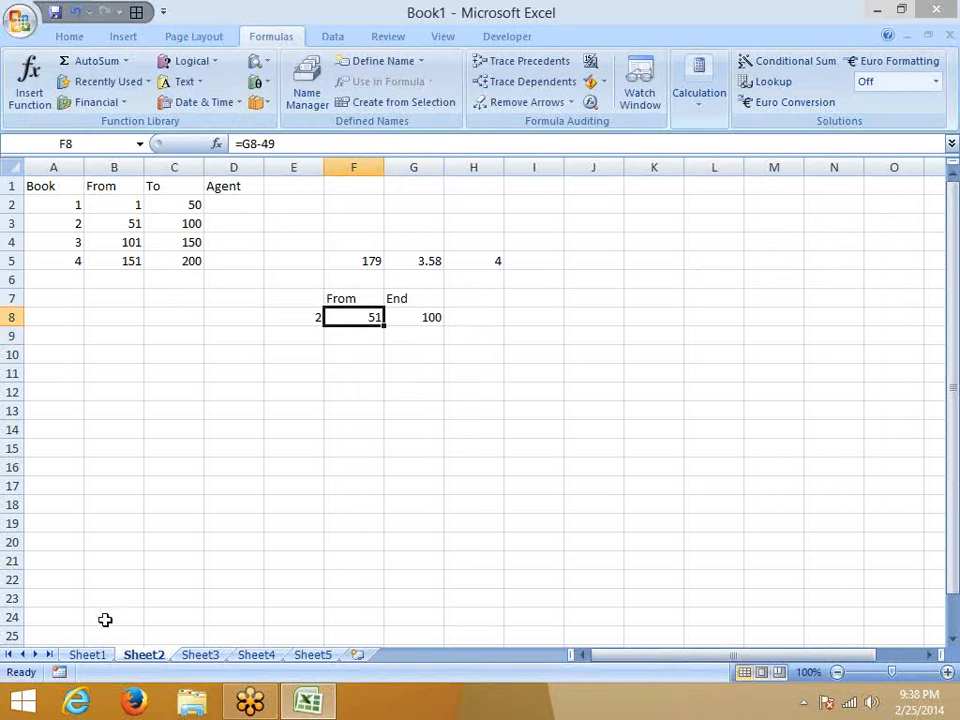
In cell C66 of Sheet1, insert an MROUND function with Number 50 and Multiple 17
left_click(82, 656)
left_click(153, 503)
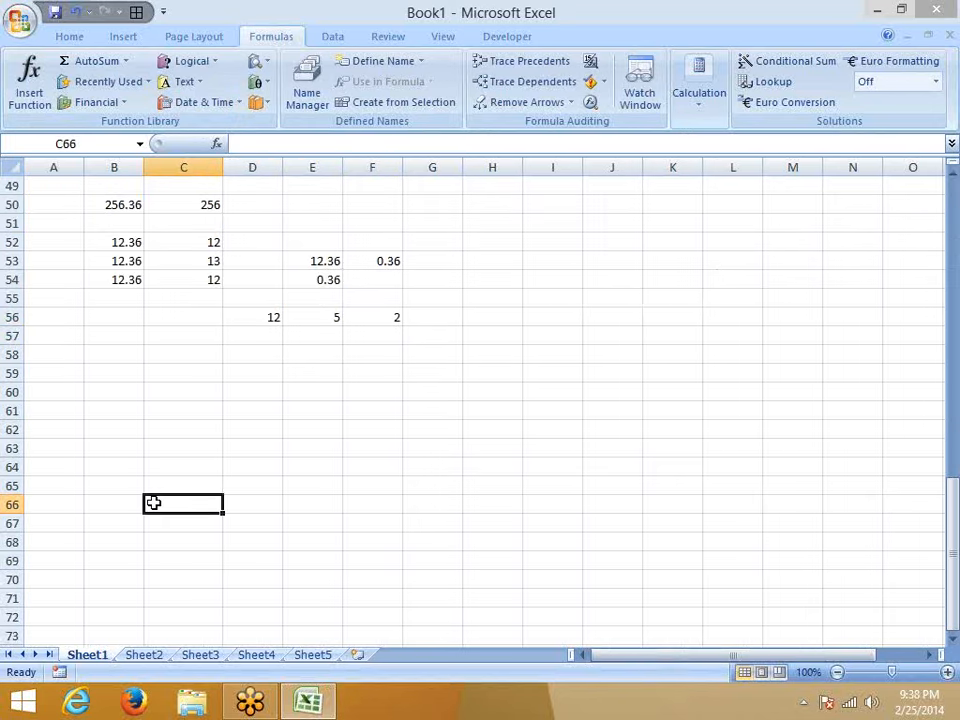
left_click(256, 82)
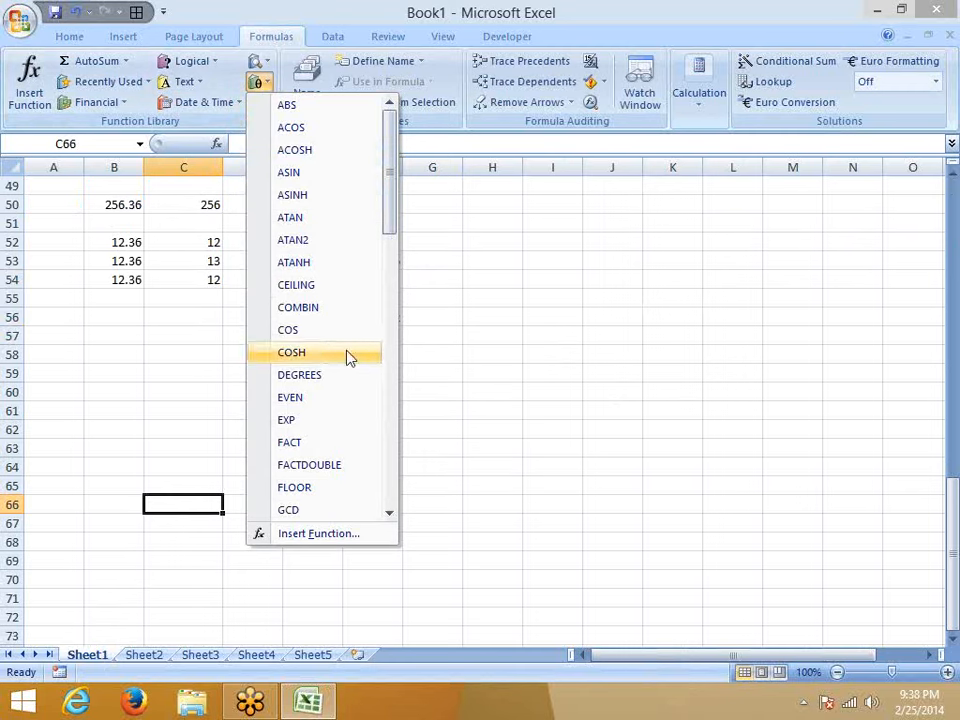
scroll(348, 358, "down", 3)
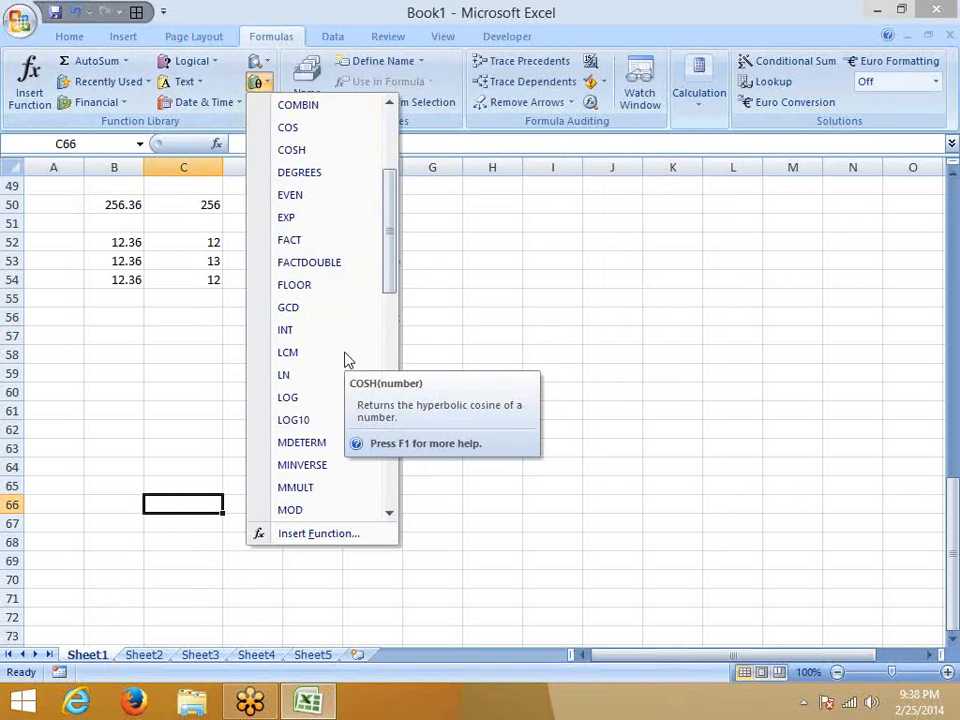
scroll(346, 360, "down", 1)
scroll(390, 436, "down", 1)
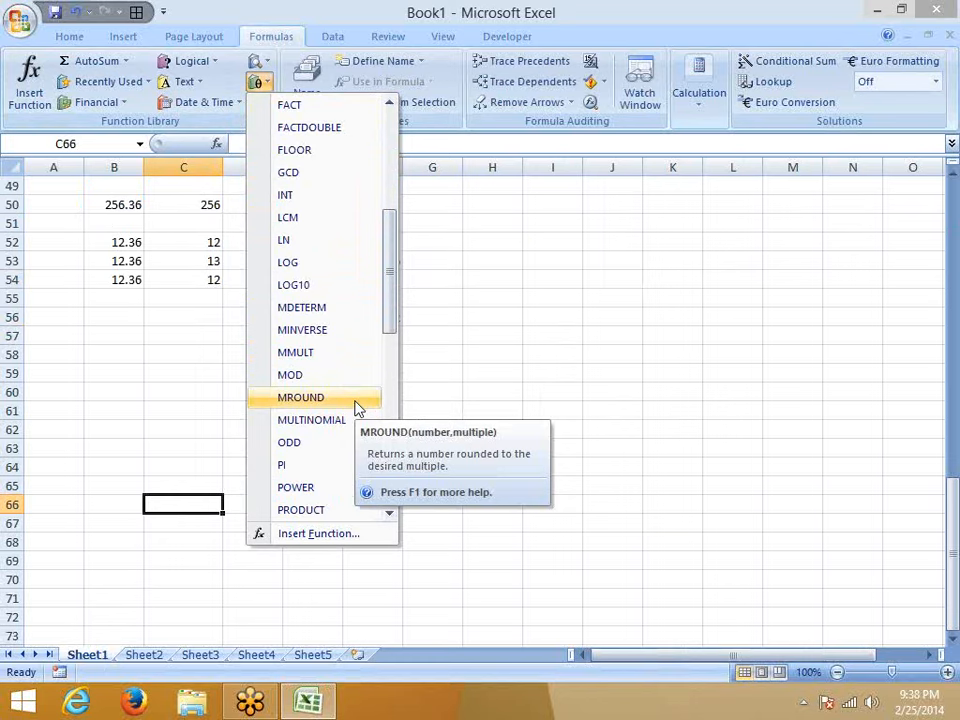
left_click(357, 406)
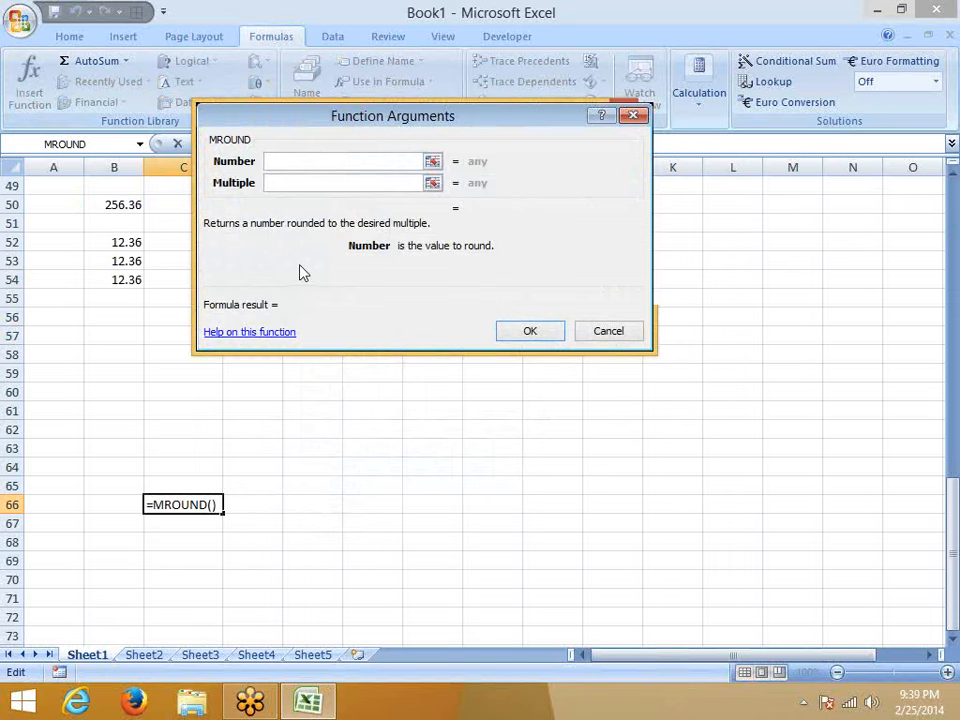
type("50")
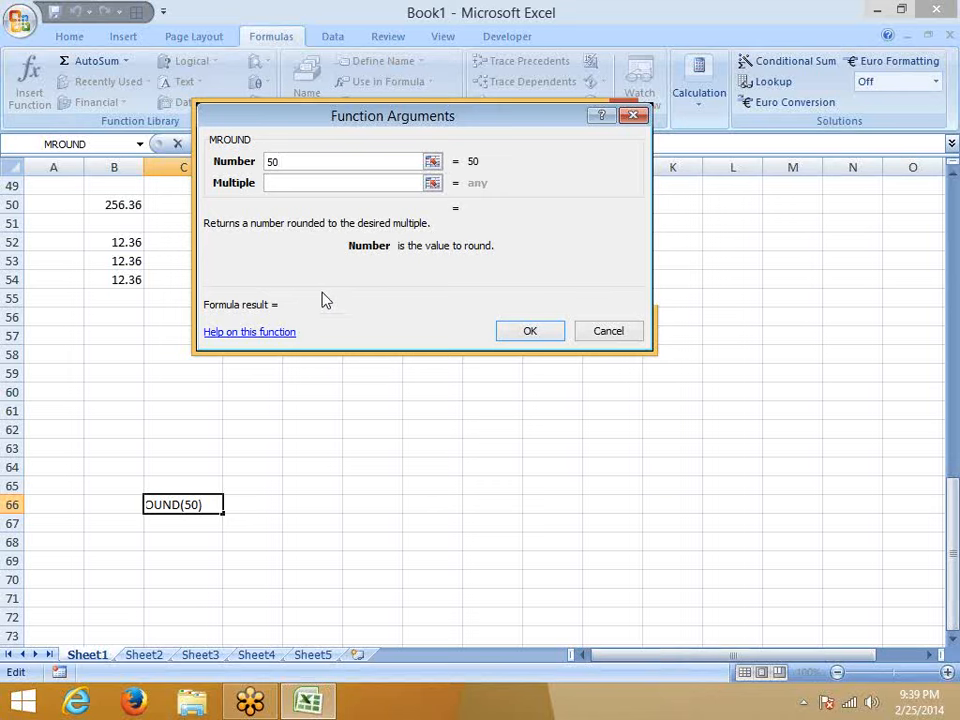
left_click(270, 182)
type("17")
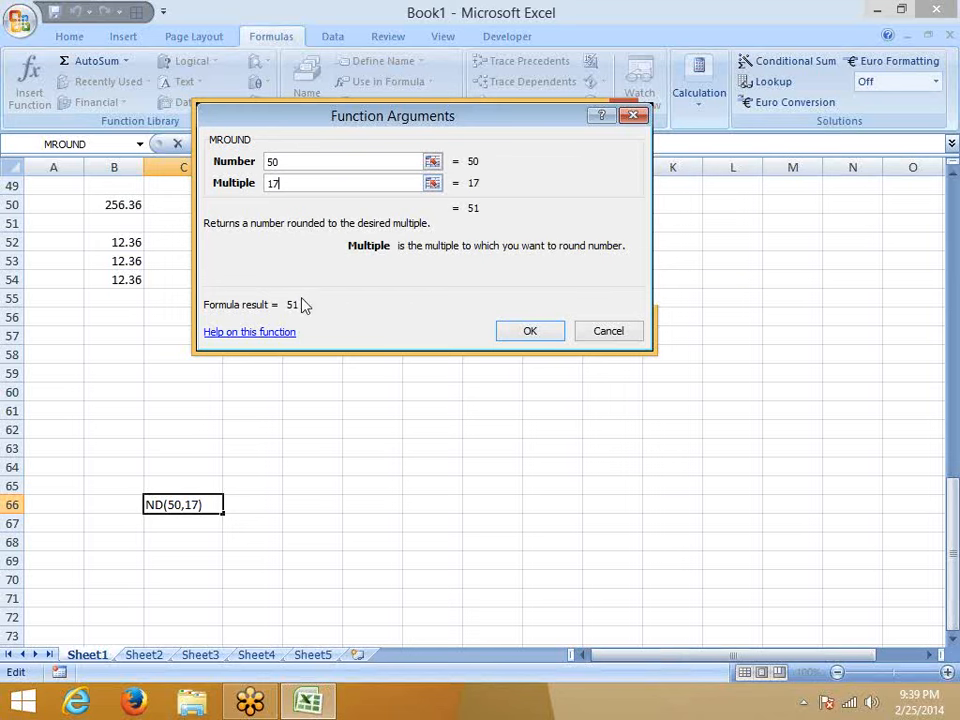
left_click(534, 335)
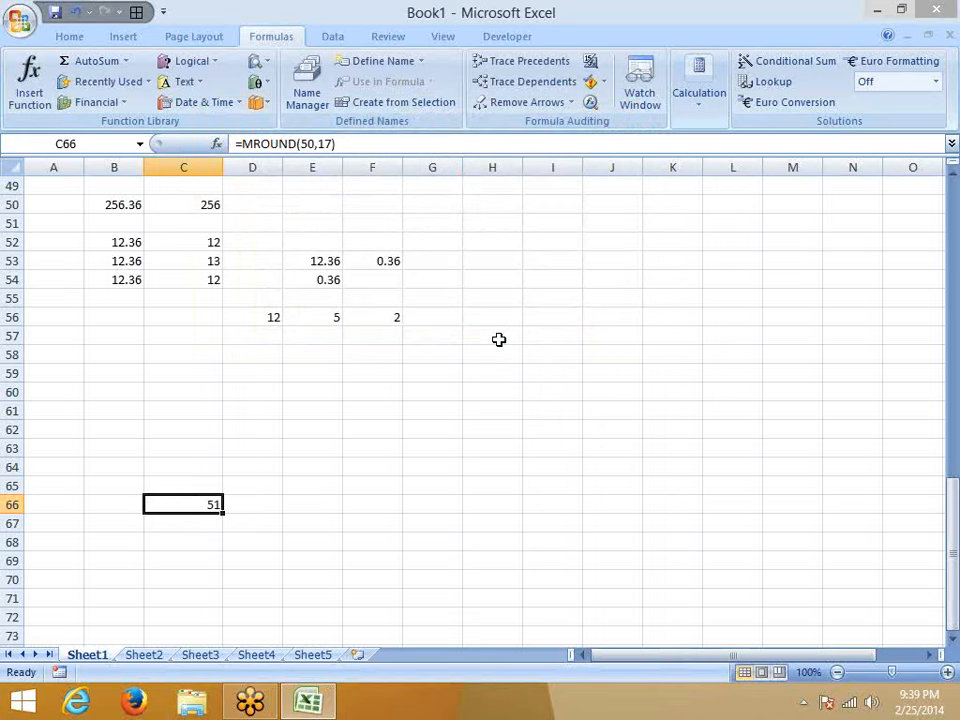
Calculate 10 squared in cell E65 with the formula =10^2
left_click(257, 81)
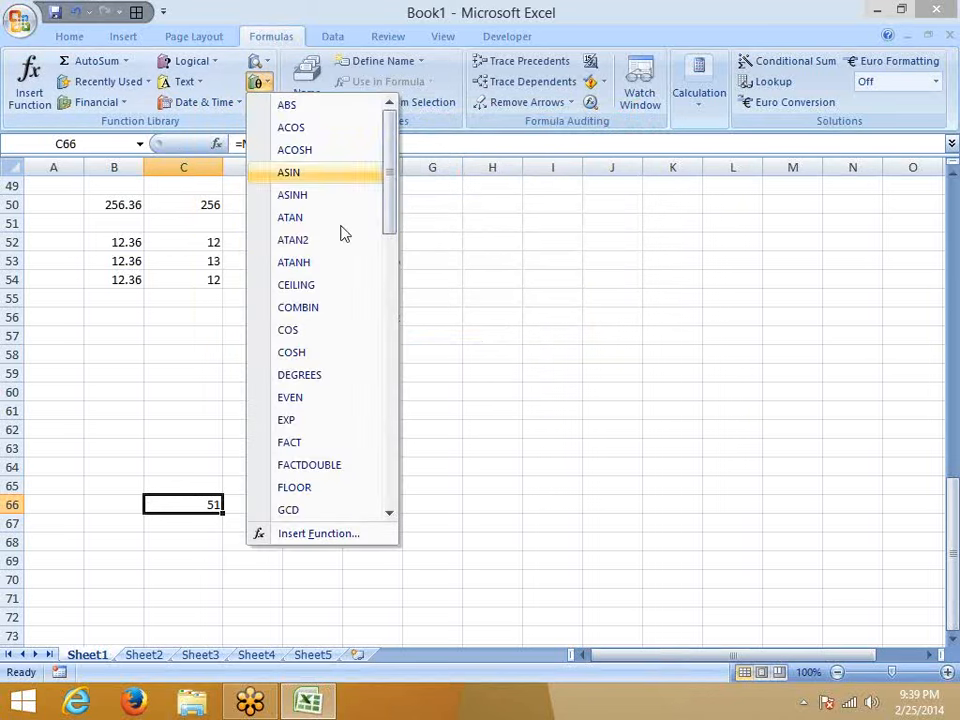
scroll(338, 250, "down", 2)
scroll(339, 295, "down", 4)
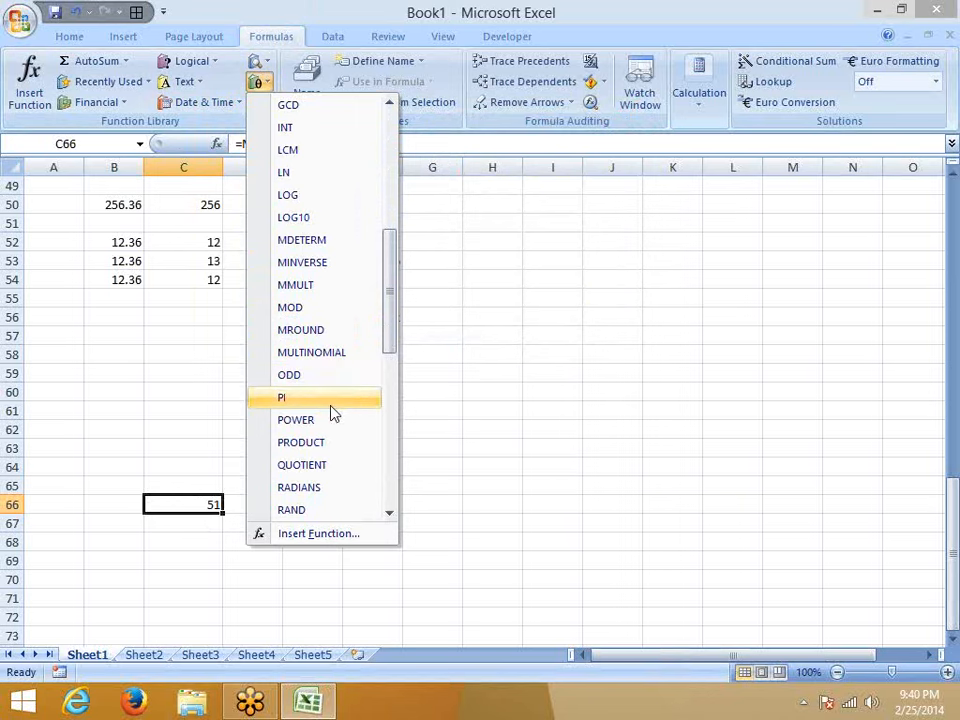
left_click(180, 407)
scroll(320, 436, "down", 1)
left_click(265, 425)
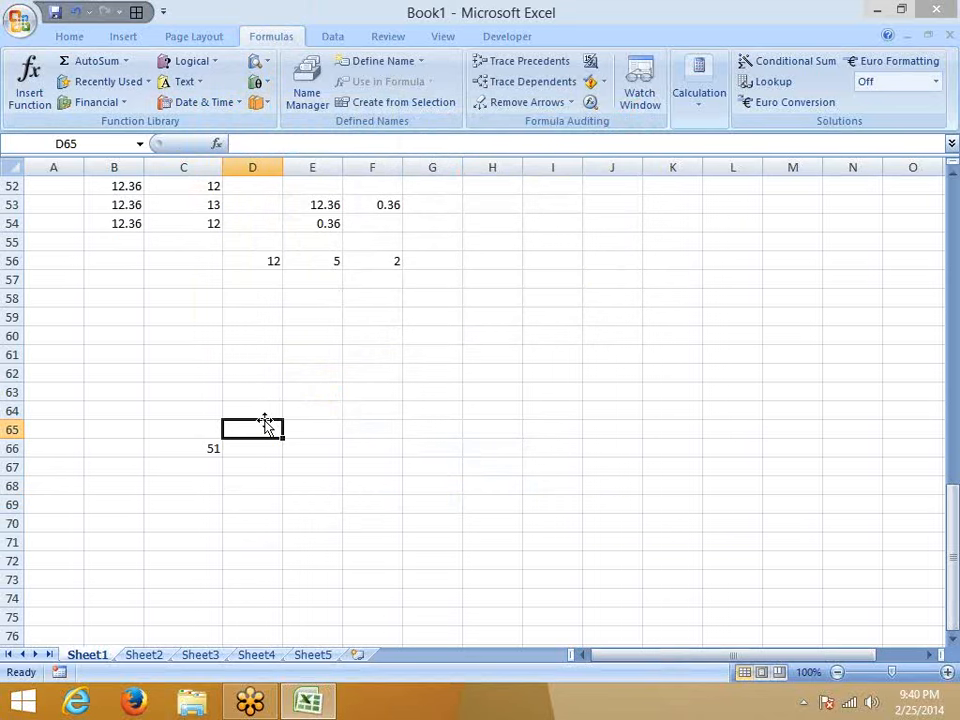
key("Right")
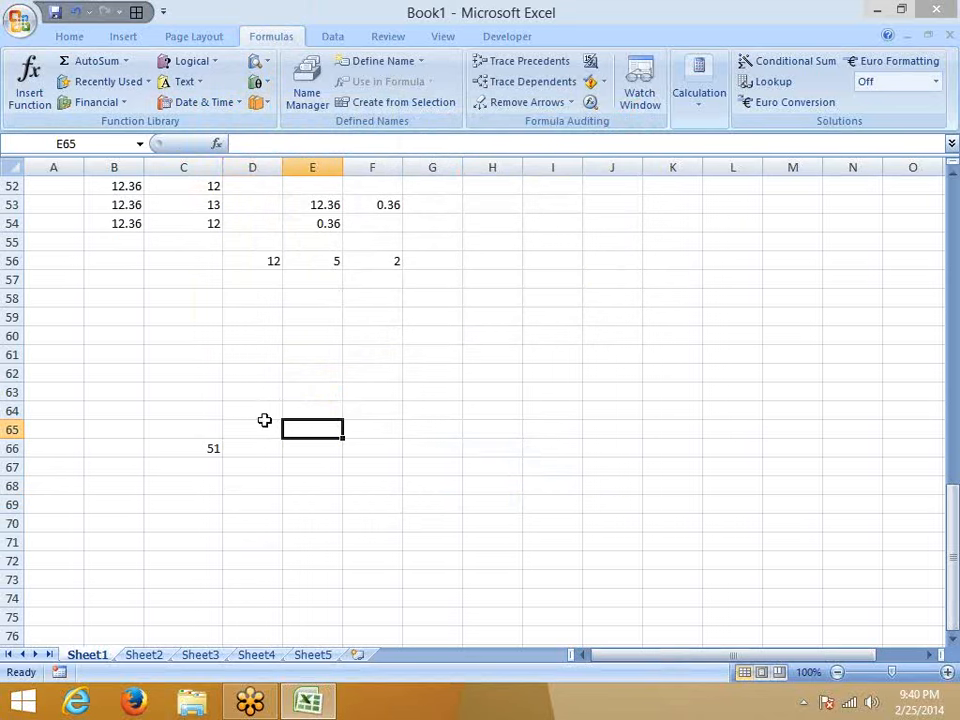
type("=1")
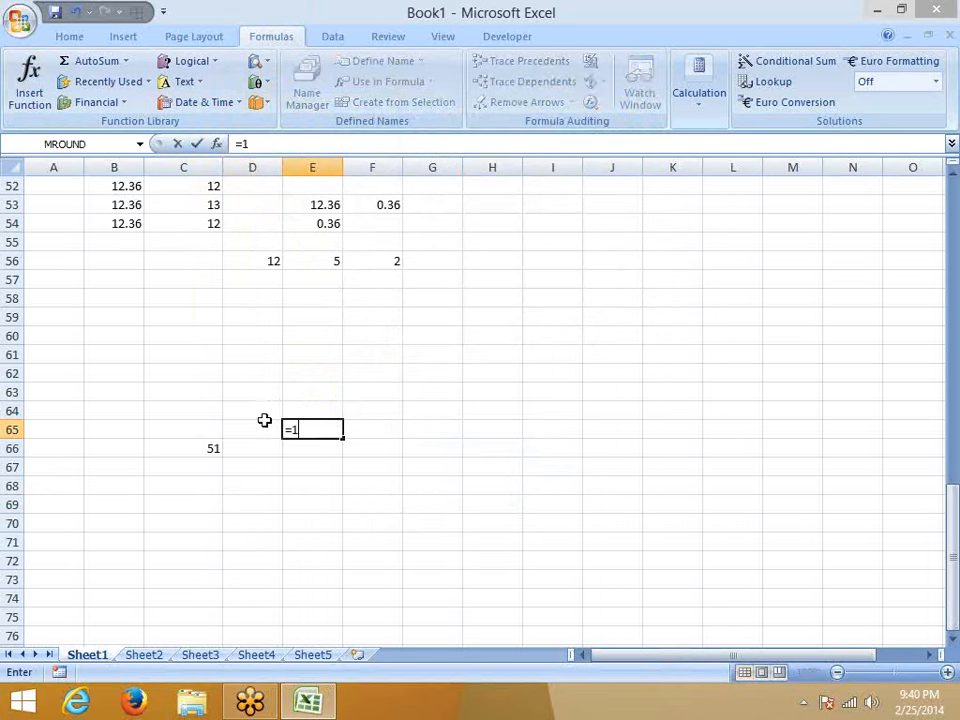
type("0^2")
key("Return")
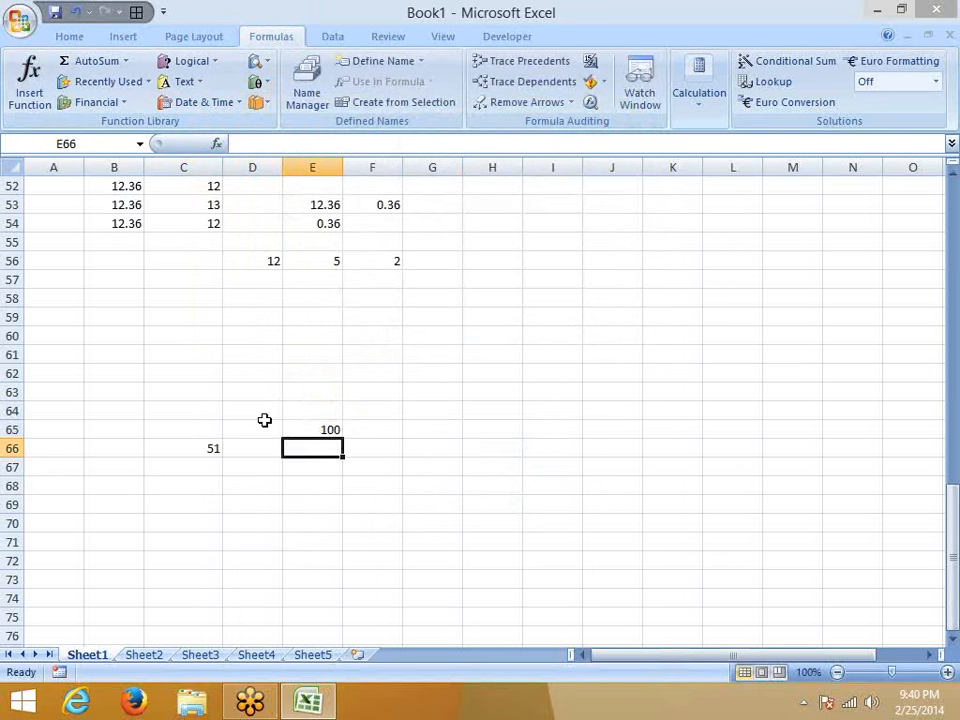
Calculate 10 squared in cell F65 with the POWER function, using number 10 and power 2
key("Up")
key("Right")
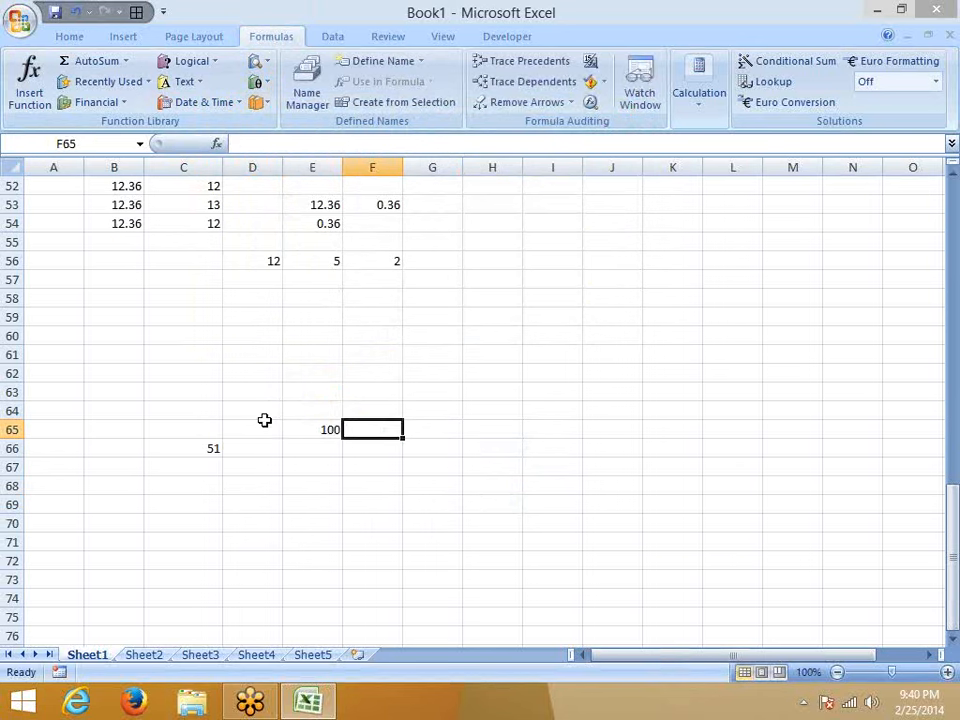
type("=po")
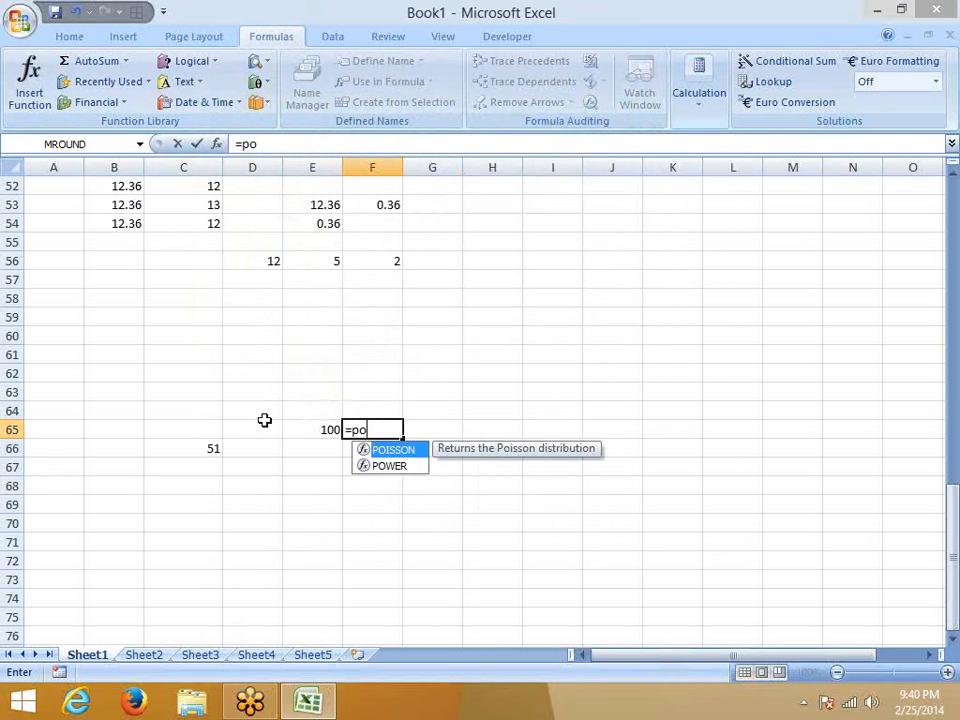
key("Down")
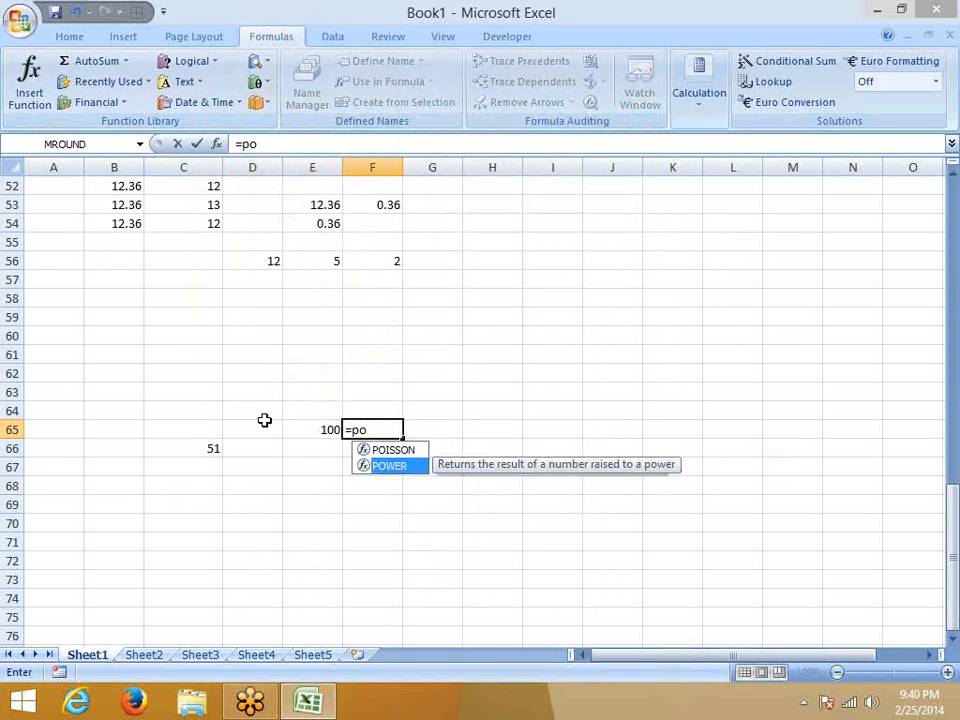
key("Tab")
type("10")
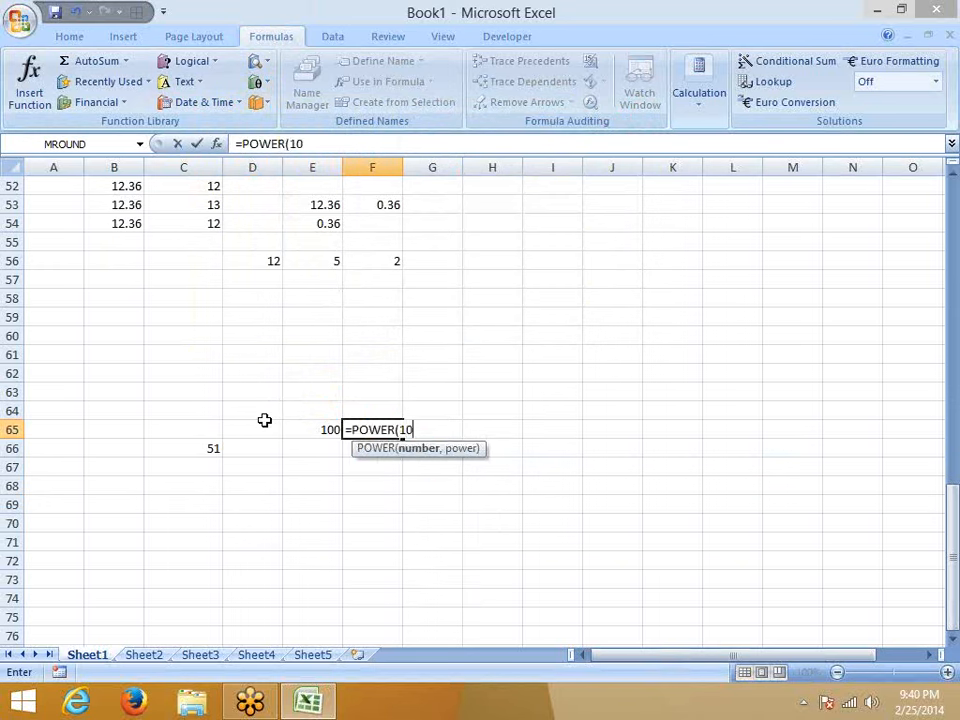
type(",2")
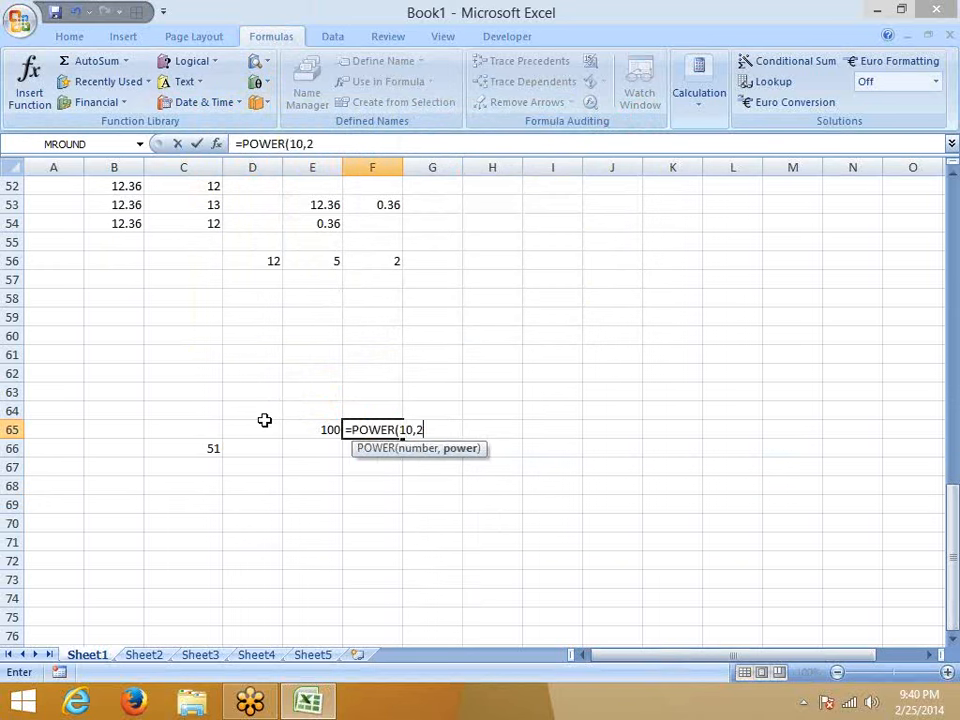
key("Return")
key("Up")
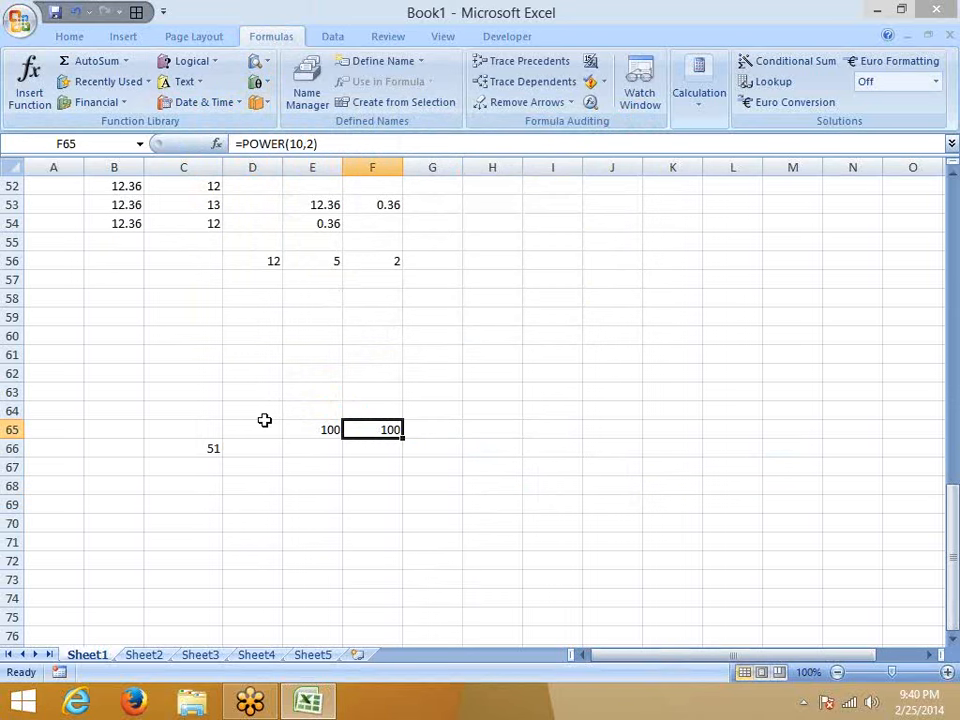
left_click(108, 467)
left_click(262, 84)
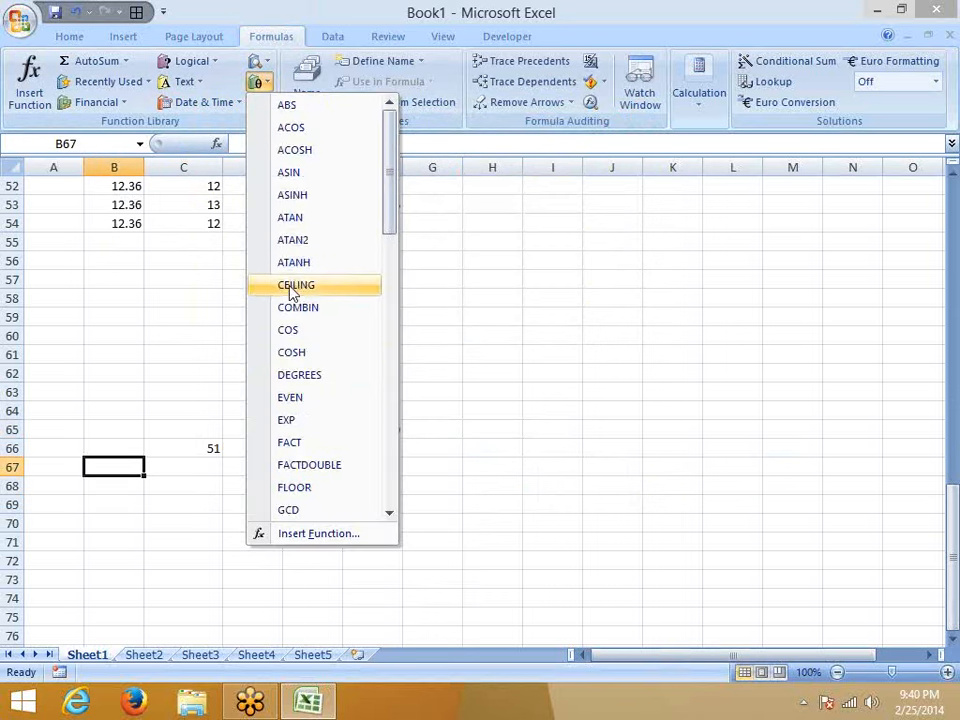
scroll(300, 330, "down", 3)
scroll(292, 362, "down", 2)
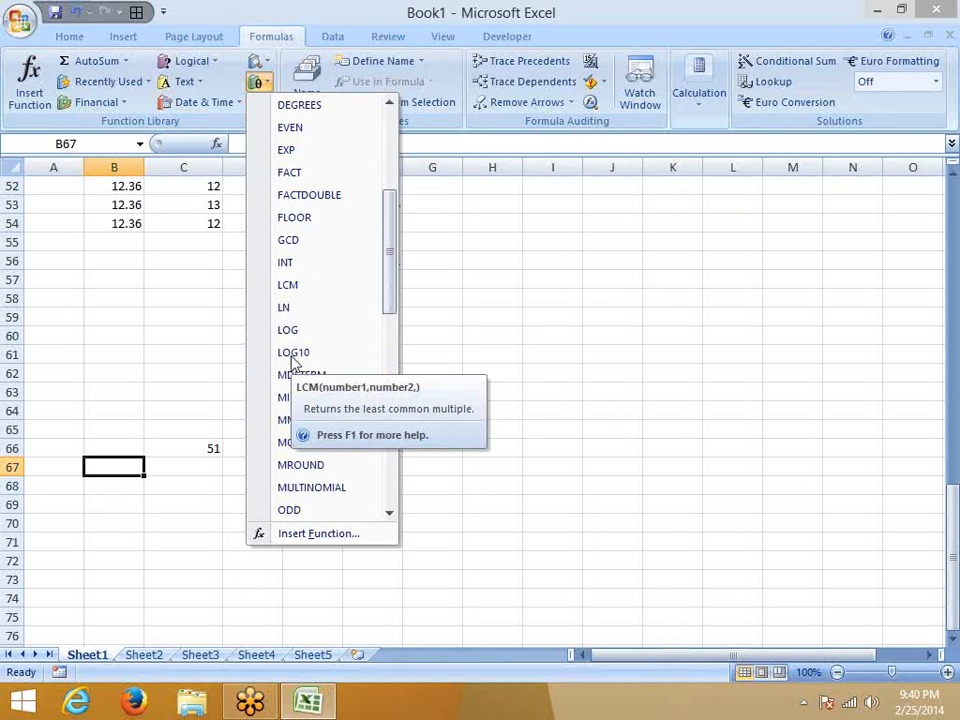
scroll(320, 409, "down", 1)
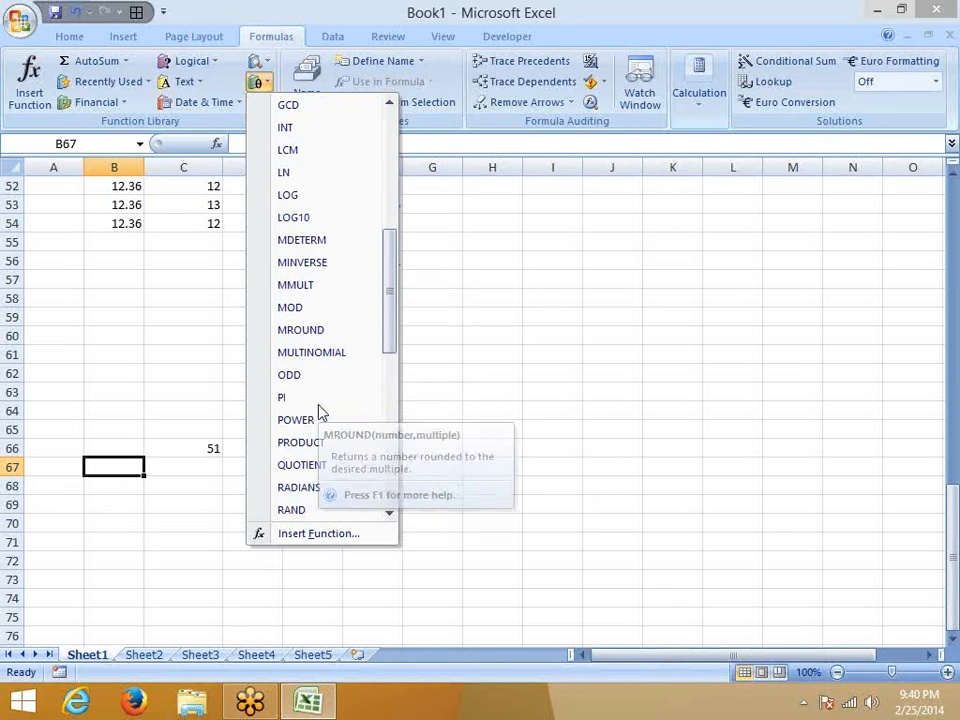
scroll(317, 400, "down", 1)
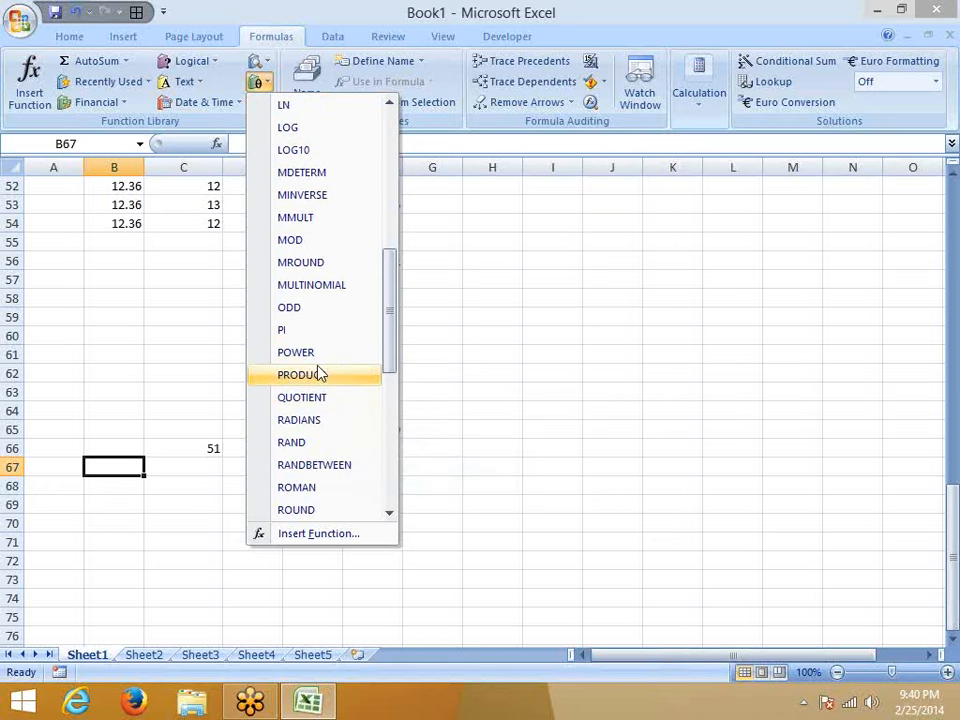
left_click(327, 380)
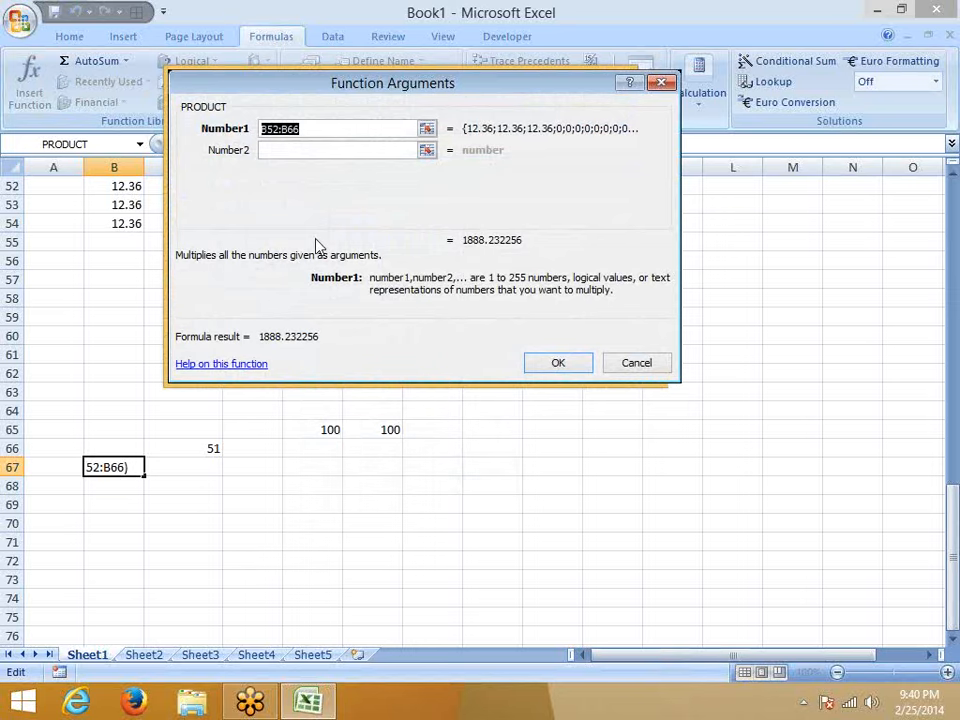
key("Escape")
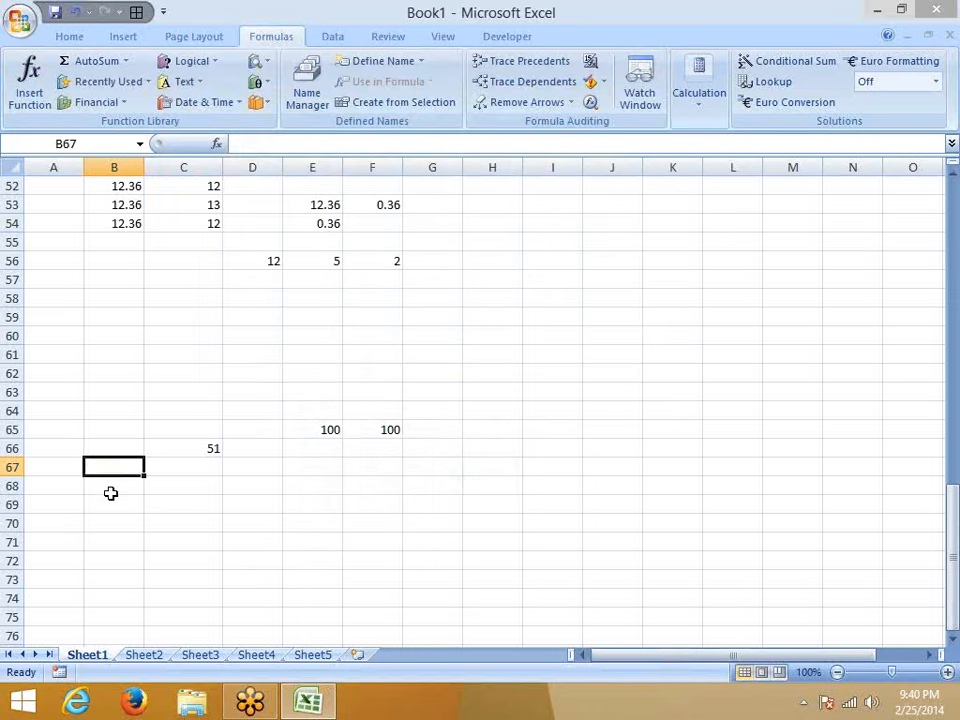
type("=")
key("Escape")
Enter the numbers 2, 5, 6 and 5 in cells B67 to E67
type("2")
key("Tab")
type("3")
key("BackSpace")
type("4")
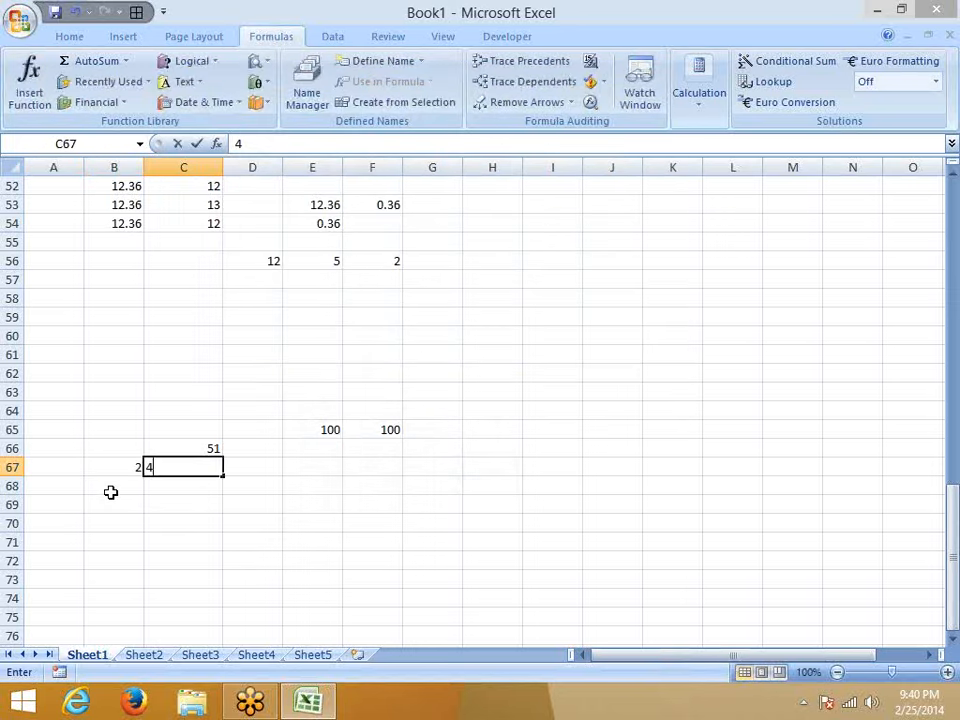
key("Escape")
type("5")
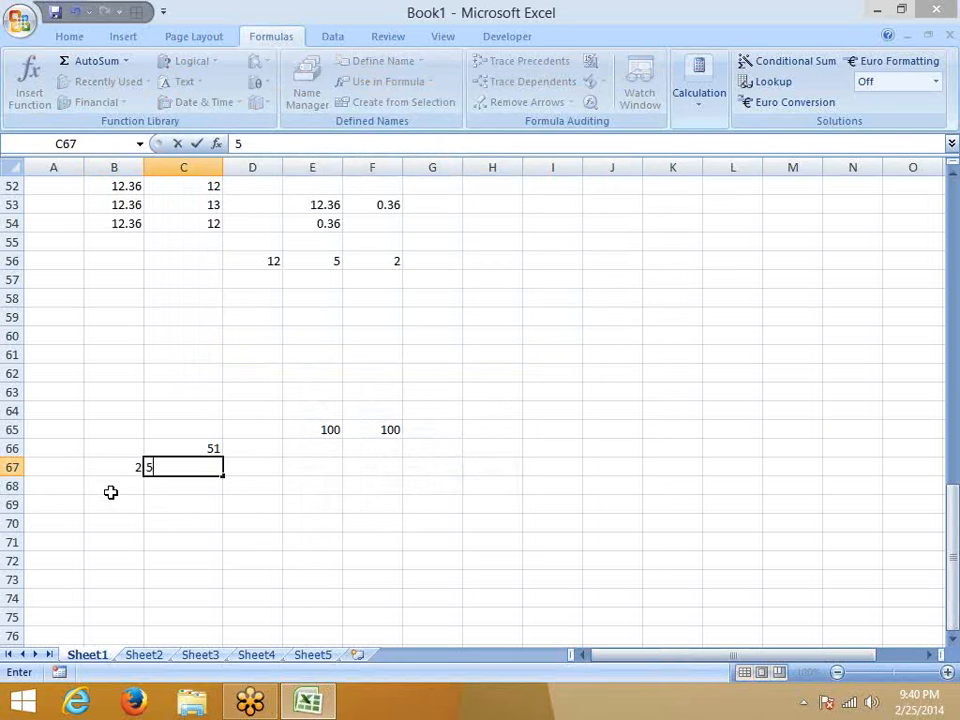
key("Tab")
type("6")
key("Tab")
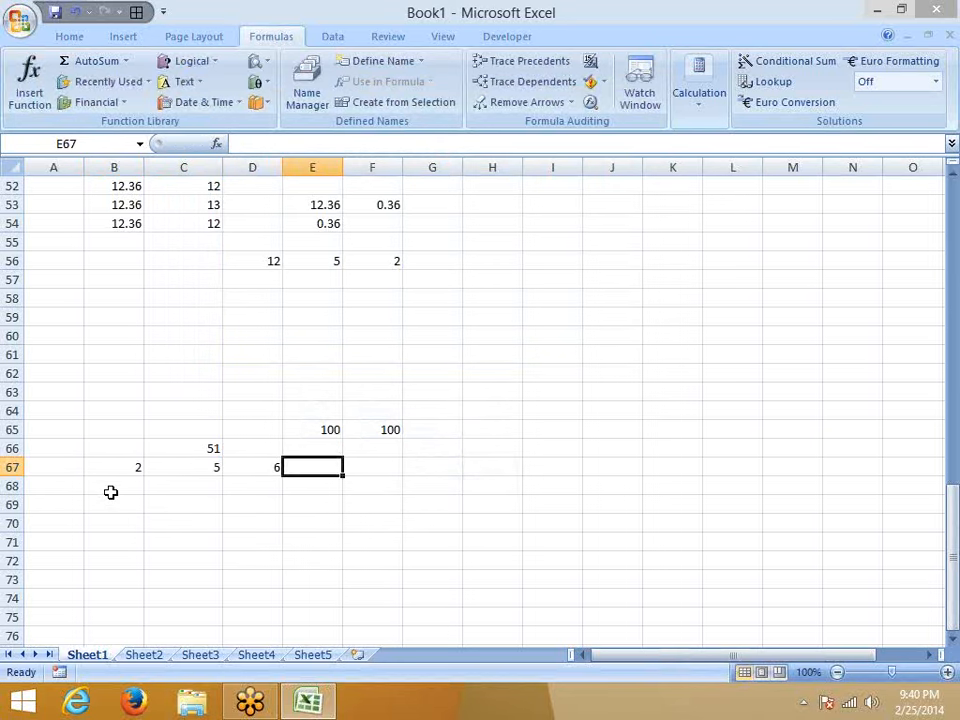
type("5")
key("Tab")
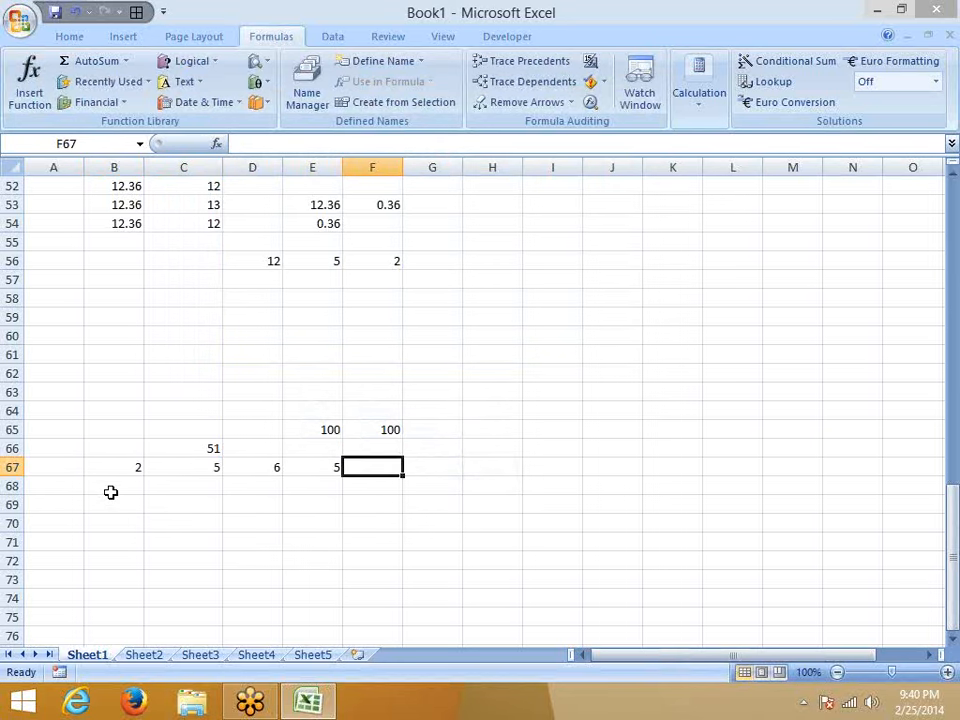
Multiply the numbers in B67:E67 with a PRODUCT function in cell F67
type("=p")
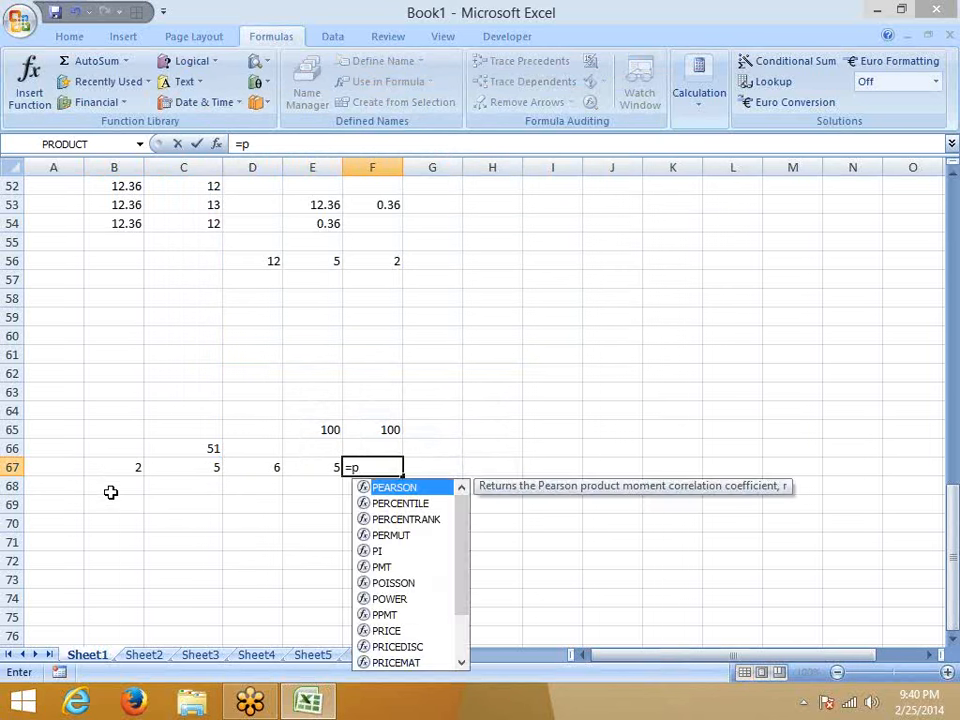
type("ro")
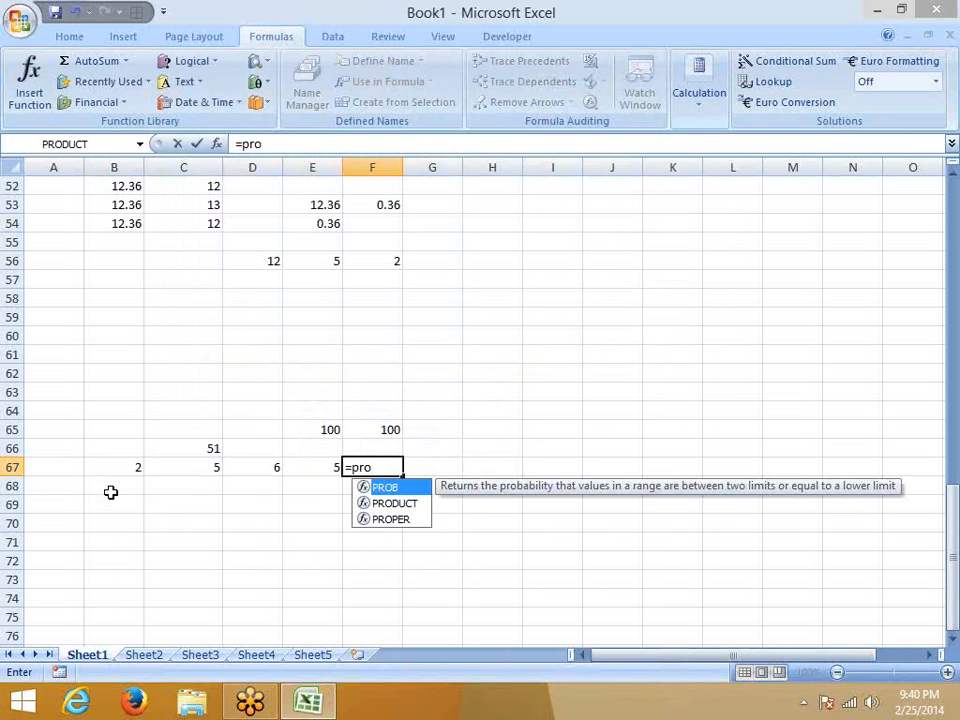
key("Down")
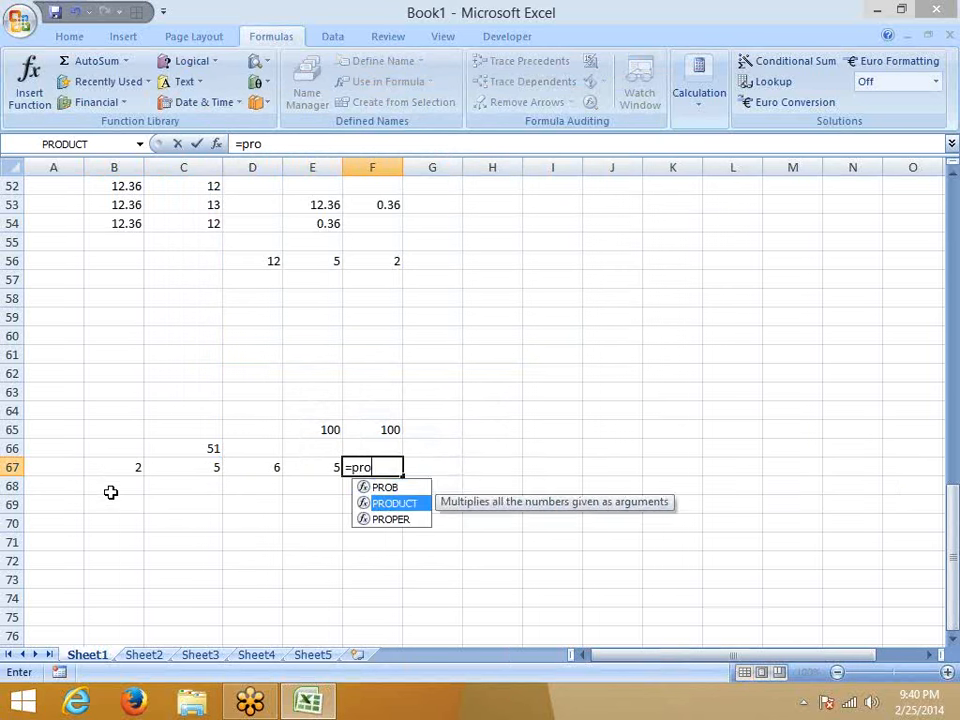
key("Tab")
key("Left")
key("Left")
key("Left")
key("Left")
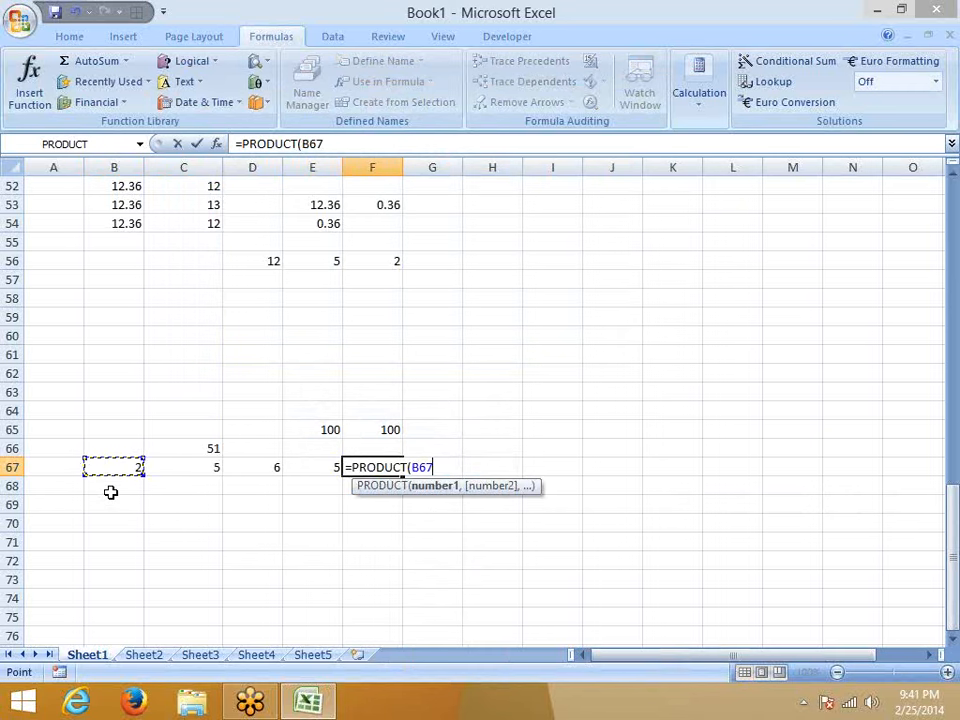
key("shift+Right")
key("shift+Right")
key("shift+Right")
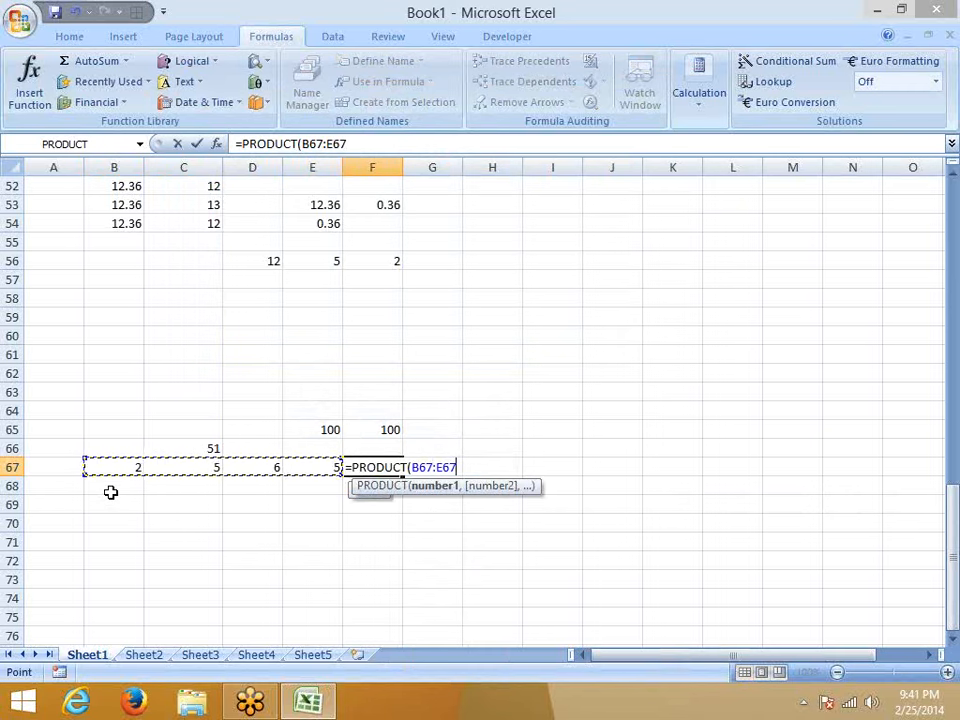
key("Return")
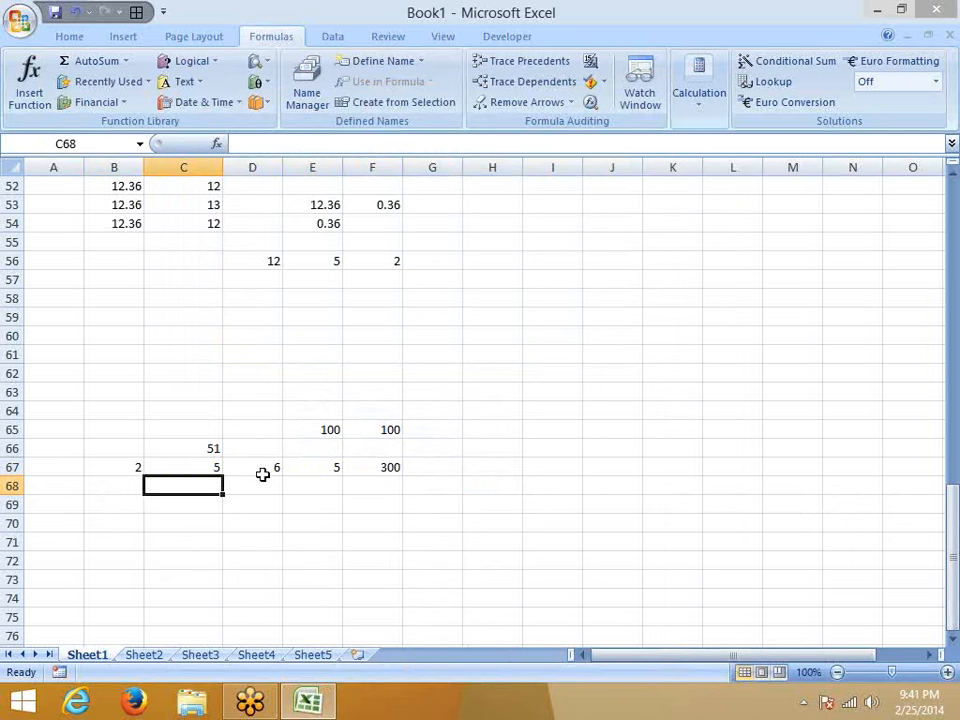
left_click(140, 504)
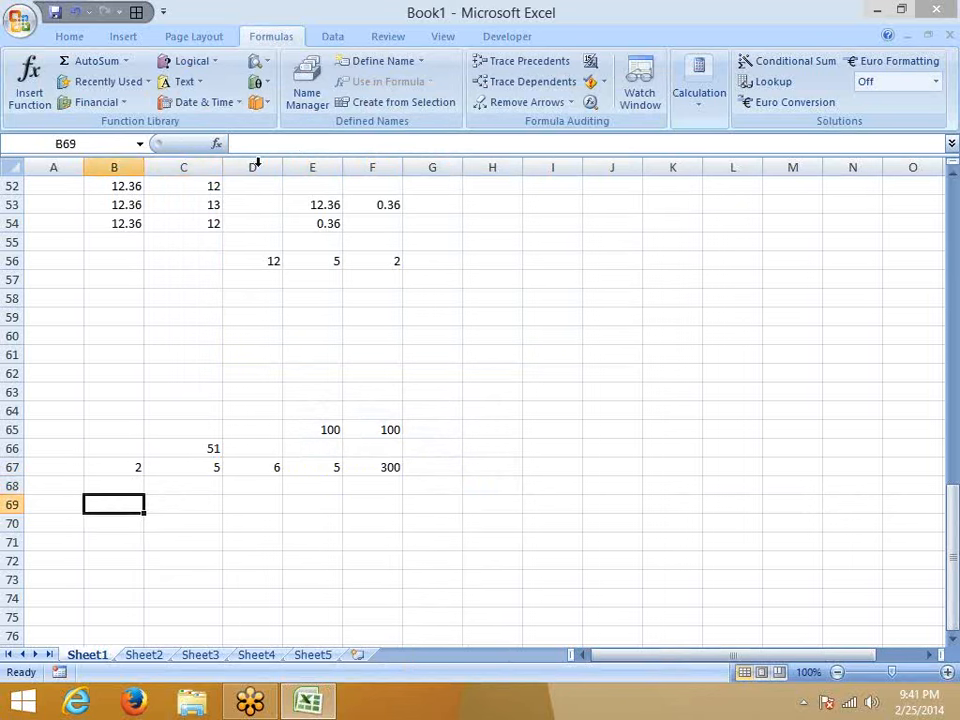
left_click(259, 81)
scroll(321, 460, "down", 5)
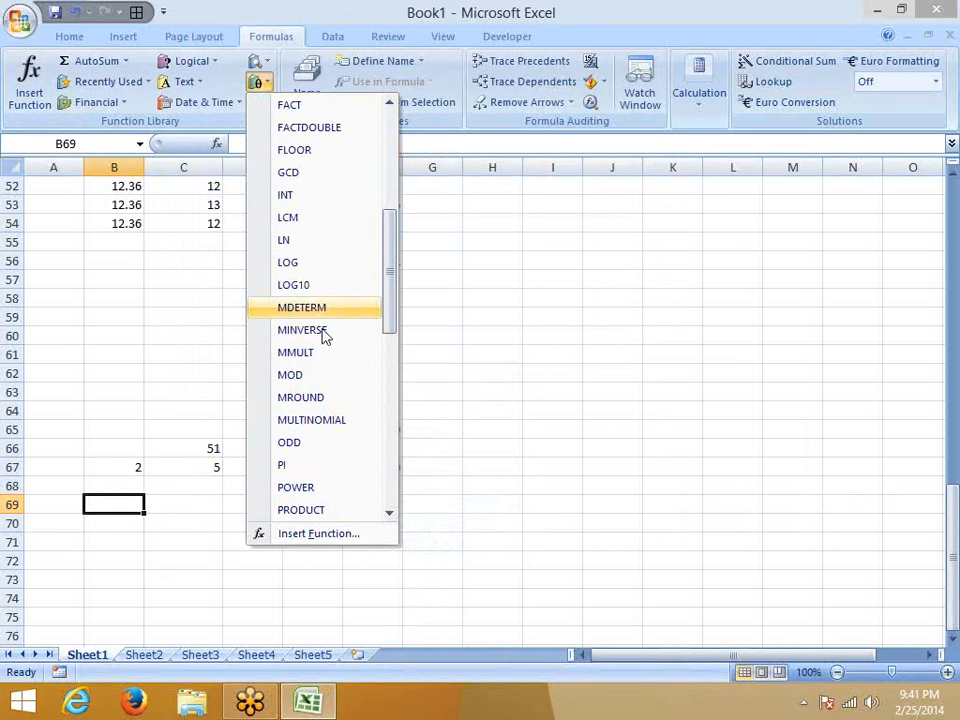
scroll(332, 443, "down", 1)
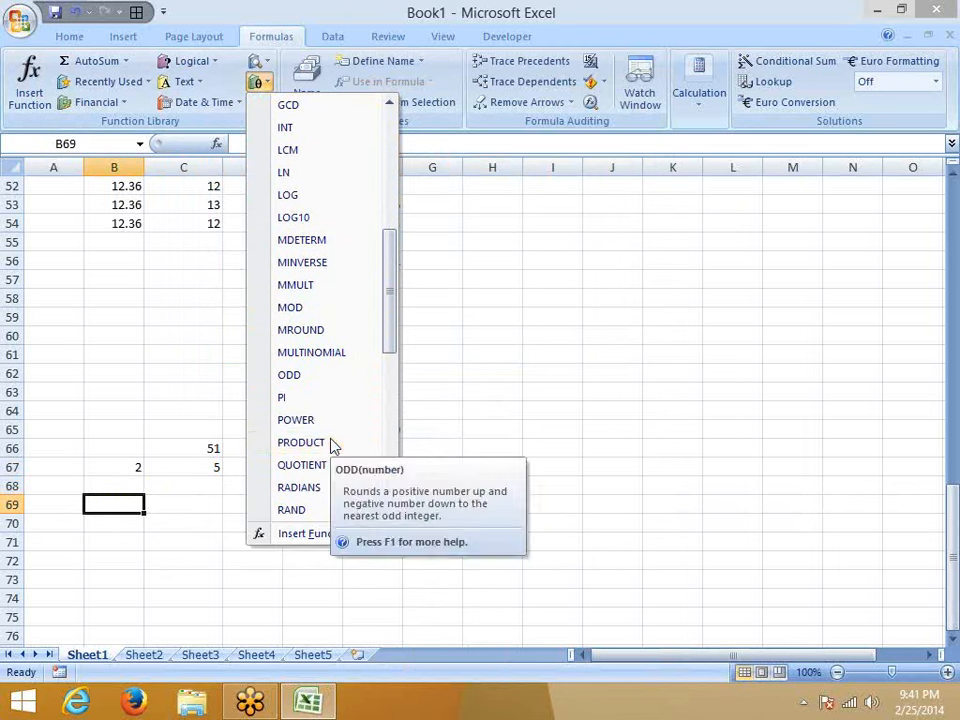
scroll(328, 458, "down", 1)
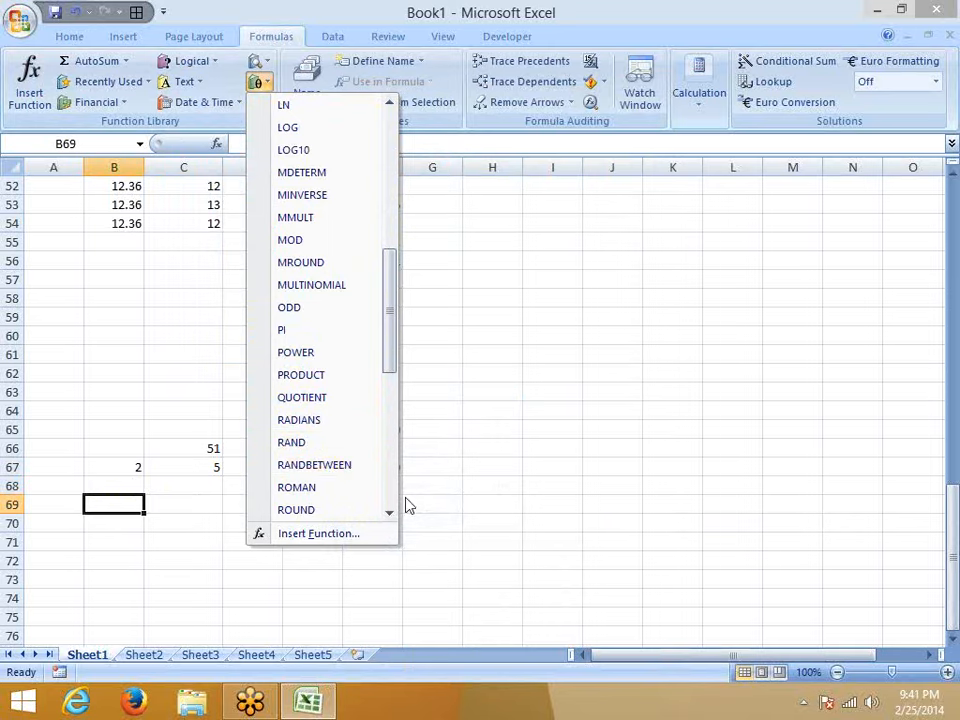
left_click(351, 493)
Generate a random whole number between 10 and 90 in cell B10 of Sheet2 with the RANDBETWEEN function
left_click(158, 658)
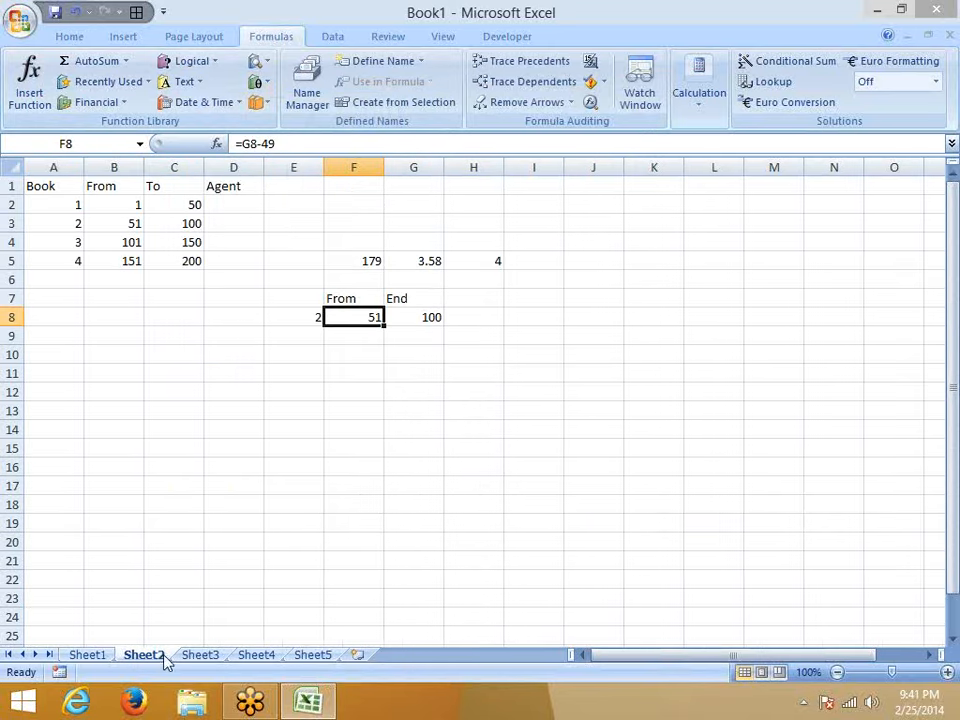
left_click(90, 362)
type("=r")
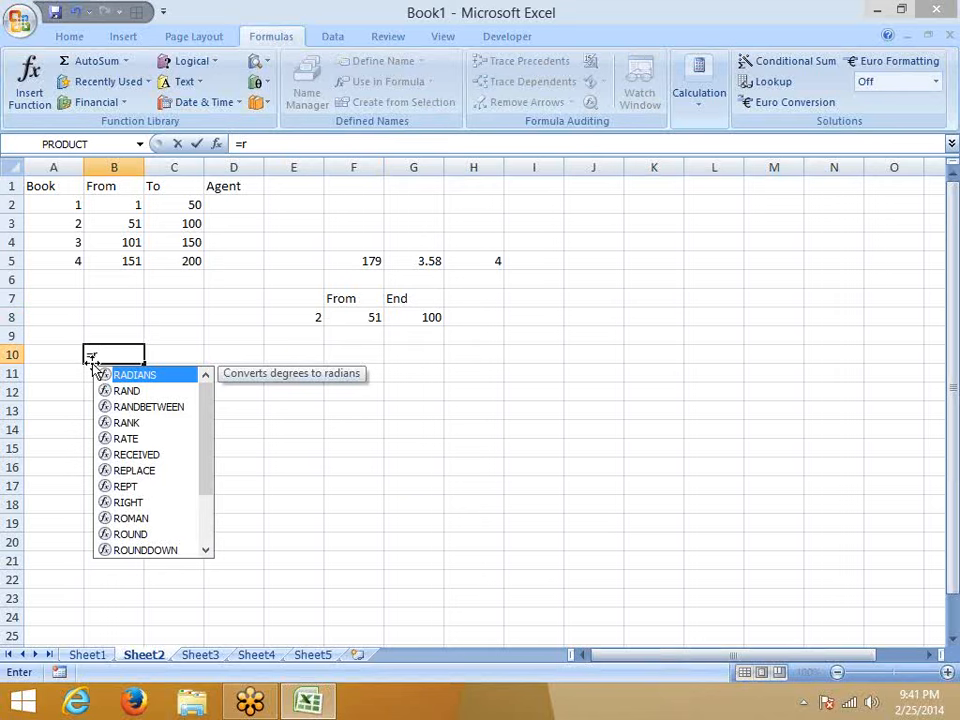
key("Down")
key("Down")
key("Tab")
type("1")
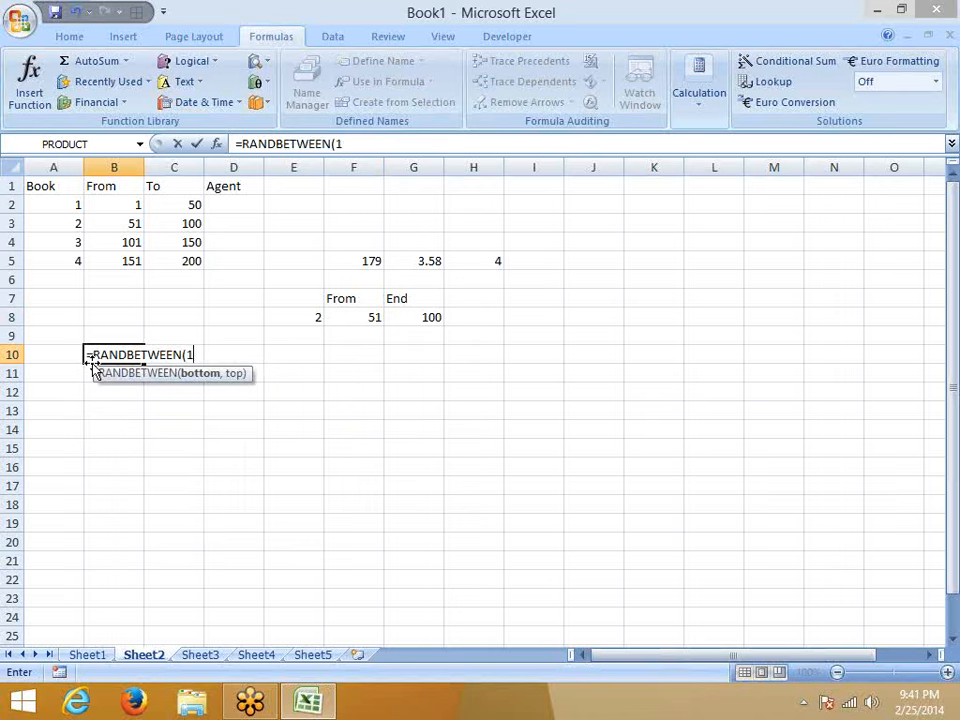
type("0,90")
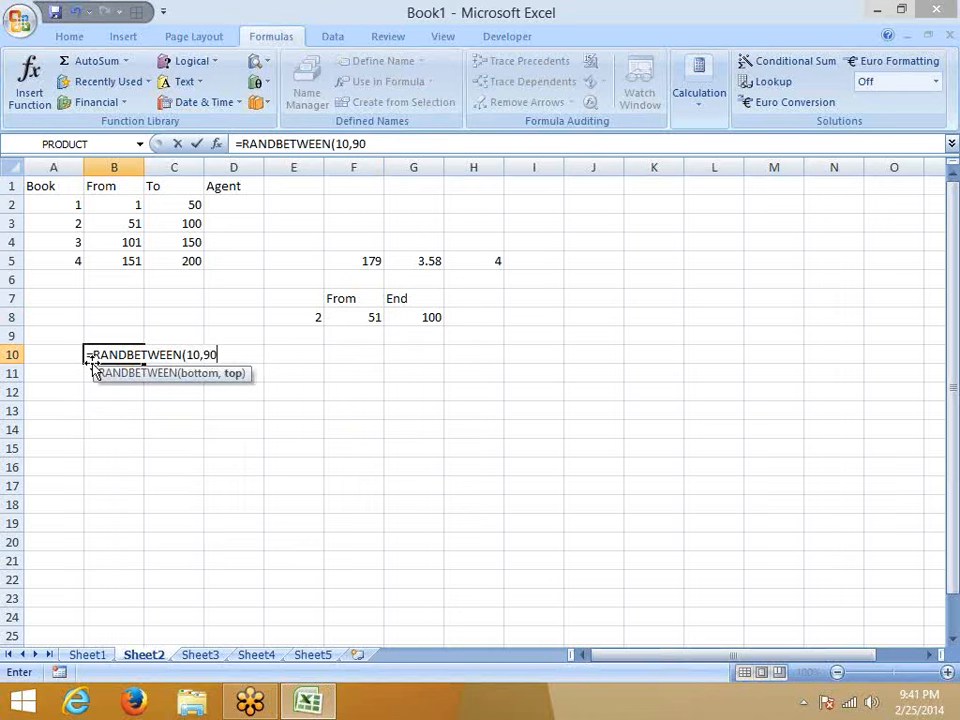
key("Return")
key("Up")
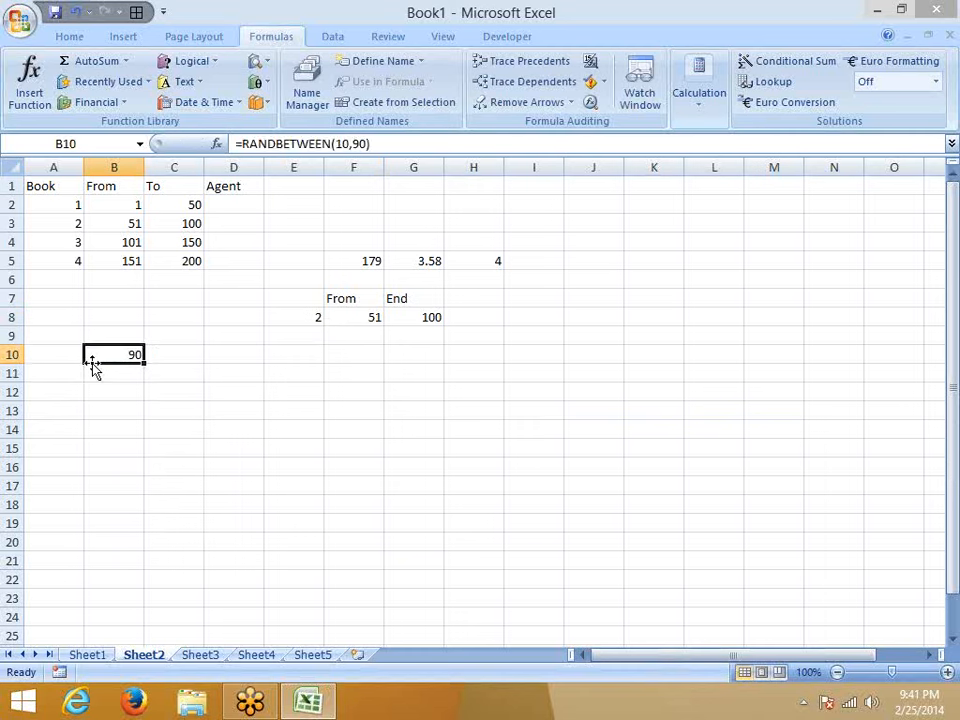
Replace the formula in cell B10 with the RAND function, =RAND()
key("Delete")
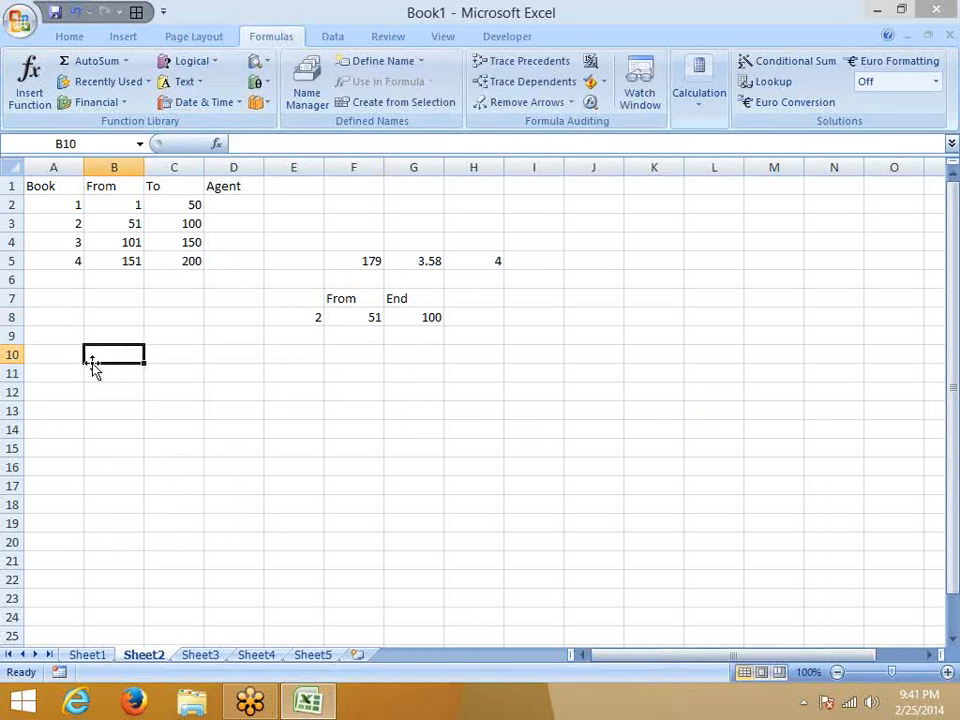
type("=ran")
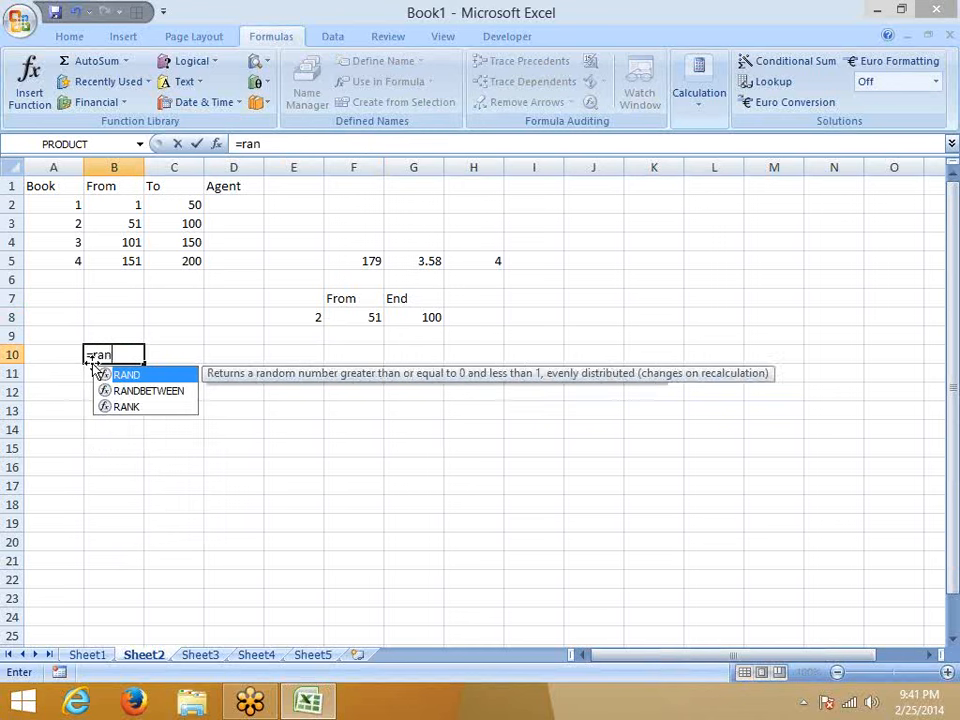
type("d")
key("Tab")
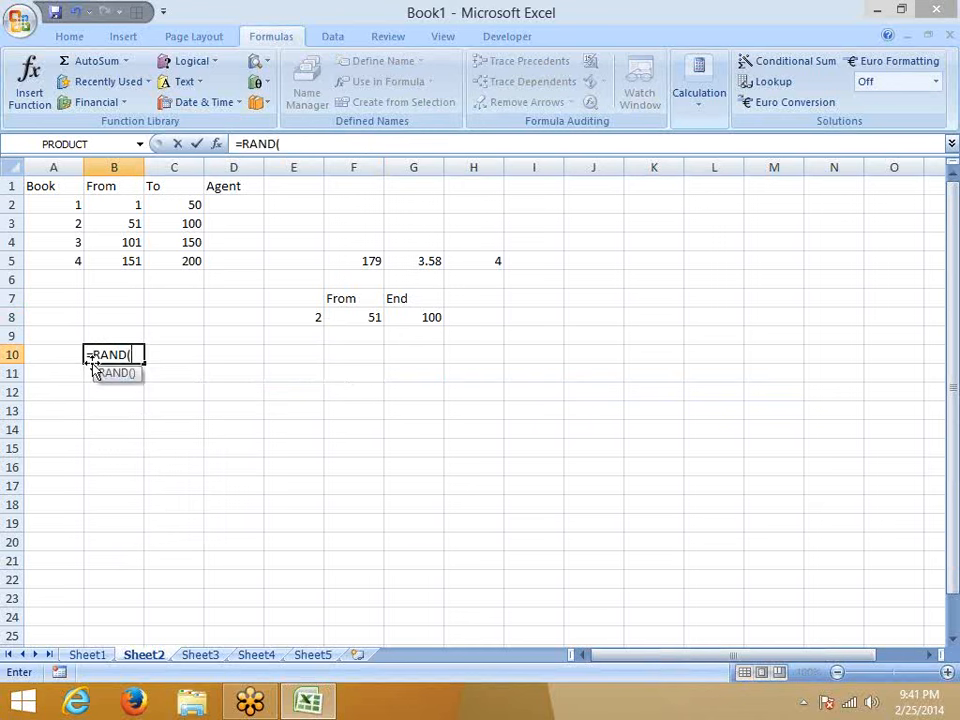
type(")")
key("Return")
left_click(92, 362)
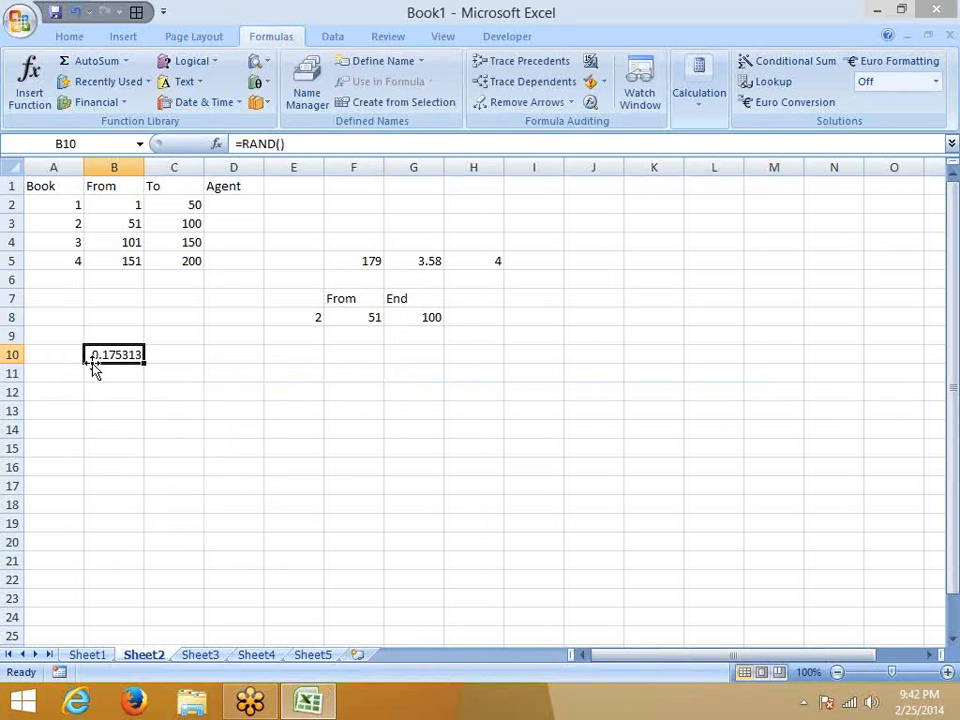
Enter the lower limit 10 in cell C21 and the upper limit 90 in cell D21
scroll(238, 564, "down", 5)
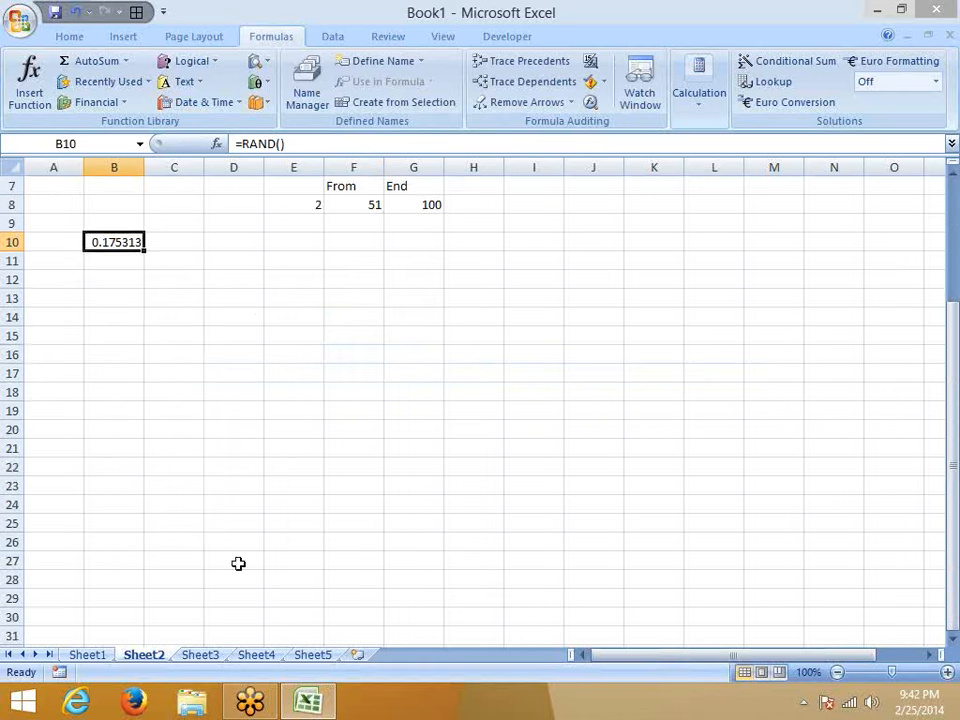
left_click(187, 279)
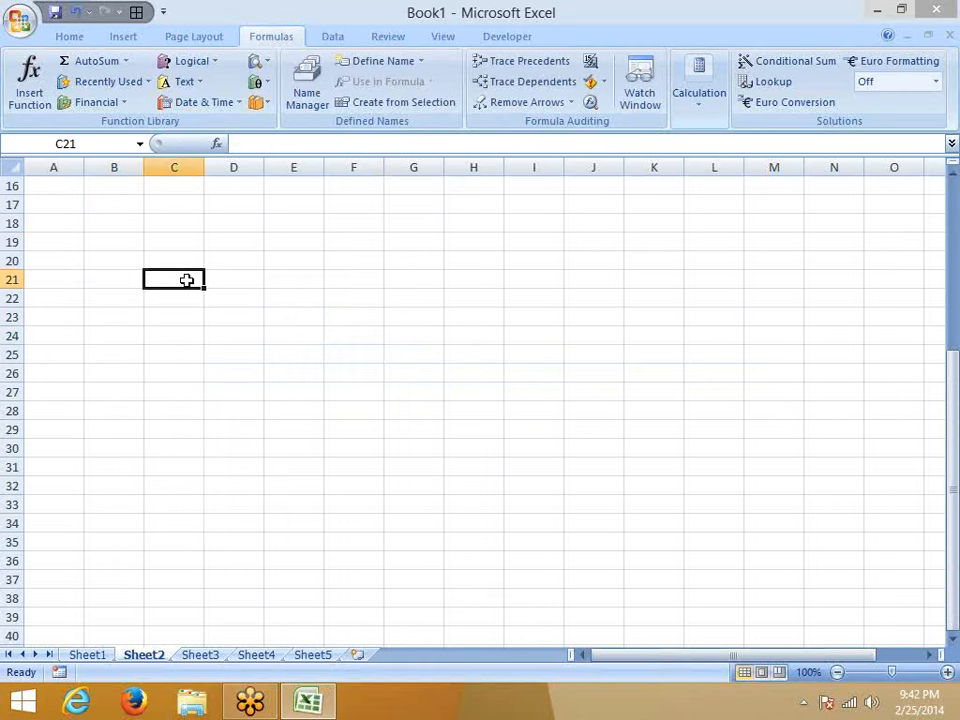
type("10")
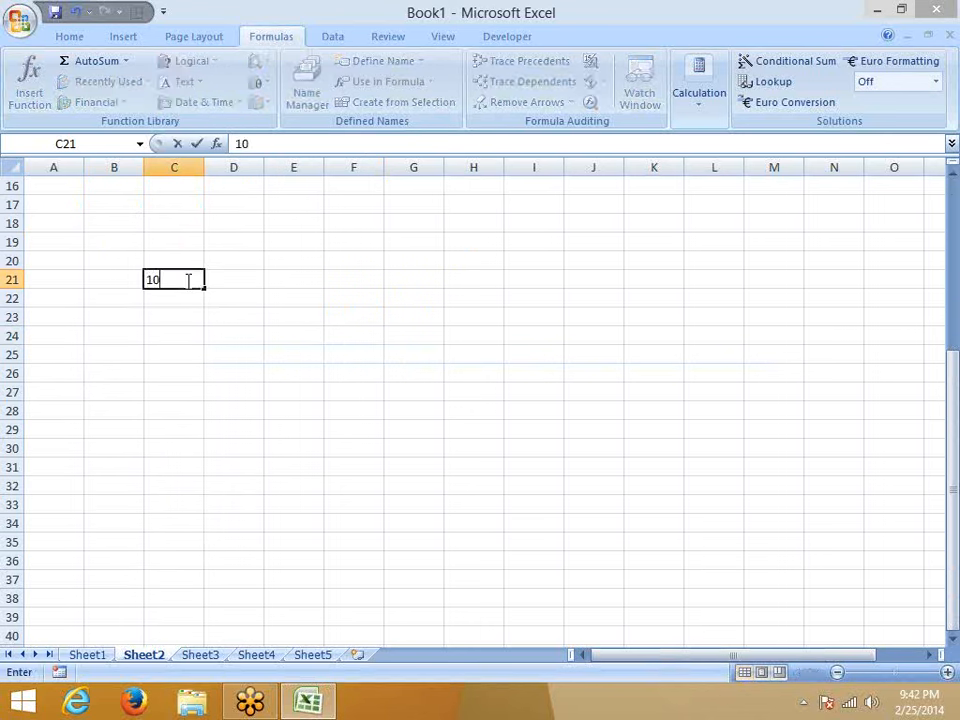
key("Tab")
type("90")
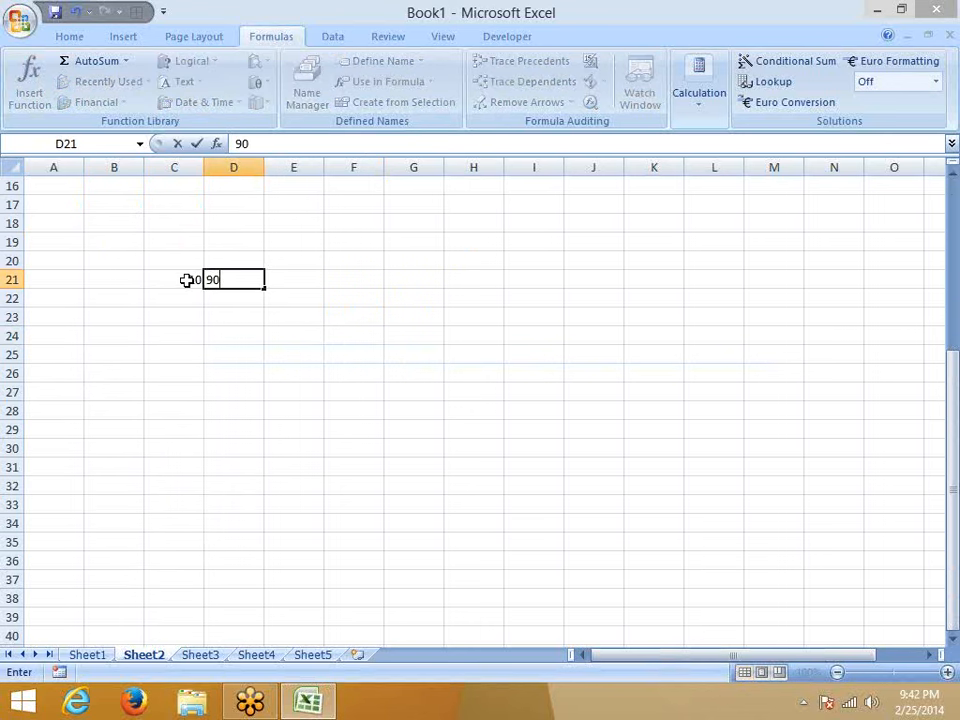
key("Tab")
Calculate the difference between the two limits in cell E23 with the formula =D21-C21
key("Down")
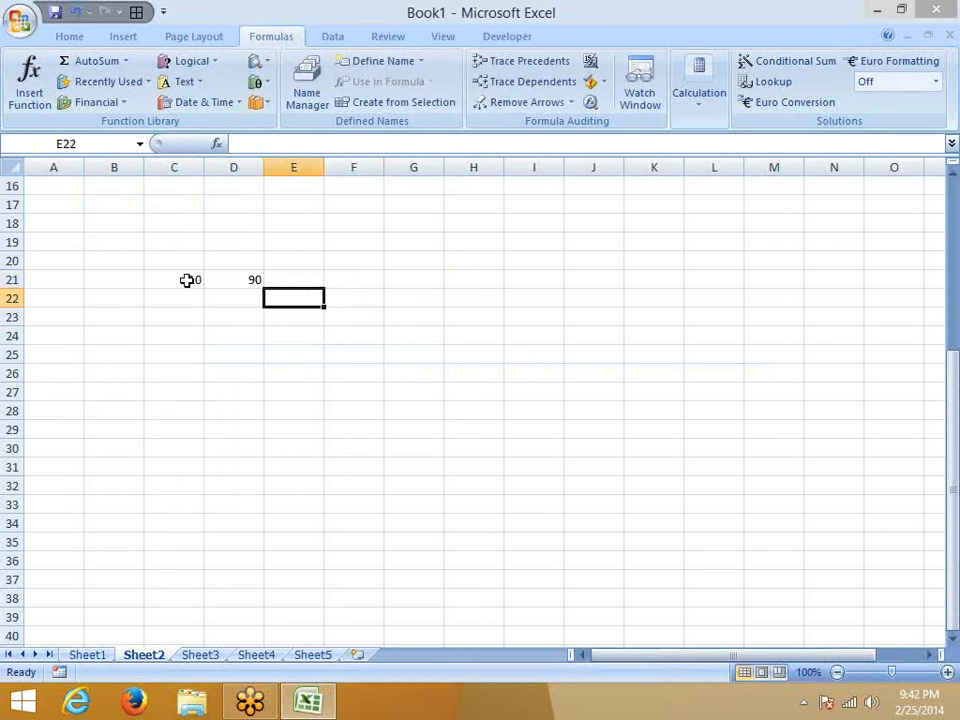
key("Down")
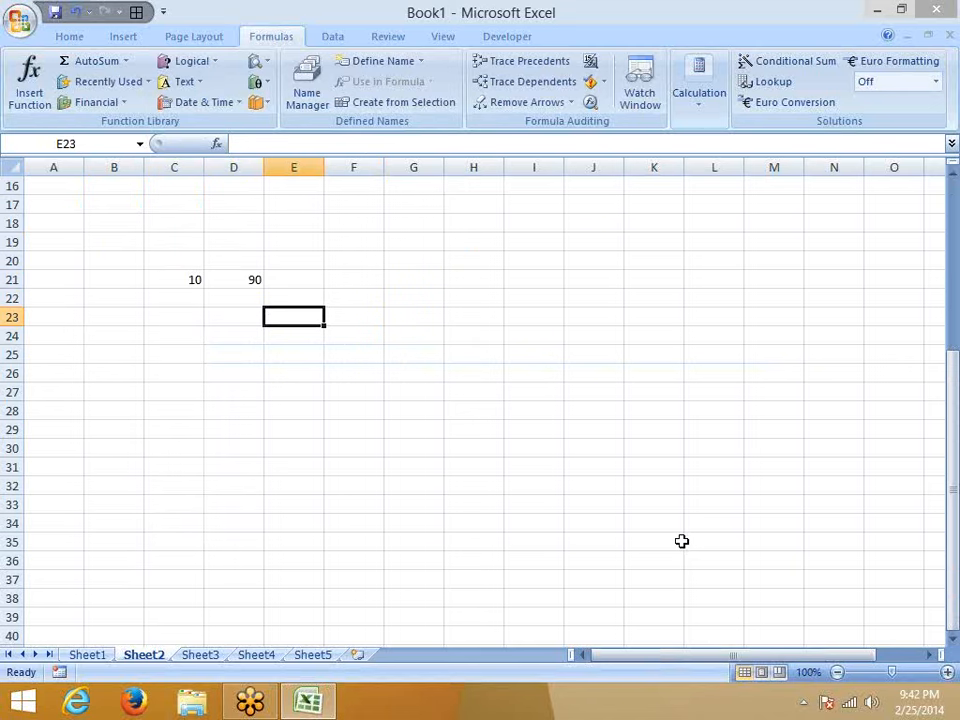
type("=")
key("Up")
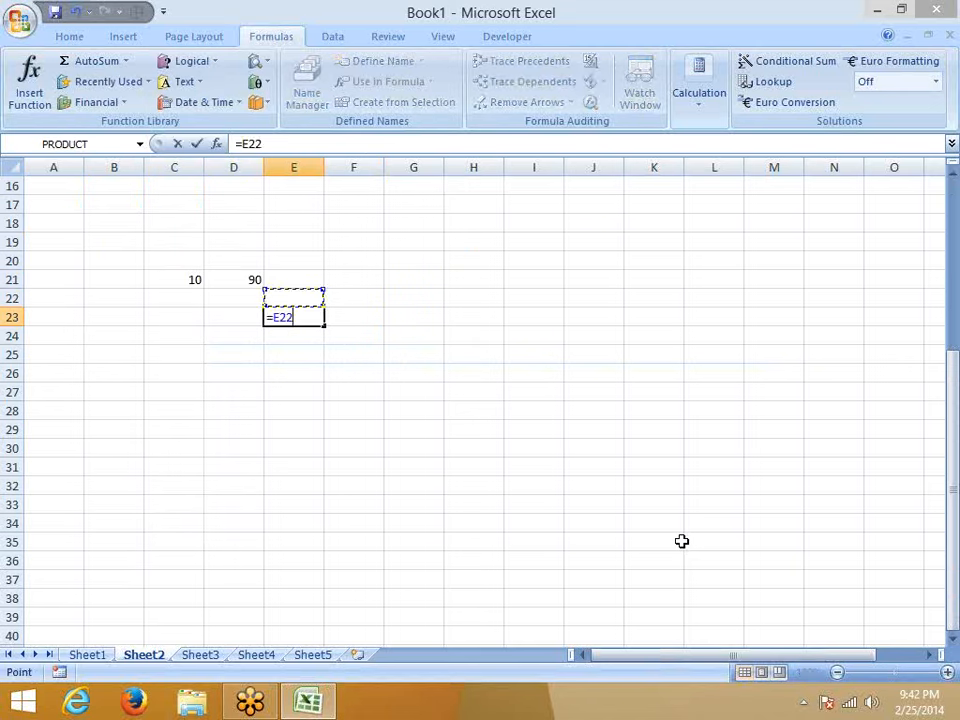
key("Up")
key("Left")
type("-")
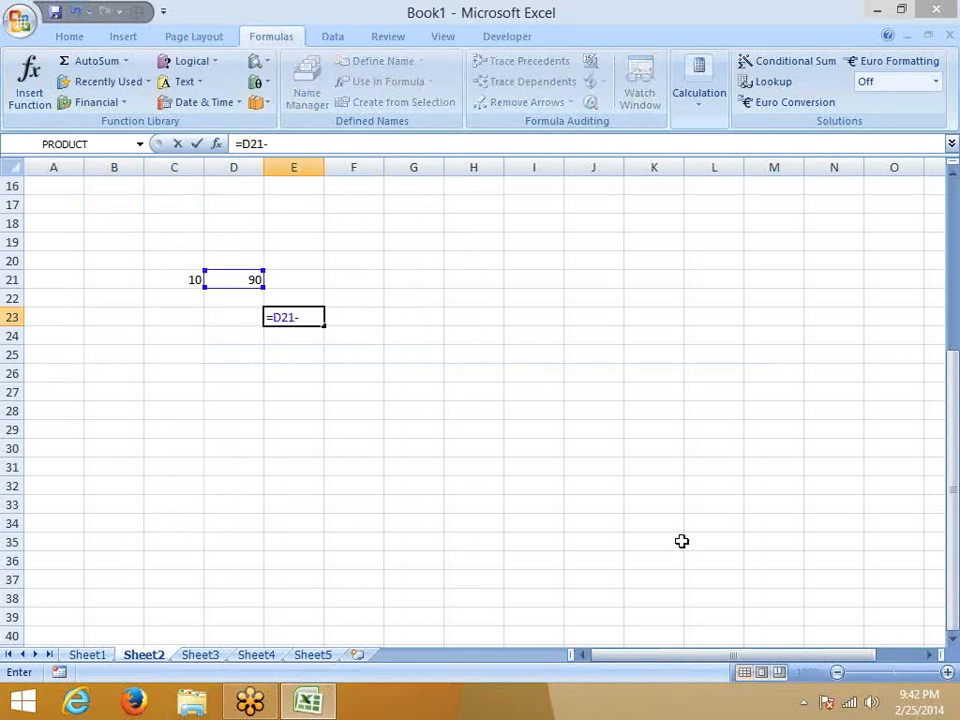
key("Left")
key("Left")
key("Up")
key("Up")
key("Return")
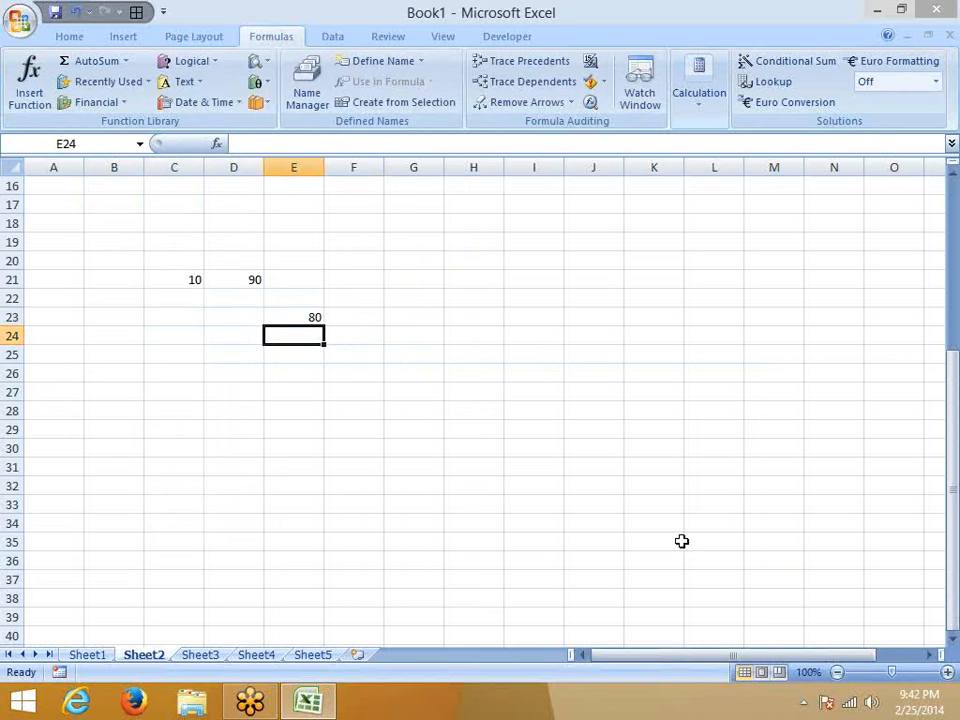
Multiply the difference by a random fraction in cell F23 with the formula =E23*RAND()
key("Up")
key("Right")
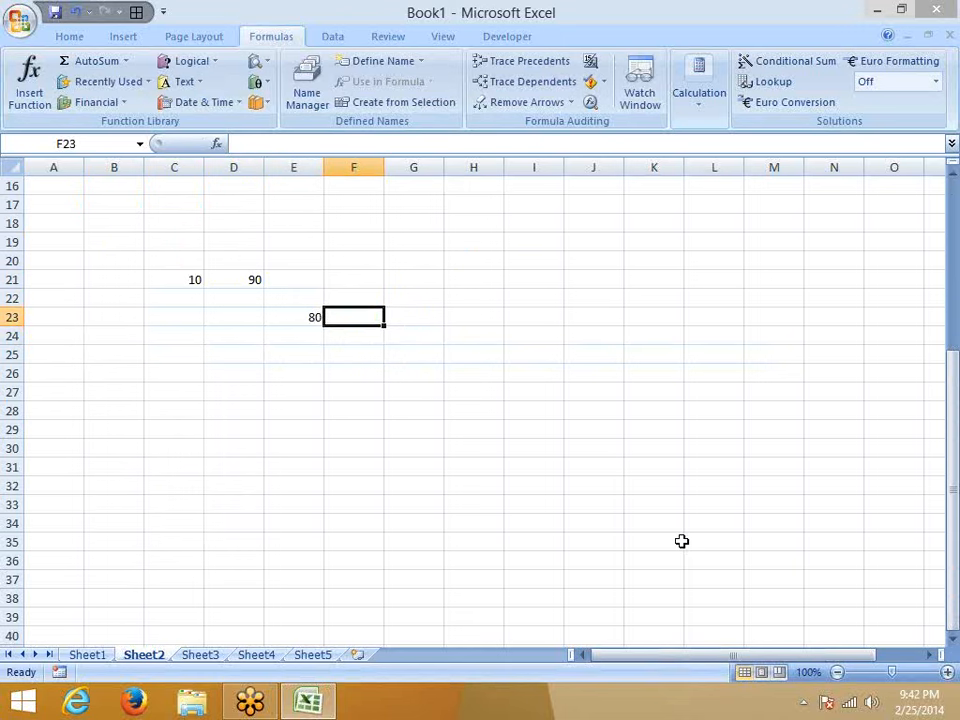
type("=")
key("Left")
type("*")
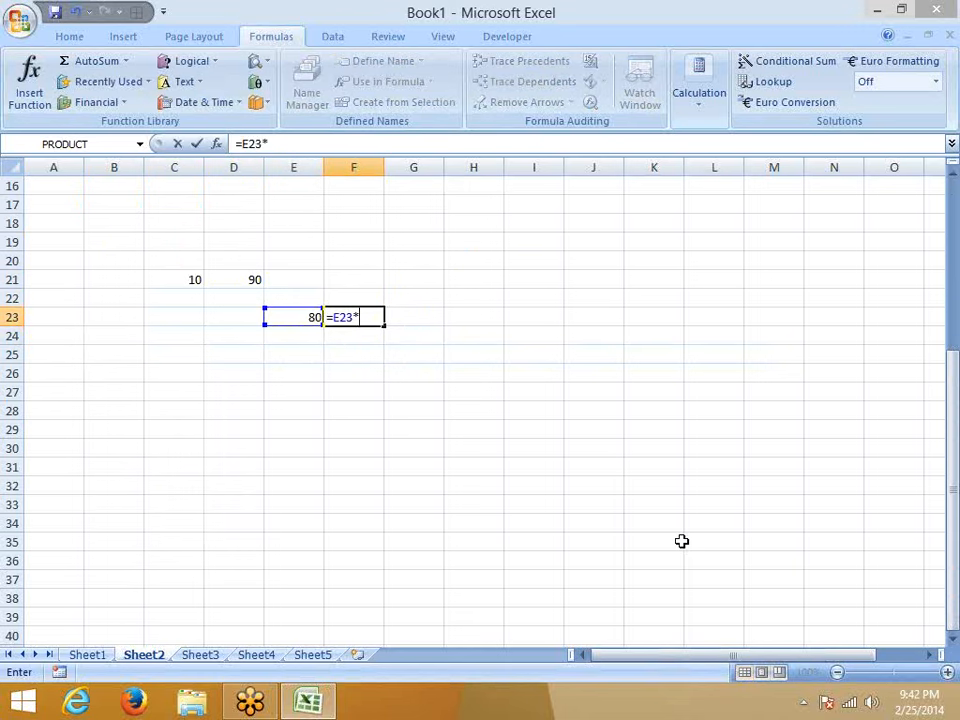
type("r")
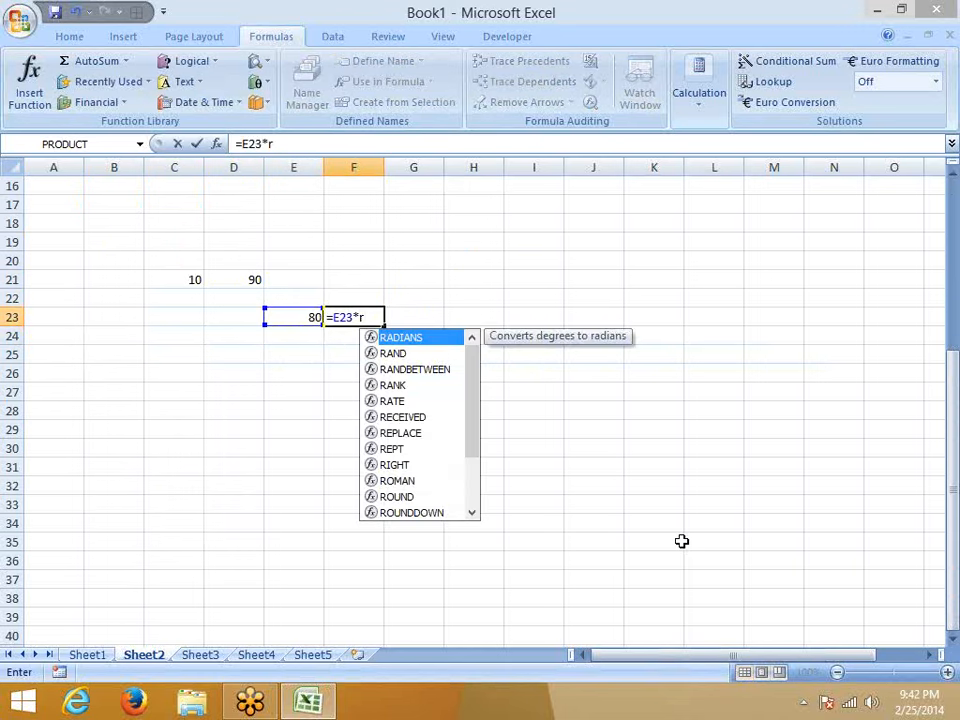
key("Down")
key("Tab")
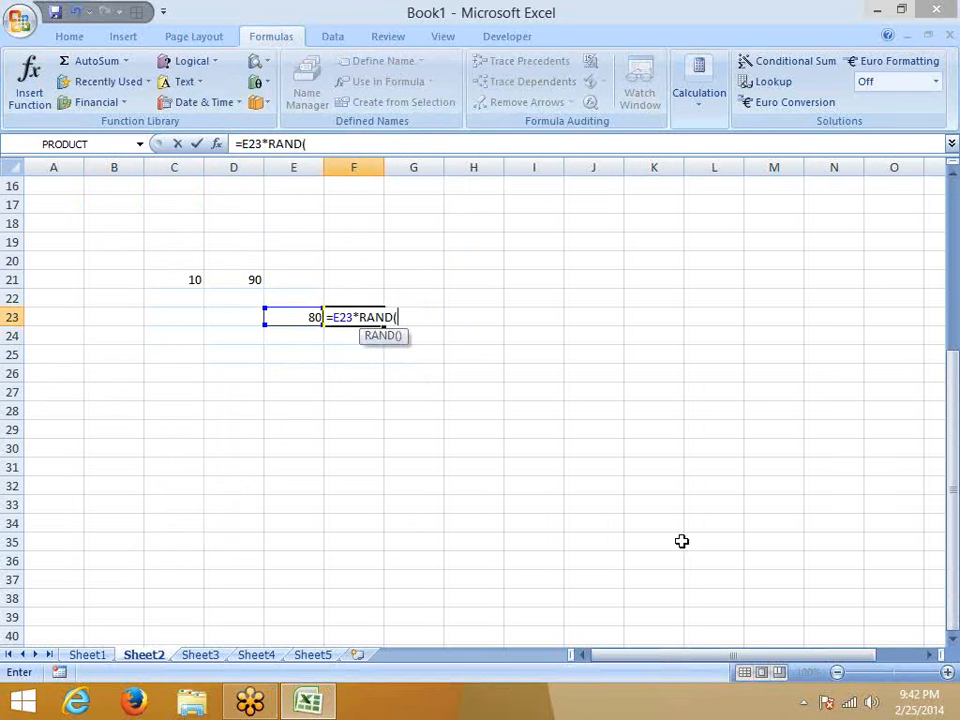
type(")")
key("Return")
Add the lower limit to the random product in cell G23 with the formula =F23+C21
key("Up")
key("Right")
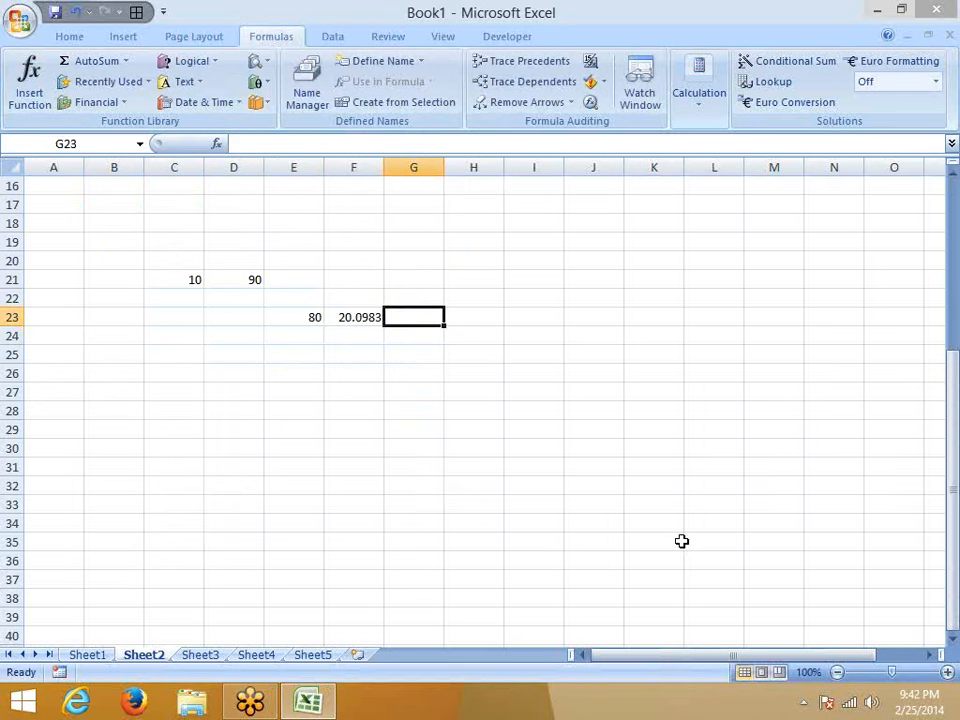
type("=")
key("Left")
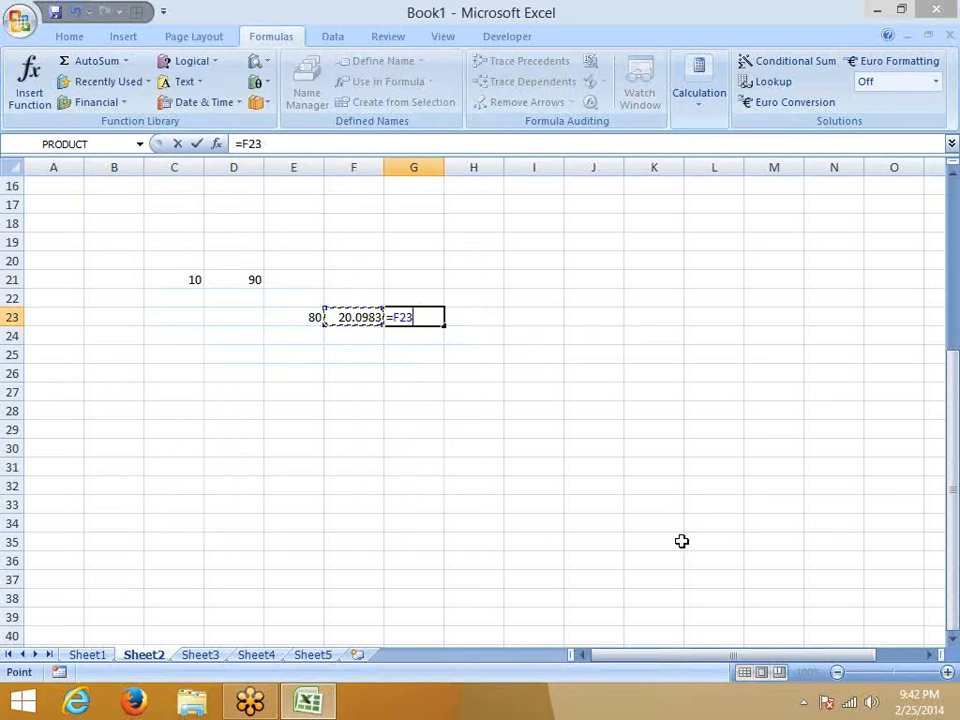
type("+")
key("Left")
key("Left")
key("Left")
key("Left")
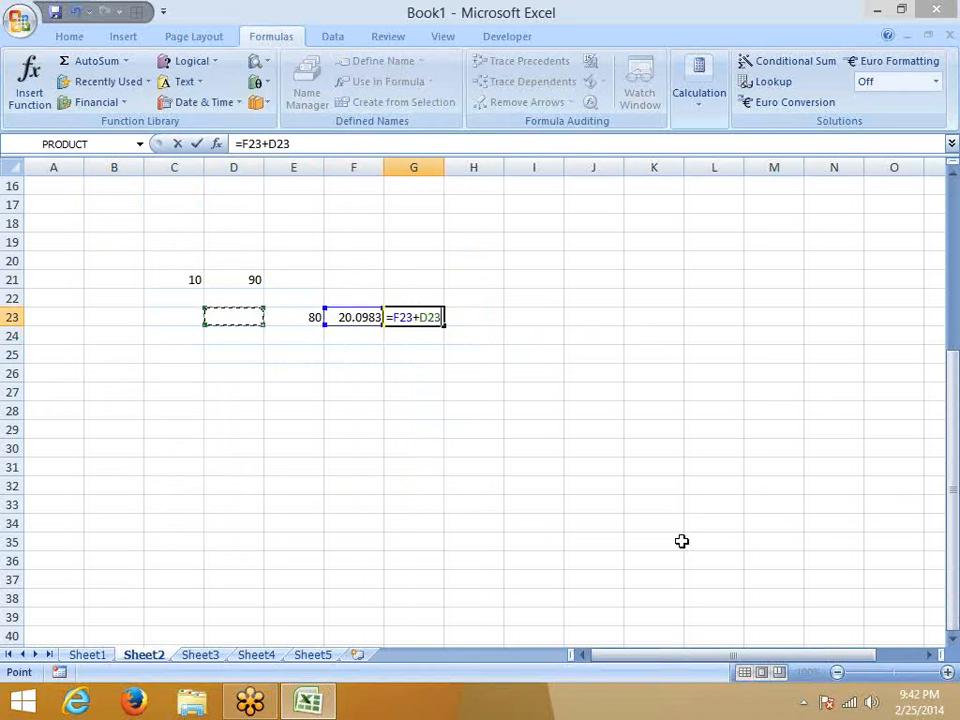
key("Up")
key("Up")
key("Return")
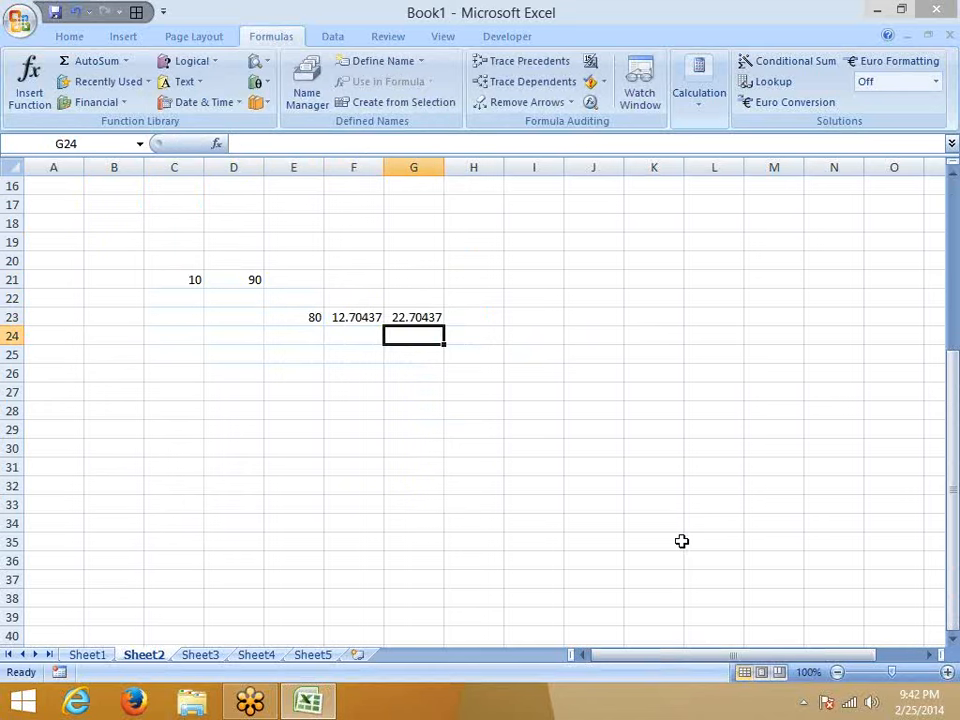
Round the value in G23 down to a whole number in cell H23 with the INT function
key("Up")
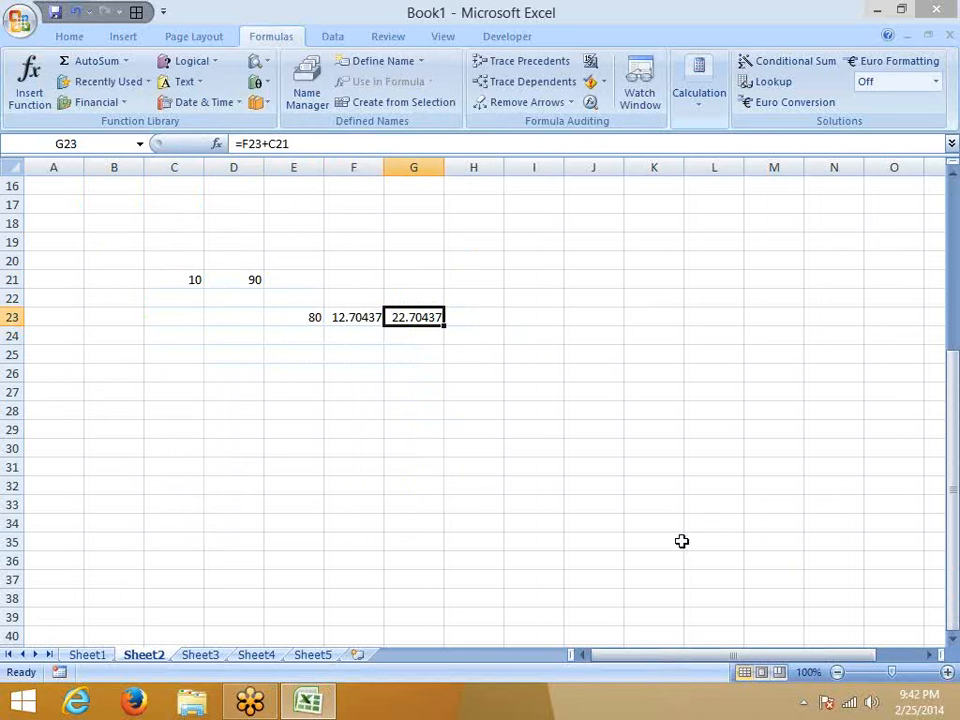
key("Right")
type("=int")
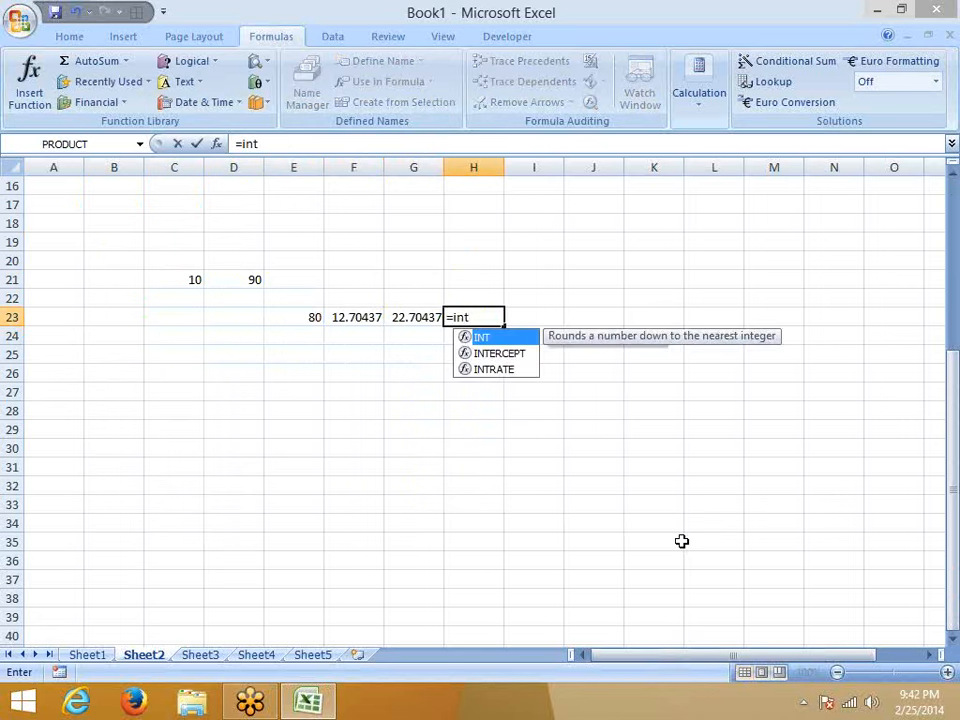
key("Tab")
key("Left")
key("Return")
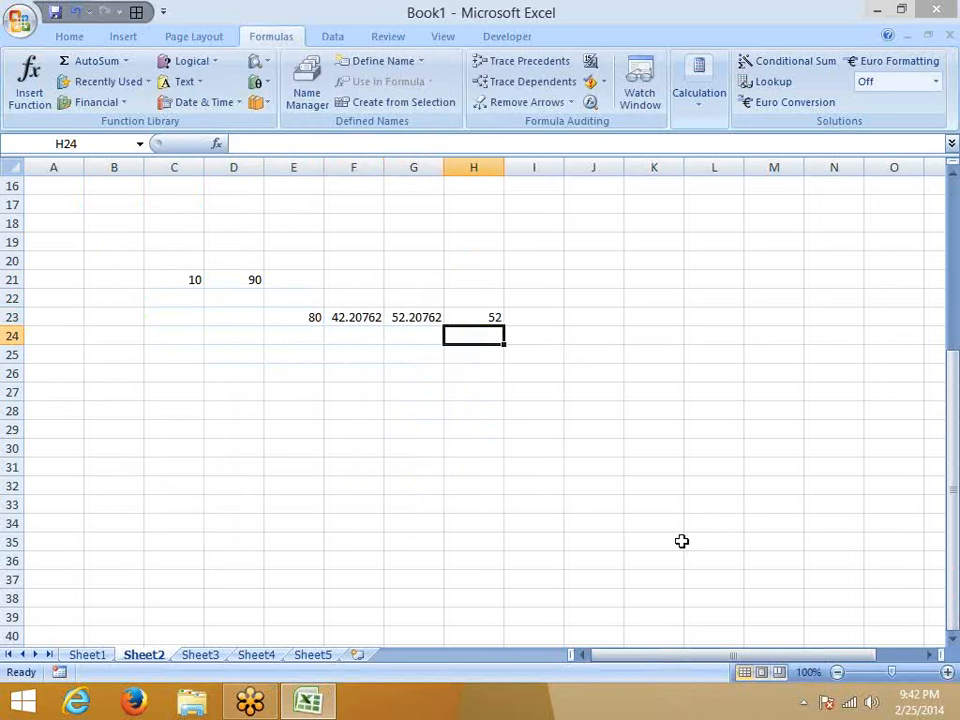
Recalculate the random values several times and examine the formulas in F23 and G23 and the upper limit in D21
double_click(356, 371)
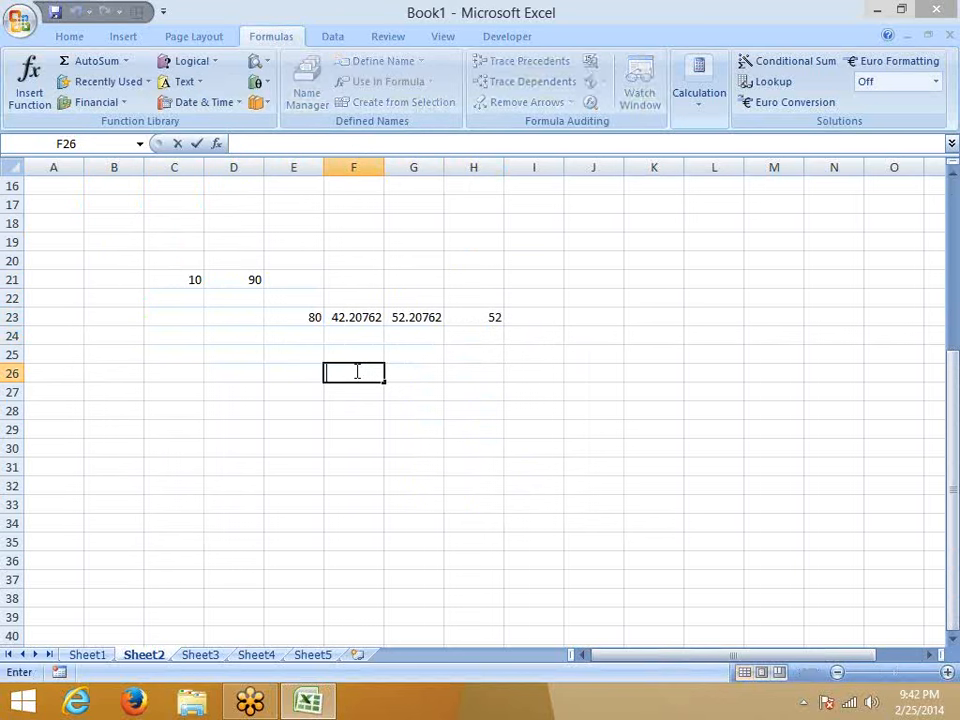
left_click(416, 375)
left_click(355, 316)
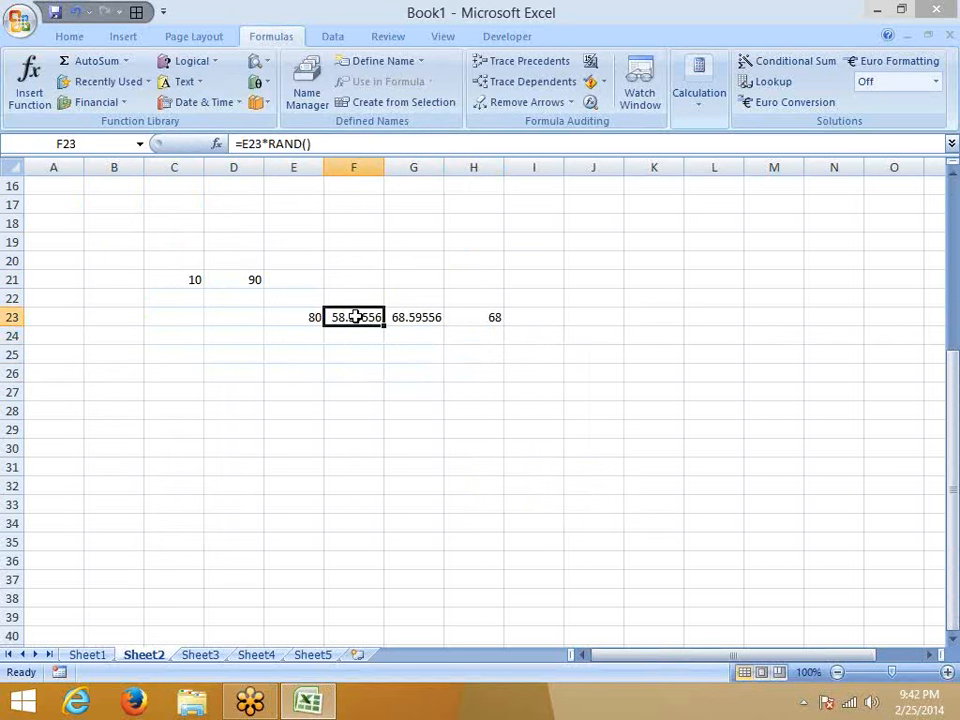
double_click(351, 356)
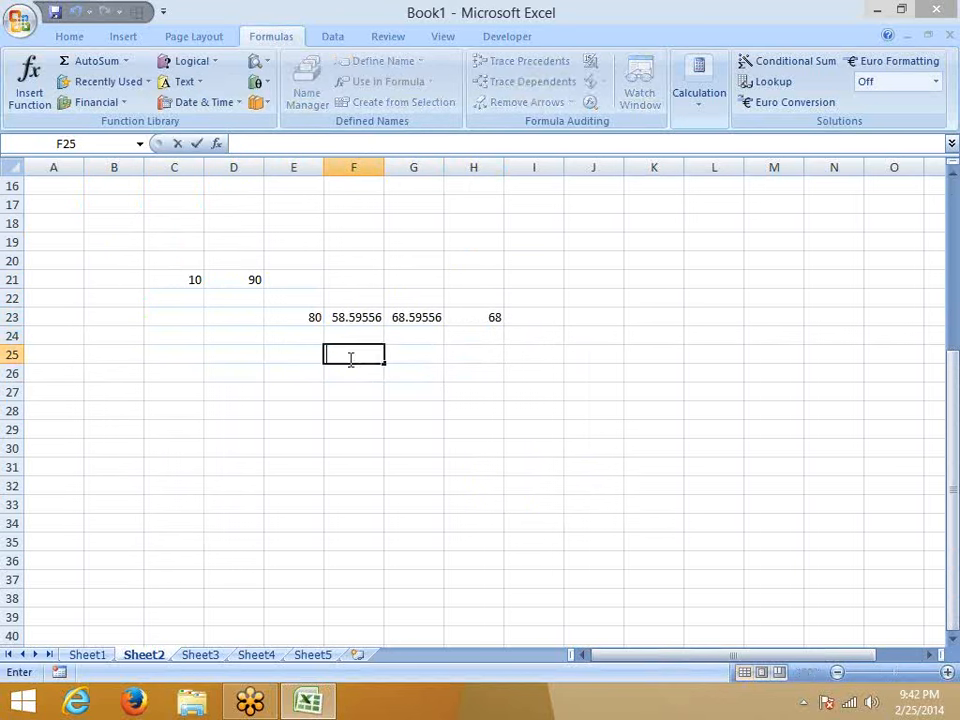
left_click(361, 393)
left_click(414, 316)
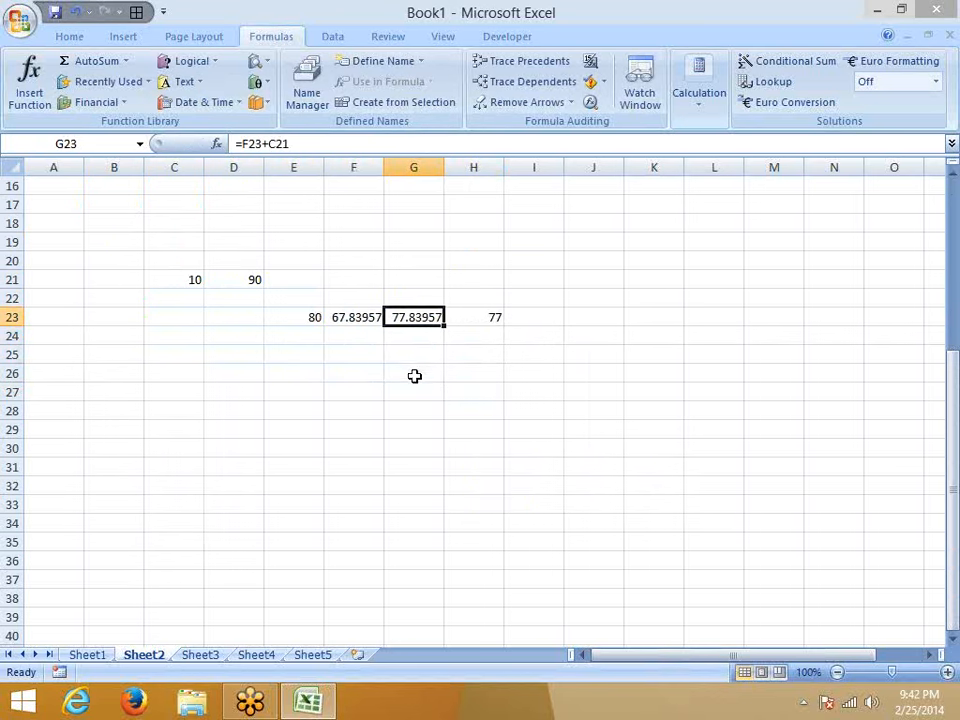
double_click(416, 375)
left_click(518, 405)
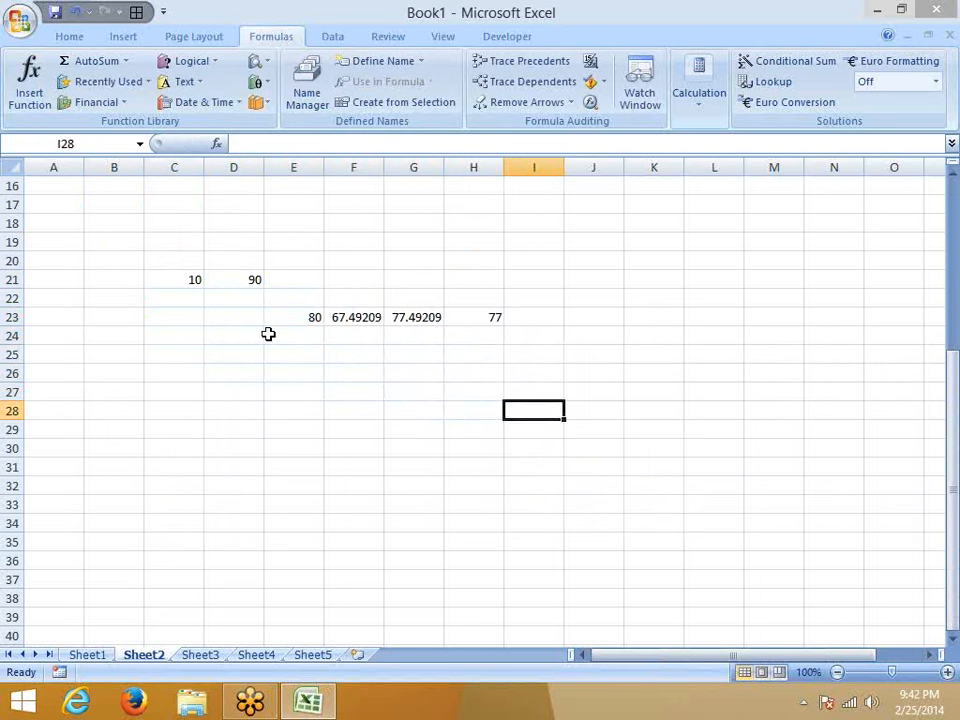
left_click(235, 284)
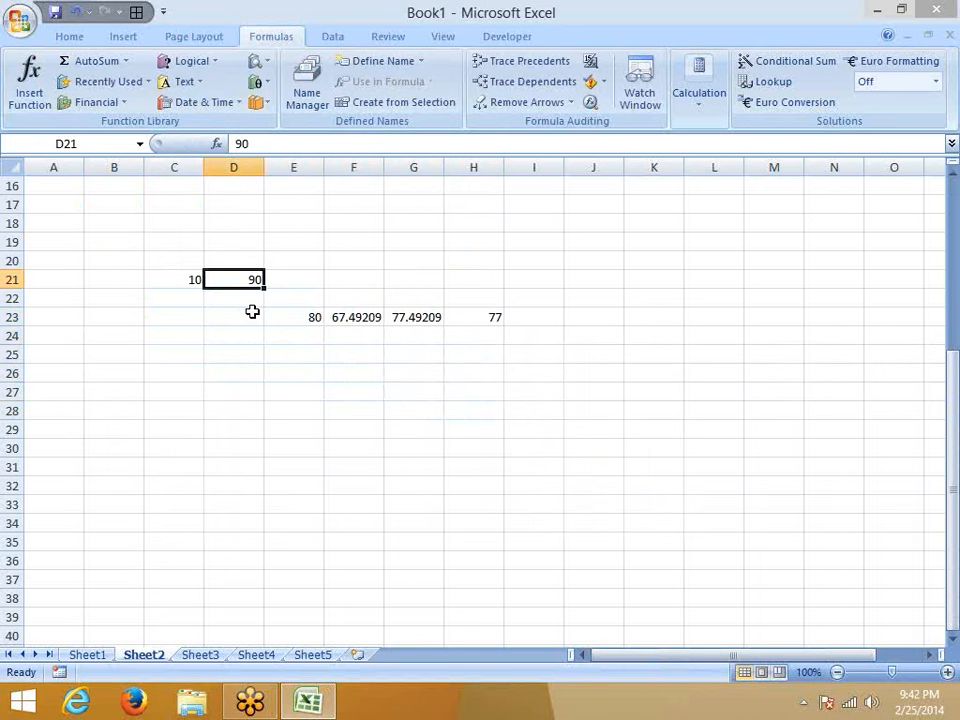
Recalculate the random values in F23:H23 several times and compare them with the limits in C21 and D21
left_click(186, 282)
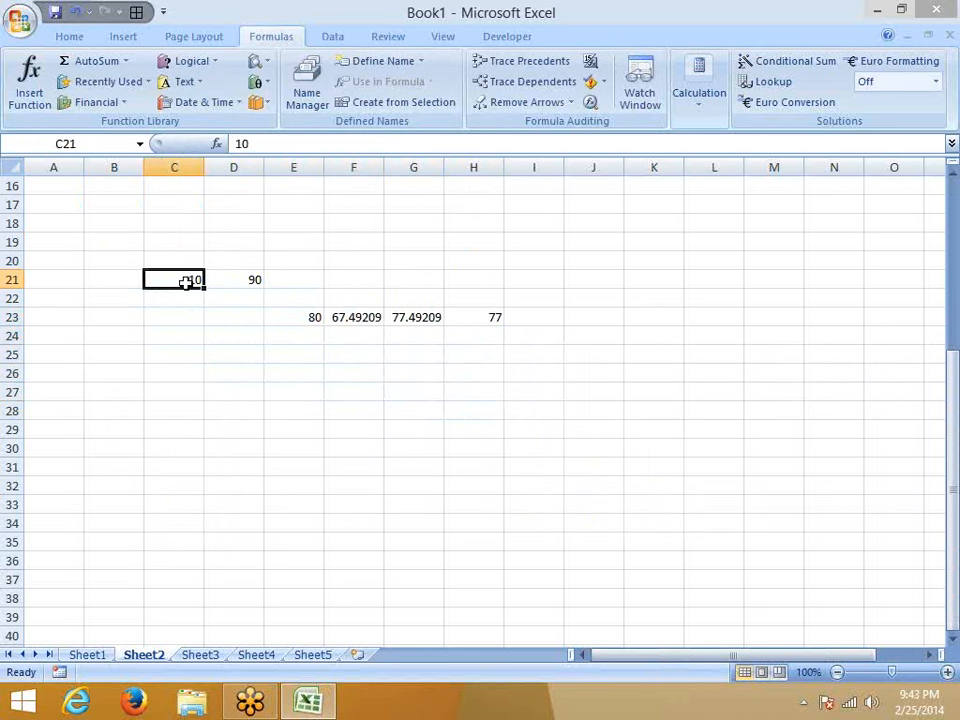
left_click(390, 416)
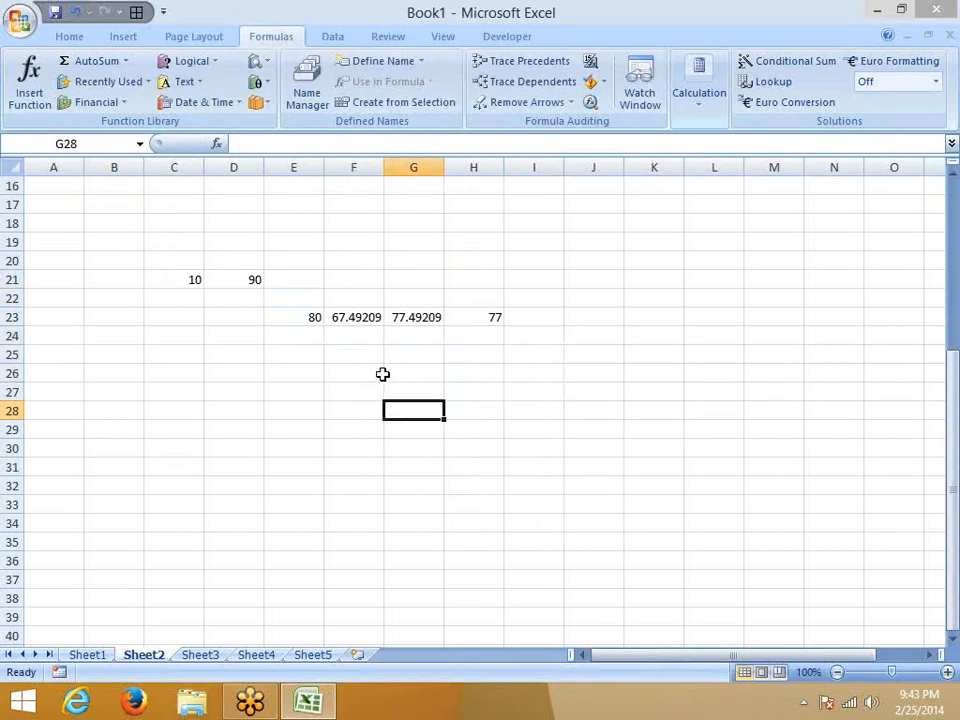
left_click(367, 373)
double_click(367, 373)
left_click(356, 408)
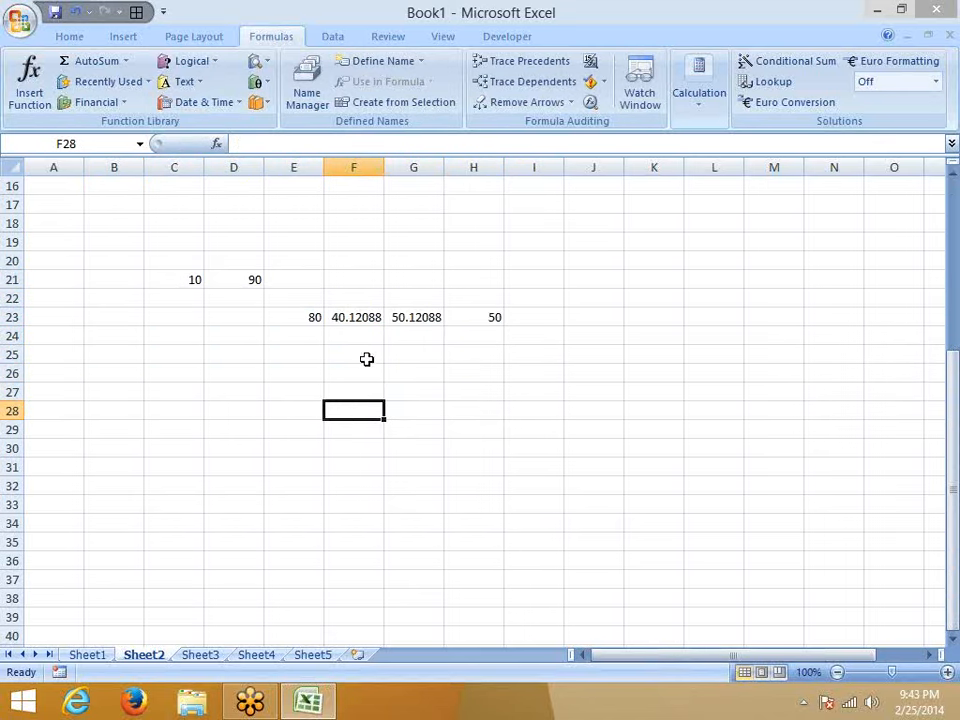
double_click(368, 356)
left_click(361, 378)
double_click(354, 355)
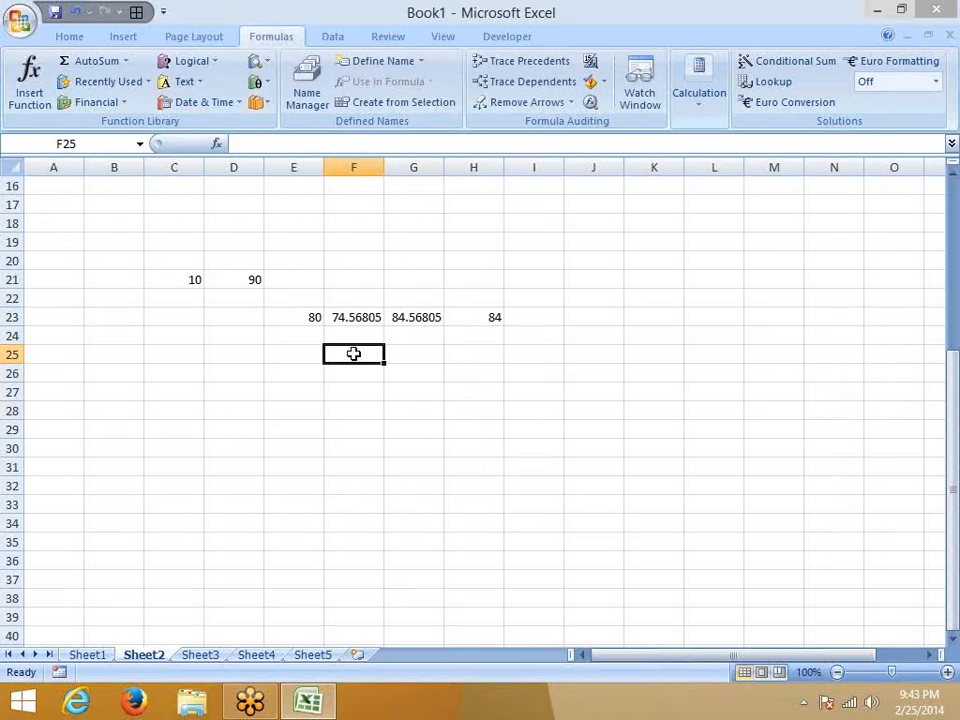
left_click(363, 380)
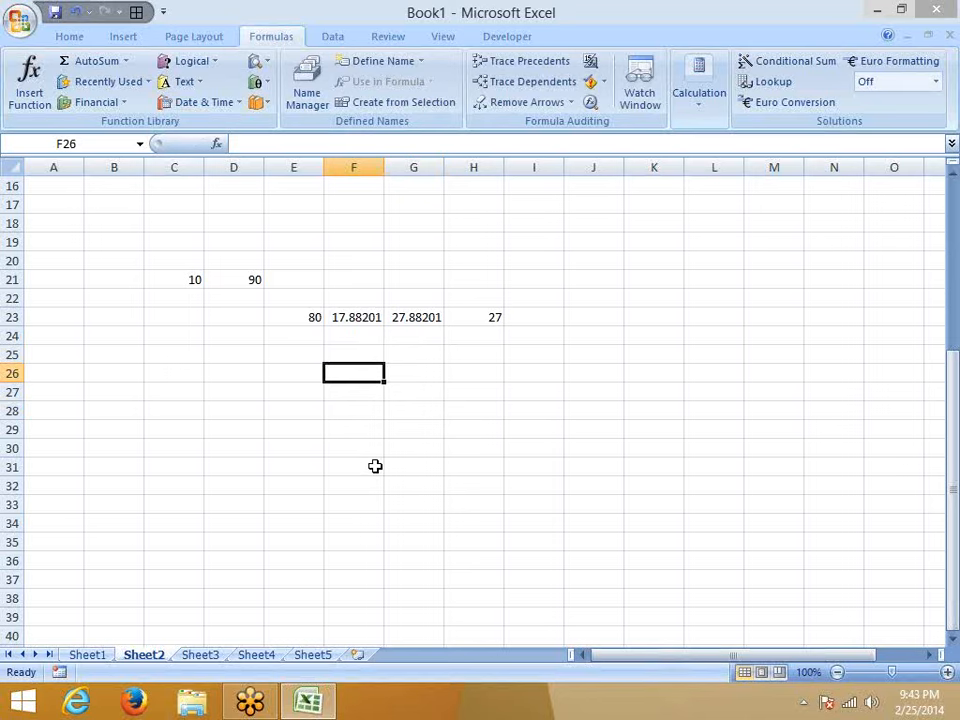
left_click(392, 388)
double_click(401, 370)
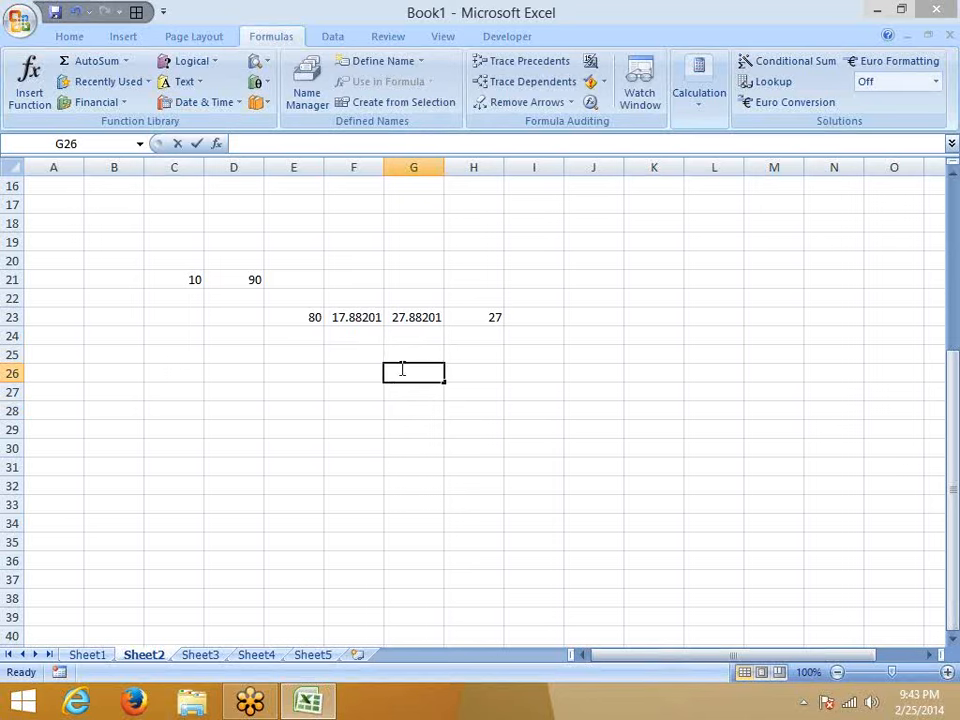
key("Return")
left_click(319, 392)
double_click(305, 390)
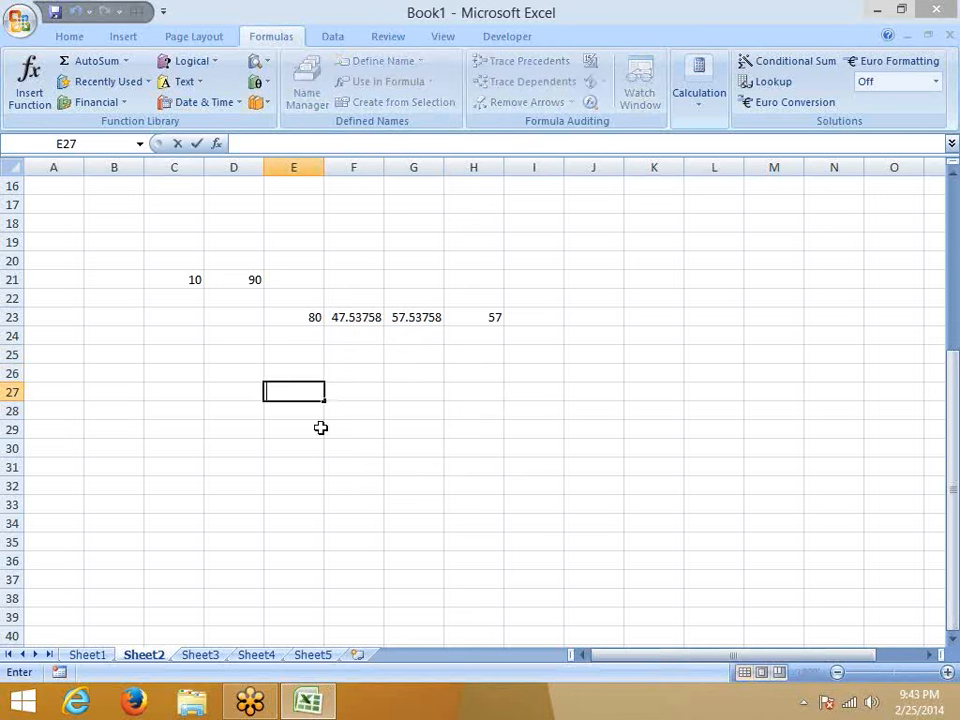
left_click(330, 446)
left_click(266, 89)
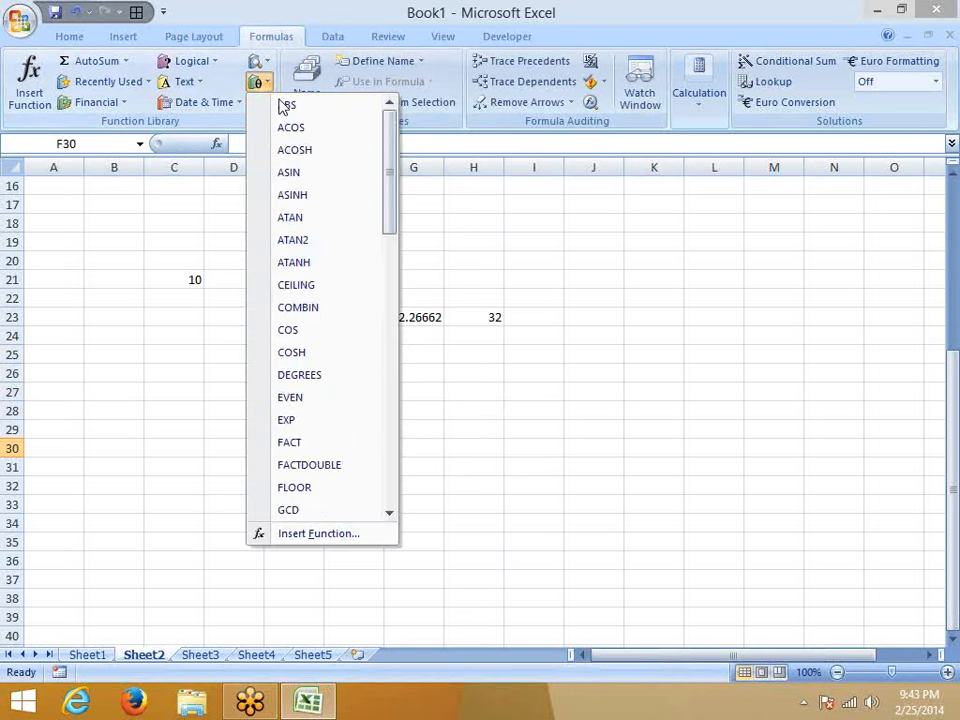
scroll(338, 430, "down", 6)
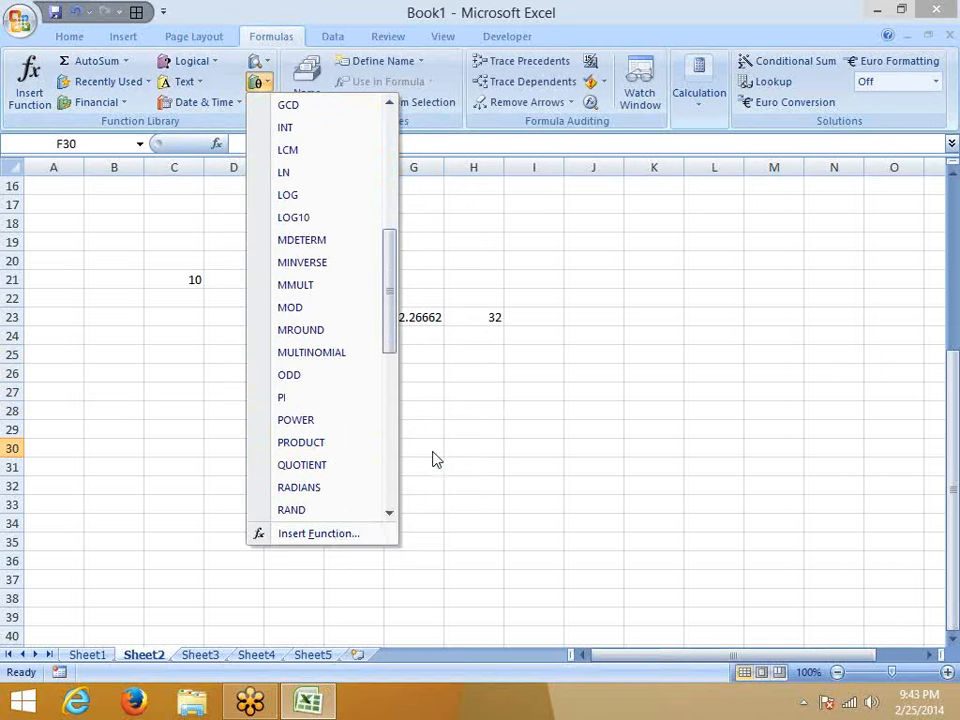
left_click(461, 402)
Refresh the random numbers in row 23 a few more times and examine the whole-number result in H23
left_click(365, 382)
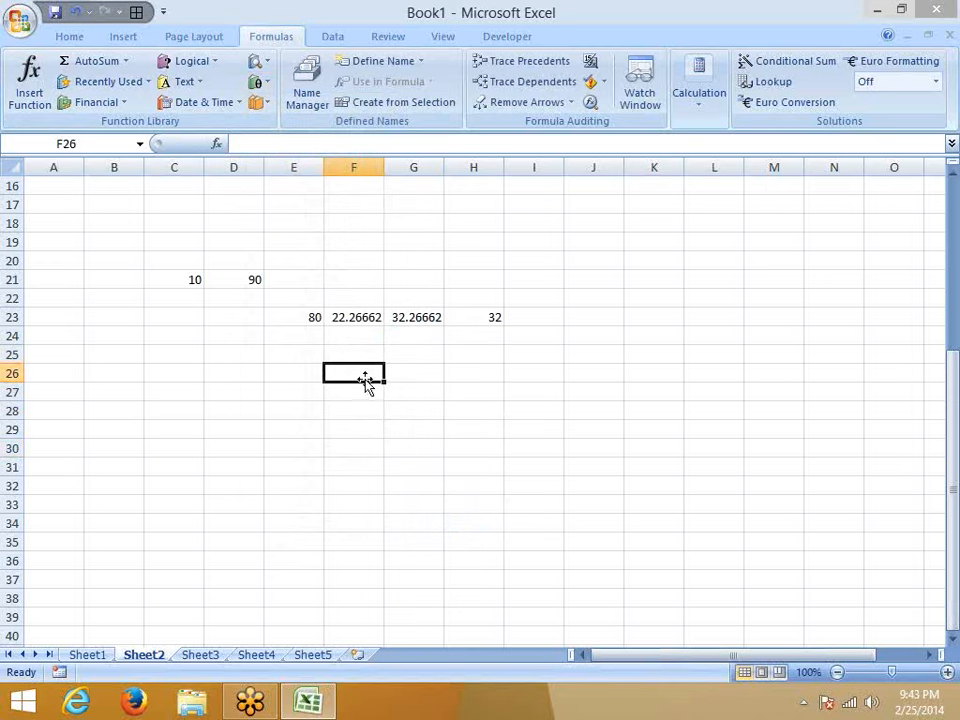
double_click(366, 378)
key("Return")
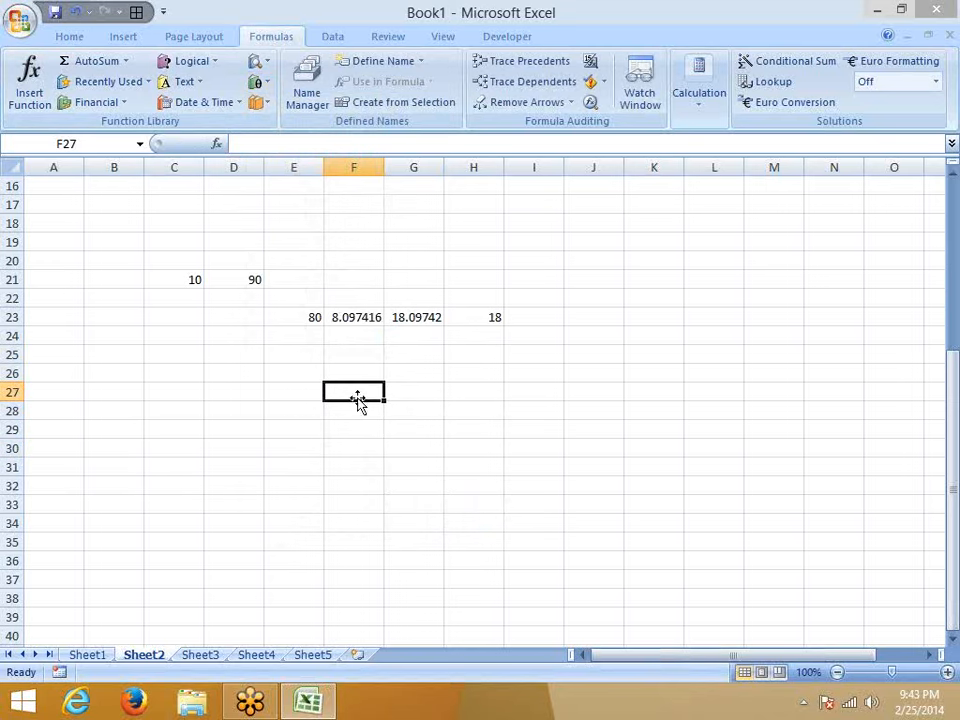
double_click(440, 391)
double_click(401, 403)
left_click(356, 388)
double_click(352, 390)
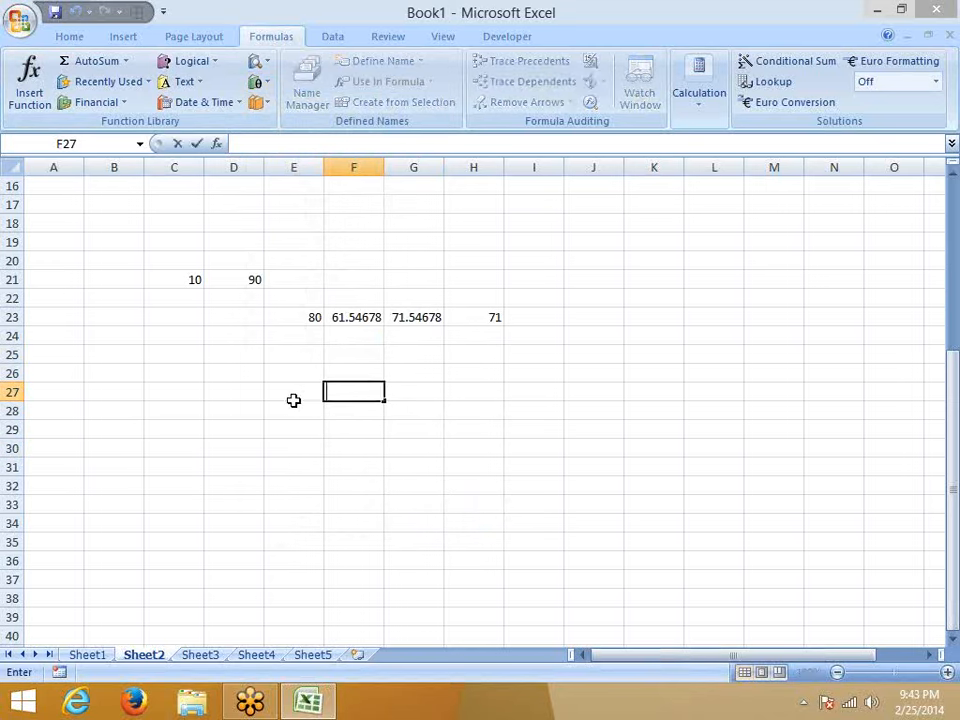
left_click(293, 400)
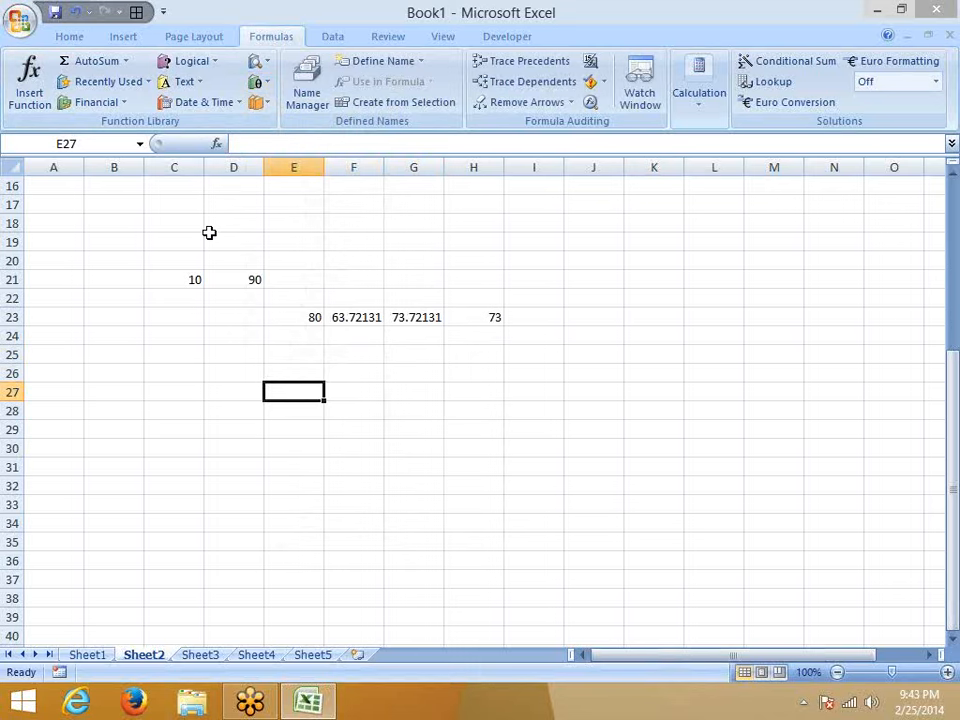
Look up the ROMAN function's description among the math and trigonometry functions
left_click(256, 82)
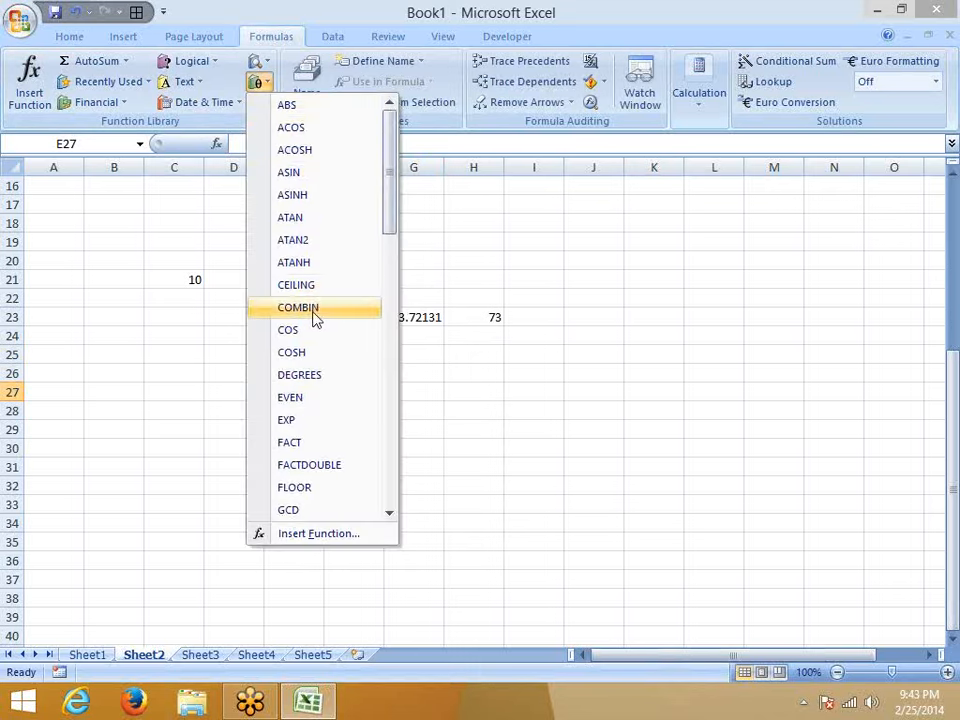
scroll(304, 364, "down", 4)
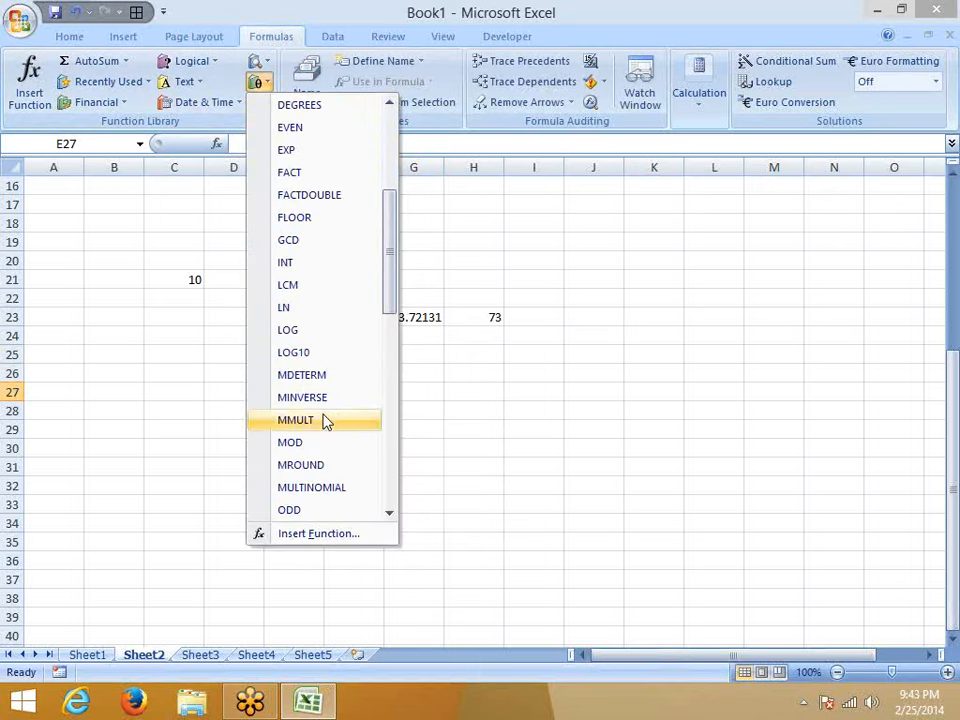
scroll(323, 422, "down", 3)
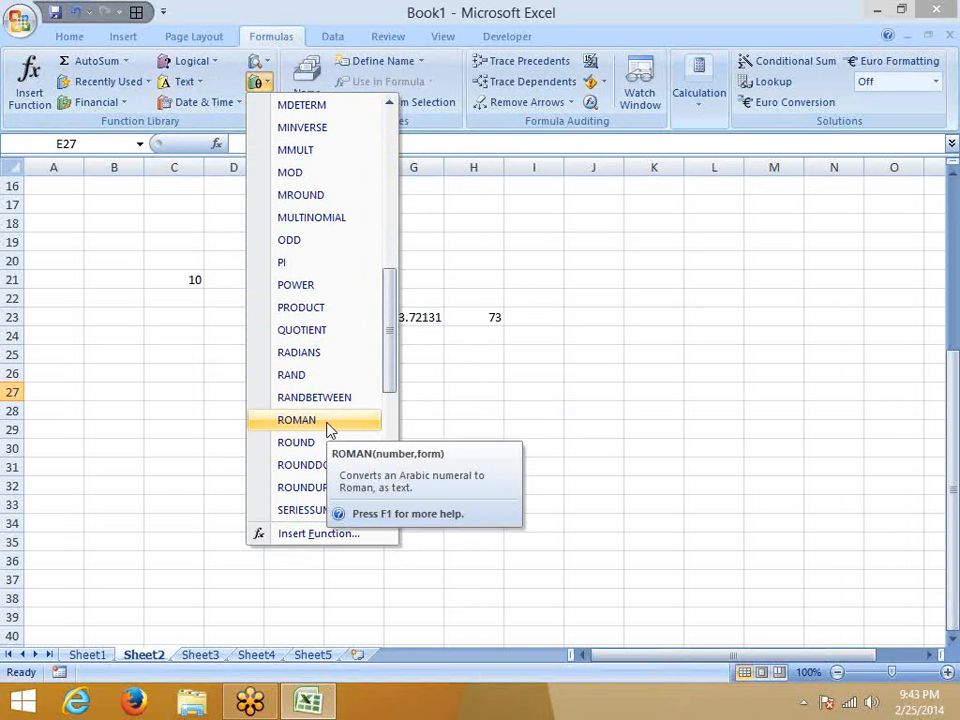
left_click(150, 426)
Fill cells A1:A16 of Sheet3 with the number series 1 to 16
left_click(199, 655)
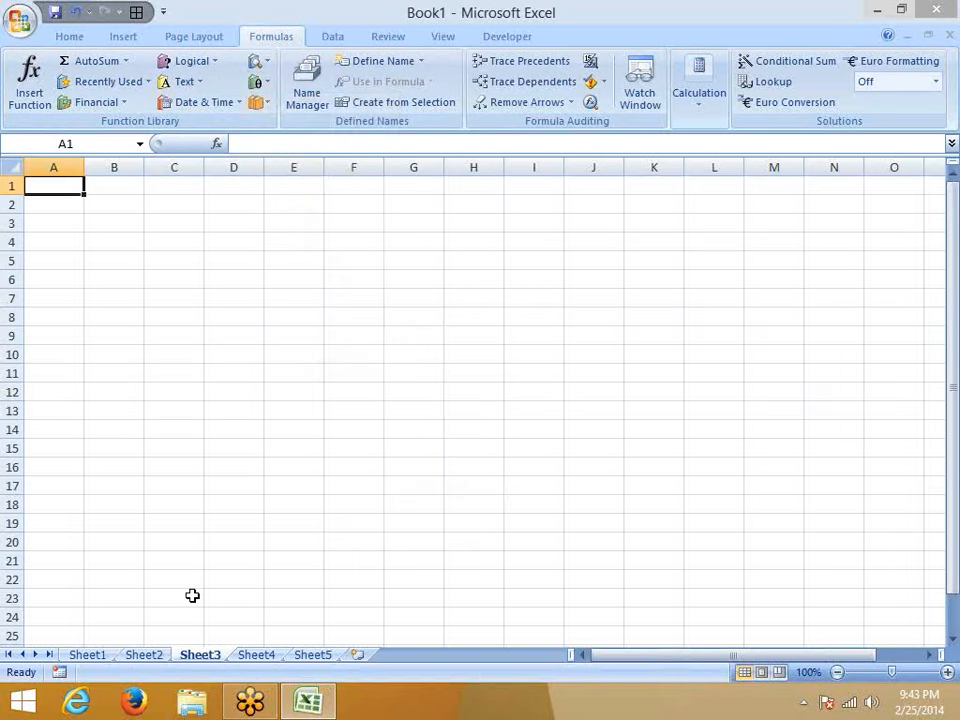
type("1")
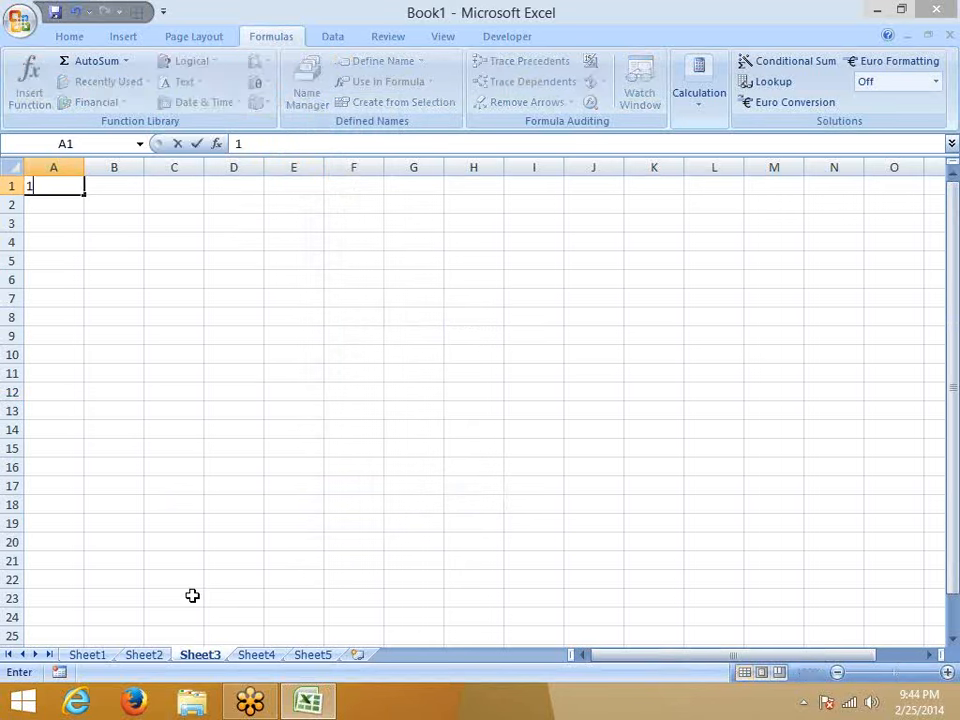
key("Return")
type("2")
key("Return")
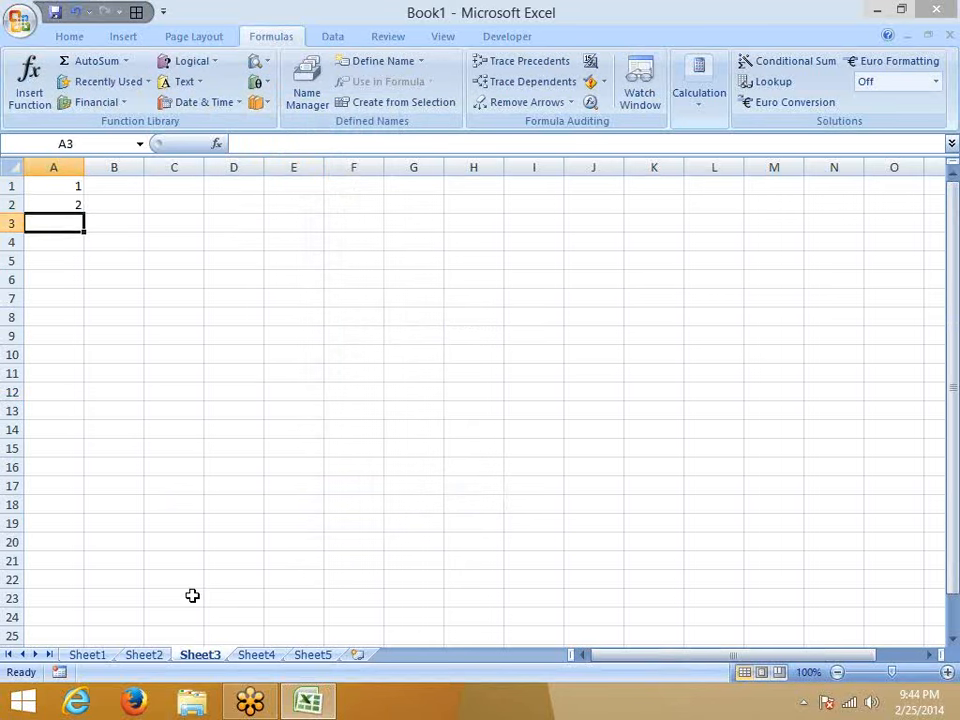
key("Up")
key("Up")
key("shift+Down")
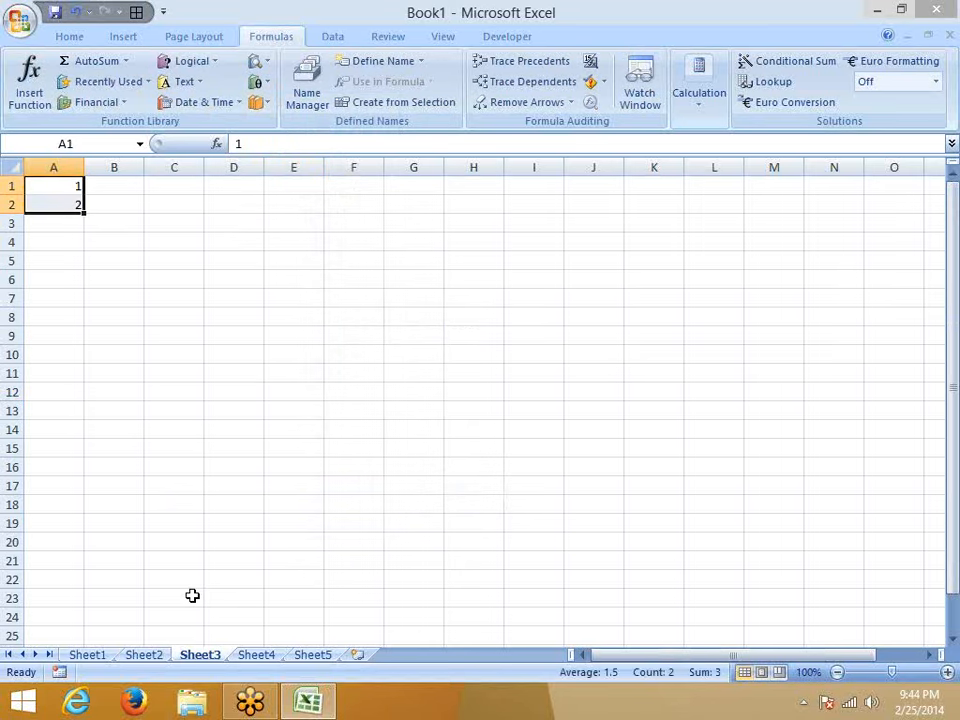
left_click_drag(81, 216, 60, 474)
Convert the number in A1 to a Roman numeral in cell B1 with the formula =ROMAN(A1)
left_click(123, 184)
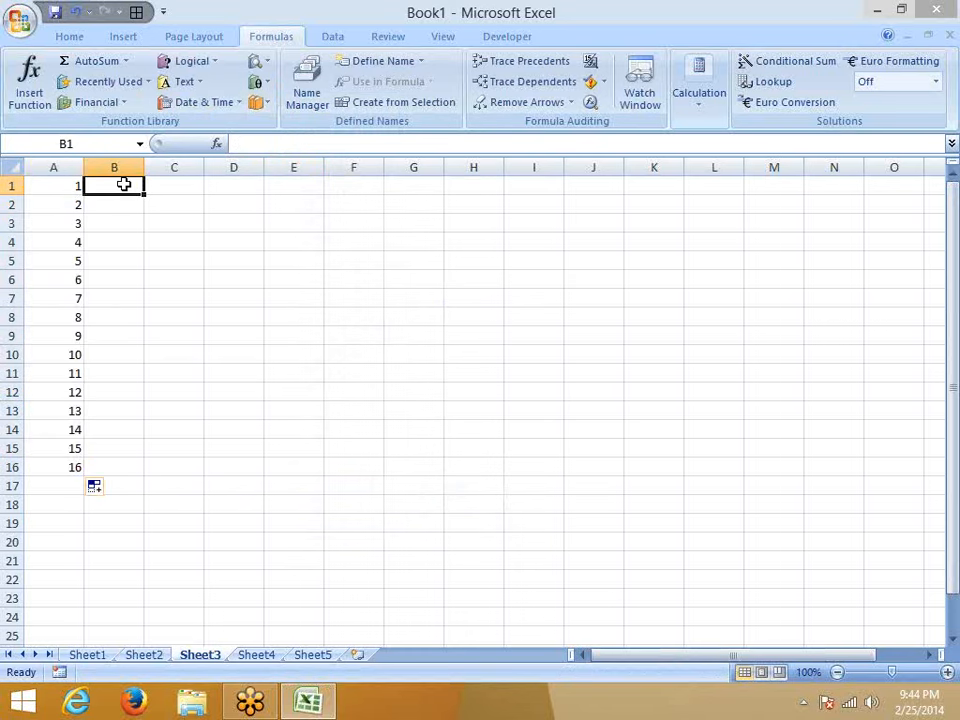
type("=or")
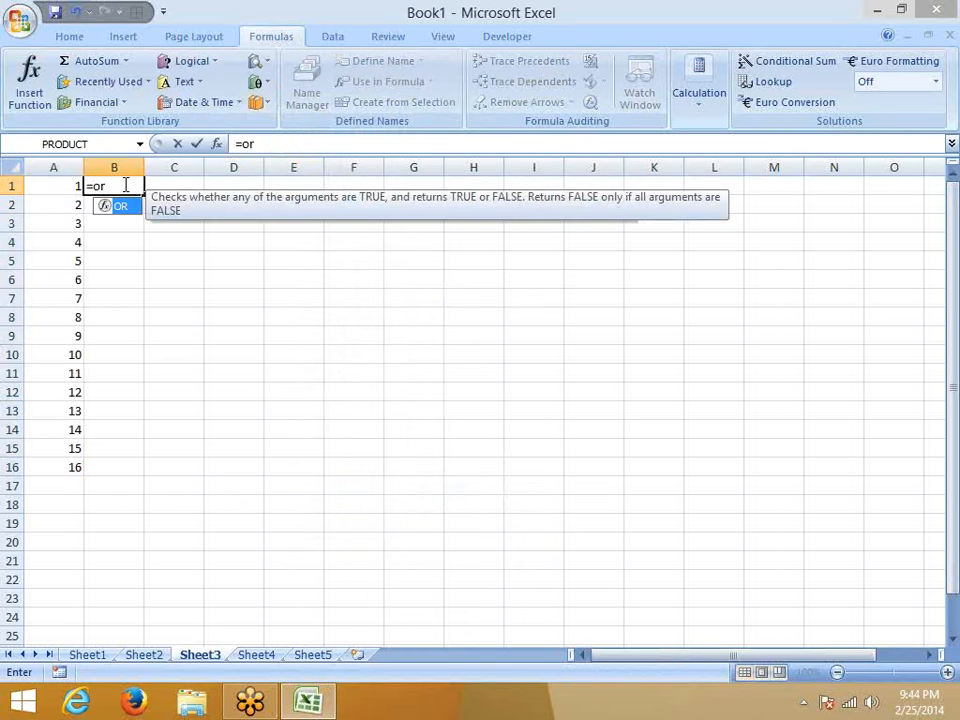
key("BackSpace")
key("BackSpace")
type("r")
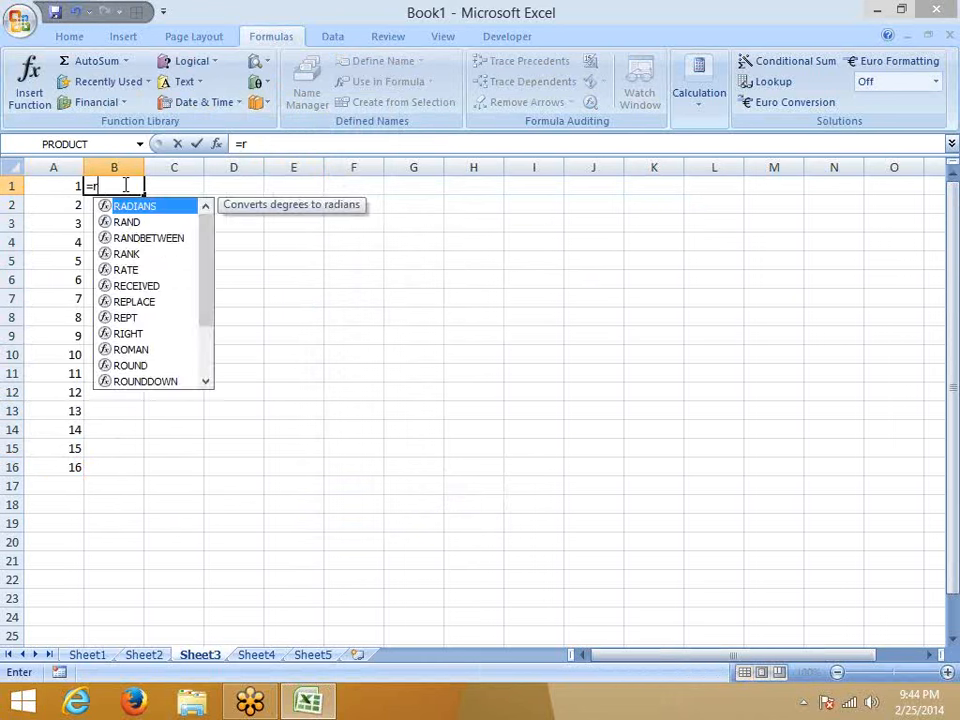
type("o")
key("Tab")
type("A1")
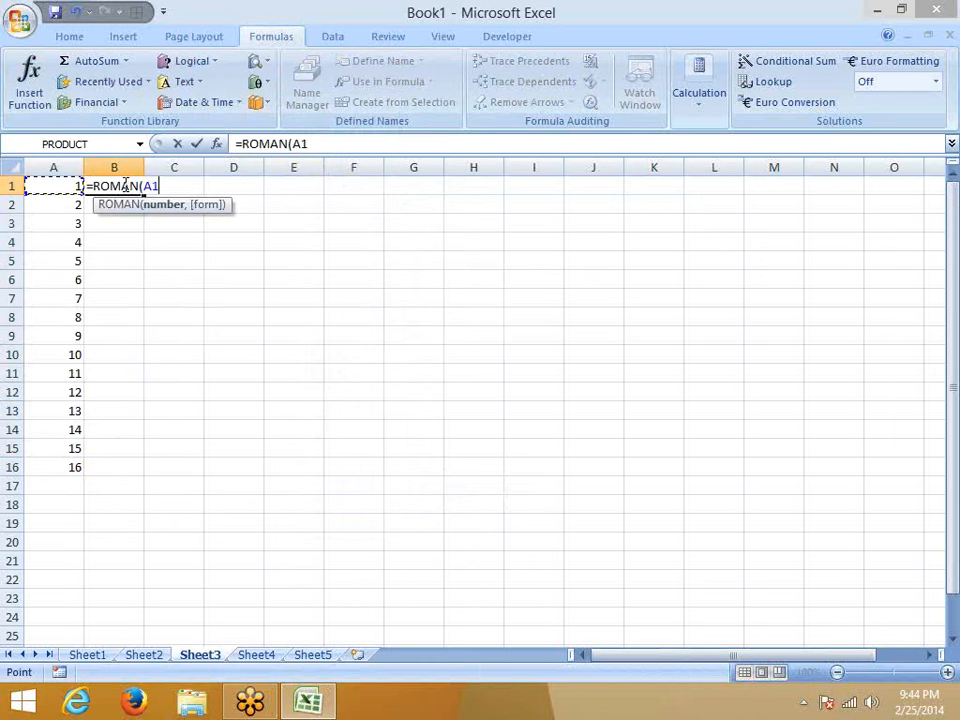
key("Return")
Fill the ROMAN formula from B1 down through B16, alongside the numbers in column A
key("Down")
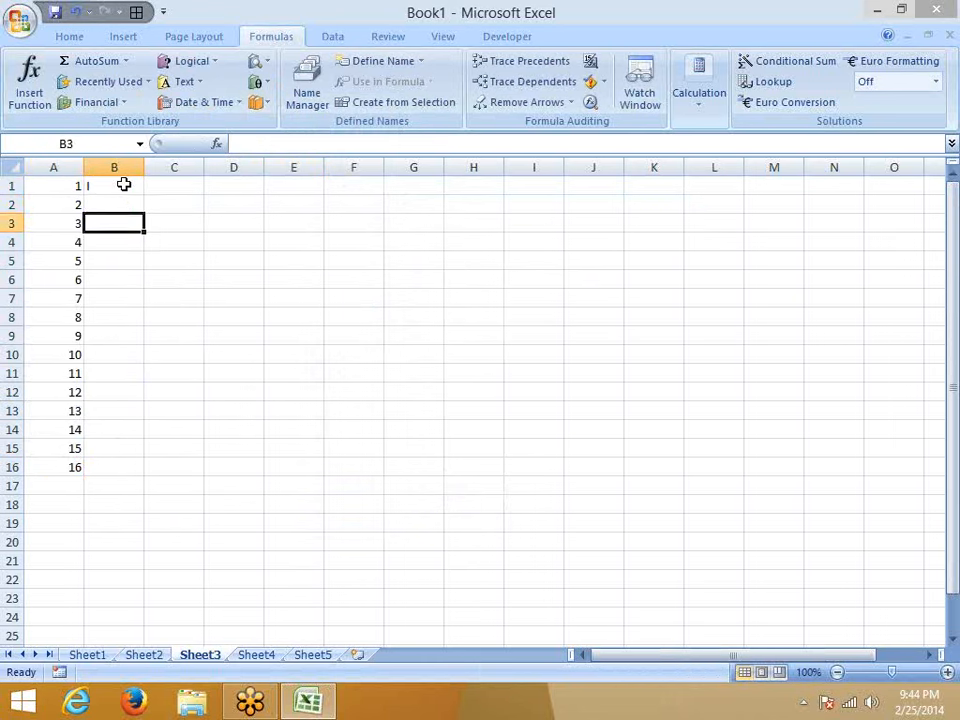
key("Left")
key("ctrl+Down")
key("Right")
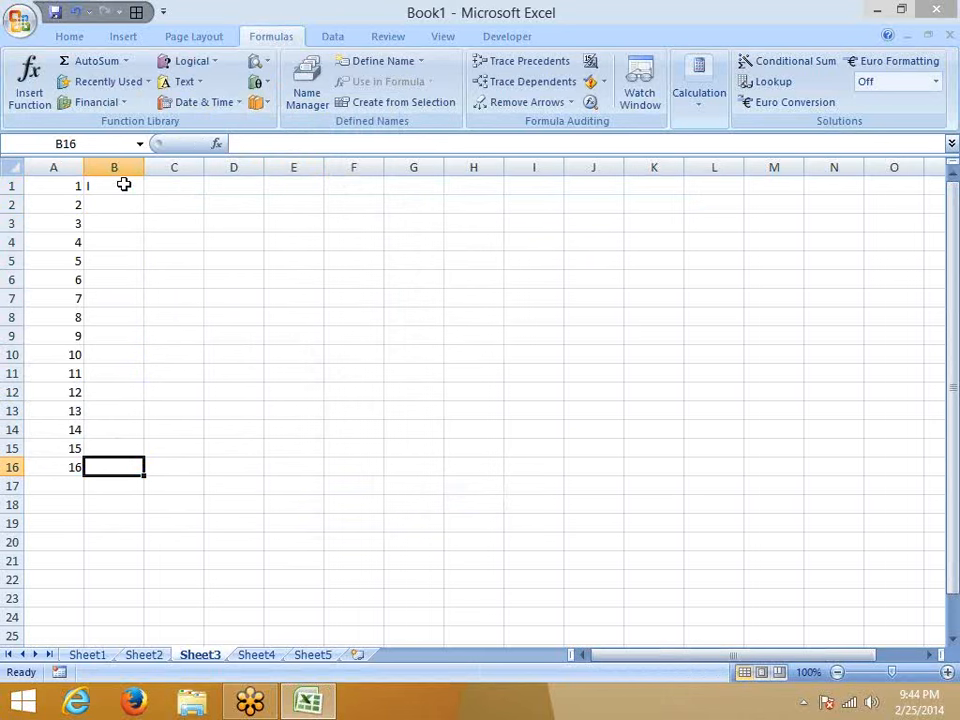
key("ctrl+shift+Up")
key("ctrl+d")
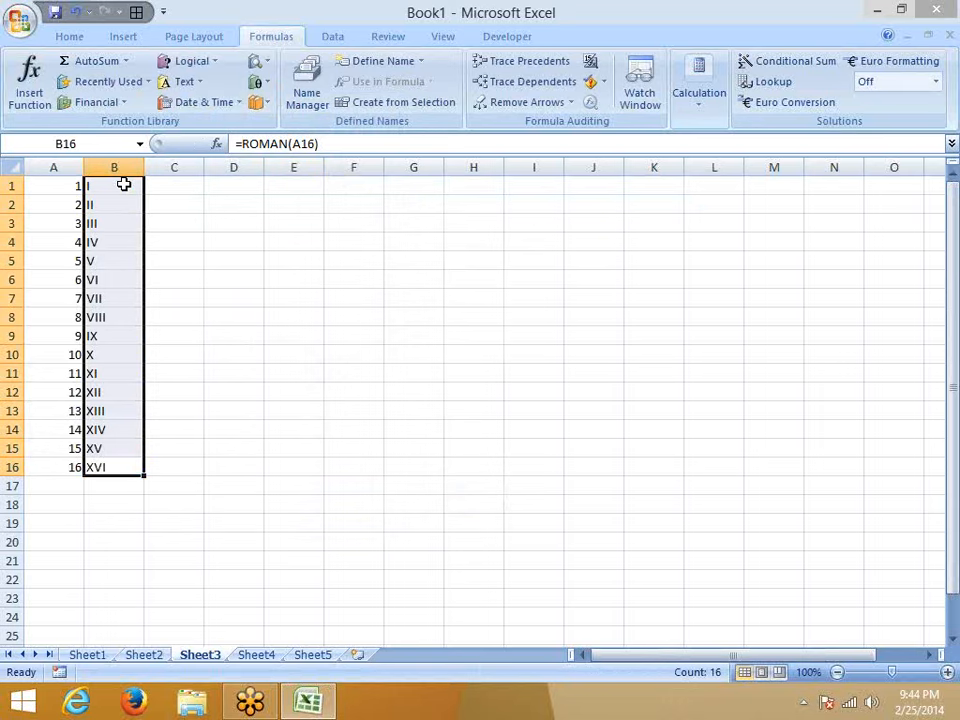
Change the number in cell A16 to 2000 to test a larger Roman numeral
key("Left")
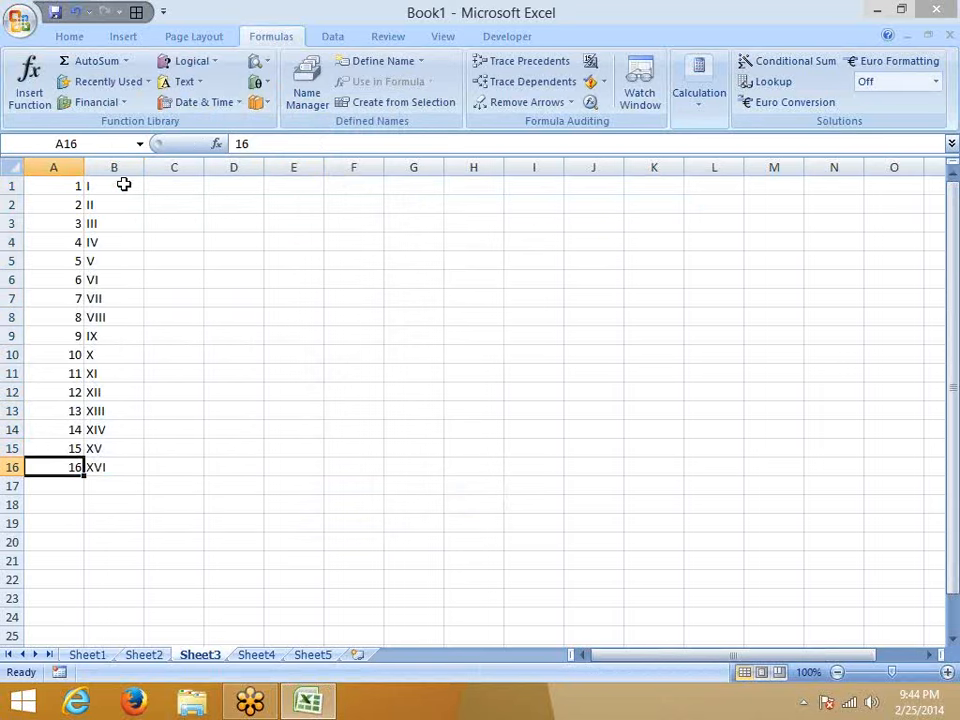
type("2000")
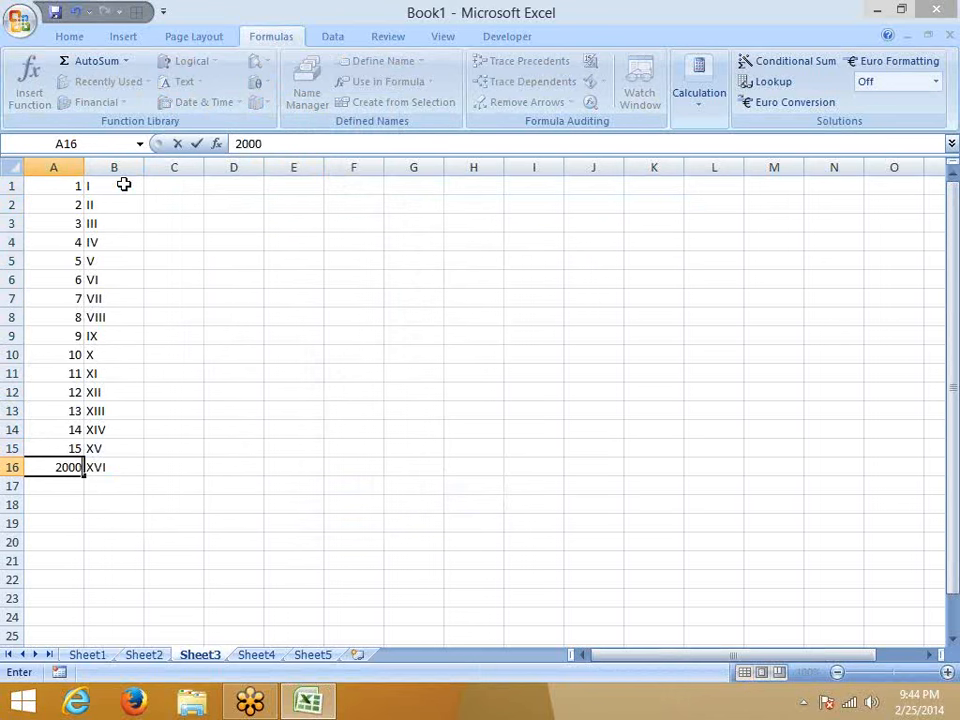
key("Return")
Set cell A16 to 3999 for conversion by the ROMAN formula in B16
key("Up")
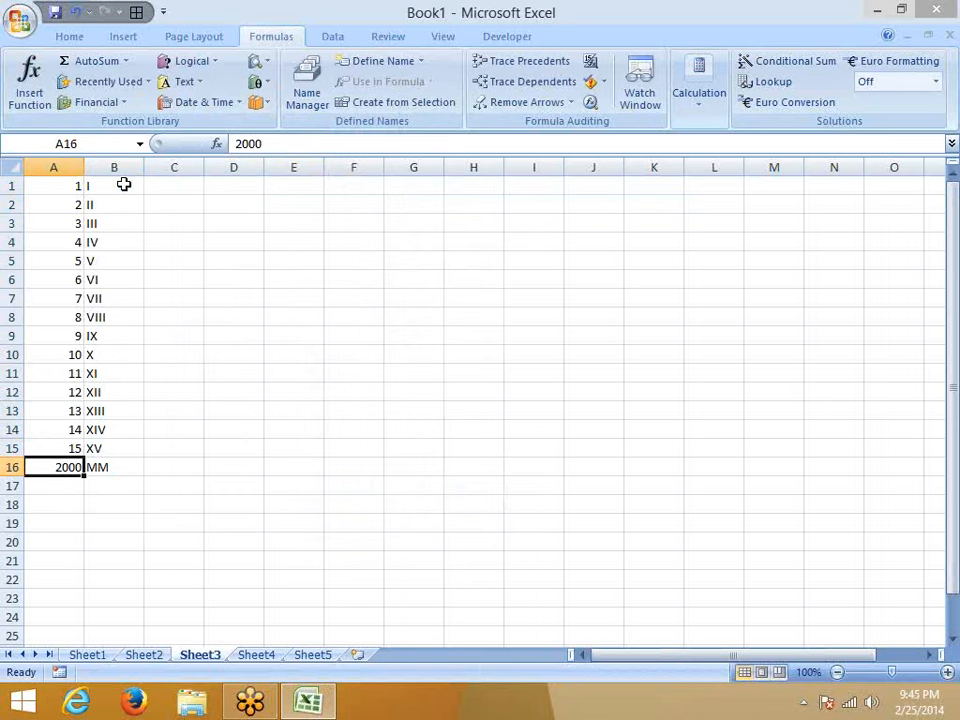
type("3999")
key("Return")
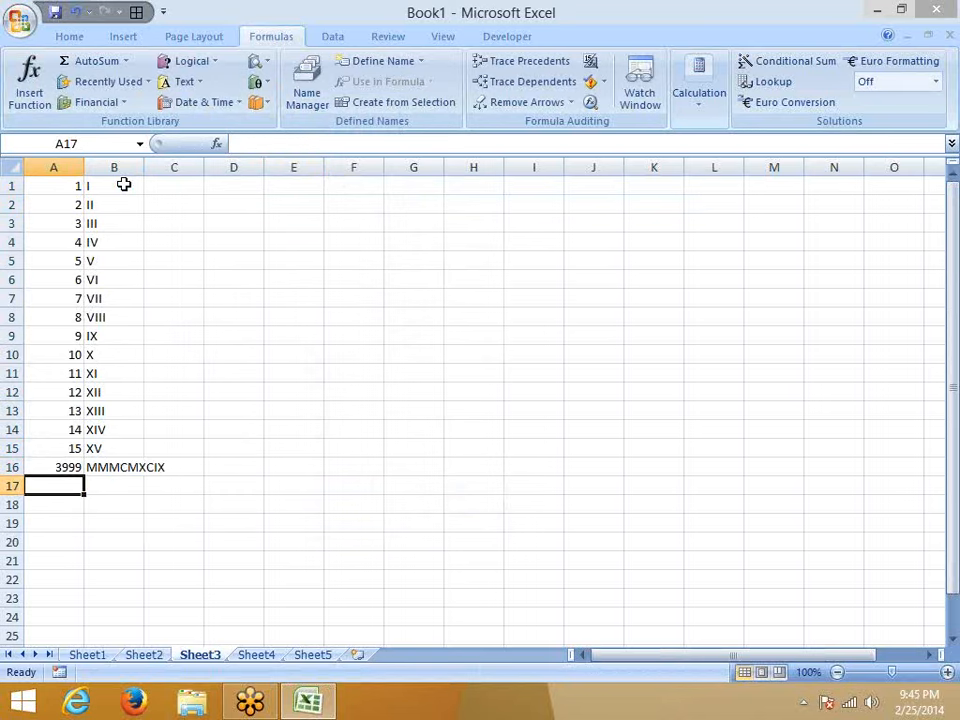
Try 4000 in cell A16 to test the ROMAN function's upper limit, and undo that entry
key("Up")
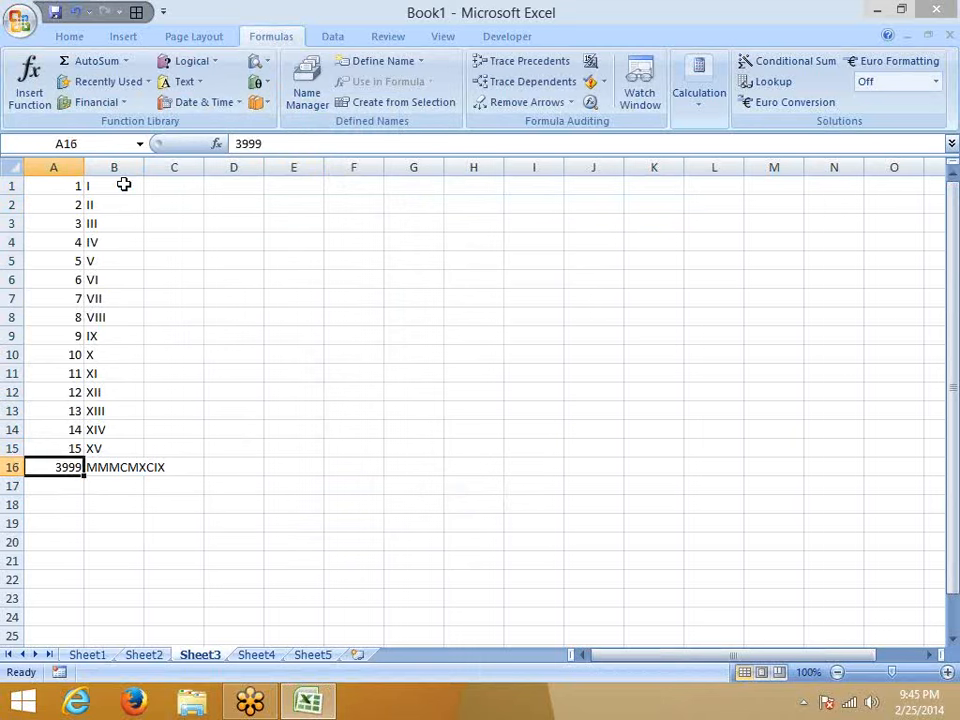
type("4000")
key("Return")
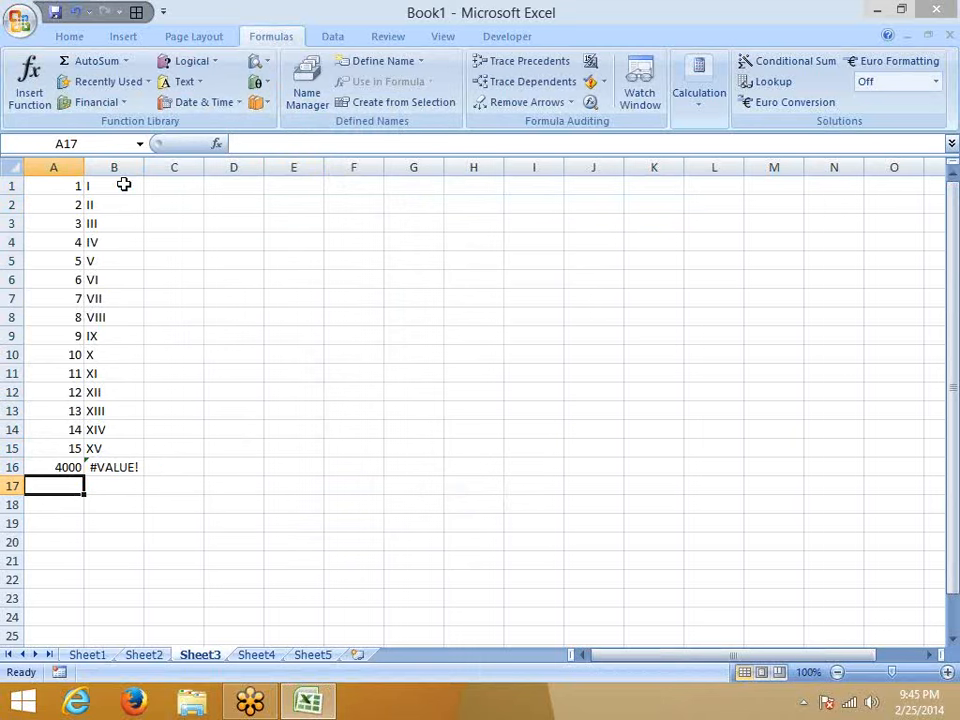
key("Up")
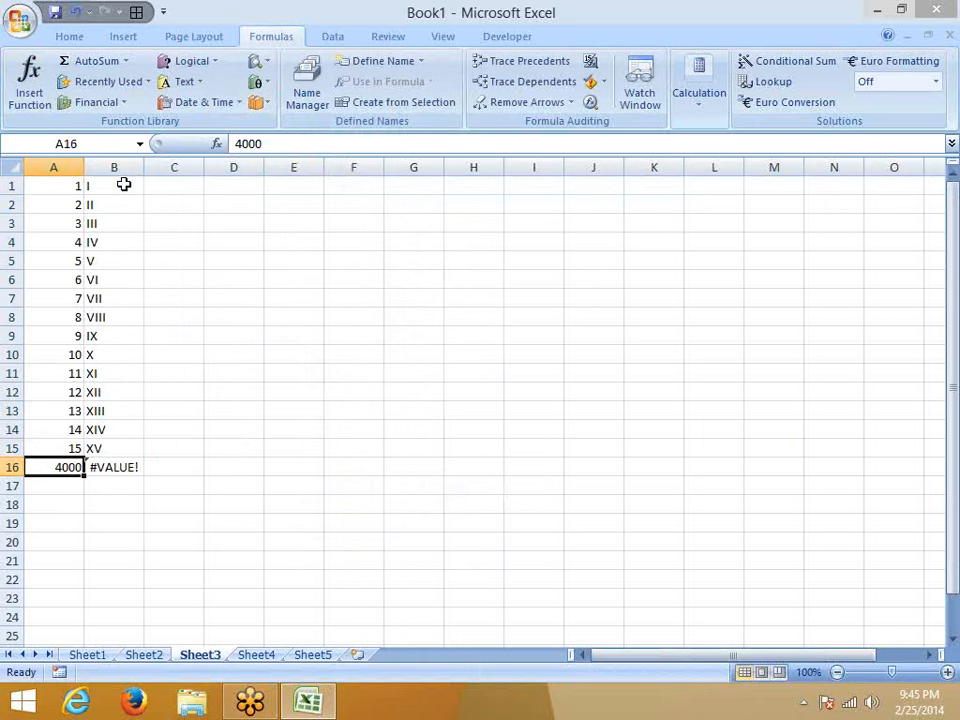
key("ctrl+z")
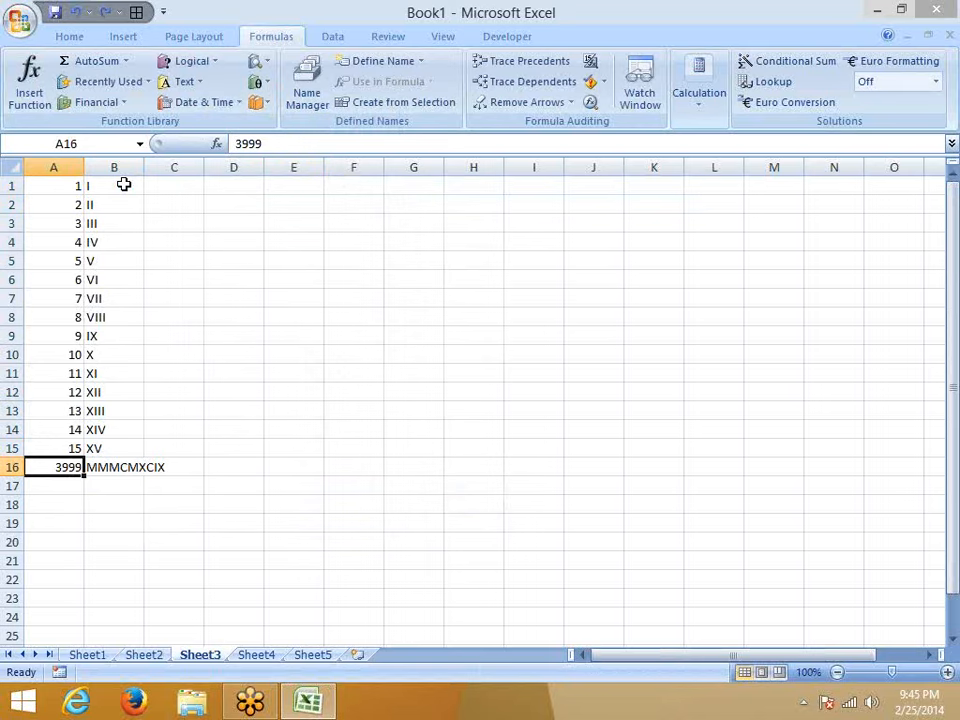
Select cell A20 and try the SIGN function on it with the number 454
key("Right")
key("Left")
left_click(160, 540)
scroll(130, 498, "down", 5)
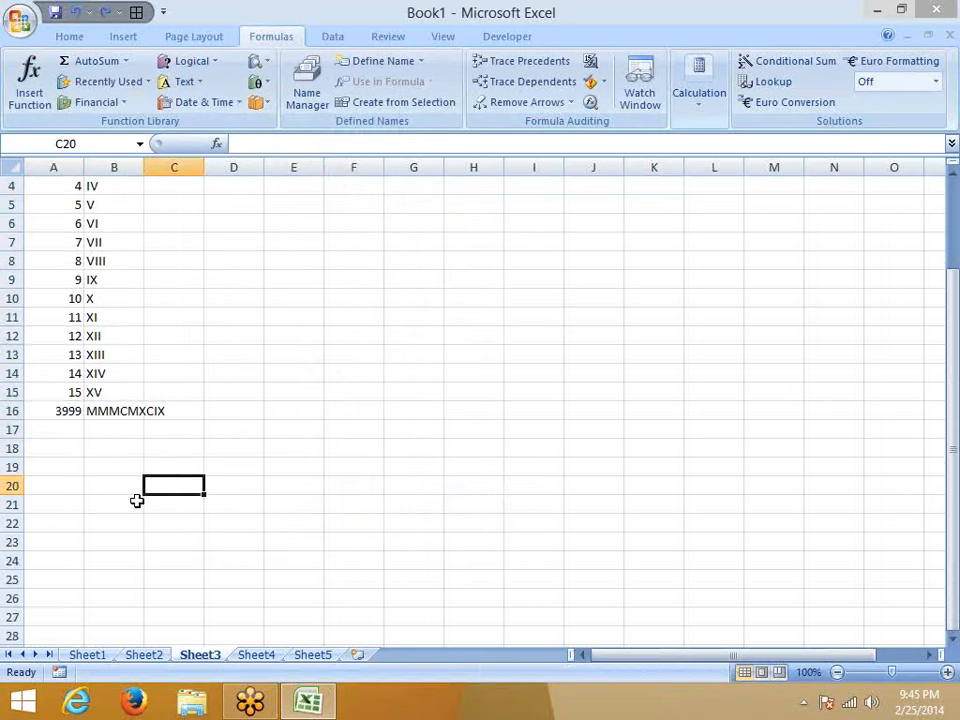
left_click(75, 266)
scroll(229, 489, "up", 4)
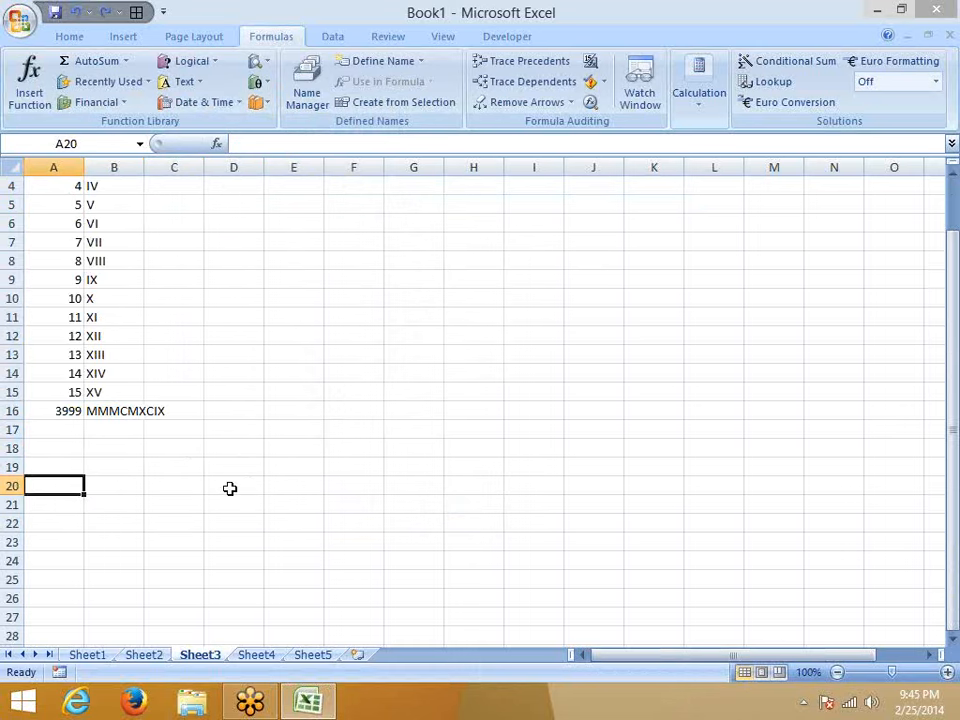
scroll(227, 488, "down", 3)
scroll(227, 488, "down", 2)
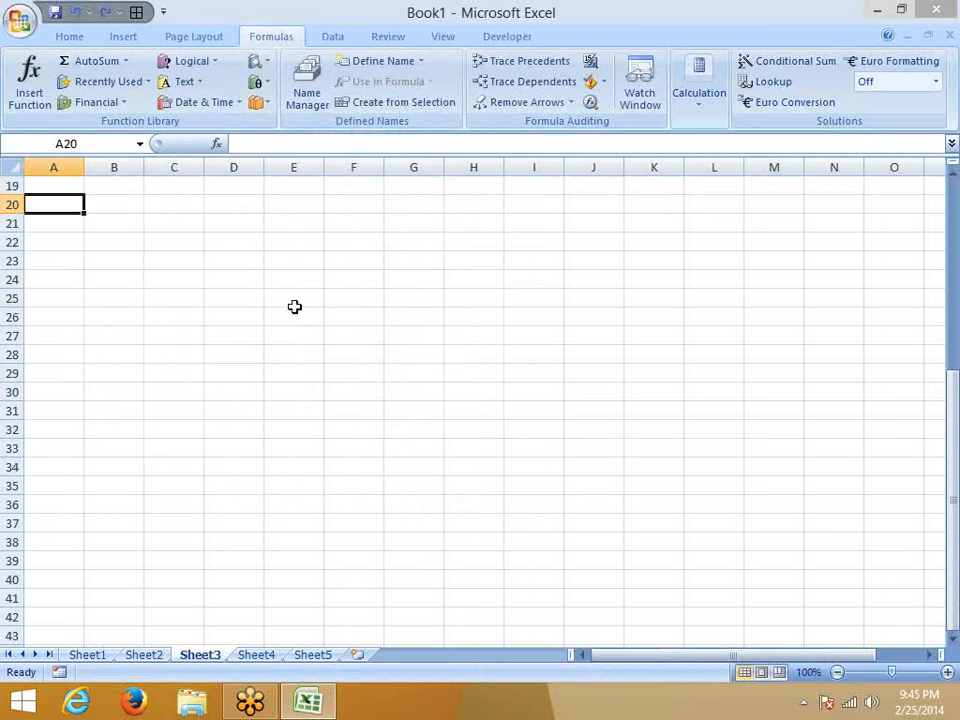
left_click(258, 82)
scroll(321, 440, "down", 7)
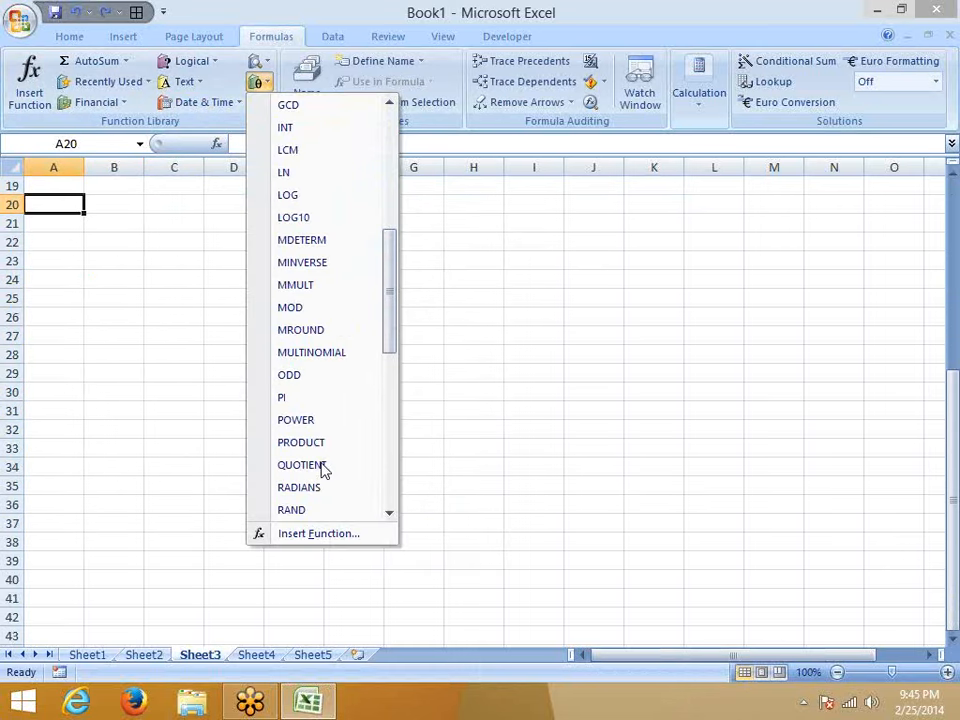
scroll(322, 470, "down", 2)
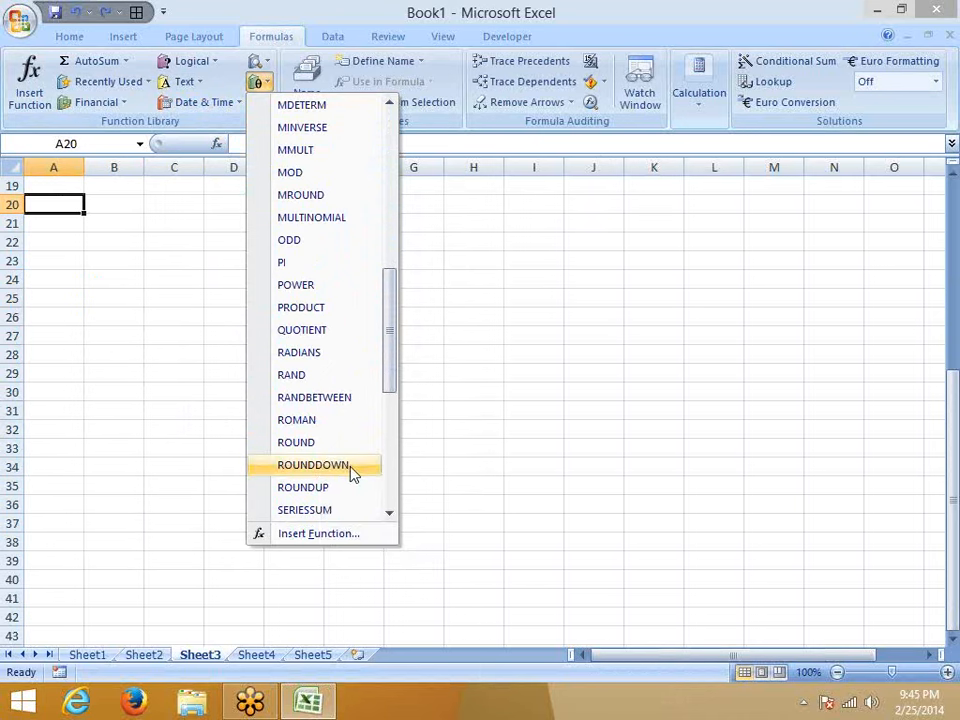
scroll(352, 476, "down", 3)
scroll(354, 480, "down", 3)
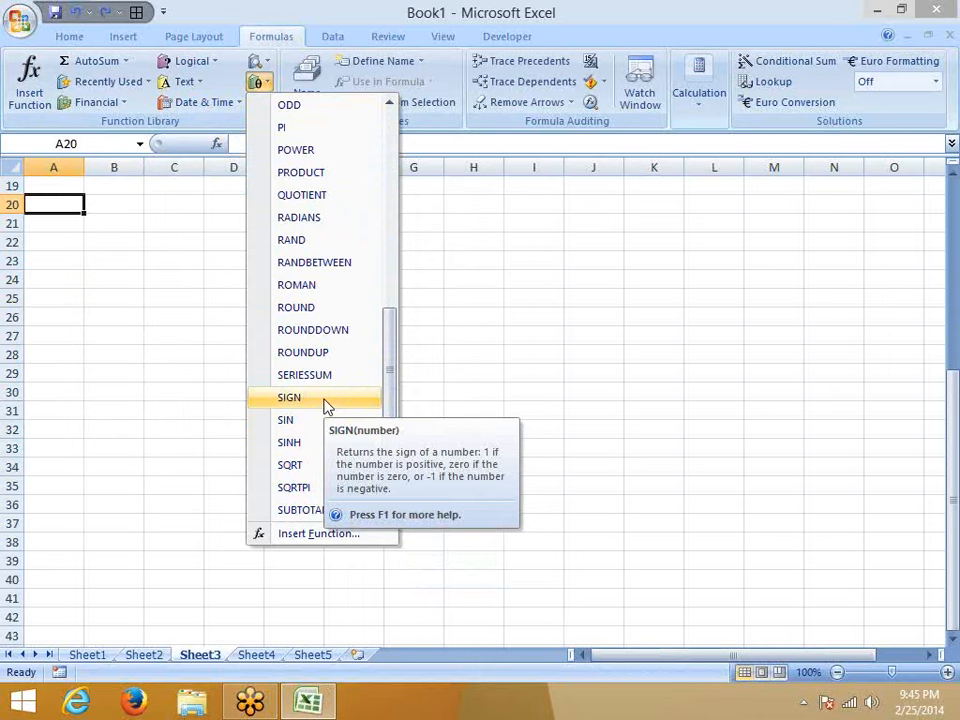
left_click(290, 397)
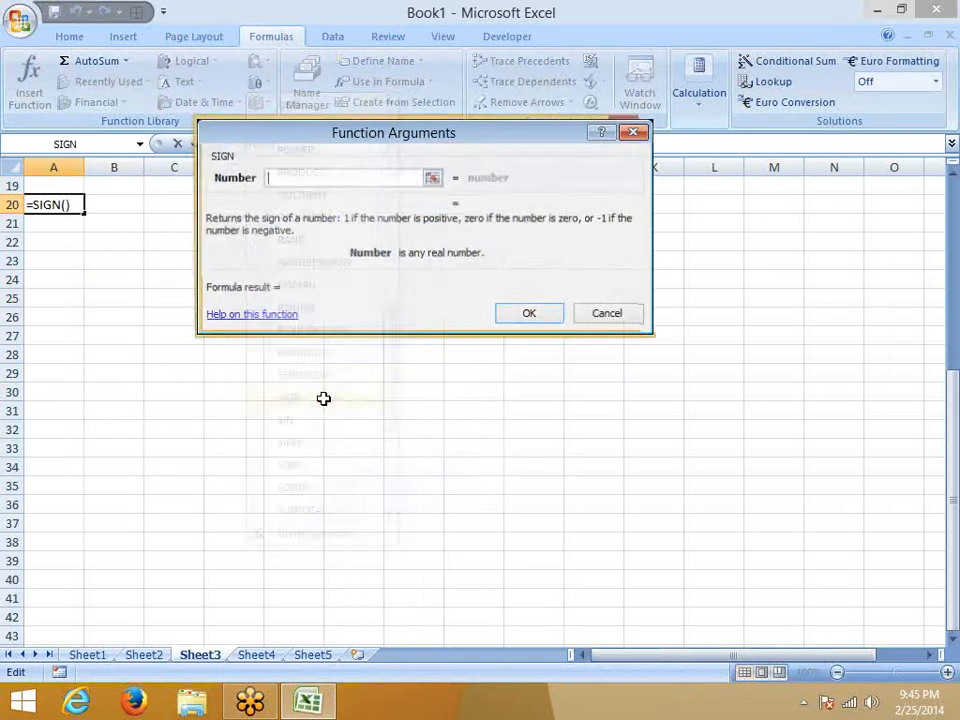
type("454")
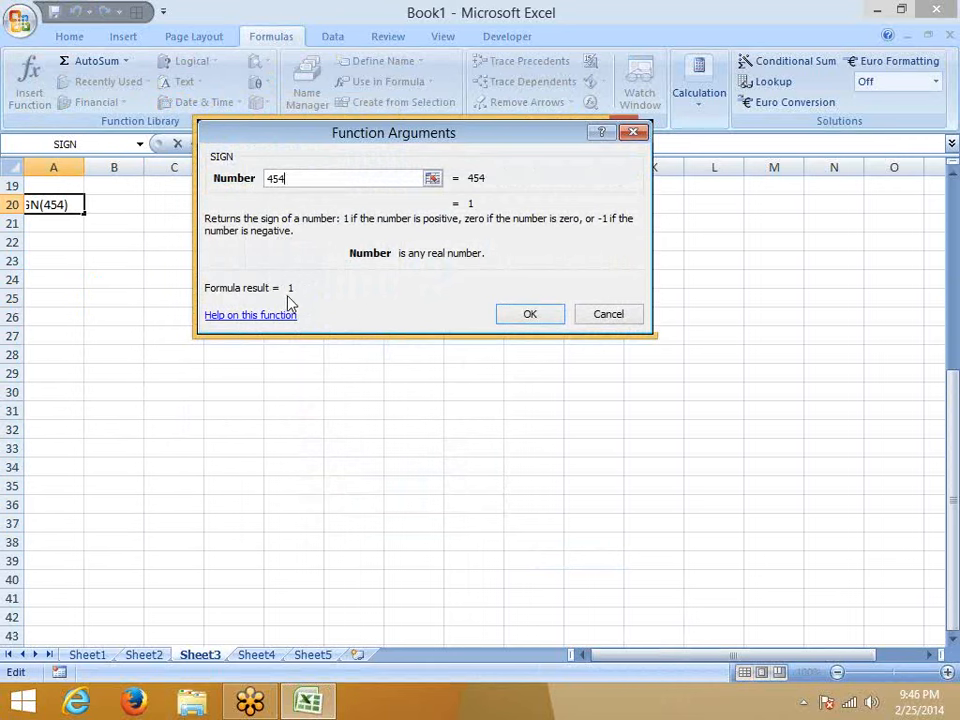
Try the SIGN function with -144 and with 0, and discard the formula
left_click_drag(321, 177, 240, 173)
type("-144")
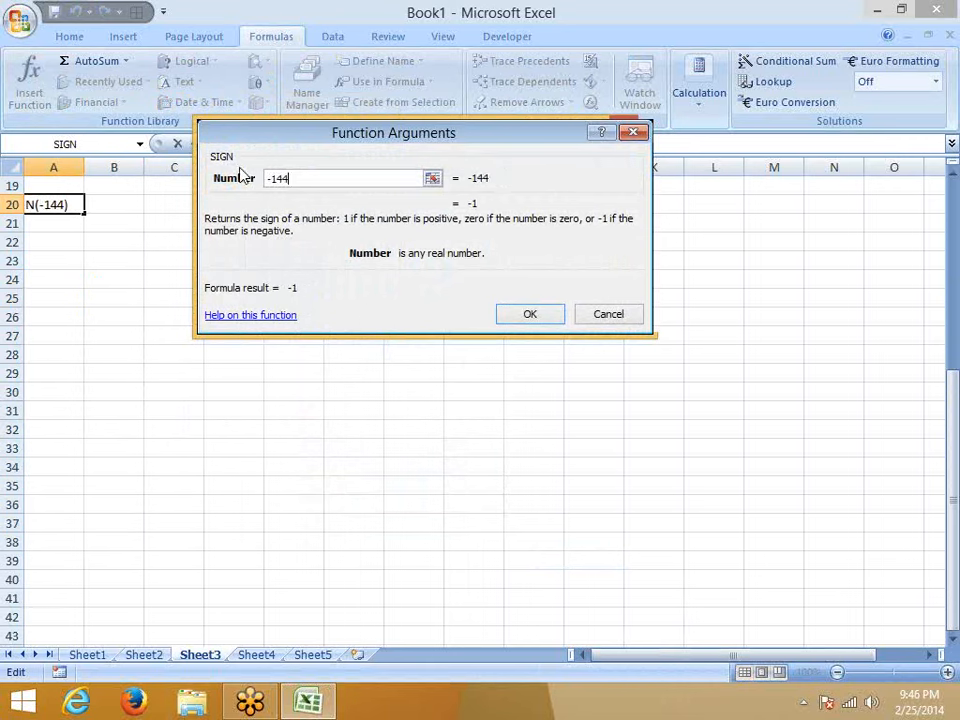
key("BackSpace")
key("BackSpace")
key("BackSpace")
key("BackSpace")
type("0")
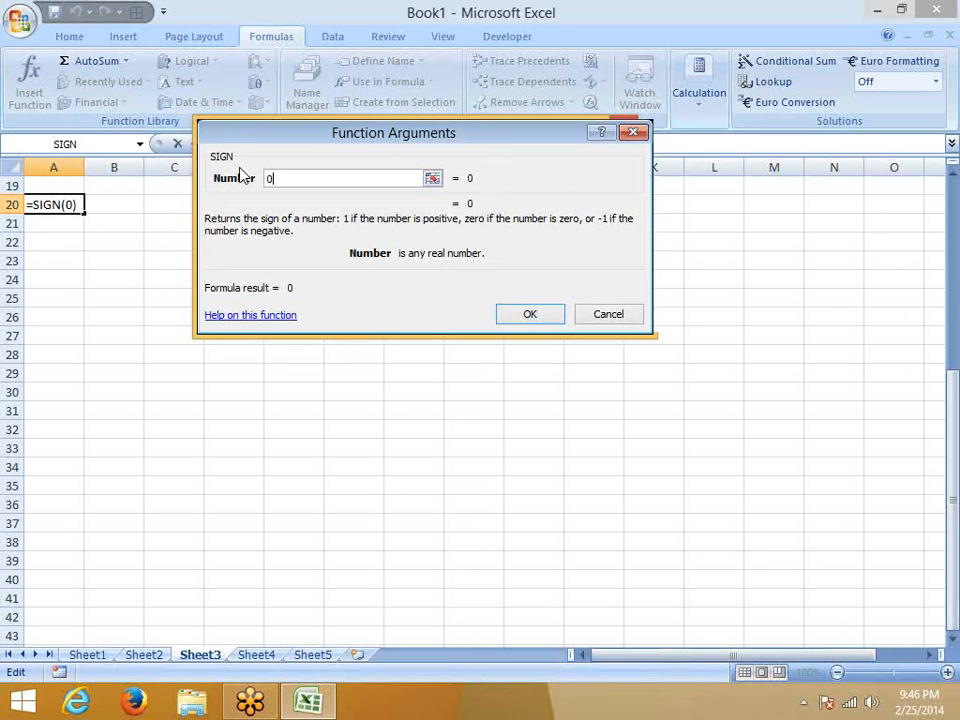
key("Escape")
Try the SQRT function in cell A20 with the number 16, and discard the formula
left_click(260, 81)
left_click_drag(390, 184, 394, 404)
left_click(304, 406)
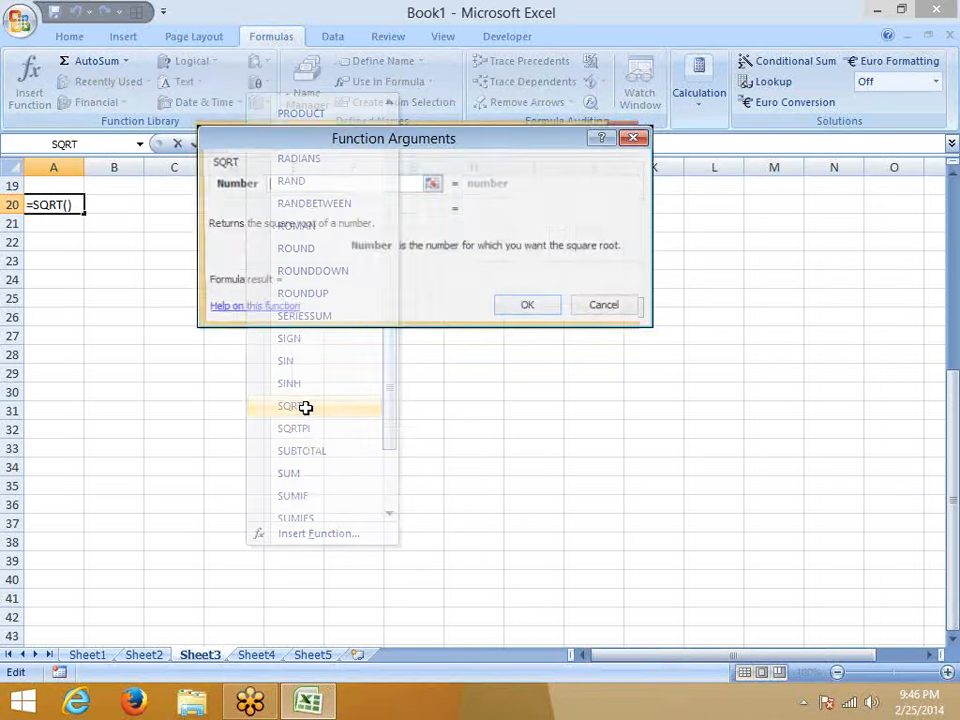
type("1")
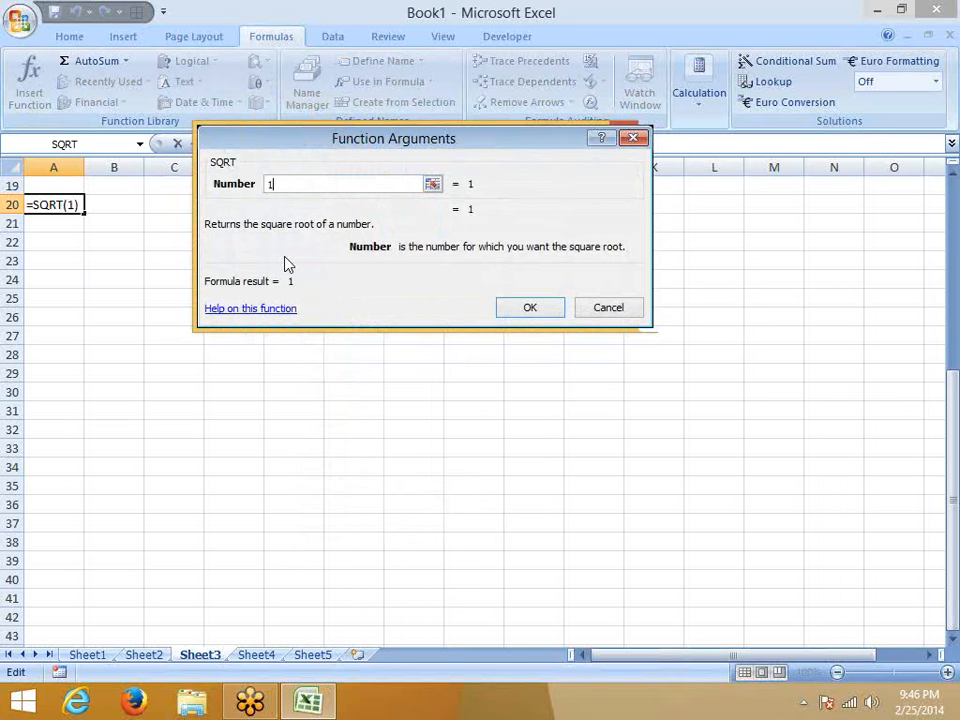
type("6")
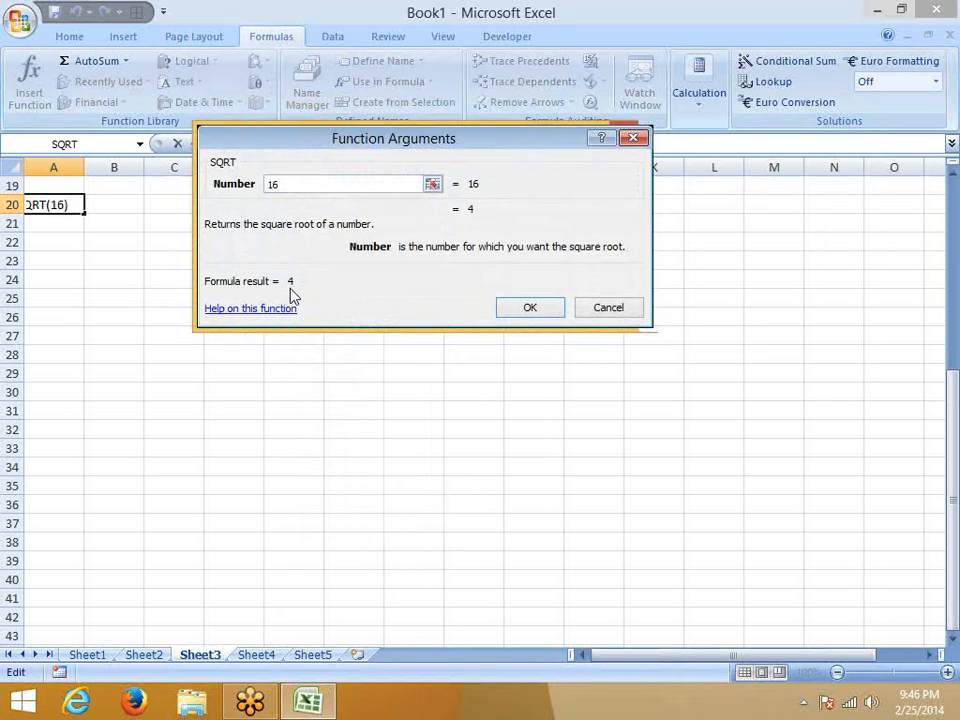
key("Escape")
Try the SQRTPI function in cell A20 with the number 16, and discard the formula
left_click(262, 81)
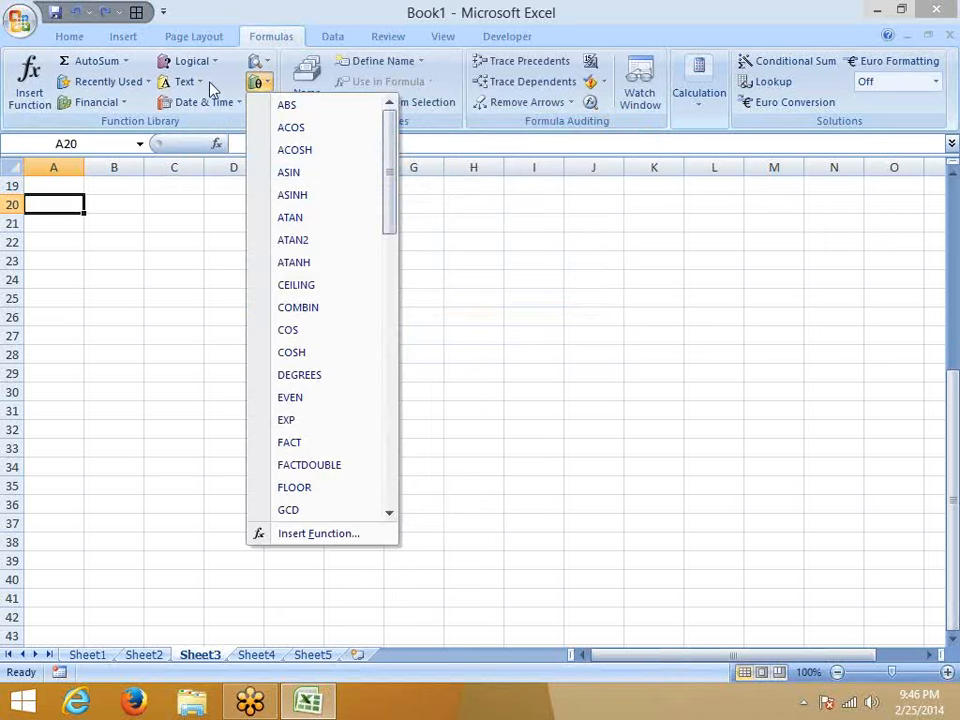
scroll(298, 435, "down", 7)
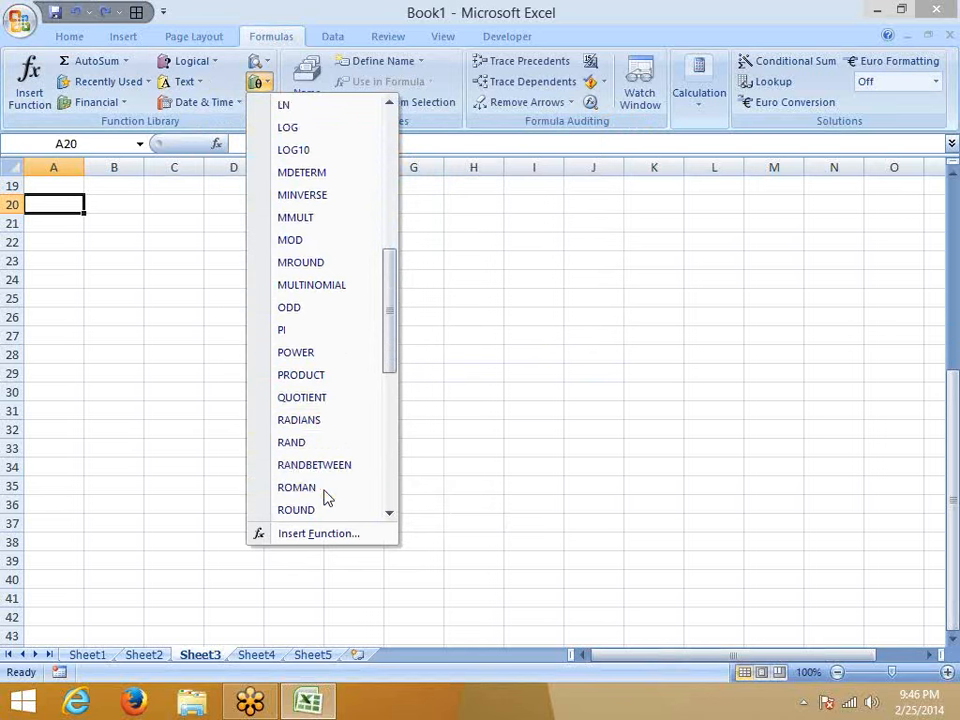
scroll(323, 495, "down", 3)
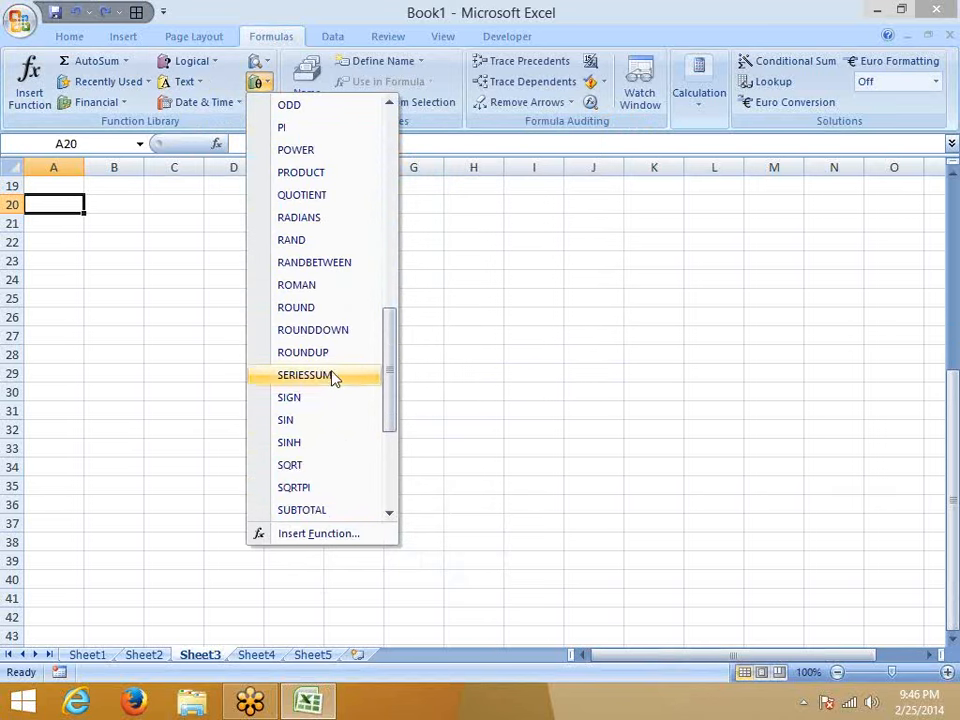
left_click(334, 490)
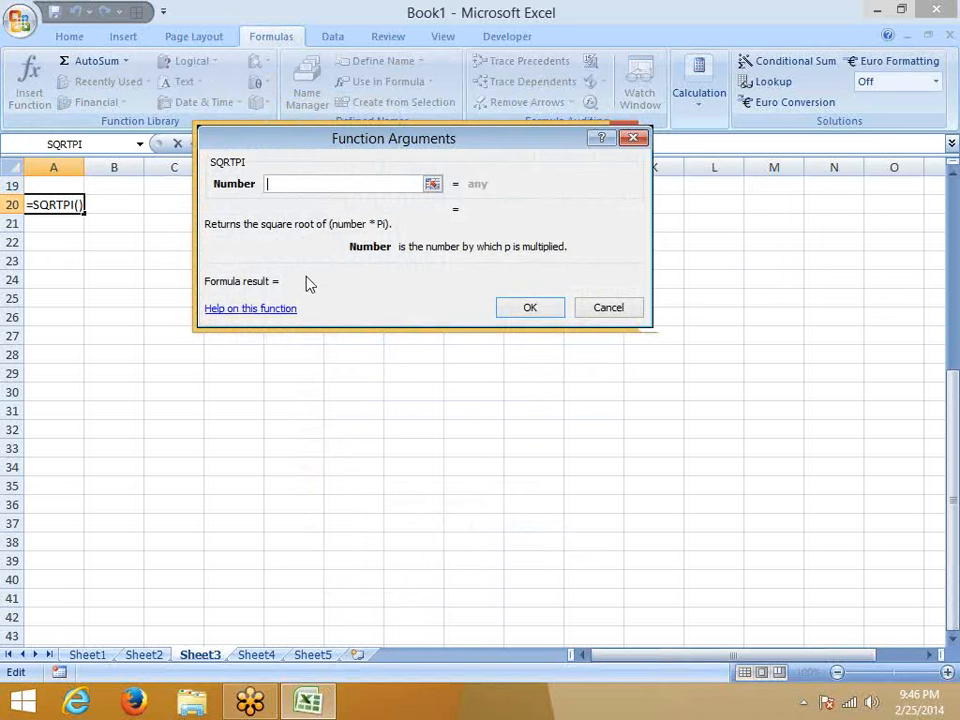
type("16")
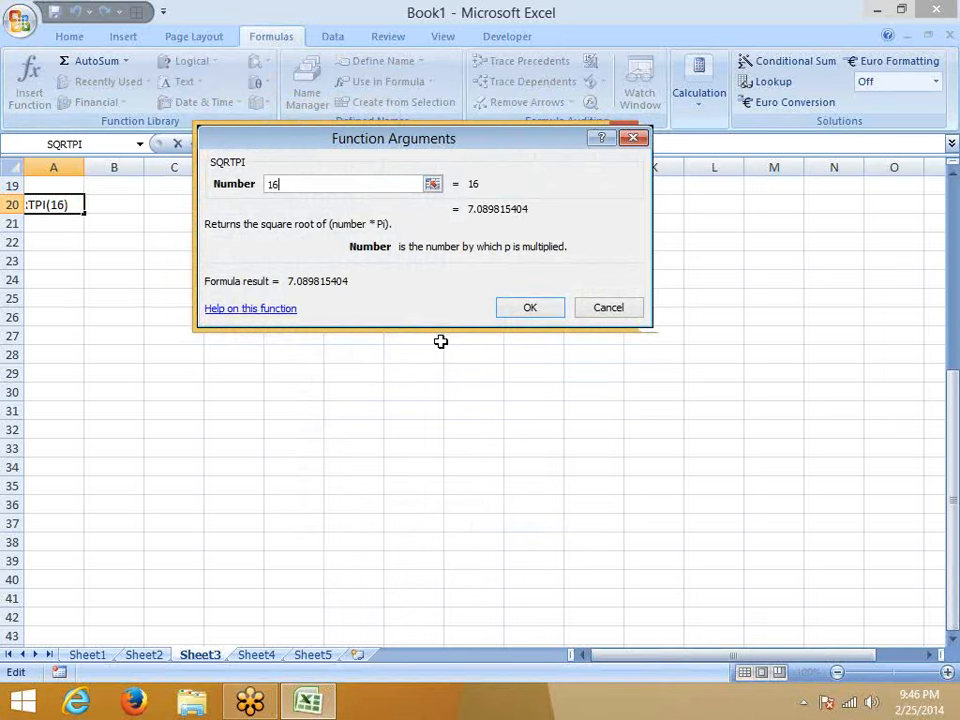
key("Escape")
Open the recent workbook DATAPIVOT and go to its Sheet1
left_click(171, 242)
left_click(20, 20)
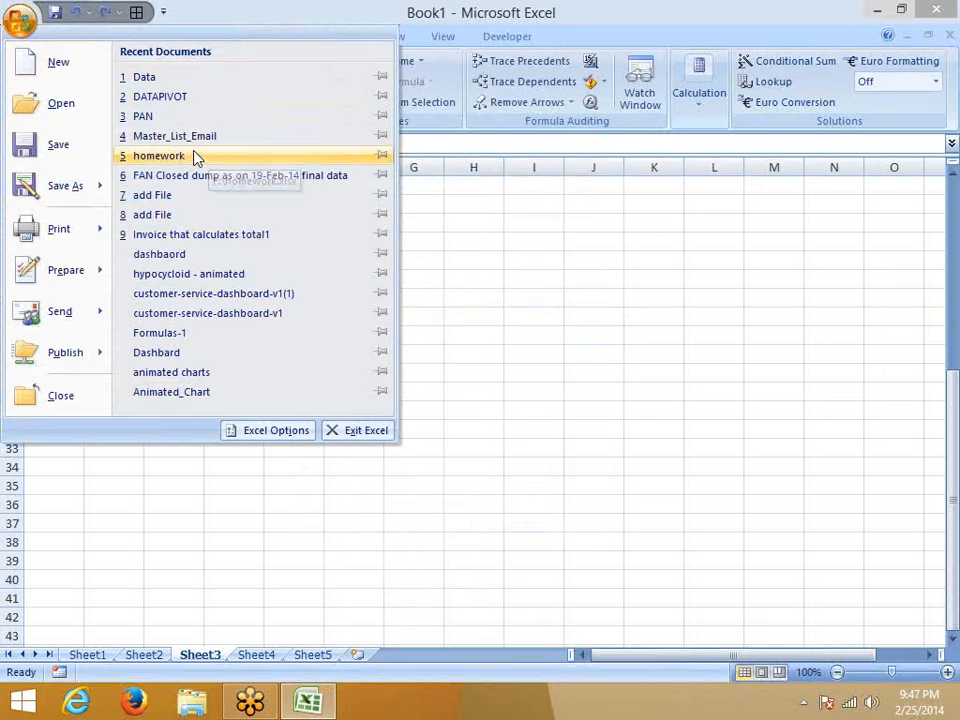
left_click(168, 104)
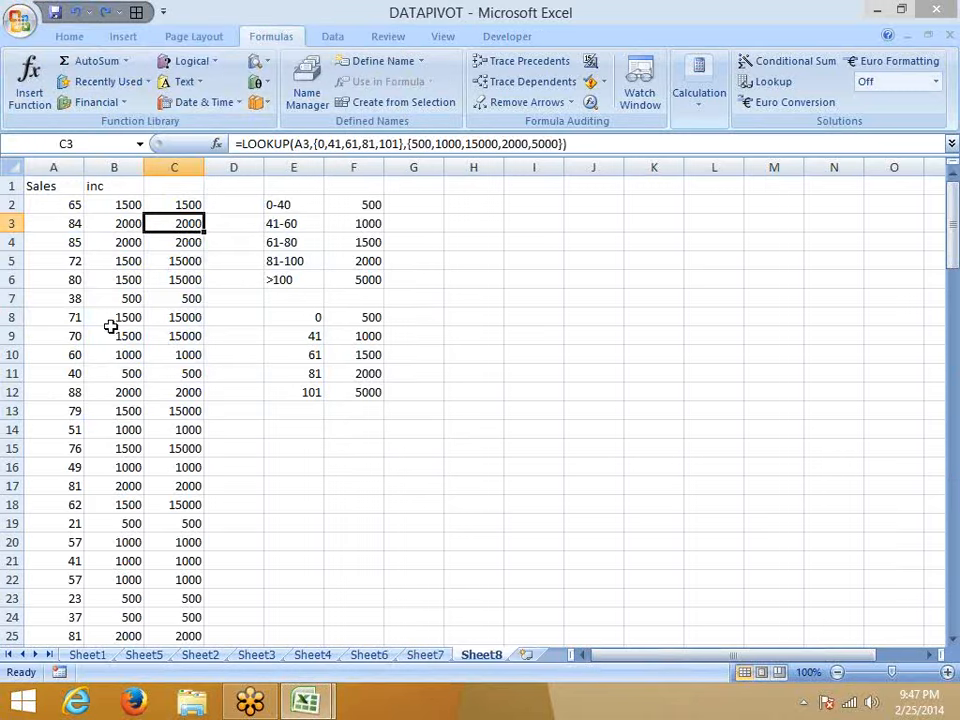
left_click(87, 655)
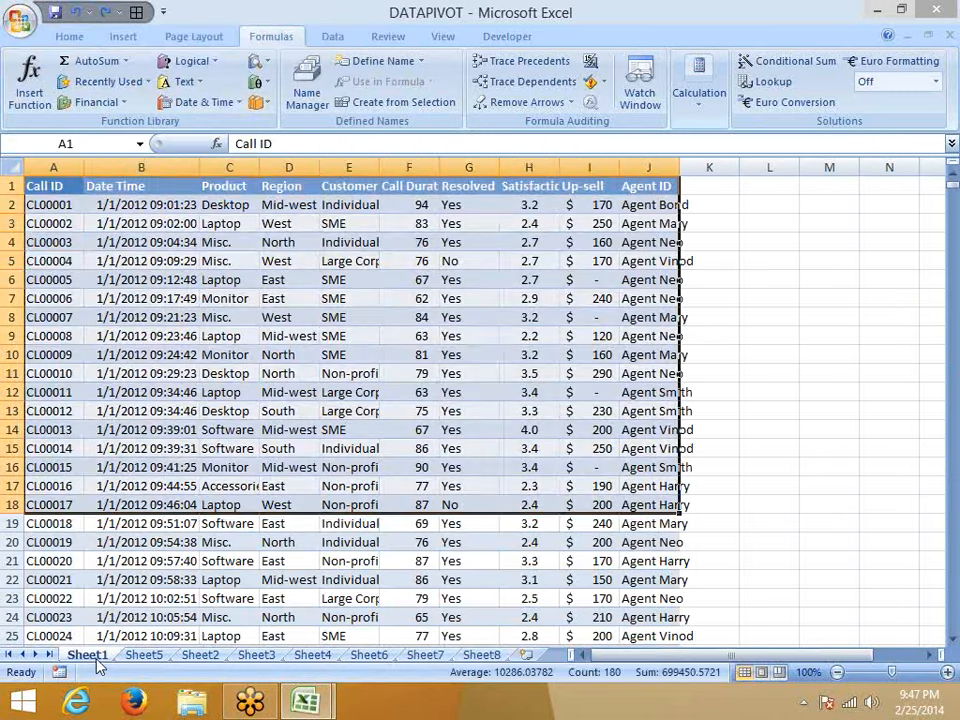
Select the whole call data table from the Call ID header through its last row, and copy it
left_click(50, 261)
left_click(48, 187)
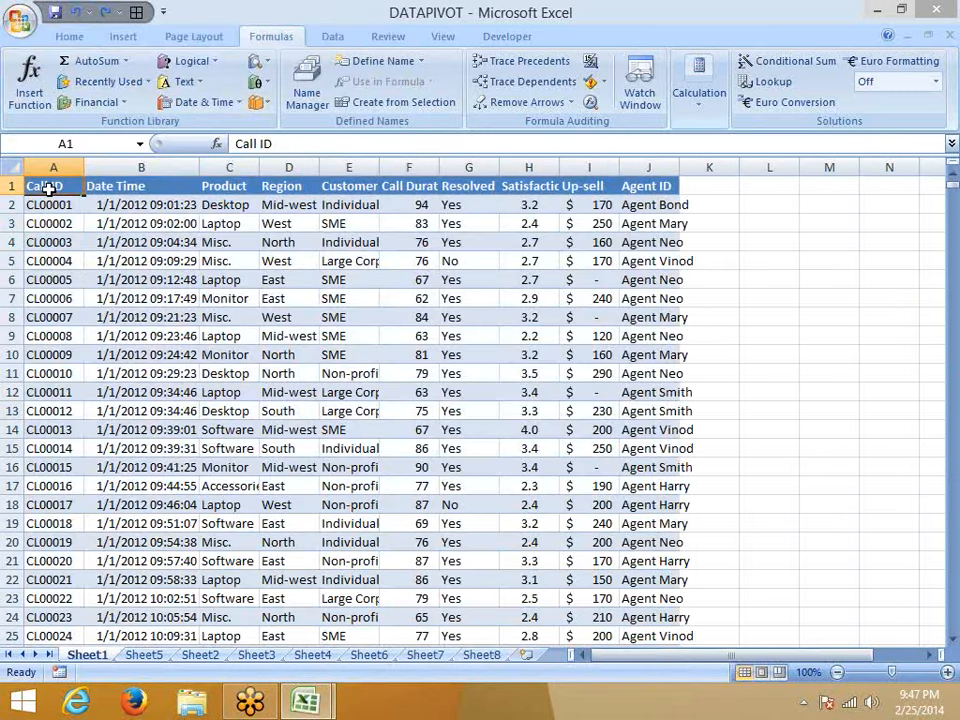
key("ctrl+shift+Right")
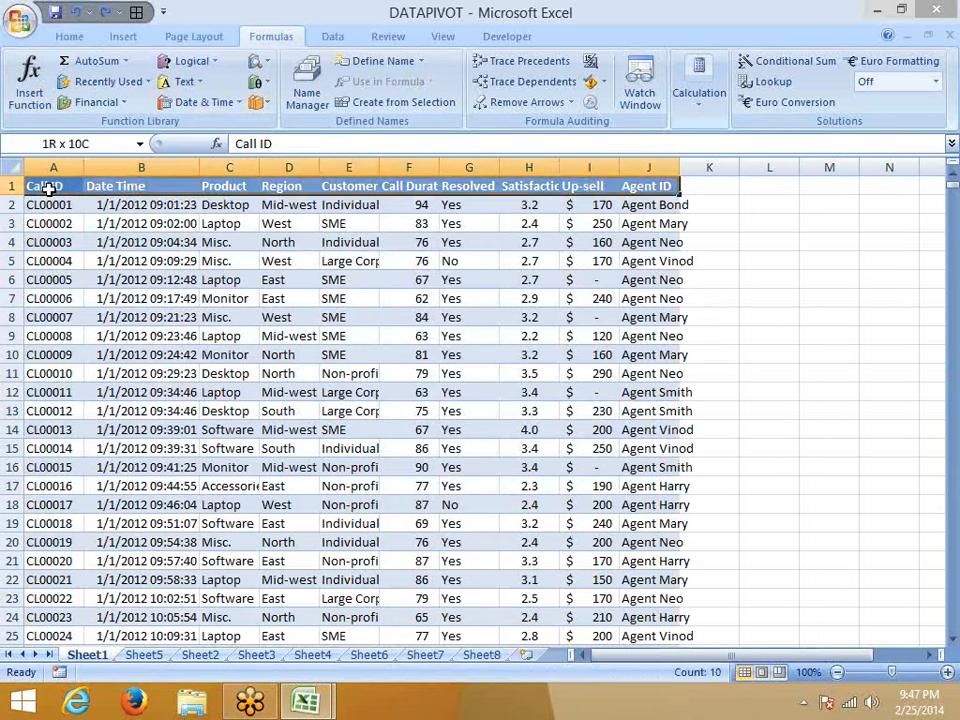
key("ctrl+shift+Down")
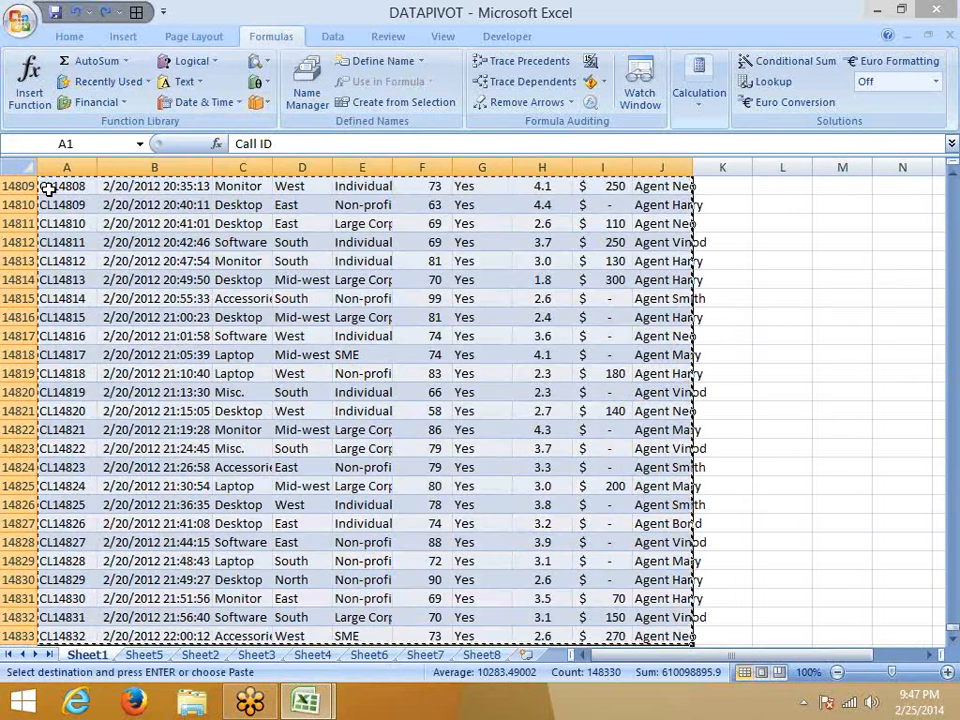
key("Return")
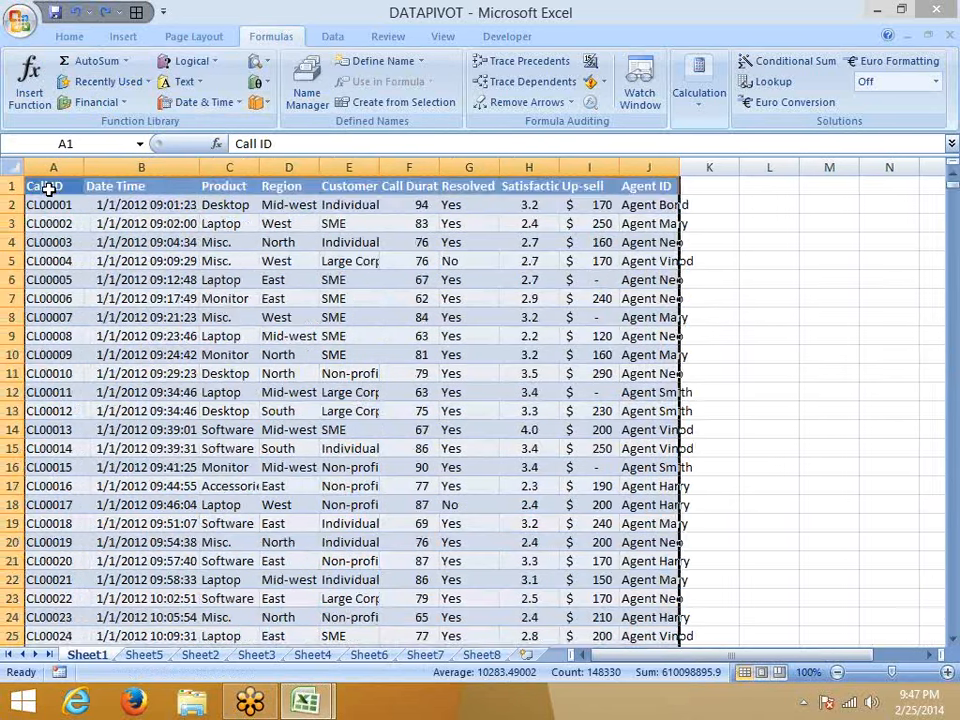
Enter the label Total in cell E14835, two rows below the last call record
key("ctrl+Down")
key("Down")
key("Down")
key("Right")
key("Right")
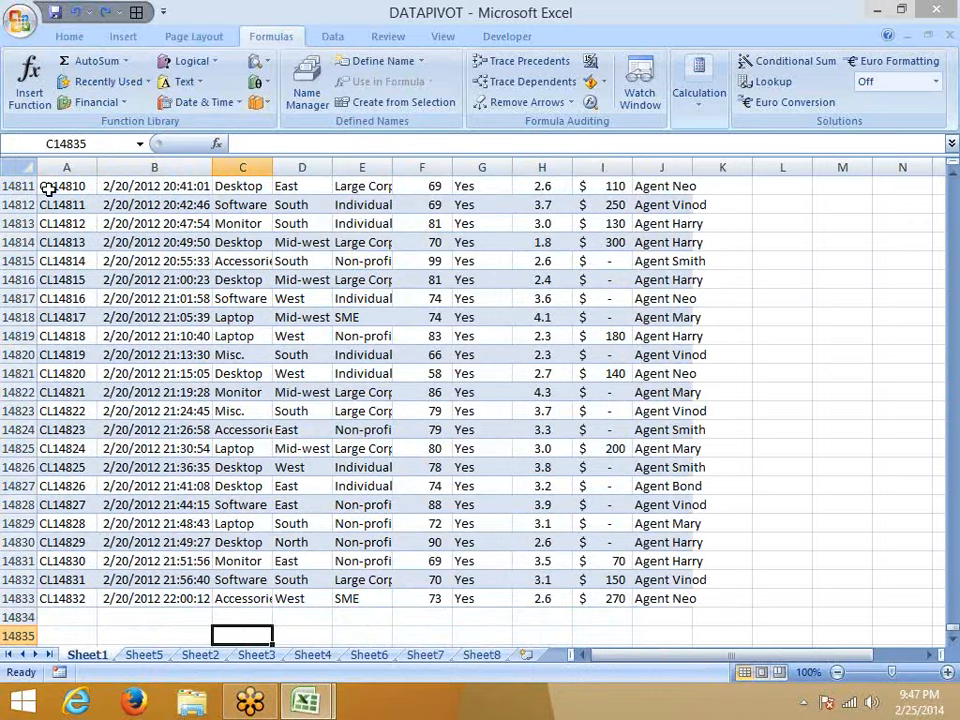
key("Right")
key("Right")
key("Right")
key("Up")
key("Left")
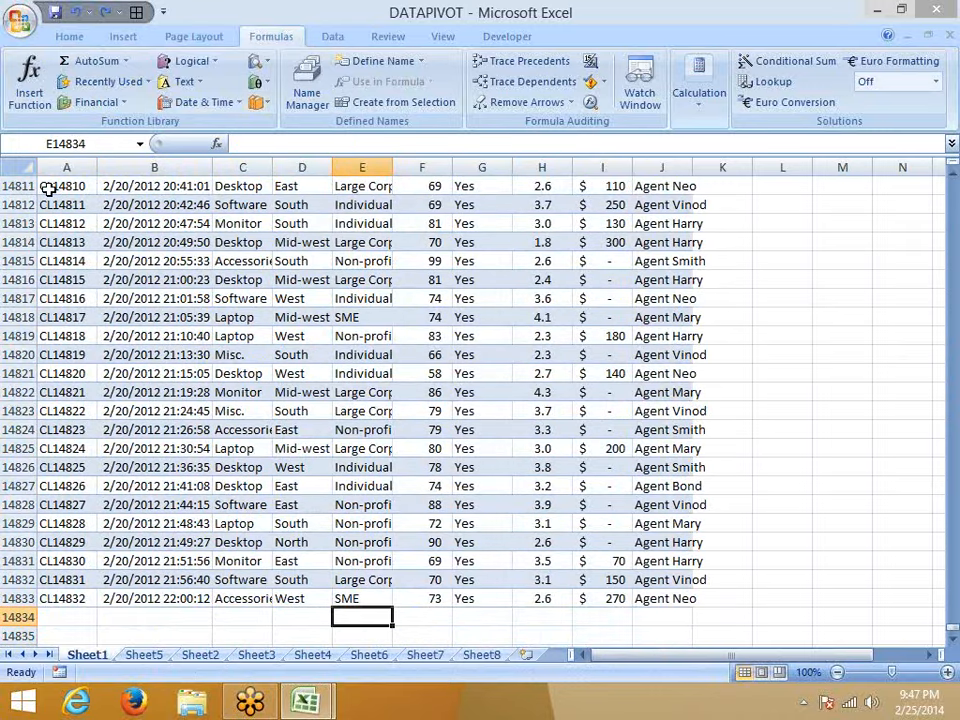
key("Down")
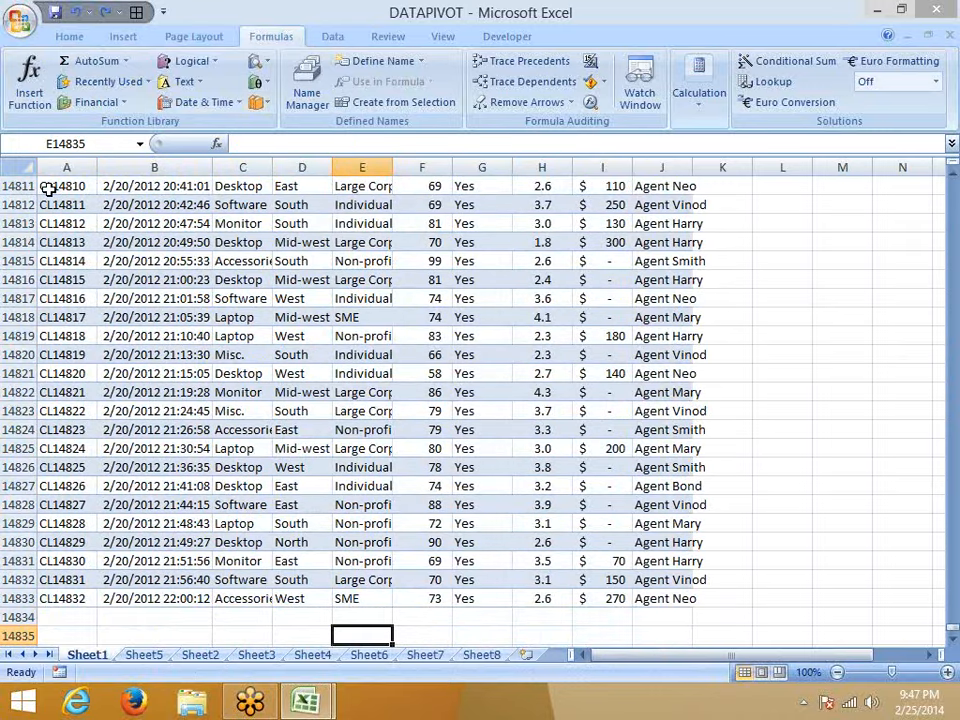
type("Tot")
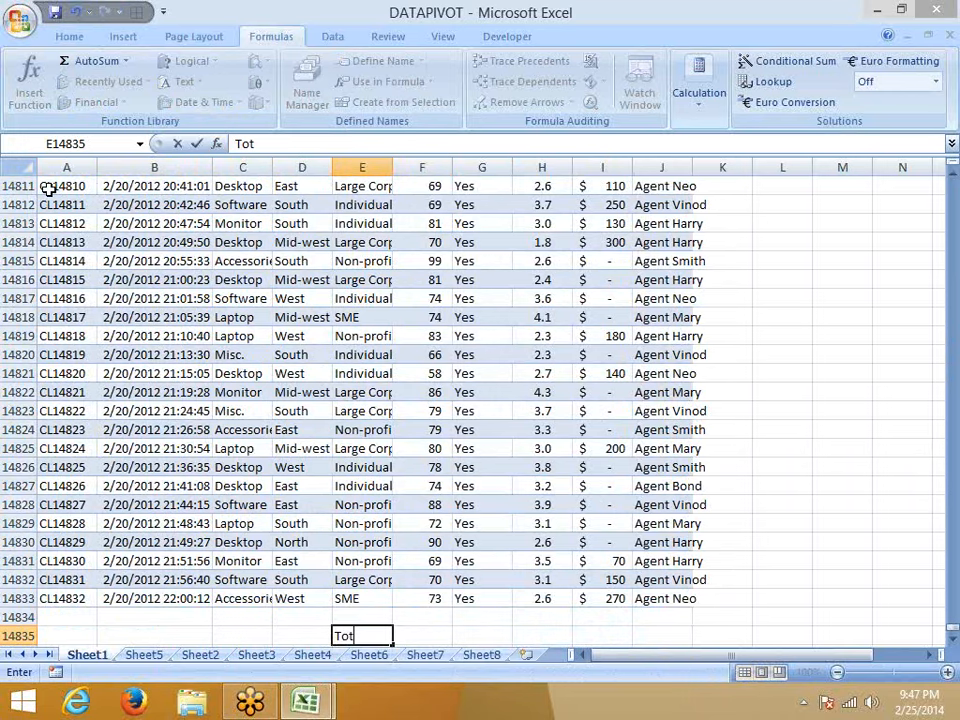
type("al")
Sum the call duration values in F2:F14833 with a SUM formula in cell F14835, beside the Total label
key("Right")
key("Right")
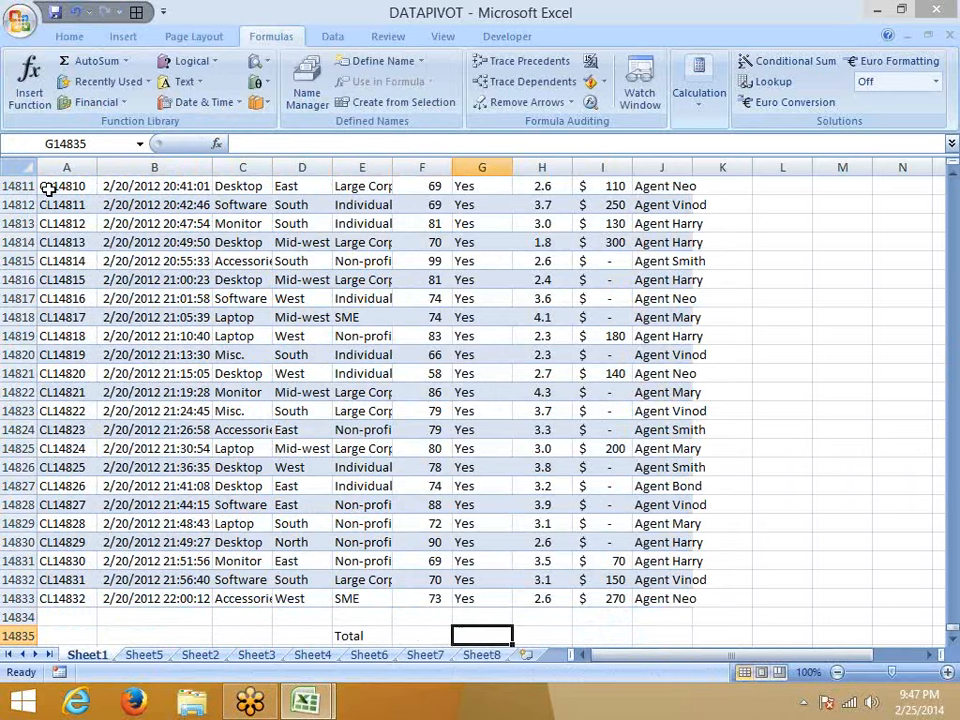
key("Left")
type("=sum")
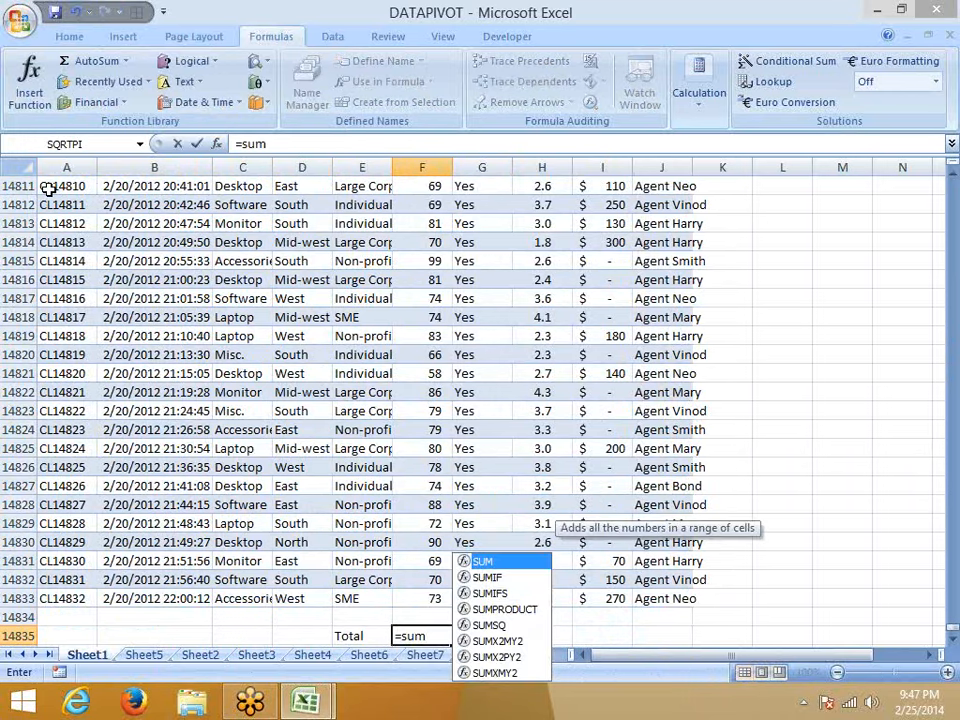
key("Tab")
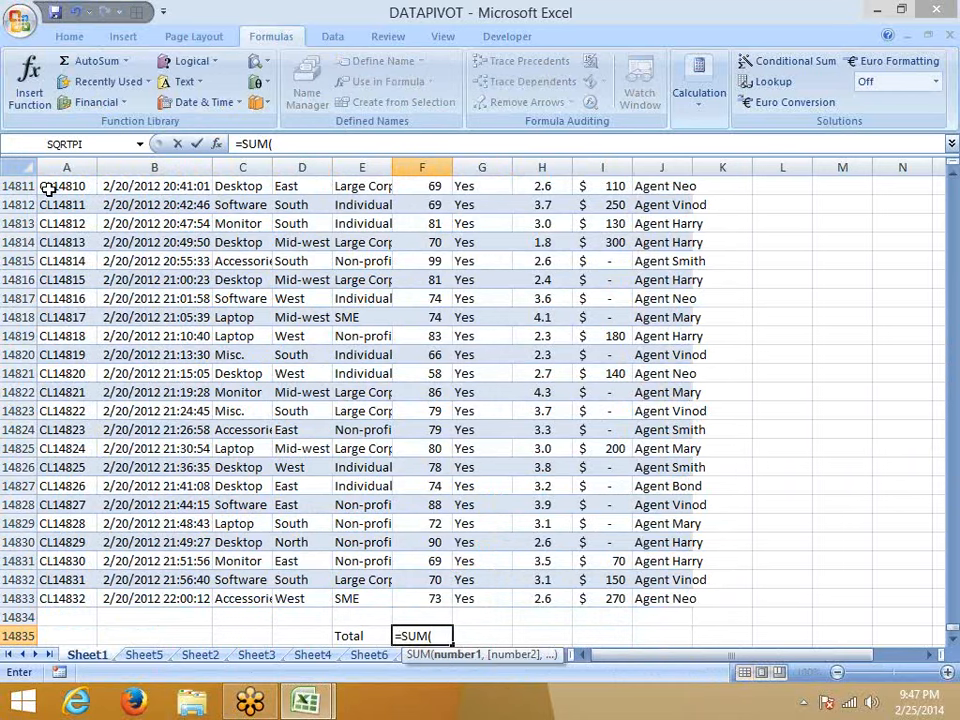
key("Up")
key("Up")
key("ctrl+shift+Up")
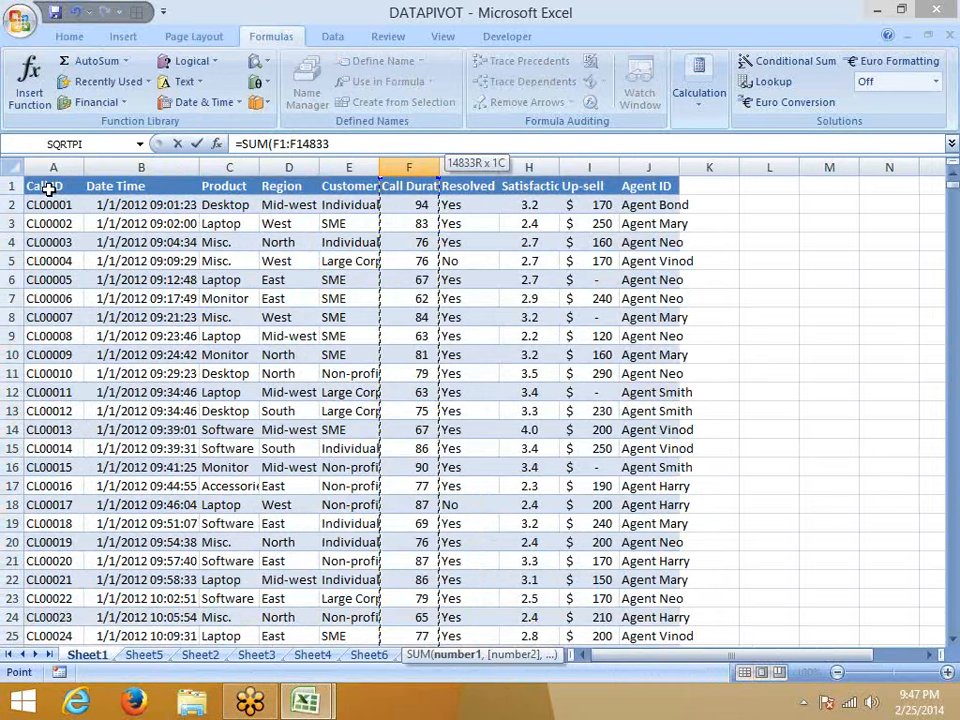
key("shift+Down")
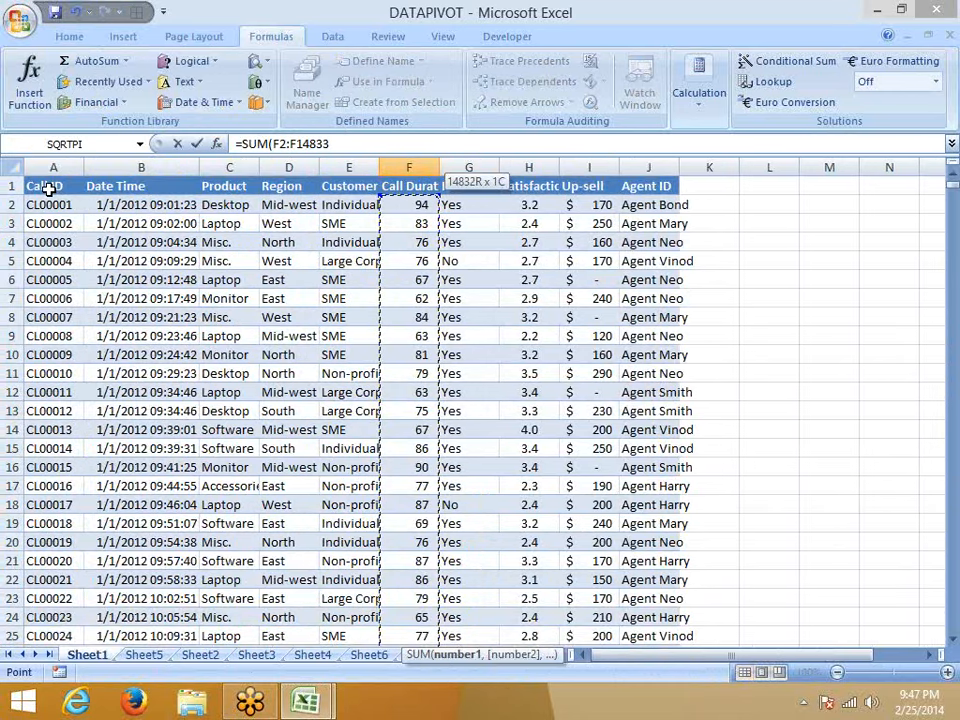
key("Return")
key("Up")
key("Up")
key("Up")
key("Up")
key("Up")
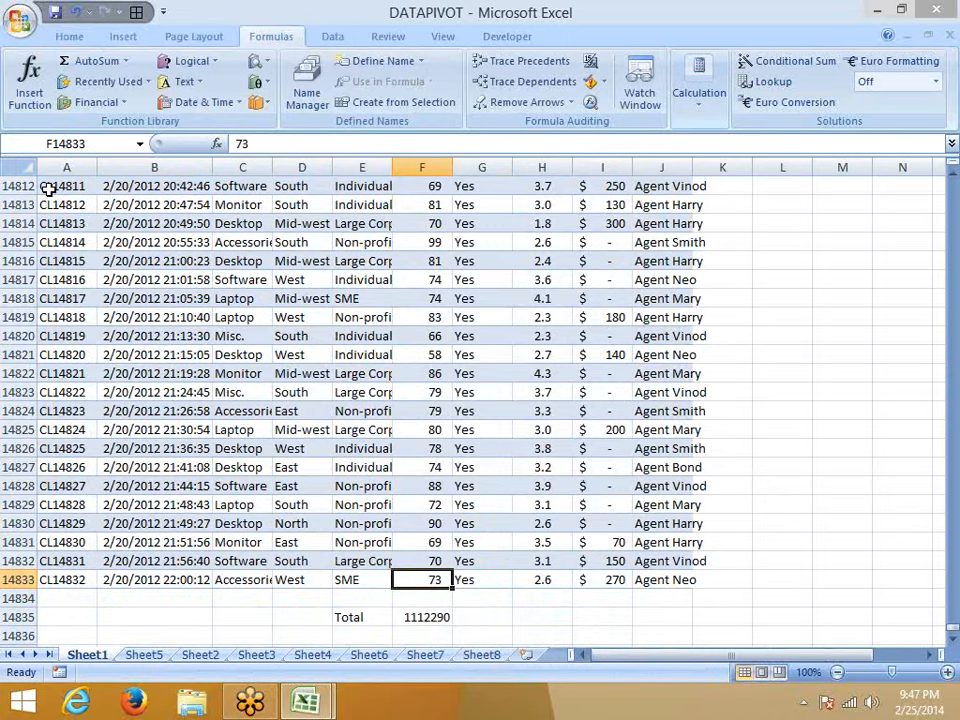
Select the whole call data table from the Call ID header to its last record and turn on column filters
key("ctrl+Up")
key("Left")
key("Left")
key("Left")
key("Left")
key("Left")
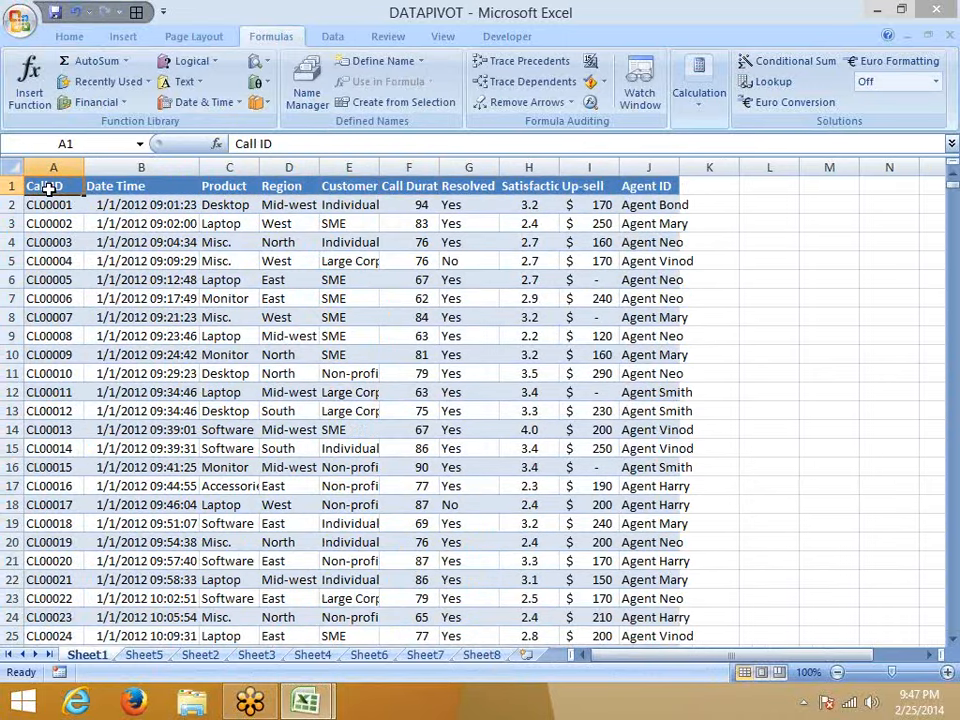
key("ctrl+shift+Right")
key("ctrl+shift+Down")
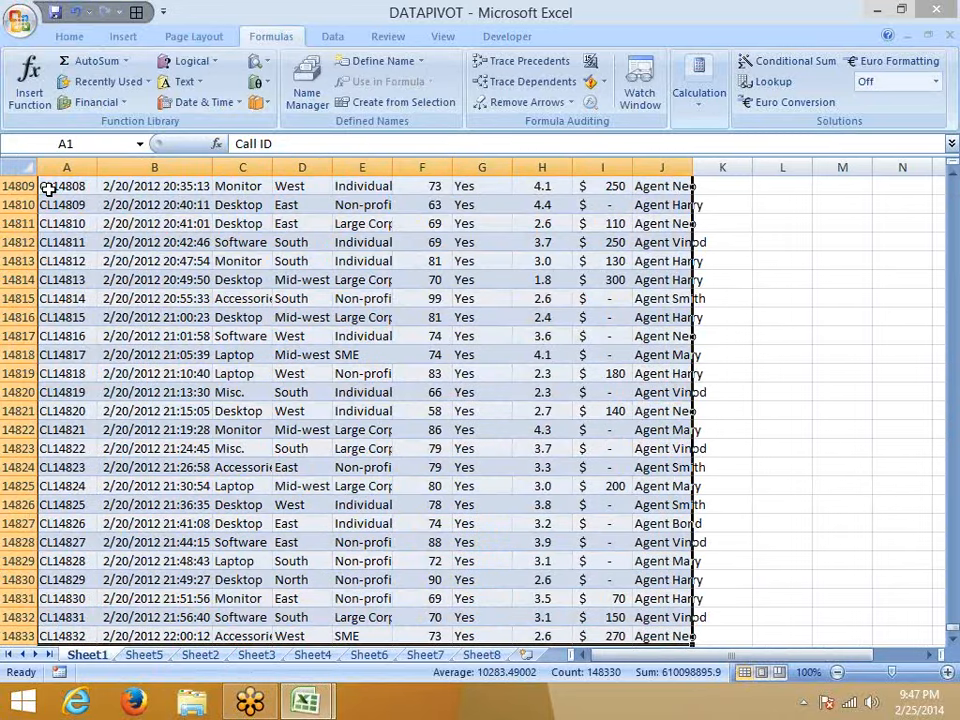
key("ctrl+BackSpace")
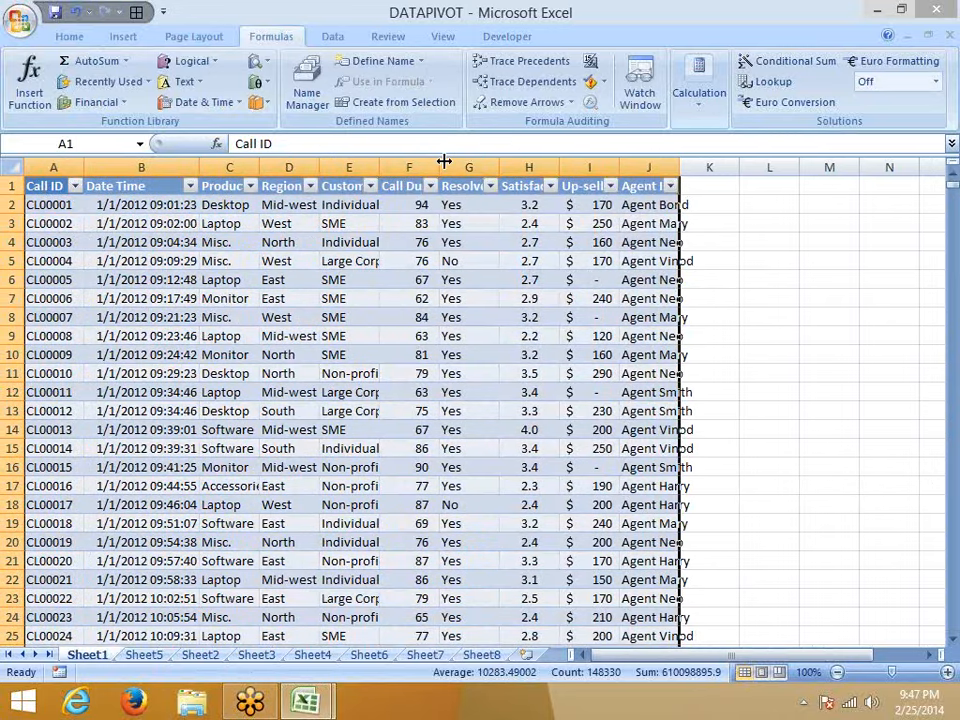
left_click(372, 260)
Filter the Agent ID column to show only the first agent in the list
left_click(670, 186)
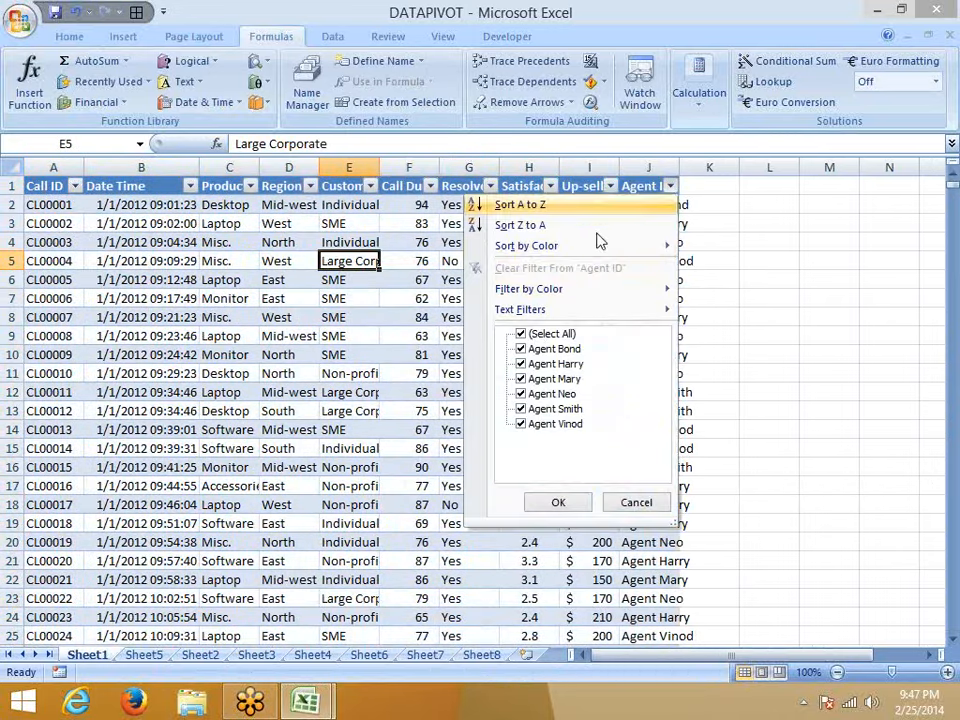
left_click(527, 336)
left_click(537, 350)
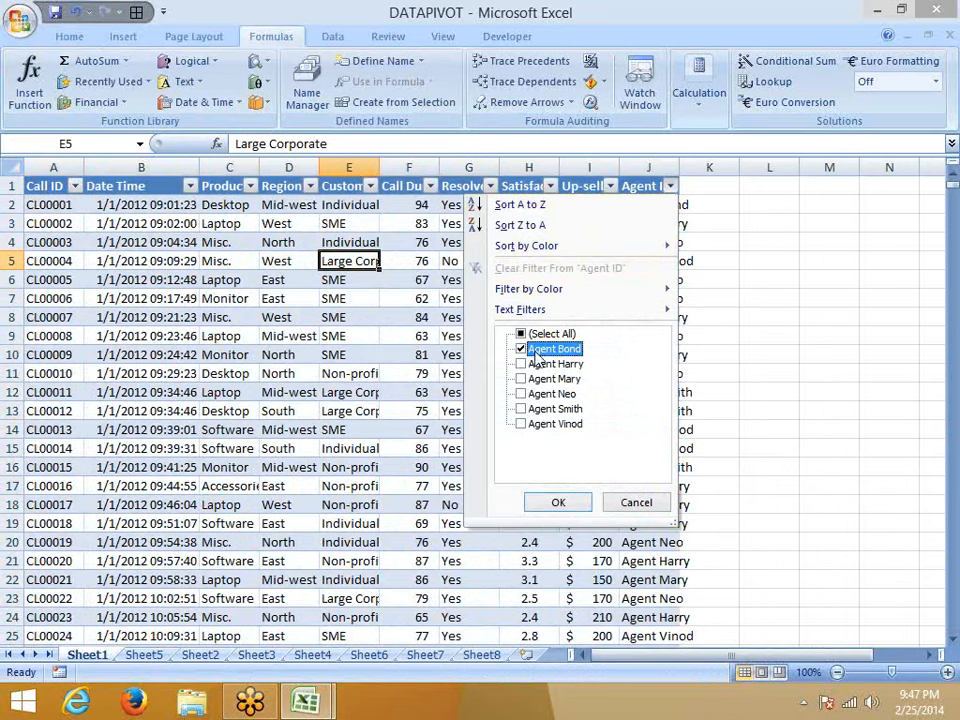
left_click(556, 502)
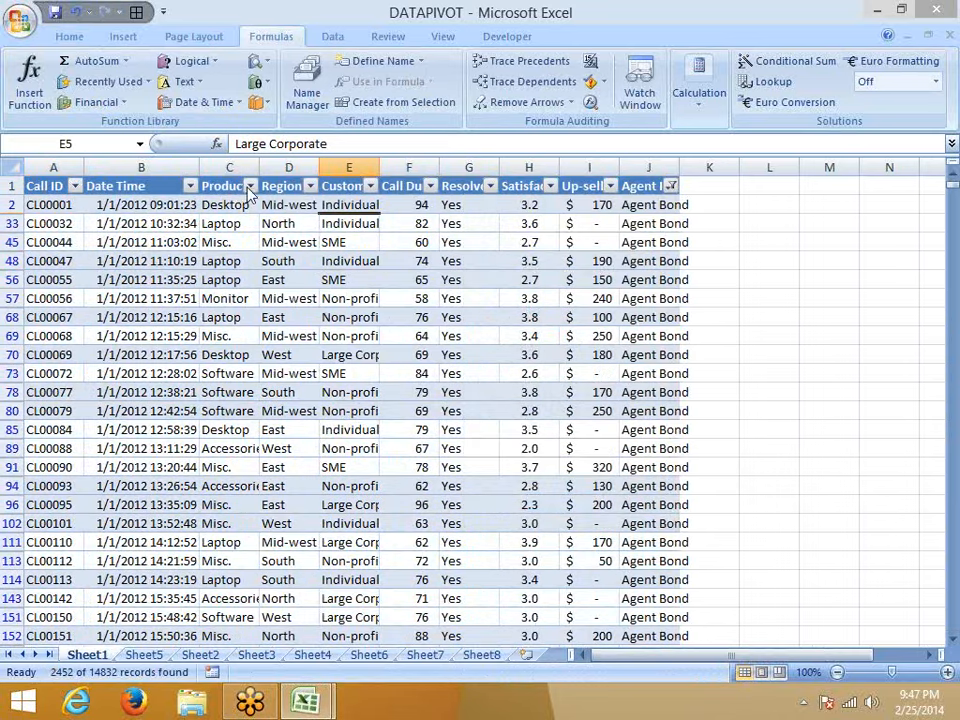
Filter the Product column to show only Desktop calls
left_click(250, 187)
left_click(118, 334)
left_click(104, 365)
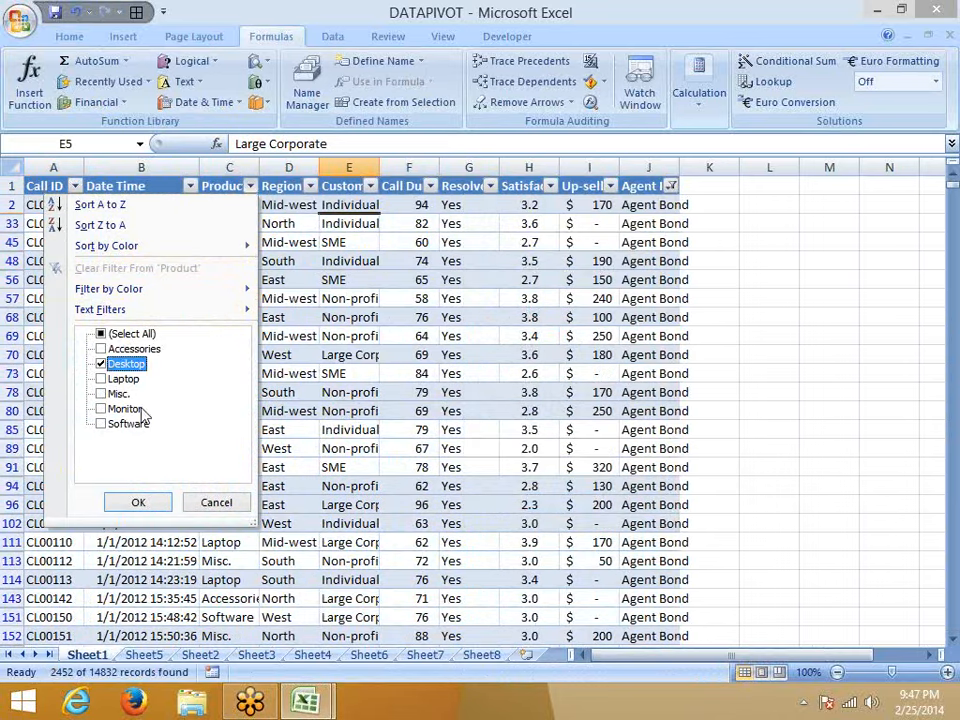
left_click(138, 502)
left_click(213, 426)
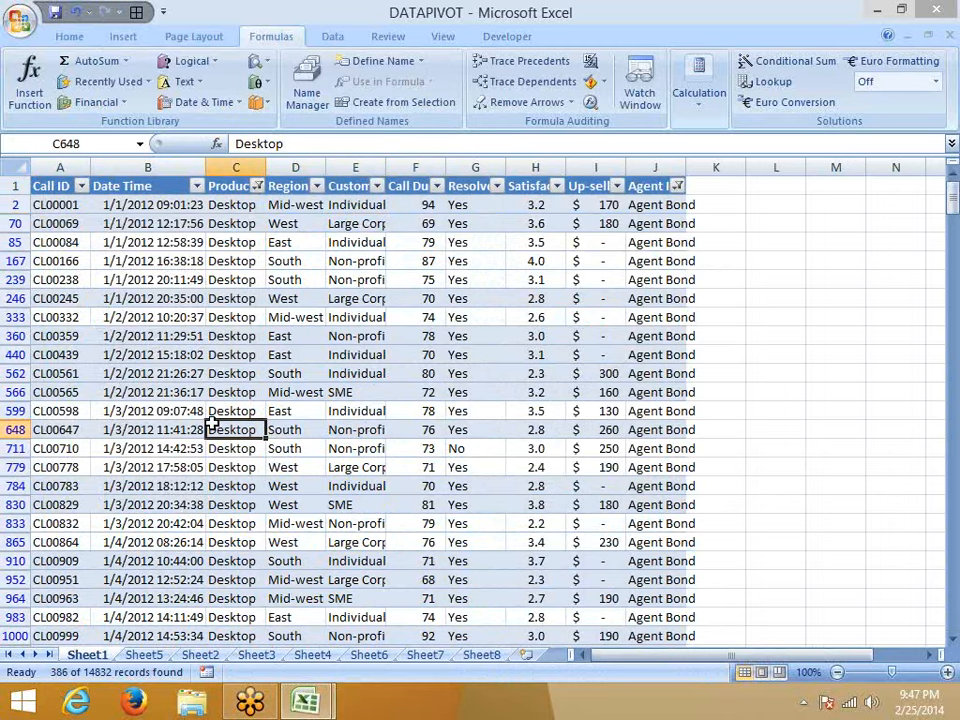
Select the visible filtered call durations and compare their sum with the SUM formula's total in cell F14835
key("ctrl+Down")
scroll(213, 424, "down", 1)
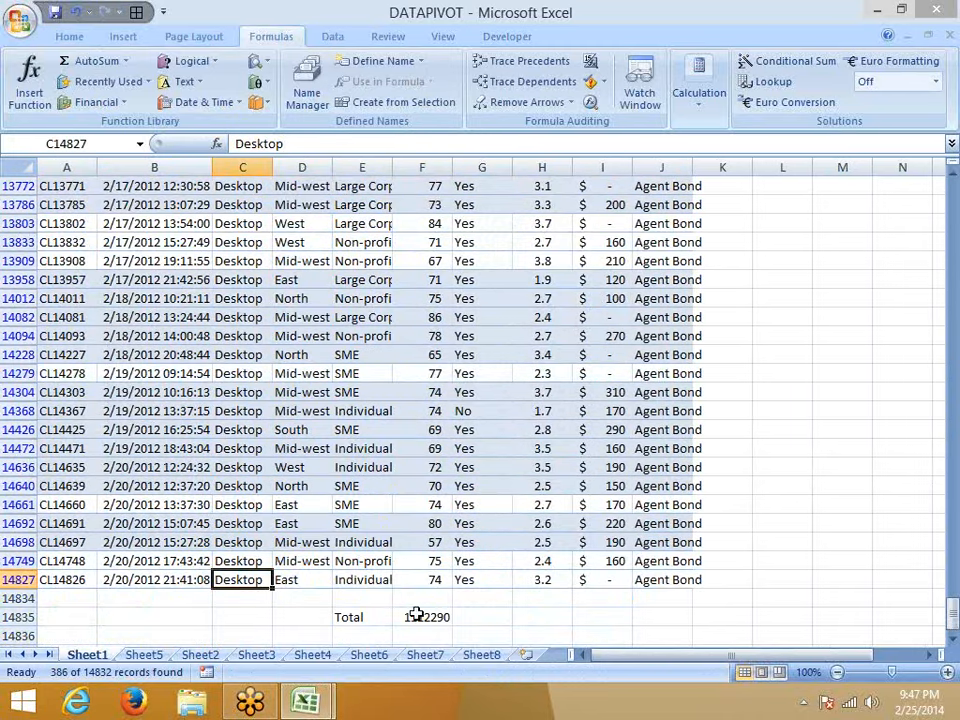
left_click(437, 581)
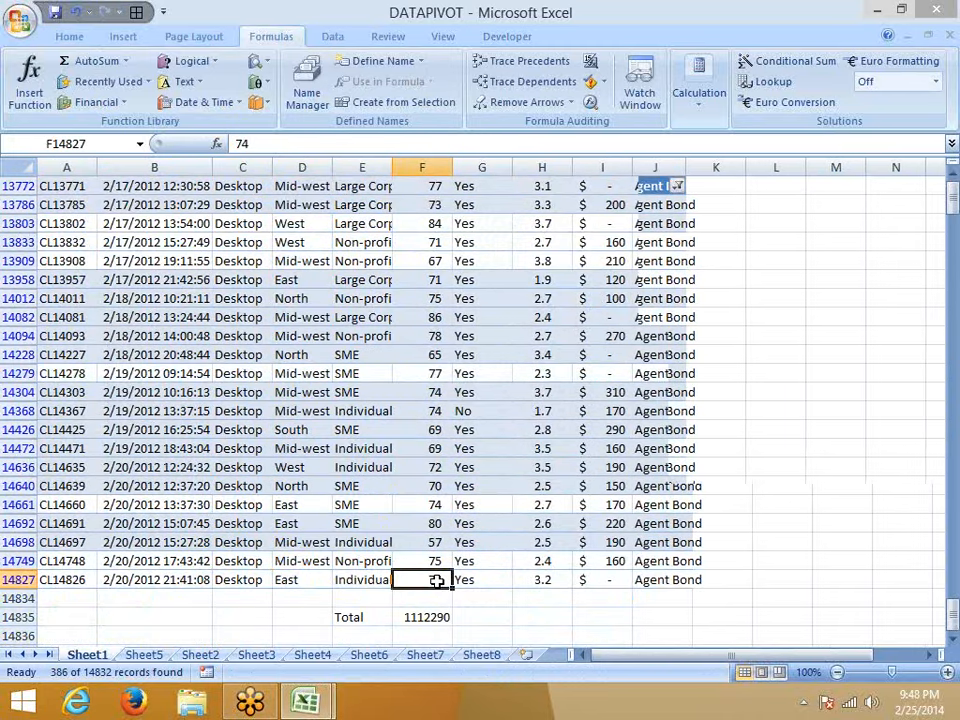
key("ctrl+shift+Up")
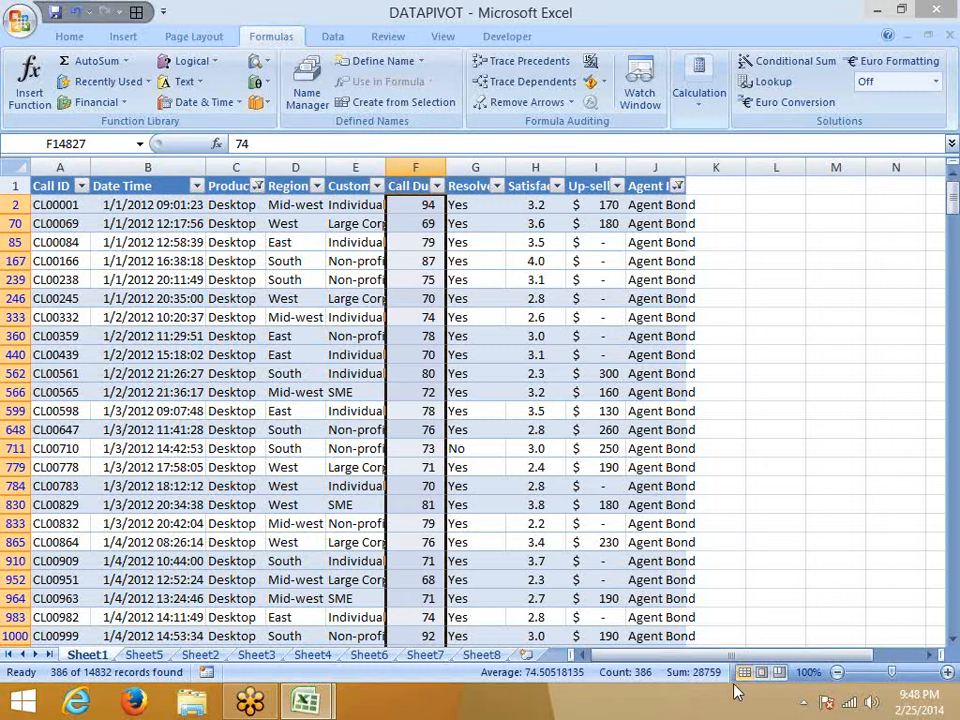
key("ctrl+Down")
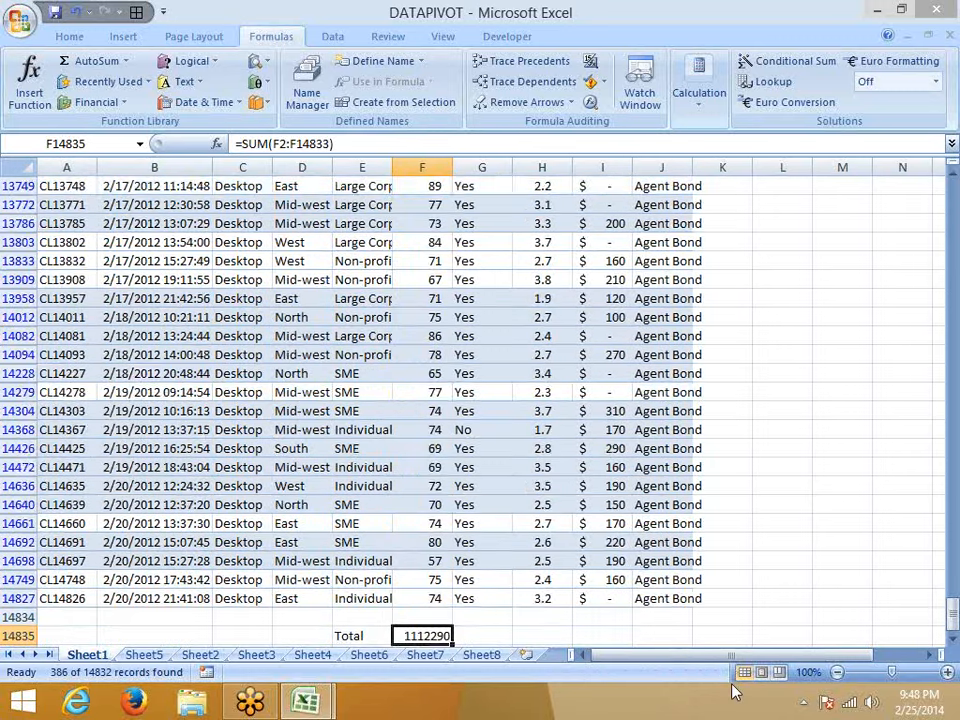
key("Down")
key("Up")
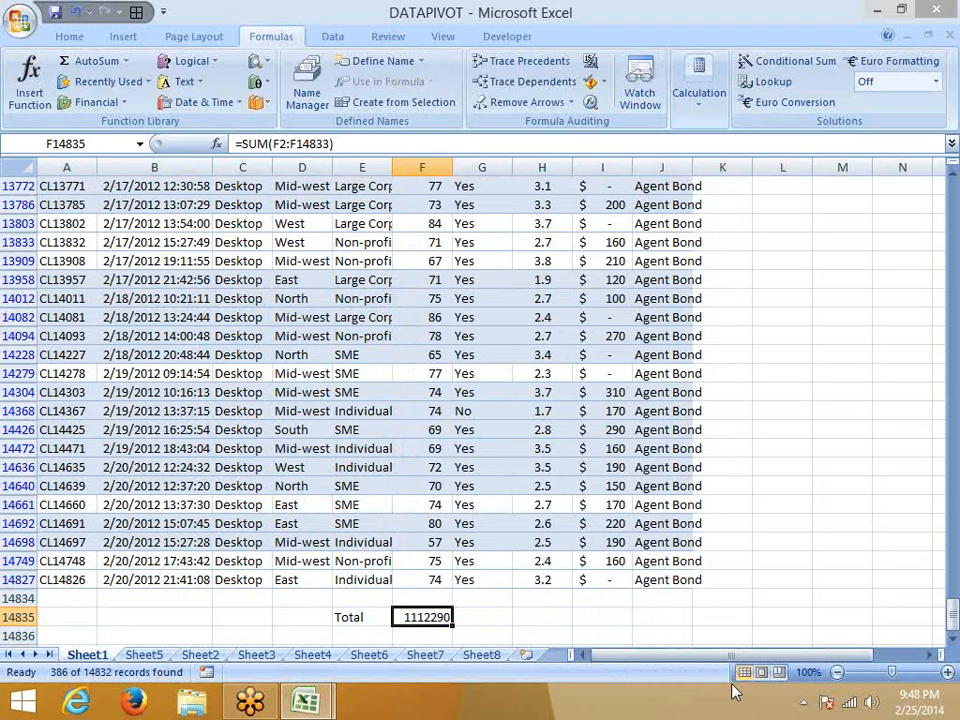
Remove the filters from the call data table and return to the total cell F14835
key("ctrl+shift+l")
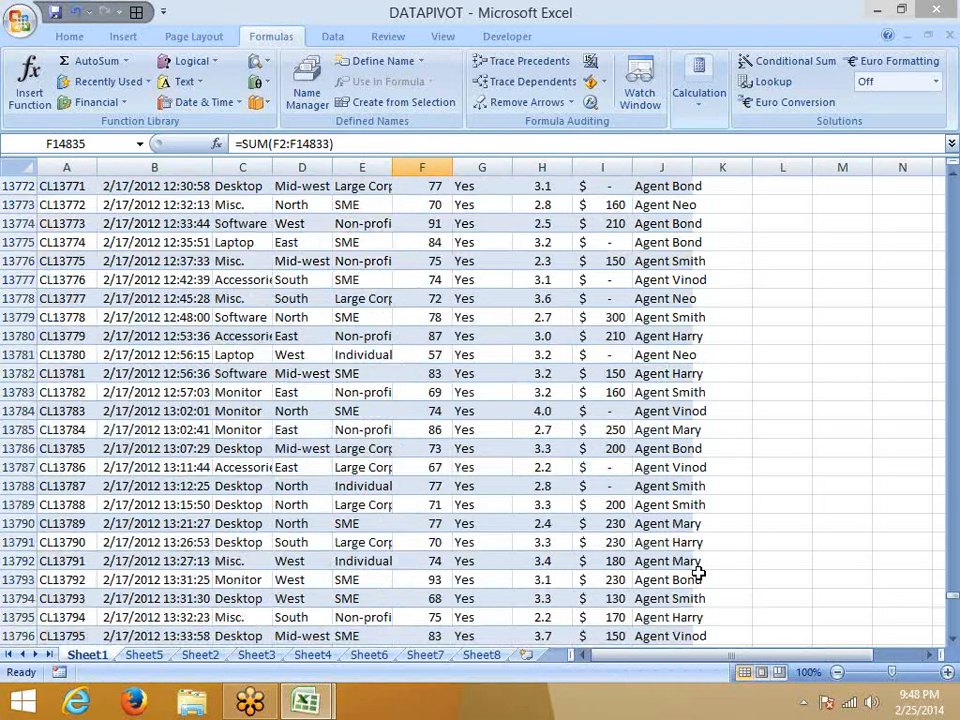
key("ctrl+Down")
key("ctrl+Up")
key("Up")
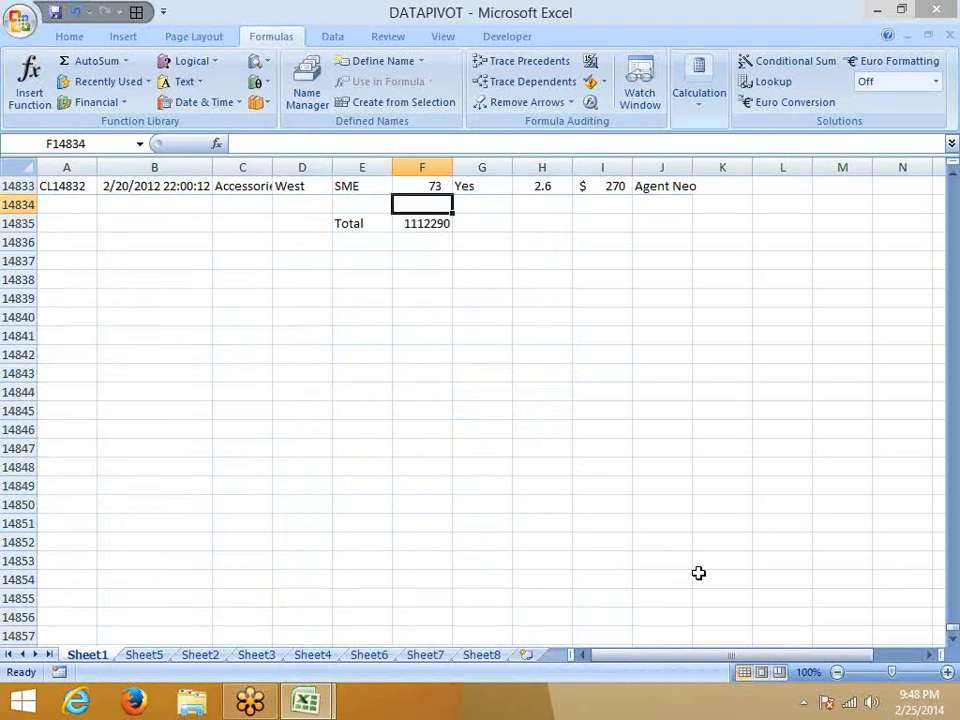
key("Down")
scroll(683, 558, "up", 5)
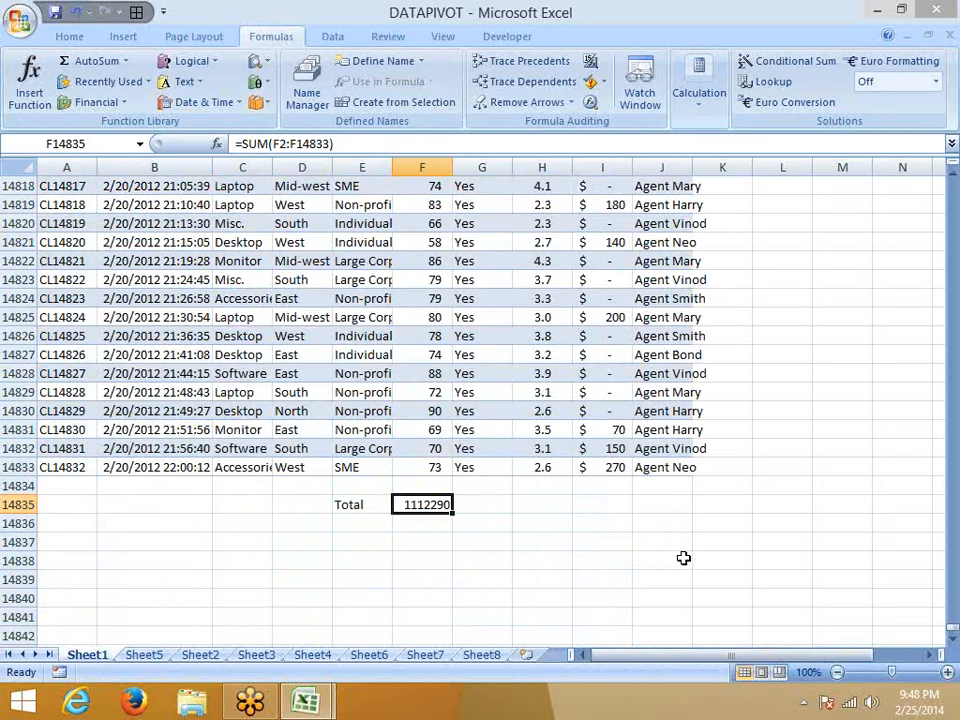
Replace the total in cell F14835 with a SUBTOTAL formula using function 9 (SUM) over the call durations F2:F14833
type("=su")
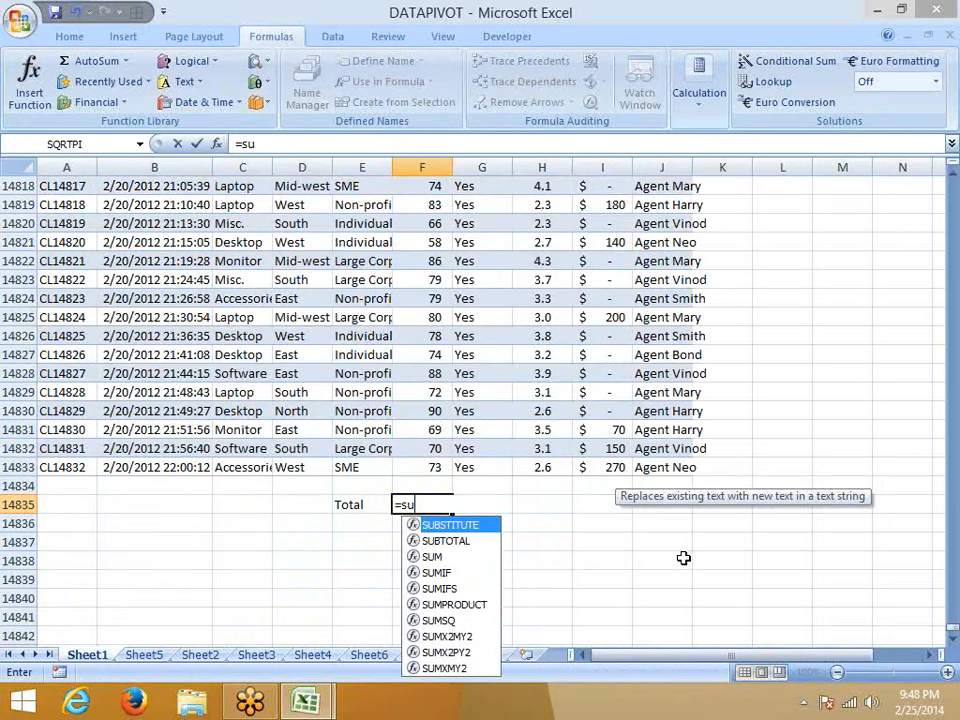
key("Down")
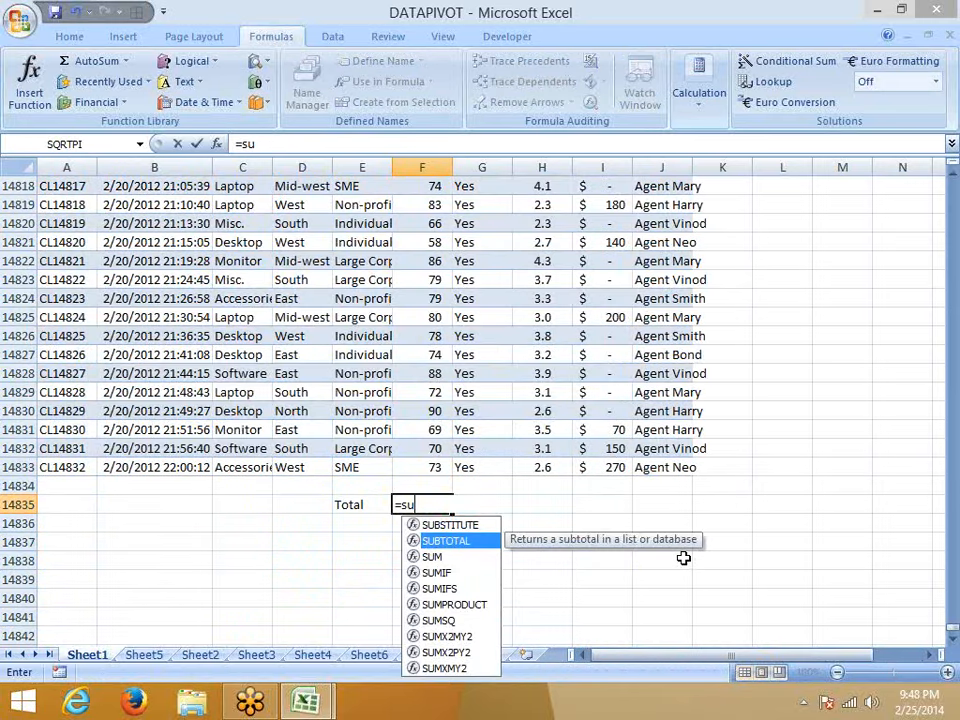
key("Tab")
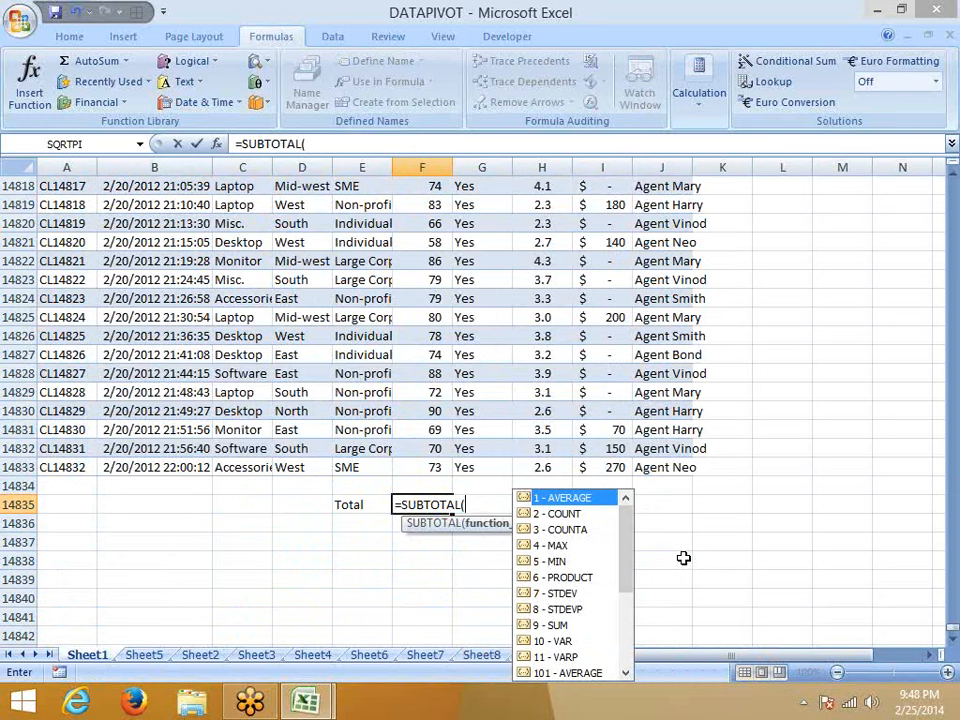
key("Down")
key("Down")
key("Down")
key("Down")
key("Down")
key("Down")
key("Down")
key("Down")
key("Down")
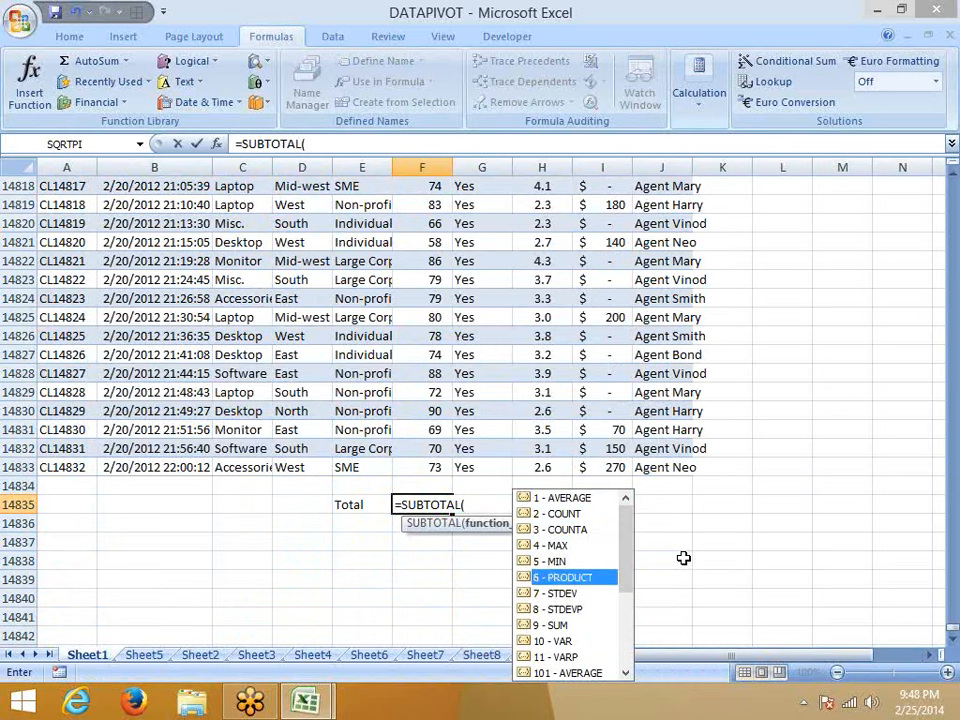
key("Up")
key("Tab")
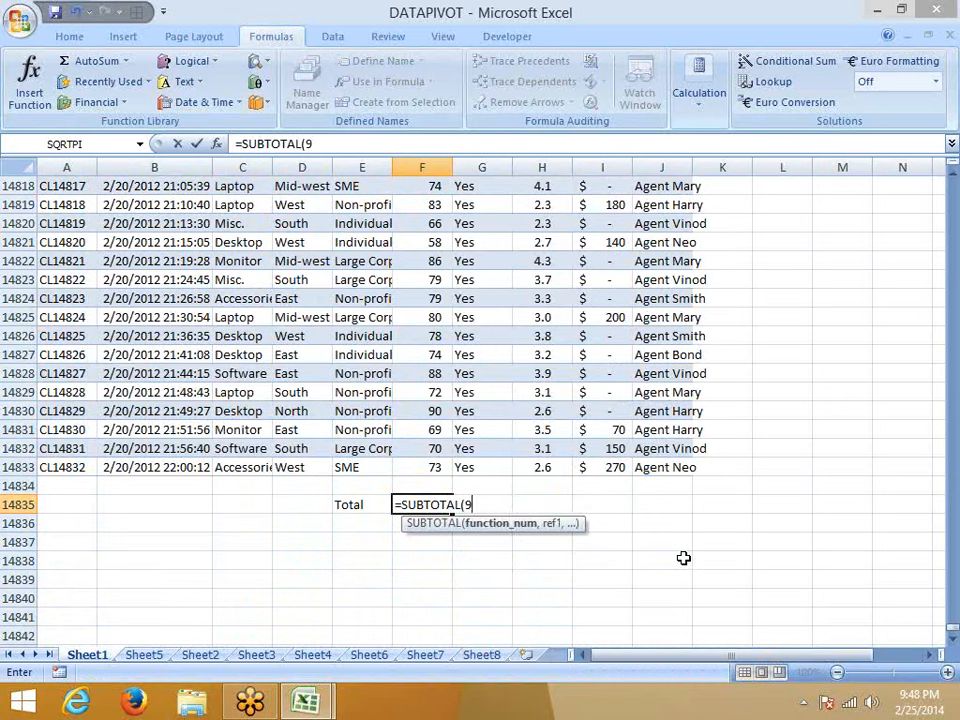
type(",")
key("Up")
key("Up")
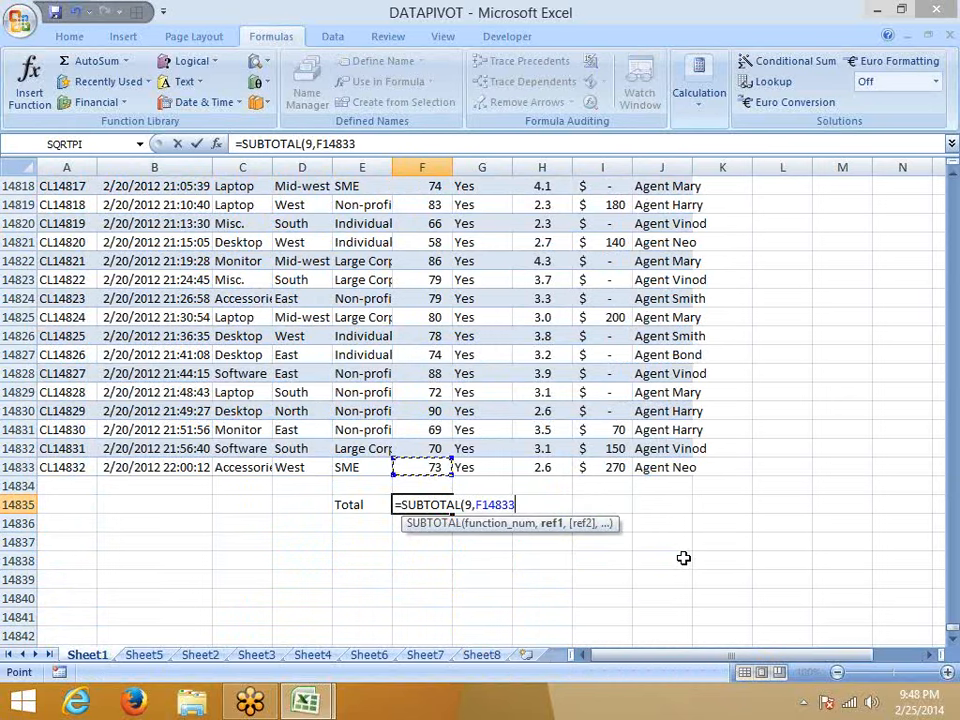
key("ctrl+shift+Up")
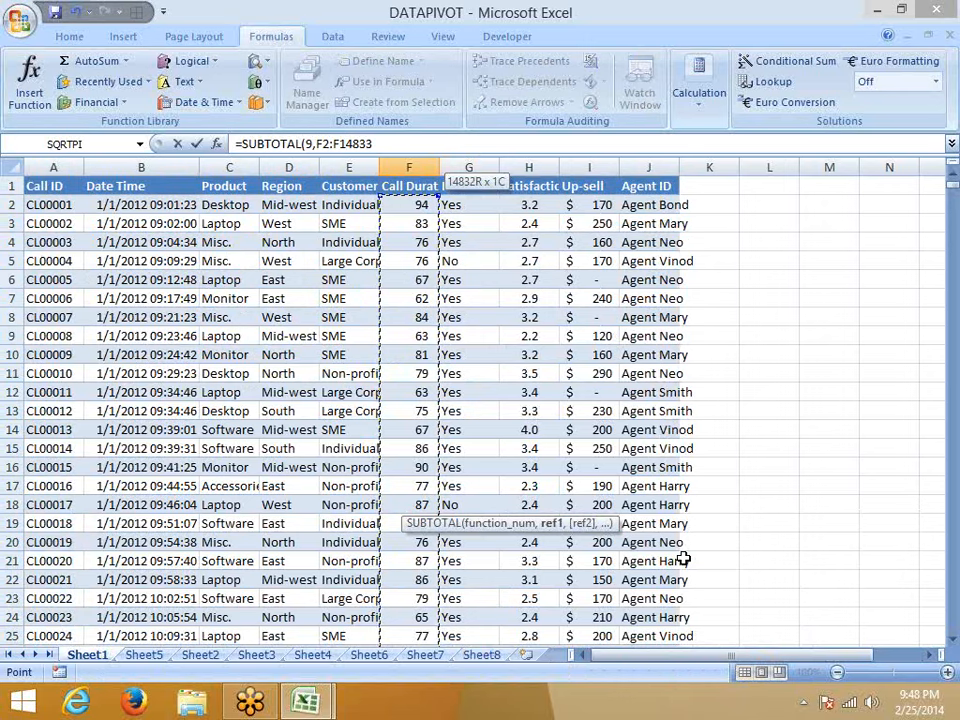
key("Return")
key("Up")
key("Up")
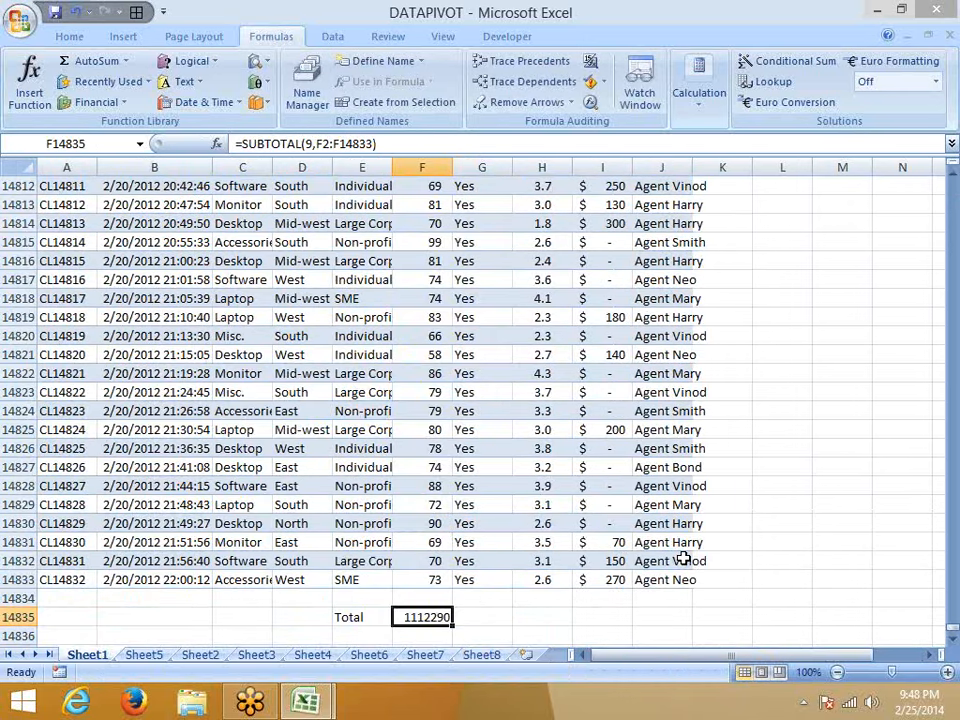
Select the full call data table starting at cell A1 and turn column filtering back on
key("ctrl+Up")
key("ctrl+Up")
key("ctrl+Left")
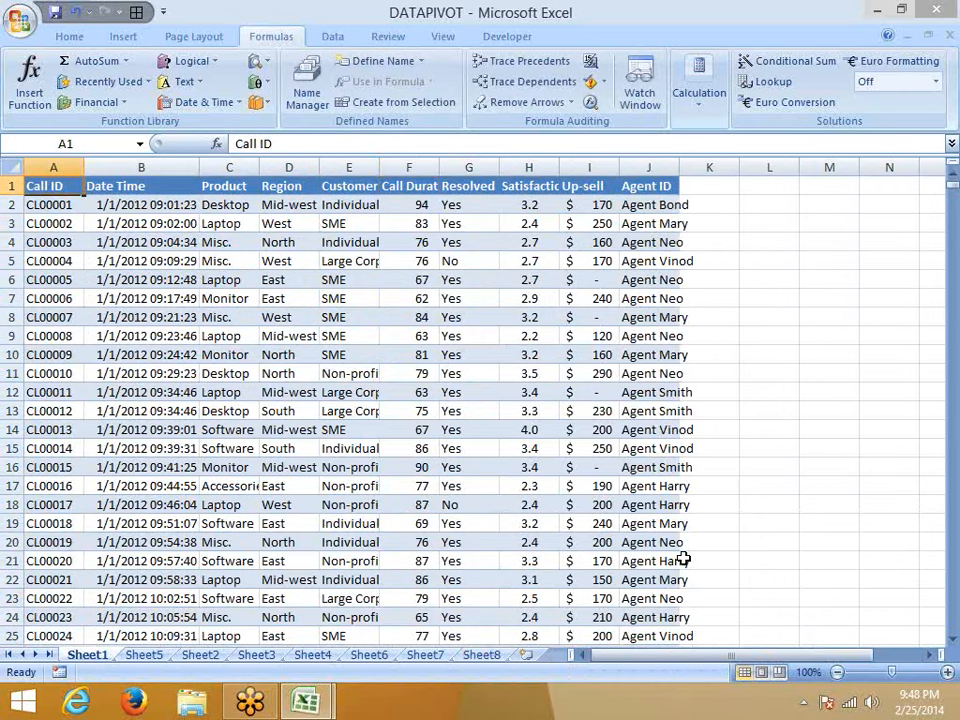
key("ctrl+shift+Right")
key("ctrl+shift+Down")
key("ctrl+shift+l")
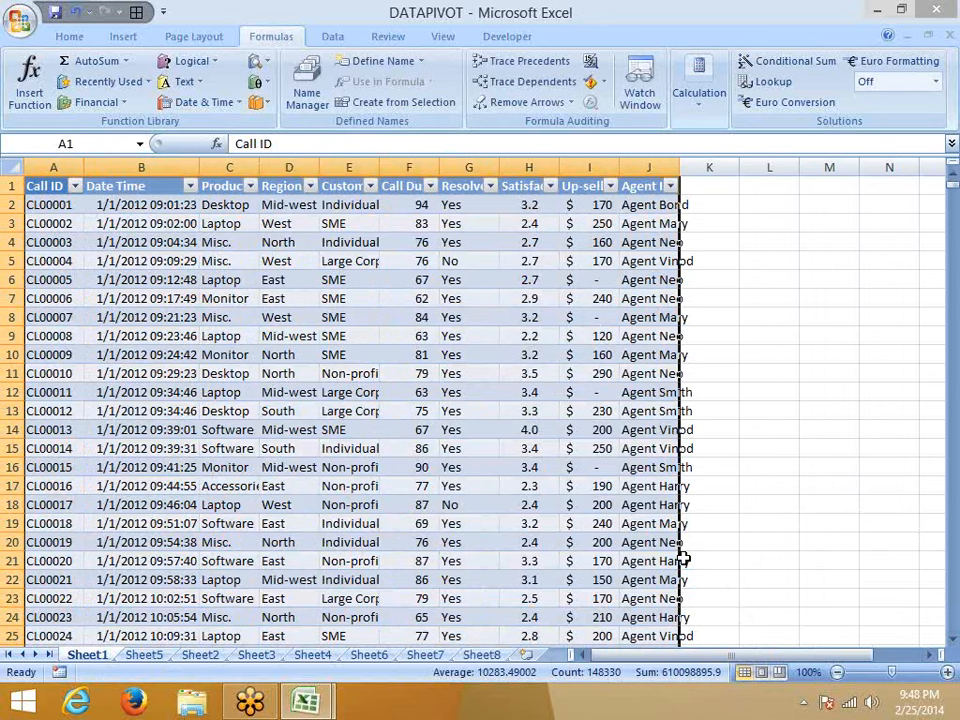
Filter the Product column to show only Laptop calls
left_click(250, 186)
left_click(101, 333)
left_click(104, 379)
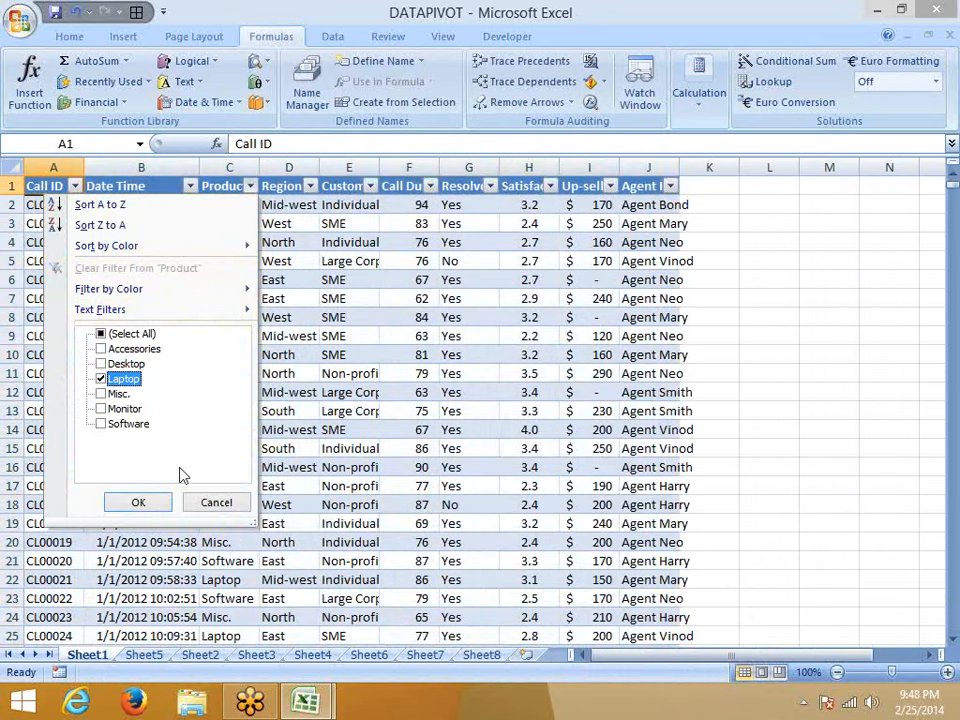
left_click(139, 503)
Limit the Laptop calls to the first agent listed in the Agent ID filter
left_click(670, 186)
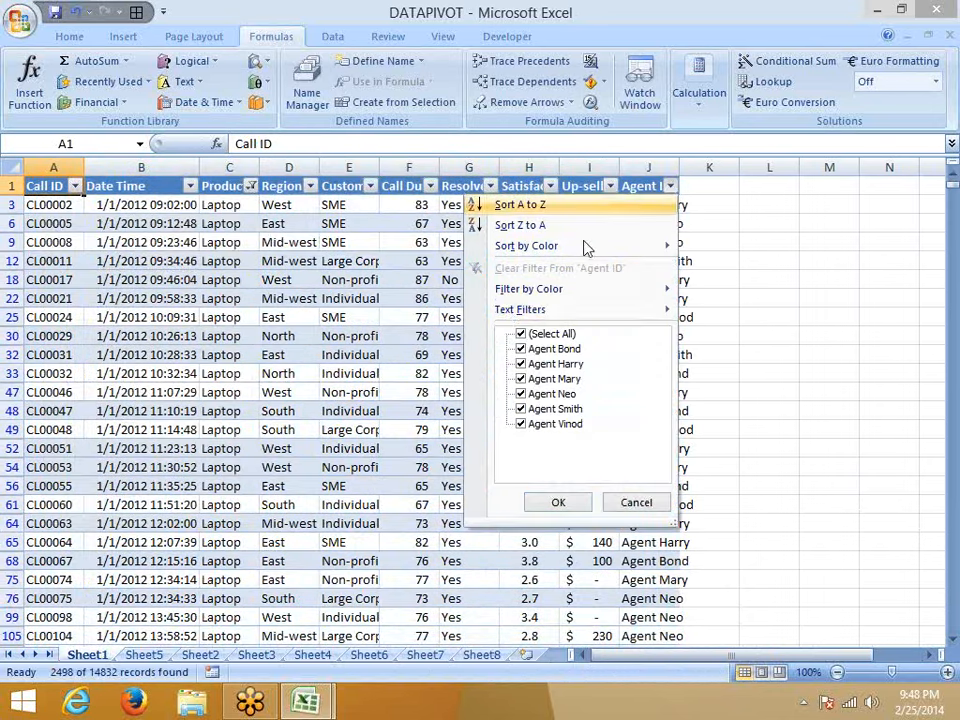
left_click(520, 334)
left_click(521, 349)
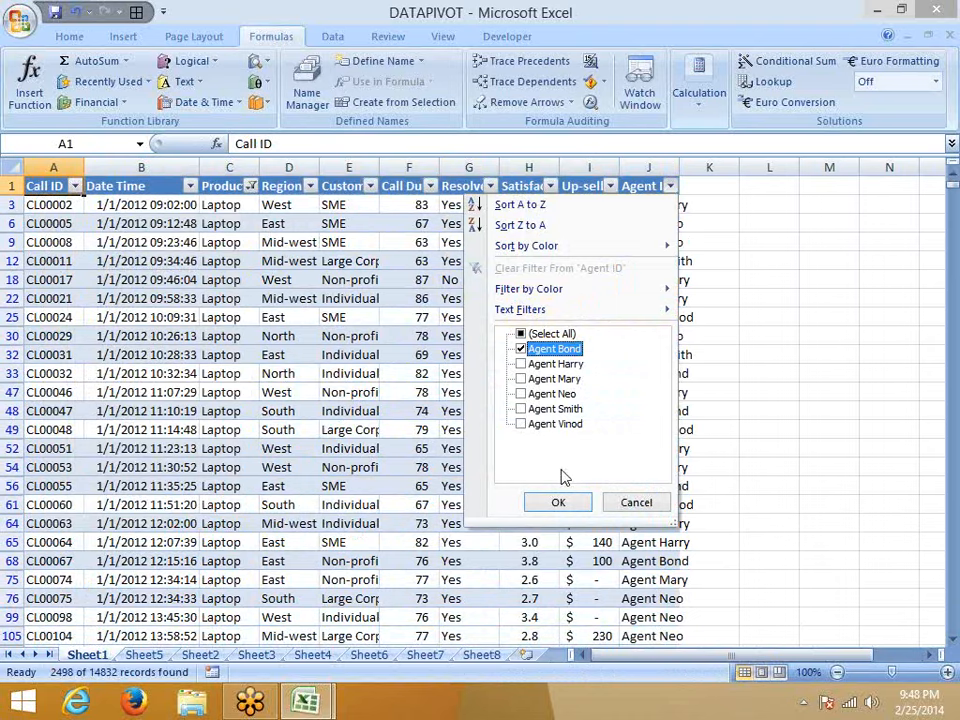
left_click(562, 503)
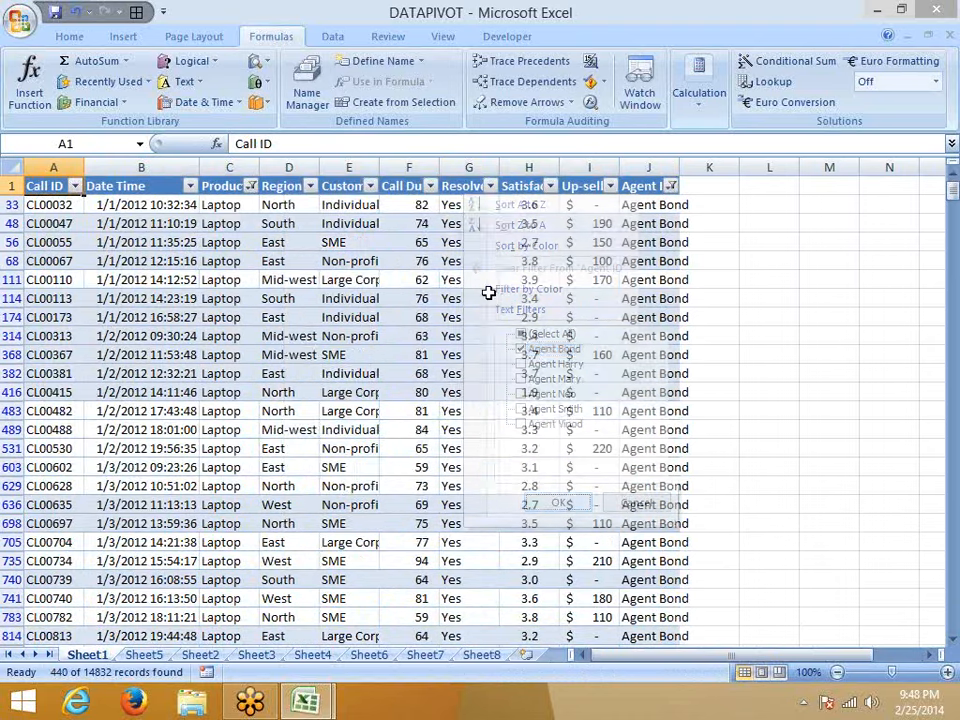
Filter the Resolved column to exclude No, leaving only Yes
left_click(490, 186)
left_click(354, 349)
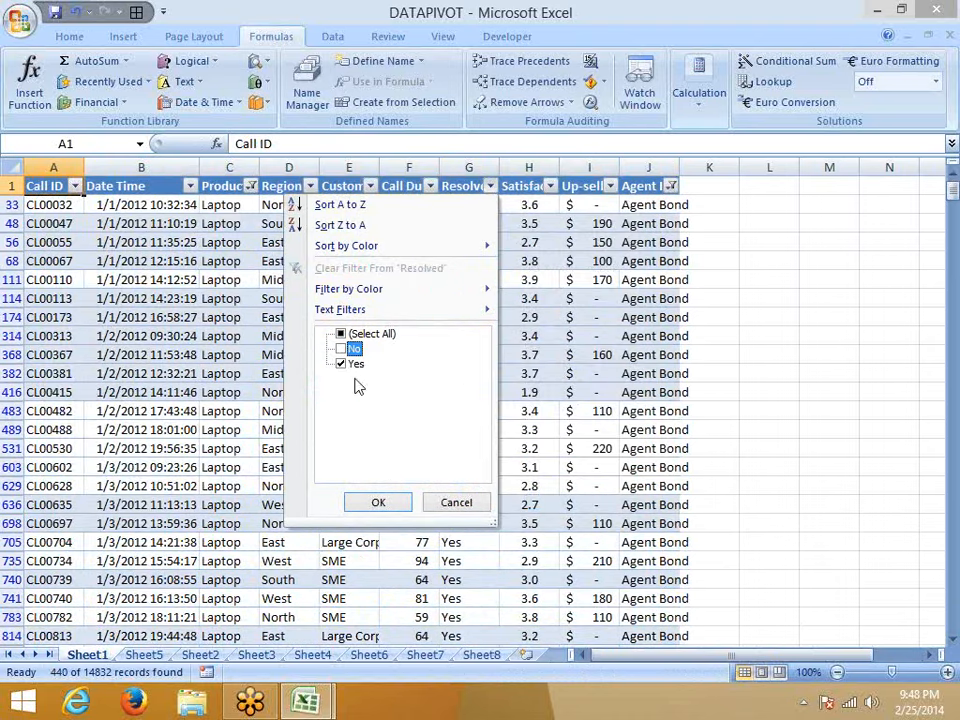
left_click(379, 502)
Check the SUBTOTAL result in cell F14835 below the filtered call records
left_click(428, 390)
key("ctrl+Down")
key("ctrl+Down")
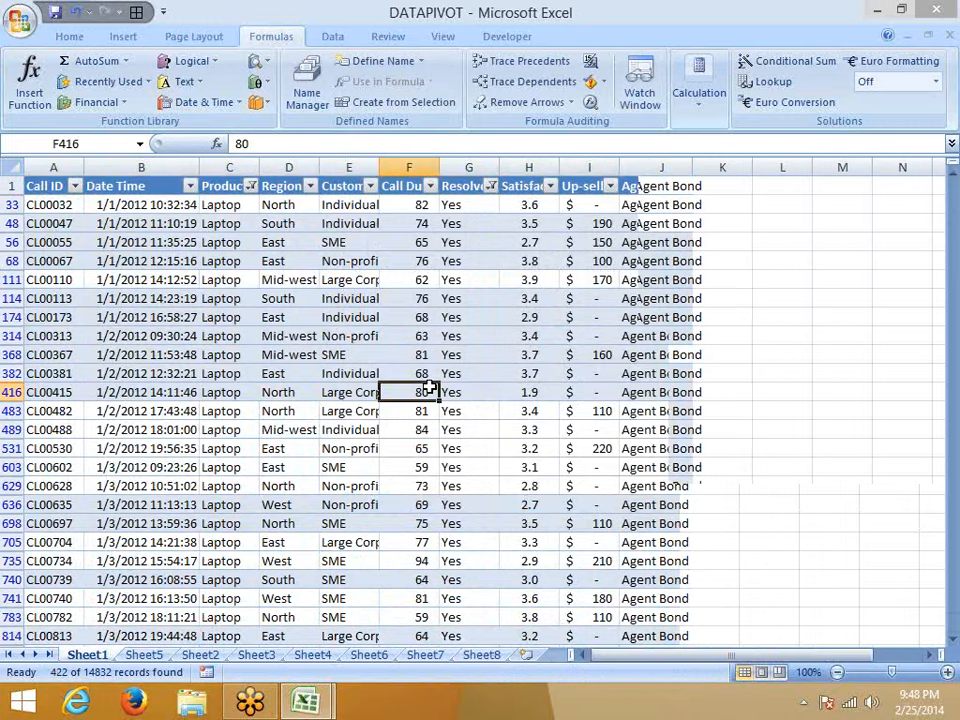
key("Down")
key("Down")
key("Up")
key("Up")
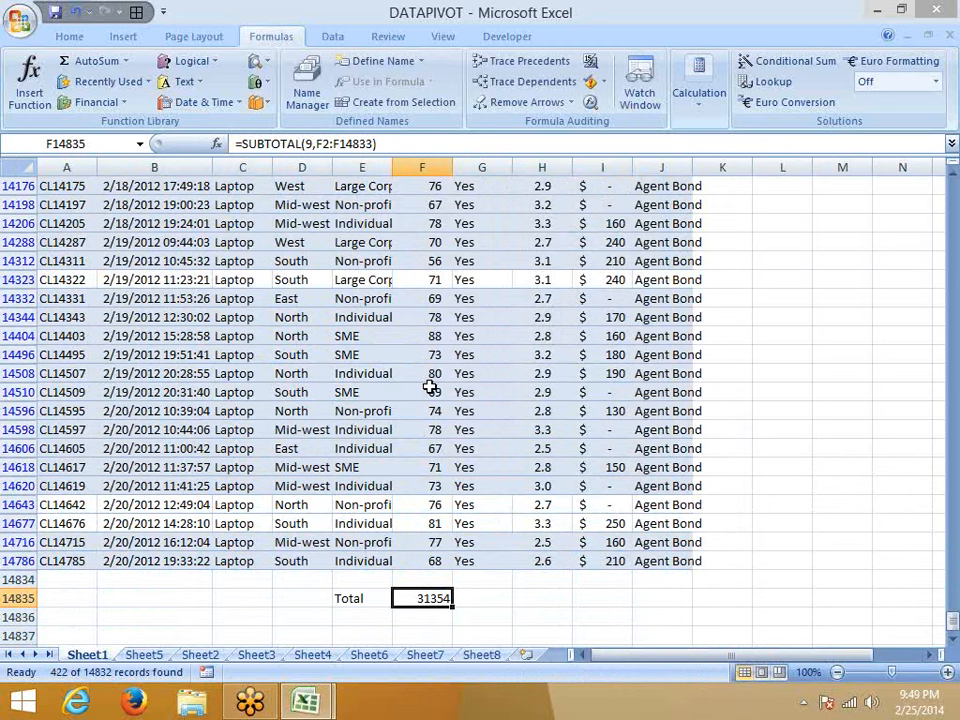
Clear all filtering from the call data and go back to the Call ID header in cell A1
key("ctrl+shift+l")
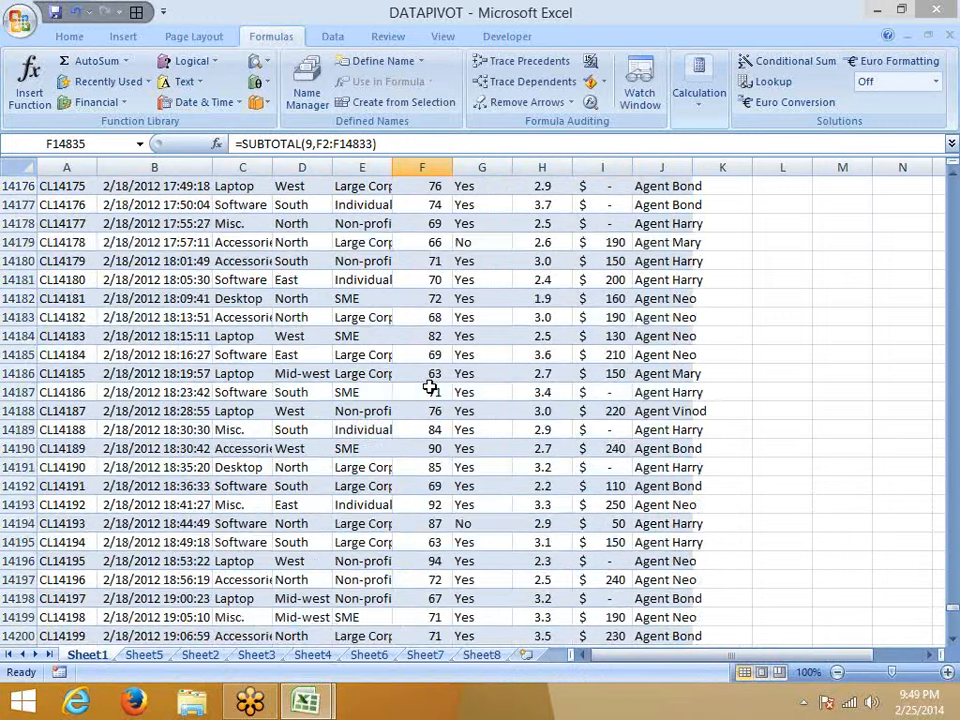
key("ctrl+Up")
key("ctrl+Left")
key("ctrl+Up")
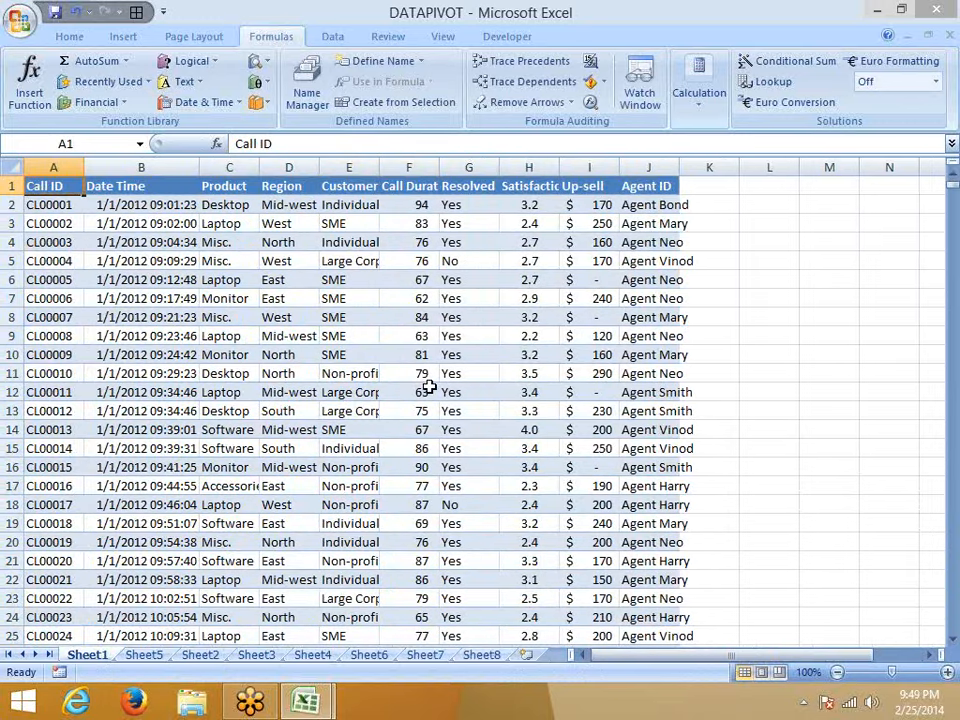
Go to the Total cell F14835 below the Call Duration column on Sheet1
key("ctrl+shift+Right")
key("ctrl+Down")
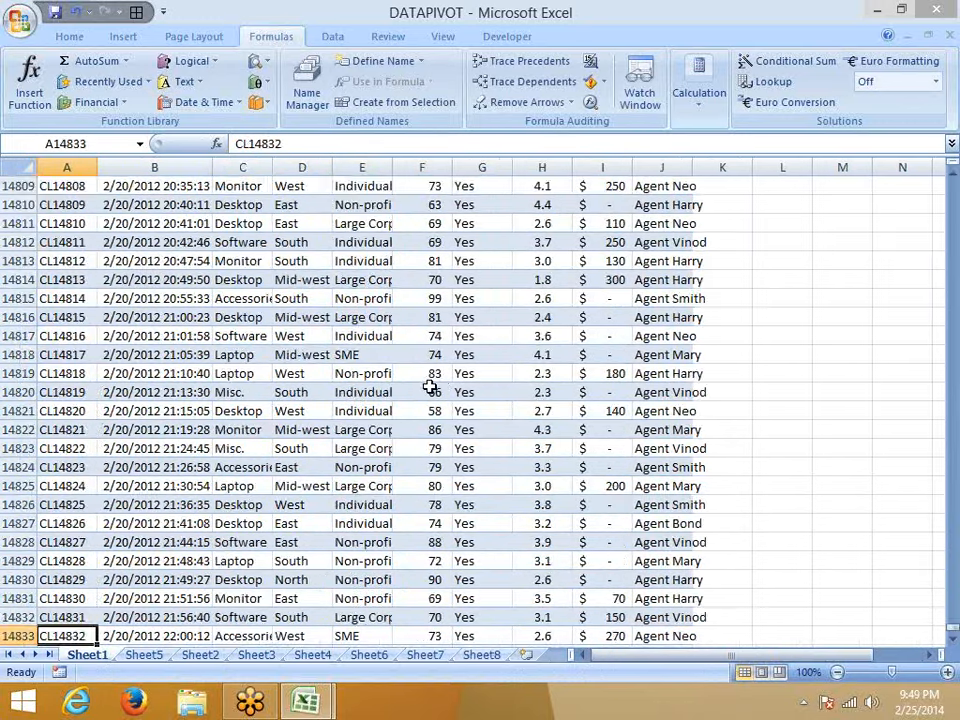
key("ctrl+Up")
scroll(332, 615, "down", 18)
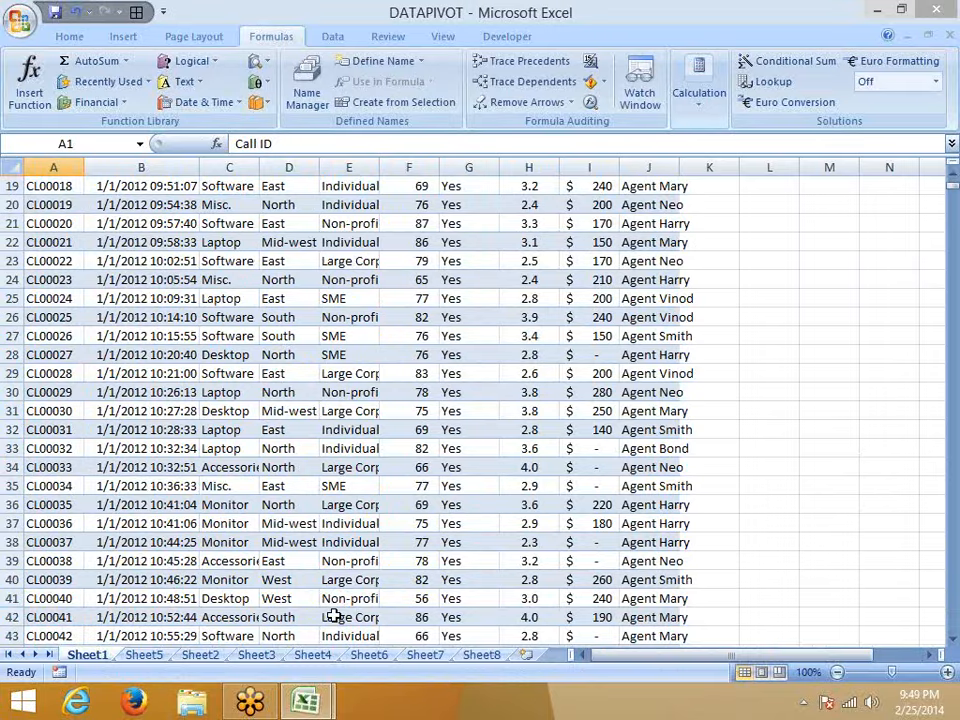
left_click(253, 540)
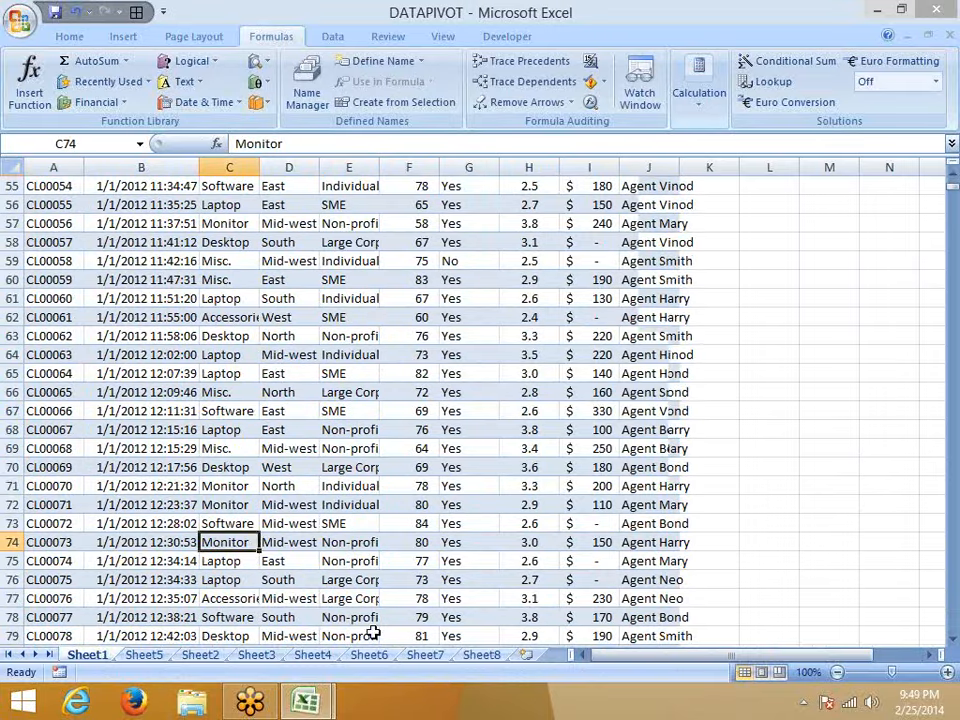
scroll(400, 560, "down", 5)
left_click(443, 492)
left_click(435, 488)
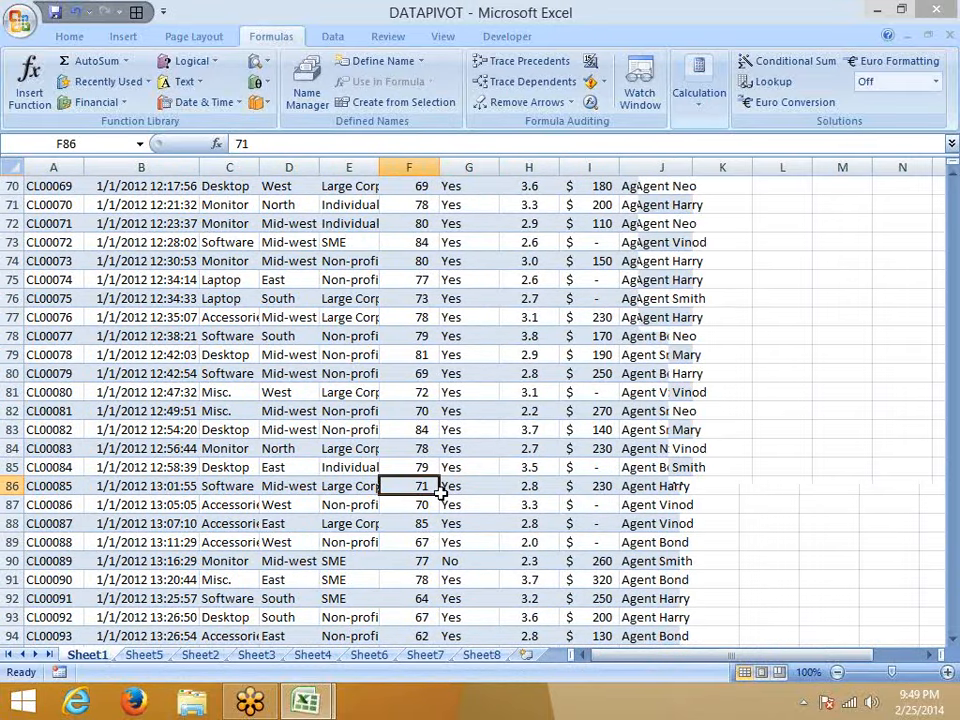
key("ctrl+Down")
key("Down")
key("Down")
key("Down")
key("Up")
Review the function number options of the SUBTOTAL formula in F14835, keeping 9 with range F2:F14833
key("F2")
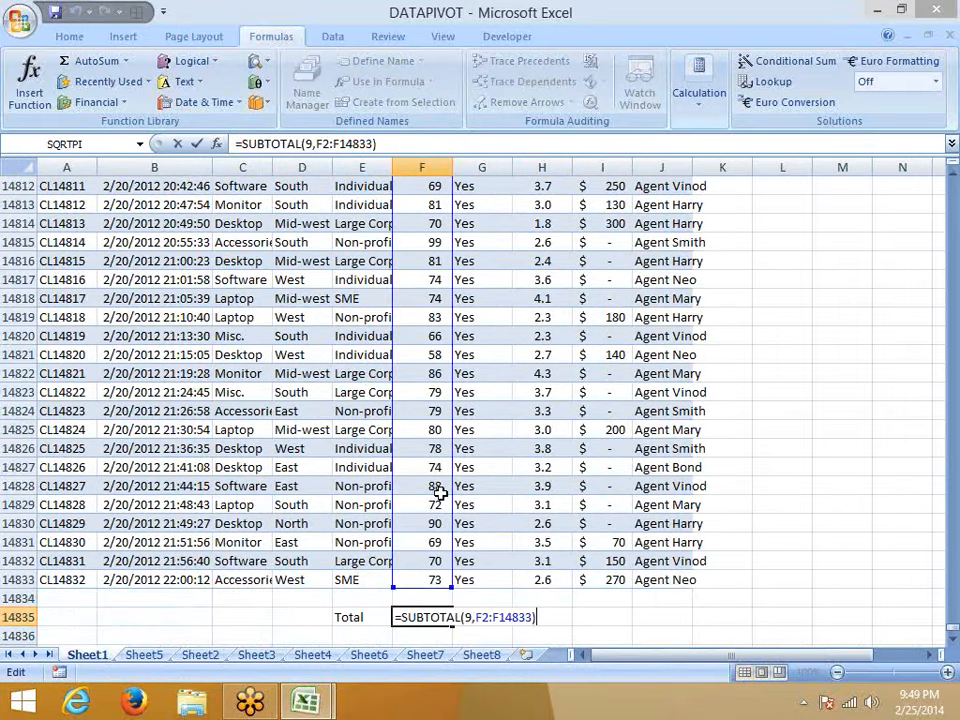
key("Left")
key("Left")
key("Left")
key("Left")
key("Left")
key("Left")
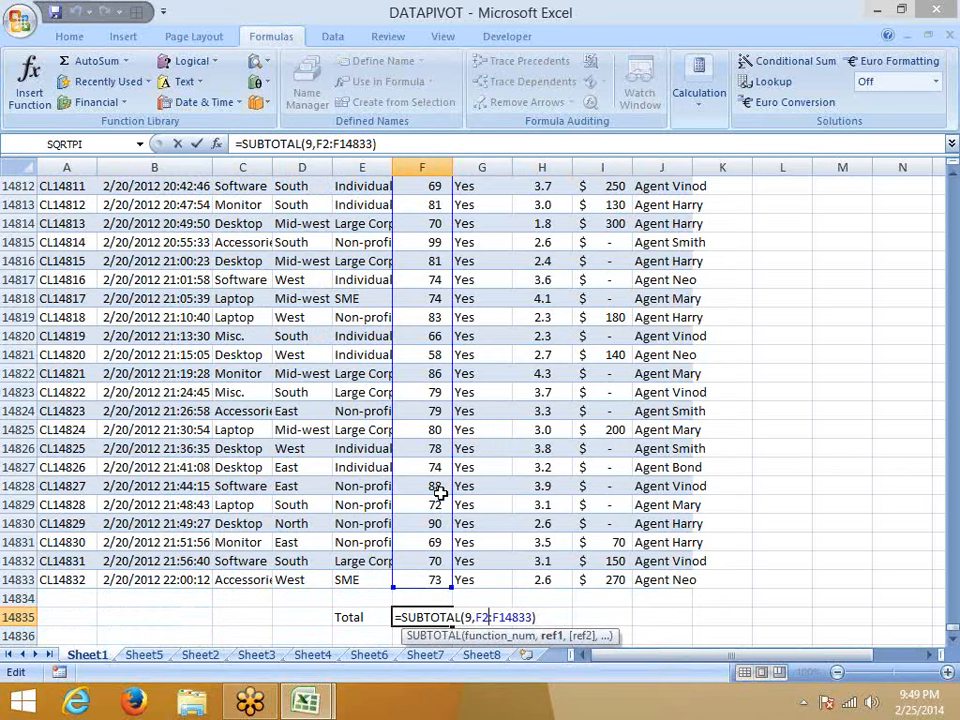
key("BackSpace")
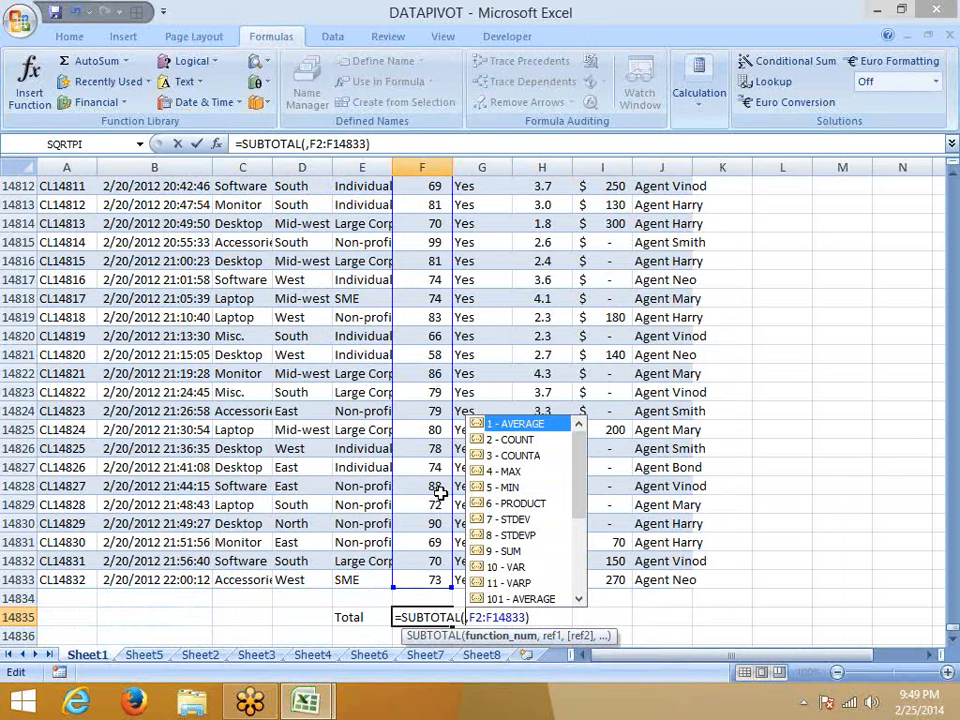
type("9")
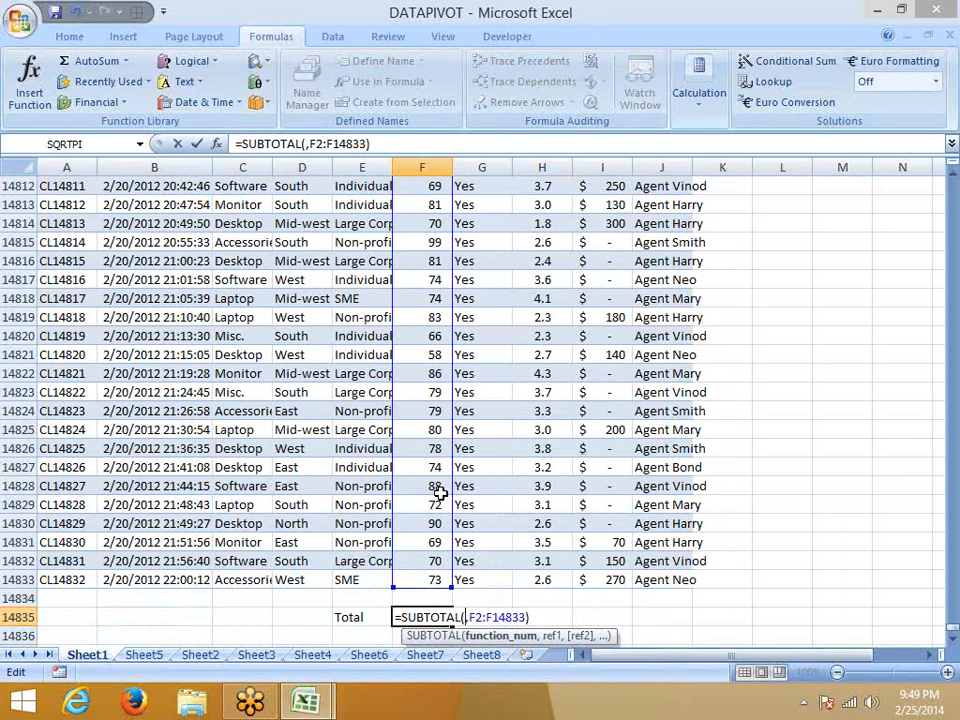
key("ctrl+Return")
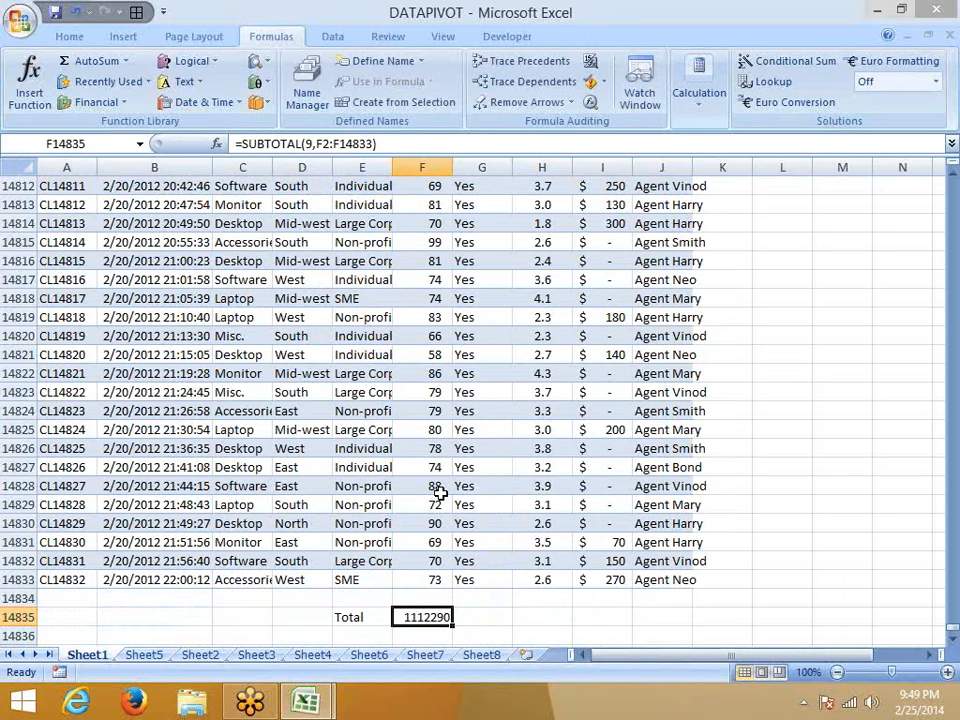
left_click(332, 36)
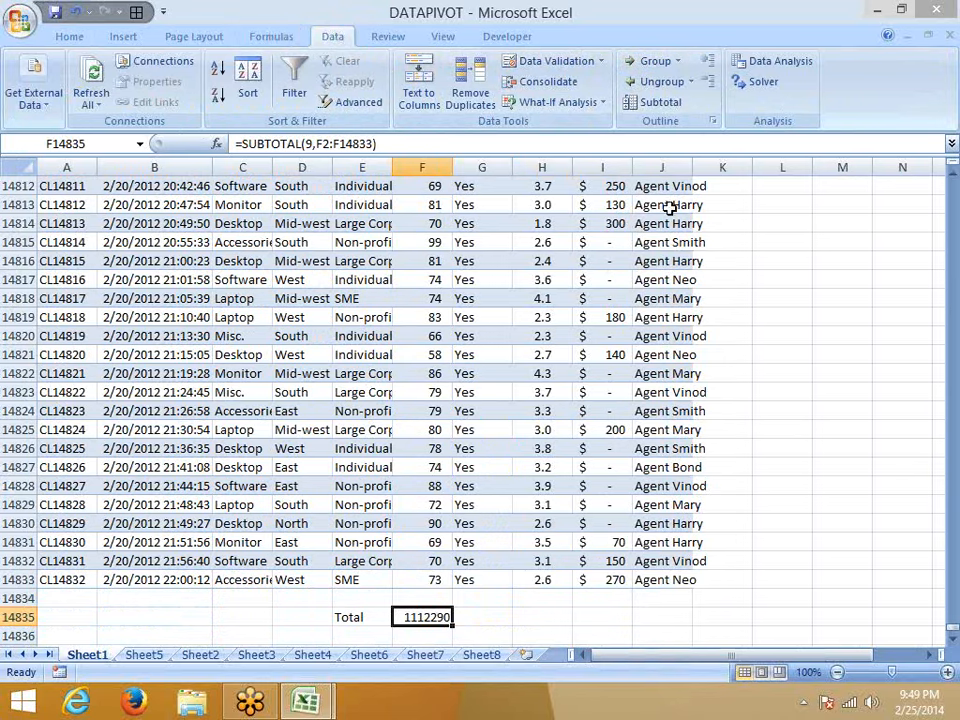
key("ctrl+Home")
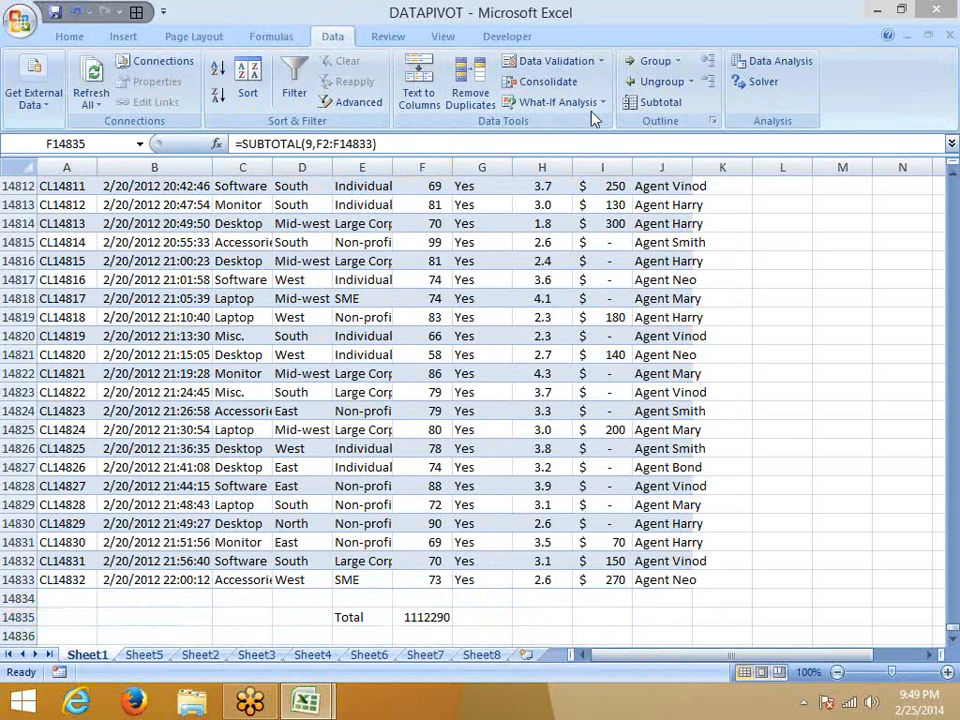
left_click(430, 617)
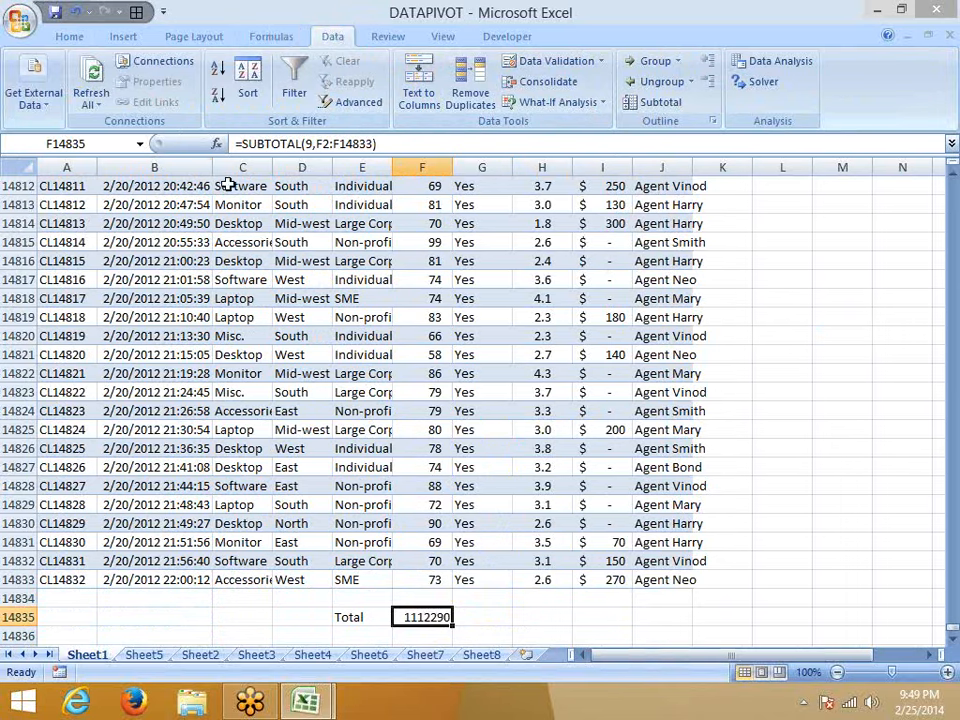
Copy the whole call data table from A1 to the last record in column J into Sheet1 of a new workbook
left_click(156, 405)
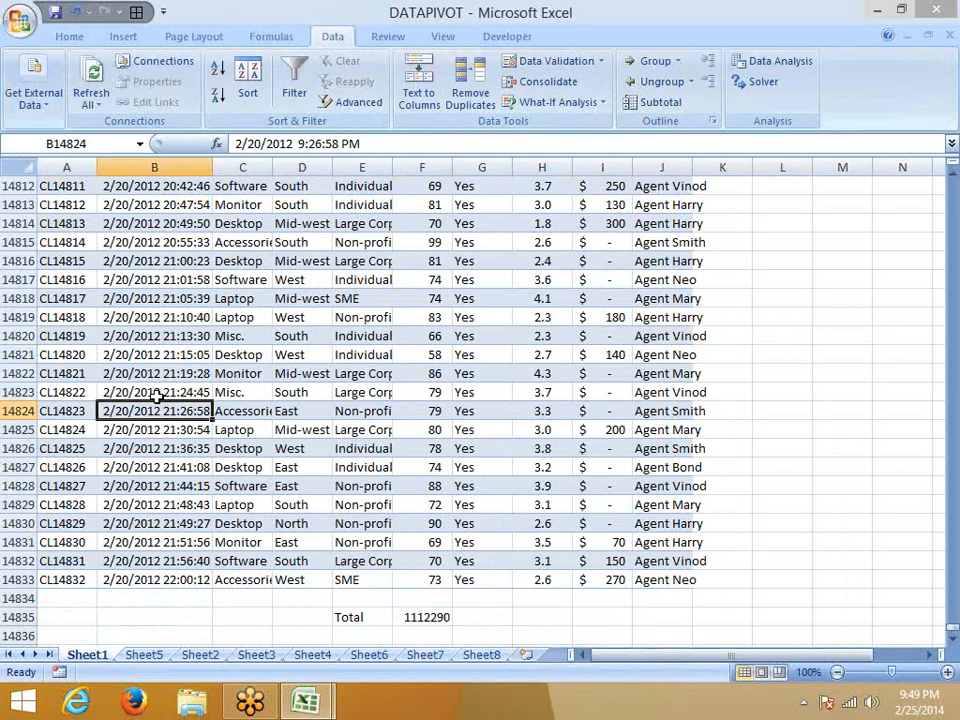
key("ctrl+Home")
key("ctrl+shift+Right")
key("ctrl+shift+Down")
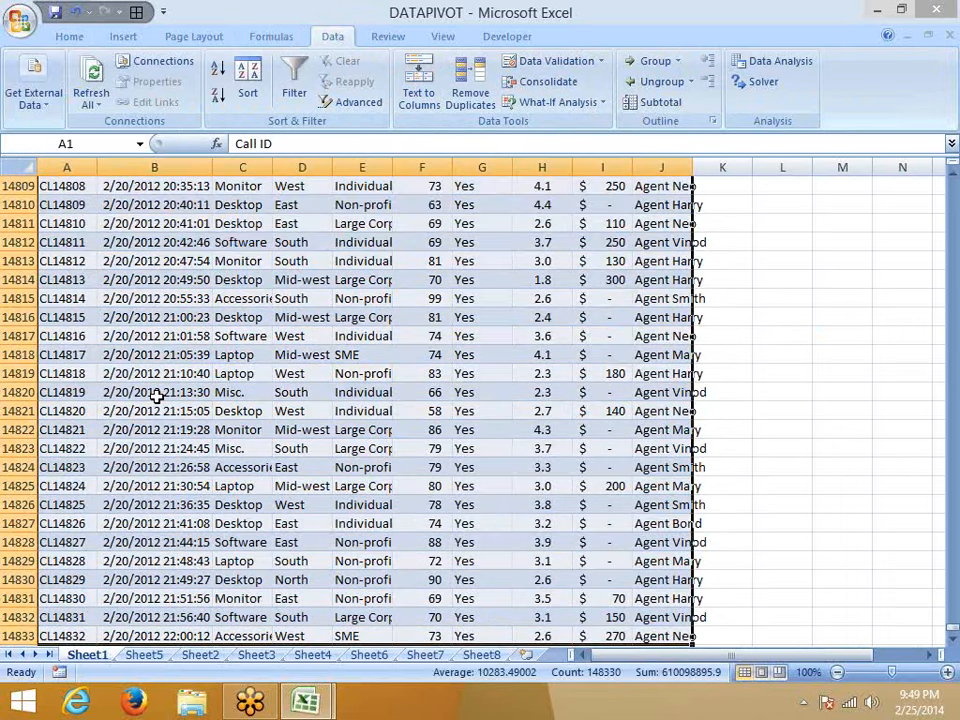
key("ctrl+c")
key("ctrl+n")
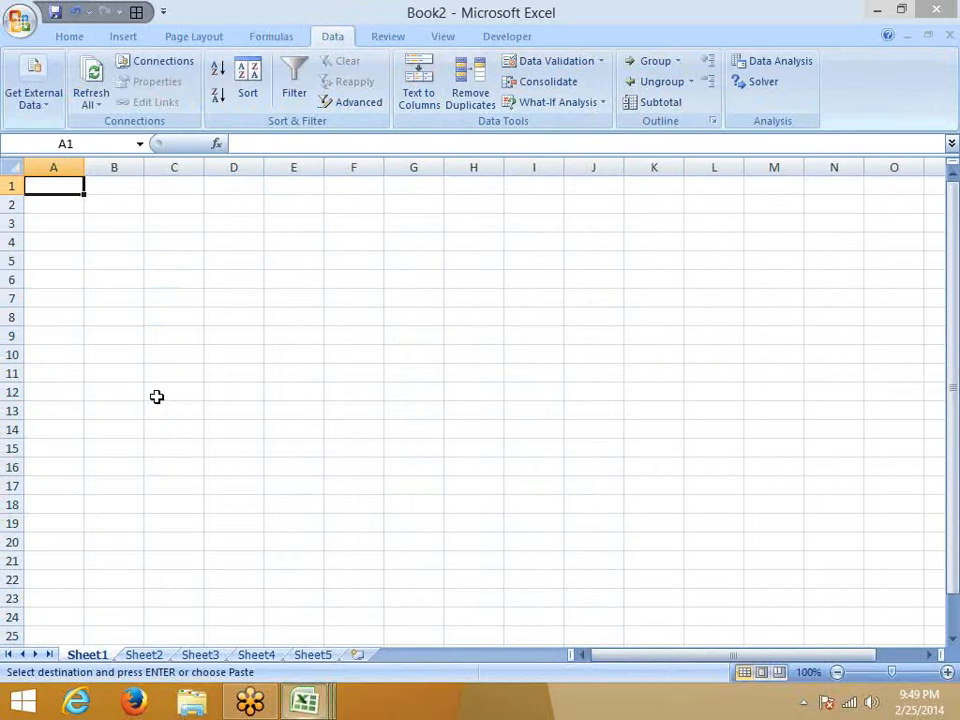
key("ctrl+v")
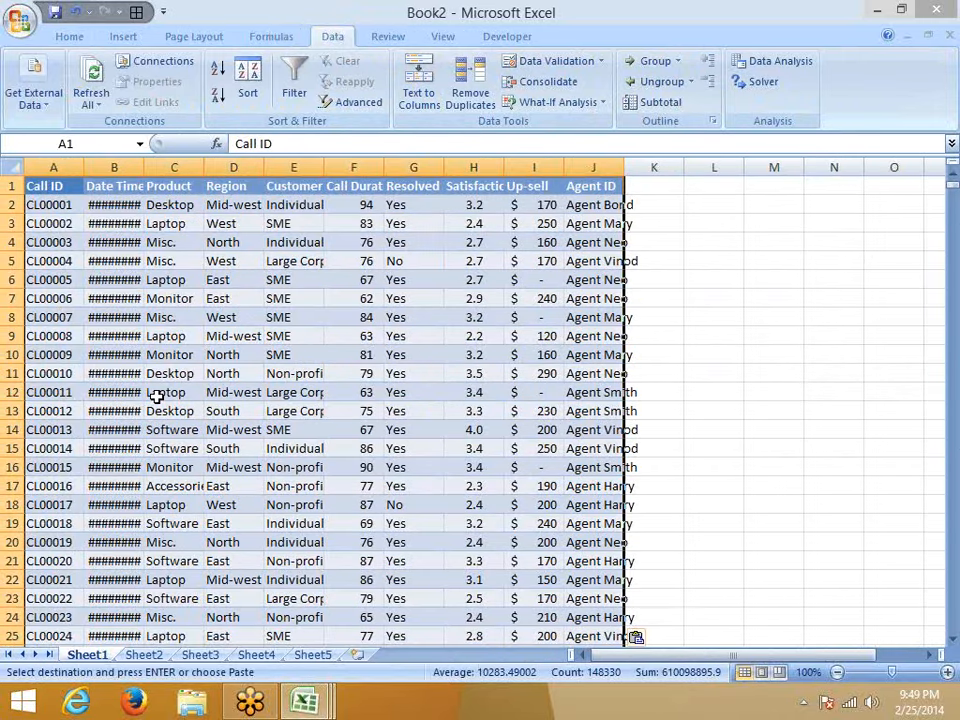
key("Right")
key("Escape")
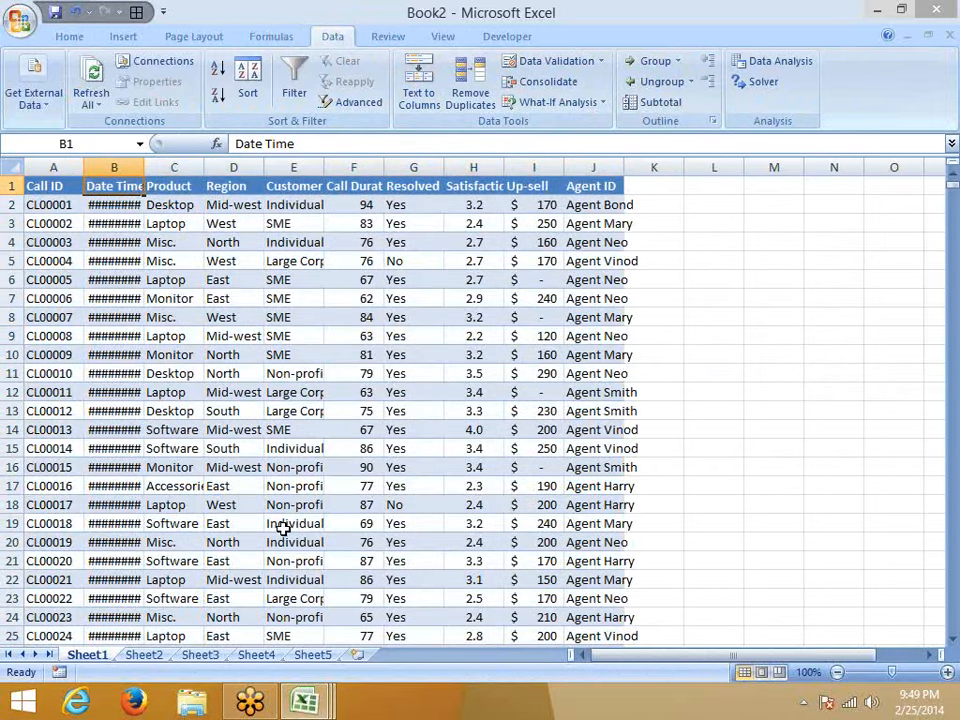
On Sheet2, enter the values 12, 32, 85, 12, 36 and 10 across cells B3 to G3
left_click(146, 656)
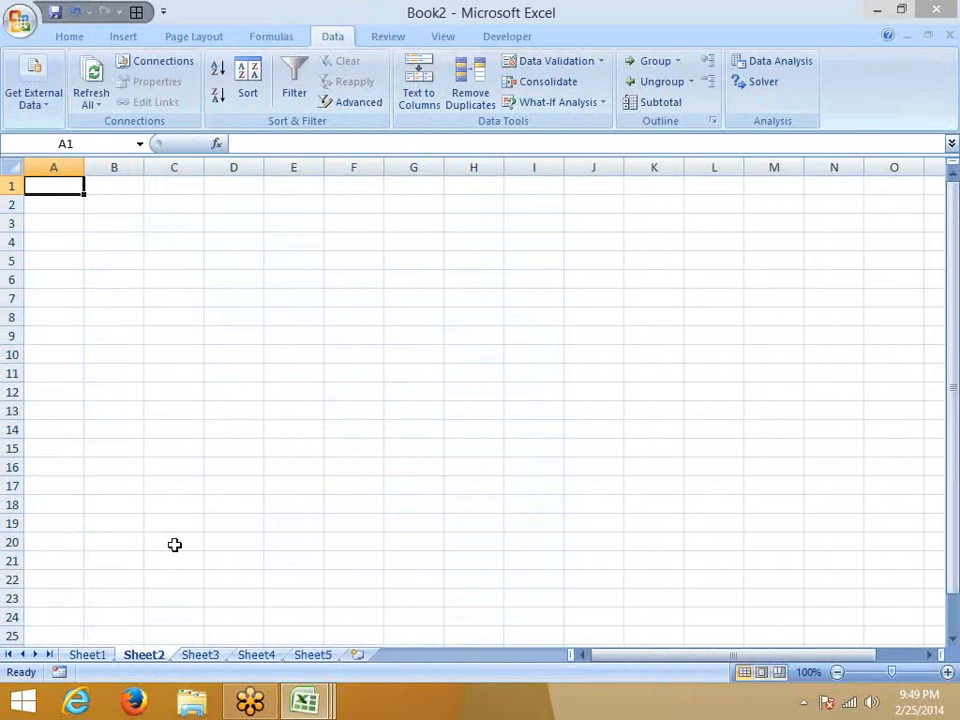
key("Down")
key("Down")
key("Right")
type("12")
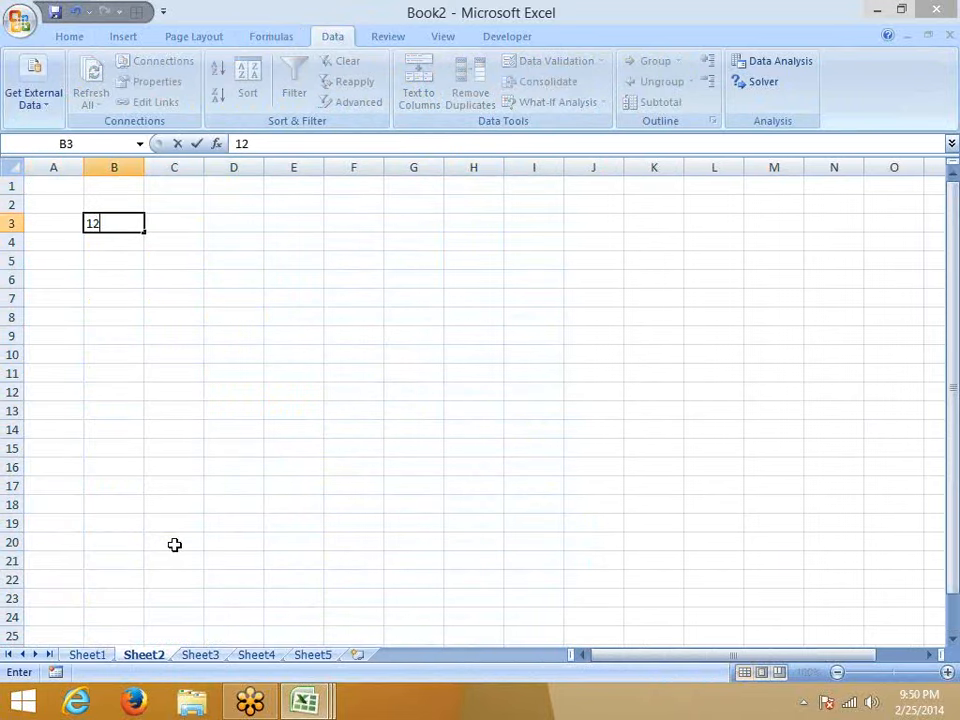
key("Tab")
type("32")
key("Tab")
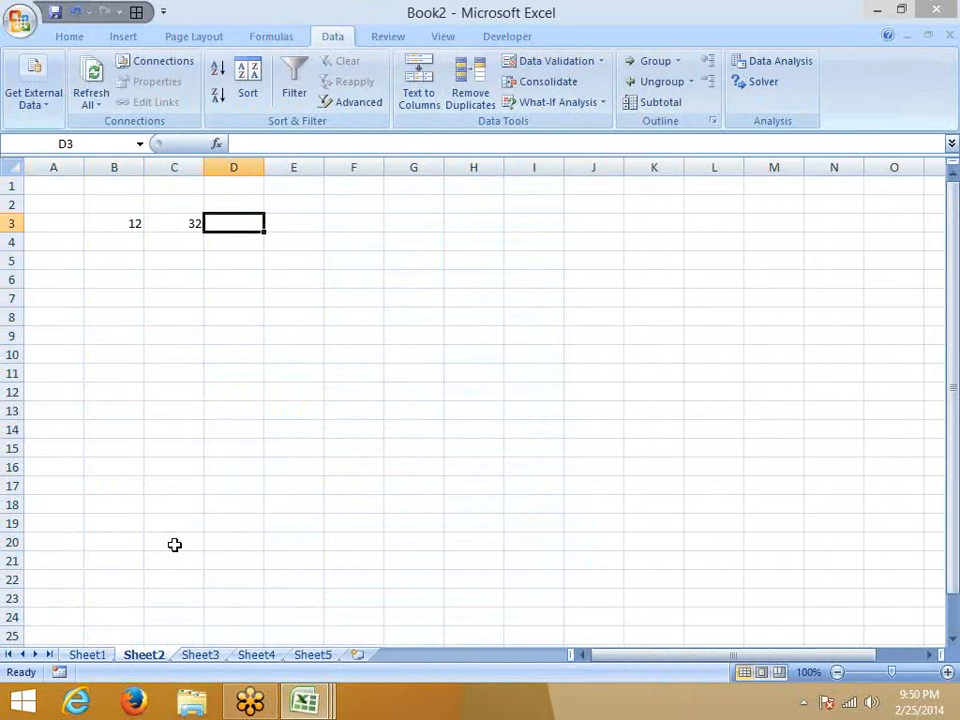
type("85")
key("Tab")
type("12")
key("Tab")
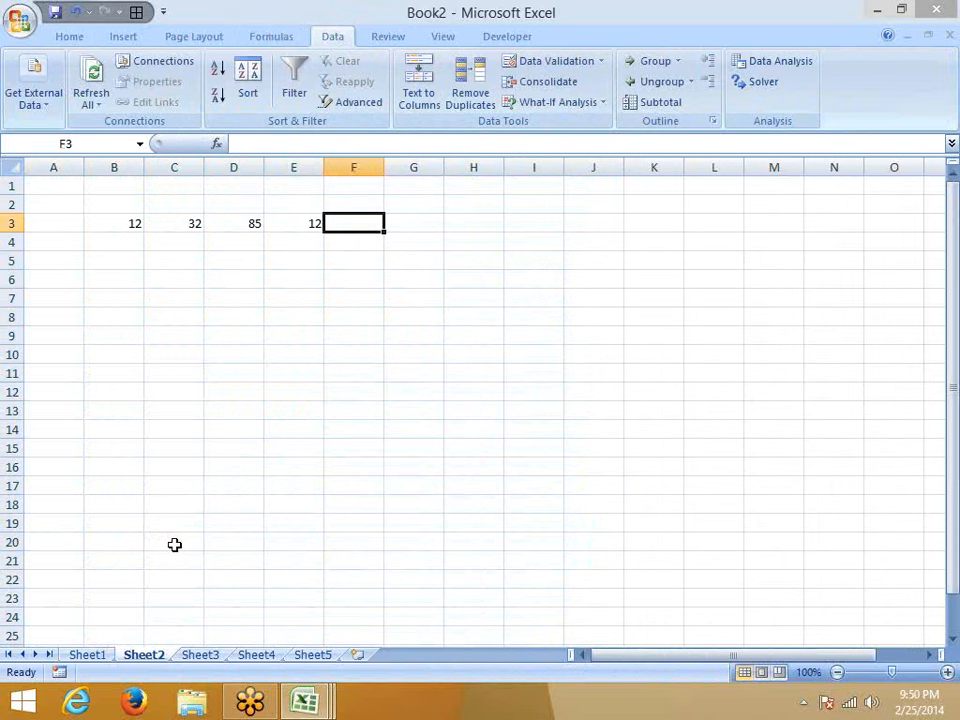
type("36")
key("Tab")
type("10")
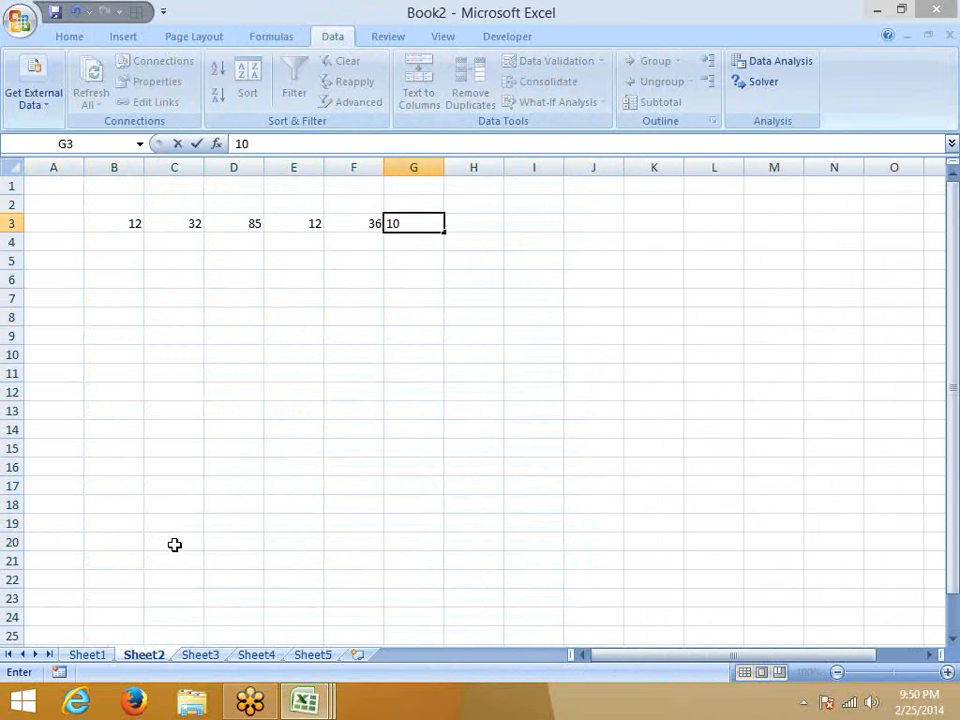
key("Left")
Fill cells B4 to G4 with the values 2, 36, 52, 1, 2 and 10
key("Left")
key("Left")
key("Left")
key("Left")
key("Down")
type("=")
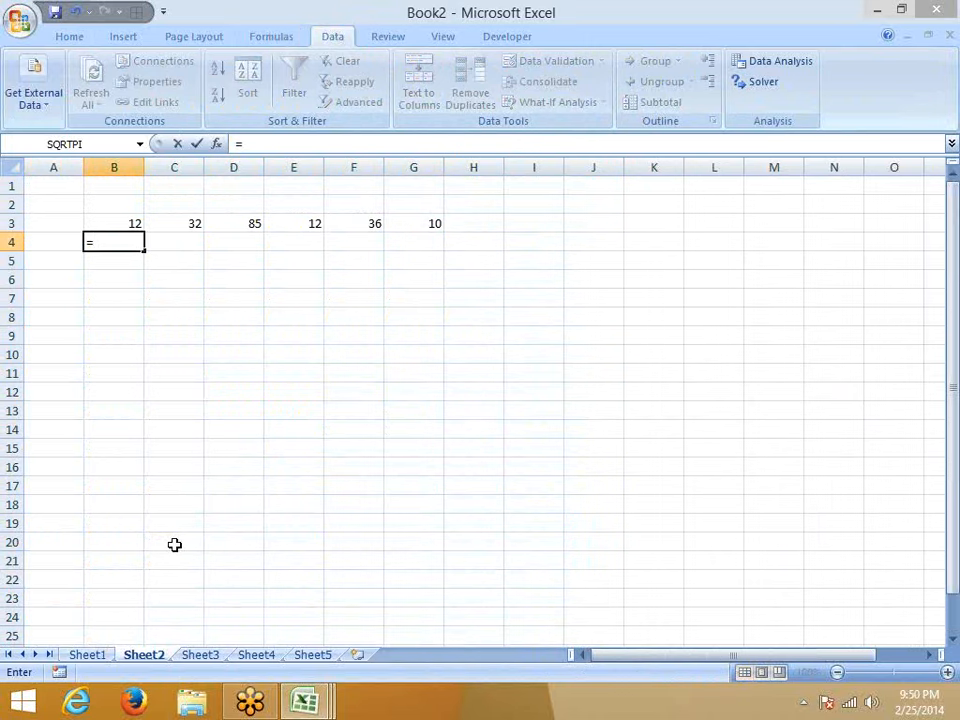
key("Escape")
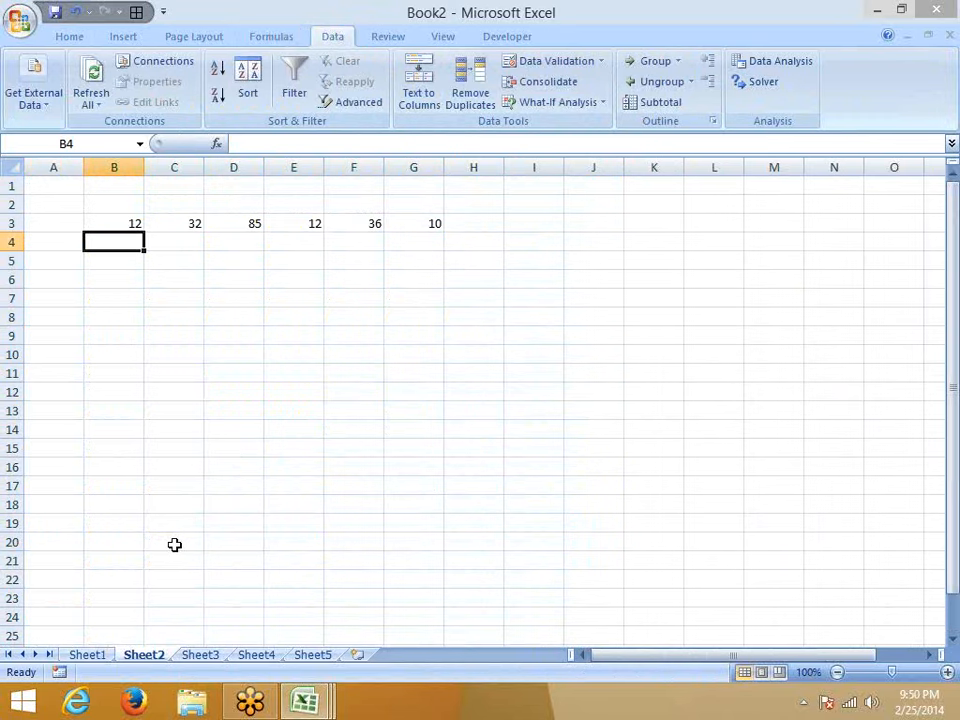
type("2")
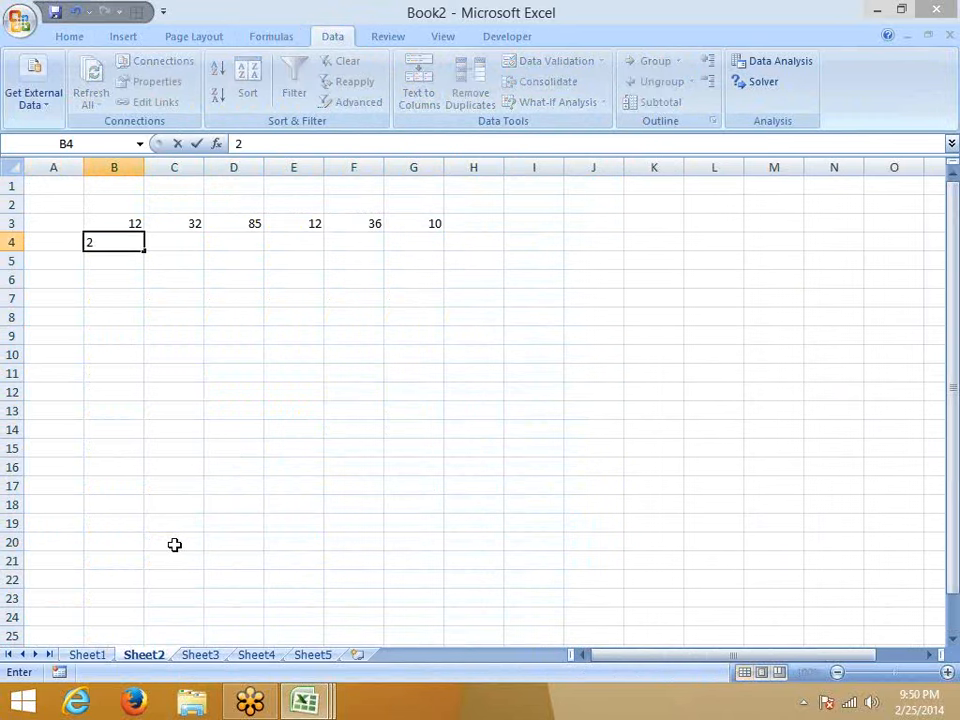
key("Tab")
type("36")
key("Tab")
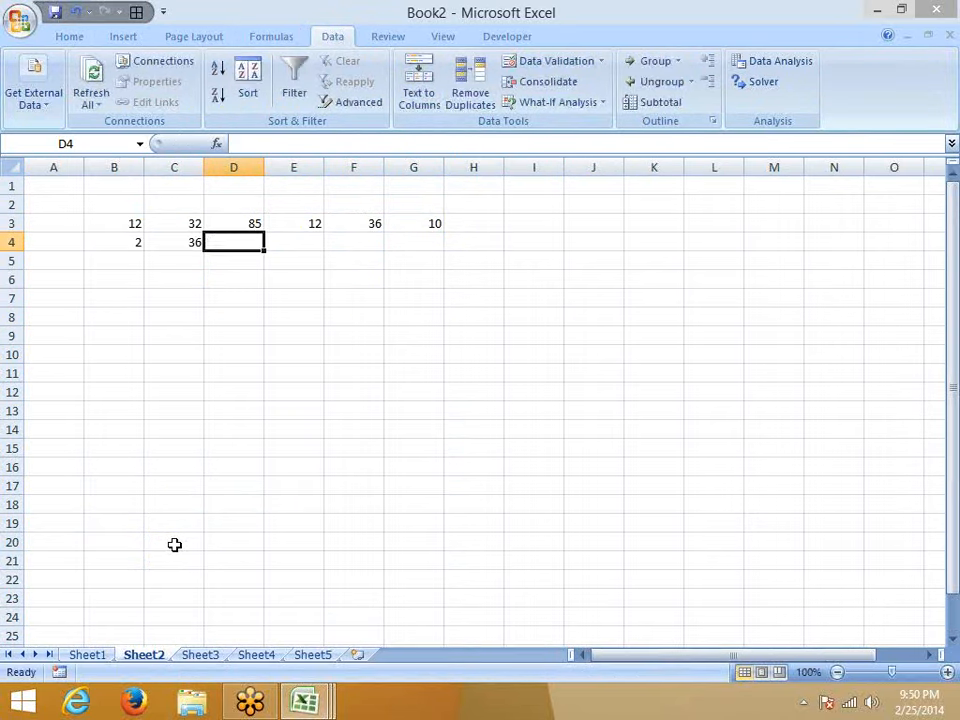
type("52")
key("Tab")
type("1")
key("Tab")
type("2")
key("Tab")
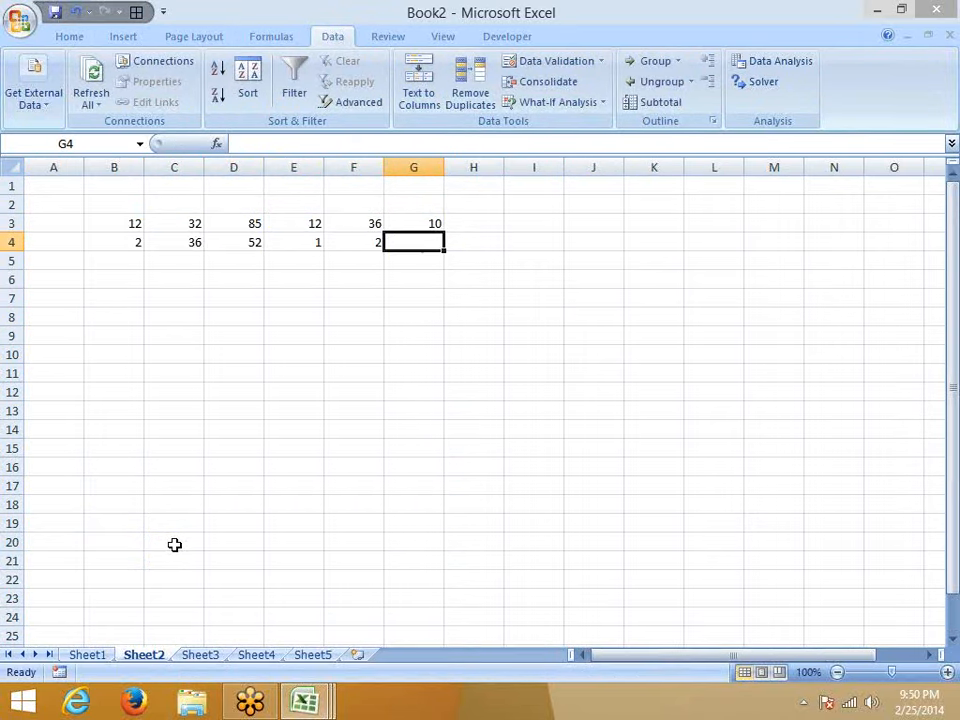
type("10")
key("Return")
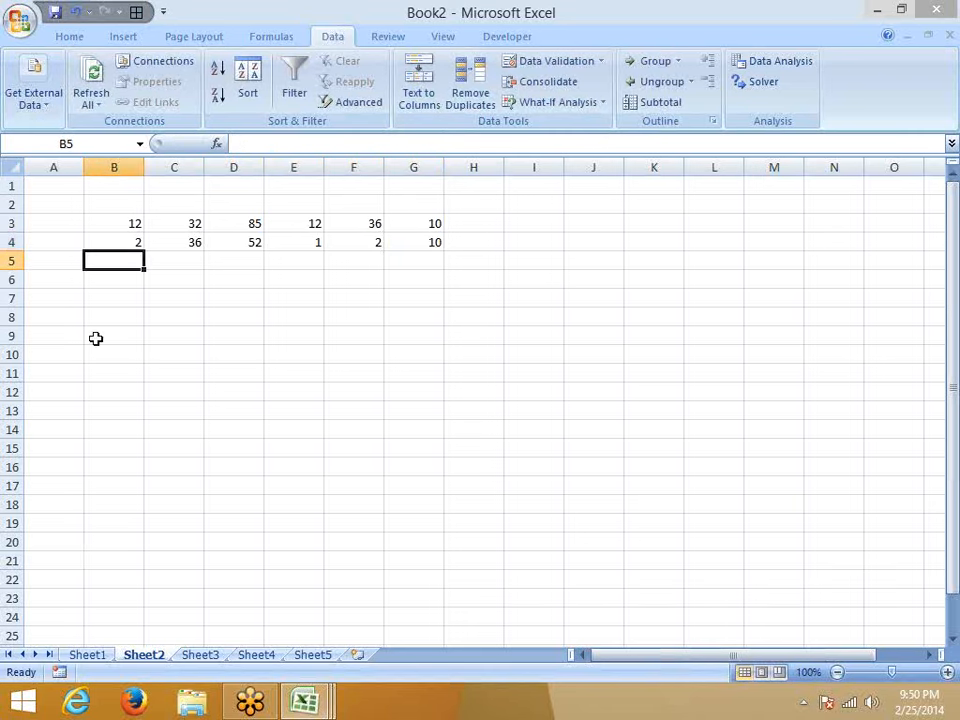
left_click_drag(136, 239, 400, 242)
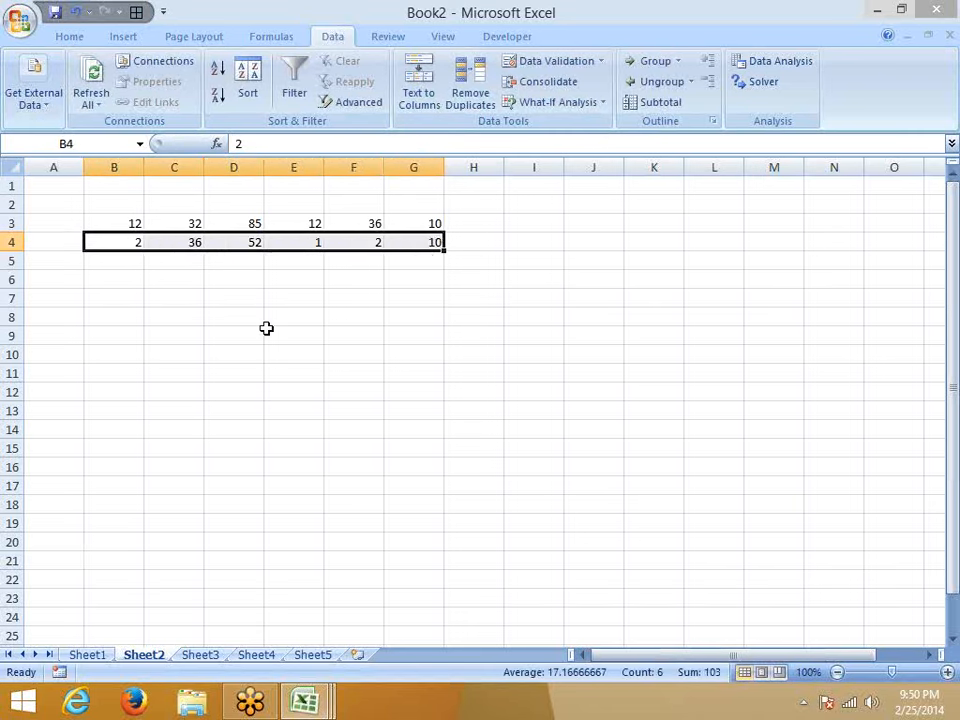
left_click(234, 335)
left_click(132, 264)
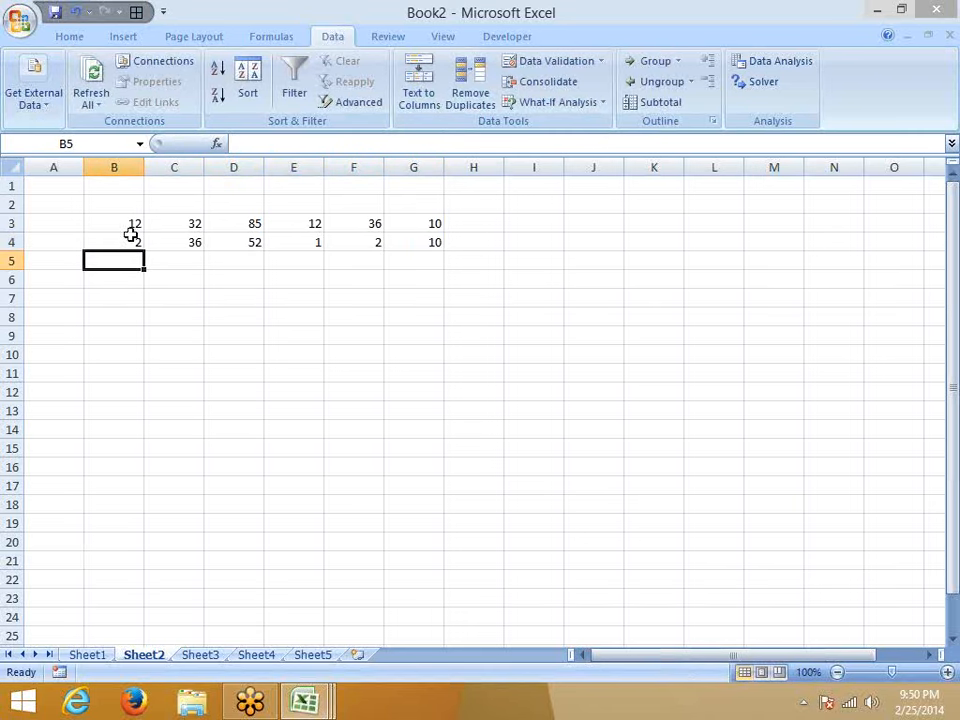
Label the two rows of numbers MRP in A3 and Qty in A4
left_click(69, 224)
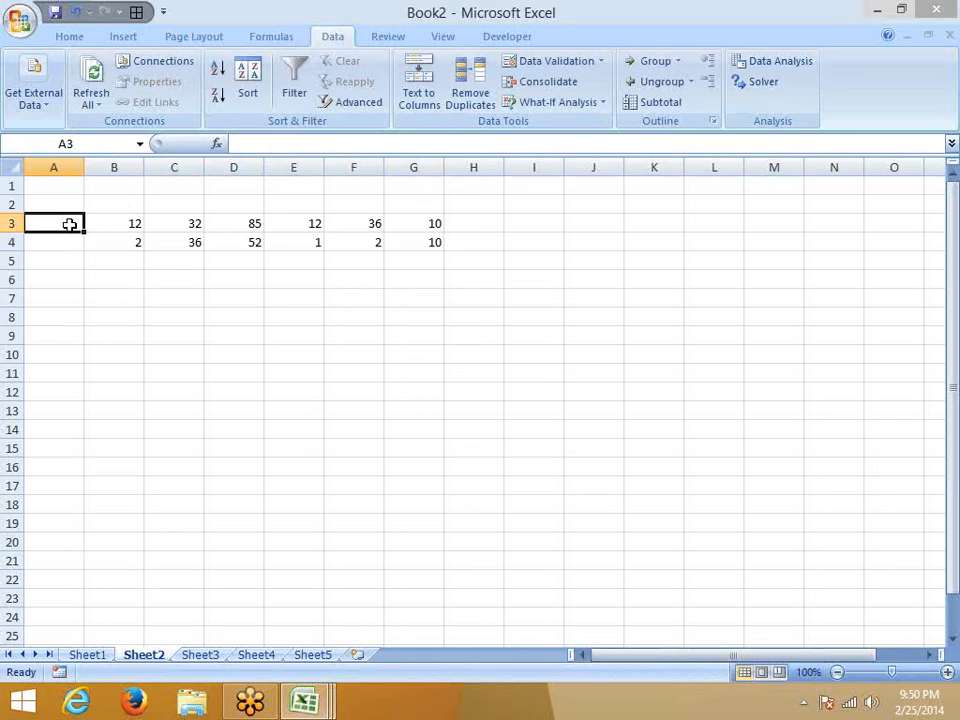
type("MRP")
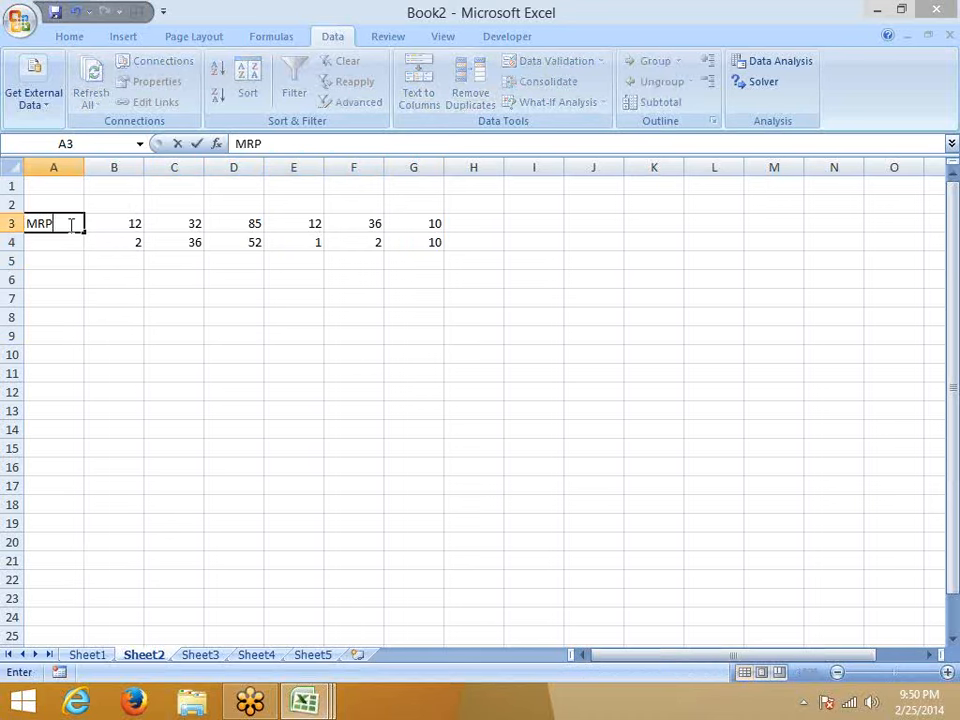
key("Return")
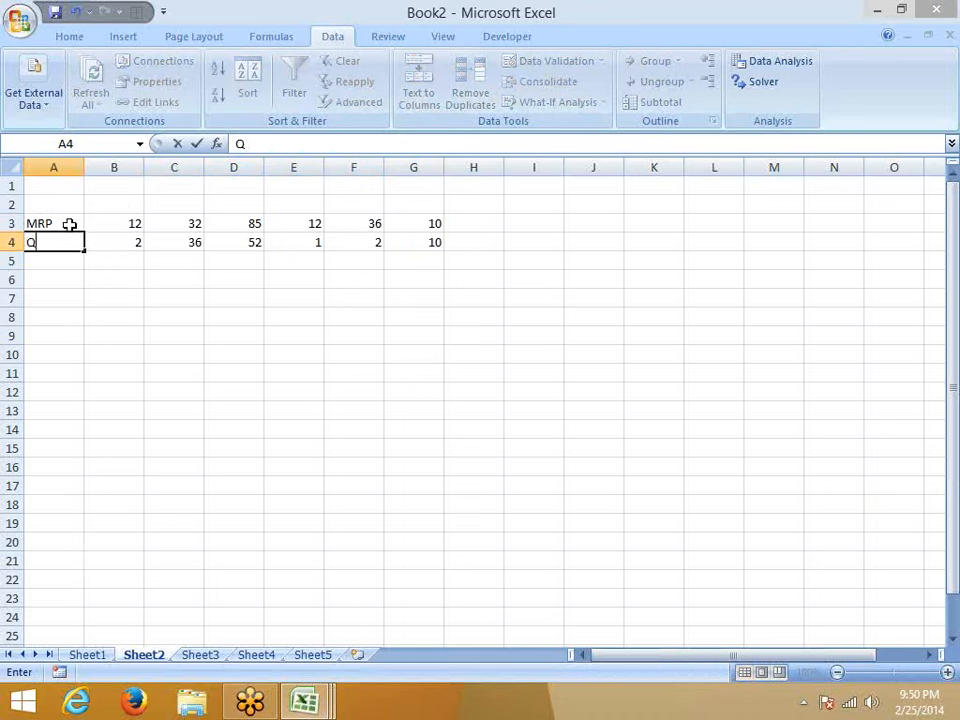
type("ty")
key("Return")
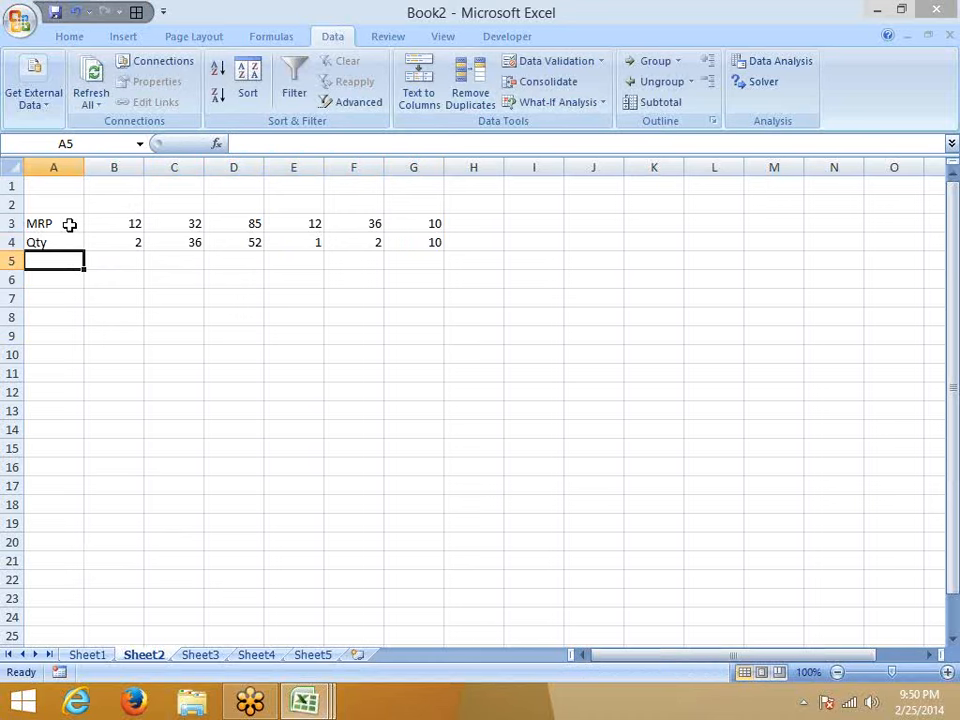
key("Down")
key("Down")
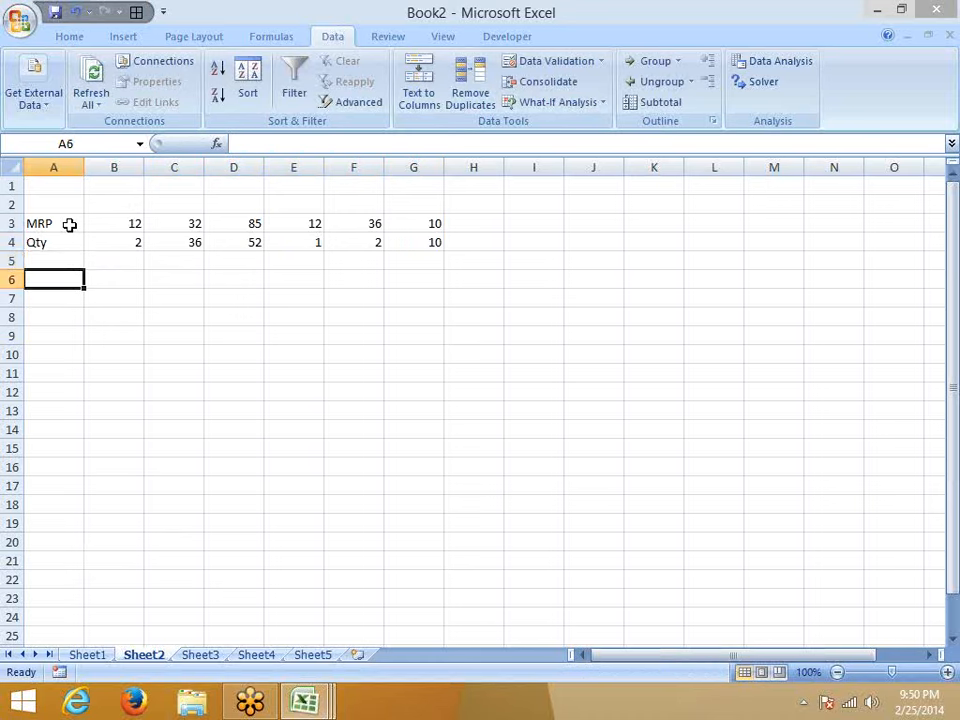
Walk through the MRP and Qty pairs column by column from B to G in rows 3 and 4
key("Right")
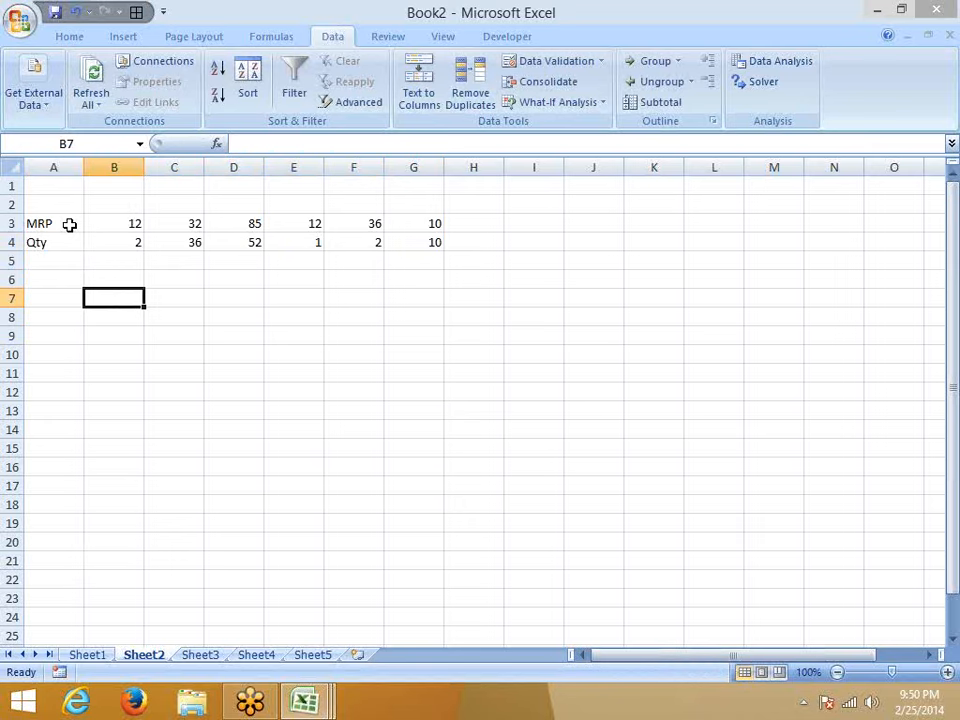
key("Up")
key("Up")
key("Up")
key("Right")
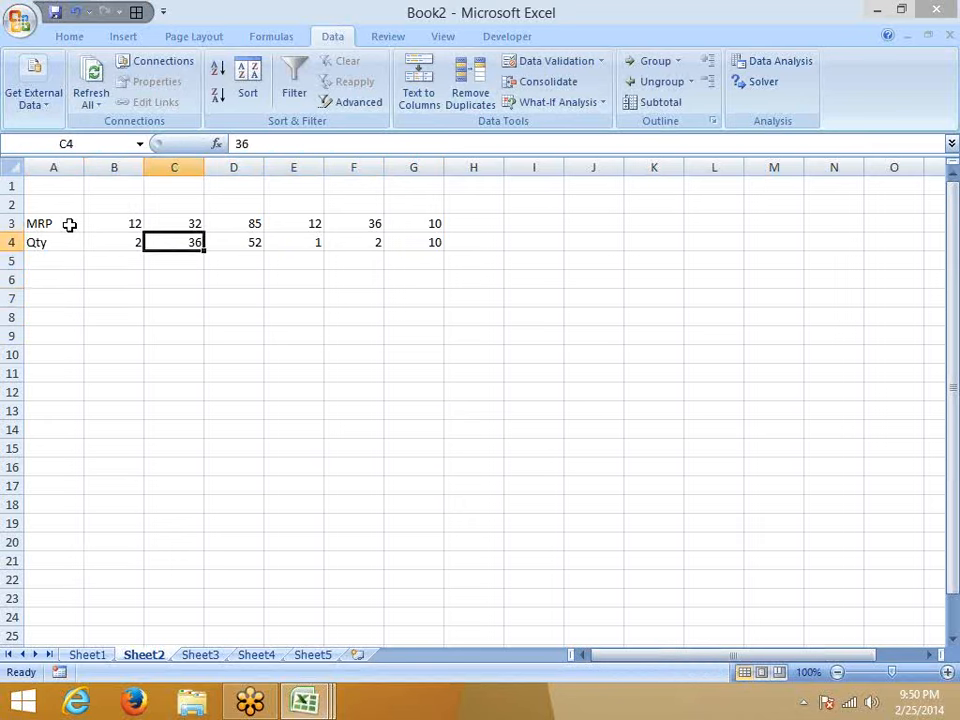
key("shift+Up")
key("Right")
key("shift+Up")
key("Right")
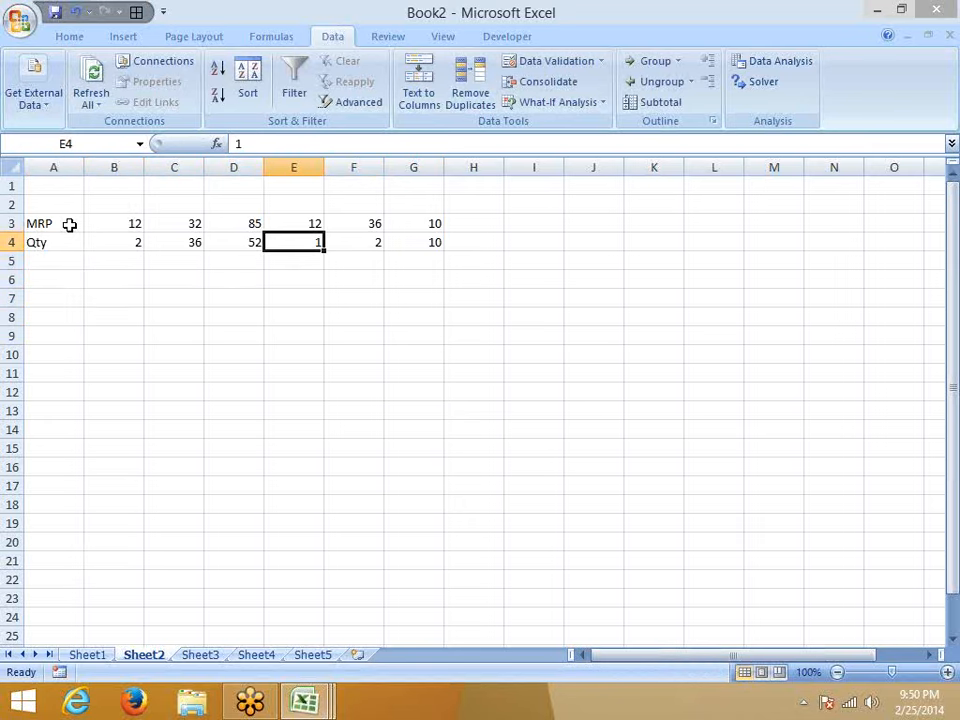
key("Right")
key("shift+Up")
key("Right")
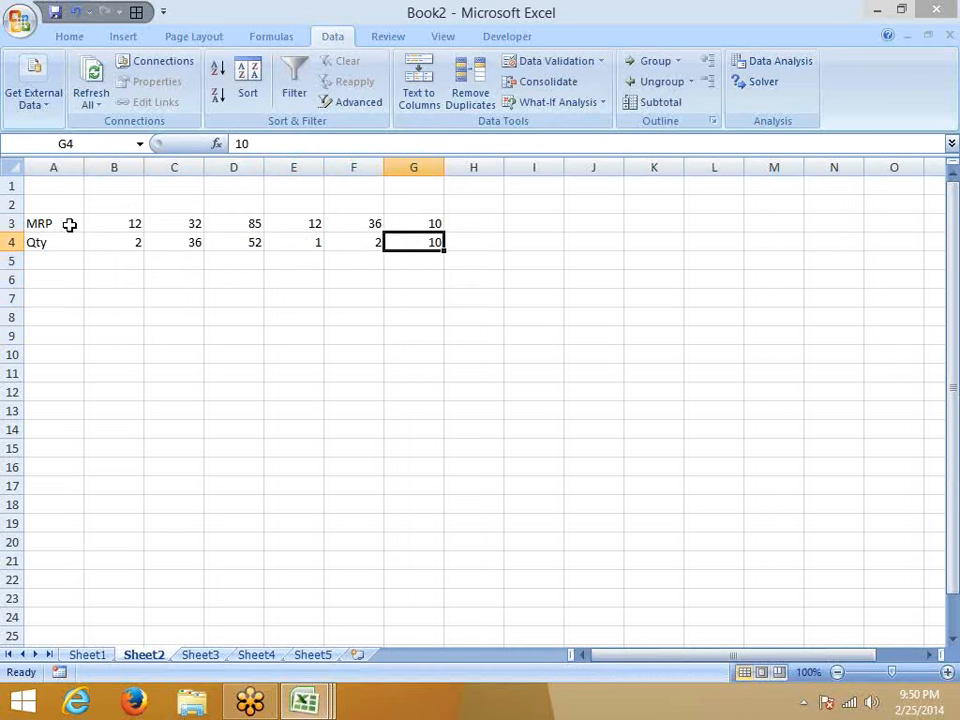
key("shift+Up")
In cell B6, begin a SUMPRODUCT formula with the MRP values B3:G3 as the first array
key("Down")
key("Left")
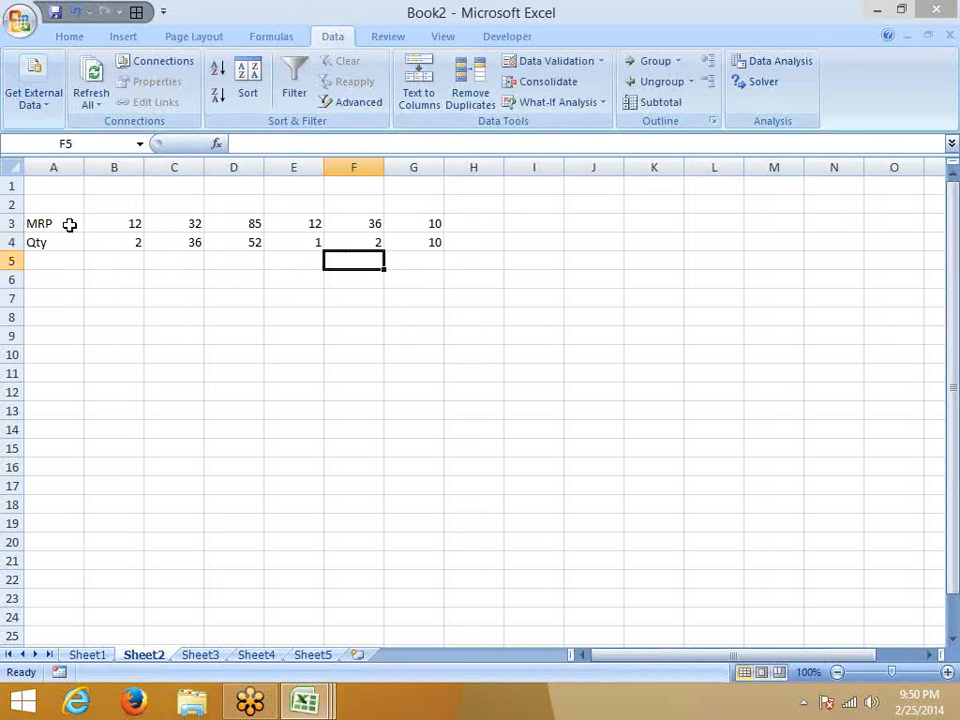
key("Left")
key("Left")
key("Home")
key("Right")
key("Down")
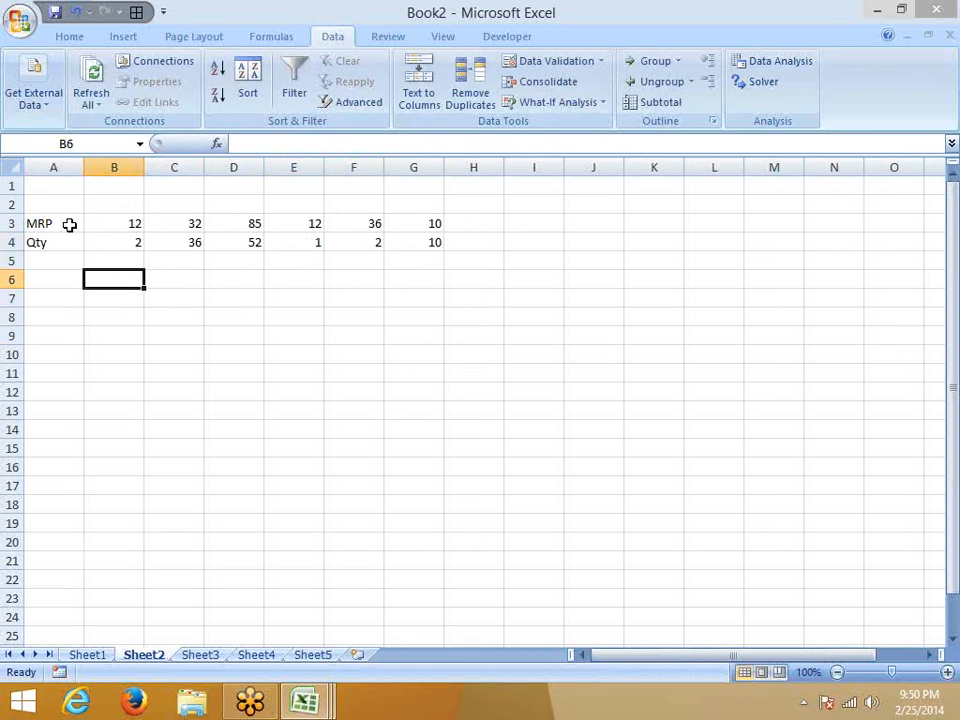
type("=sum")
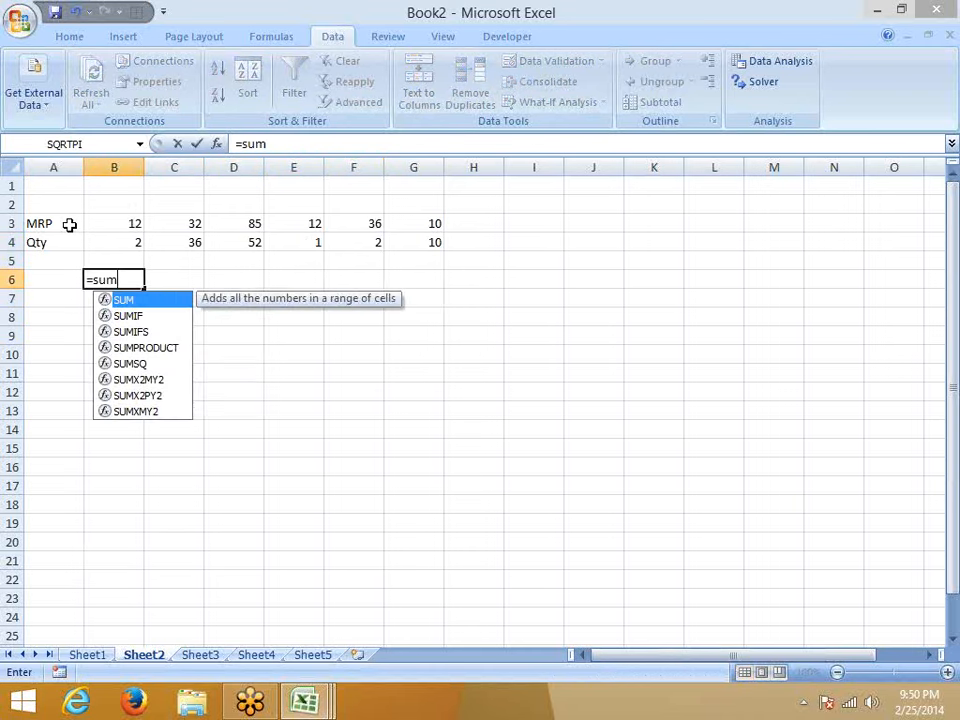
key("Down")
key("Down")
key("Tab")
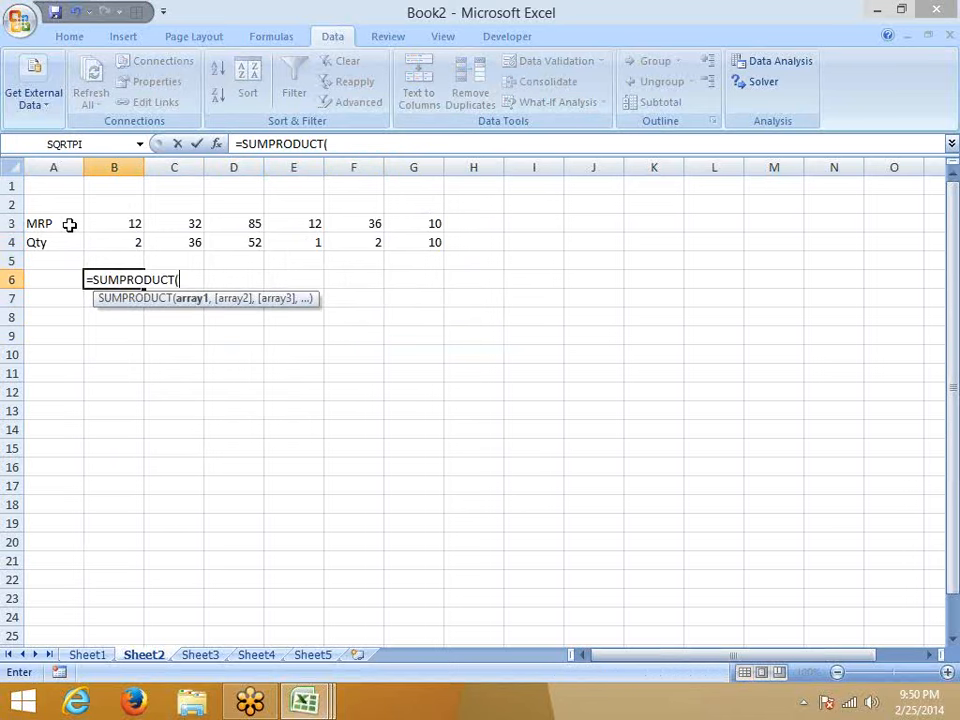
key("Up")
key("Up")
key("Up")
key("ctrl+shift+Right")
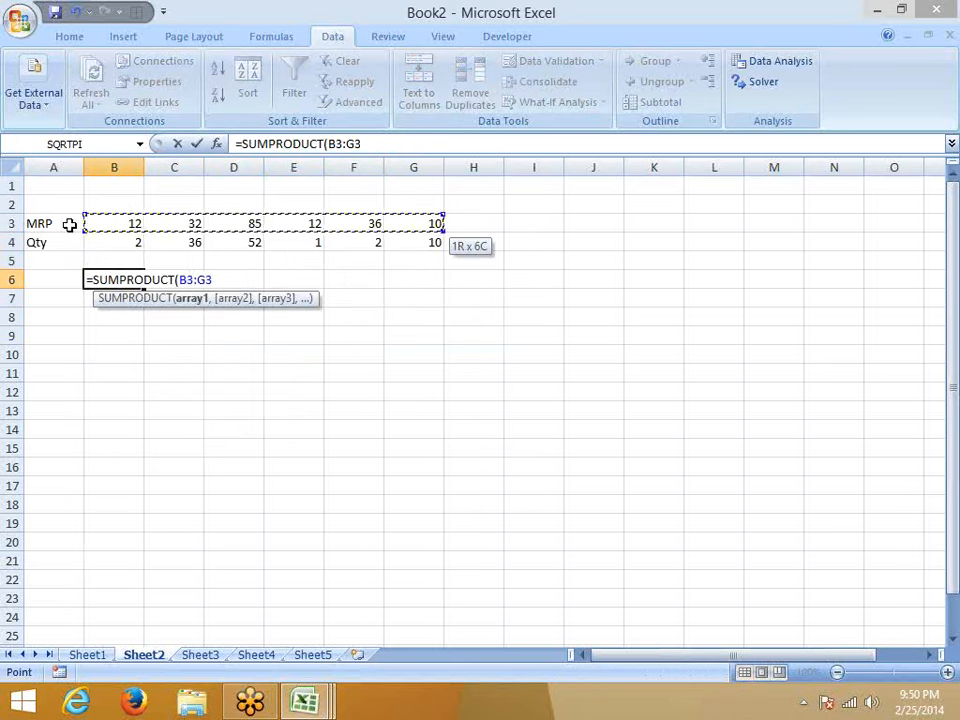
Add the Qty values B4:G4 as the second array and complete the SUMPRODUCT formula
type(",")
key("Up")
key("Up")
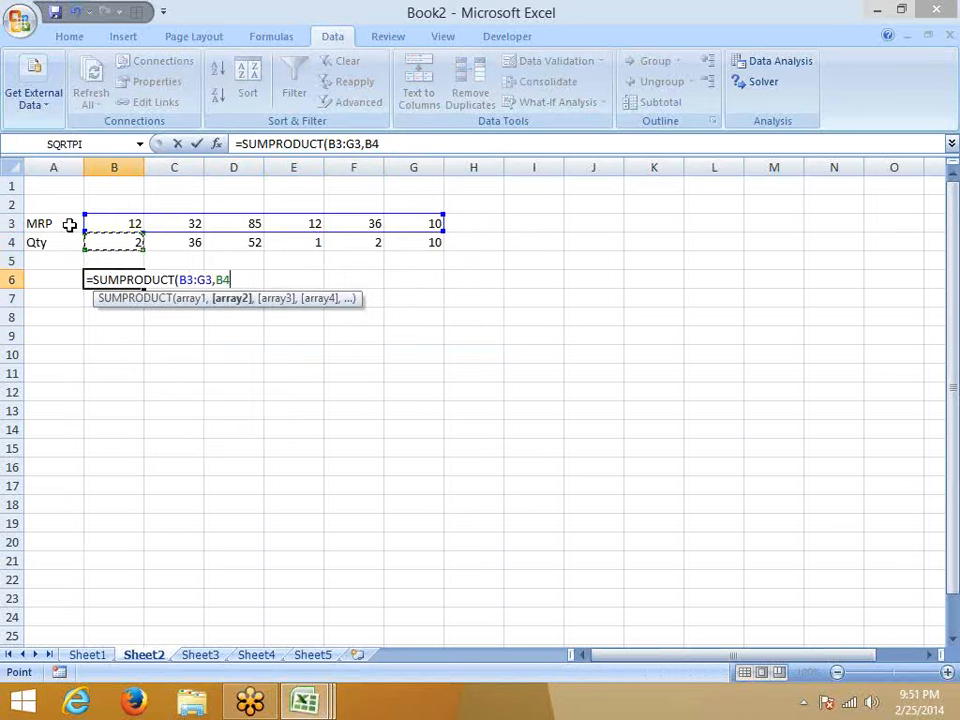
key("ctrl+shift+Right")
key("Return")
key("Up")
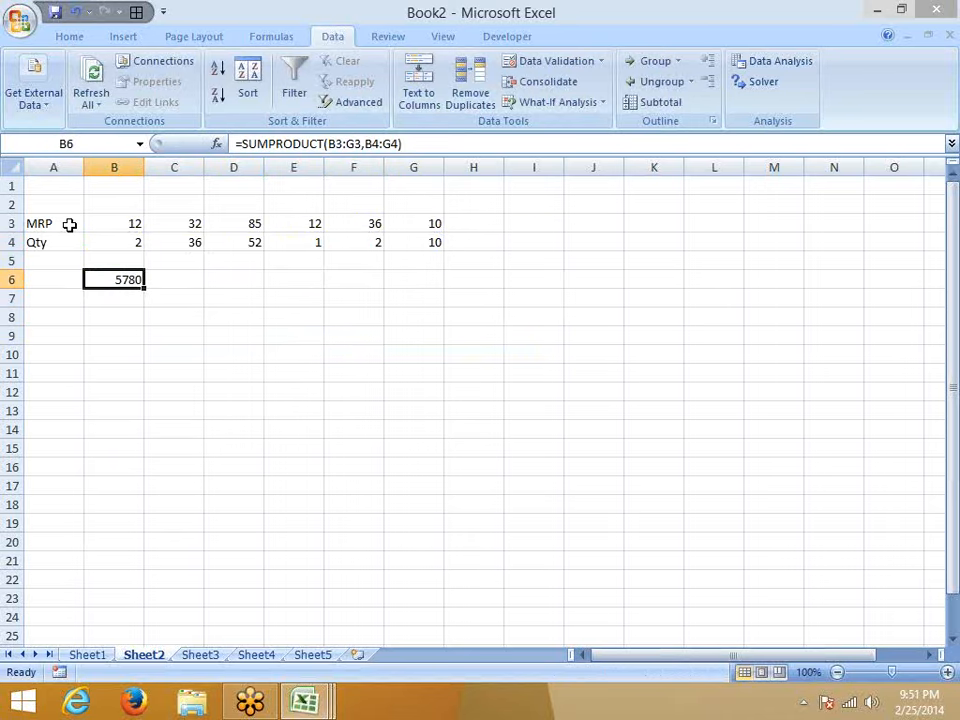
On Sheet1, size the Date Time column to about its heading's width and autofit the Agent ID column
left_click(100, 656)
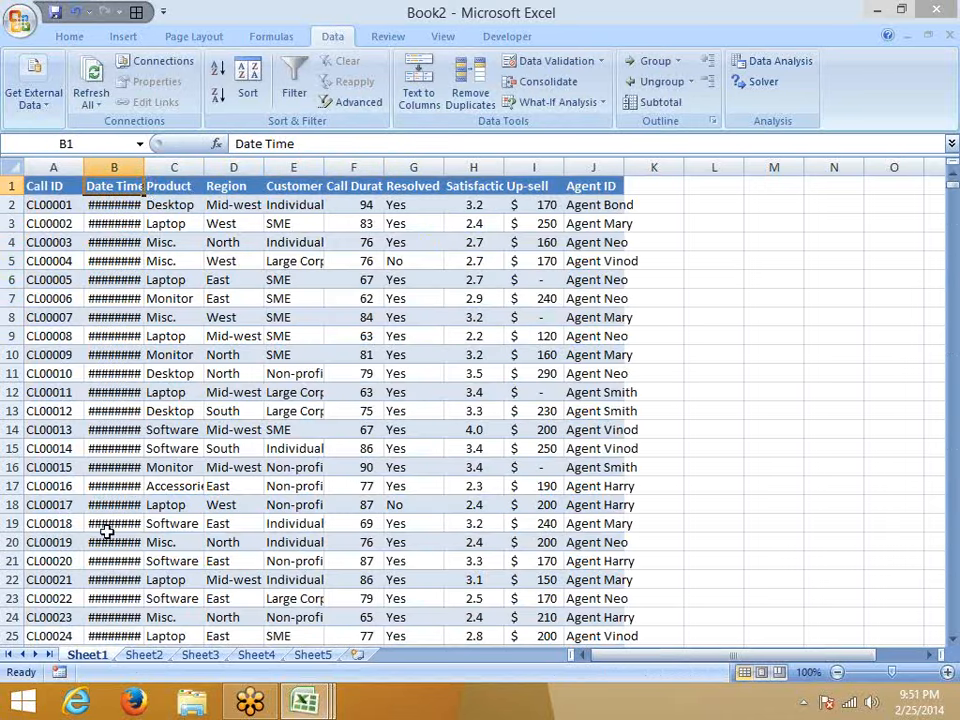
double_click(144, 167)
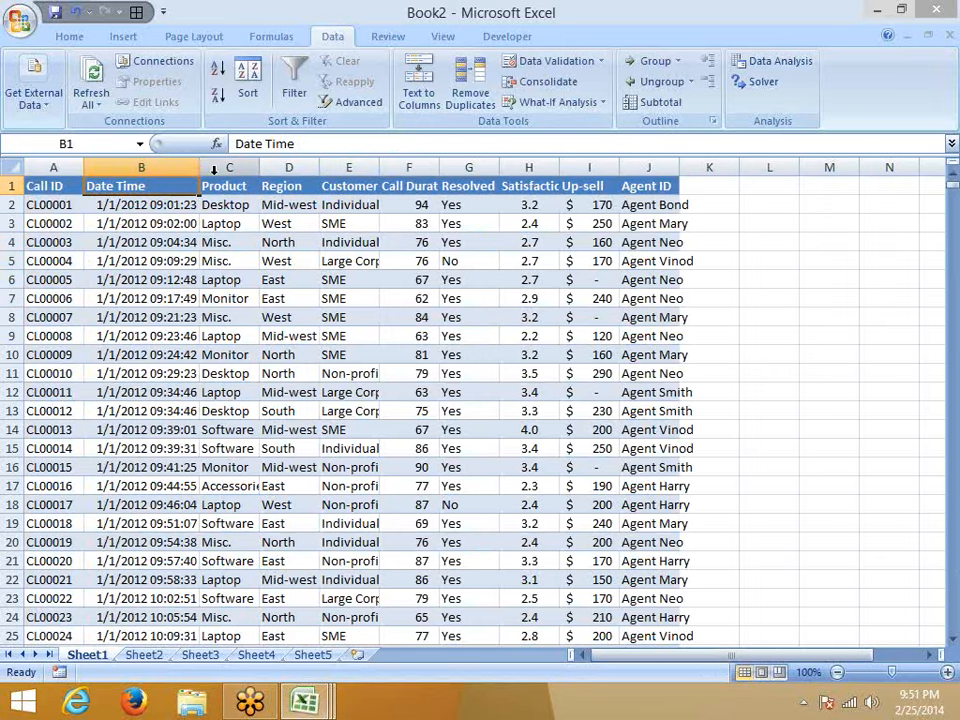
left_click_drag(197, 166, 148, 167)
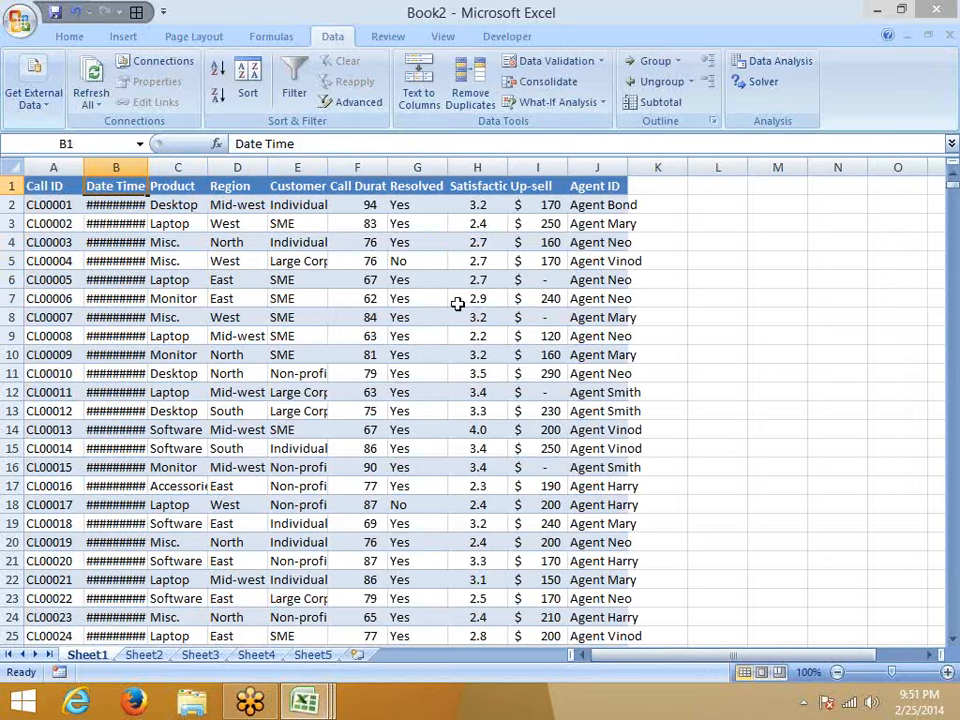
left_click(306, 296)
left_click(730, 240)
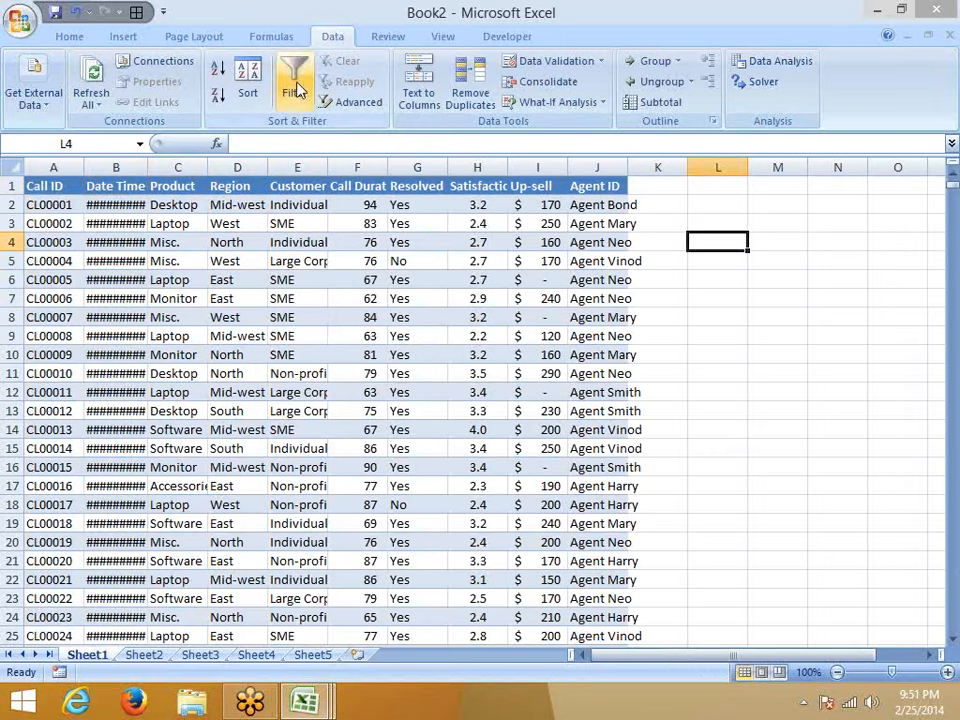
scroll(212, 45, "up", 3)
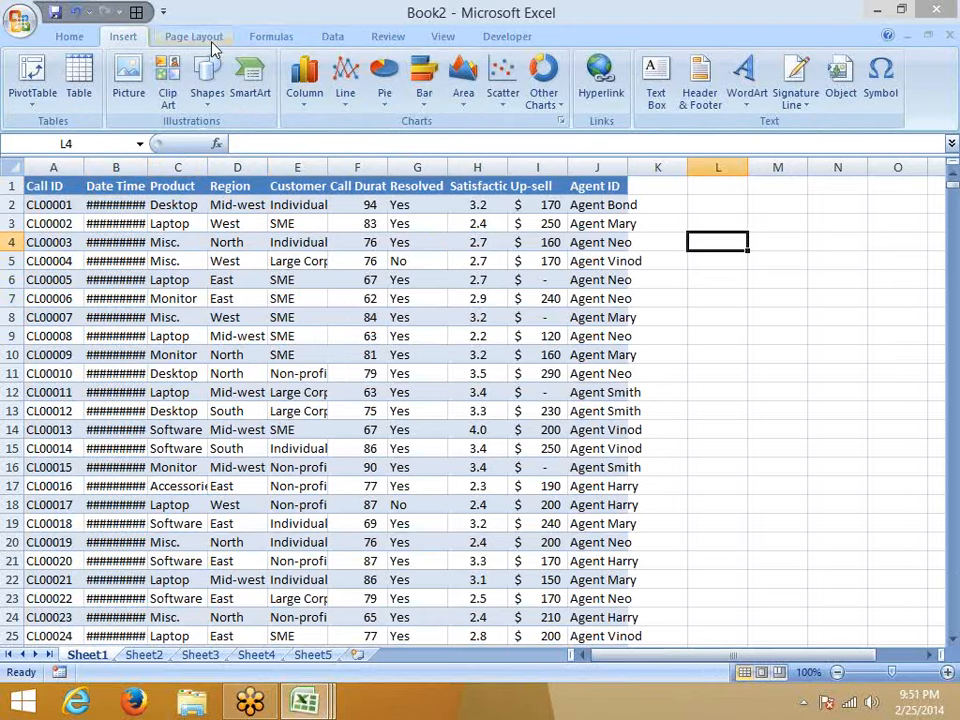
double_click(627, 167)
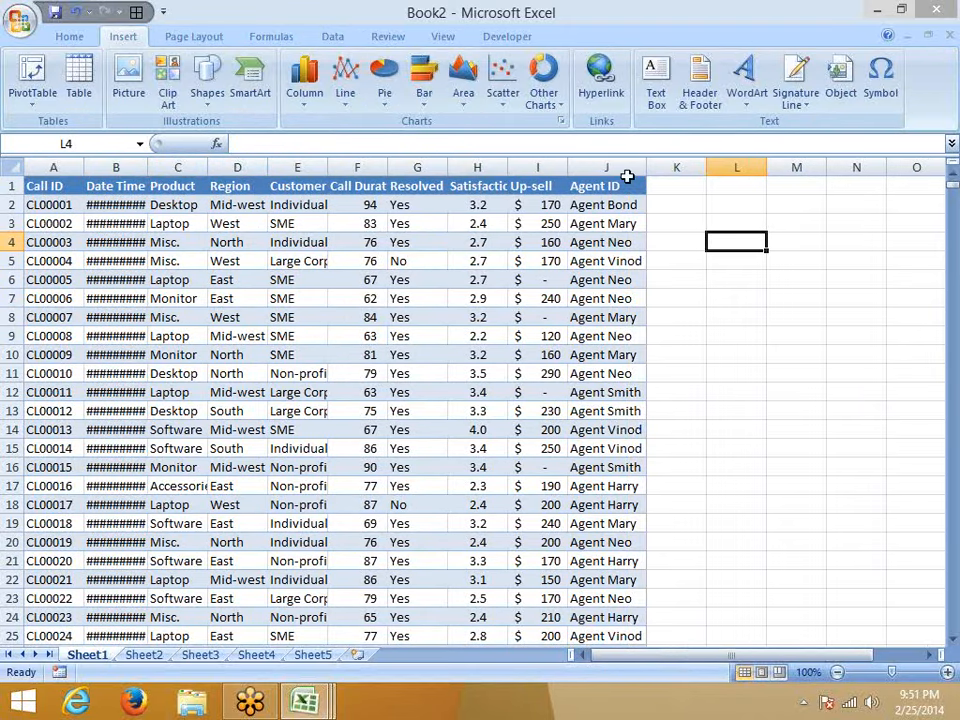
left_click(343, 281)
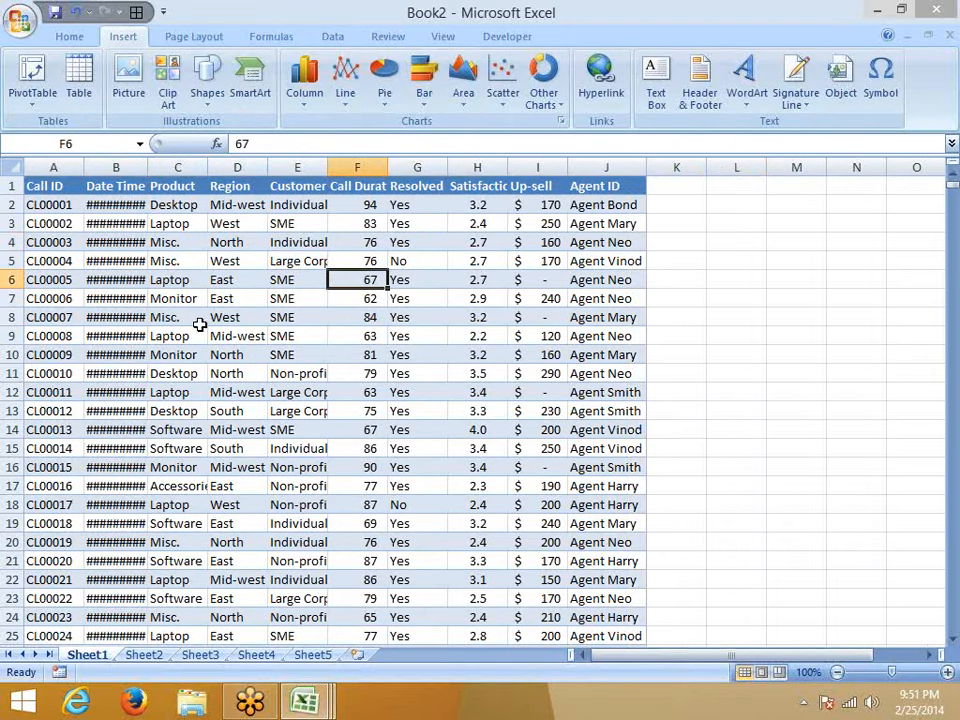
Copy the product name Desktop from C2 into cell L3
left_click(190, 205)
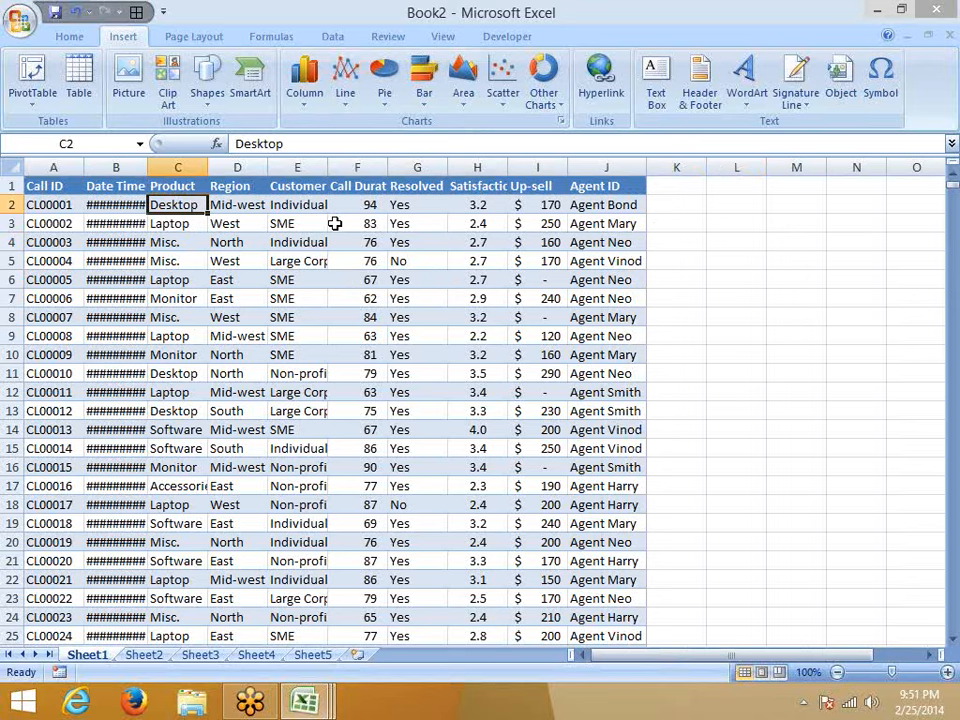
key("ctrl+c")
left_click(696, 240)
left_click(712, 228)
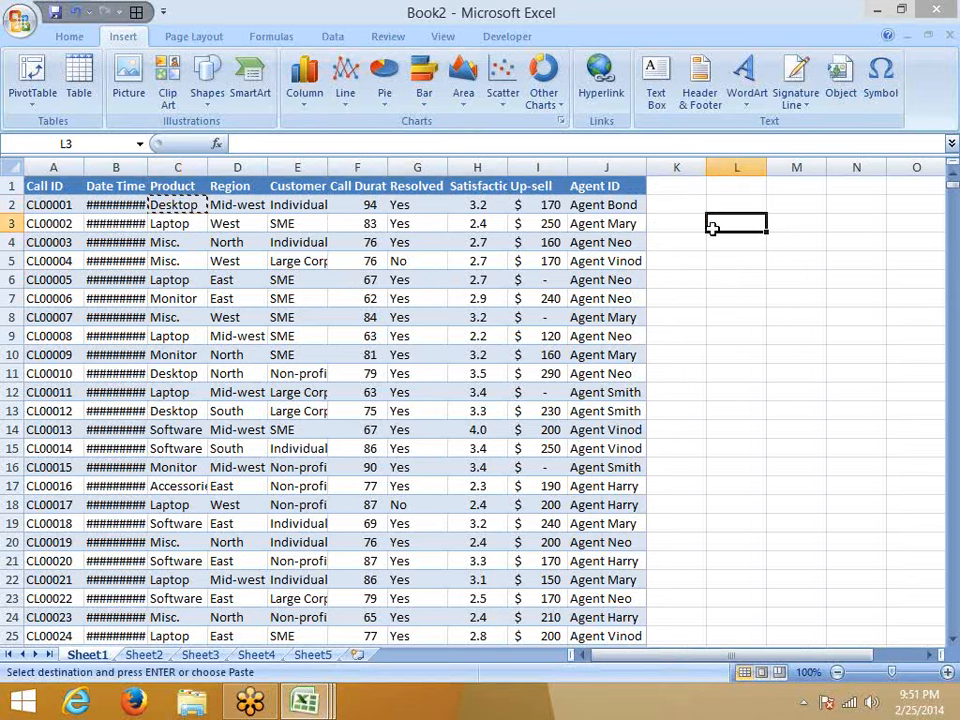
key("ctrl+v")
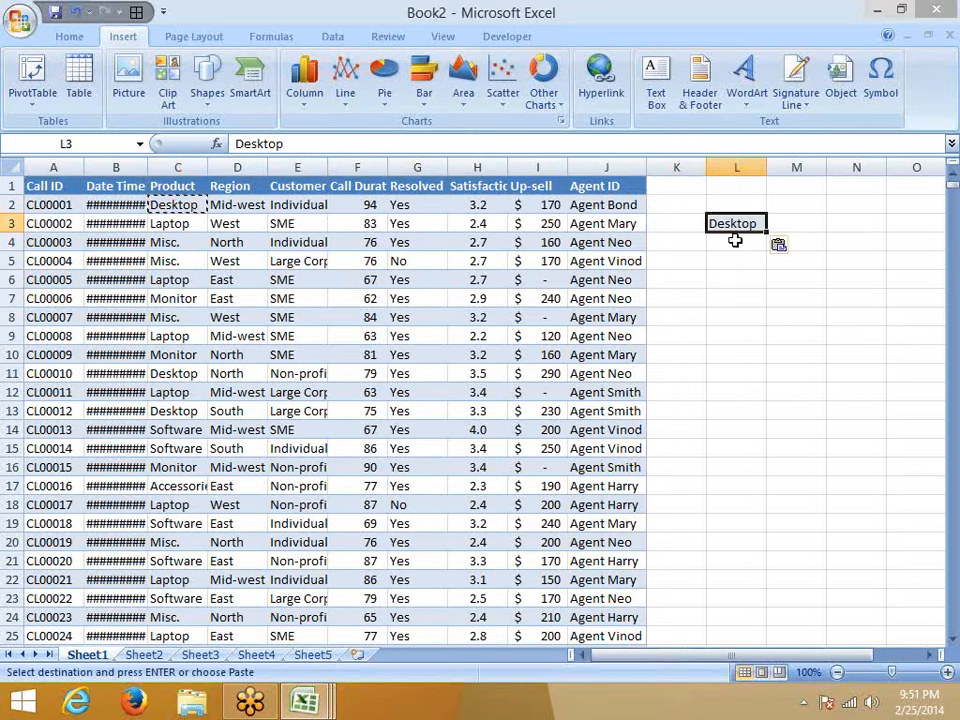
key("Escape")
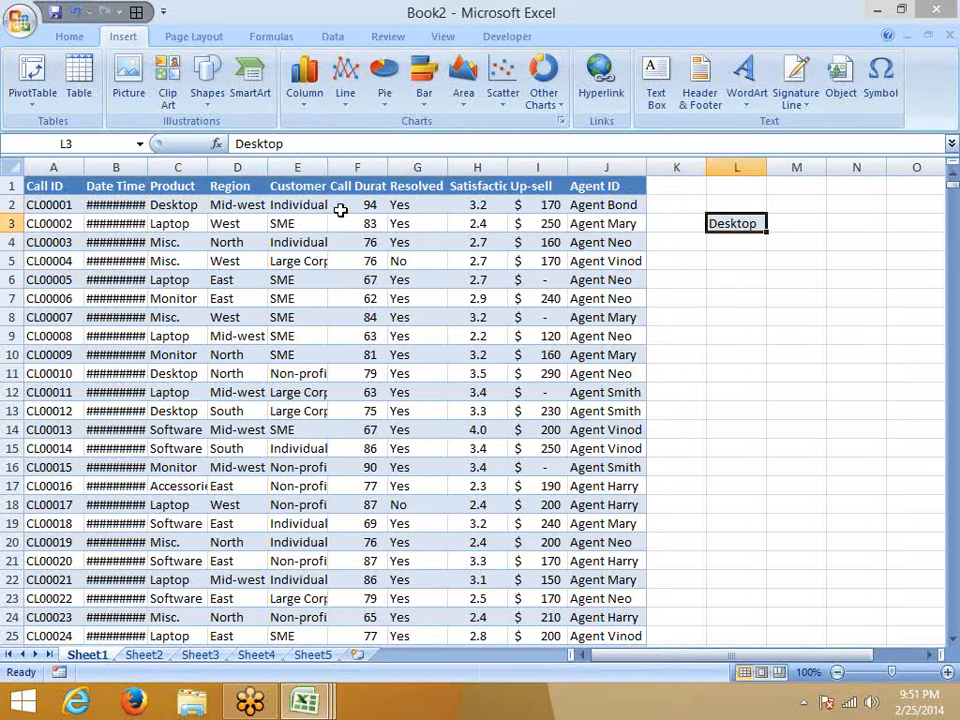
Copy the Up-sell column heading from I1 into cell M2
left_click(537, 187)
key("ctrl+c")
left_click(780, 207)
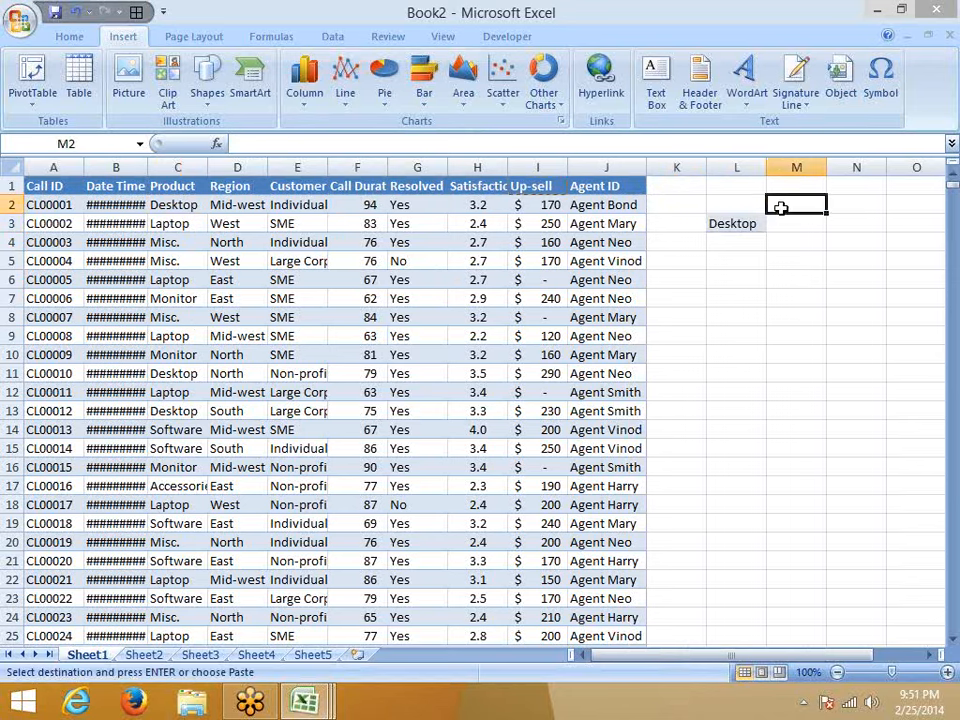
key("ctrl+v")
left_click(799, 298)
key("Escape")
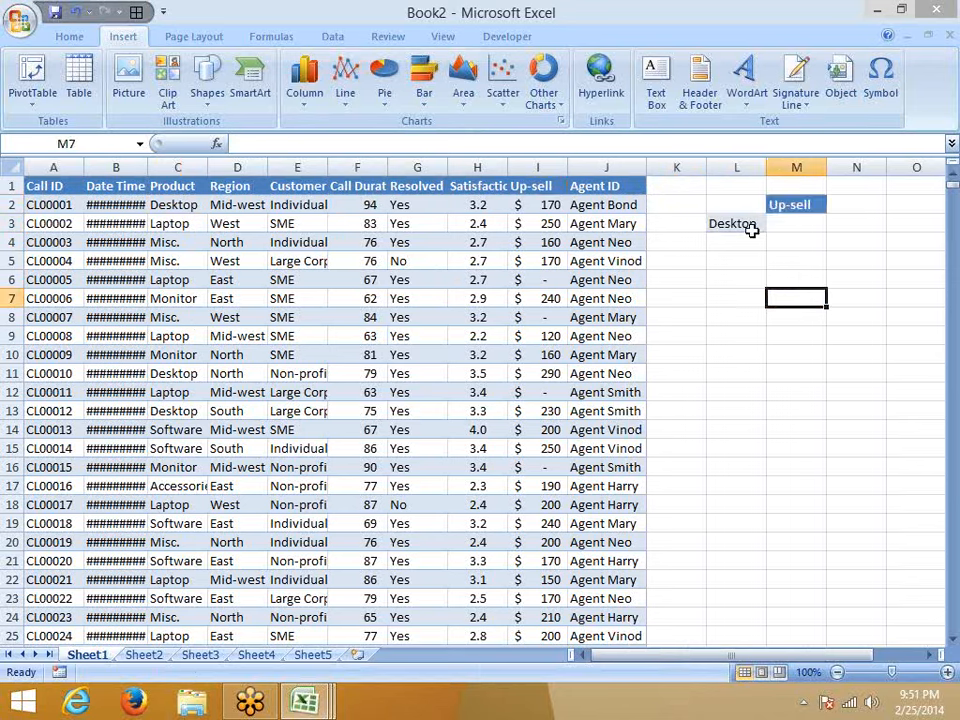
Begin a SUMIF formula in cell M3, next to the Desktop label
left_click(752, 229)
left_click(175, 224)
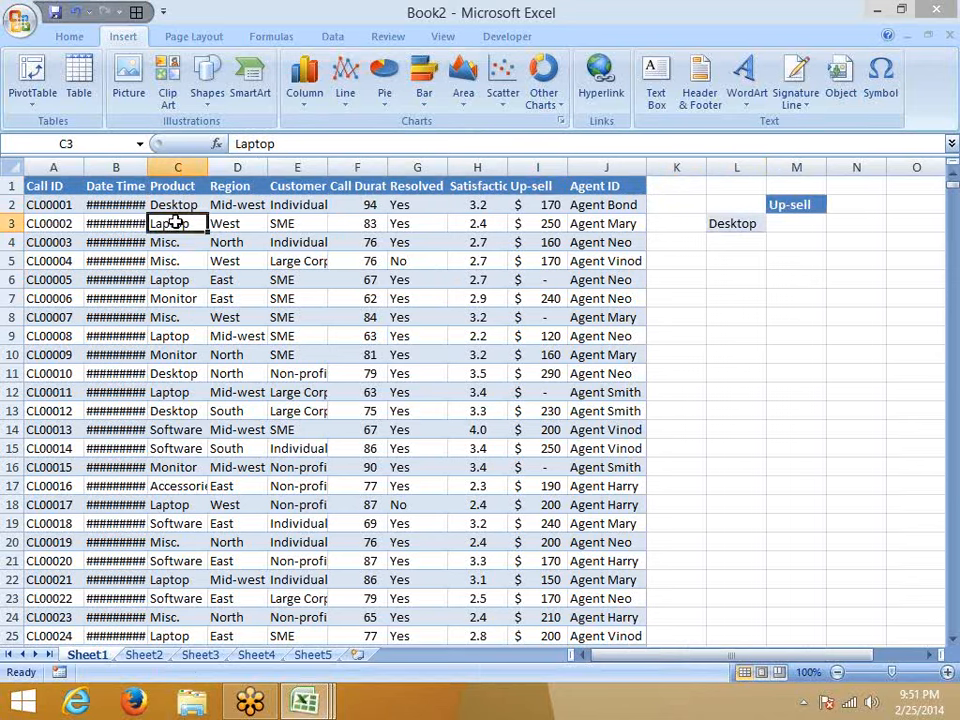
left_click(188, 205)
left_click(776, 220)
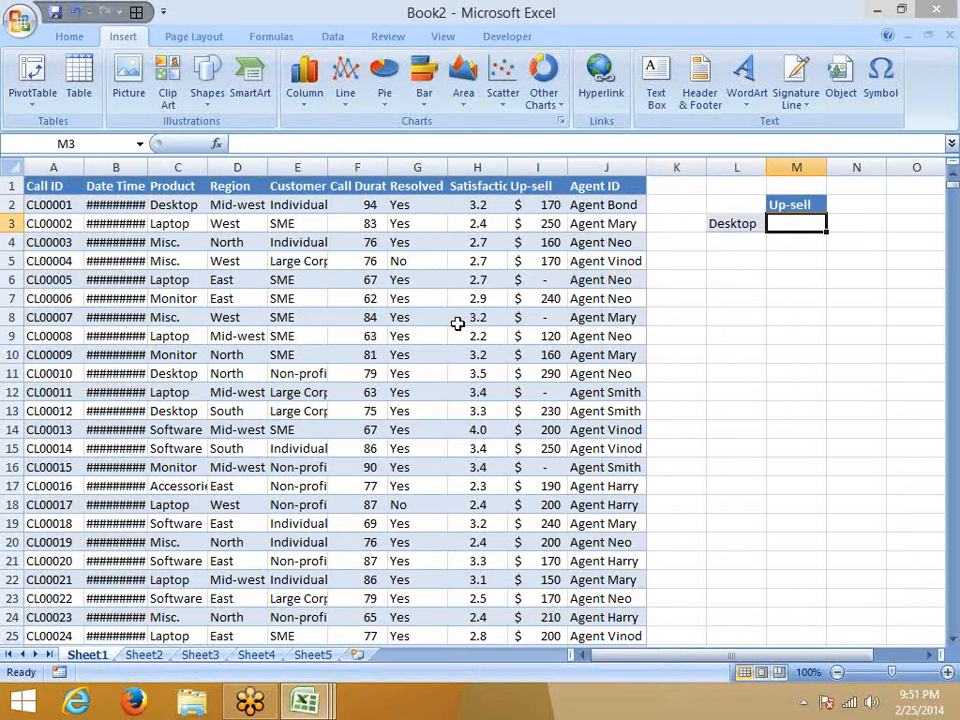
type("=sum")
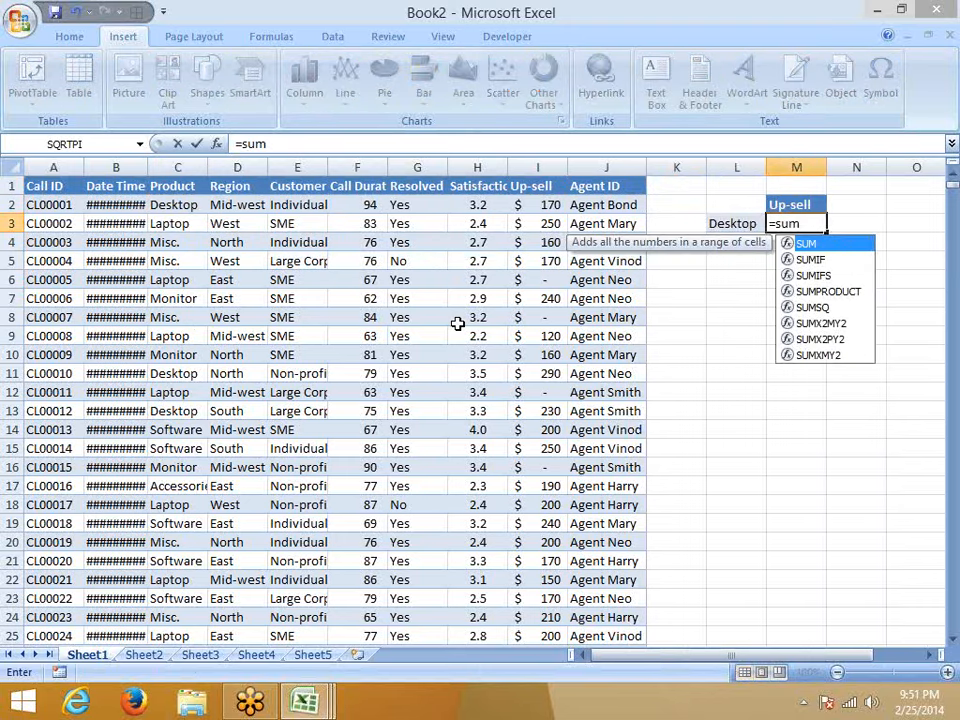
key("Down")
key("Tab")
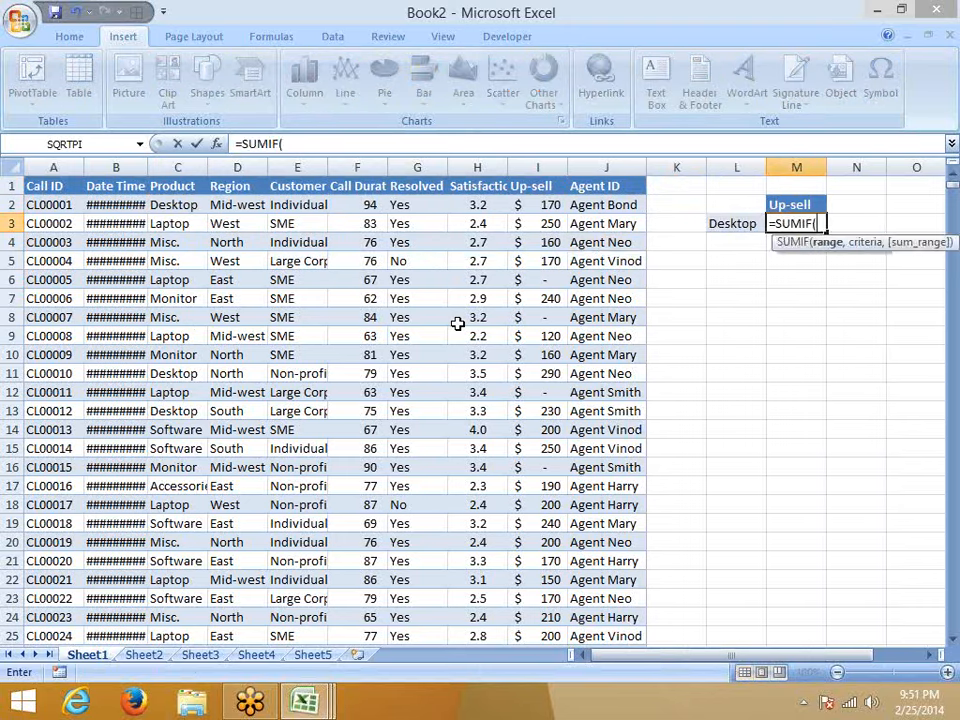
left_click(720, 225)
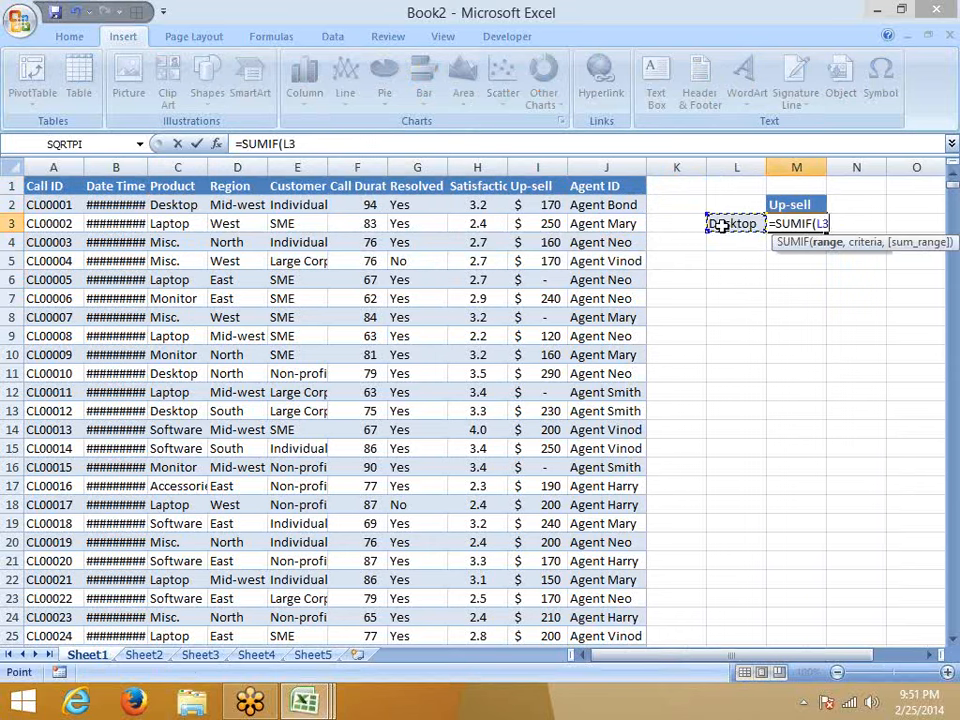
type(",")
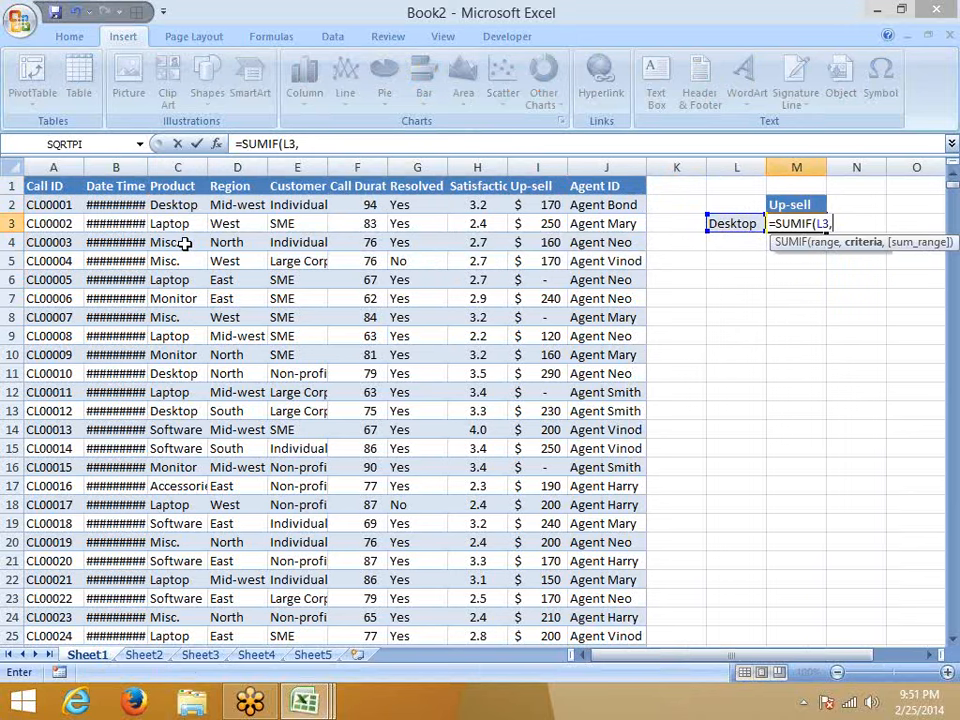
key("BackSpace")
key("BackSpace")
key("BackSpace")
key("BackSpace")
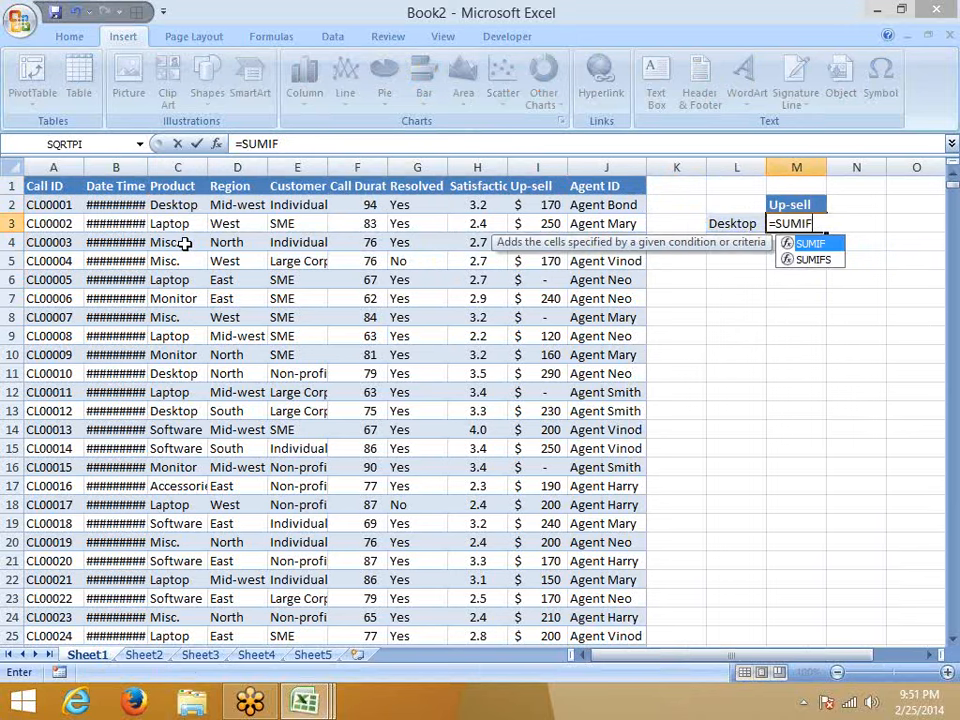
type("(")
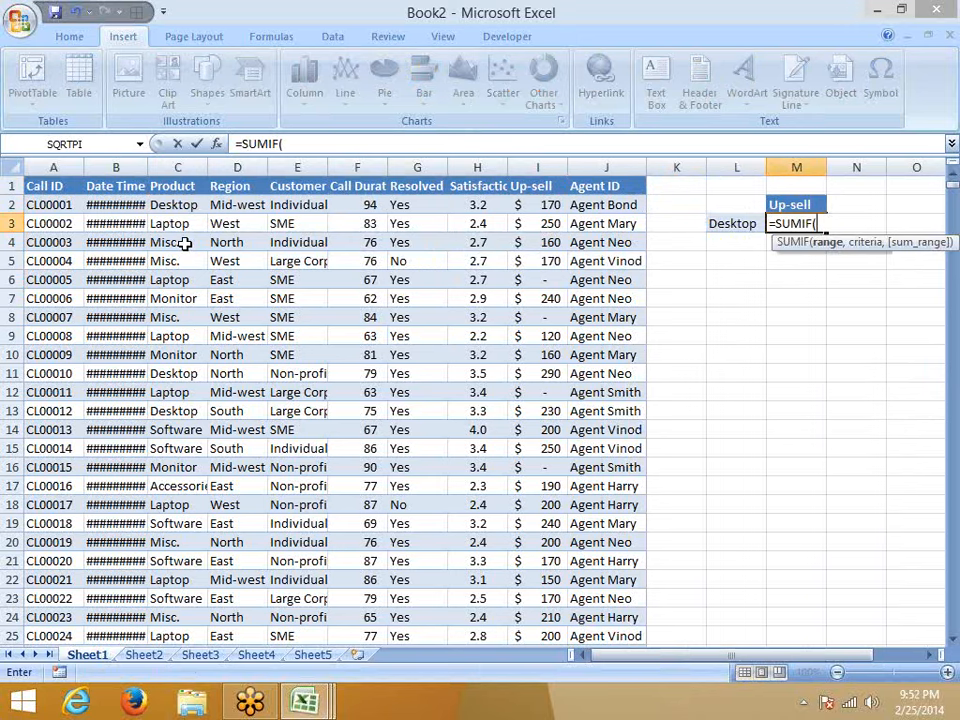
Complete the SUMIF with column C as the range, L3 as the criteria and column I as the sum range
left_click(177, 166)
type(",")
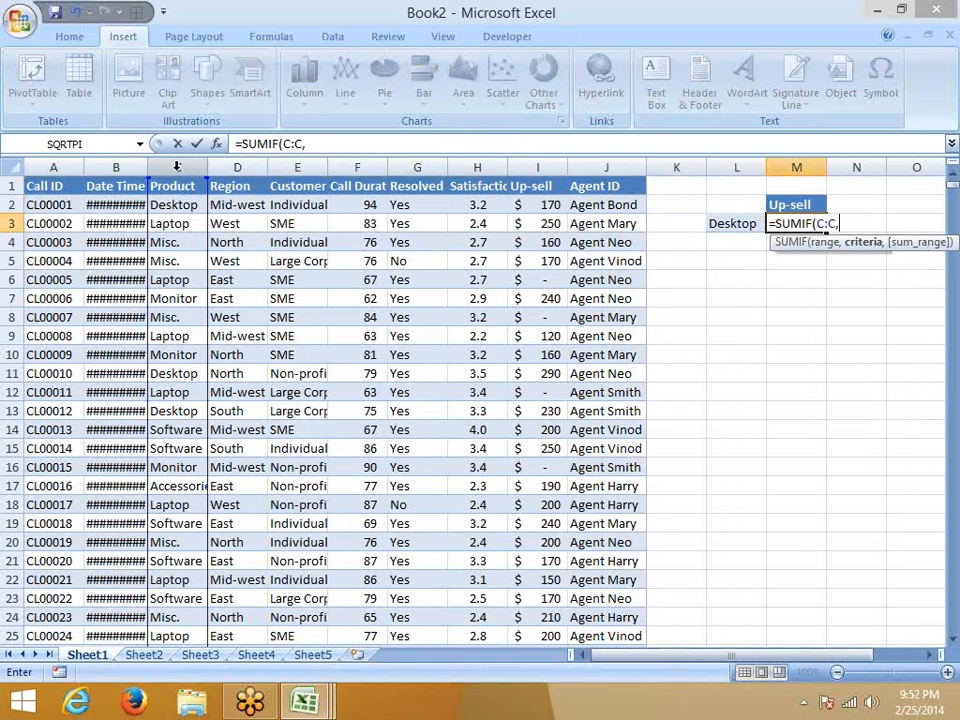
left_click(714, 224)
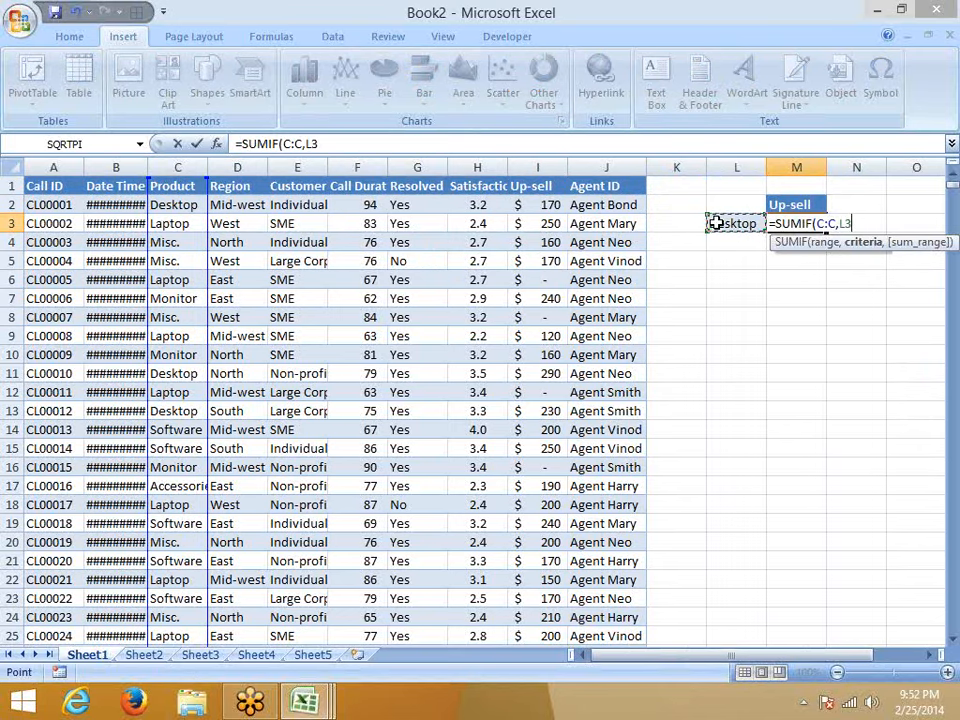
type(",")
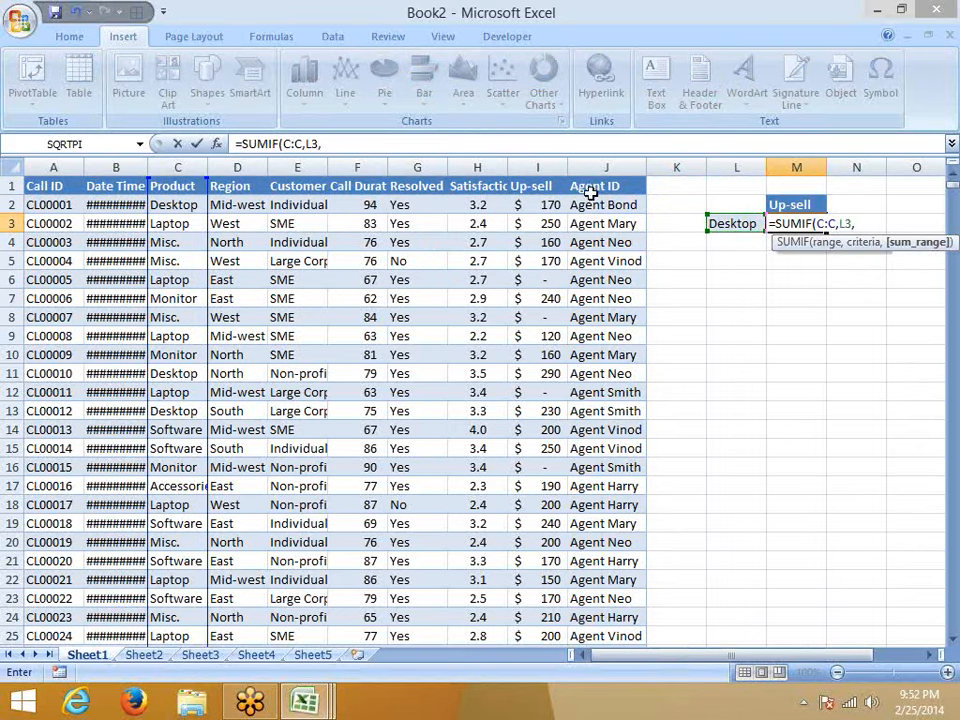
left_click(547, 166)
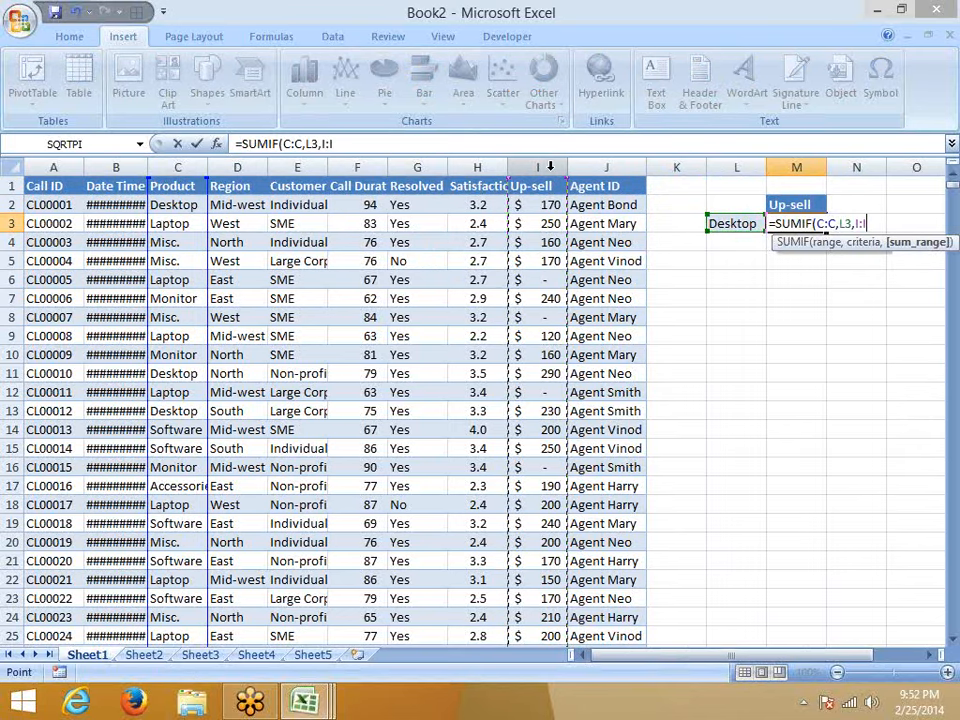
type(")")
key("Return")
key("Up")
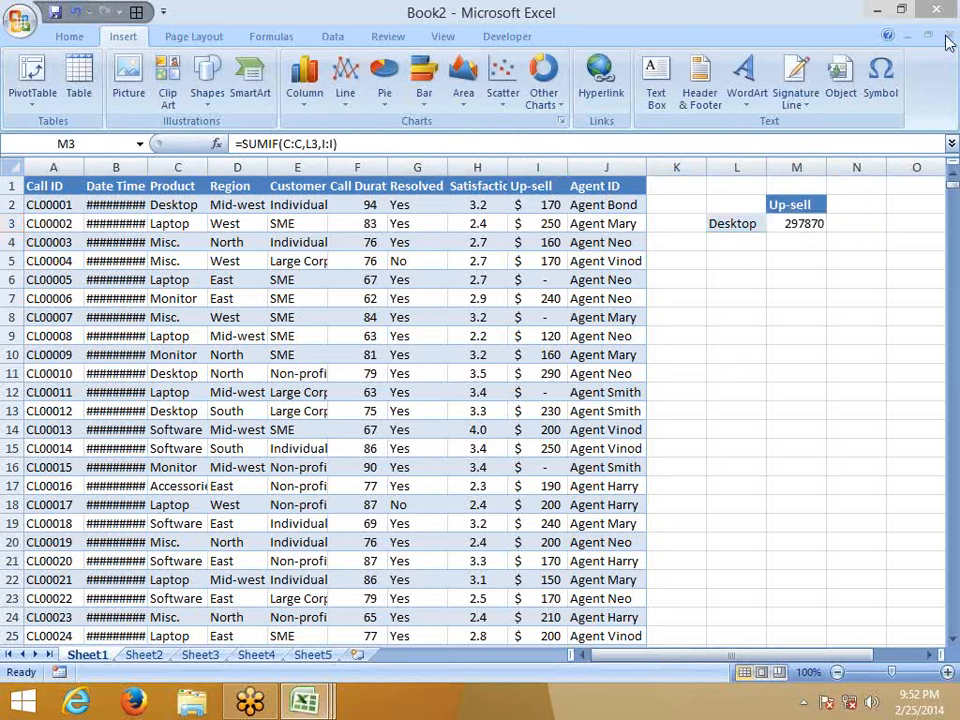
left_click(540, 379)
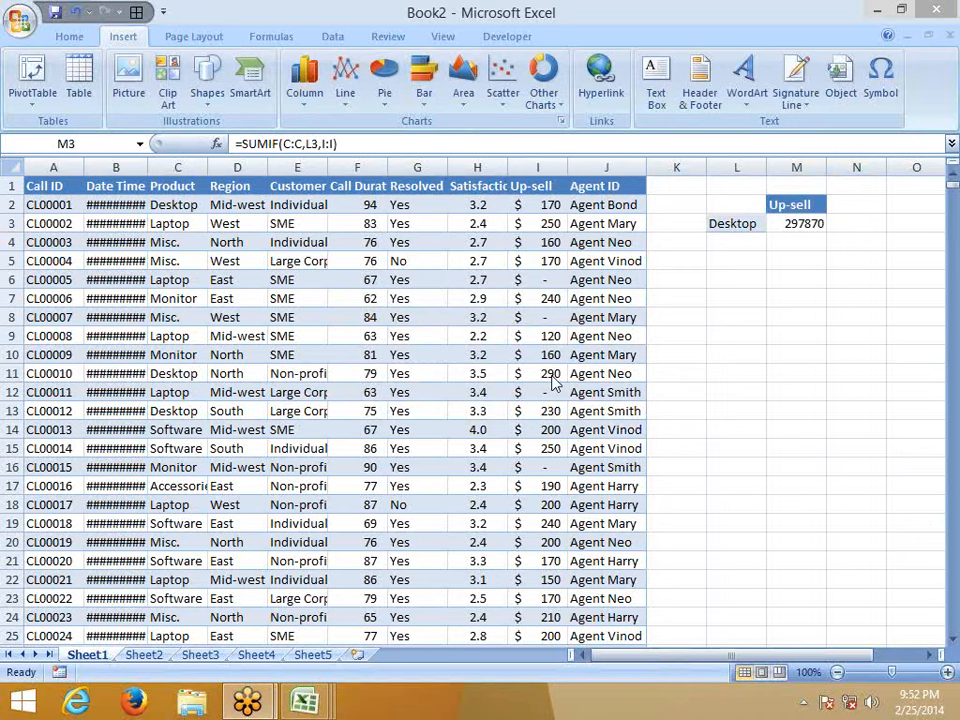